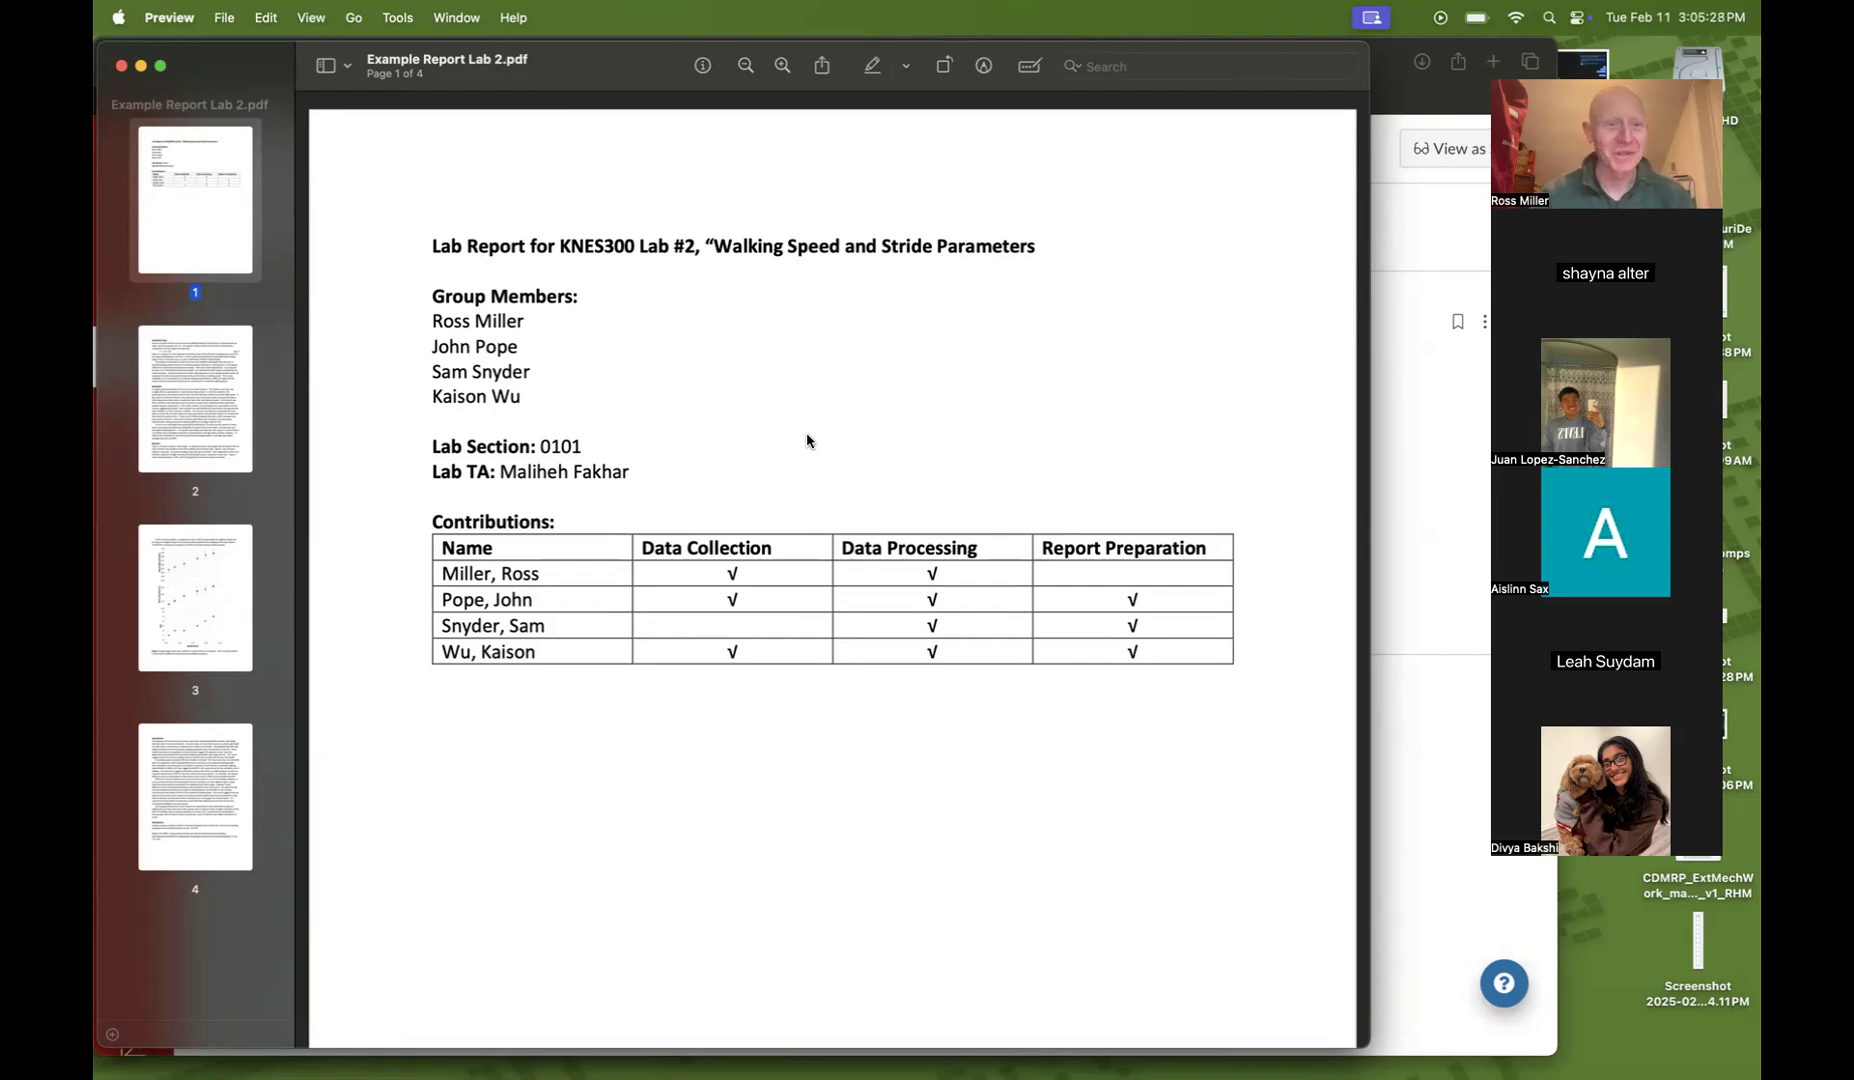
scroll(807, 441, down, 2)
scroll(807, 441, up, 2)
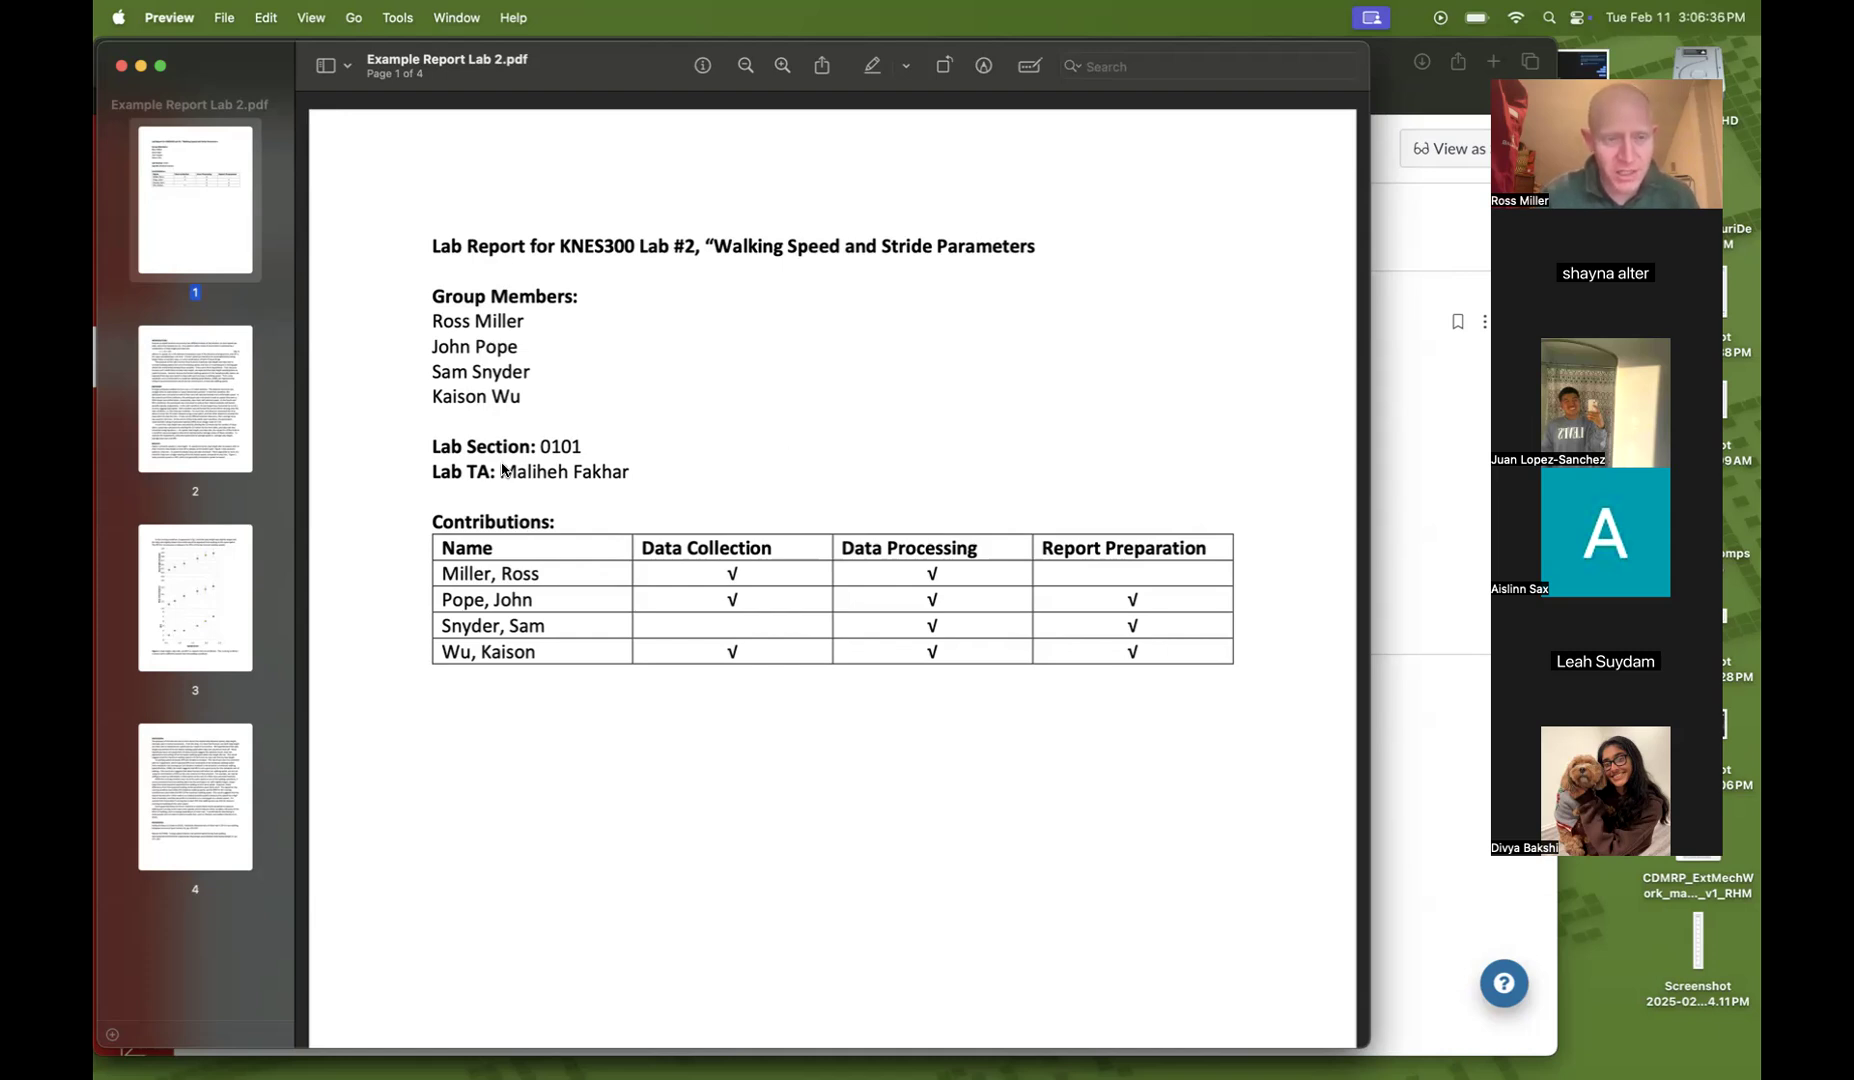
scroll(514, 397, down, 3)
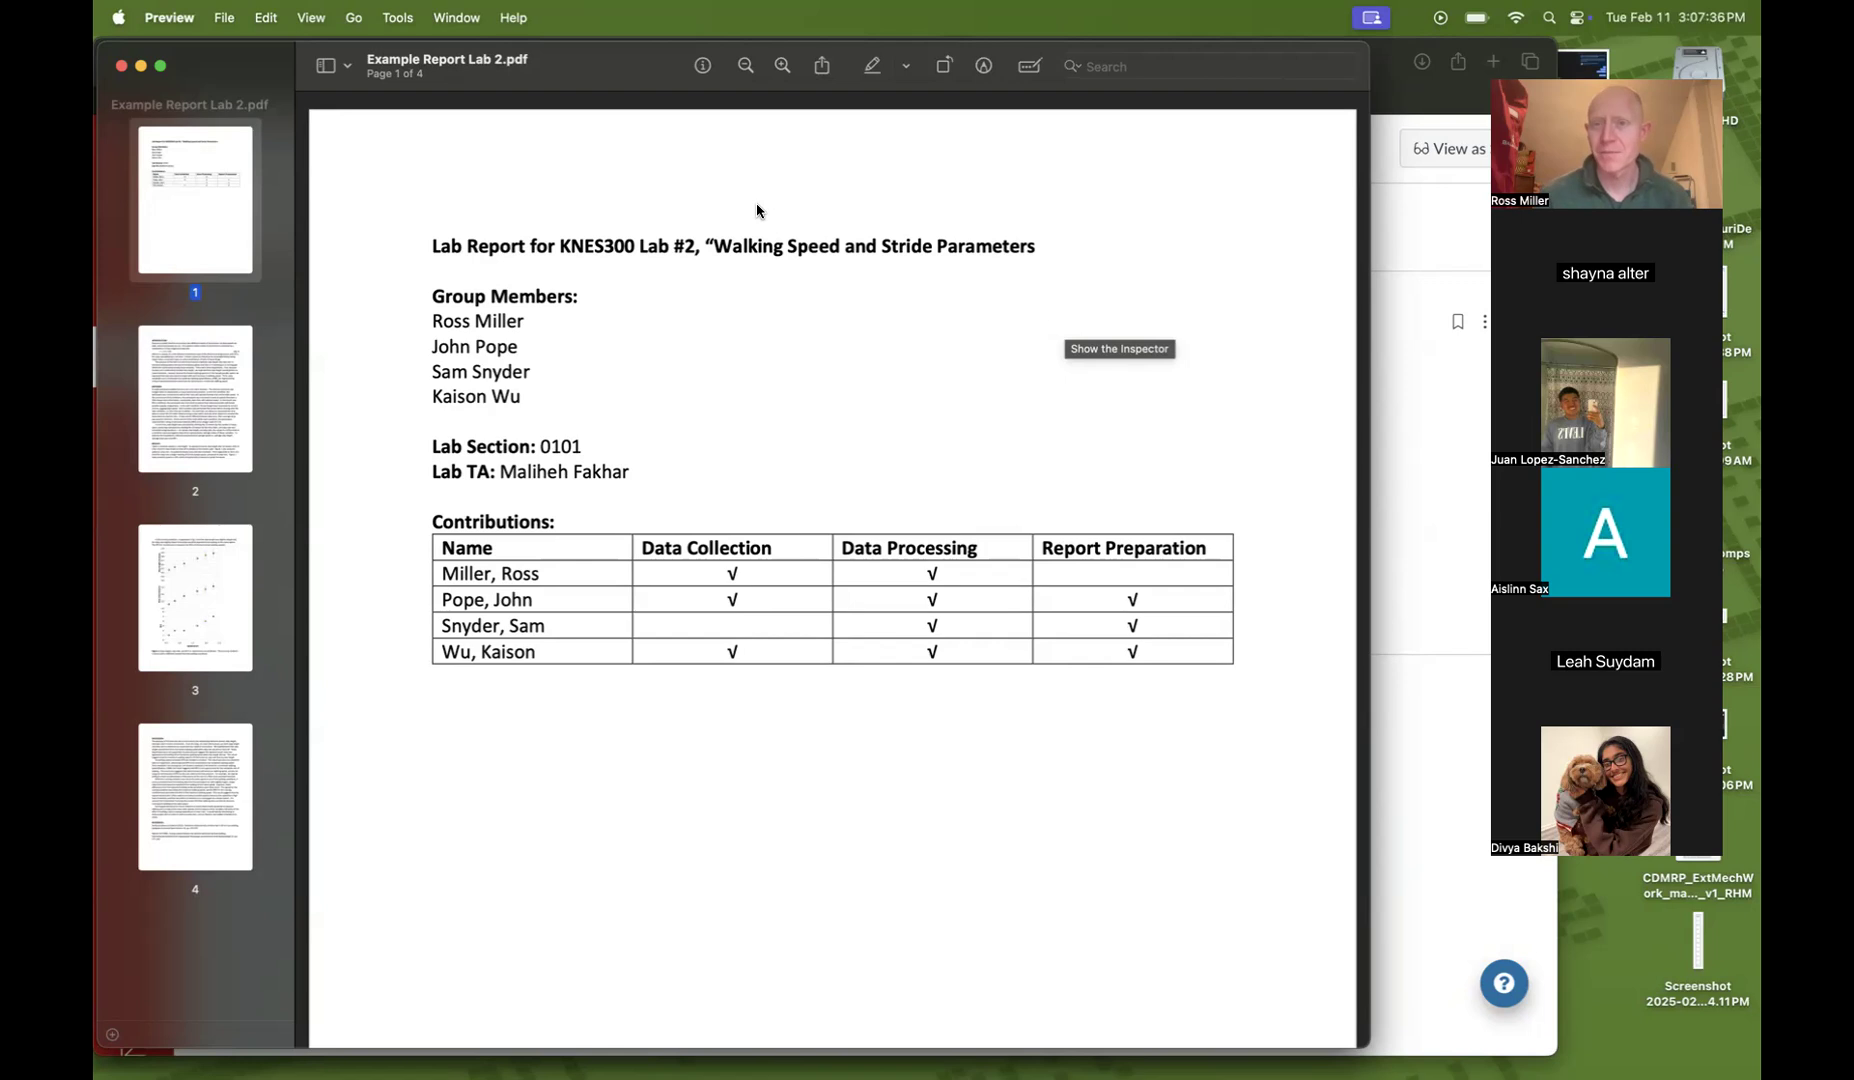
Switch to Excel and create a new blank workbook
mouse_move(737, 1040)
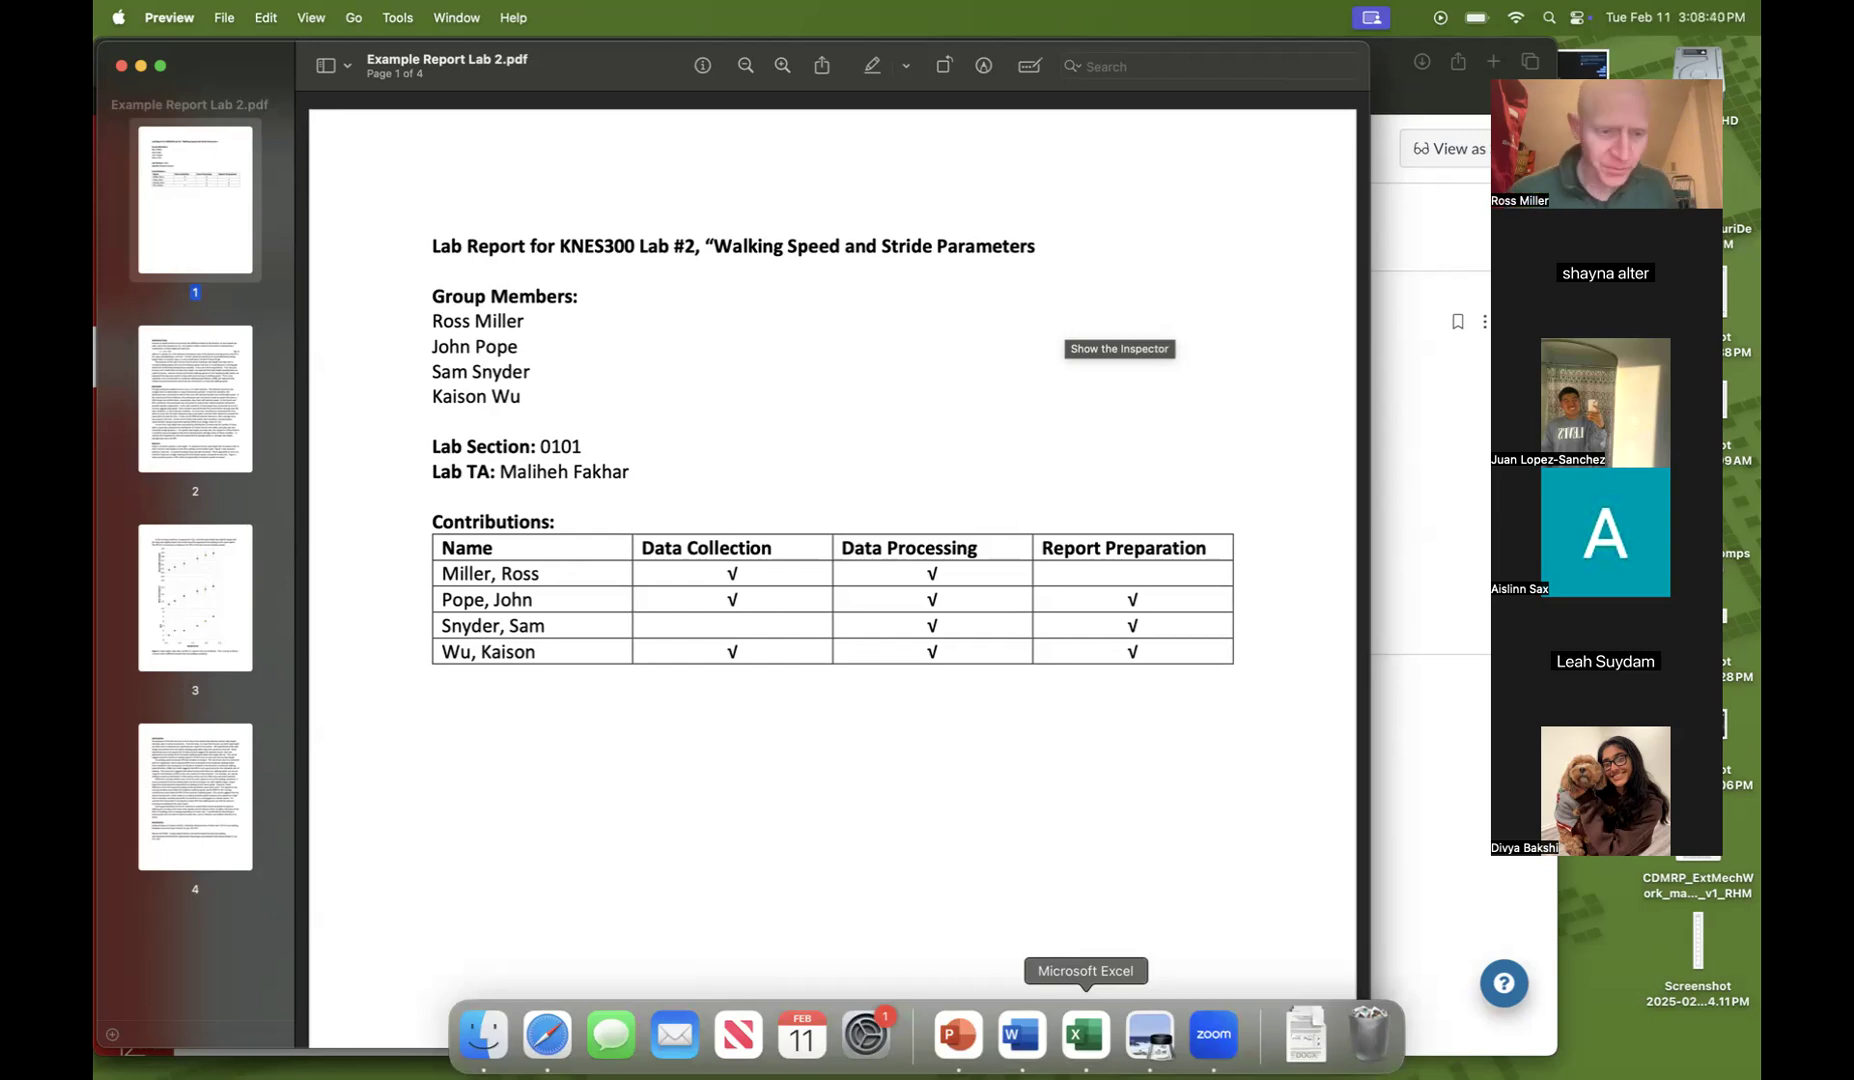
click(1086, 1034)
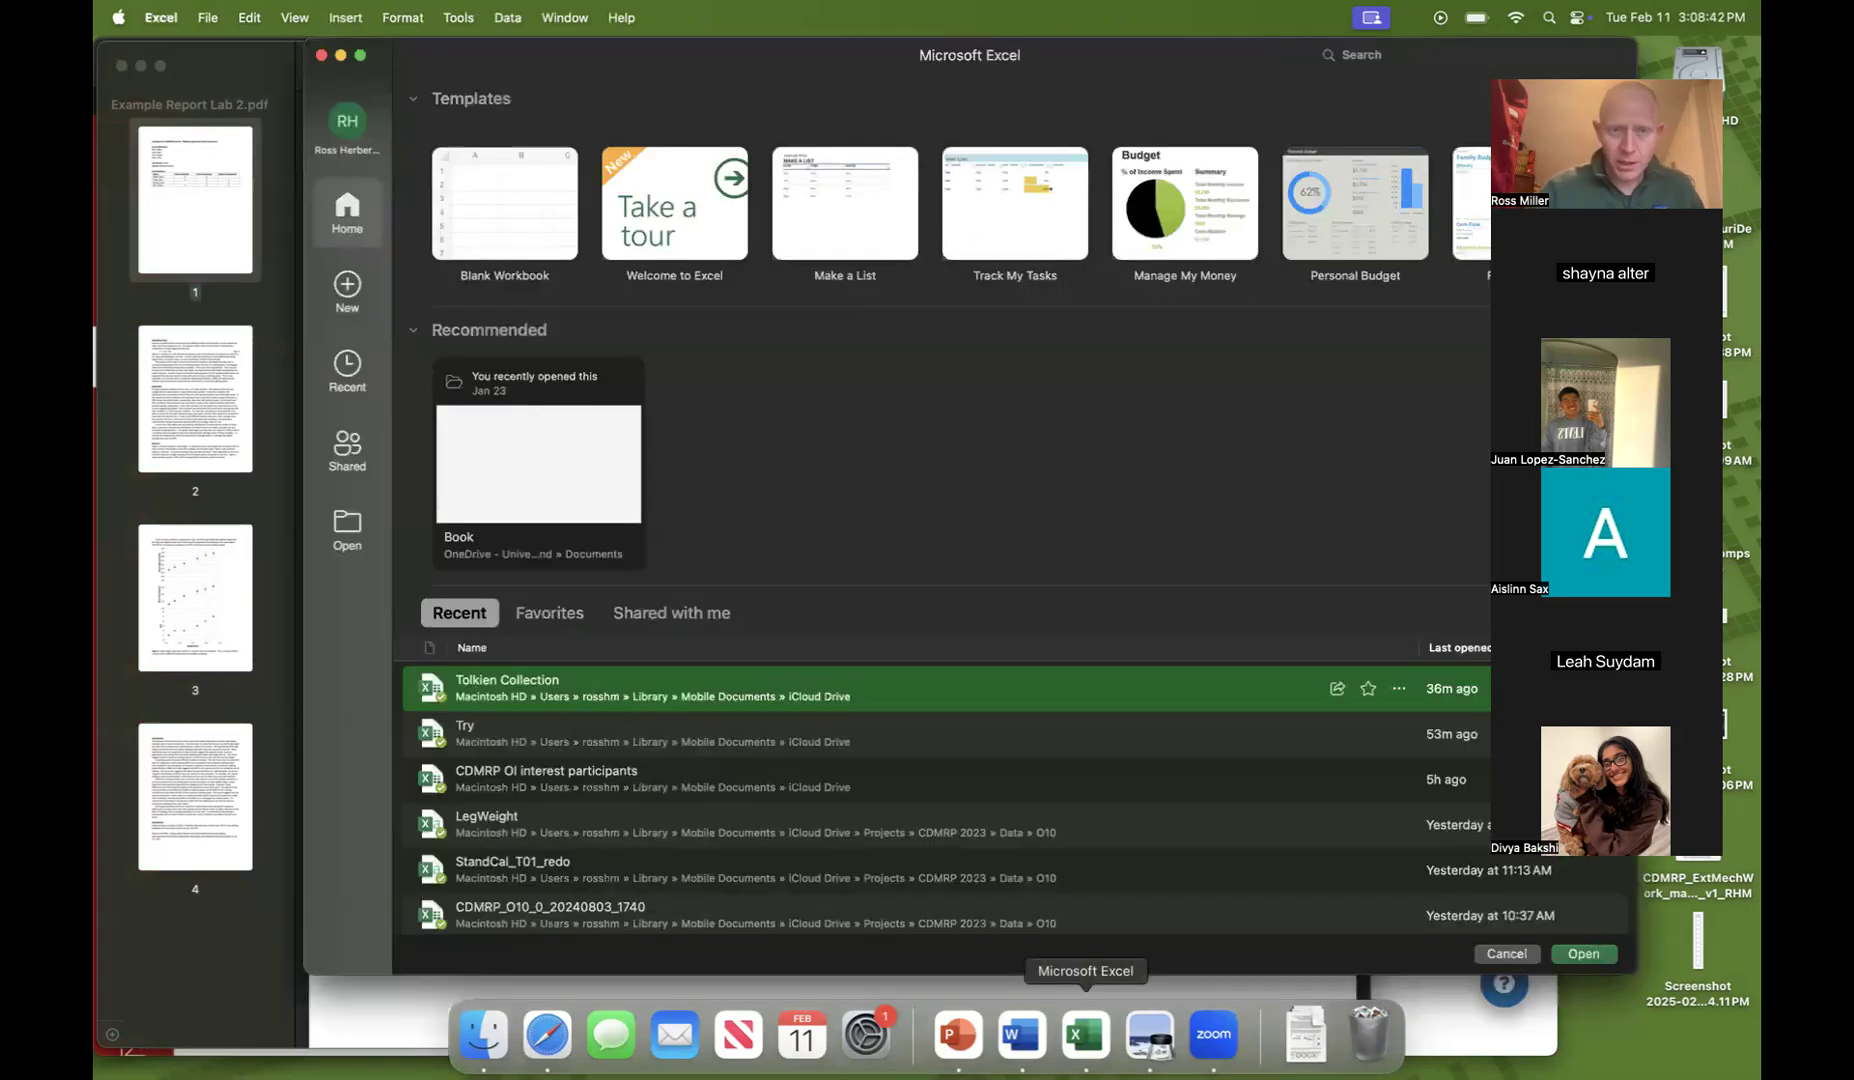
click(495, 227)
click(495, 227)
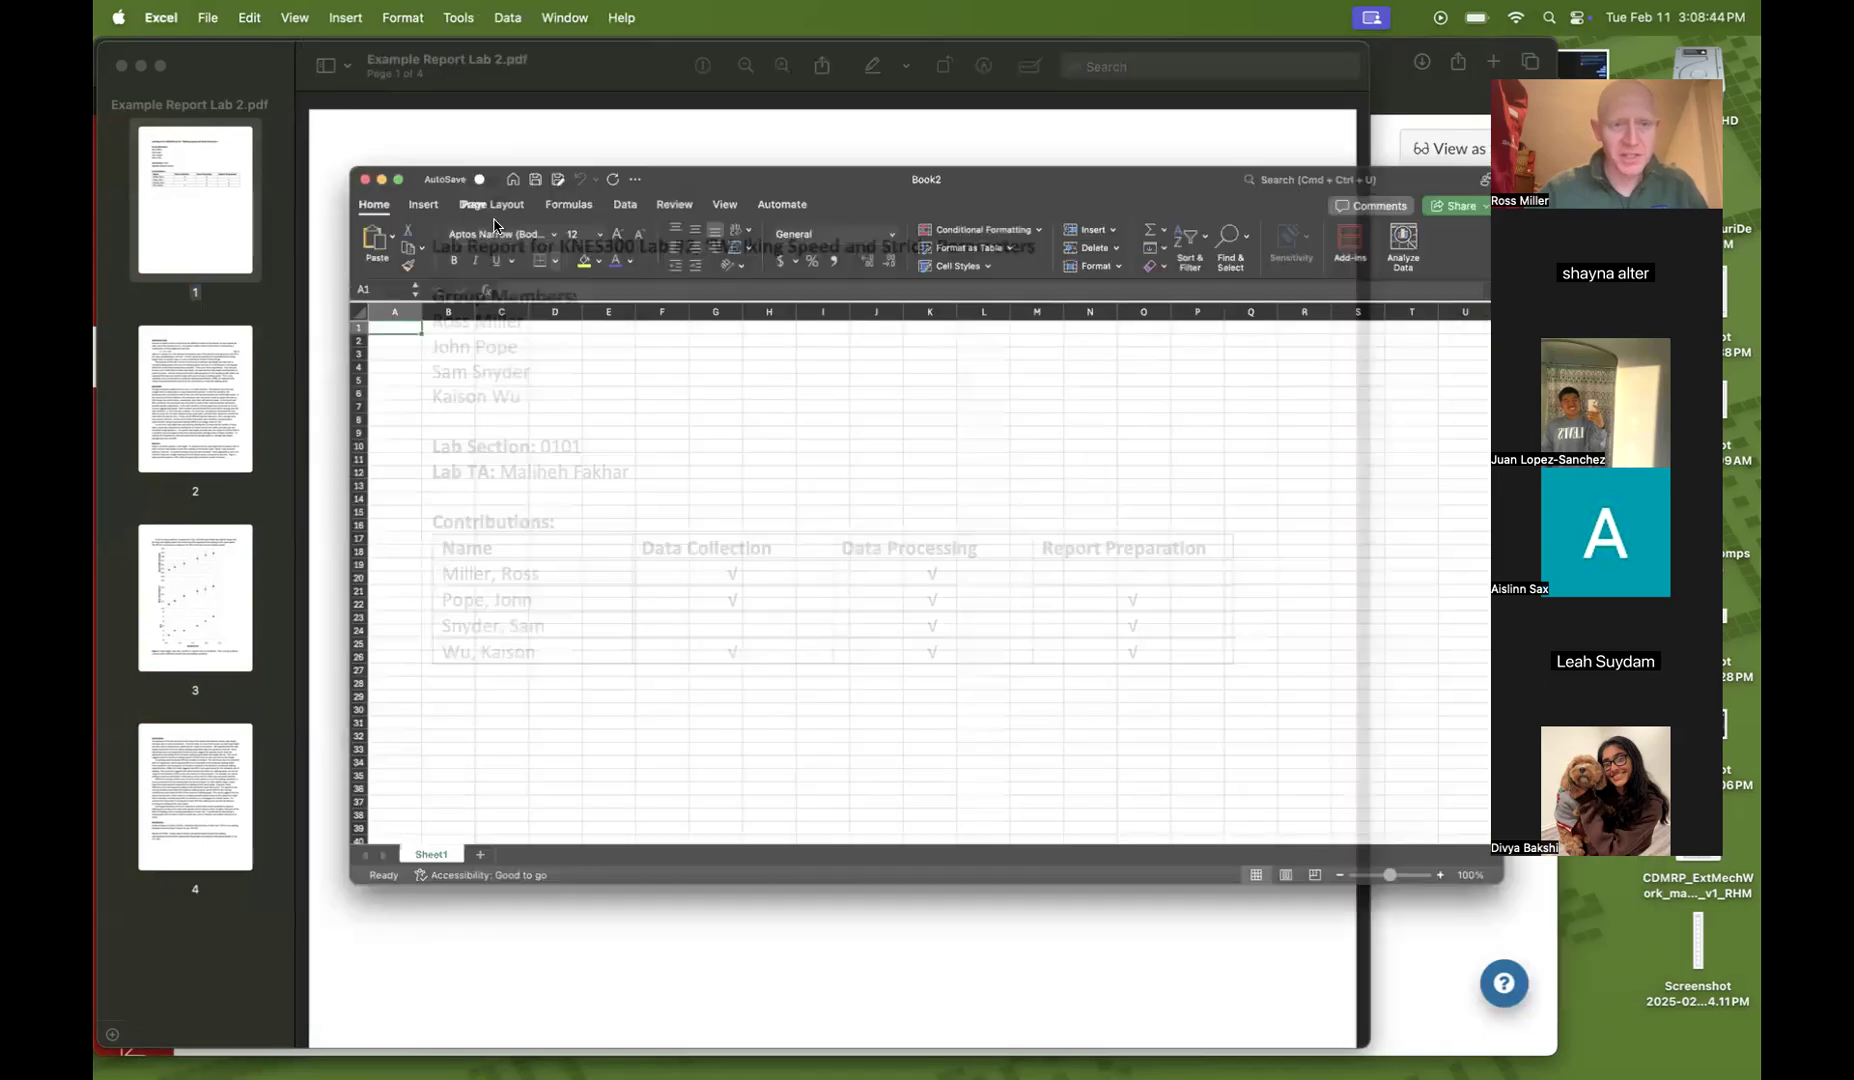
drag(1172, 128, 1108, 134)
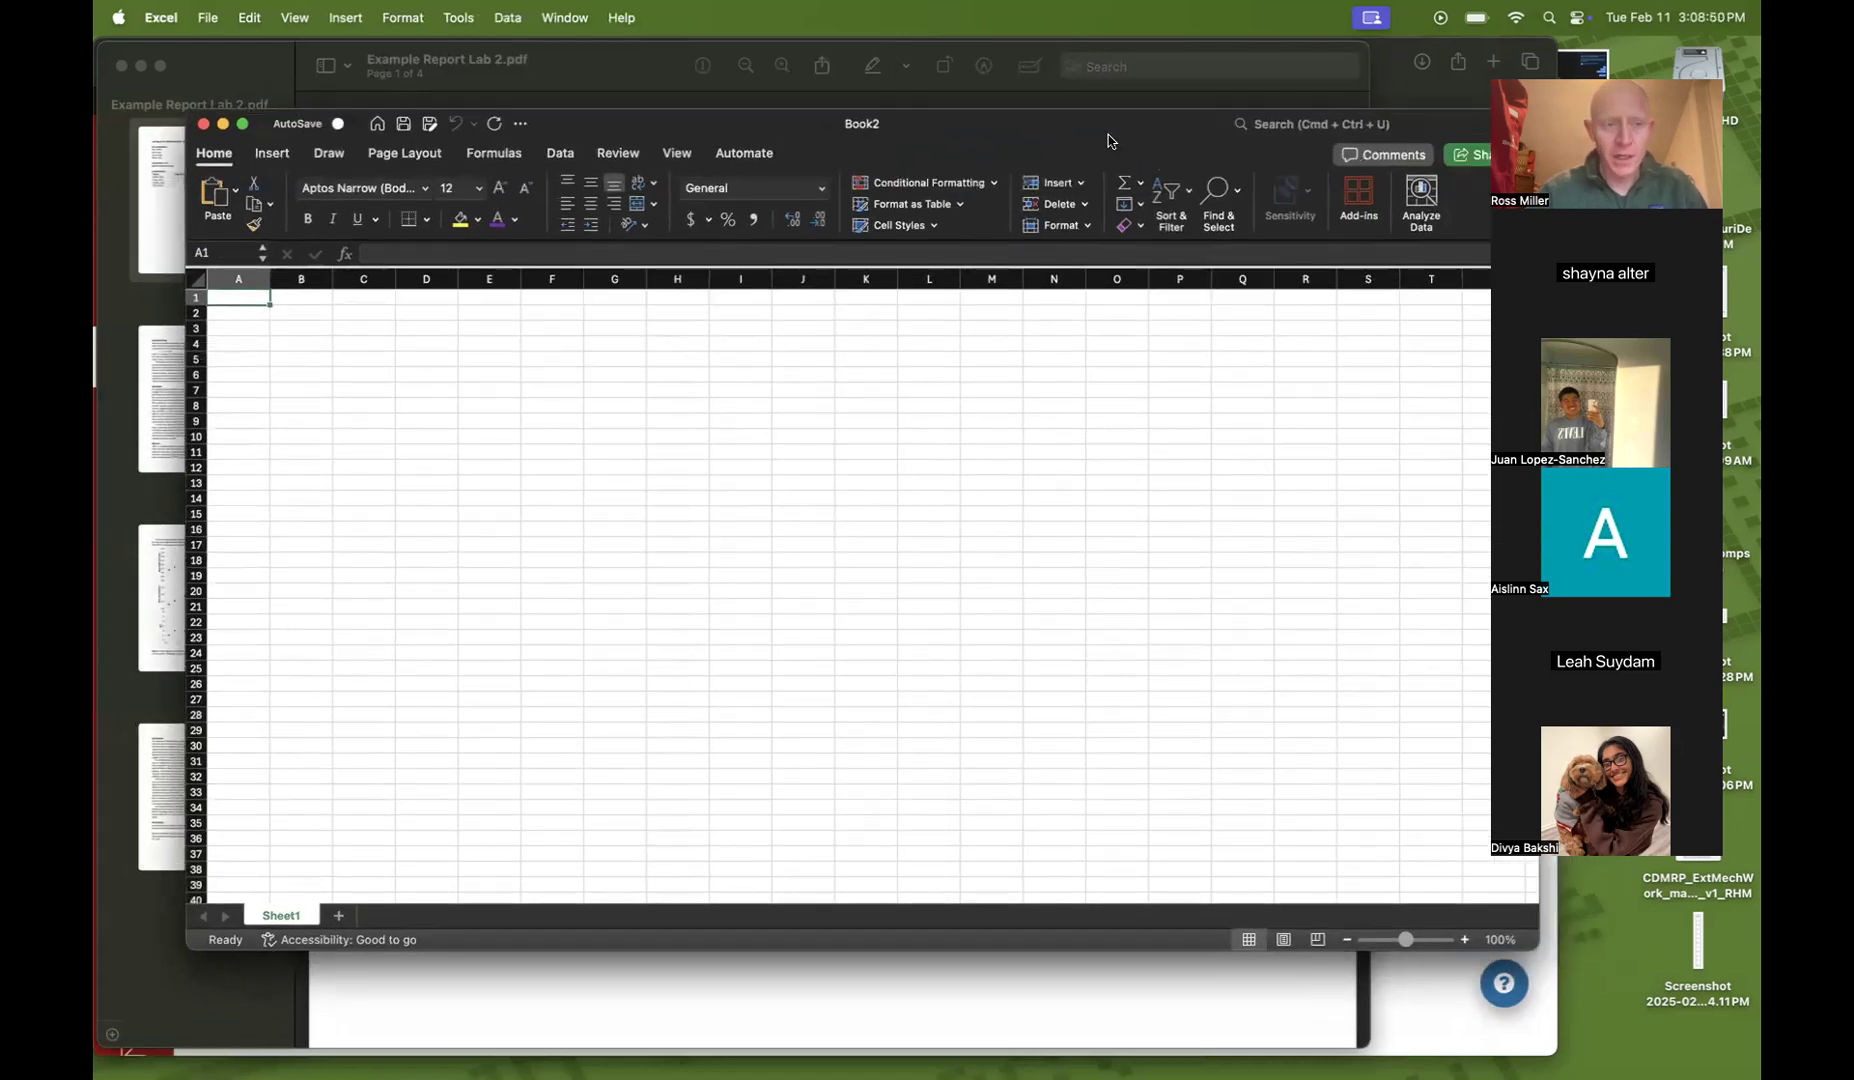
Set the worksheet zoom to 125%
click(288, 16)
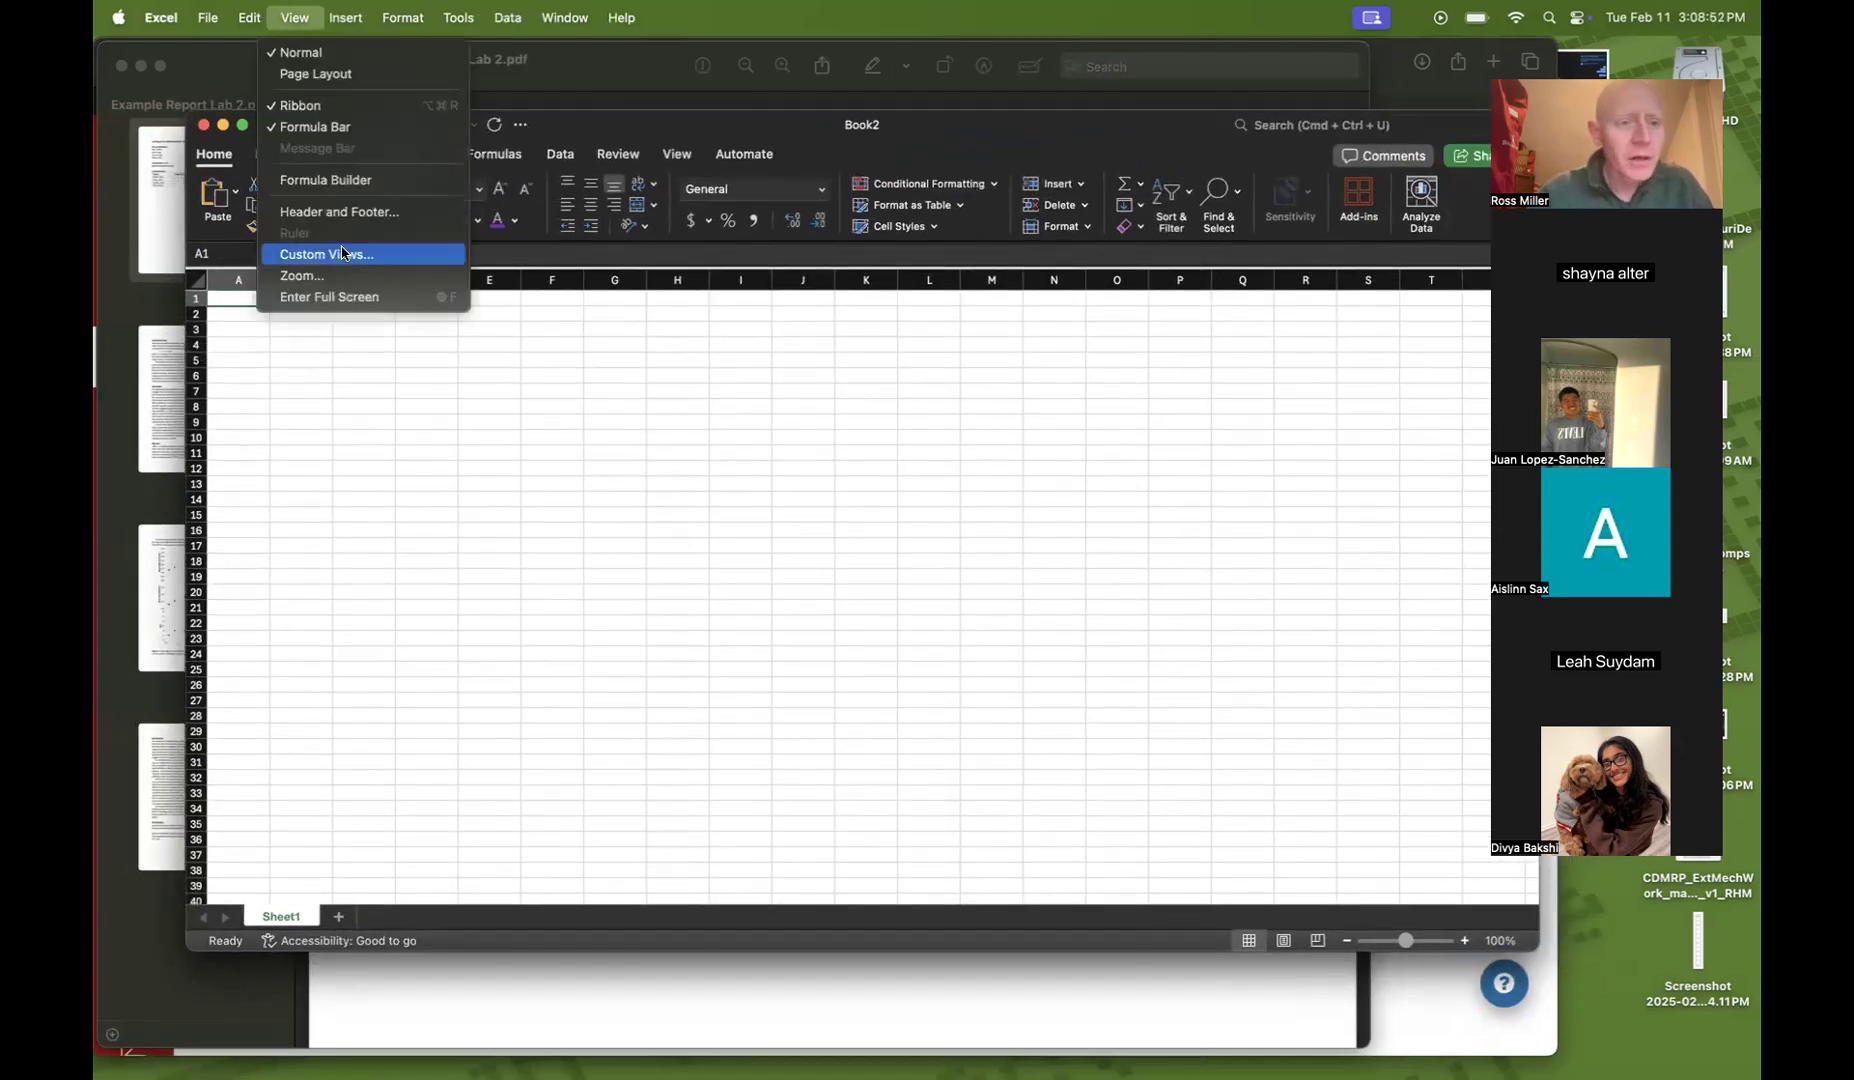
click(300, 276)
click(884, 337)
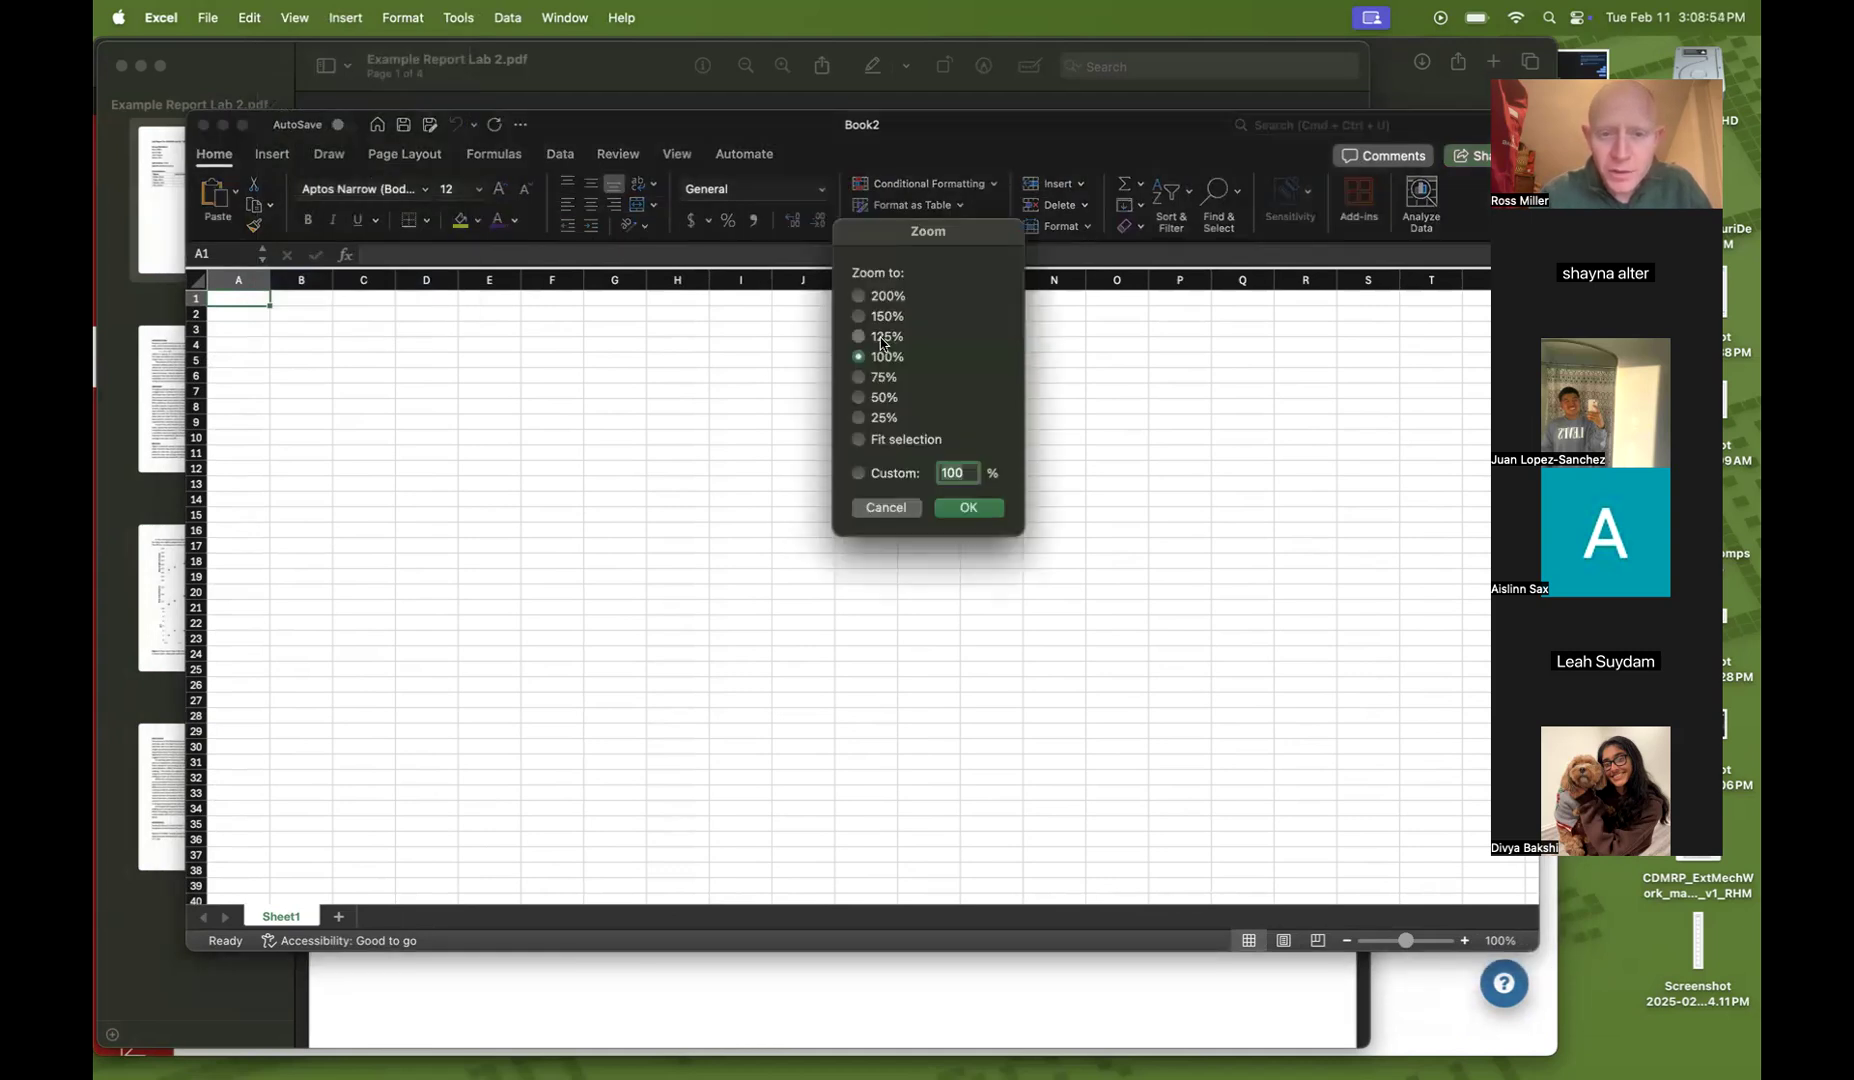
key(Return)
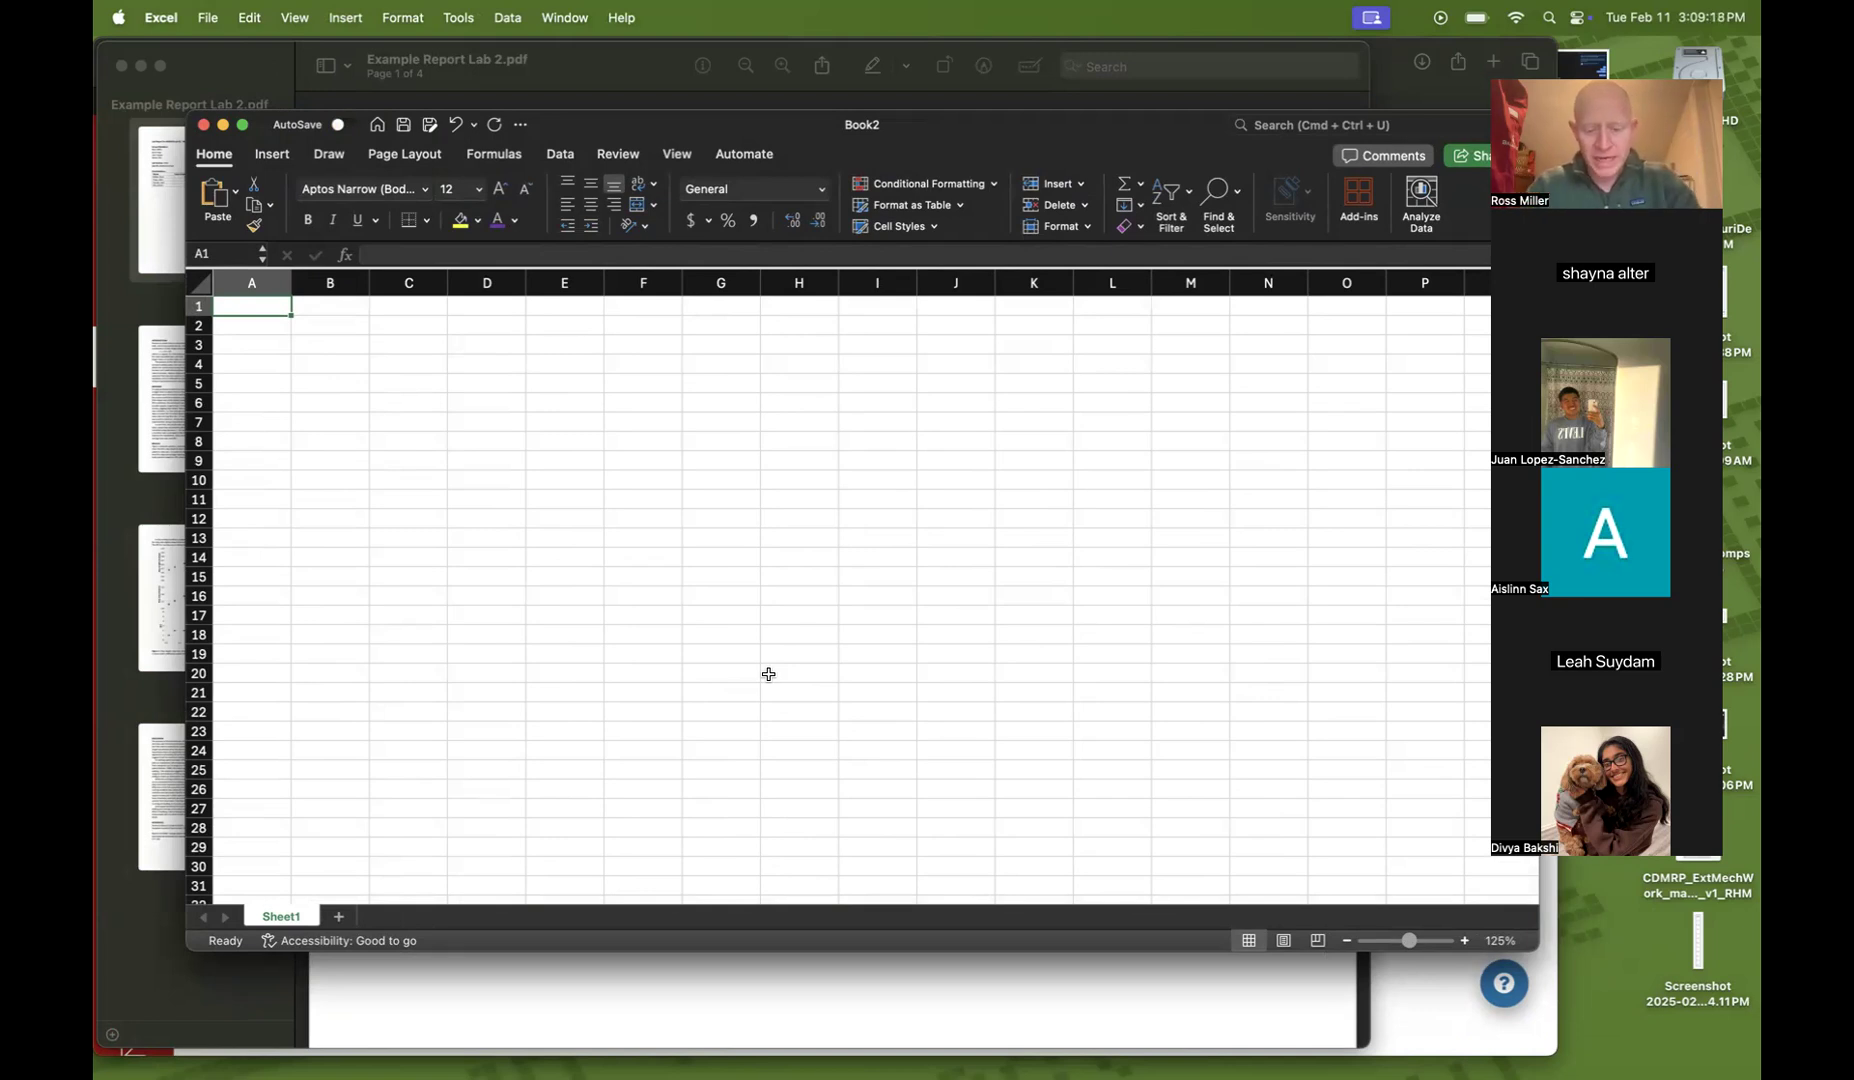
Enter the bold column headers Condition in A1 and Trial in B1
text(Condition)
key(Return)
key(Up)
key(super+b)
key(Right)
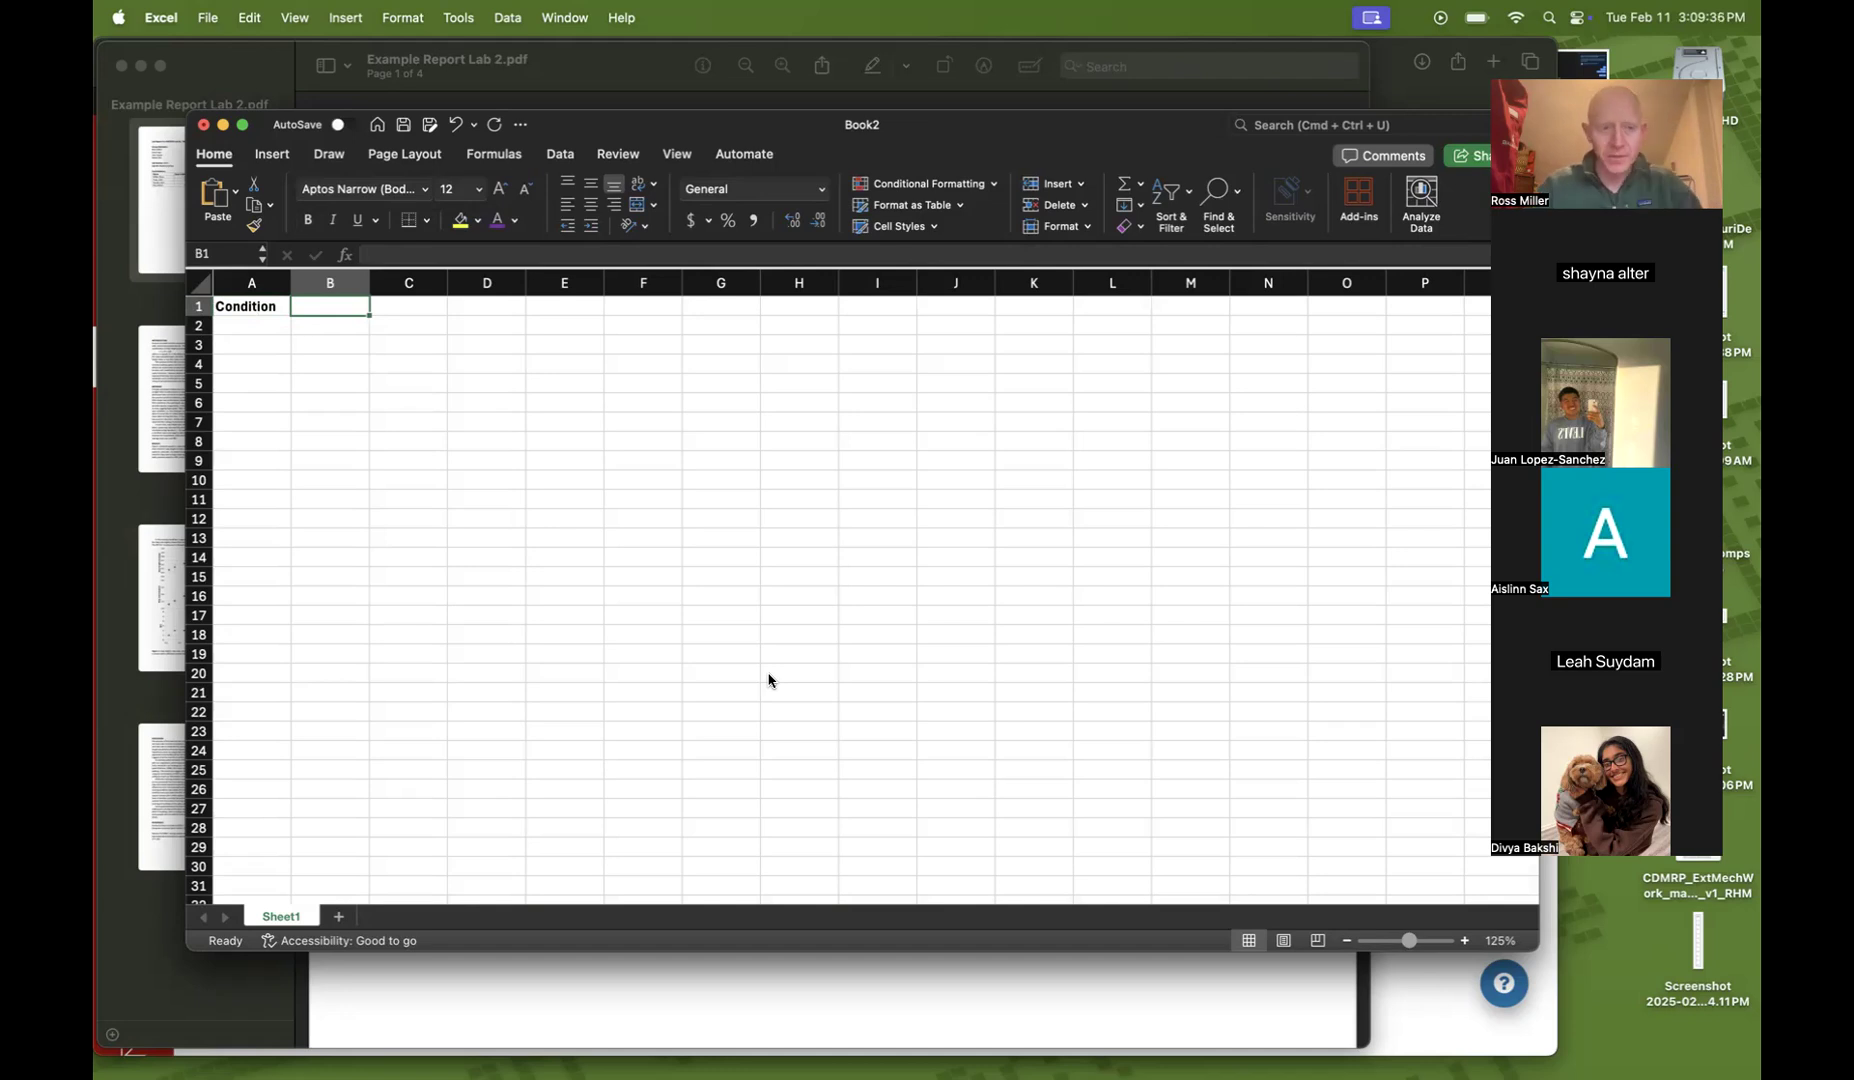
text(T)
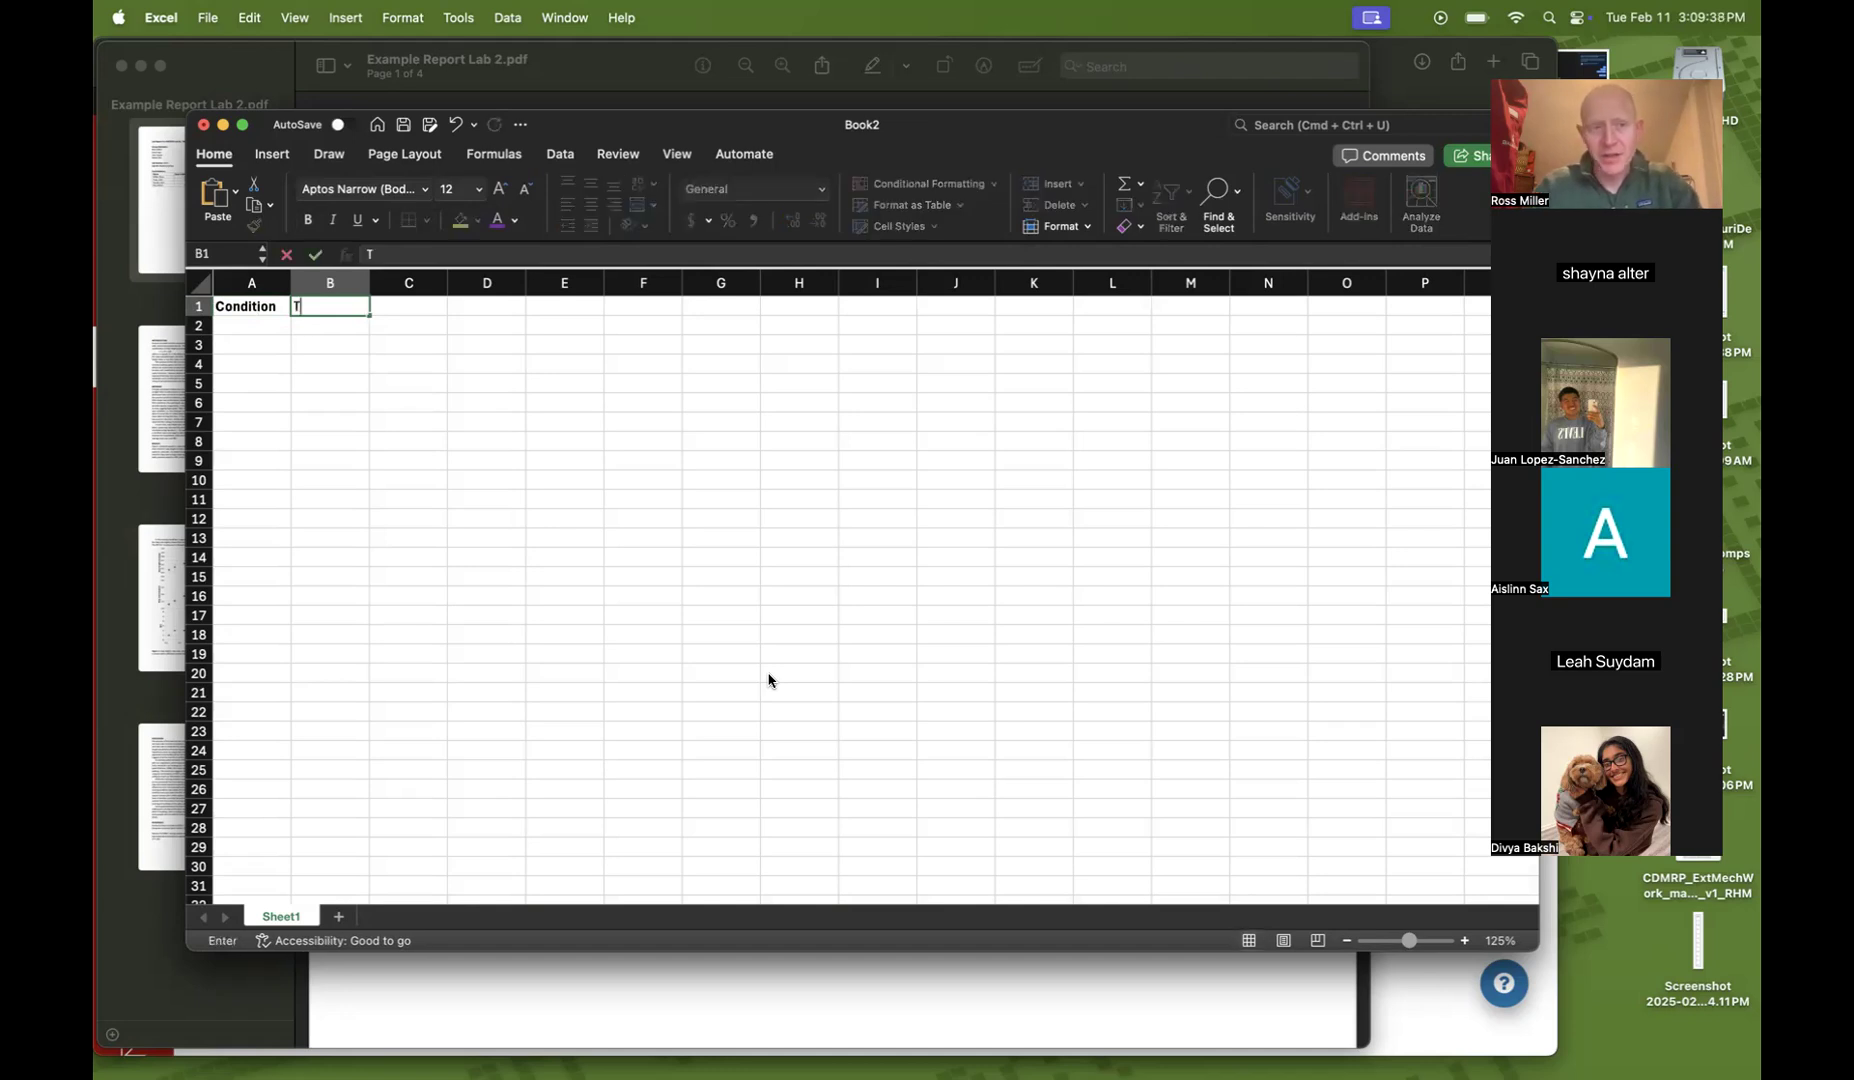
text(rial)
key(Return)
key(Up)
key(super+b)
key(Down)
key(Left)
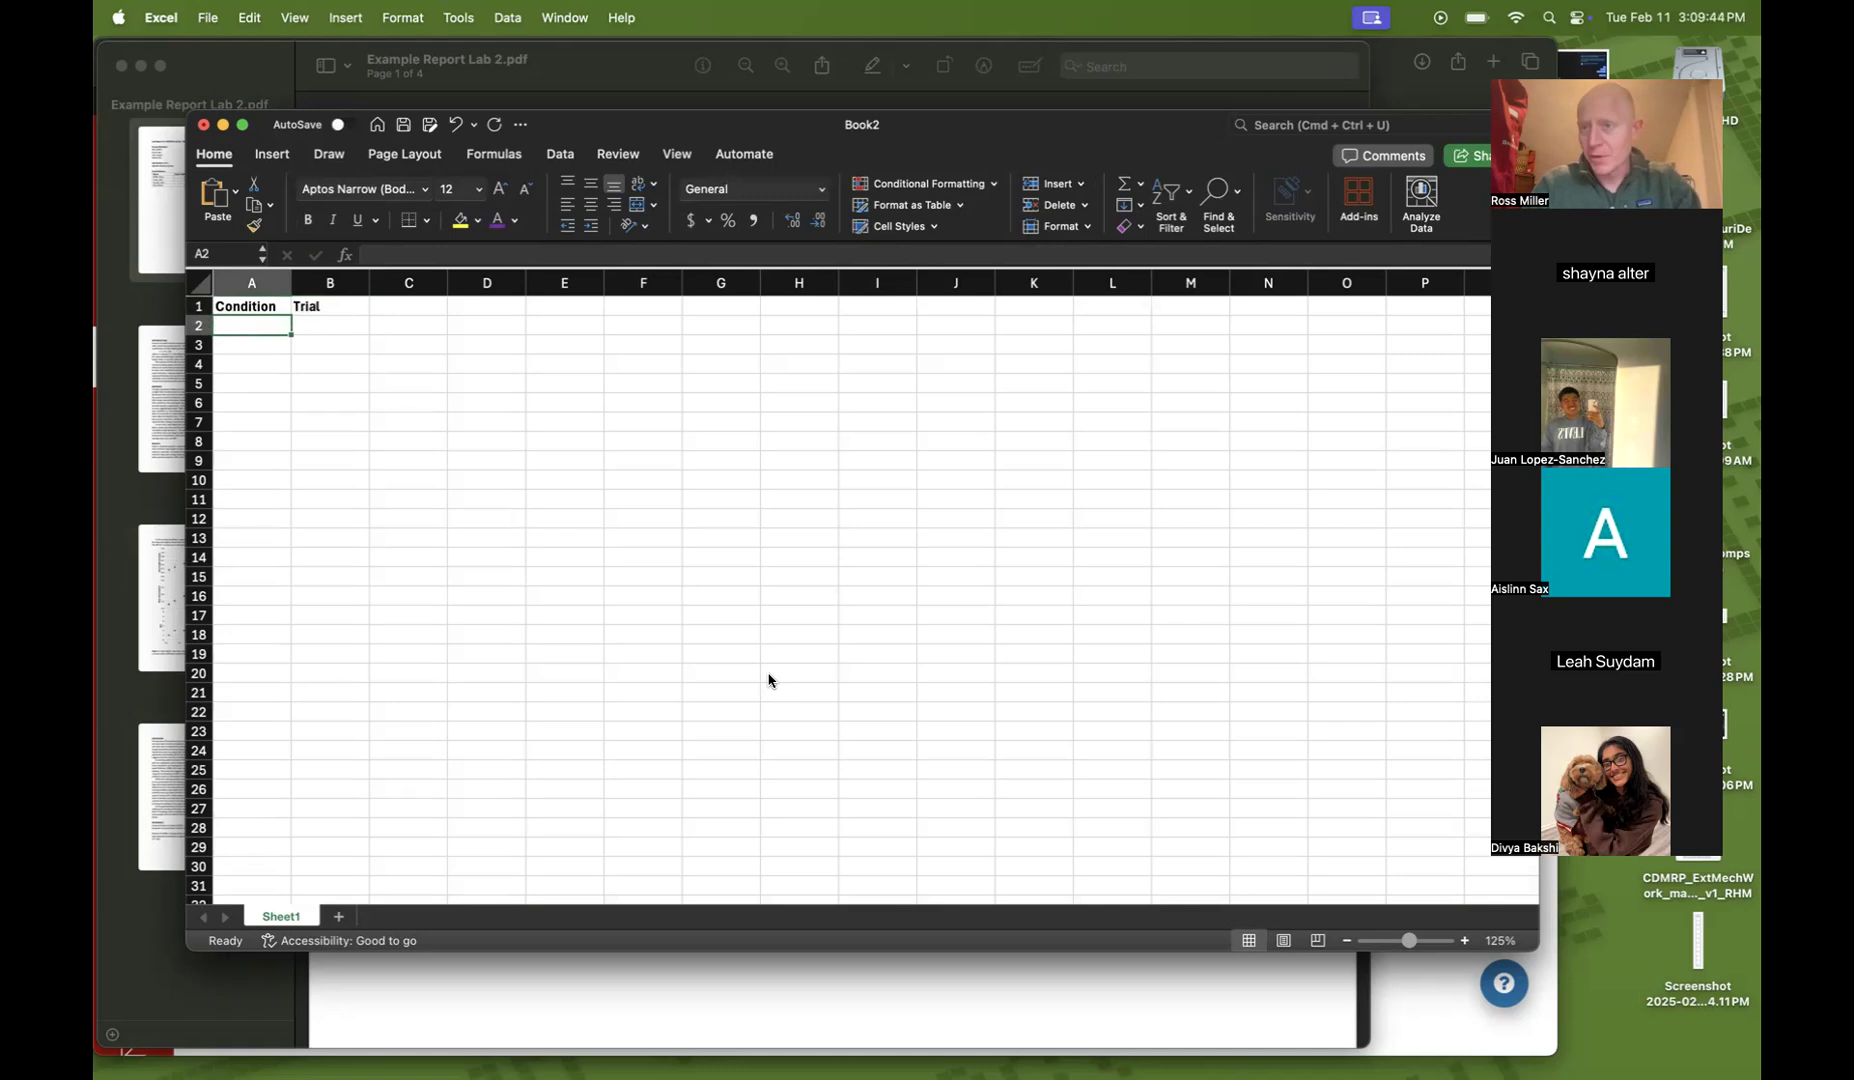
Fill cells A2 to A6 with the condition Normal walk
text(Normal walk)
key(Return)
key(Up)
key(super+c)
key(Down)
key(super+v)
key(Down)
key(super+v)
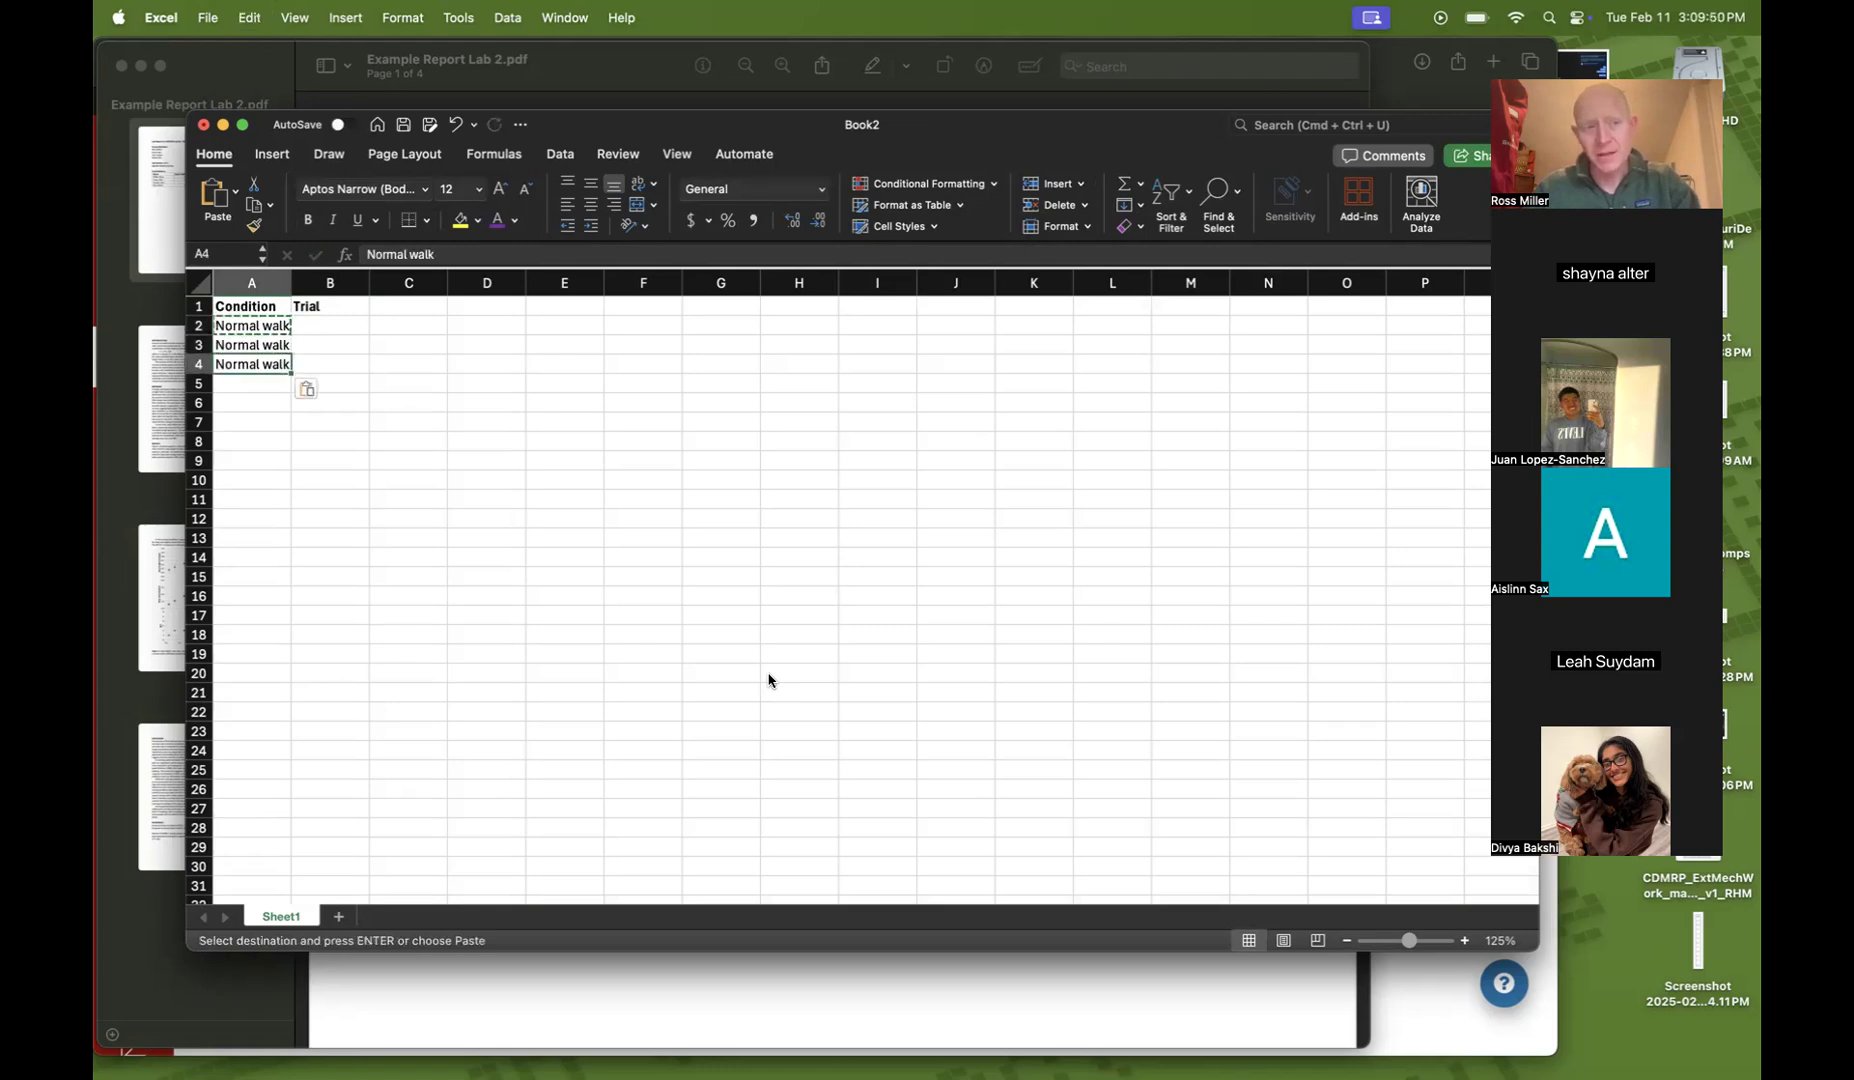
key(Down)
key(super+v)
key(Down)
key(super+v)
Enter trial numbers 1 to 5 in cells B2 to B6
key(Right)
key(Up)
key(Up)
key(Up)
key(Up)
key(Up)
key(Down)
text(1 2 3 4 5)
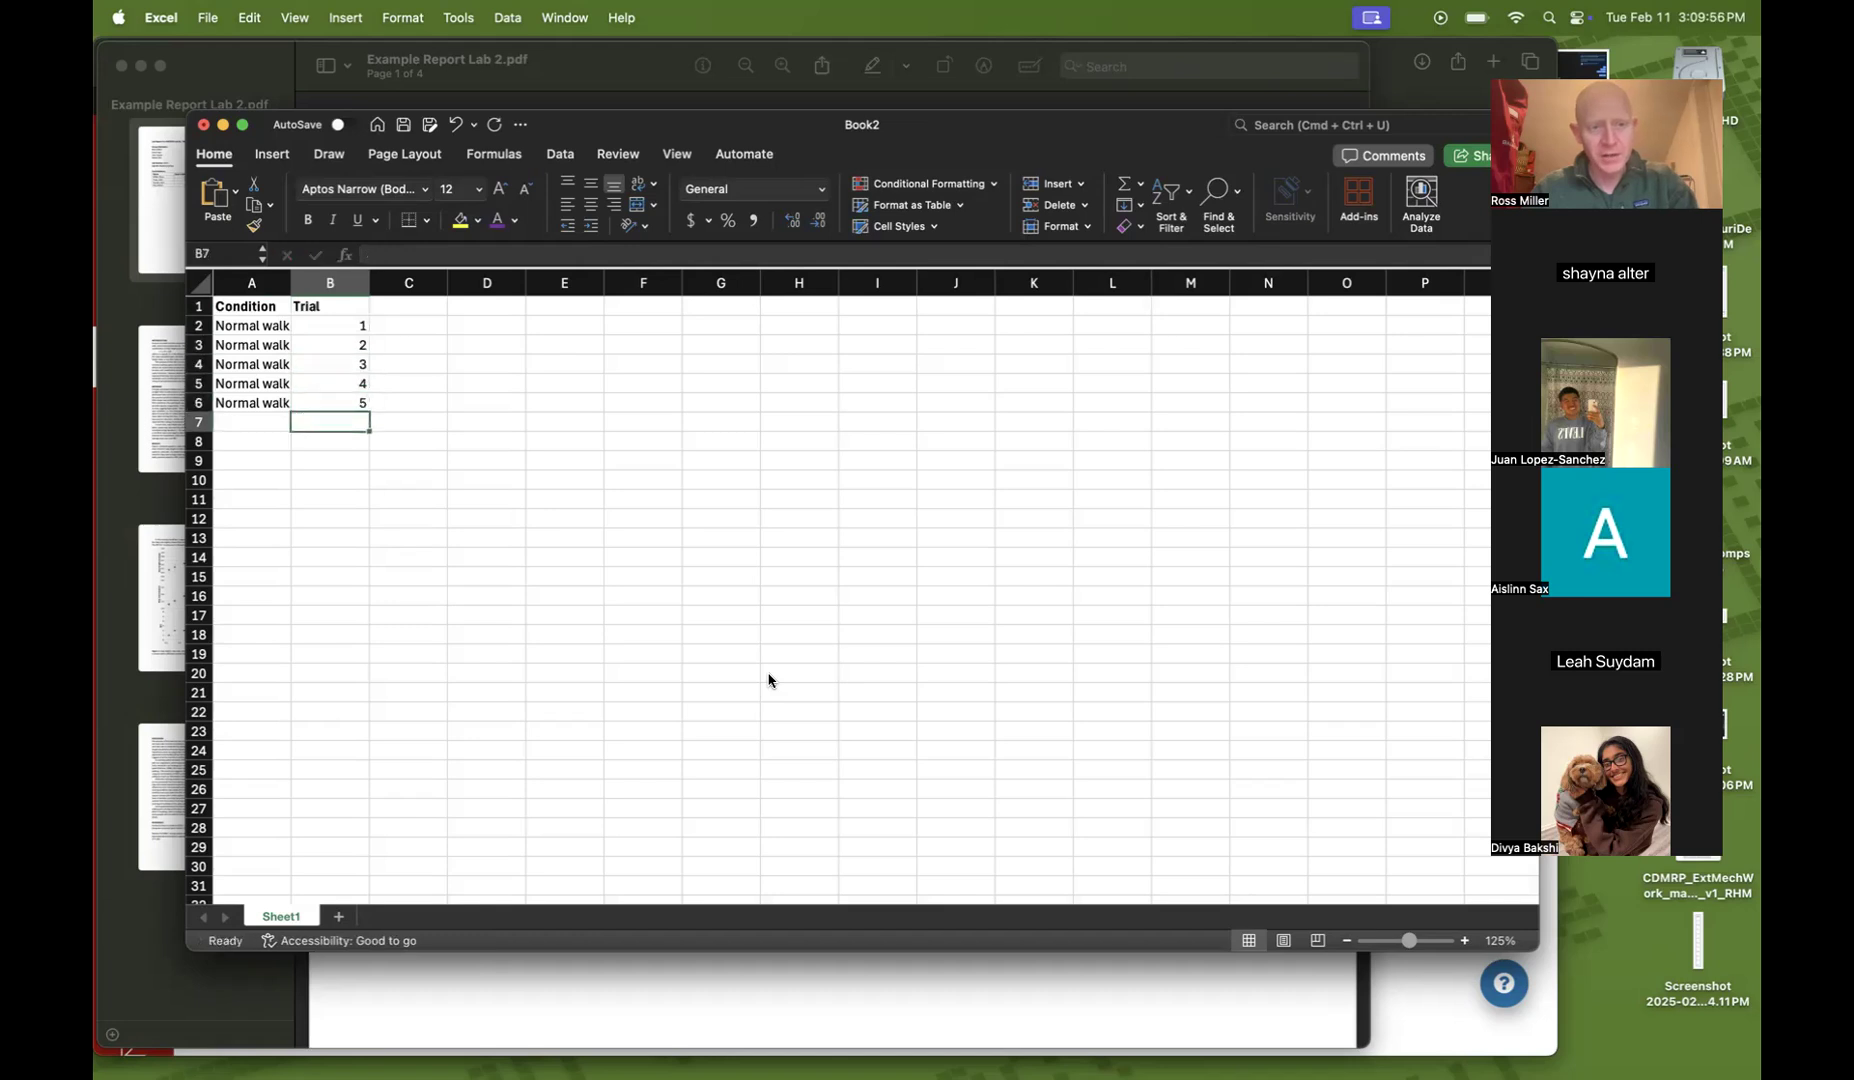
Fill cells A7 to A11 with the condition Slow walk
drag(288, 281, 291, 281)
click(430, 592)
click(241, 418)
text(Slow walk)
key(Return)
click(241, 418)
key(super+c)
key(Down)
key(super+v)
key(Down)
key(super+v)
key(Down)
key(super+v)
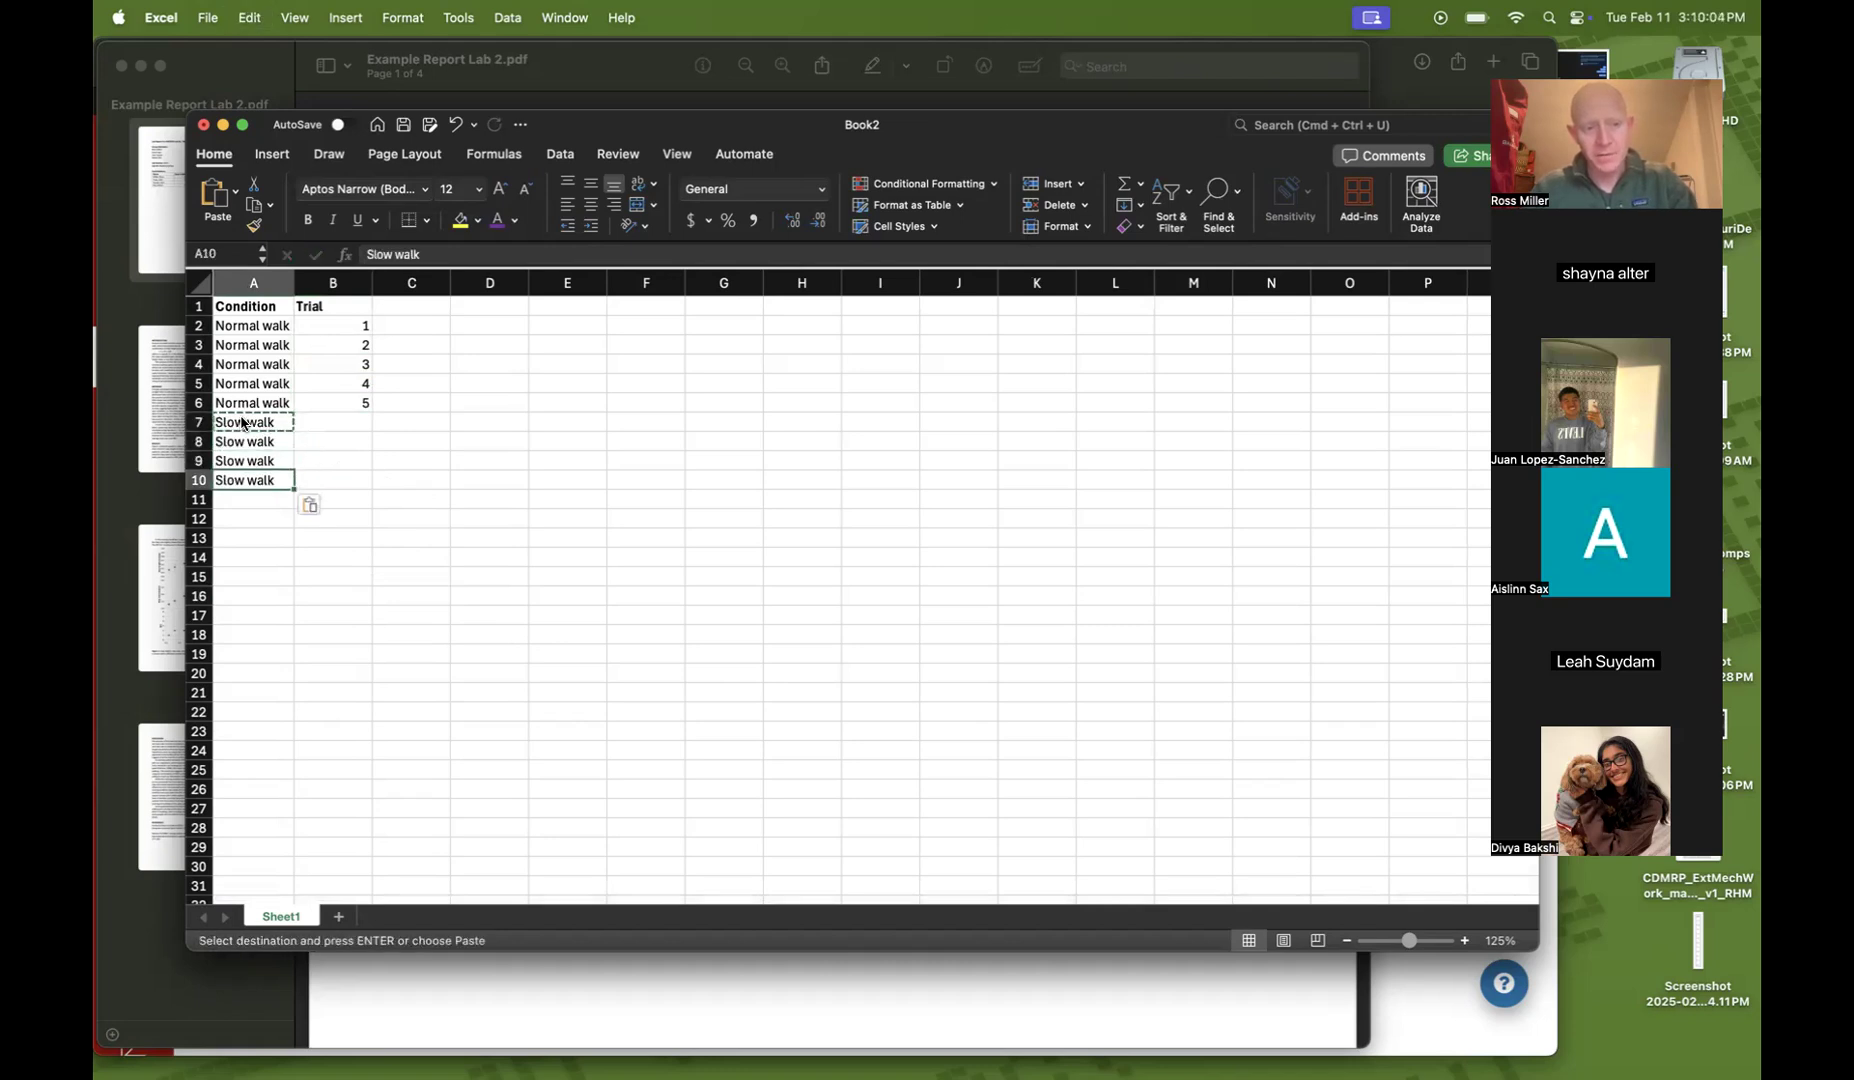
key(Down)
key(super+v)
Copy the trial numbers 1 to 5 into cells B7 to B11
key(Right)
key(Up)
key(Up)
key(Up)
key(Up)
key(Up)
key(shift+Up)
key(shift+Up)
key(shift+Up)
key(shift+Up)
key(super+c)
key(Down)
key(super+v)
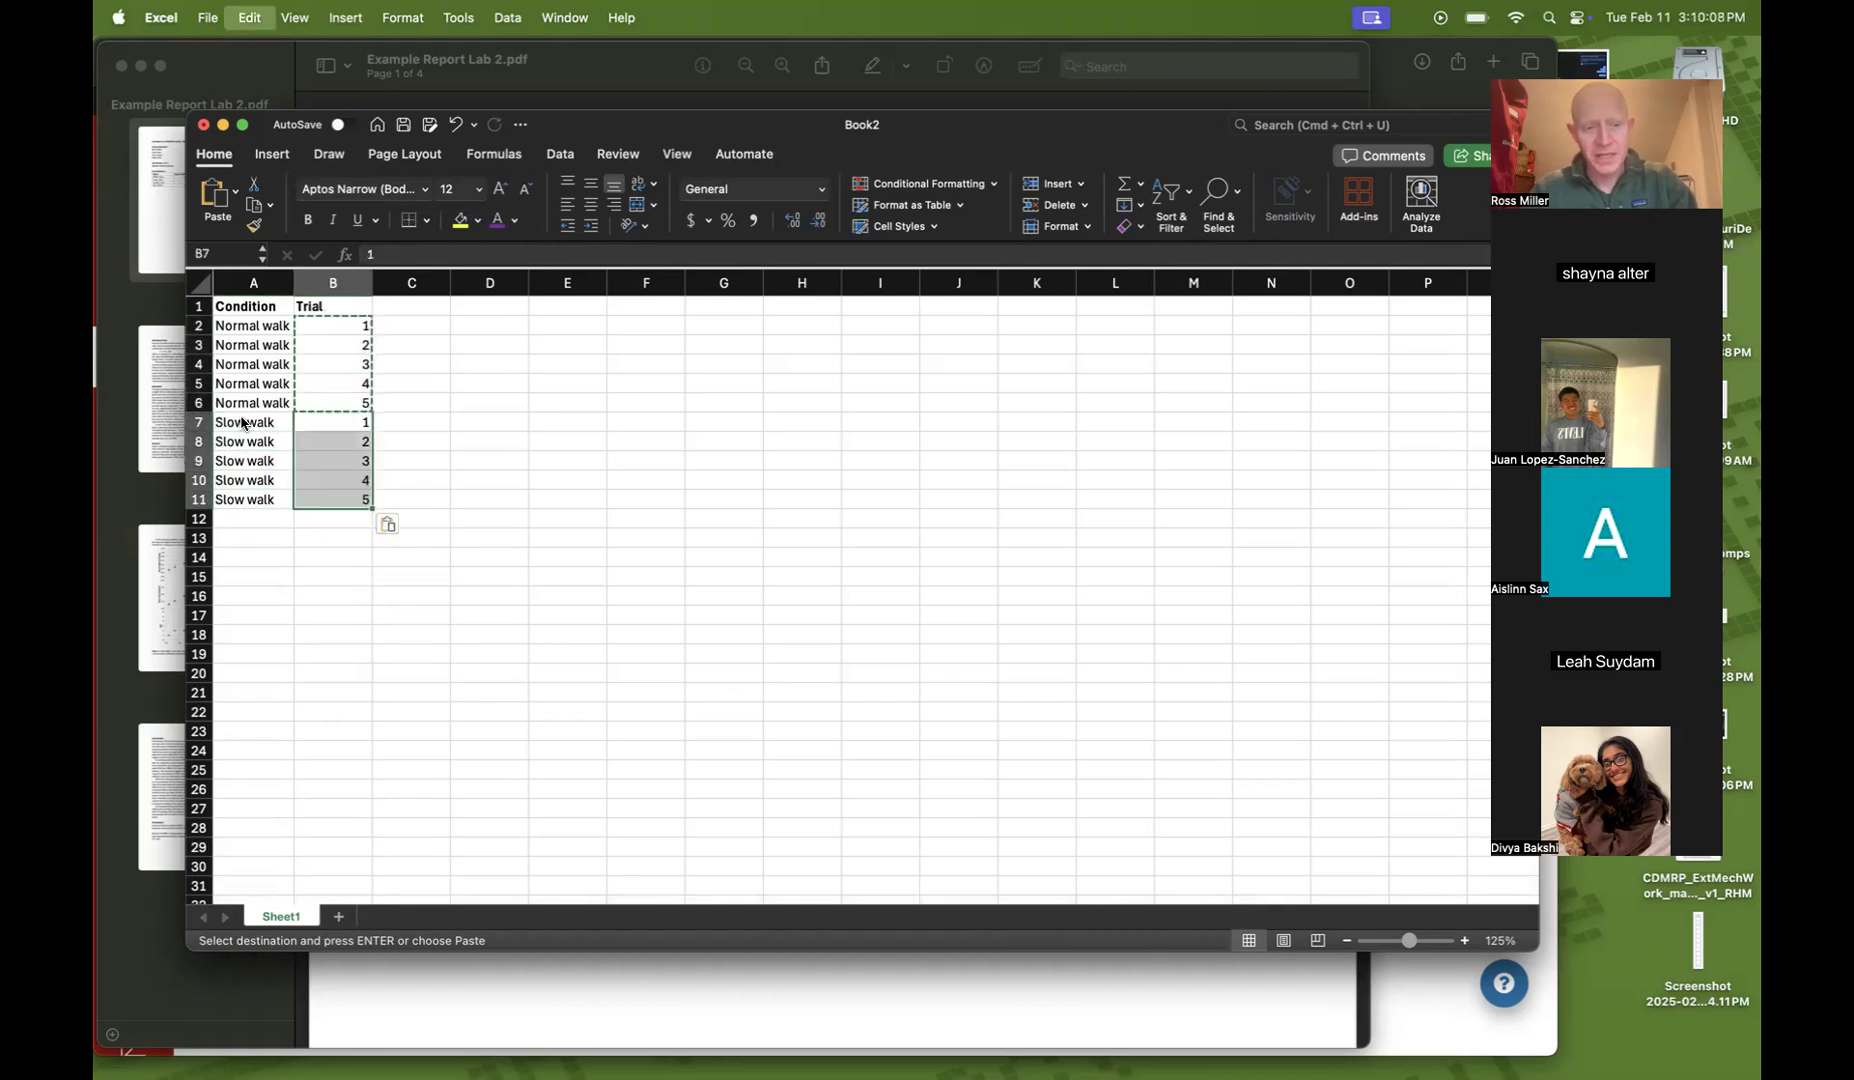
Fill cells A12 to A16 with the condition Fast walk
click(266, 592)
click(255, 515)
text(Fast walk)
key(Return)
key(Up)
key(super+c)
key(Down)
key(super+v)
key(Down)
key(super+v)
key(Down)
key(super+v)
key(super+Down)
key(super+v)
key(super+z)
key(super+z)
key(super+y)
scroll(284, 531, up, 4)
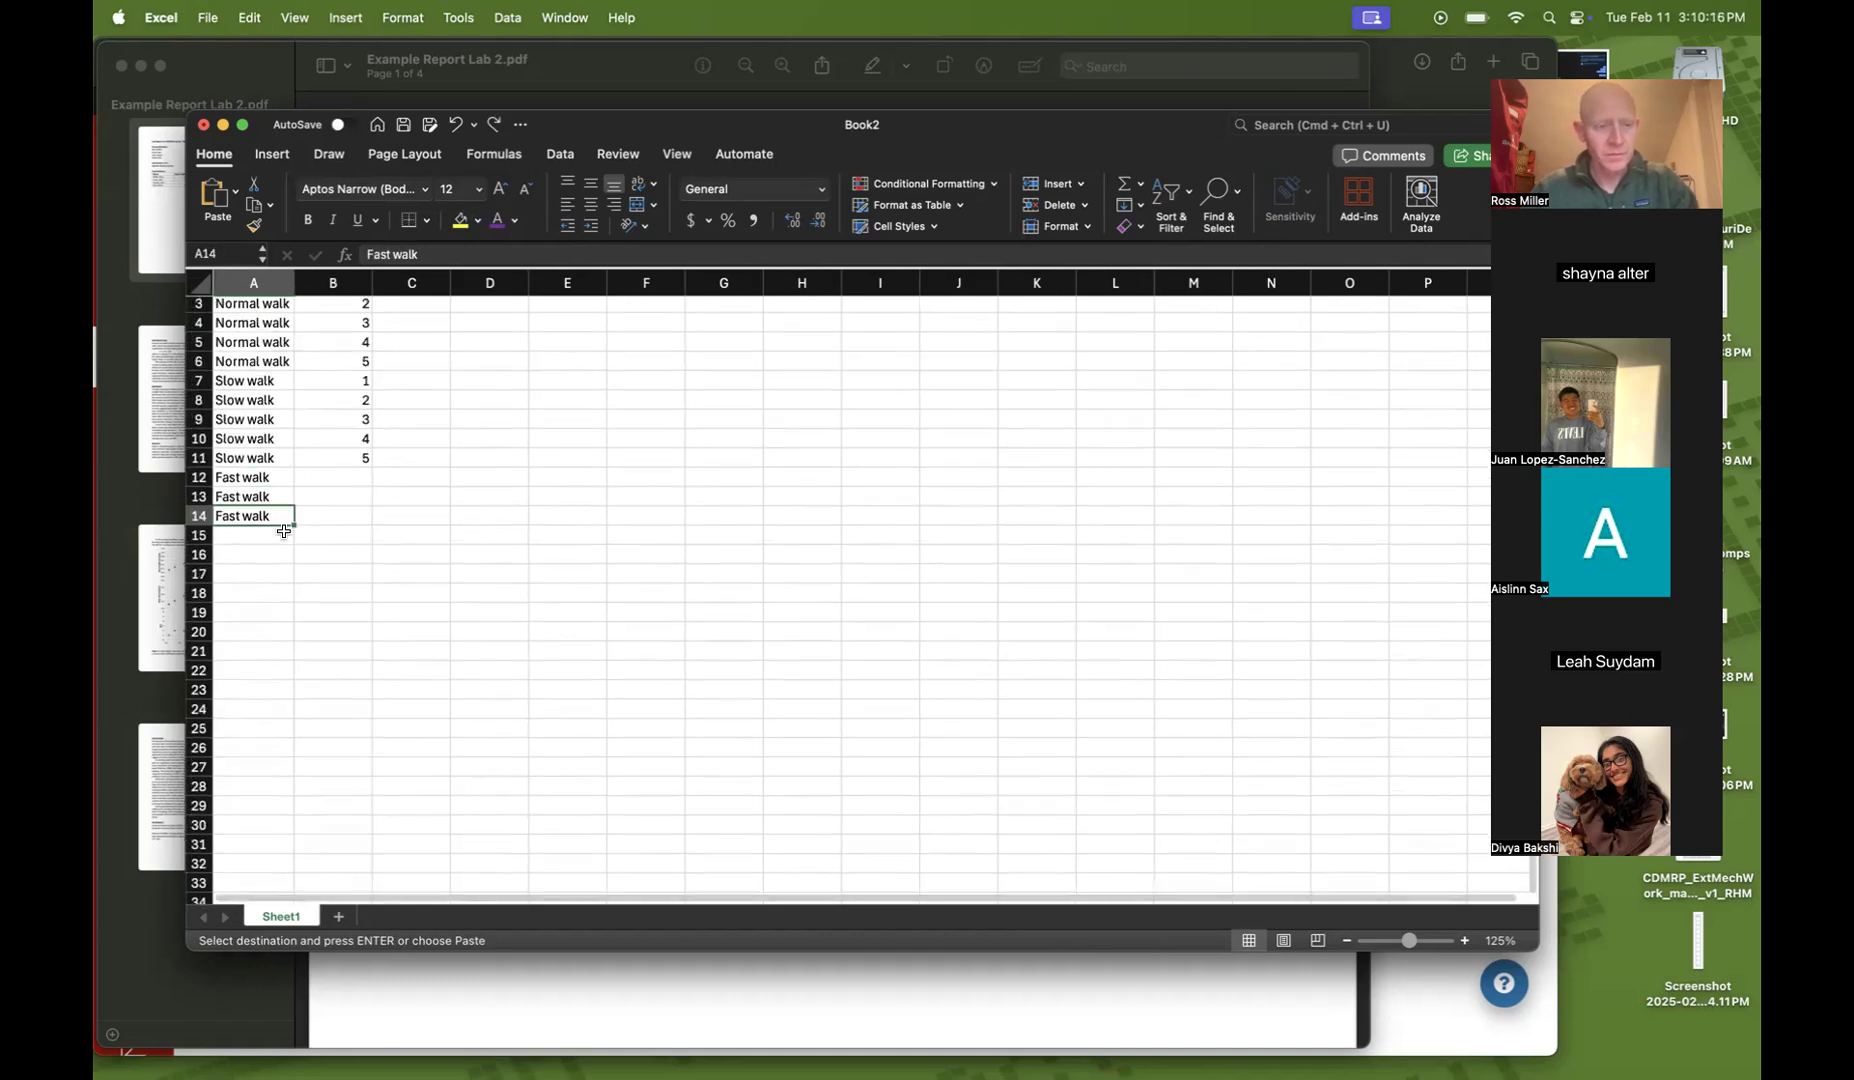
scroll(284, 531, up, 1)
key(Down)
key(Up)
key(super+c)
key(Down)
key(super+v)
key(Down)
key(super+v)
Copy the trial numbers 1 to 5 into cells B12 to B16
key(Right)
drag(359, 505, 343, 424)
key(super+c)
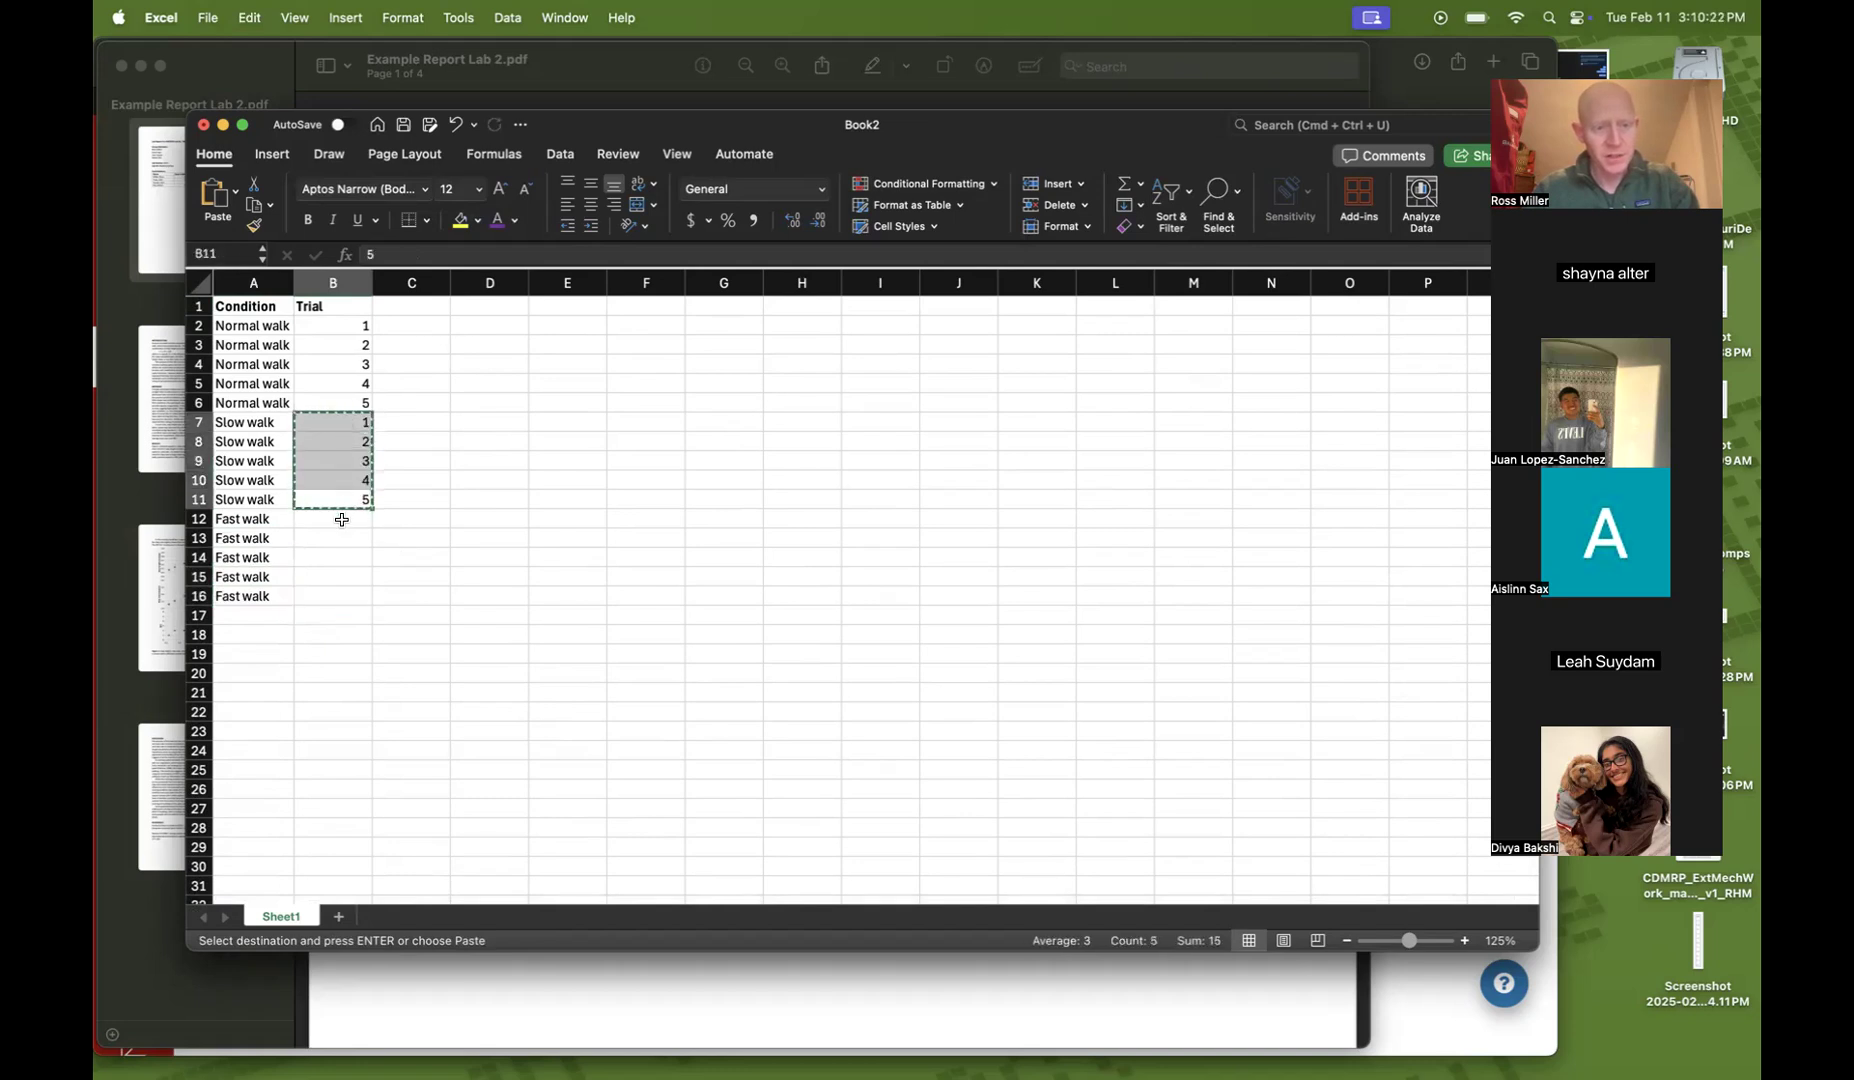
click(341, 519)
key(super+v)
Fill cells A17 to A21 with the condition Slowest walk
click(262, 614)
text(Slowest walk)
key(Return)
click(262, 615)
key(super+c)
key(Down)
key(super+v)
key(Down)
key(super+v)
key(Down)
key(super+v)
key(Down)
Copy the trial numbers 1 to 5 into cells B17 to B21
key(super+v)
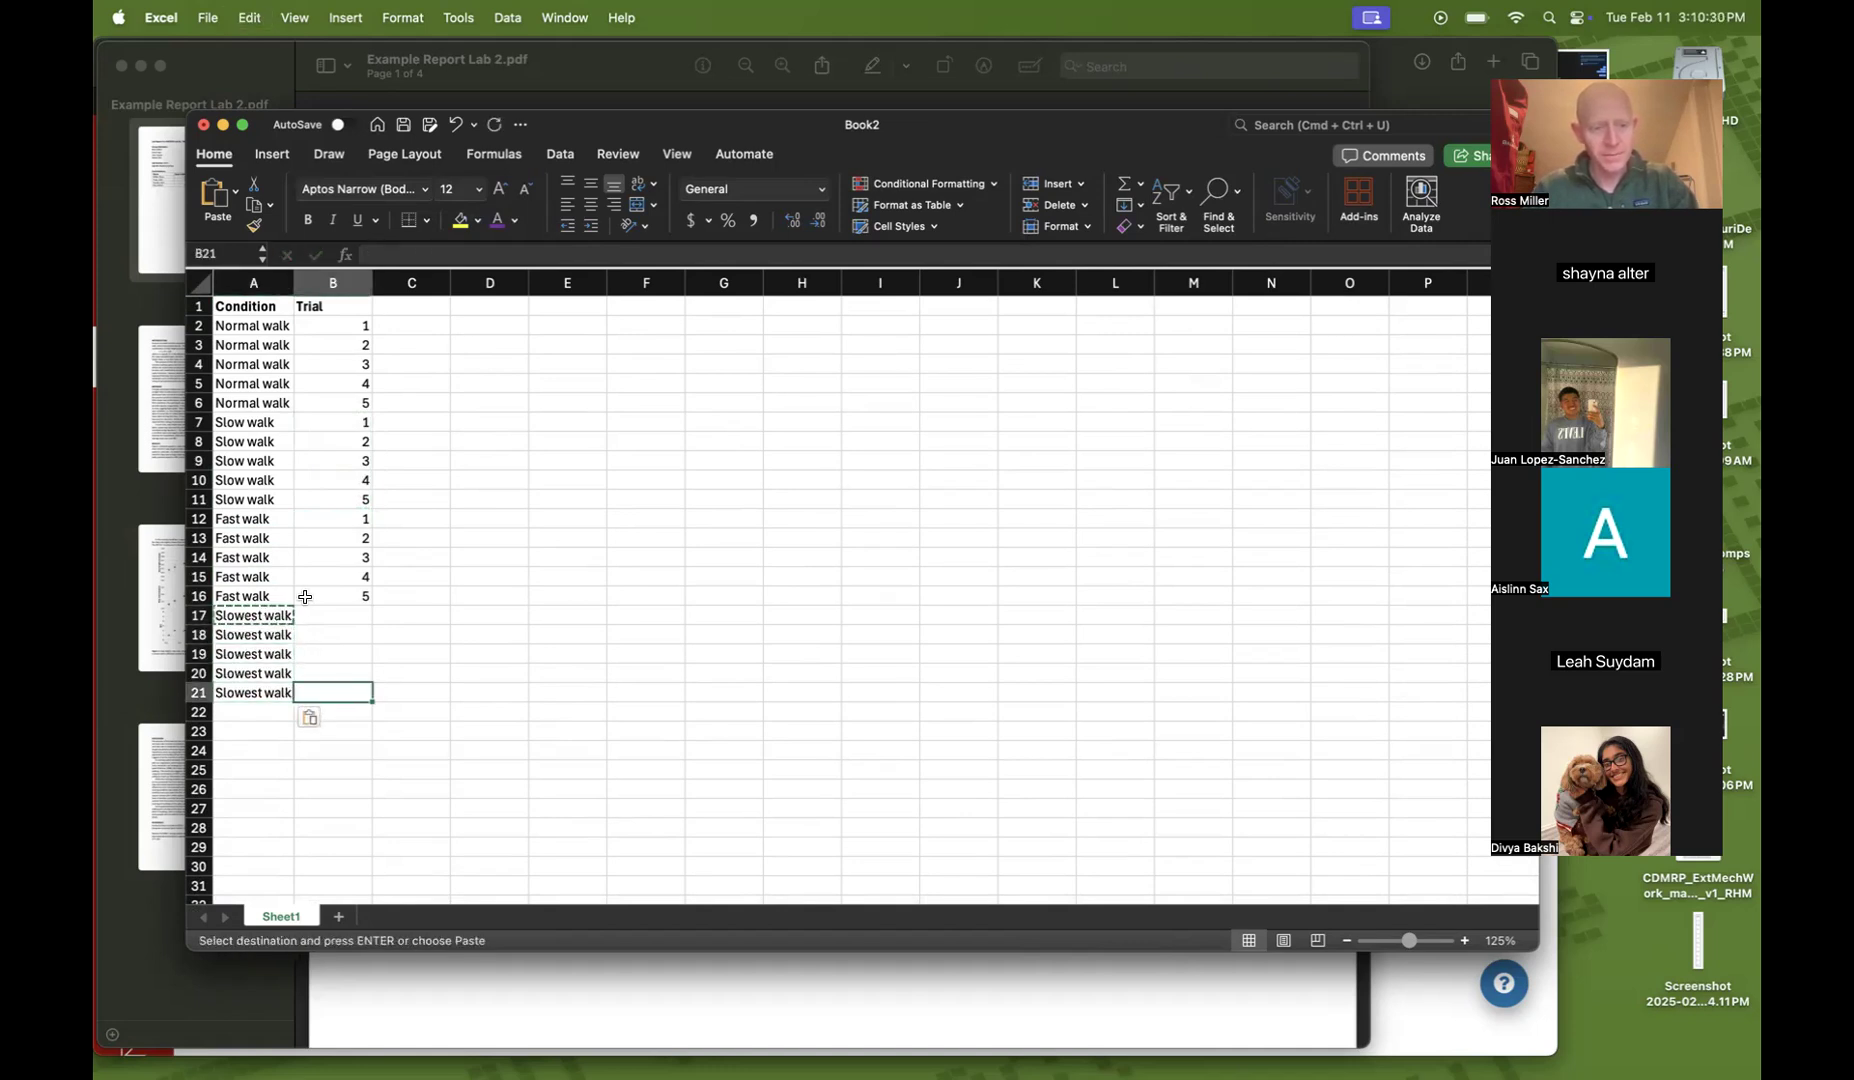
click(305, 595)
key(shift+Up)
key(shift+Up)
key(shift+Up)
key(shift+Up)
key(super+c)
drag(314, 618, 335, 693)
Fill cells A22 to A26 with the condition Fastest walk
key(super+v)
click(262, 712)
text(Fast walk)
key(BackSpace)
key(BackSpace)
key(BackSpace)
key(BackSpace)
key(BackSpace)
text(est walk)
key(Return)
key(Up)
key(super+c)
key(Down)
key(super+v)
key(Down)
key(super+v)
key(Down)
key(super+v)
key(Down)
Copy the trial numbers 1 to 5 into cells B22 to B26
key(super+v)
drag(343, 690, 336, 616)
key(super+c)
click(332, 717)
Fill cells A27 to A31 with the condition Run
key(super+v)
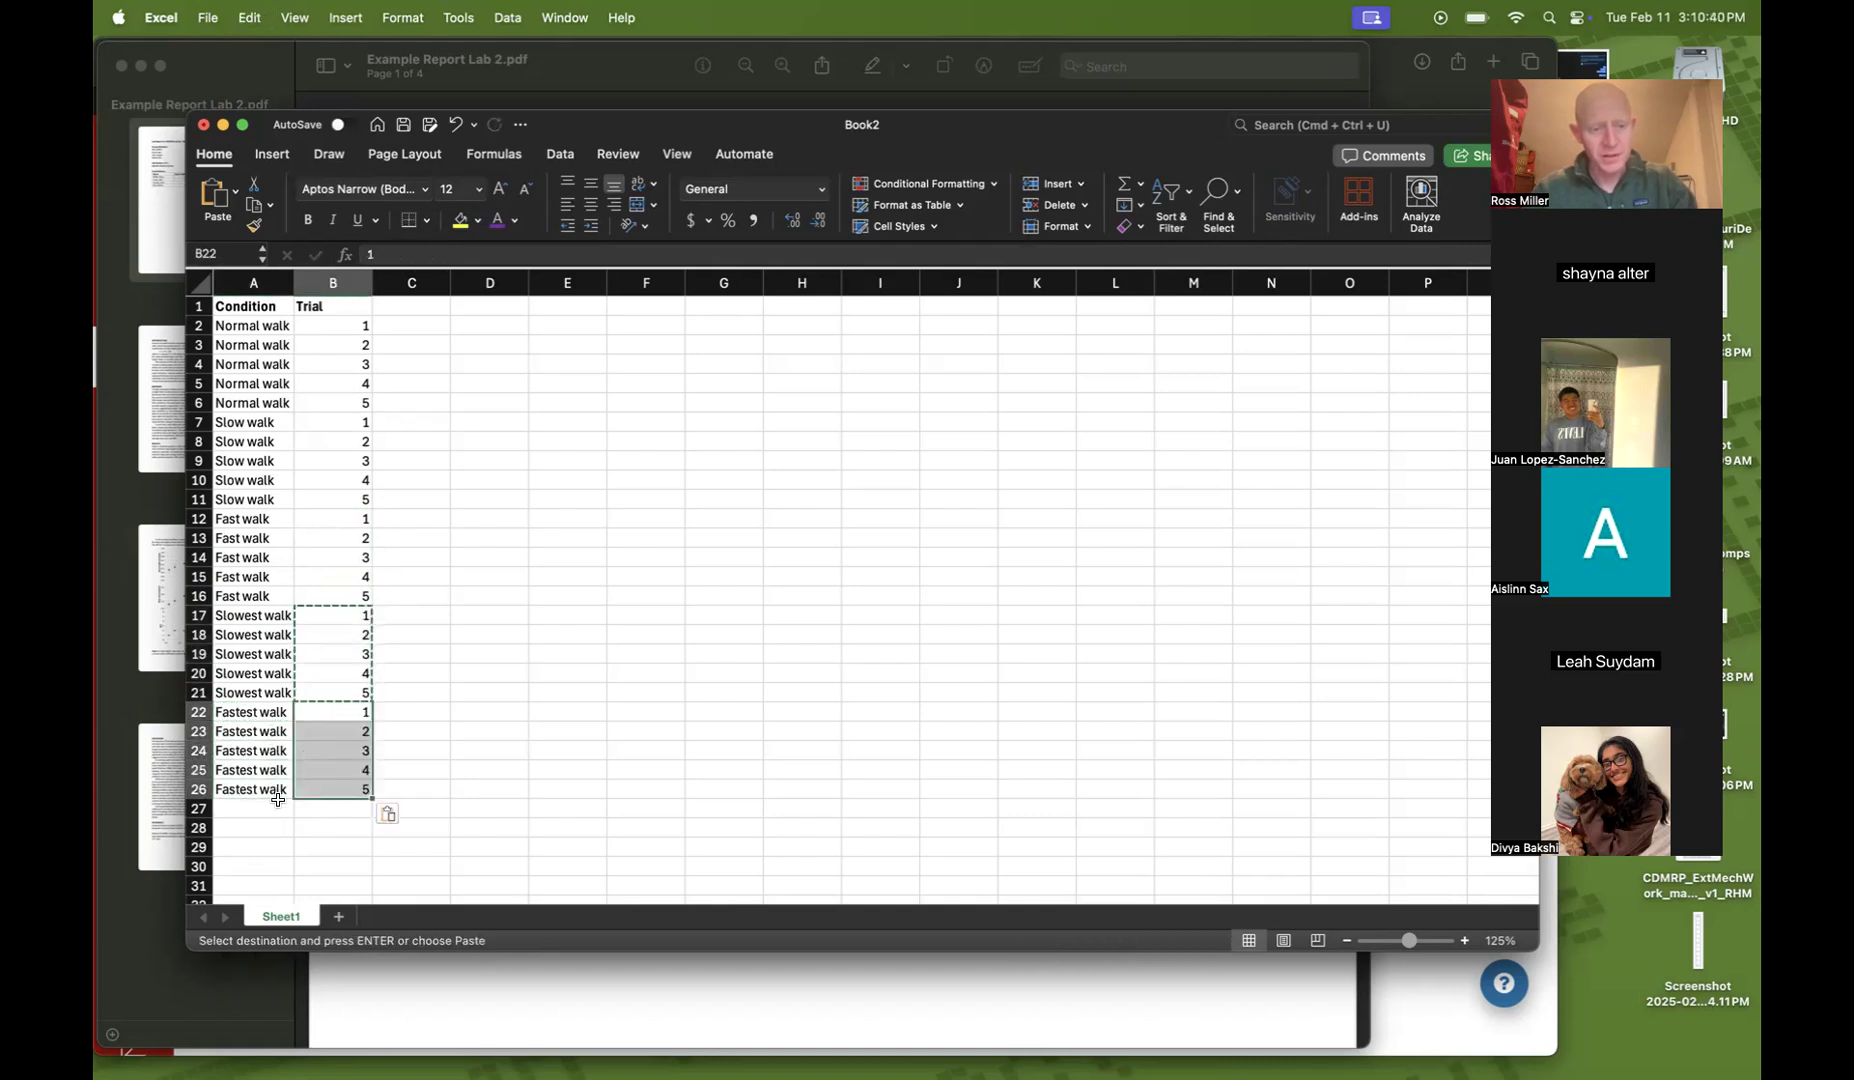
click(257, 810)
text(Run)
key(Return)
key(Up)
key(super+c)
key(Down)
key(super+v)
key(Down)
key(super+v)
key(Down)
Copy the trial numbers 1 to 5 into cells B27 to B31
key(super+v)
key(Down)
key(super+v)
drag(351, 787, 345, 717)
key(super+c)
click(333, 808)
key(super+v)
key(Escape)
scroll(459, 779, down, 2)
scroll(459, 779, up, 3)
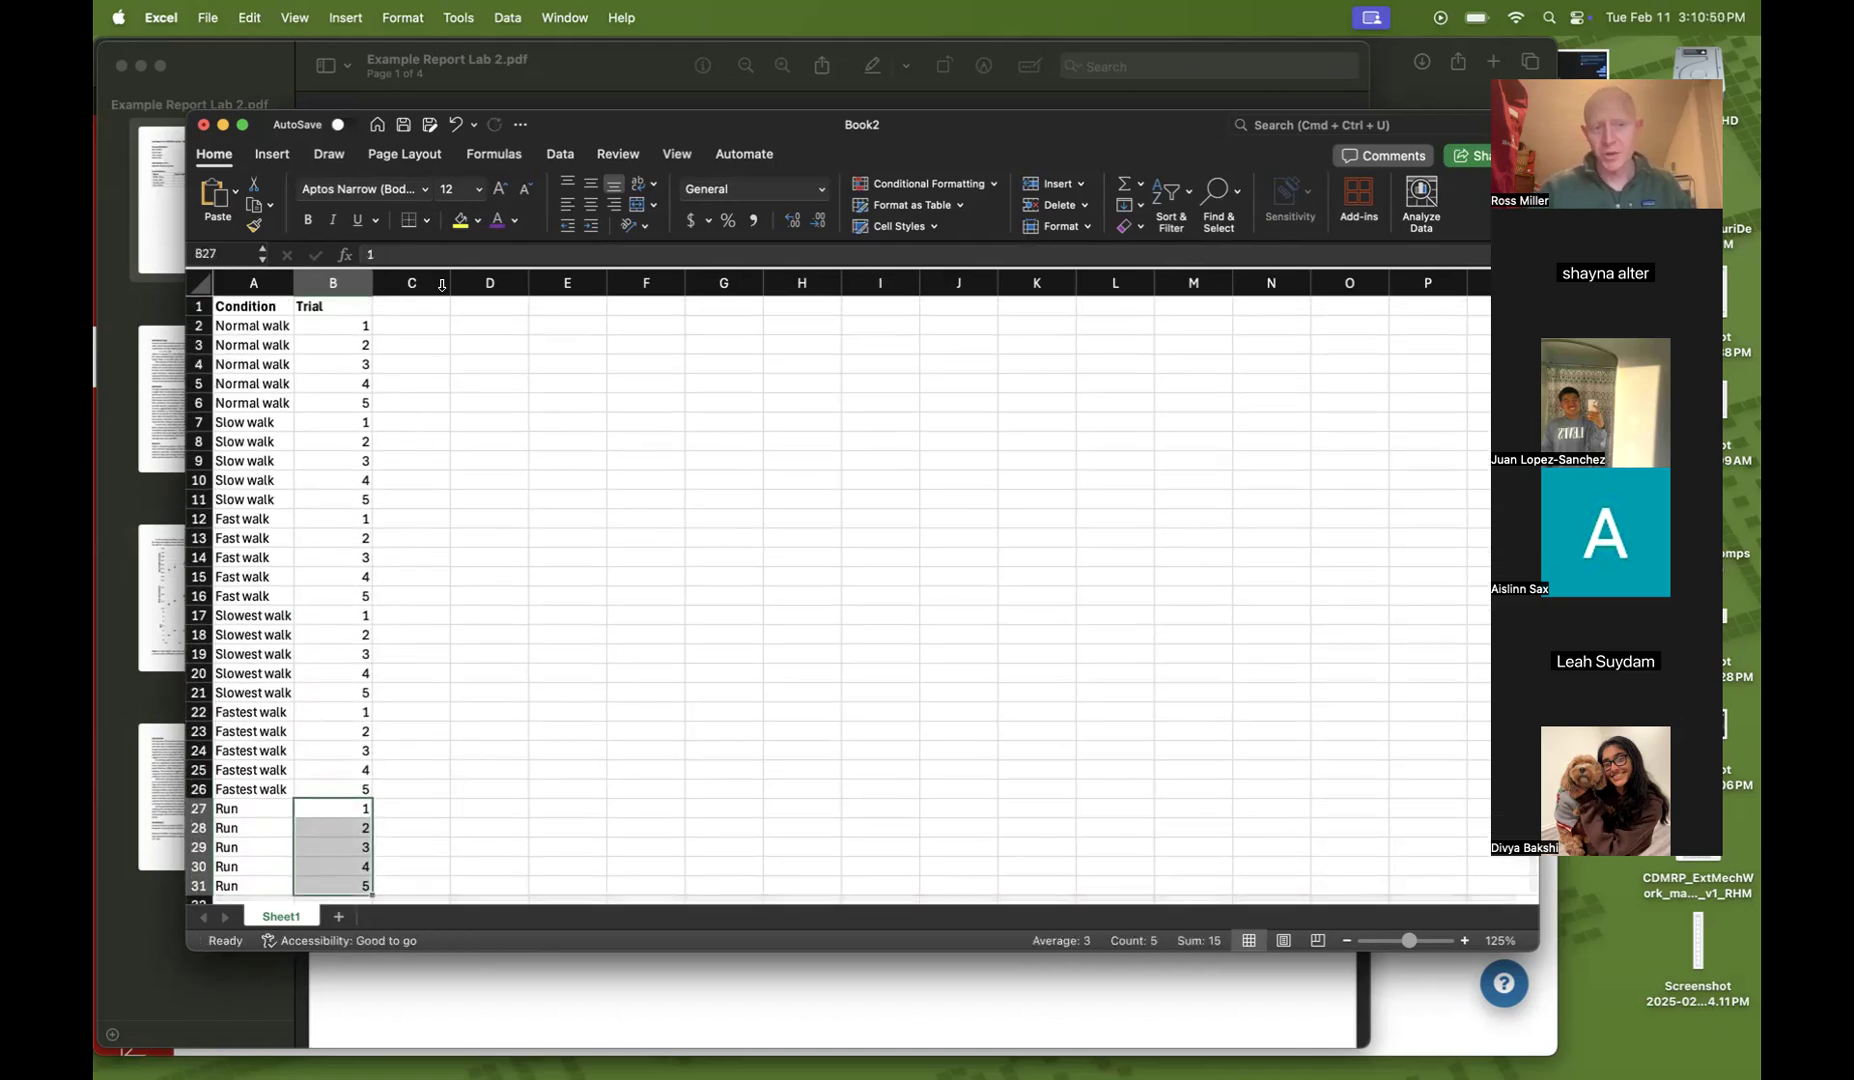
Add the bold column header Distance (m) in cell C1
click(426, 415)
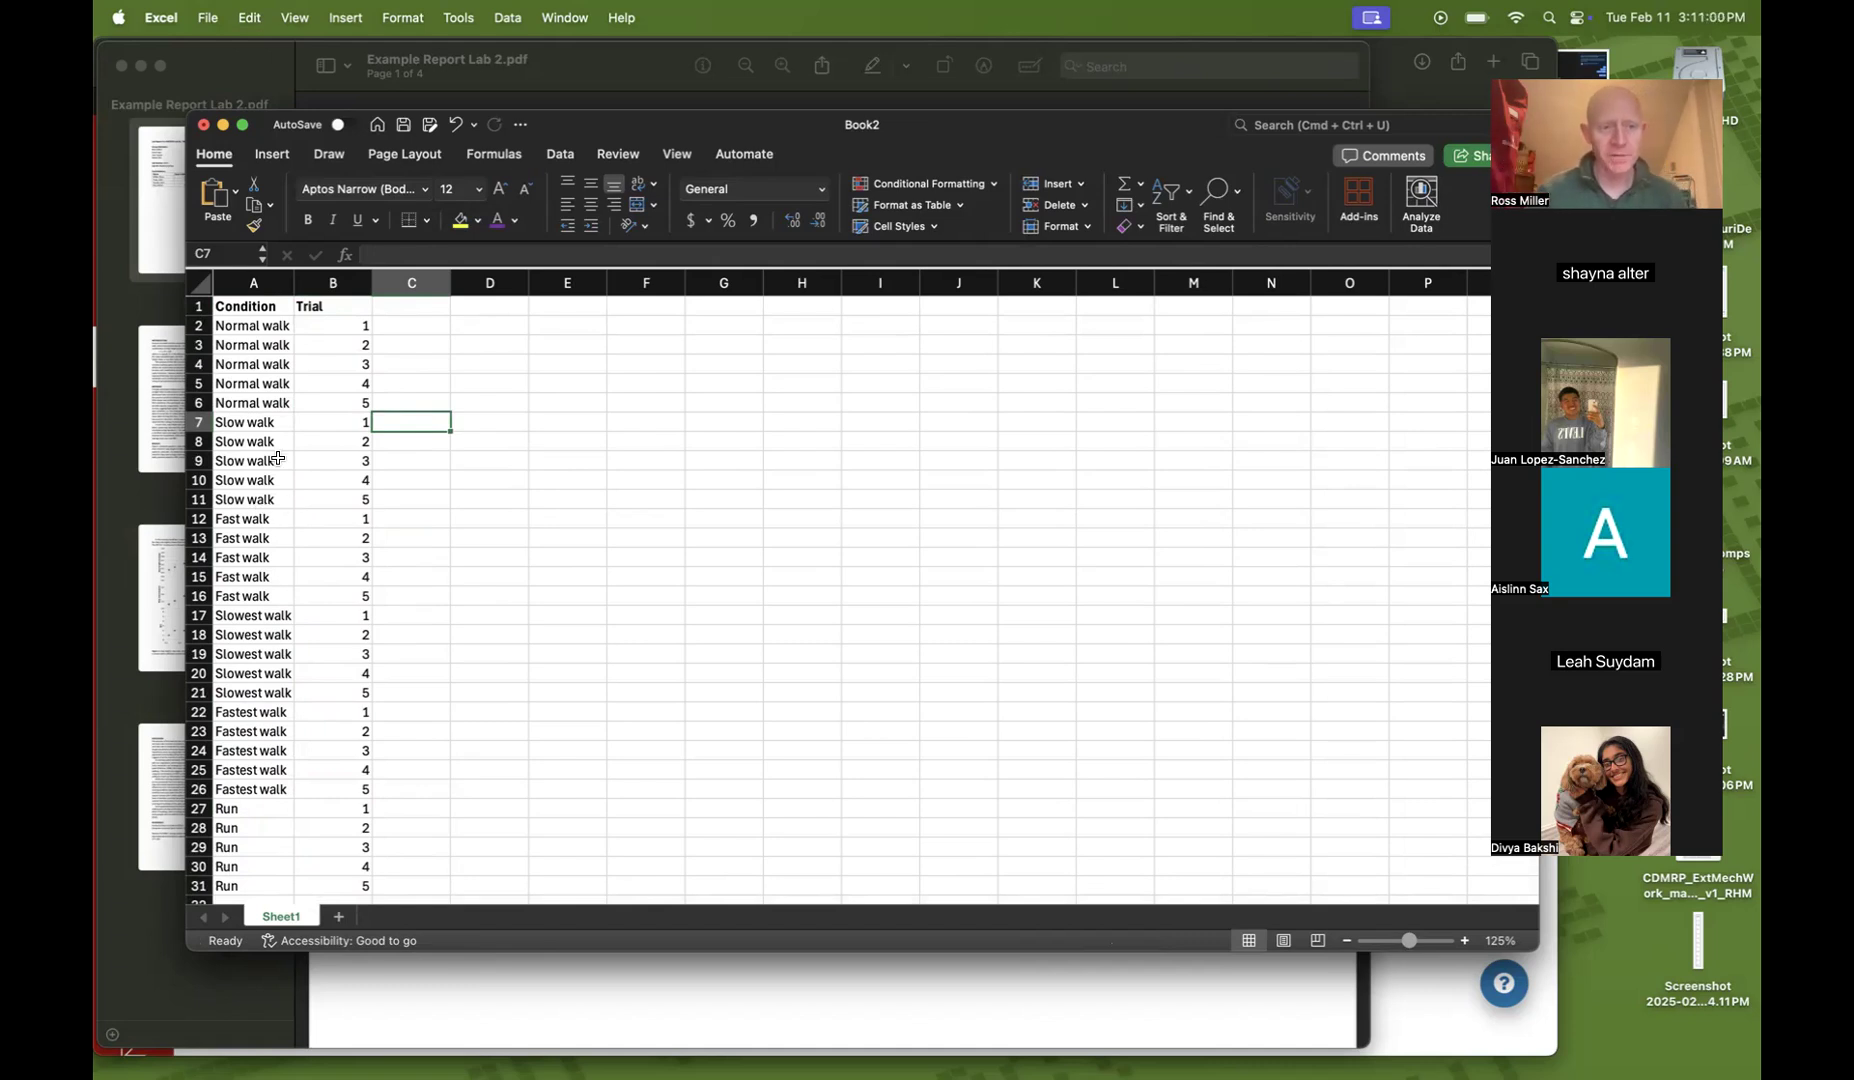
click(397, 309)
text(Dis)
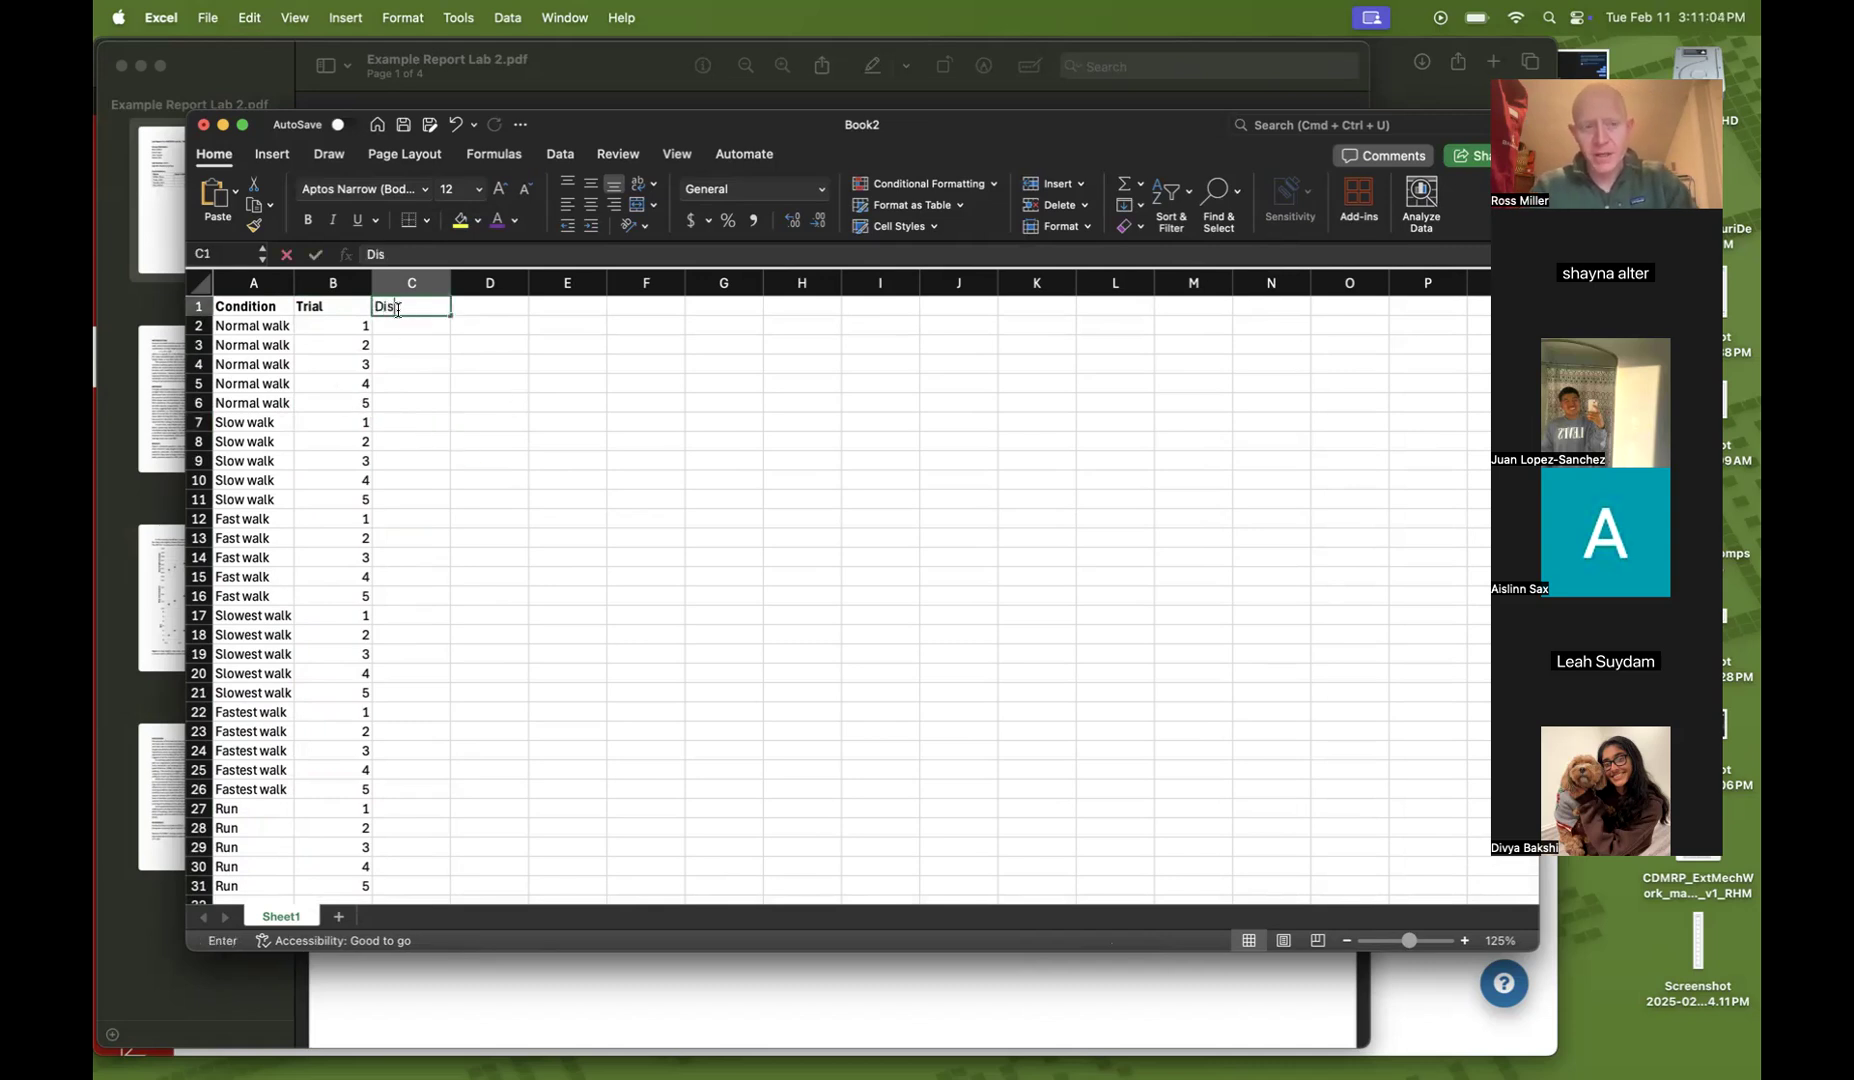
text(tance (m))
key(Return)
click(398, 313)
key(super+b)
key(Tab)
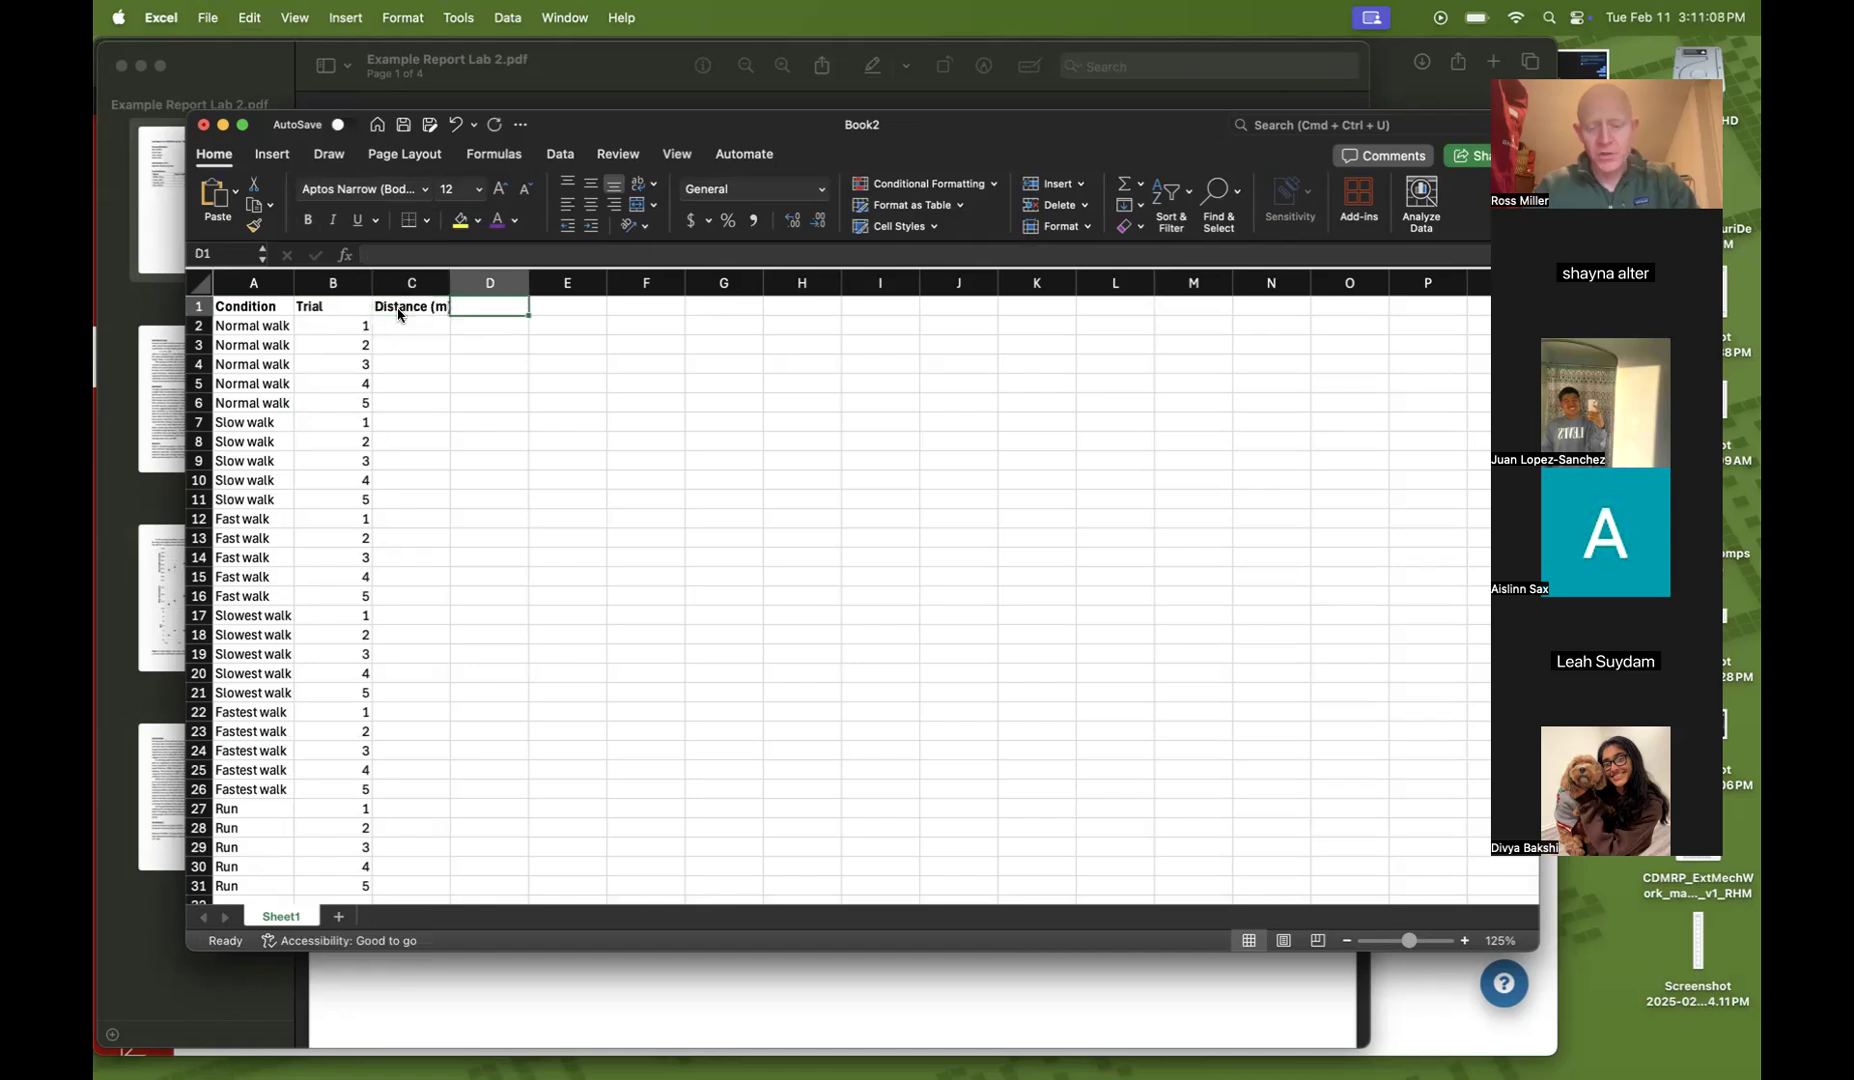
Add bold column headers Time (s) in D1 and Steps in E1
text(Time (s))
key(Return)
key(Up)
key(super+b)
key(Tab)
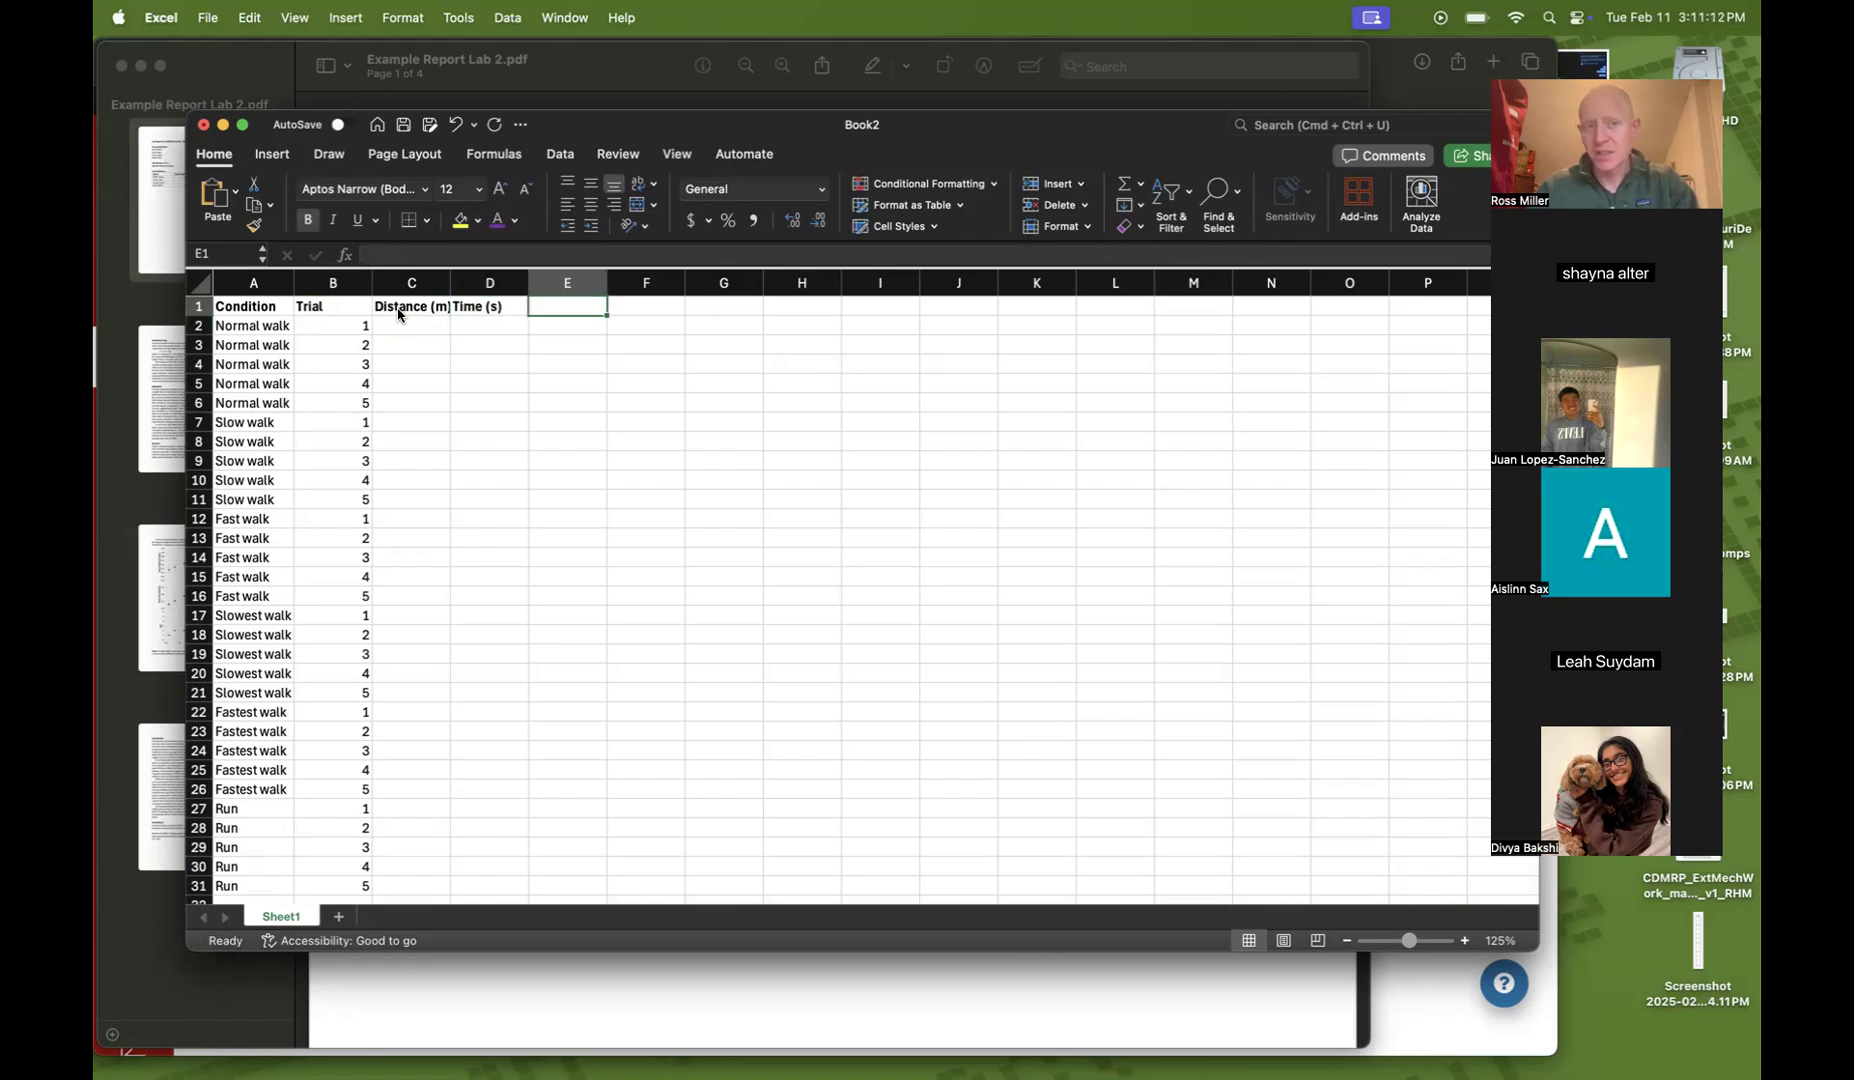
text(Ste)
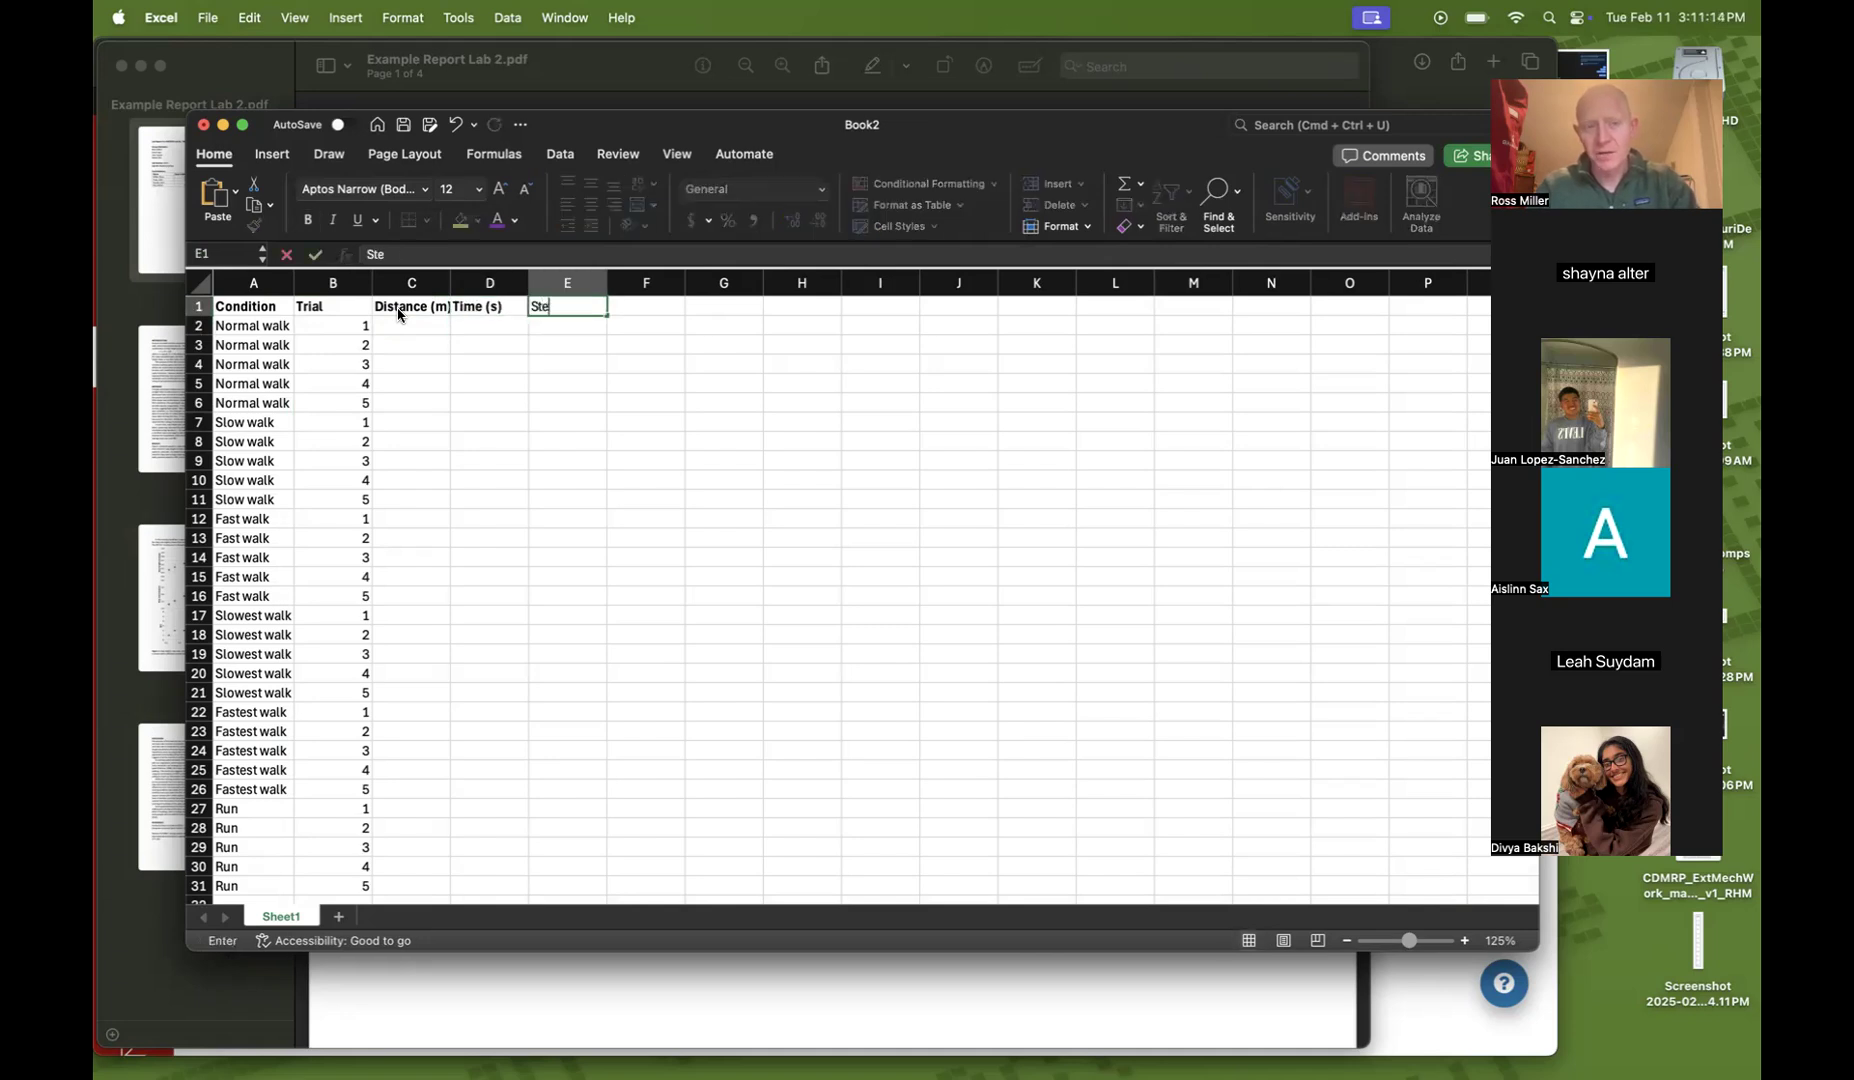
text(ps)
key(super+b)
key(Return)
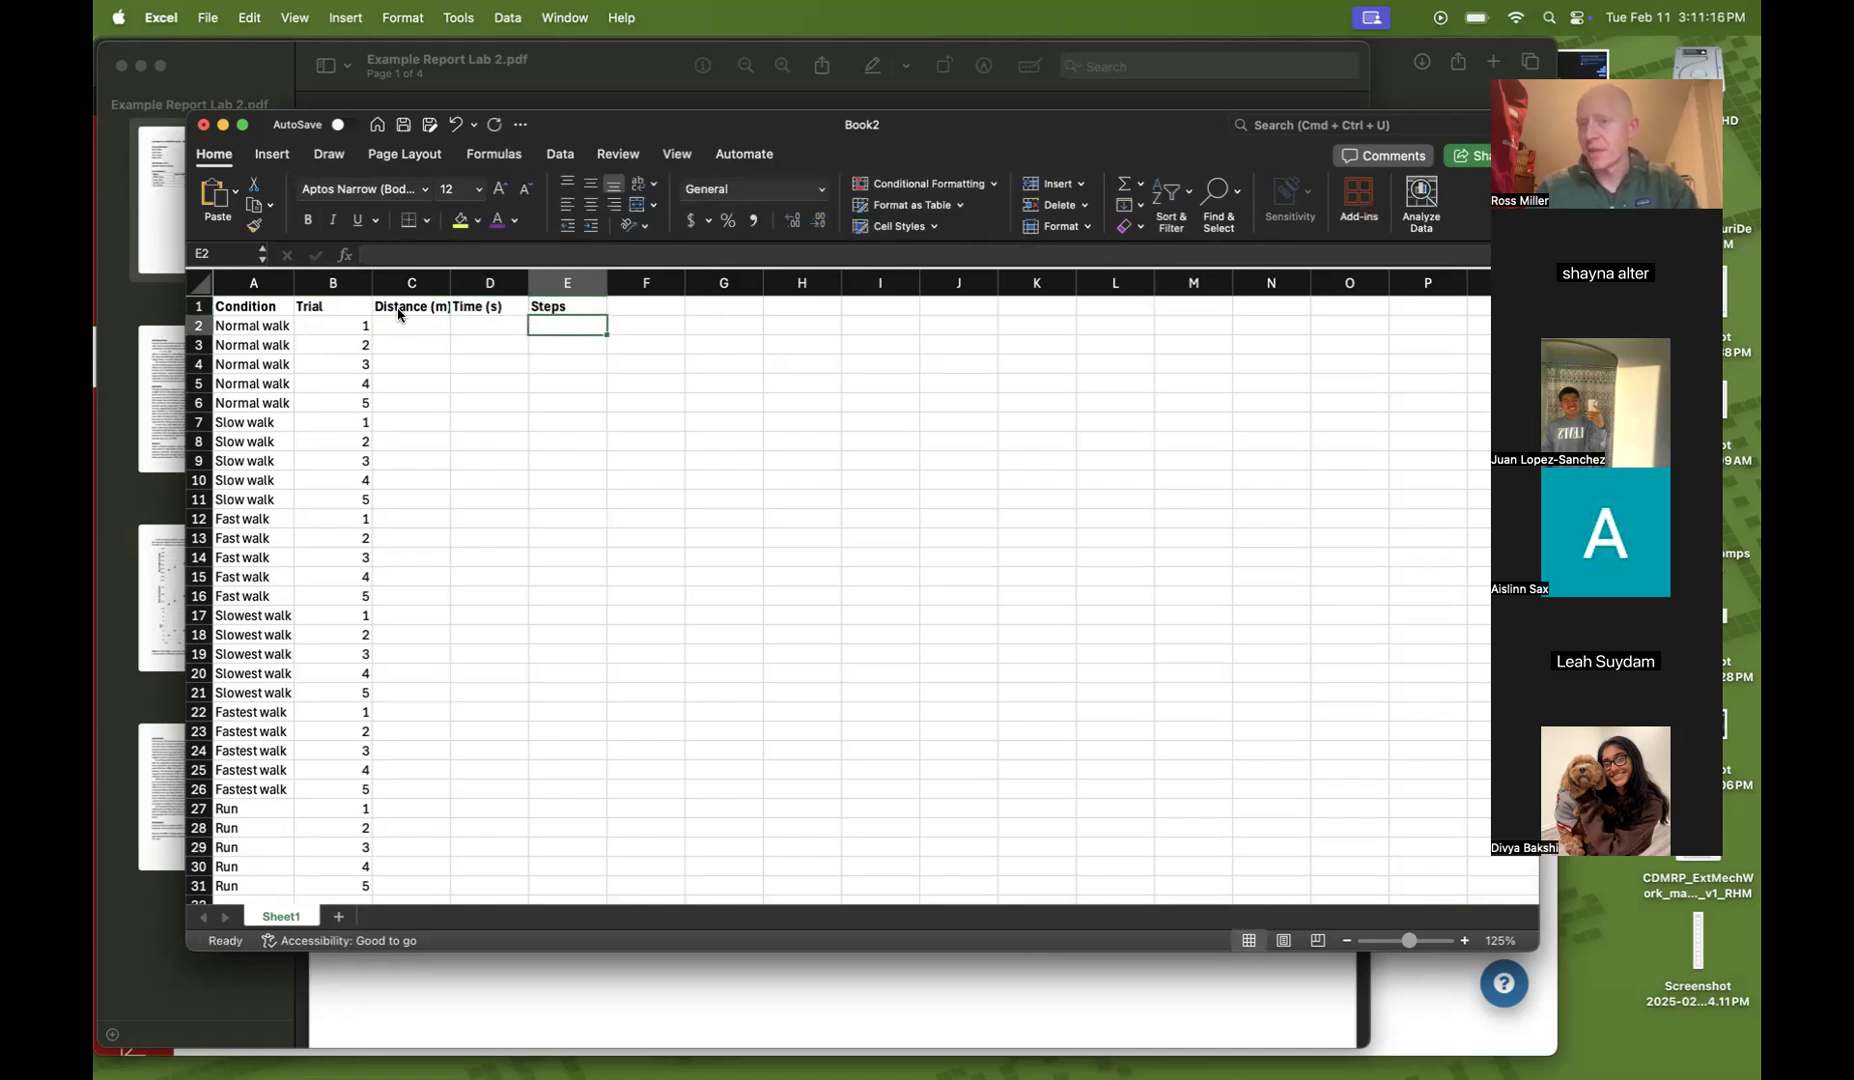
Enter a distance of 20 in C2, fill it down to row 31, and autofit column C's width
key(Left)
key(Left)
key(Left)
key(Right)
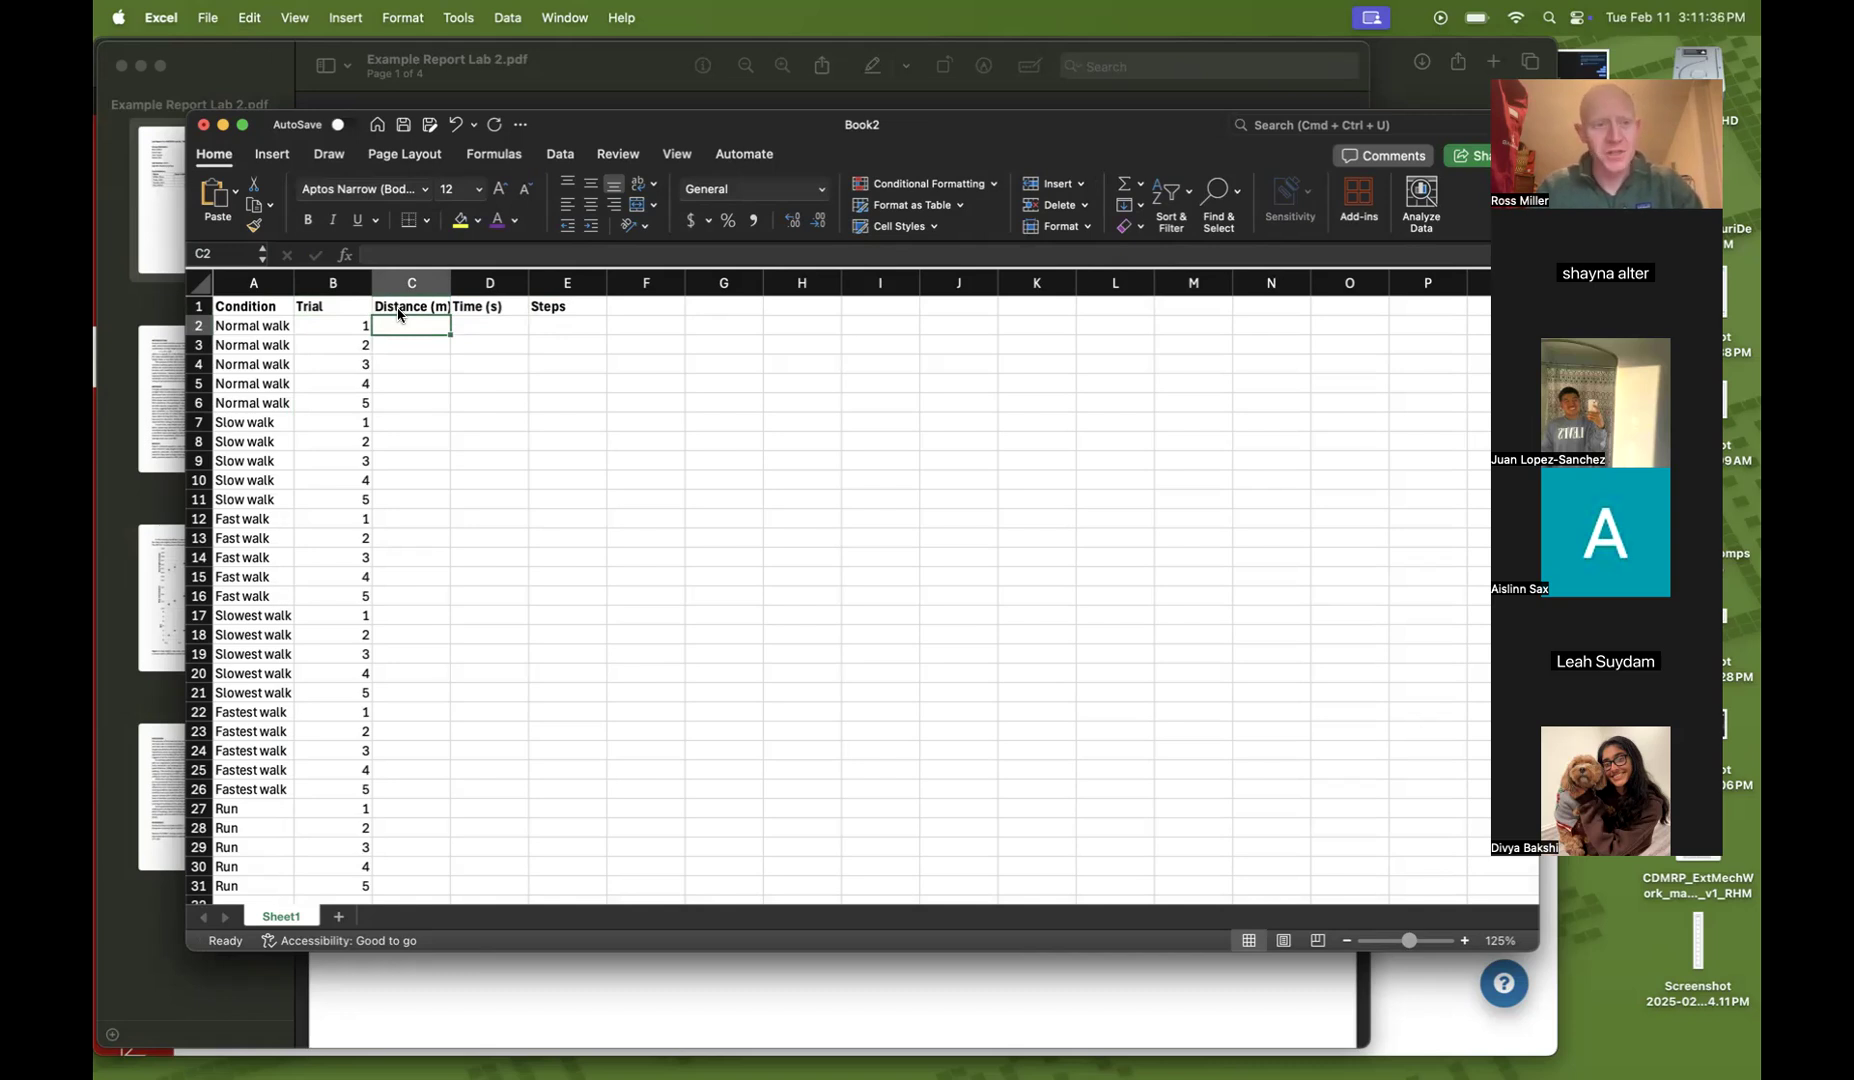
text(20)
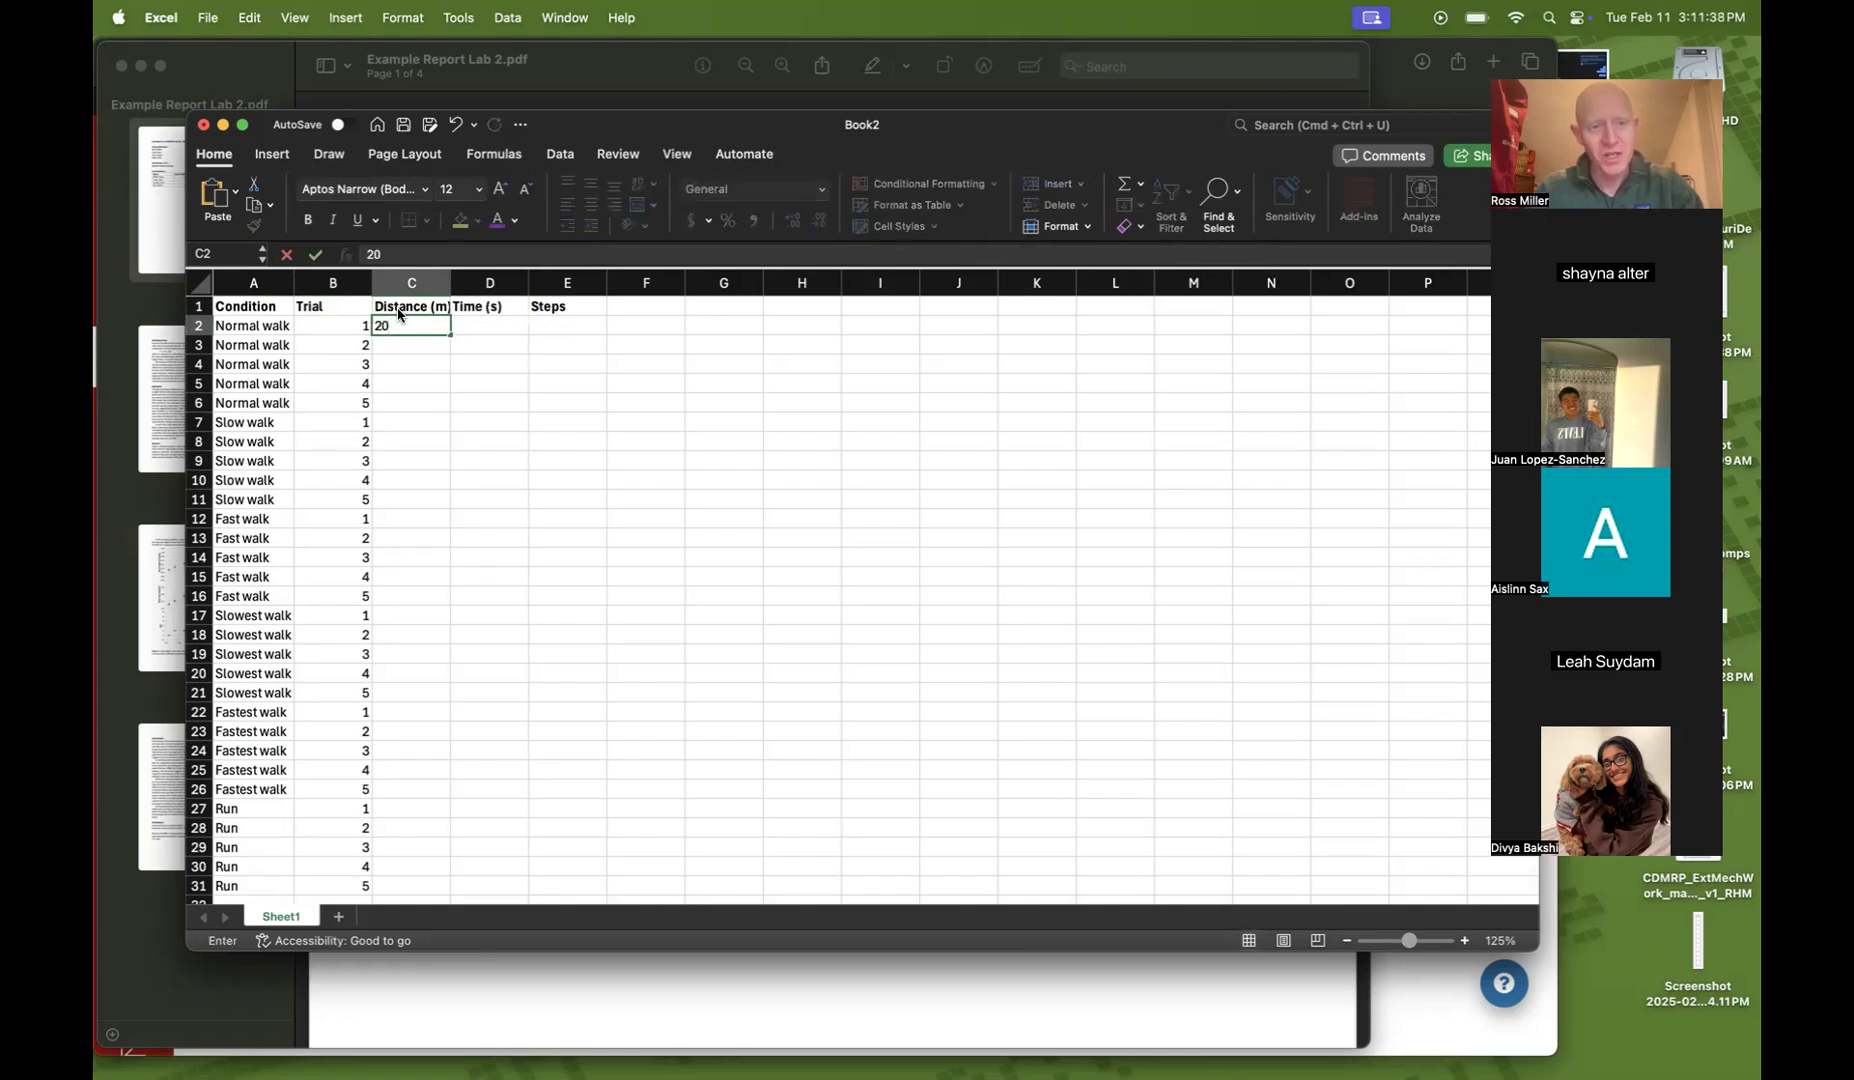
key(Return)
key(Up)
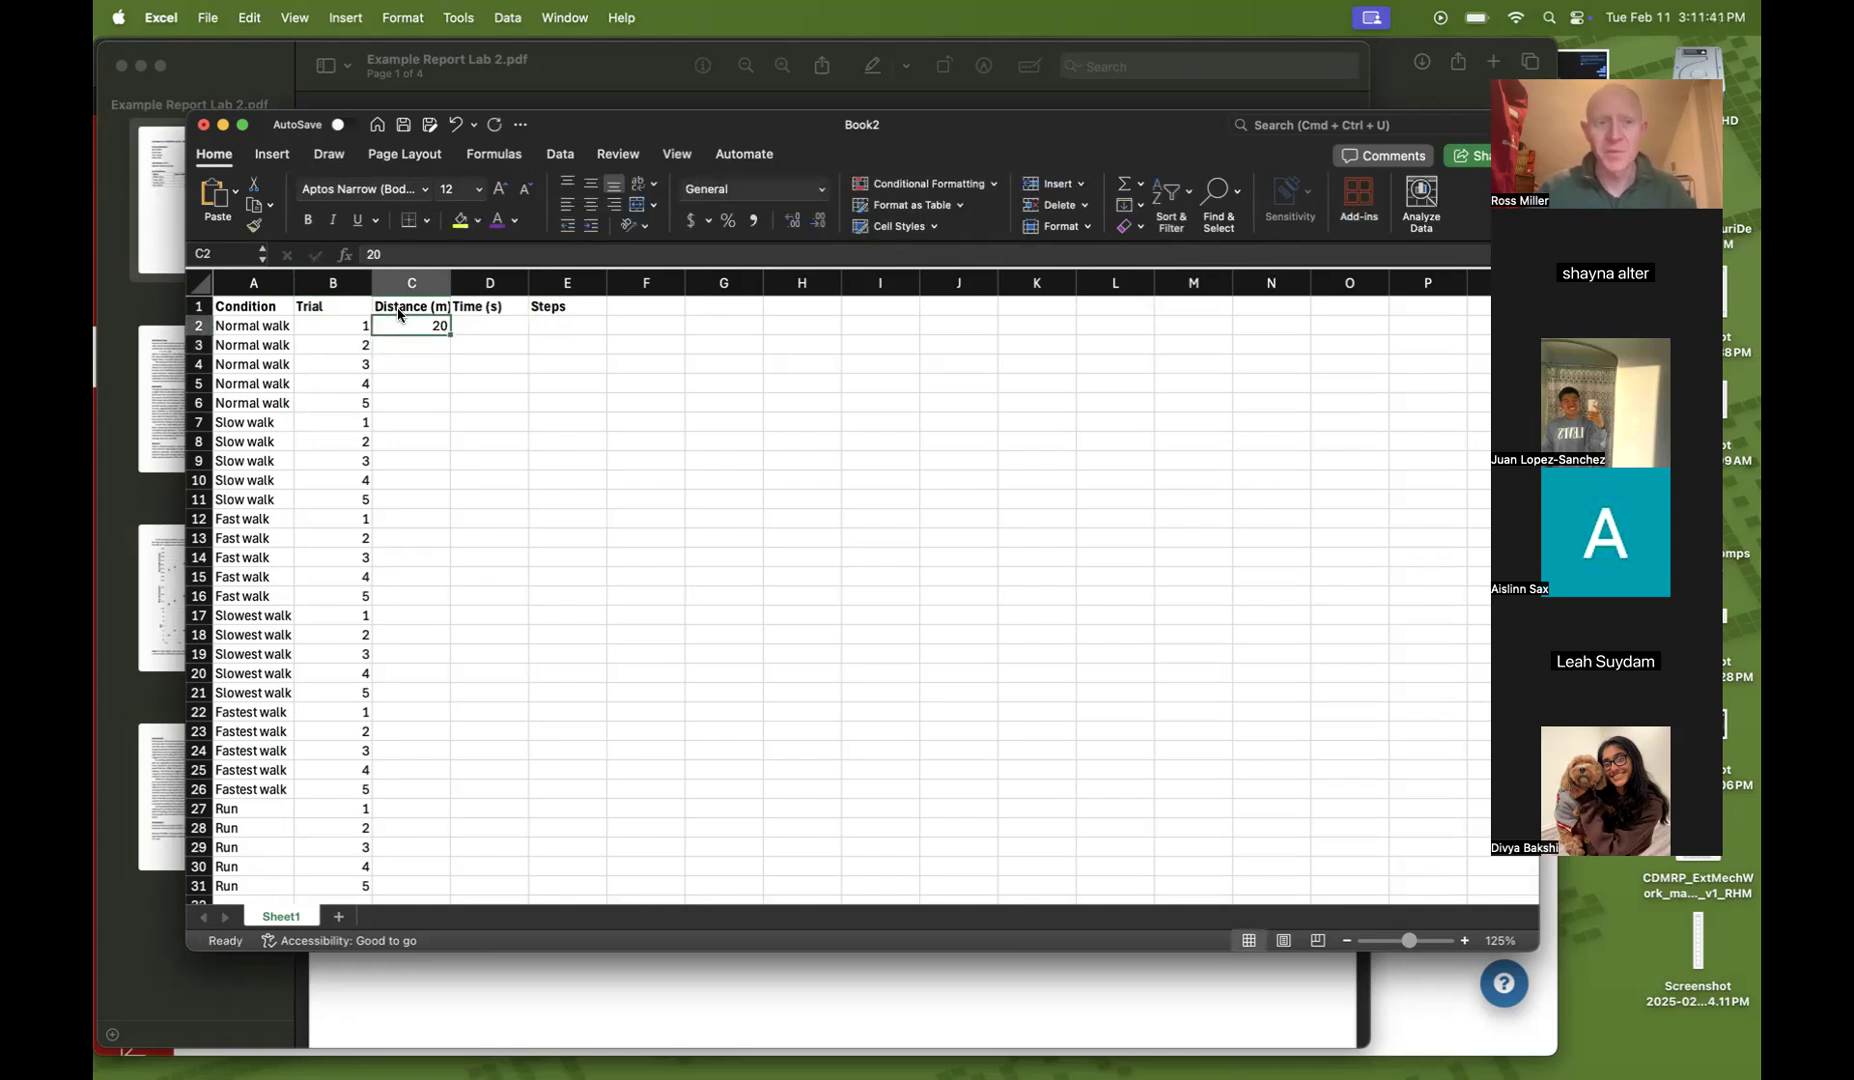
click(470, 430)
click(403, 326)
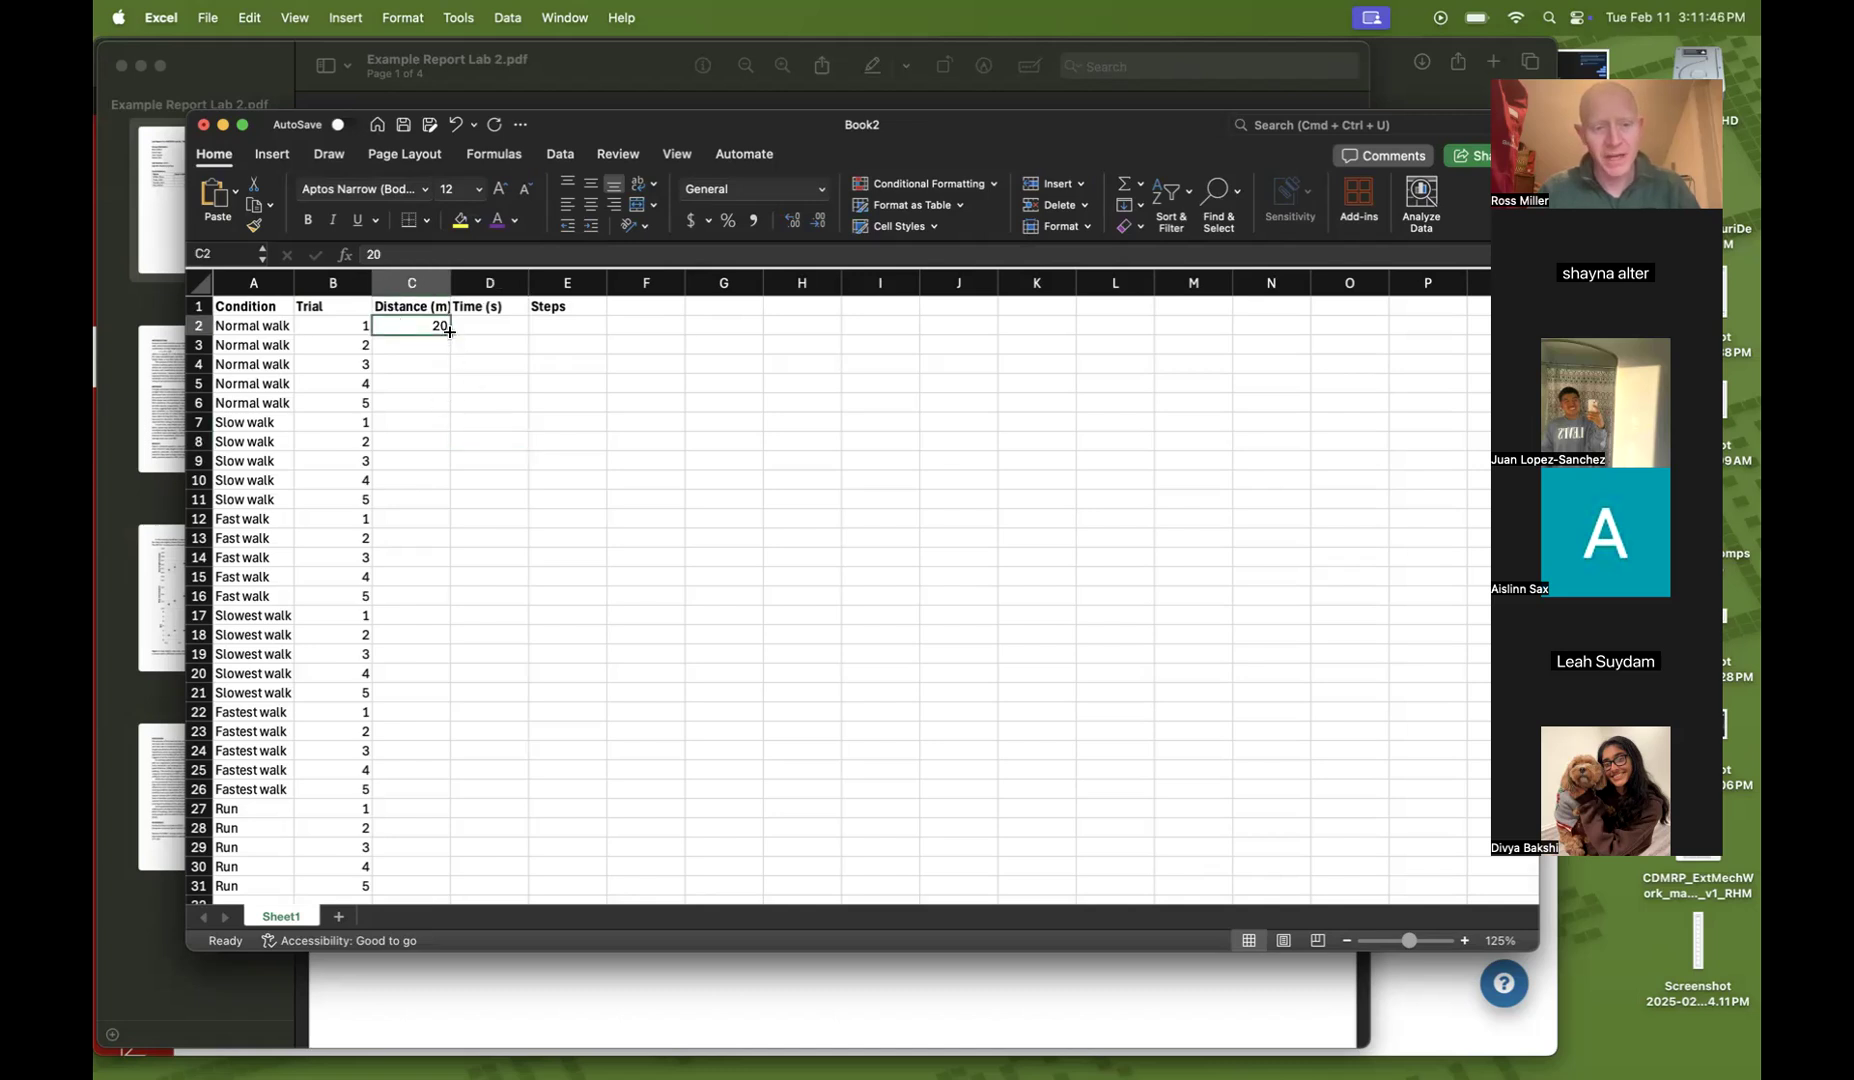
double_click(449, 332)
scroll(513, 500, down, 1)
scroll(517, 500, up, 1)
scroll(517, 500, down, 1)
scroll(519, 500, up, 1)
click(529, 513)
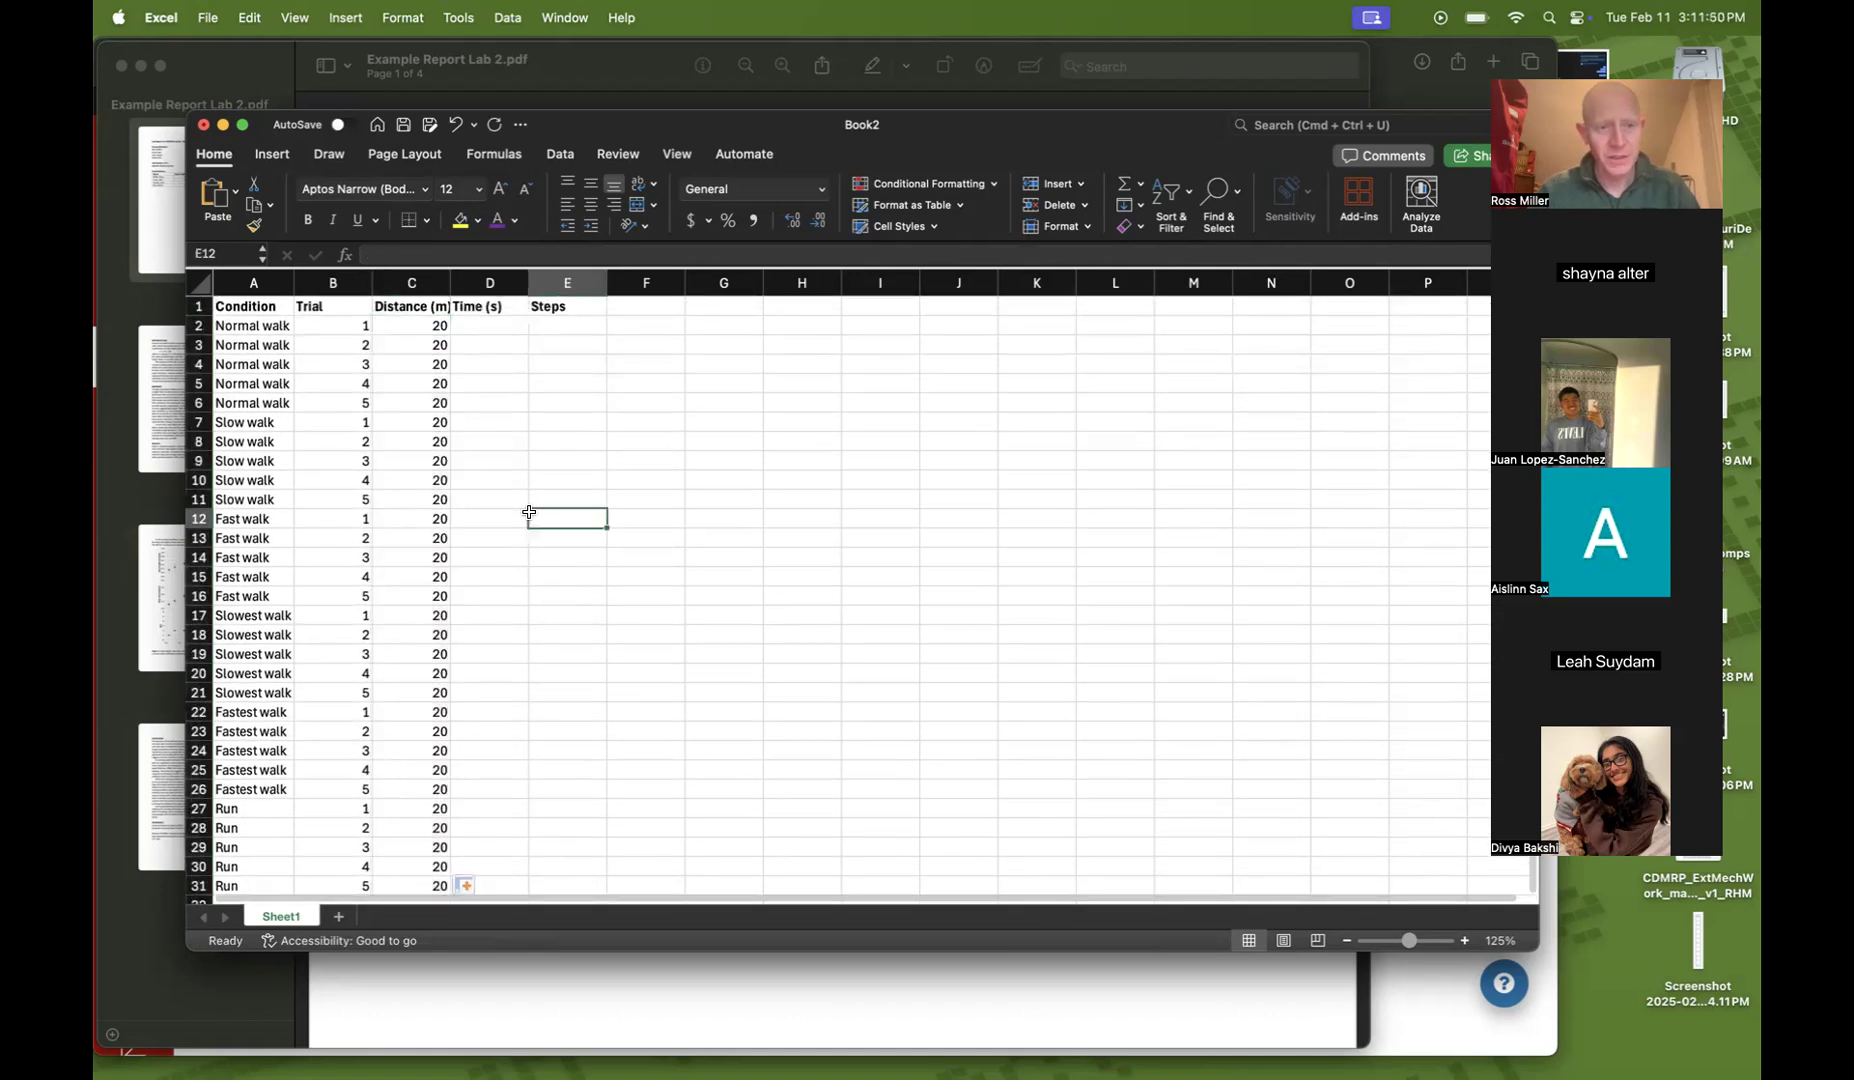
double_click(451, 283)
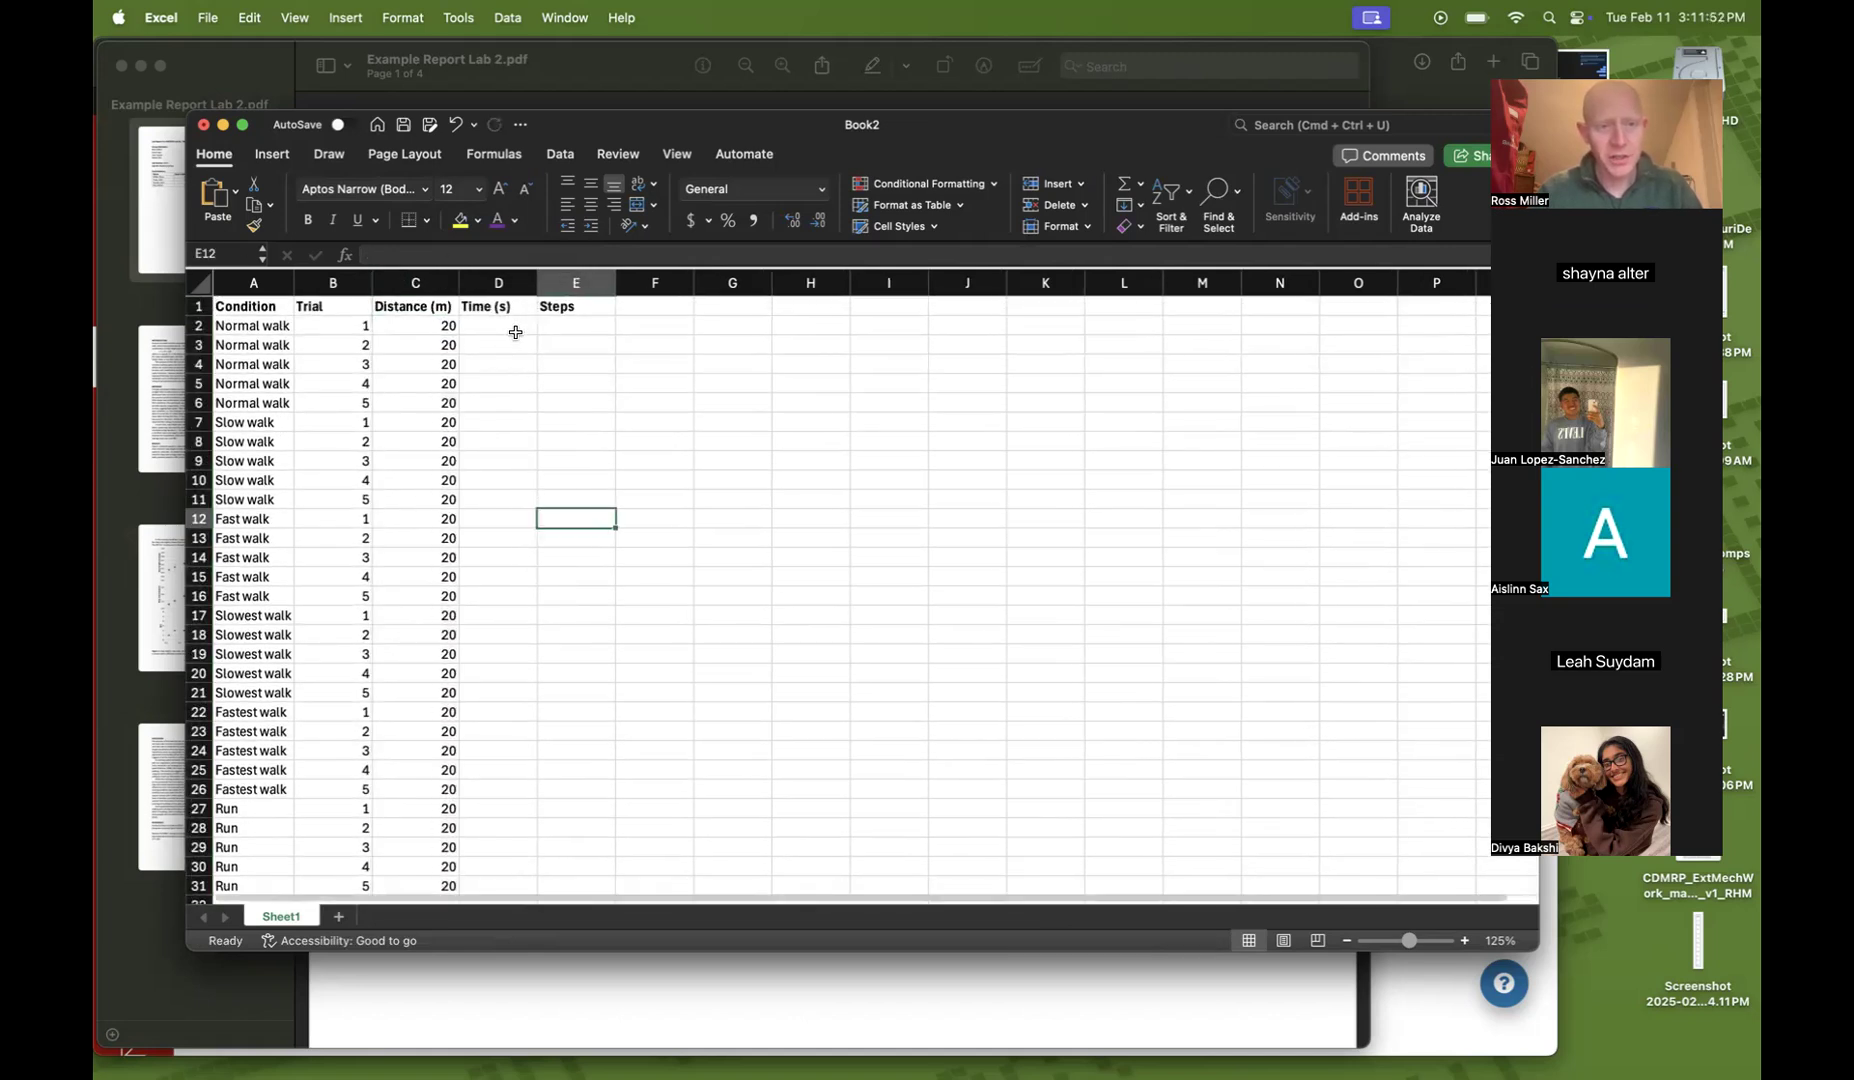
Enter the Normal walk times 16.1, 16.8, 15.5, 16.2 and 16.7 in cells D2 to D6
click(515, 332)
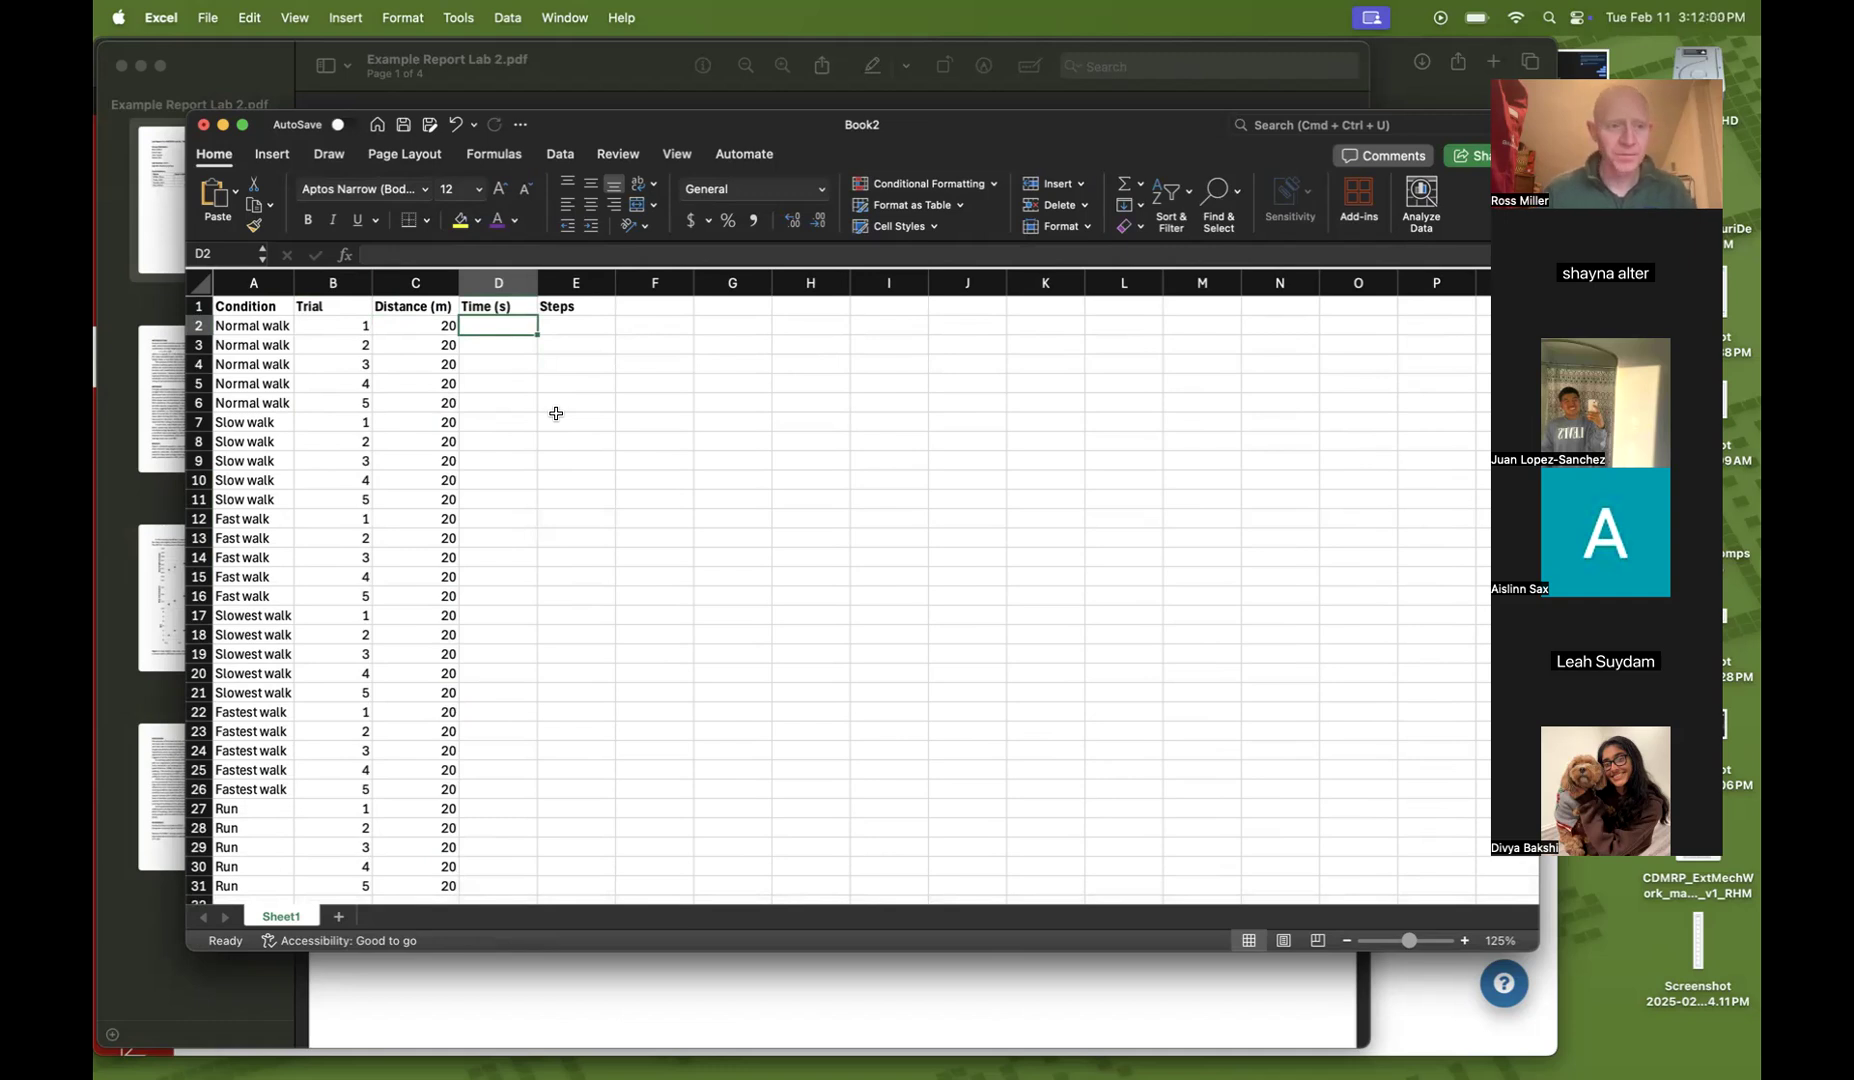
key(Left)
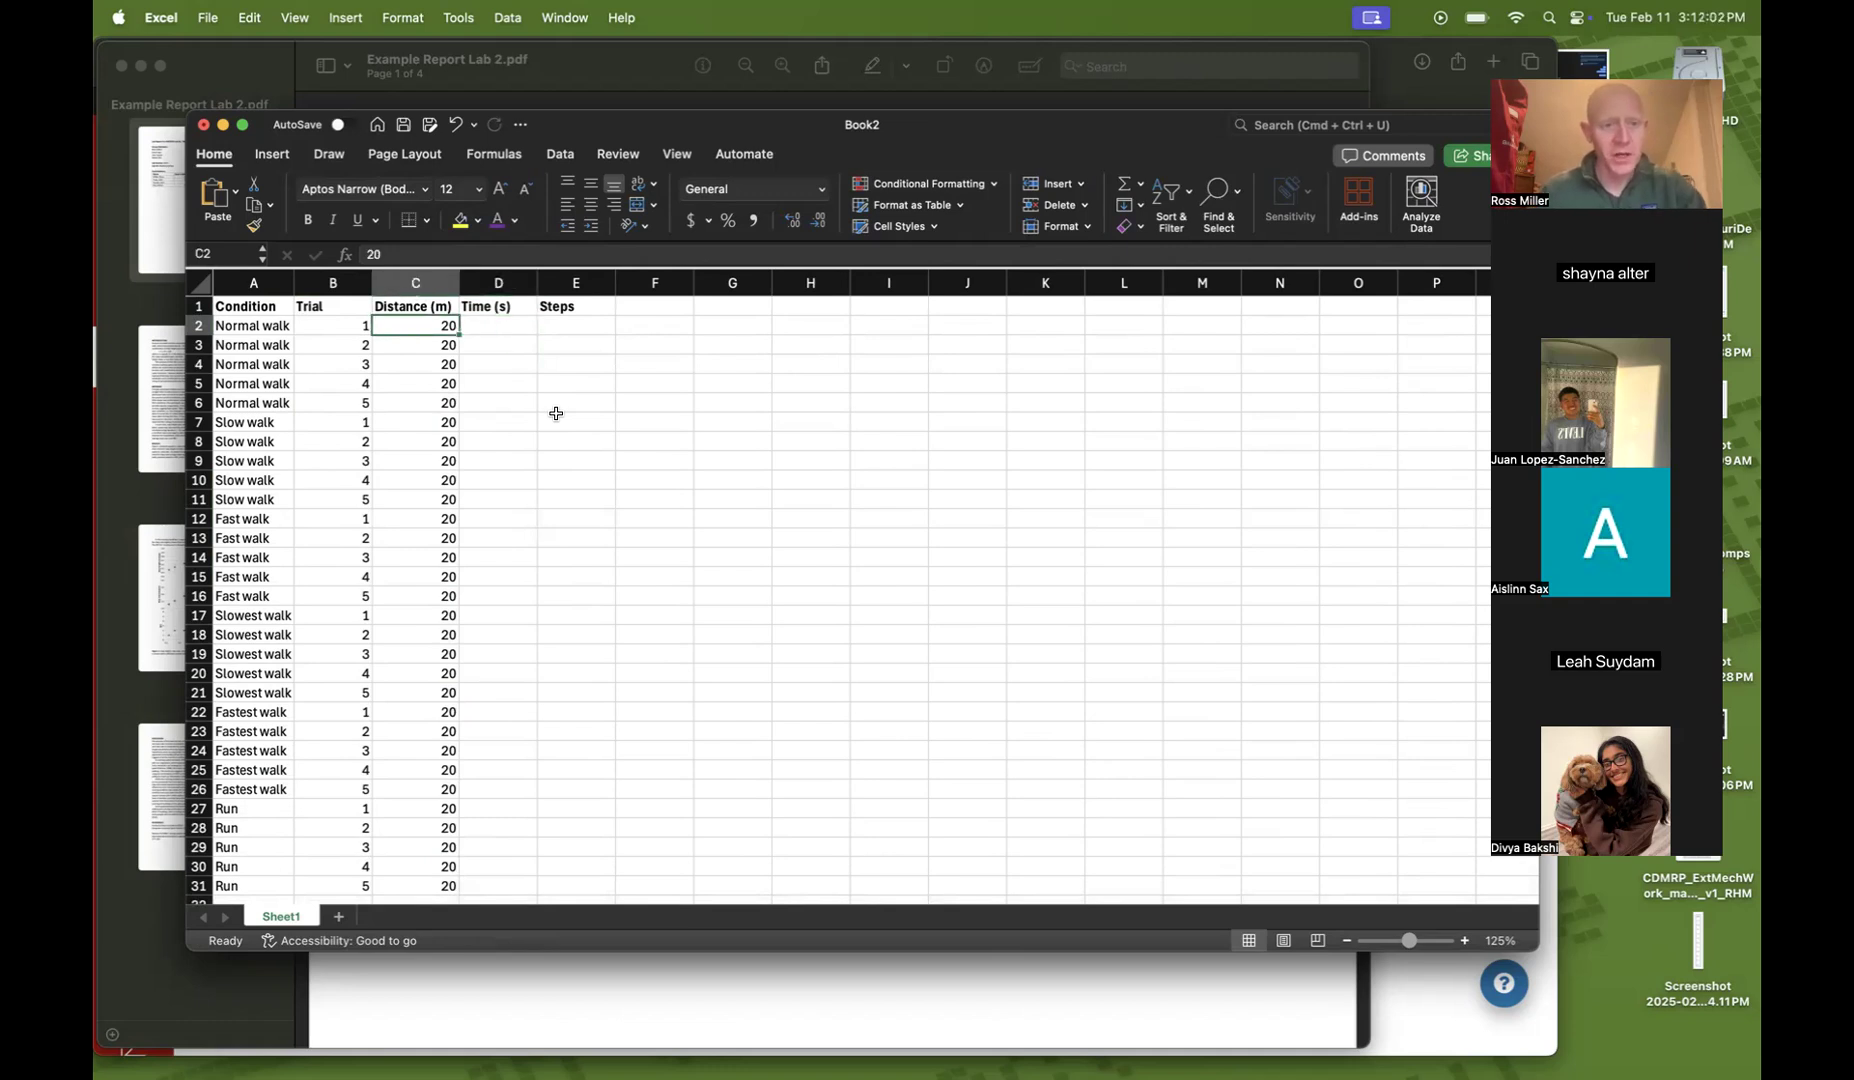
key(Right)
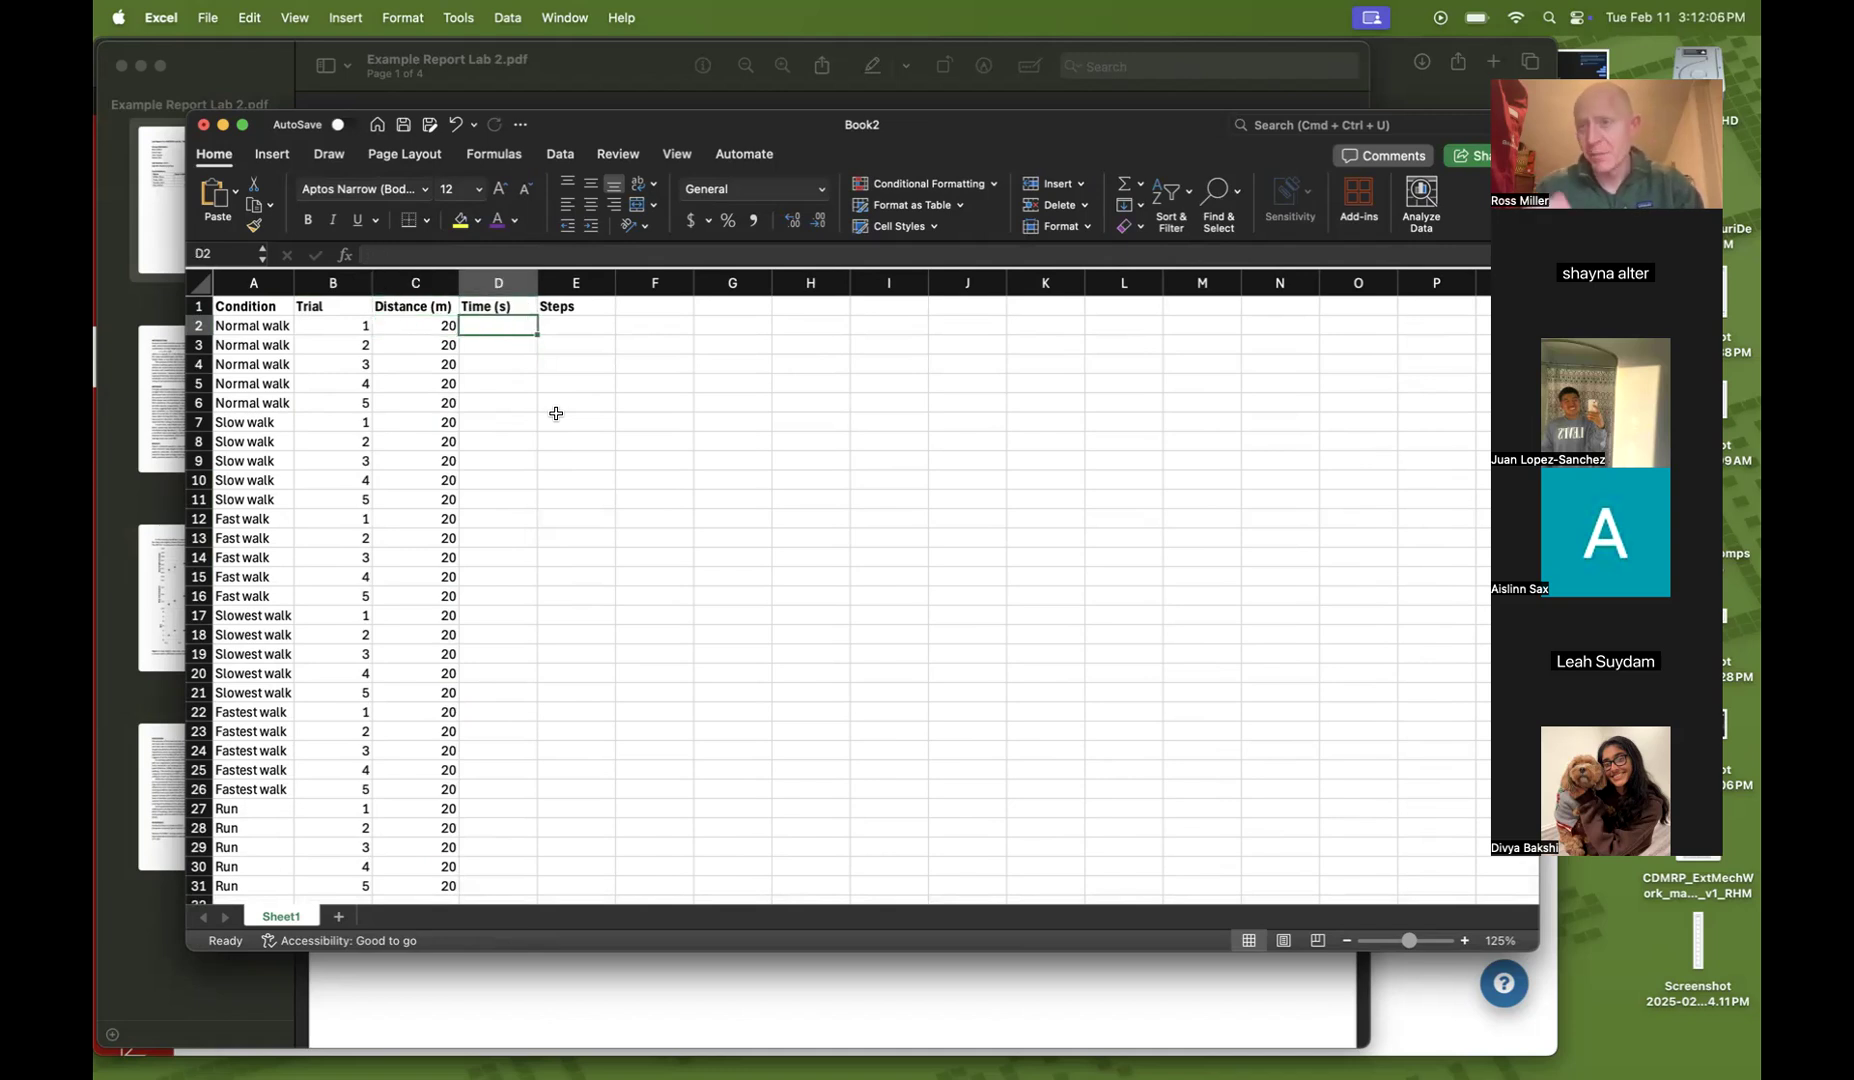
text(16.1)
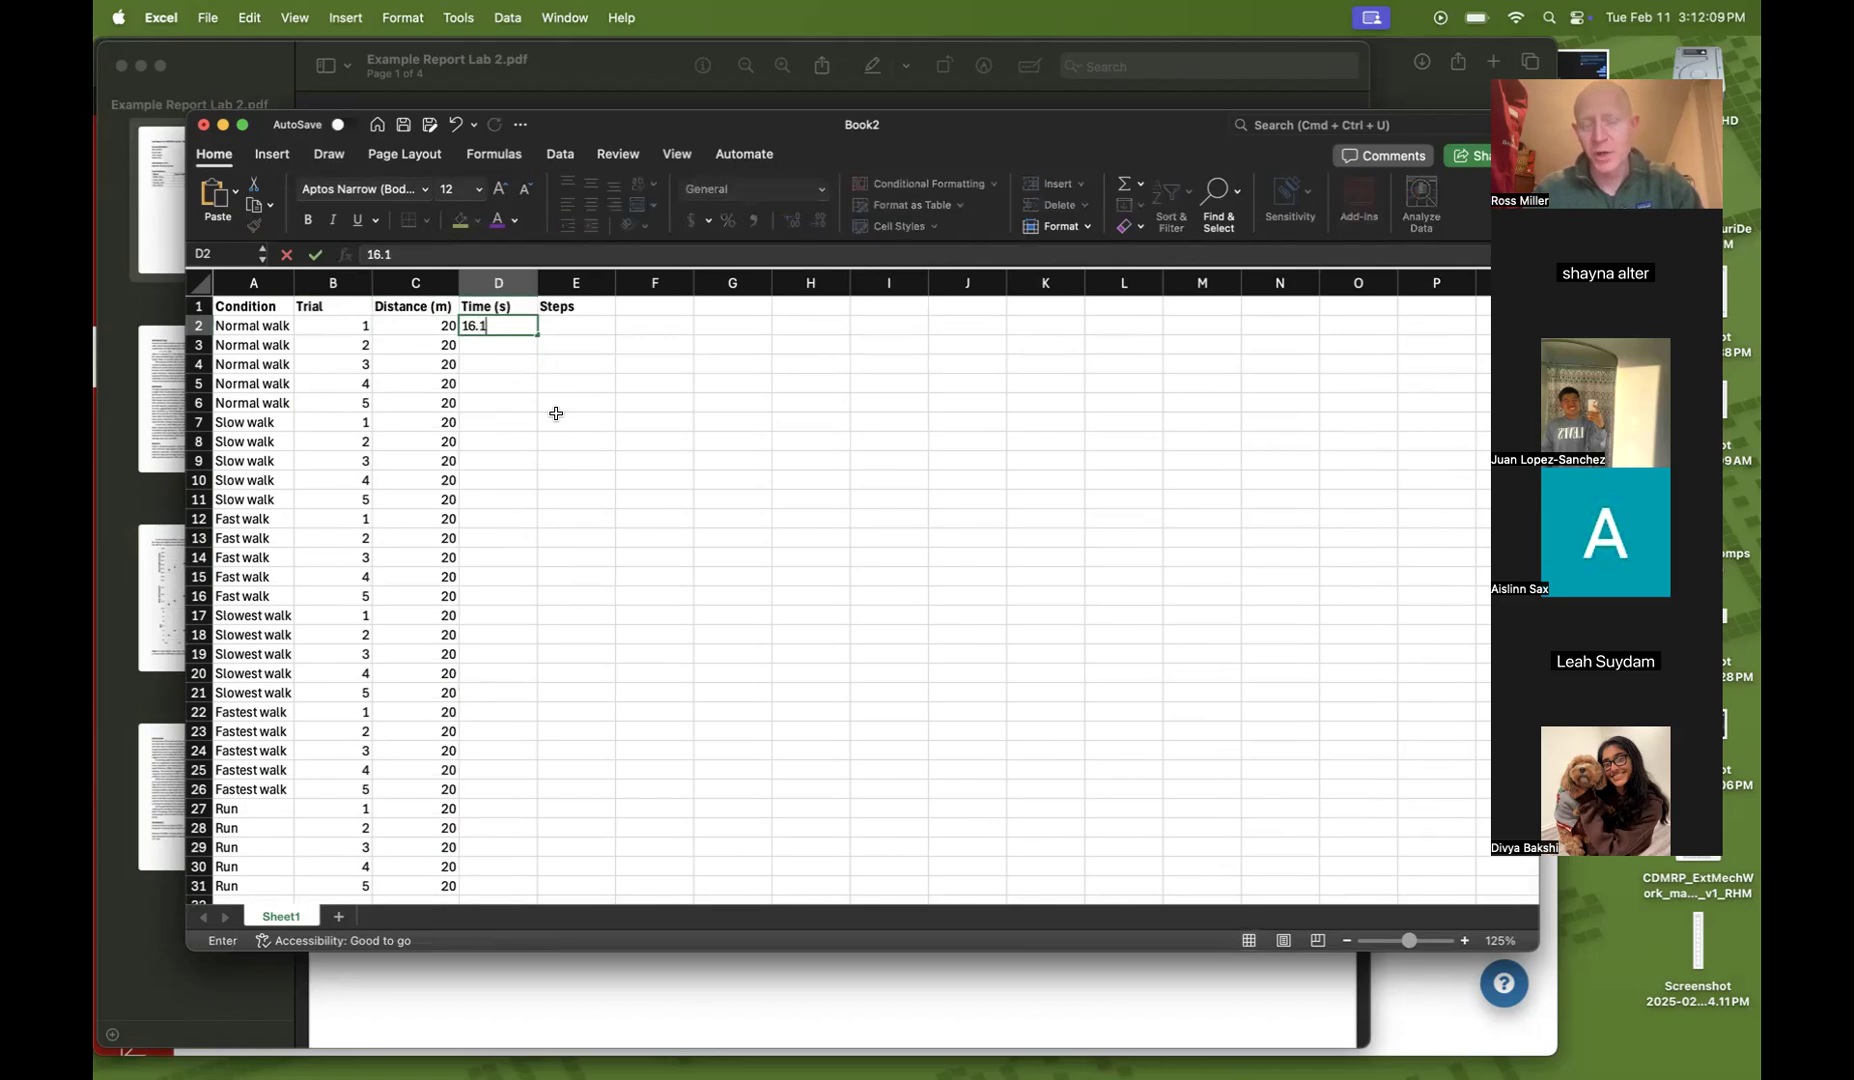
key(Return)
text(16.8)
key(Return)
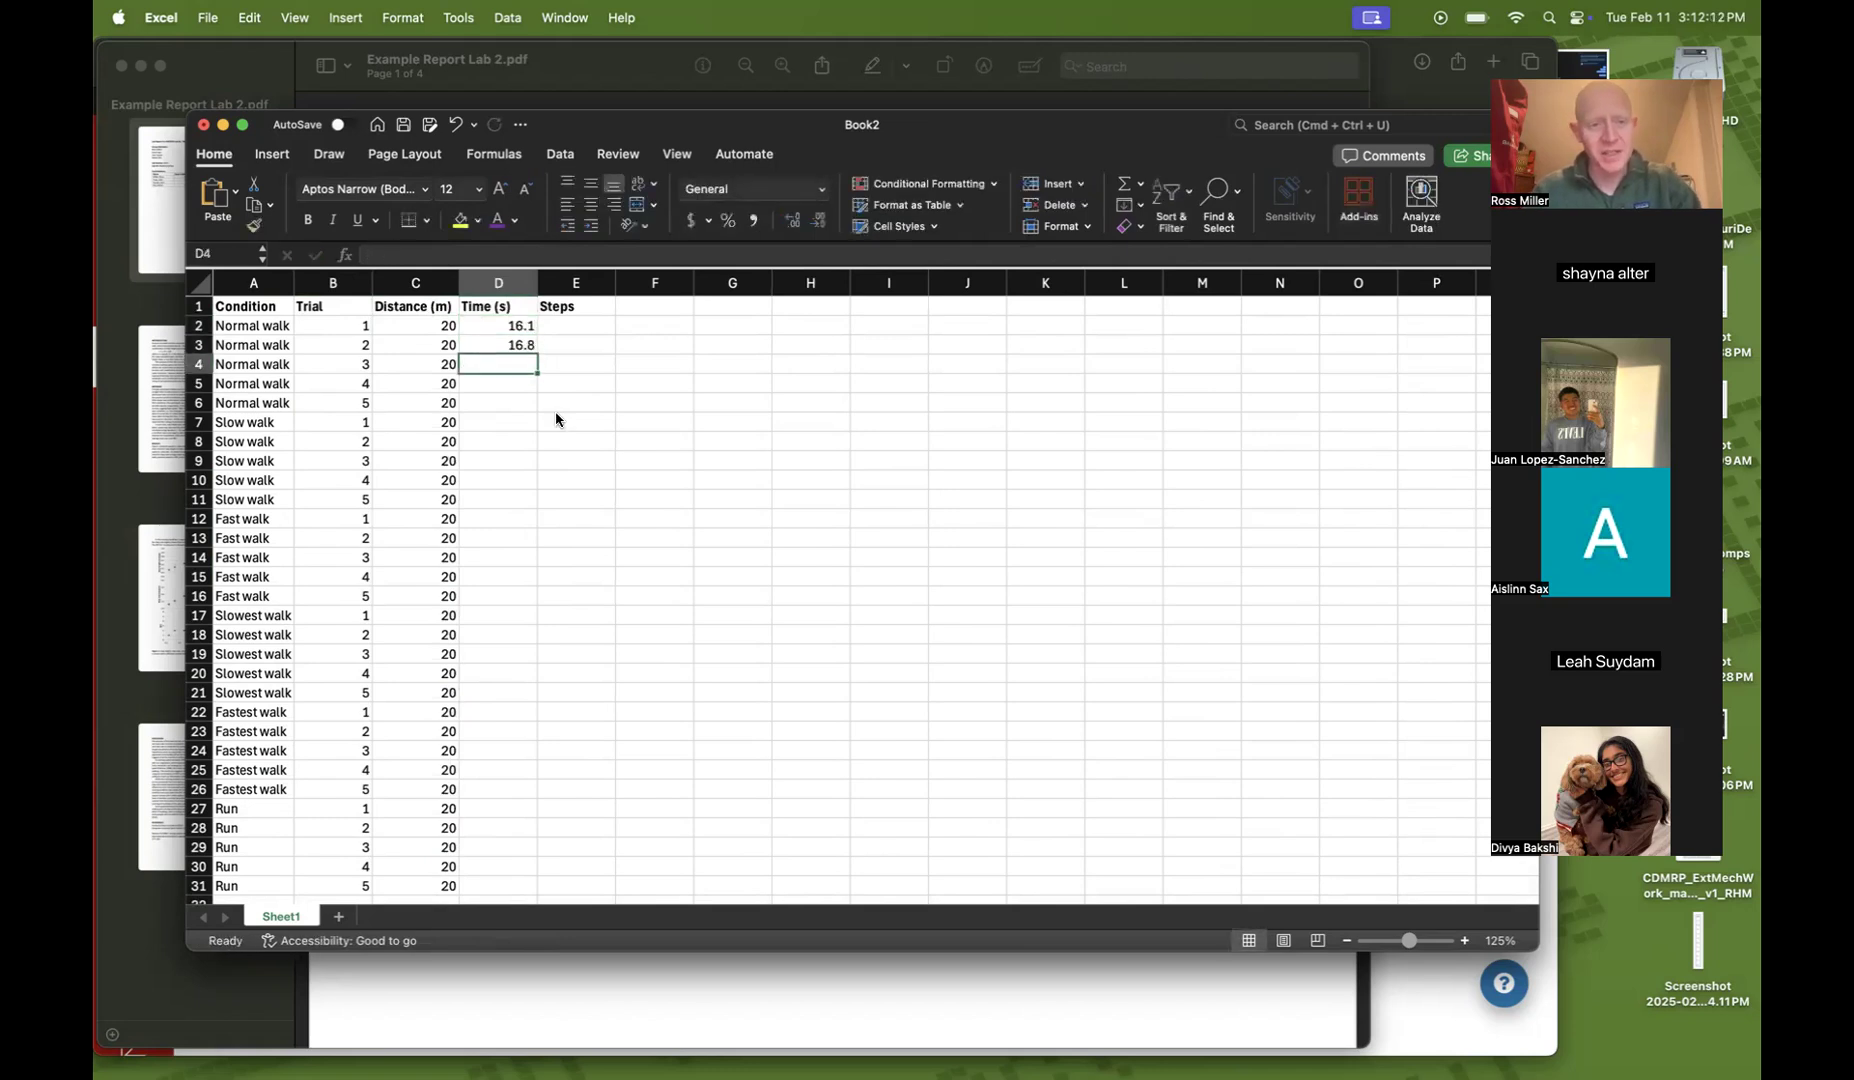
text(15.5)
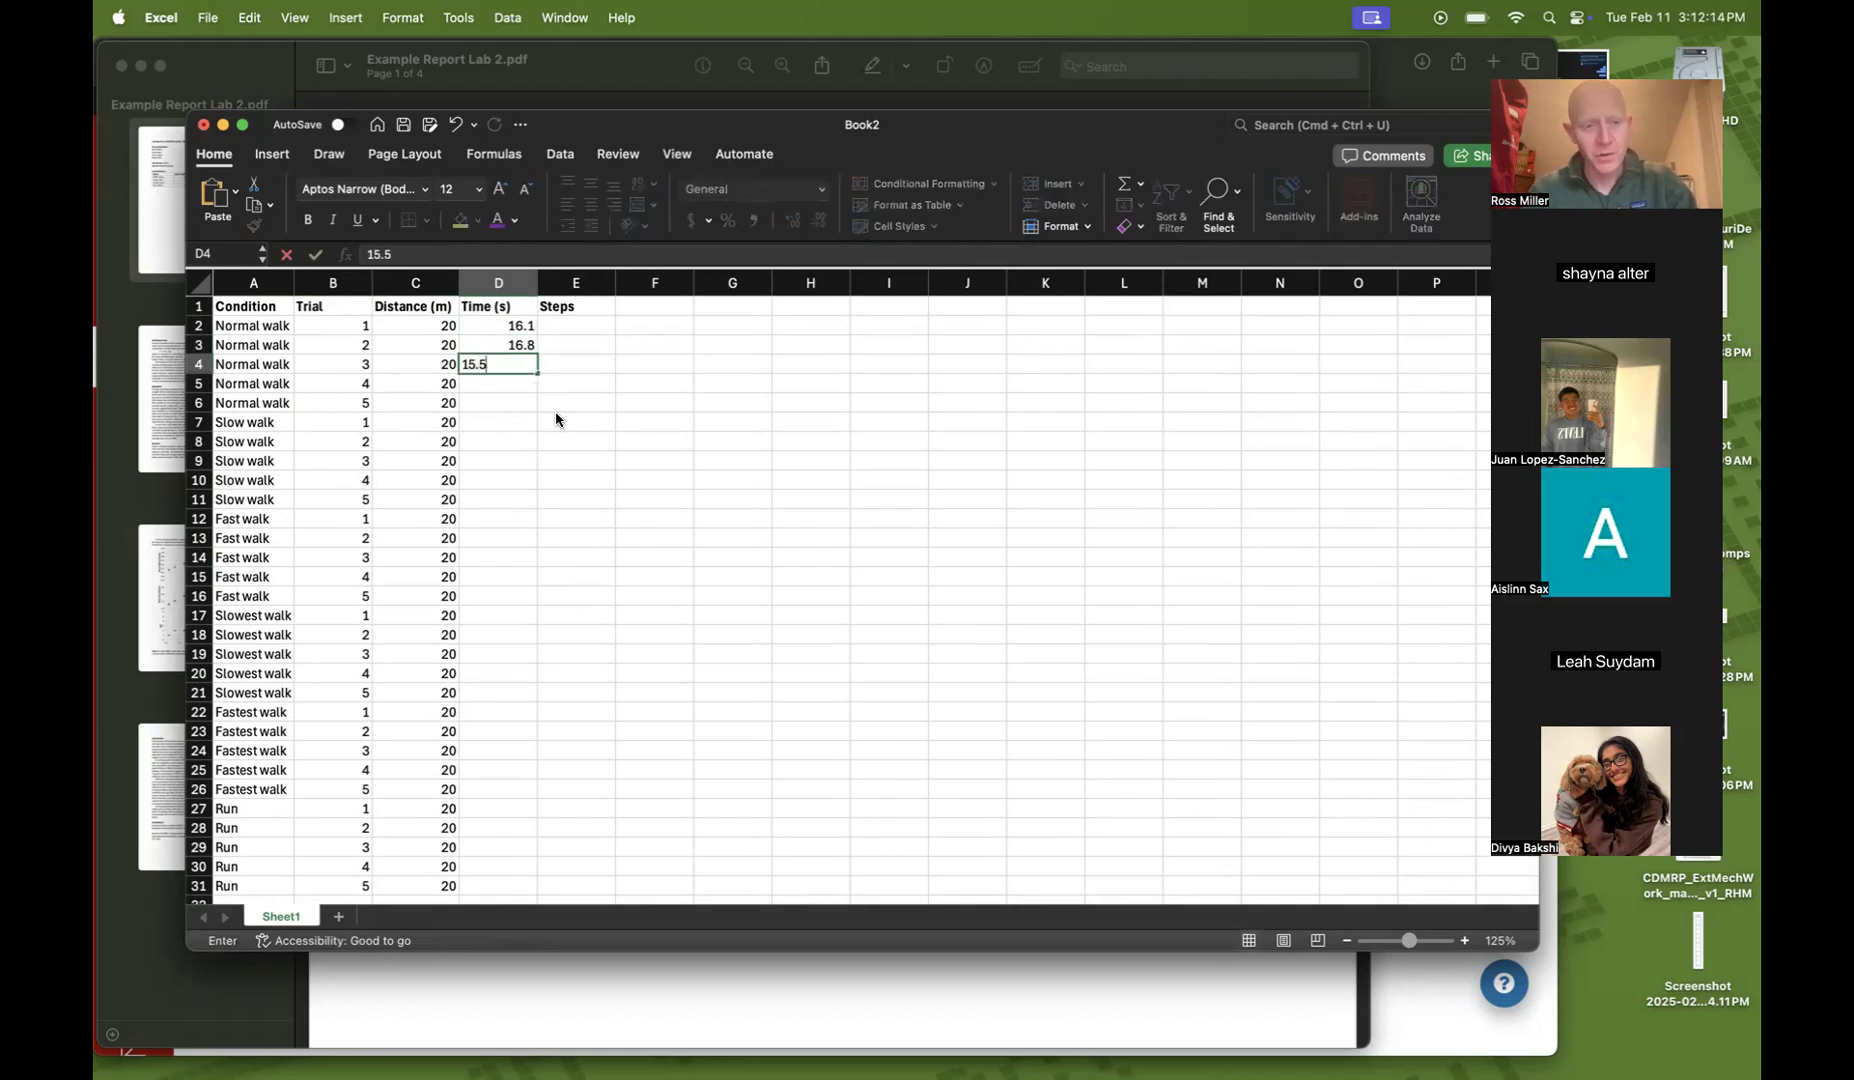
key(Return)
text(16.2)
key(Return)
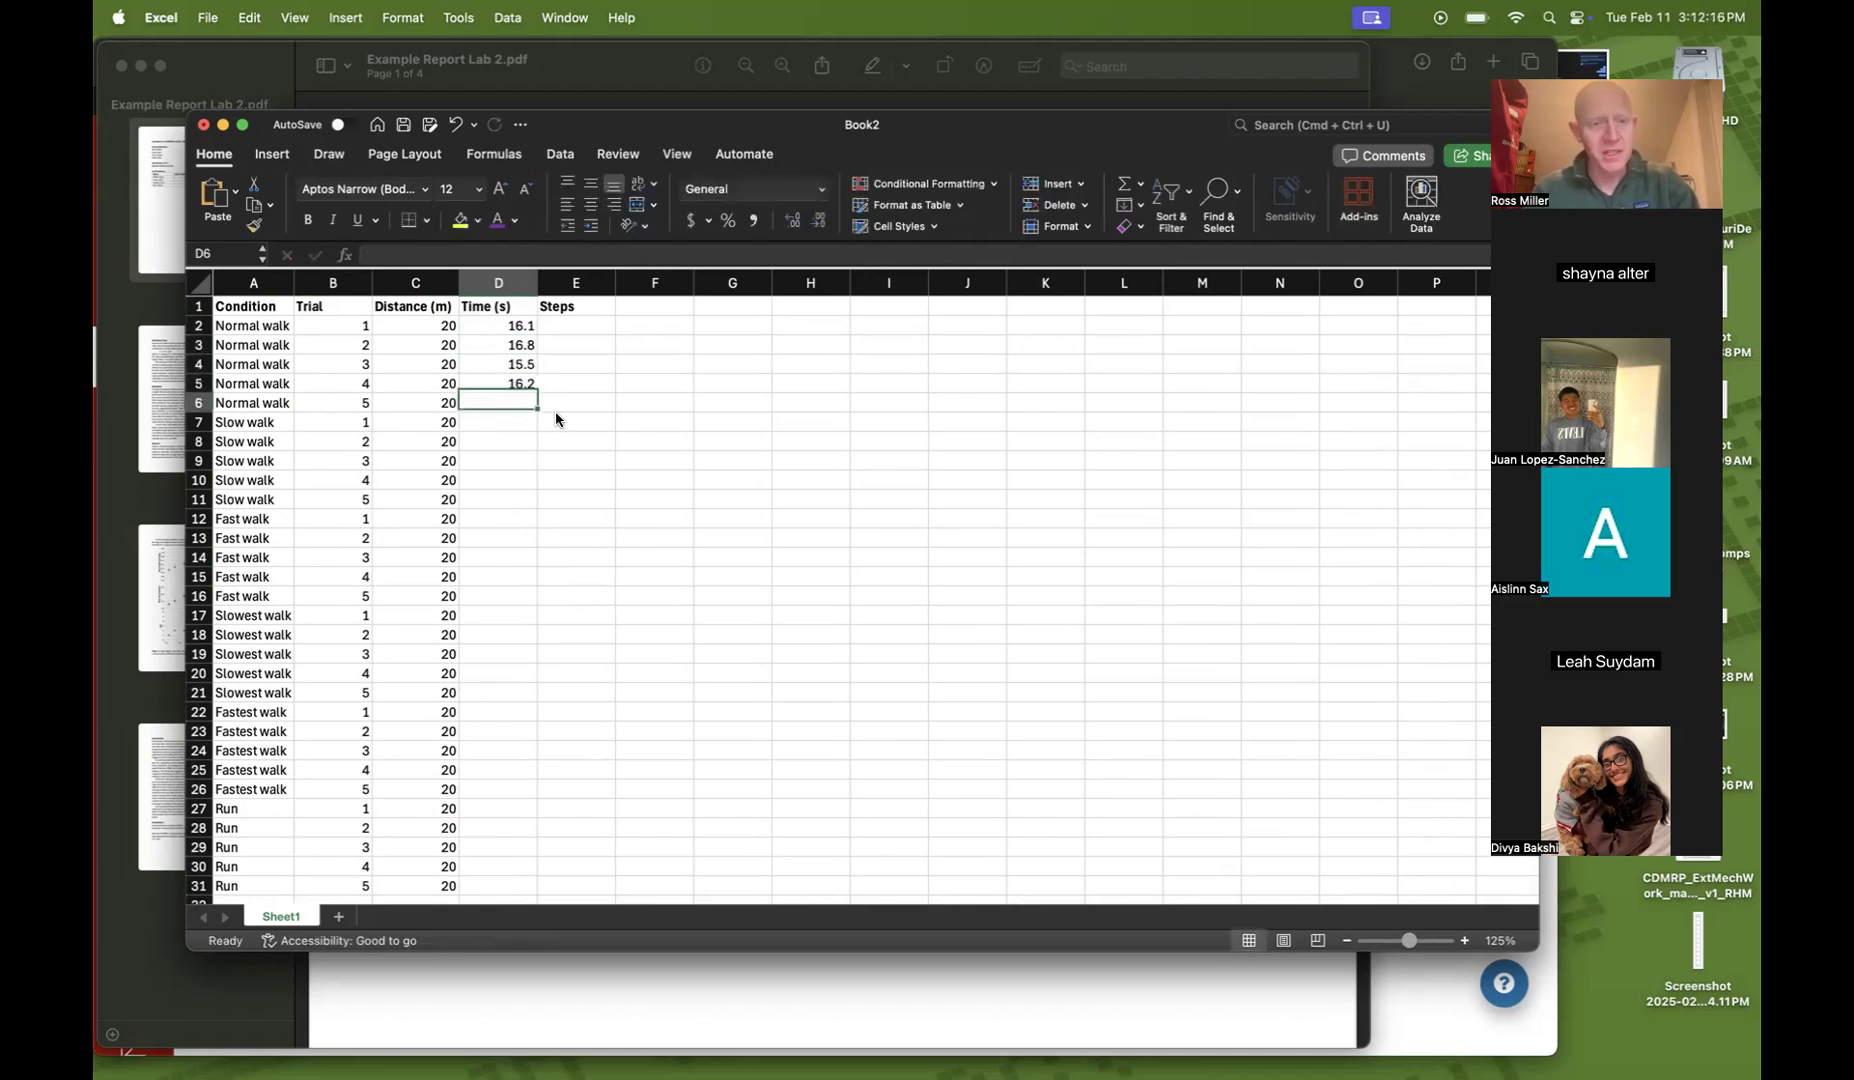
text(16.7)
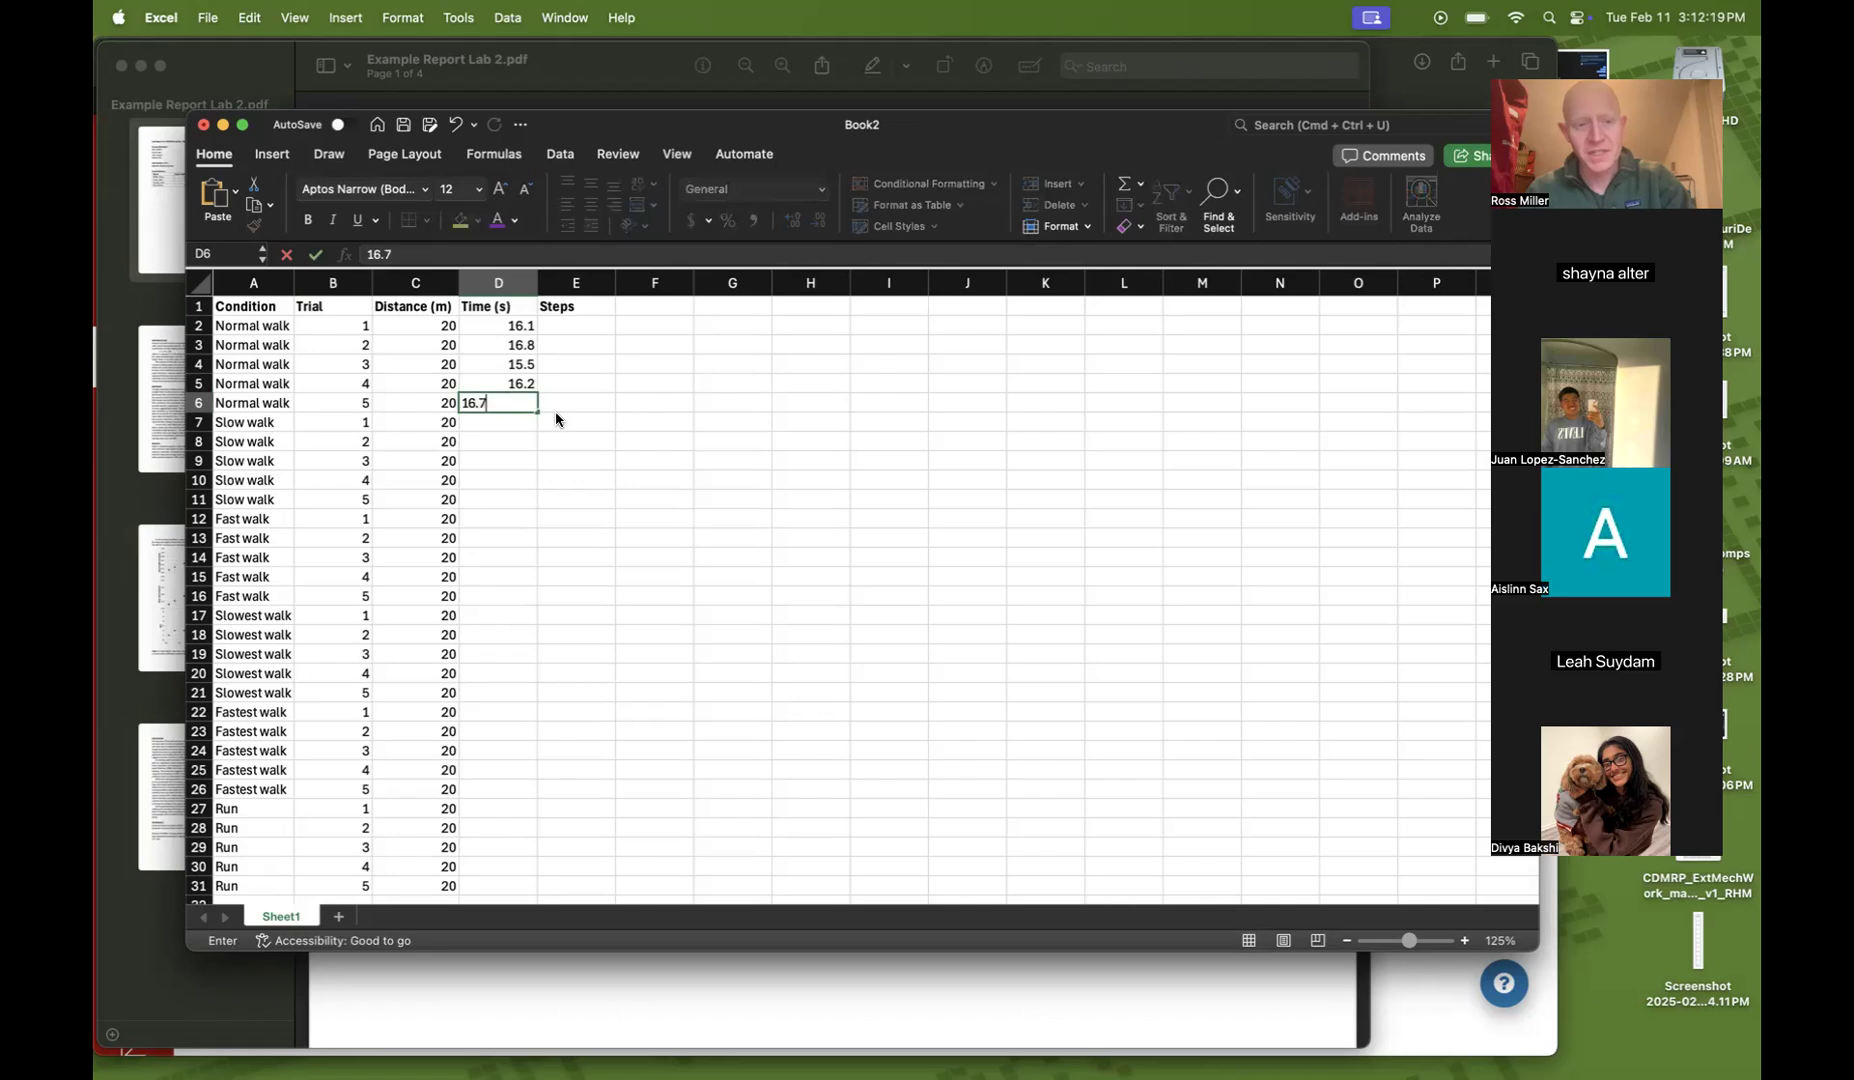
key(Return)
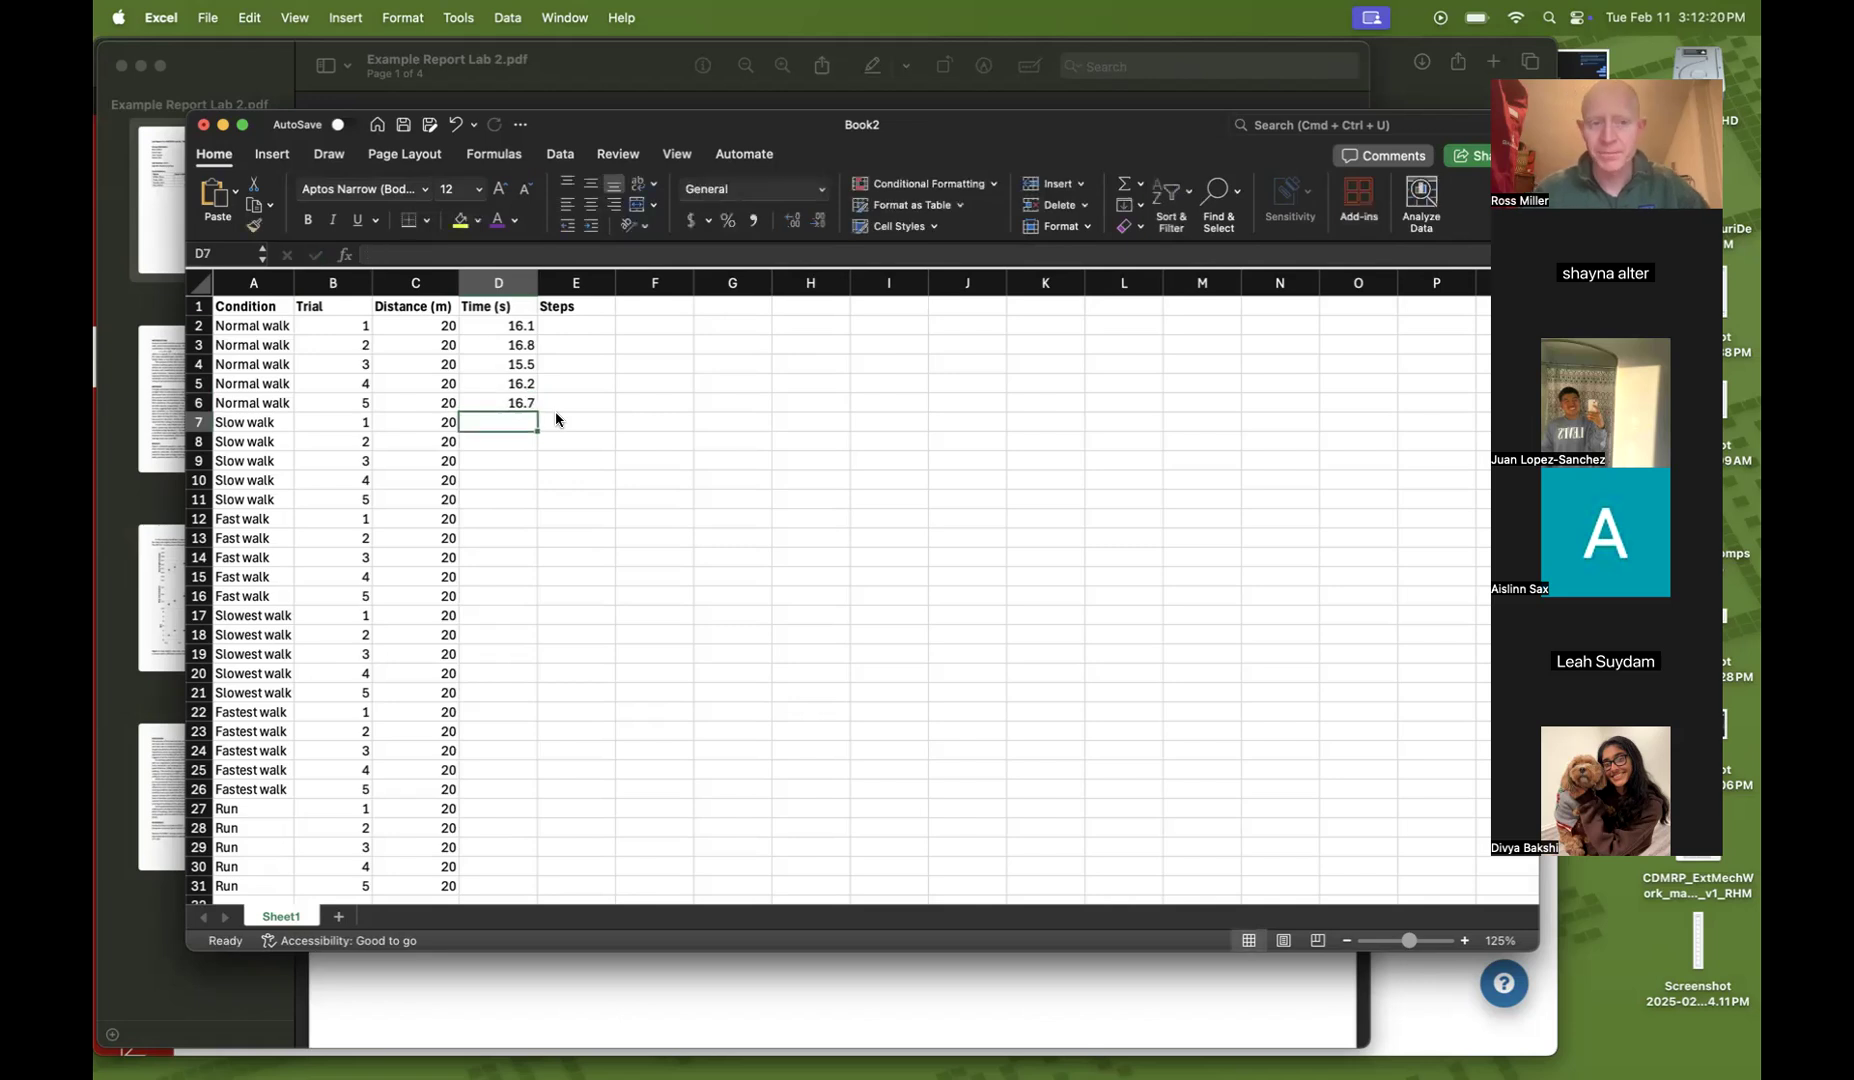
Enter the Normal walk step counts 30, 29, 28, 30 and 28 in cells E2 to E6
click(557, 420)
key(Up)
key(Up)
key(Up)
key(Up)
key(Up)
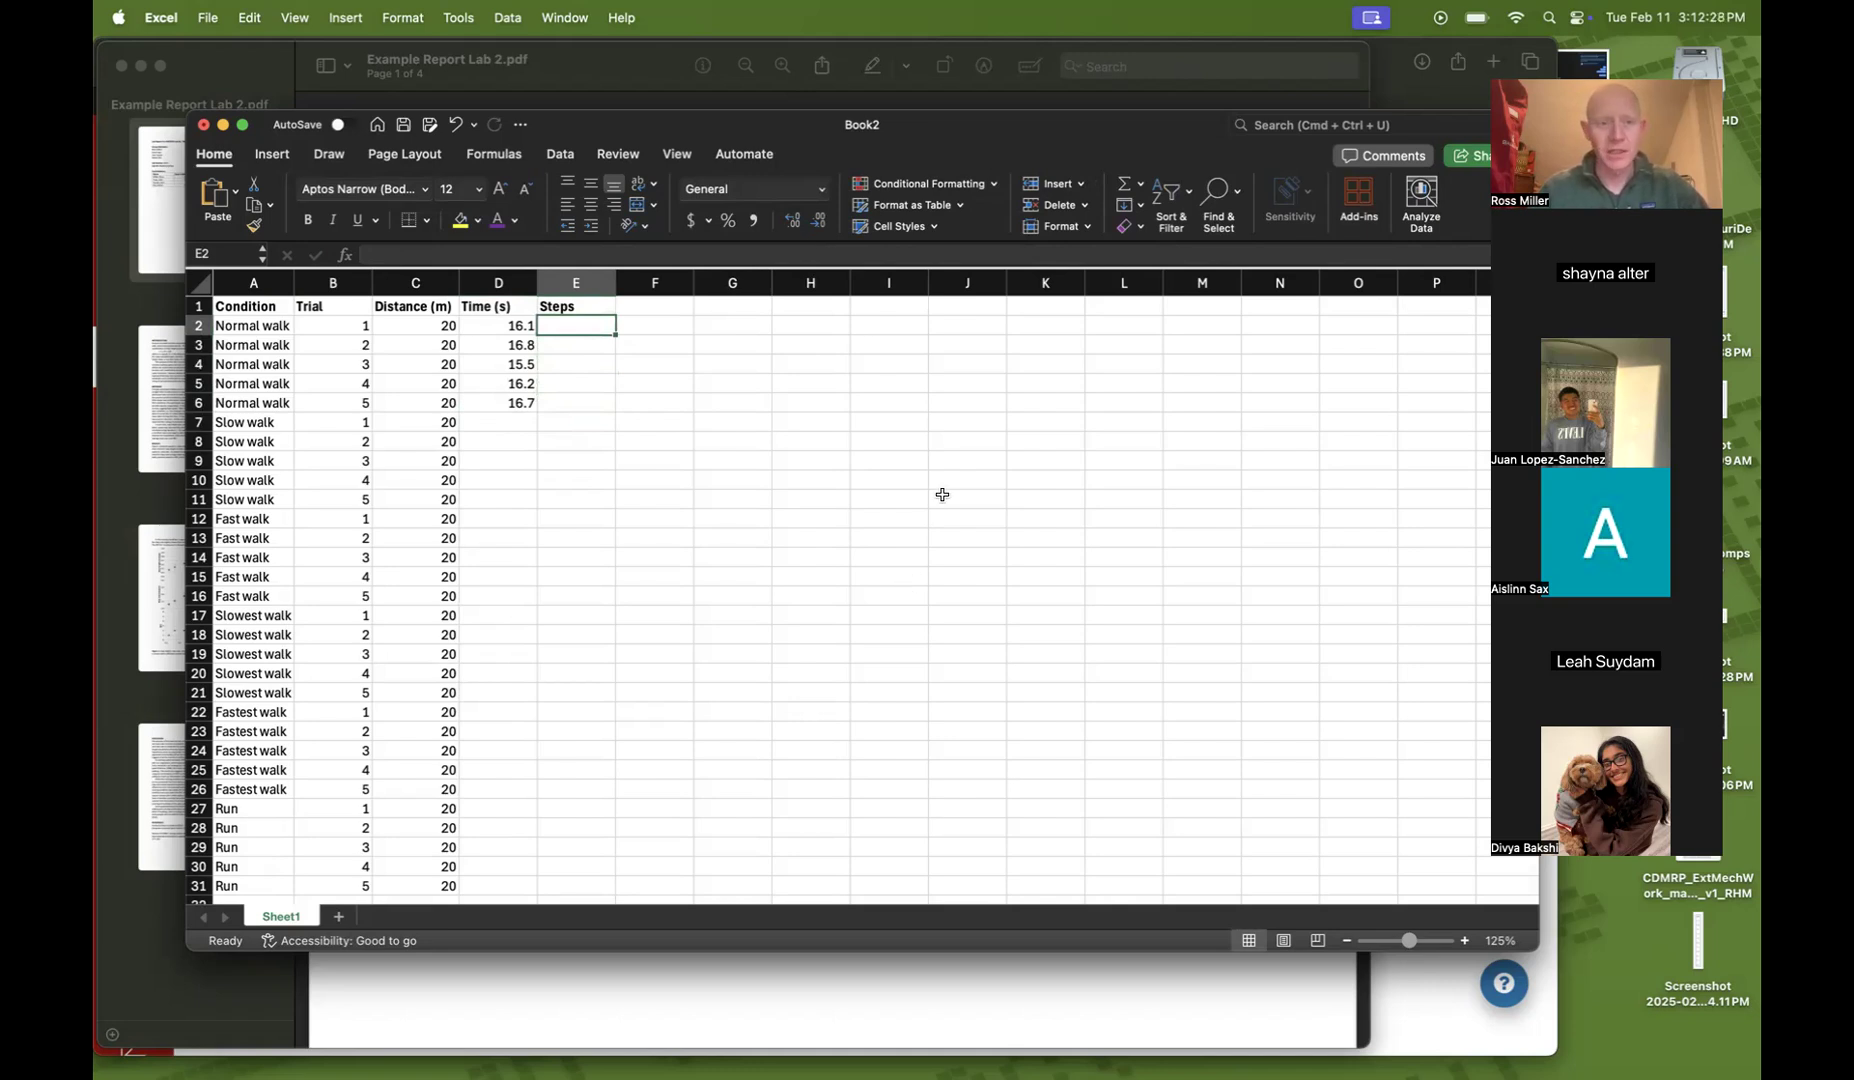
key(Left)
key(Left)
key(Left)
key(Right)
key(Right)
key(Right)
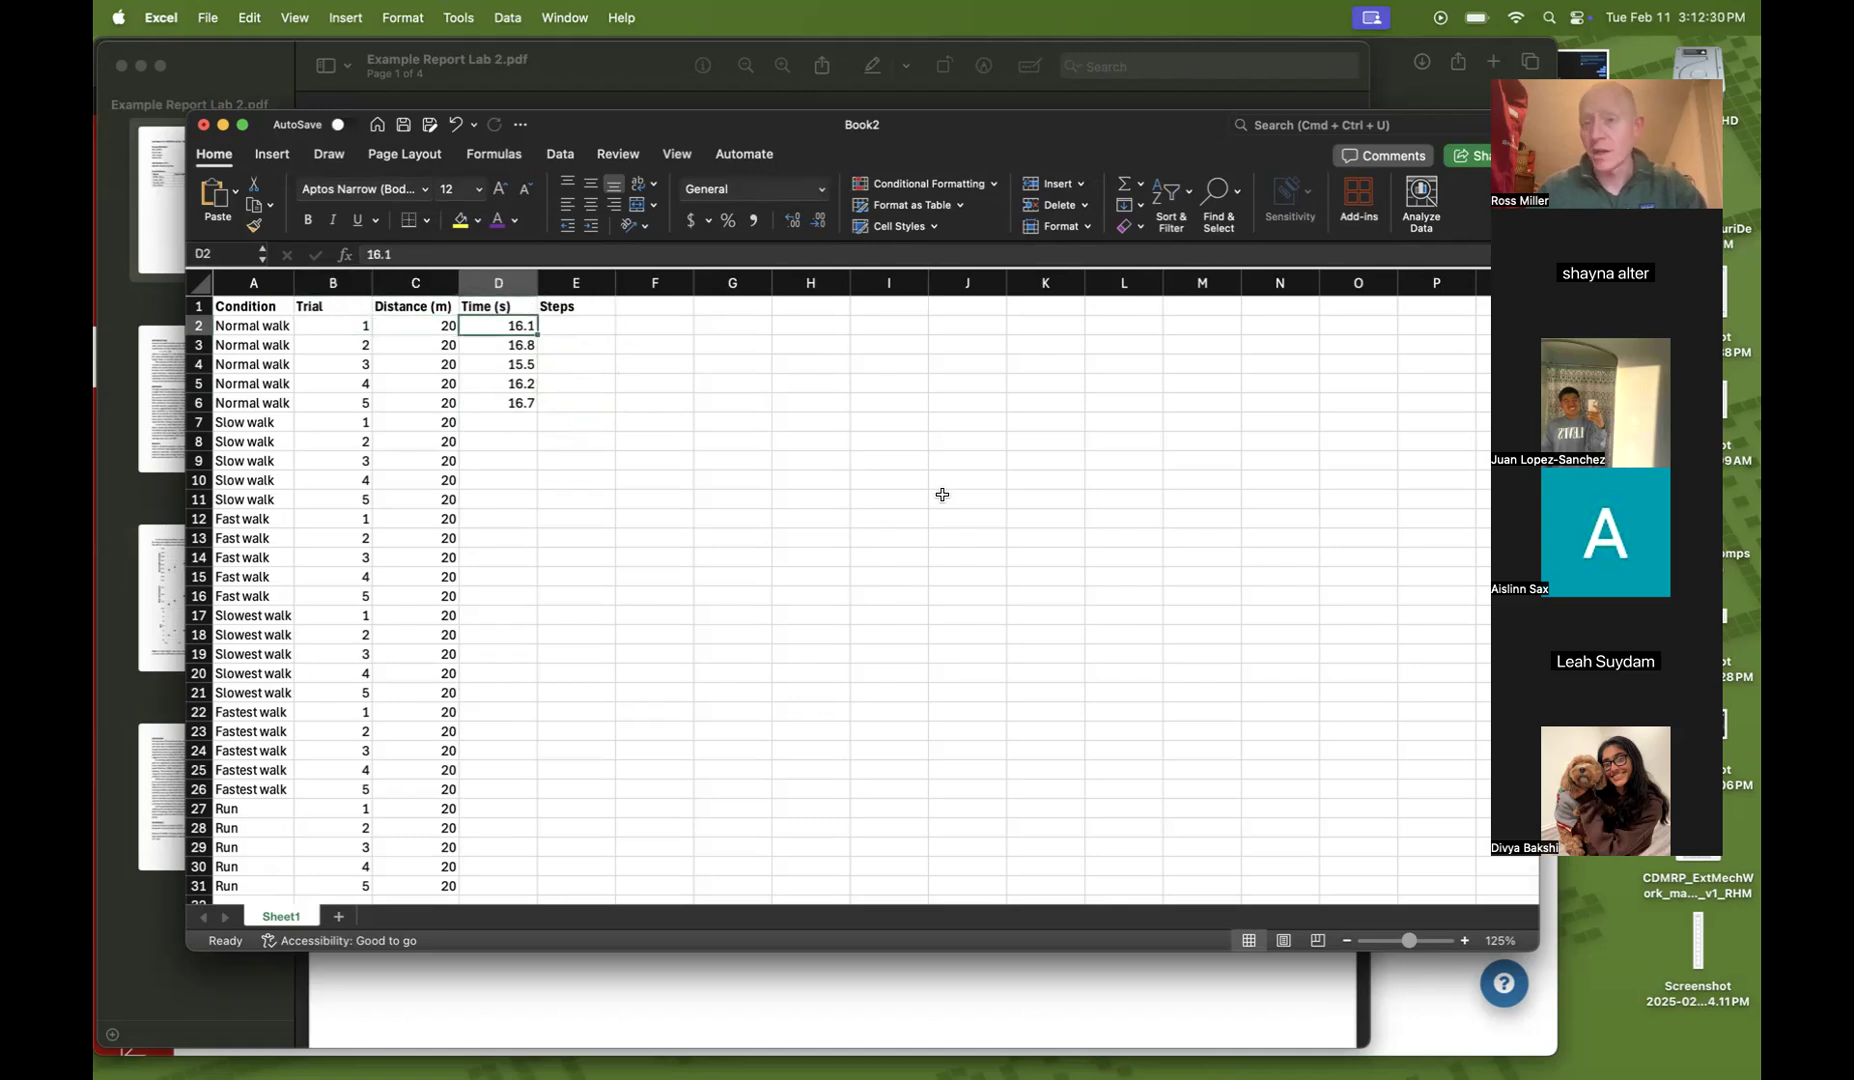
key(Down)
key(Down)
key(Down)
key(Up)
key(Up)
key(Up)
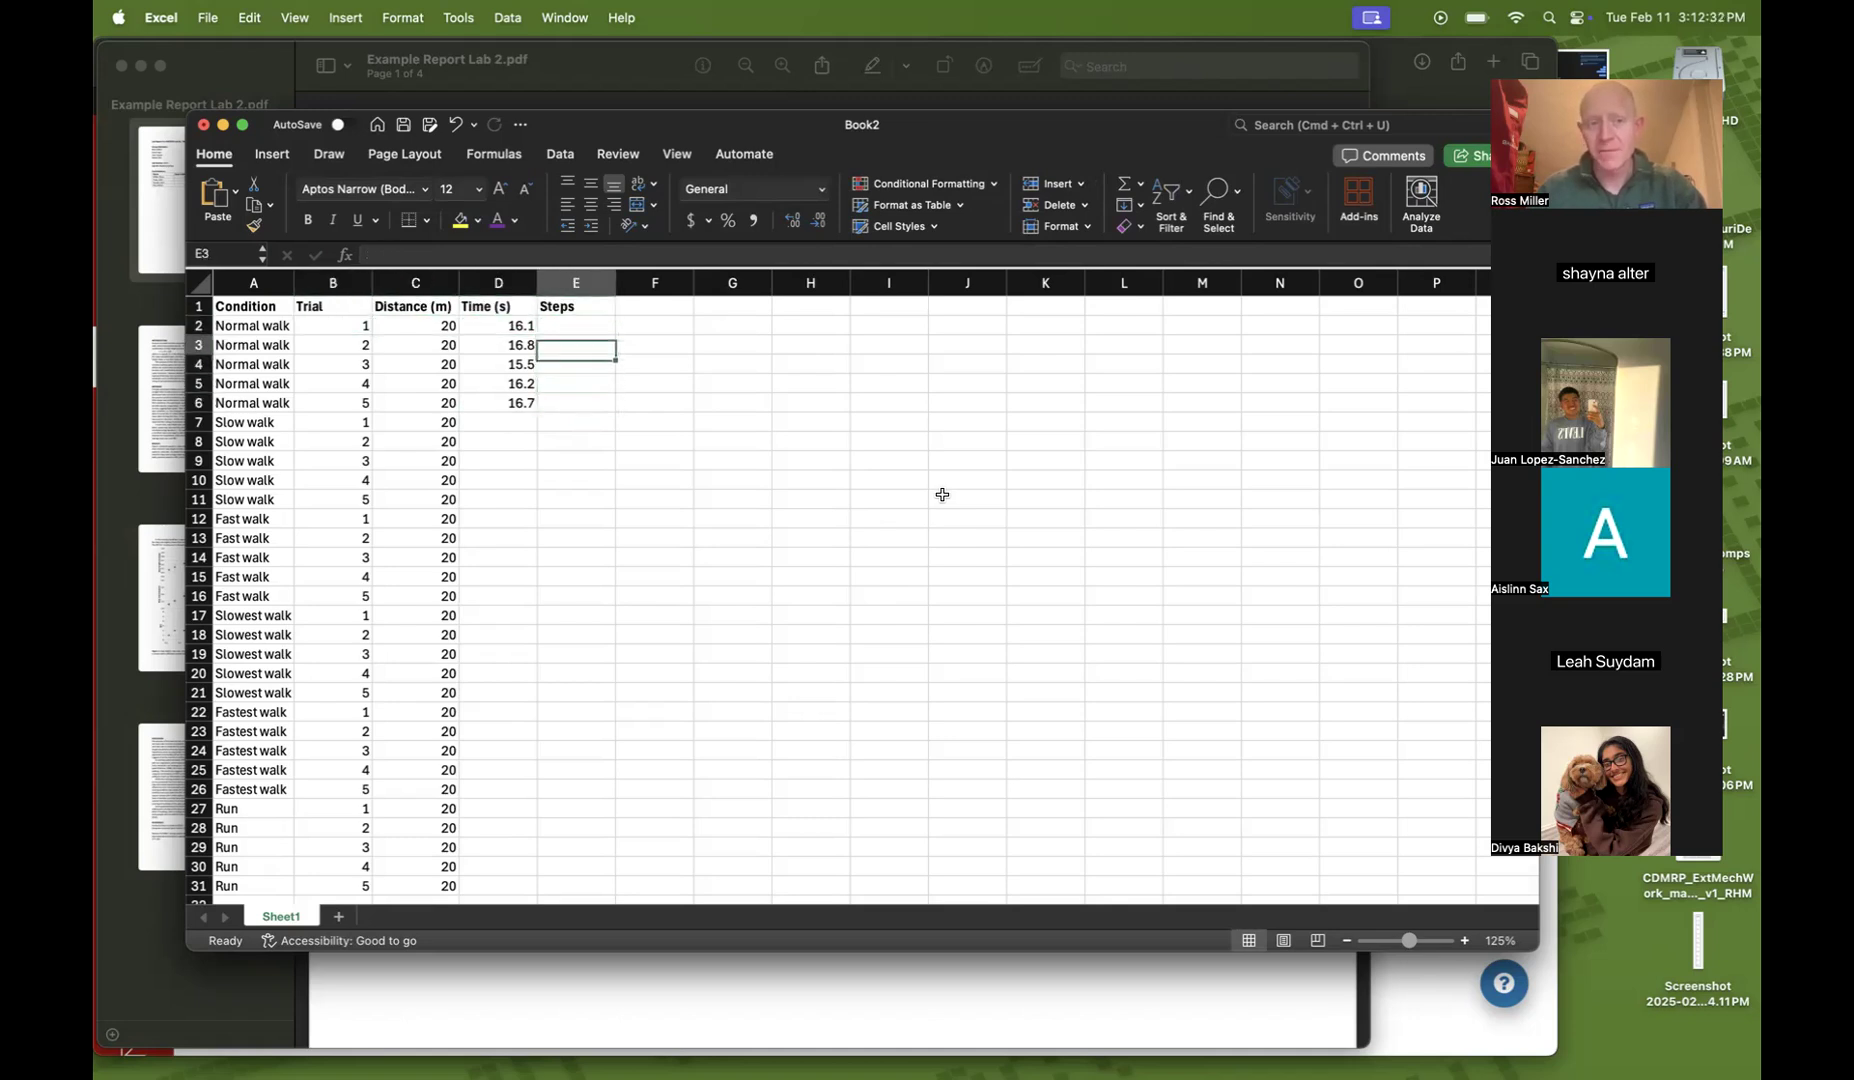
key(Down)
key(Up)
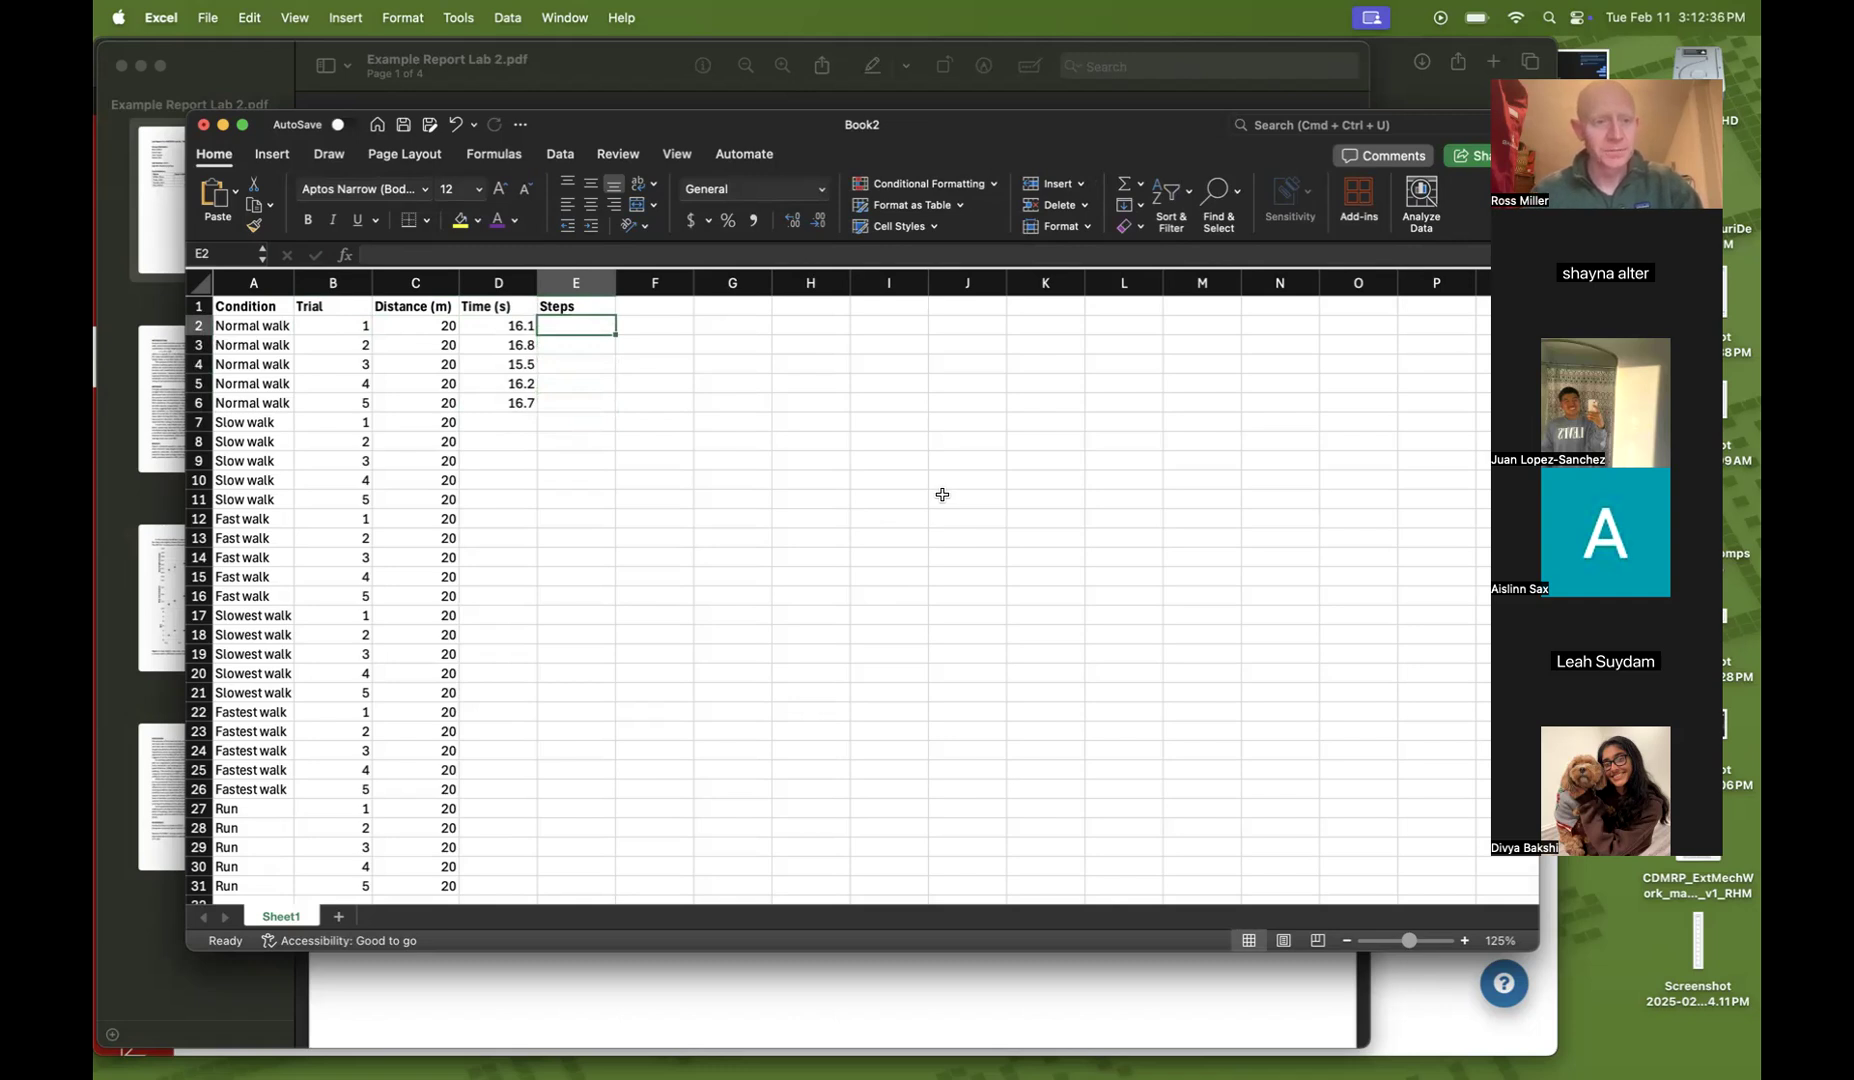
text(30)
key(Return)
text(29)
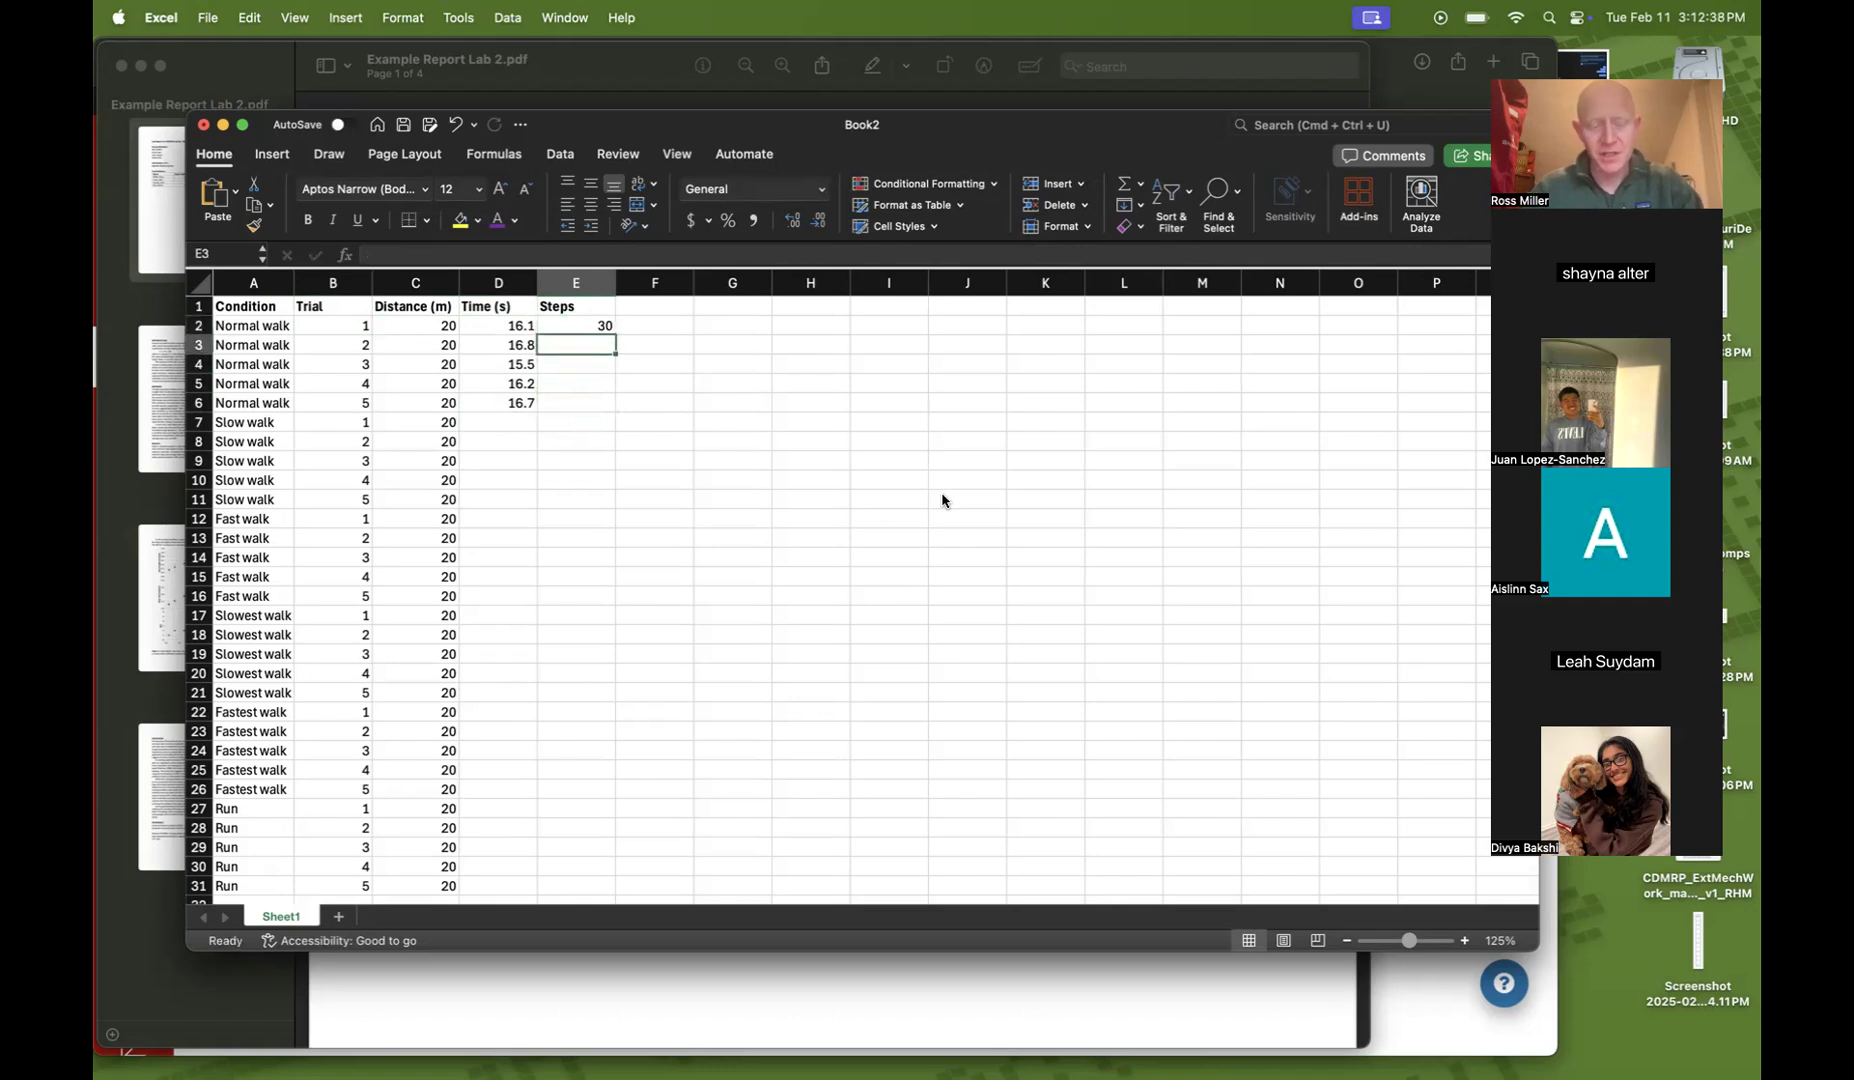
key(Return)
text(28)
key(Return)
text(30)
key(Return)
text(28)
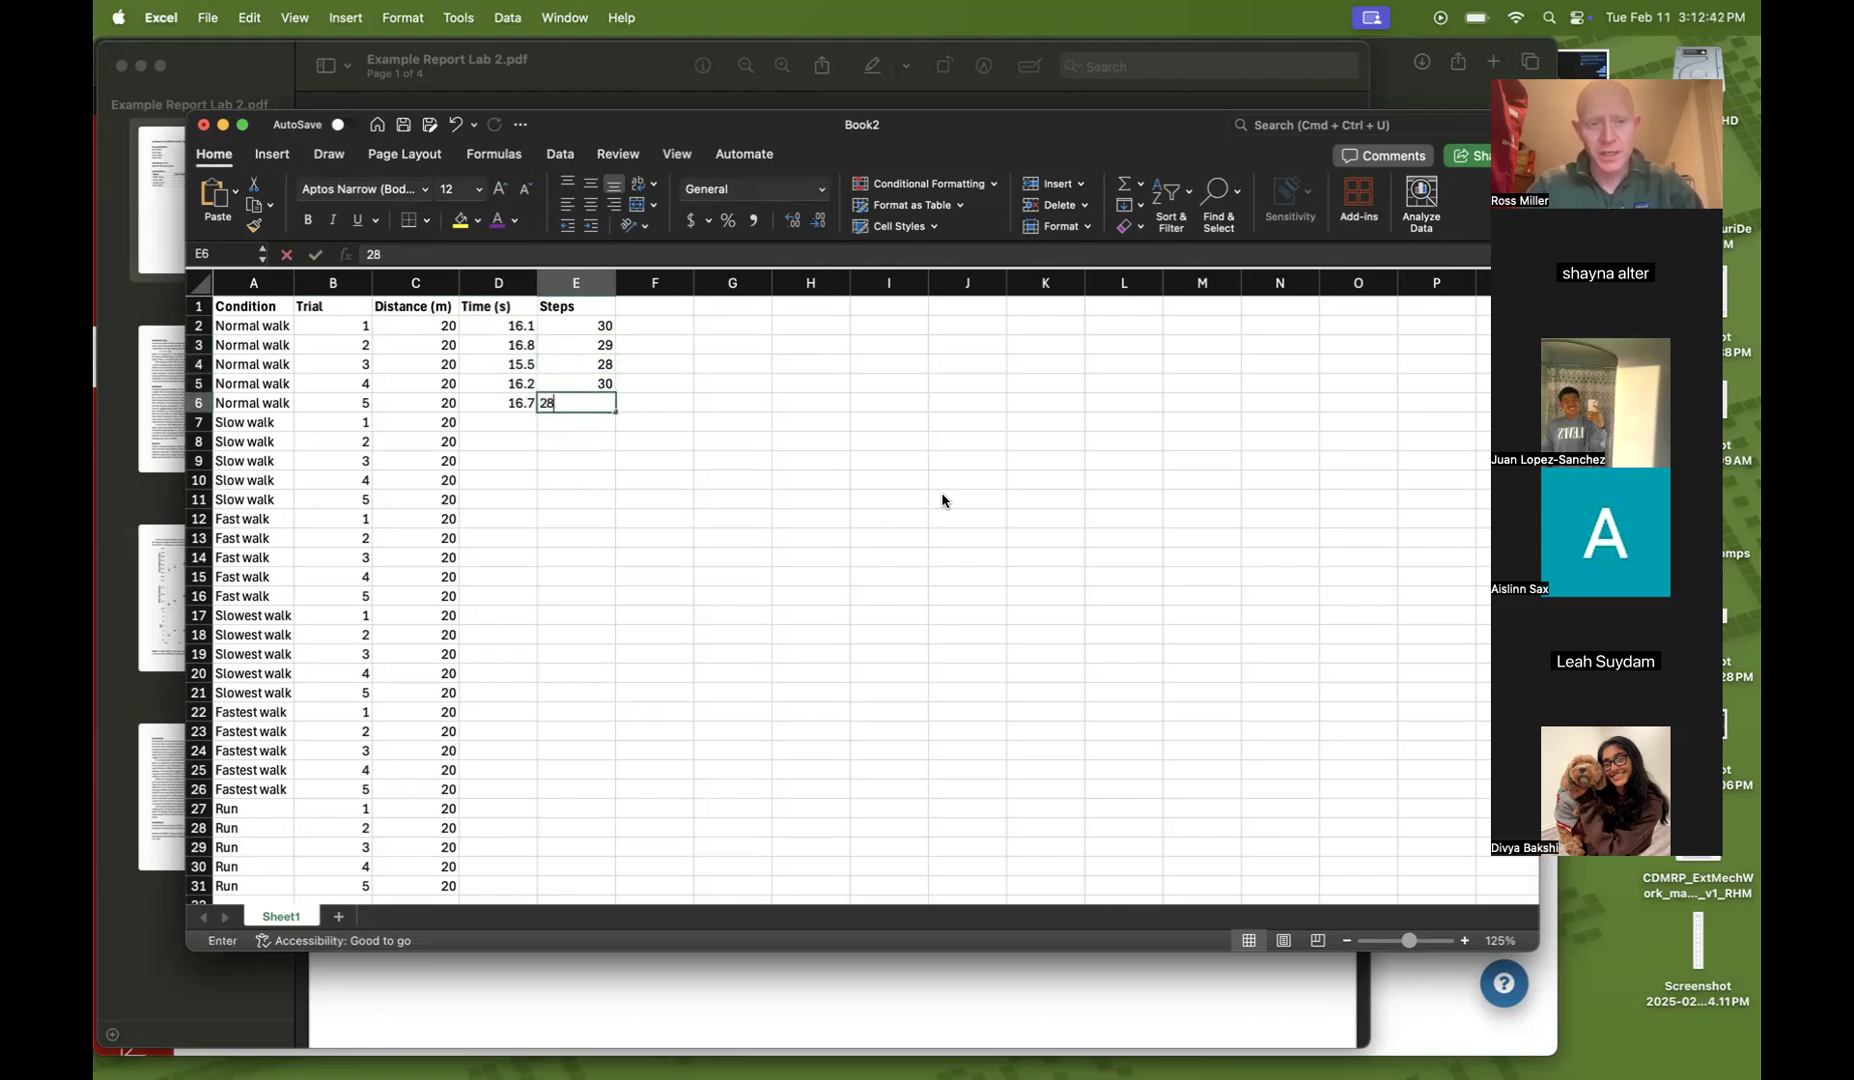
key(Return)
Enter the Slow walk times 20, 21.5, 20.9, 22 and 21.6 in cells D7 to D11
key(Left)
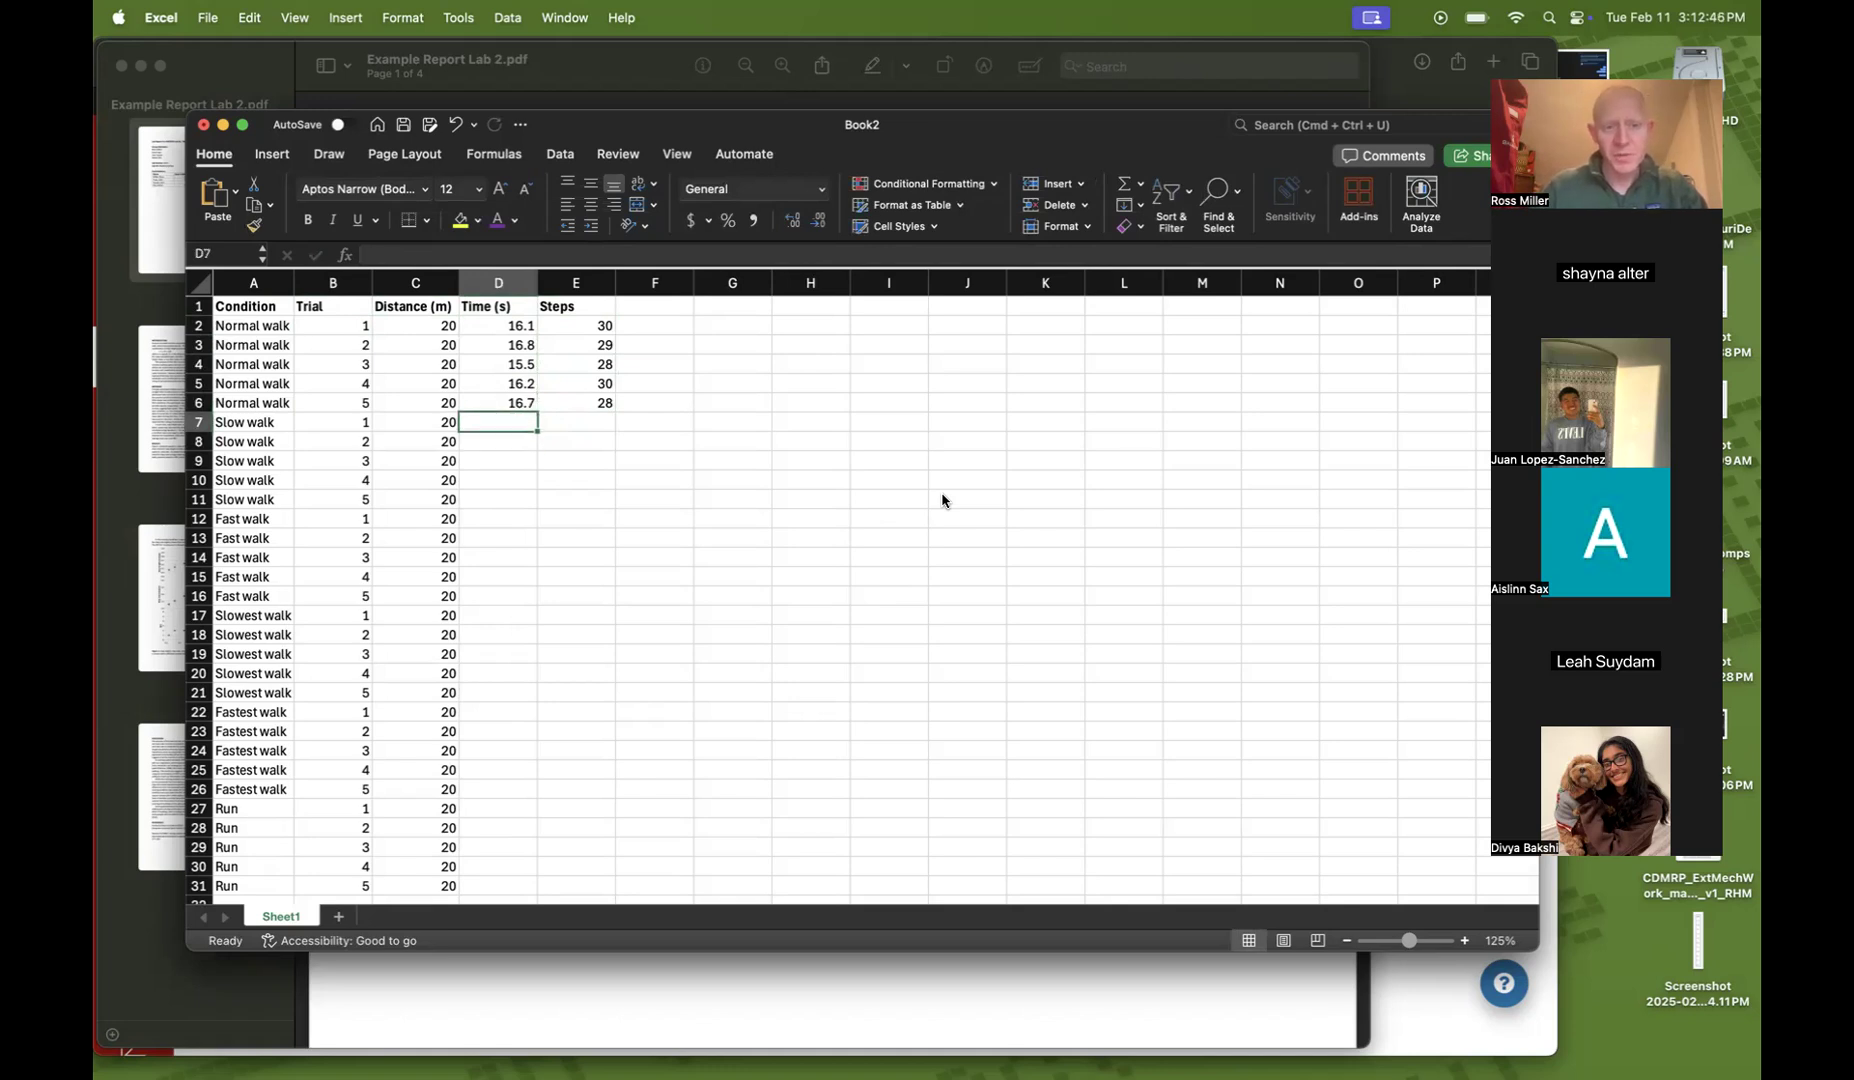
text(20)
key(Return)
text(21.5)
key(Return)
text(21)
key(BackSpace)
text(0.9)
key(Return)
text(22)
key(Return)
text(21.)
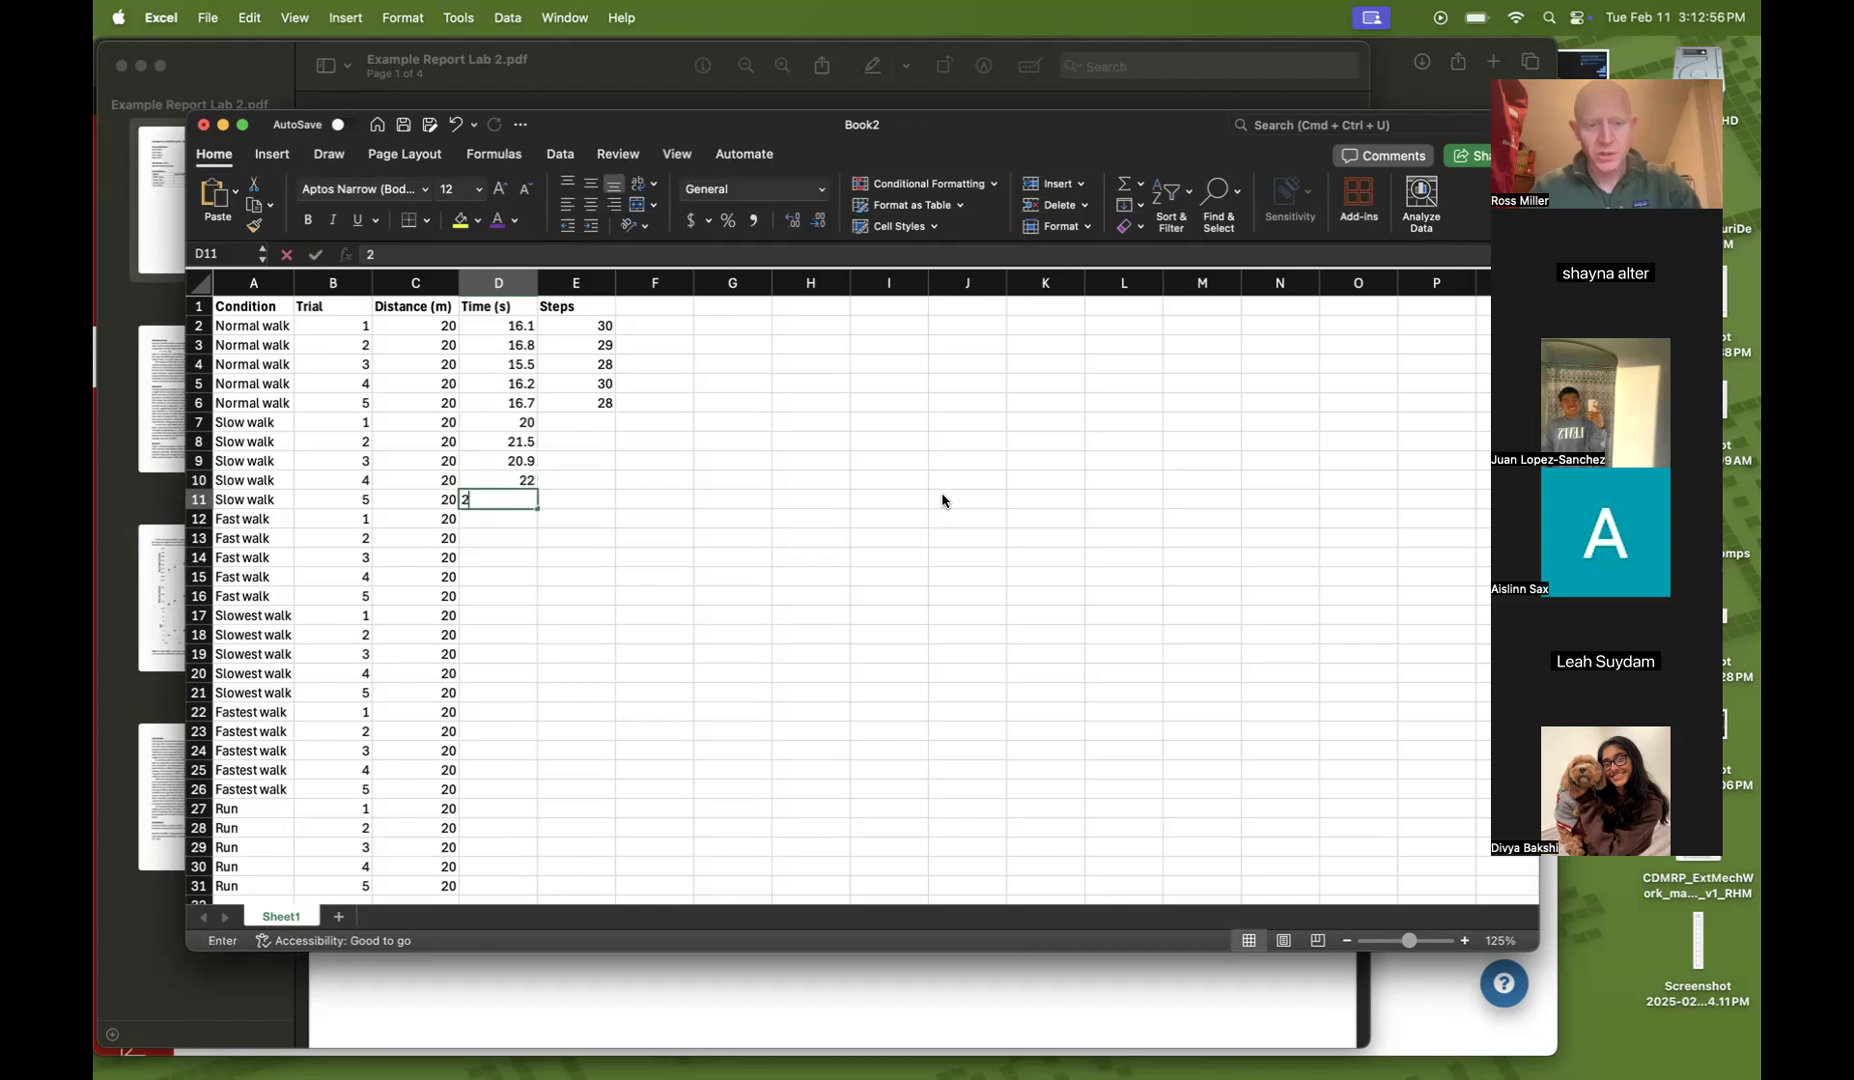
text(6)
key(Right)
Enter the Slow walk step counts 33, 34, 33, 34 and 35 in cells E7 to E11
key(Up)
key(Up)
key(Up)
key(Up)
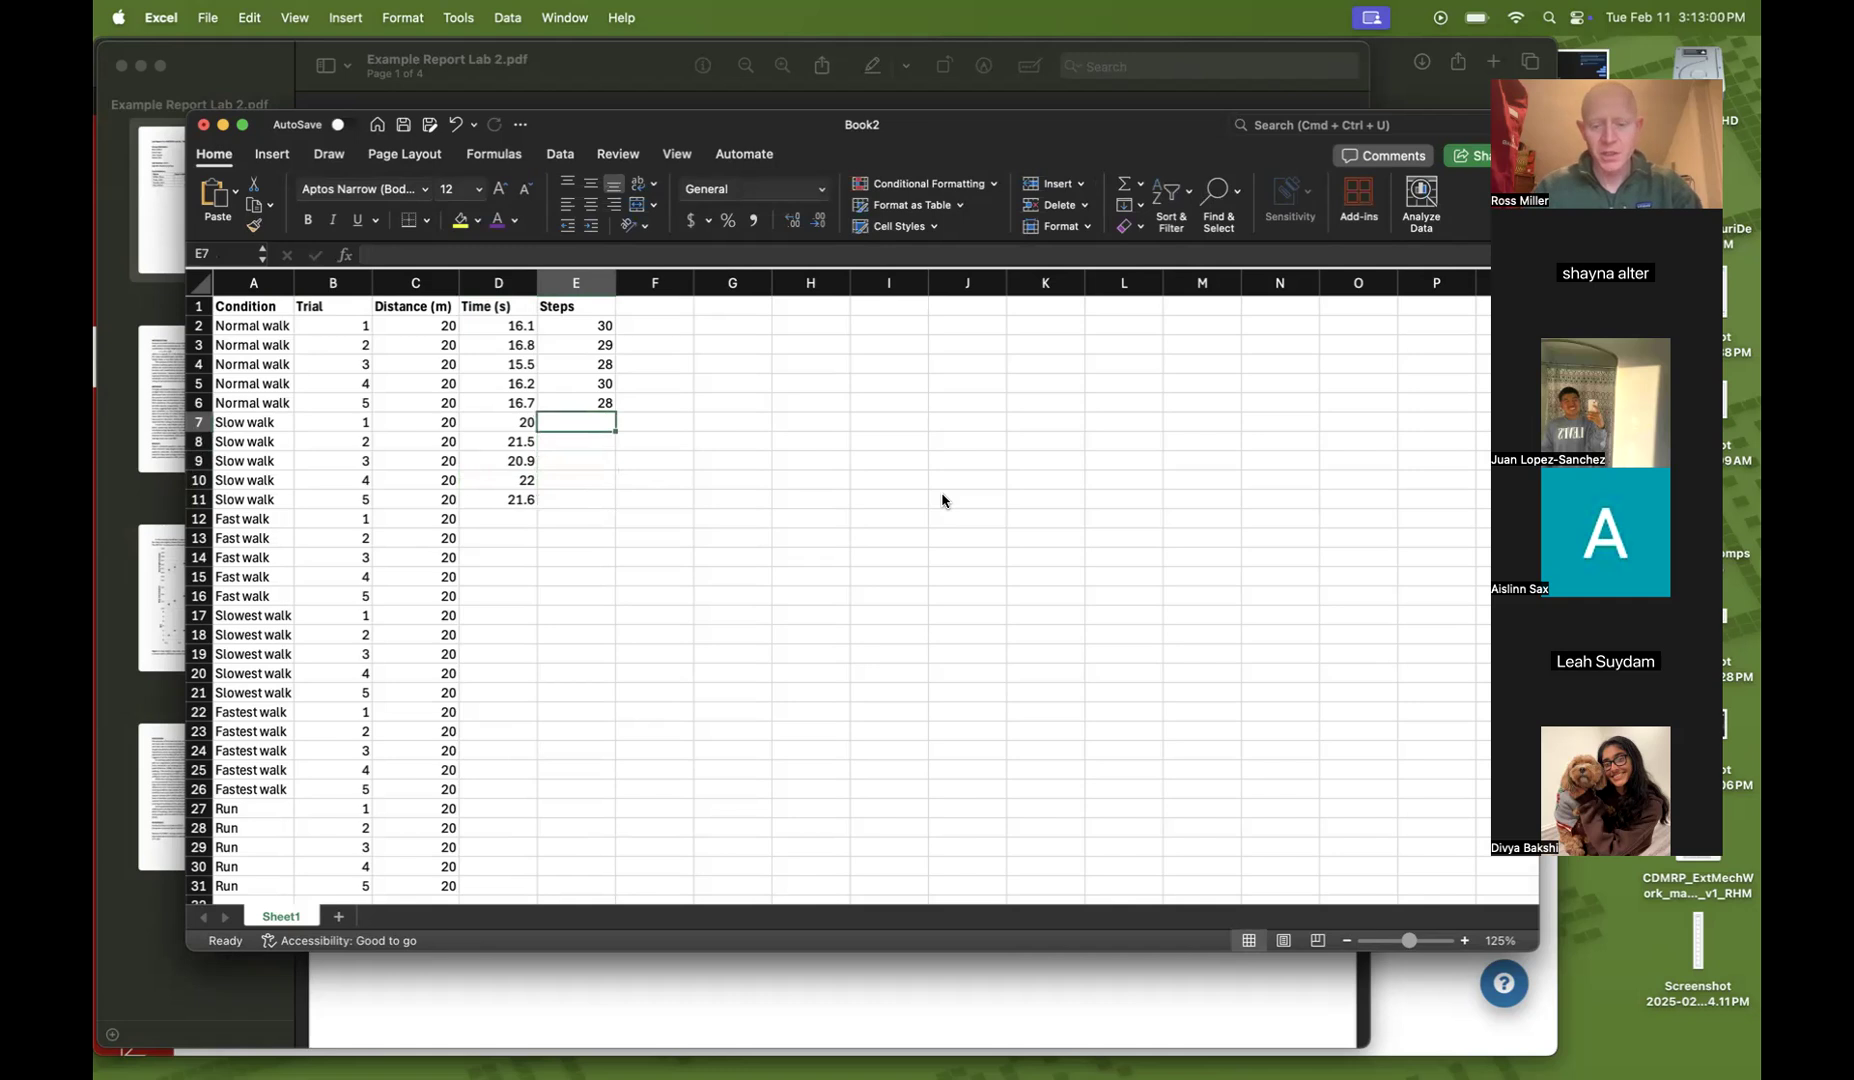
text(33)
key(Return)
text(34)
key(Return)
text(33)
key(Return)
text(34)
key(Return)
text(35)
key(Return)
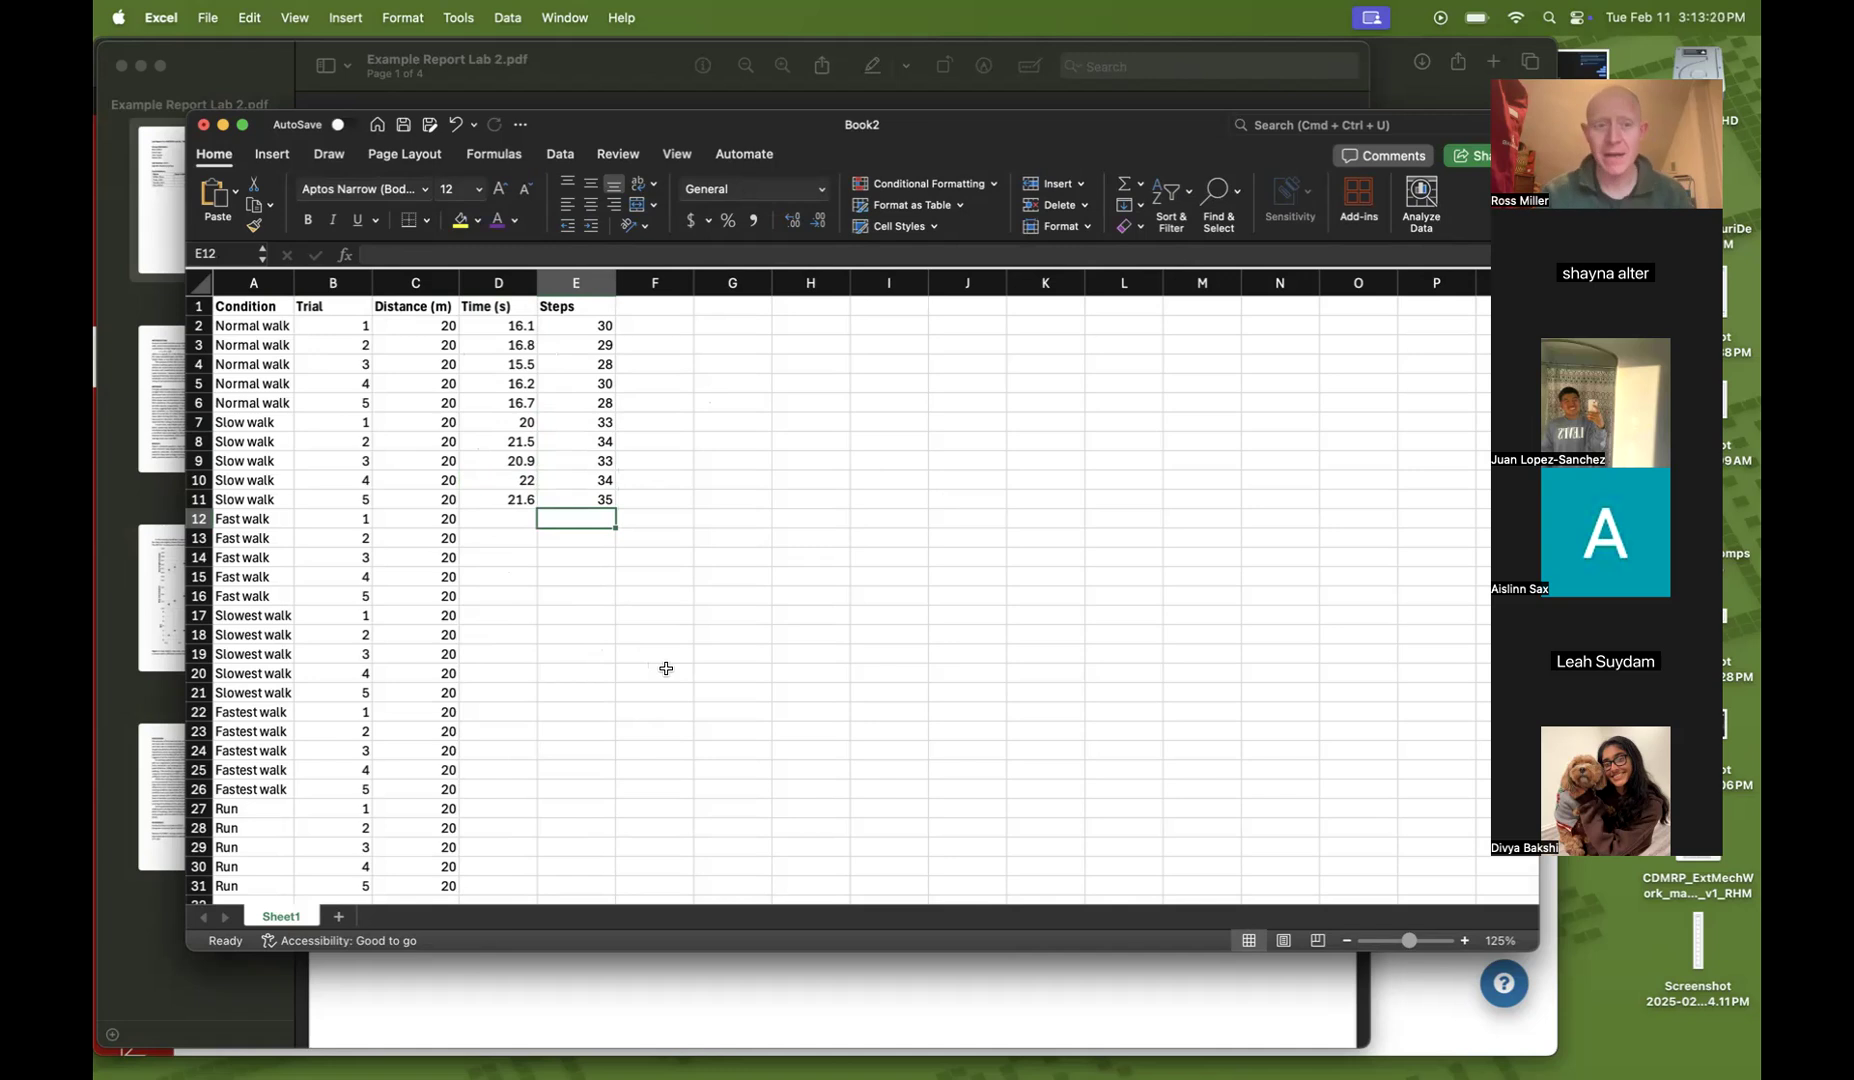
Select the Normal walk distance and time ranges and the step counts to inspect their summary statistics
scroll(515, 580, down, 5)
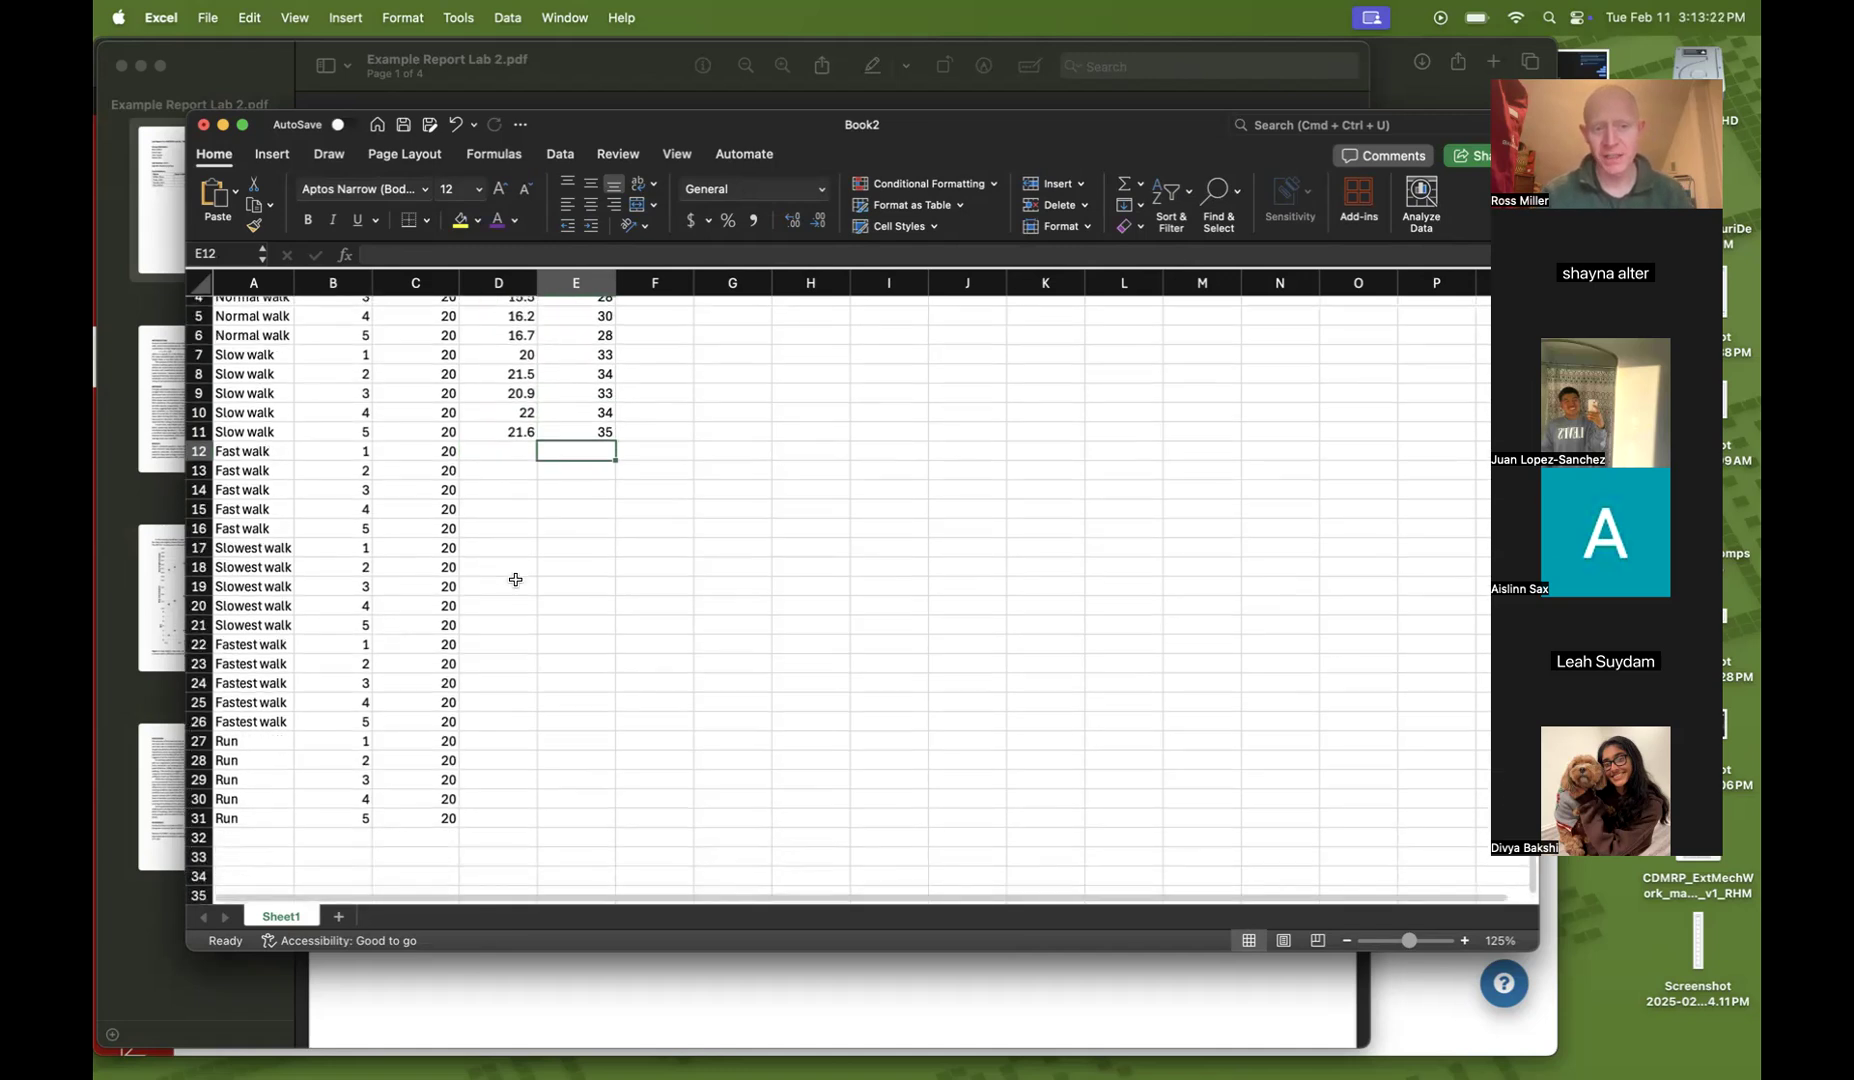
scroll(515, 580, up, 5)
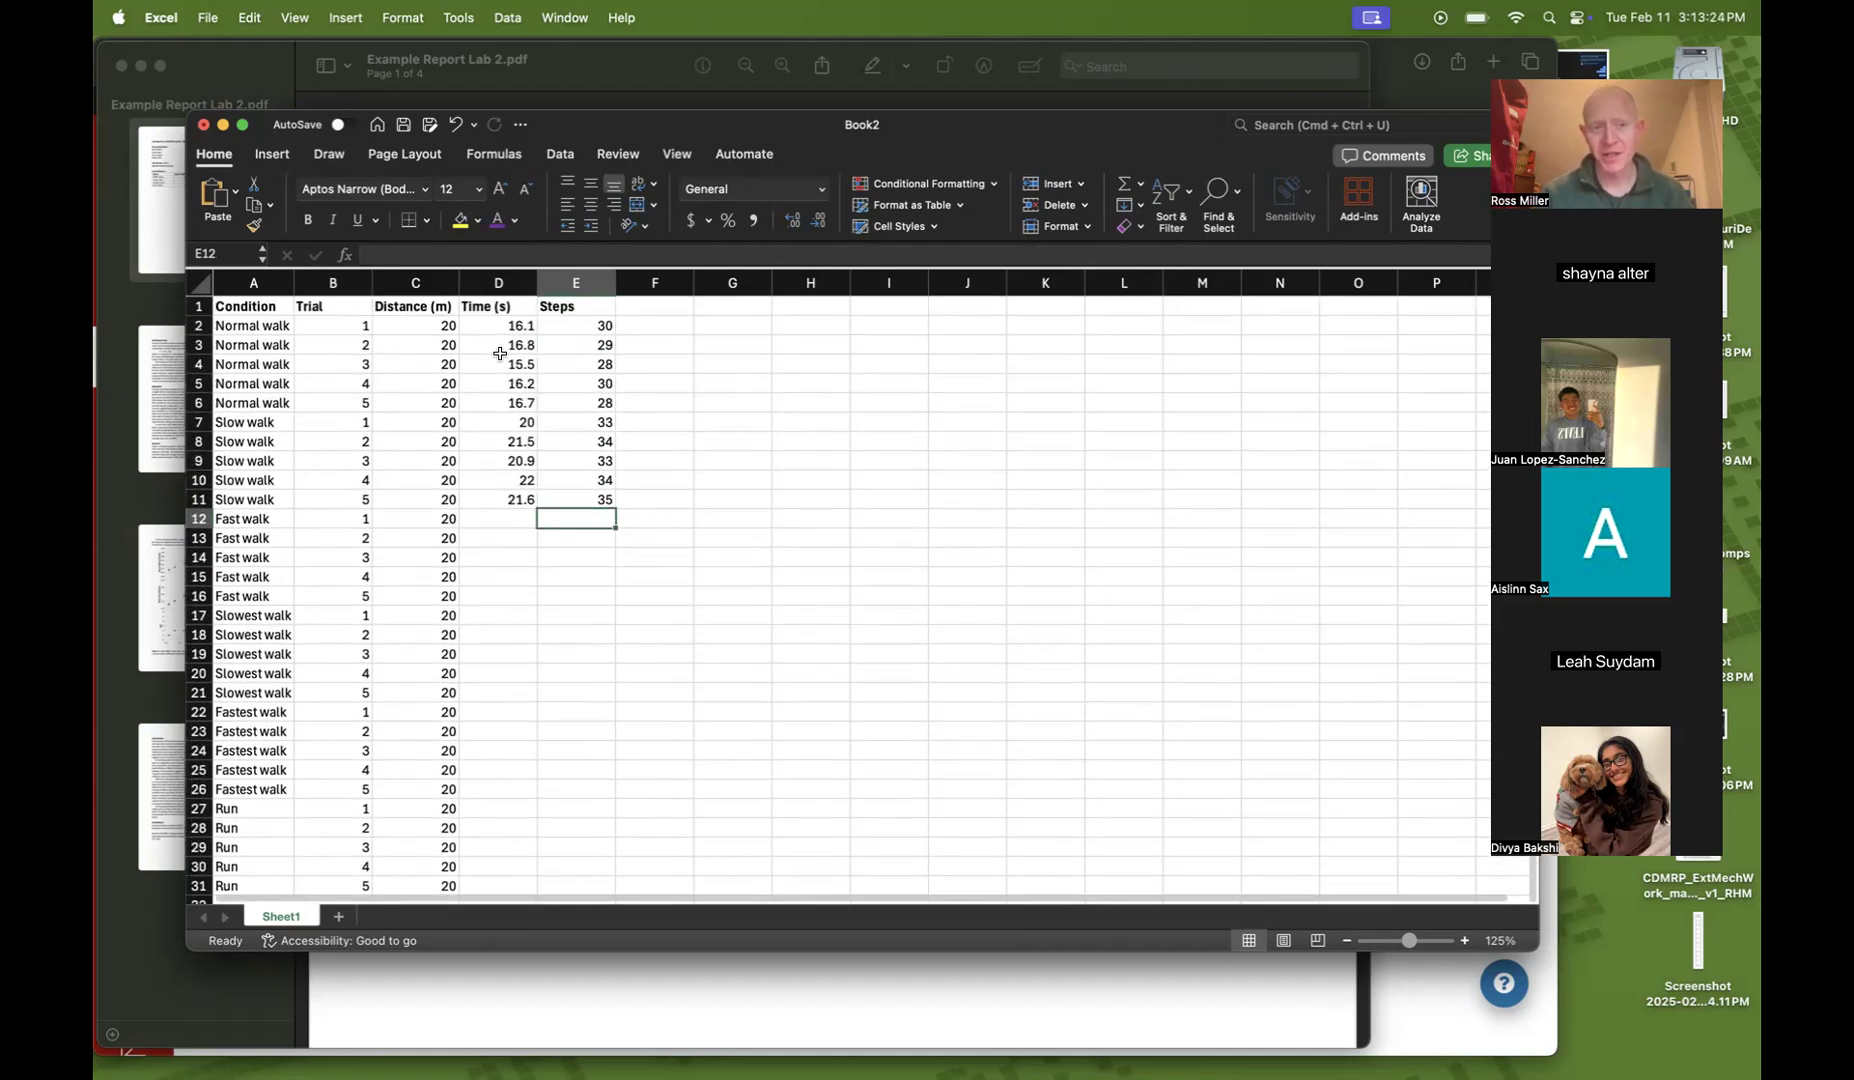
drag(430, 328, 420, 402)
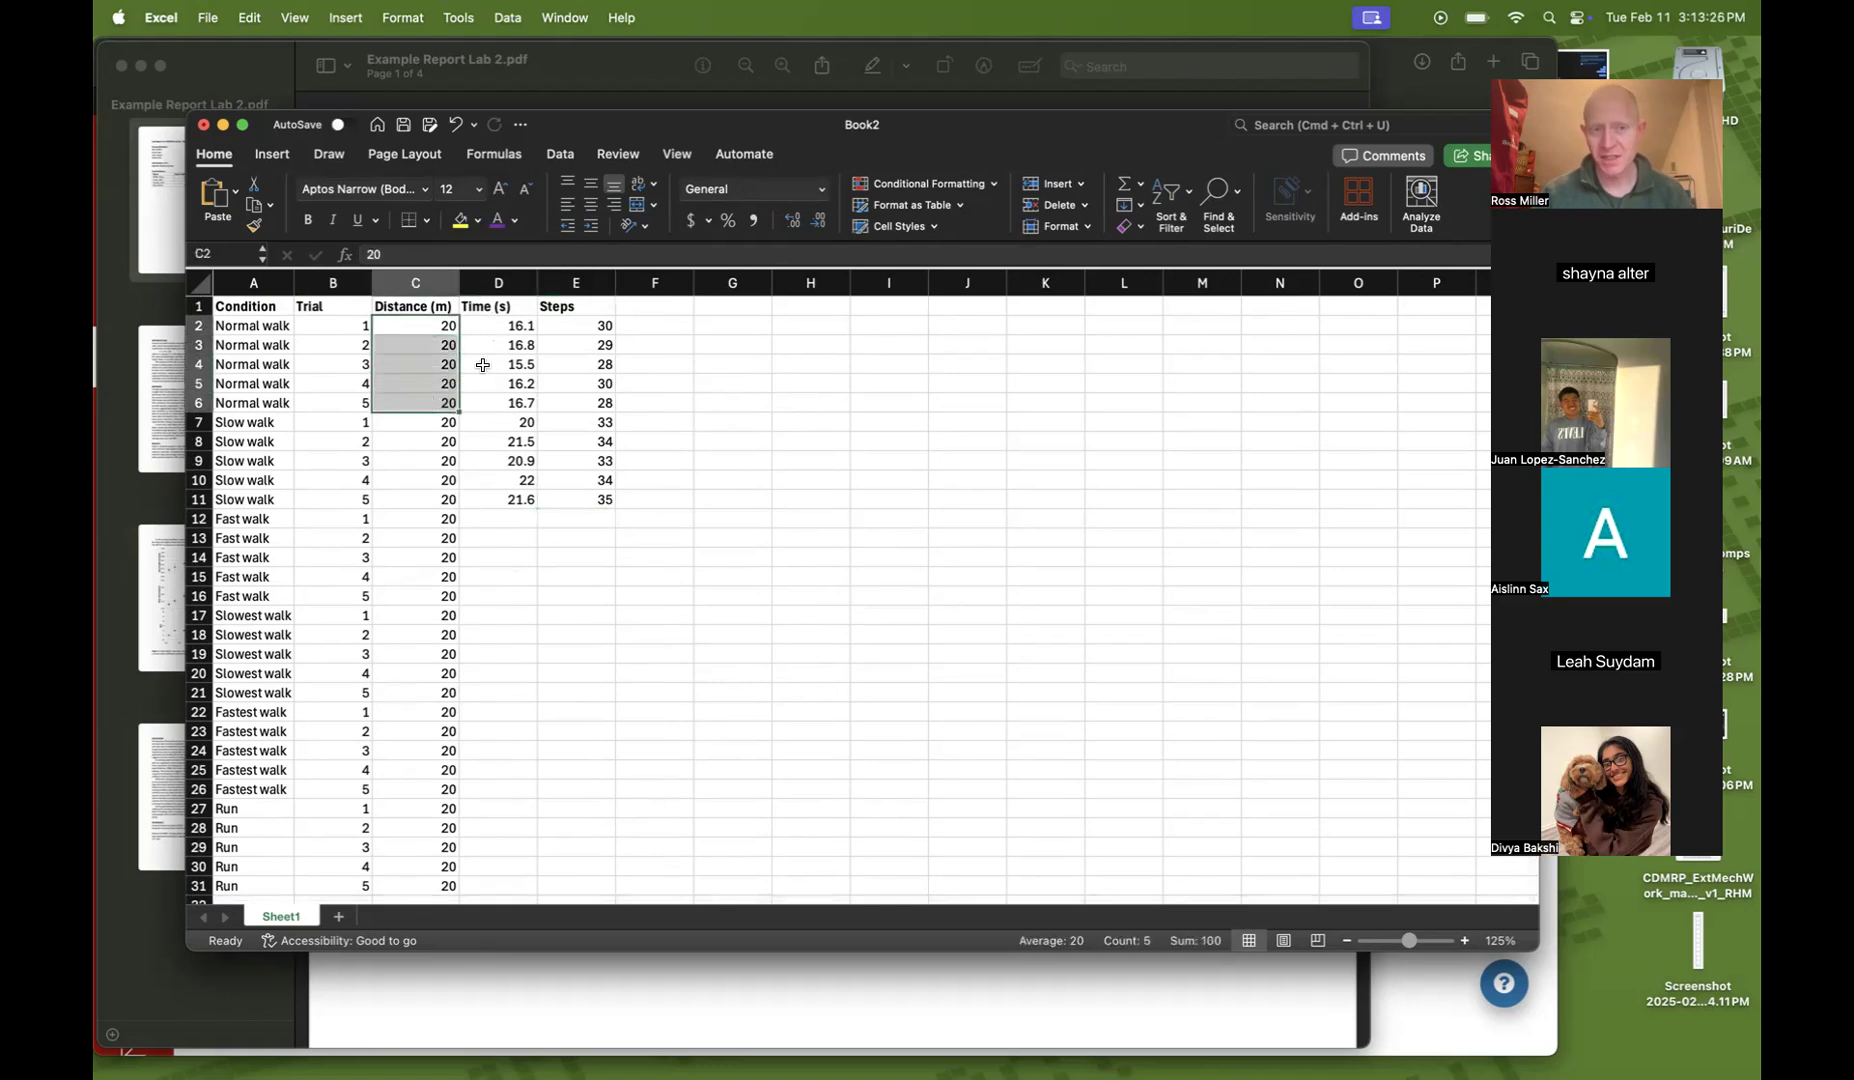
click(426, 650)
drag(490, 328, 490, 408)
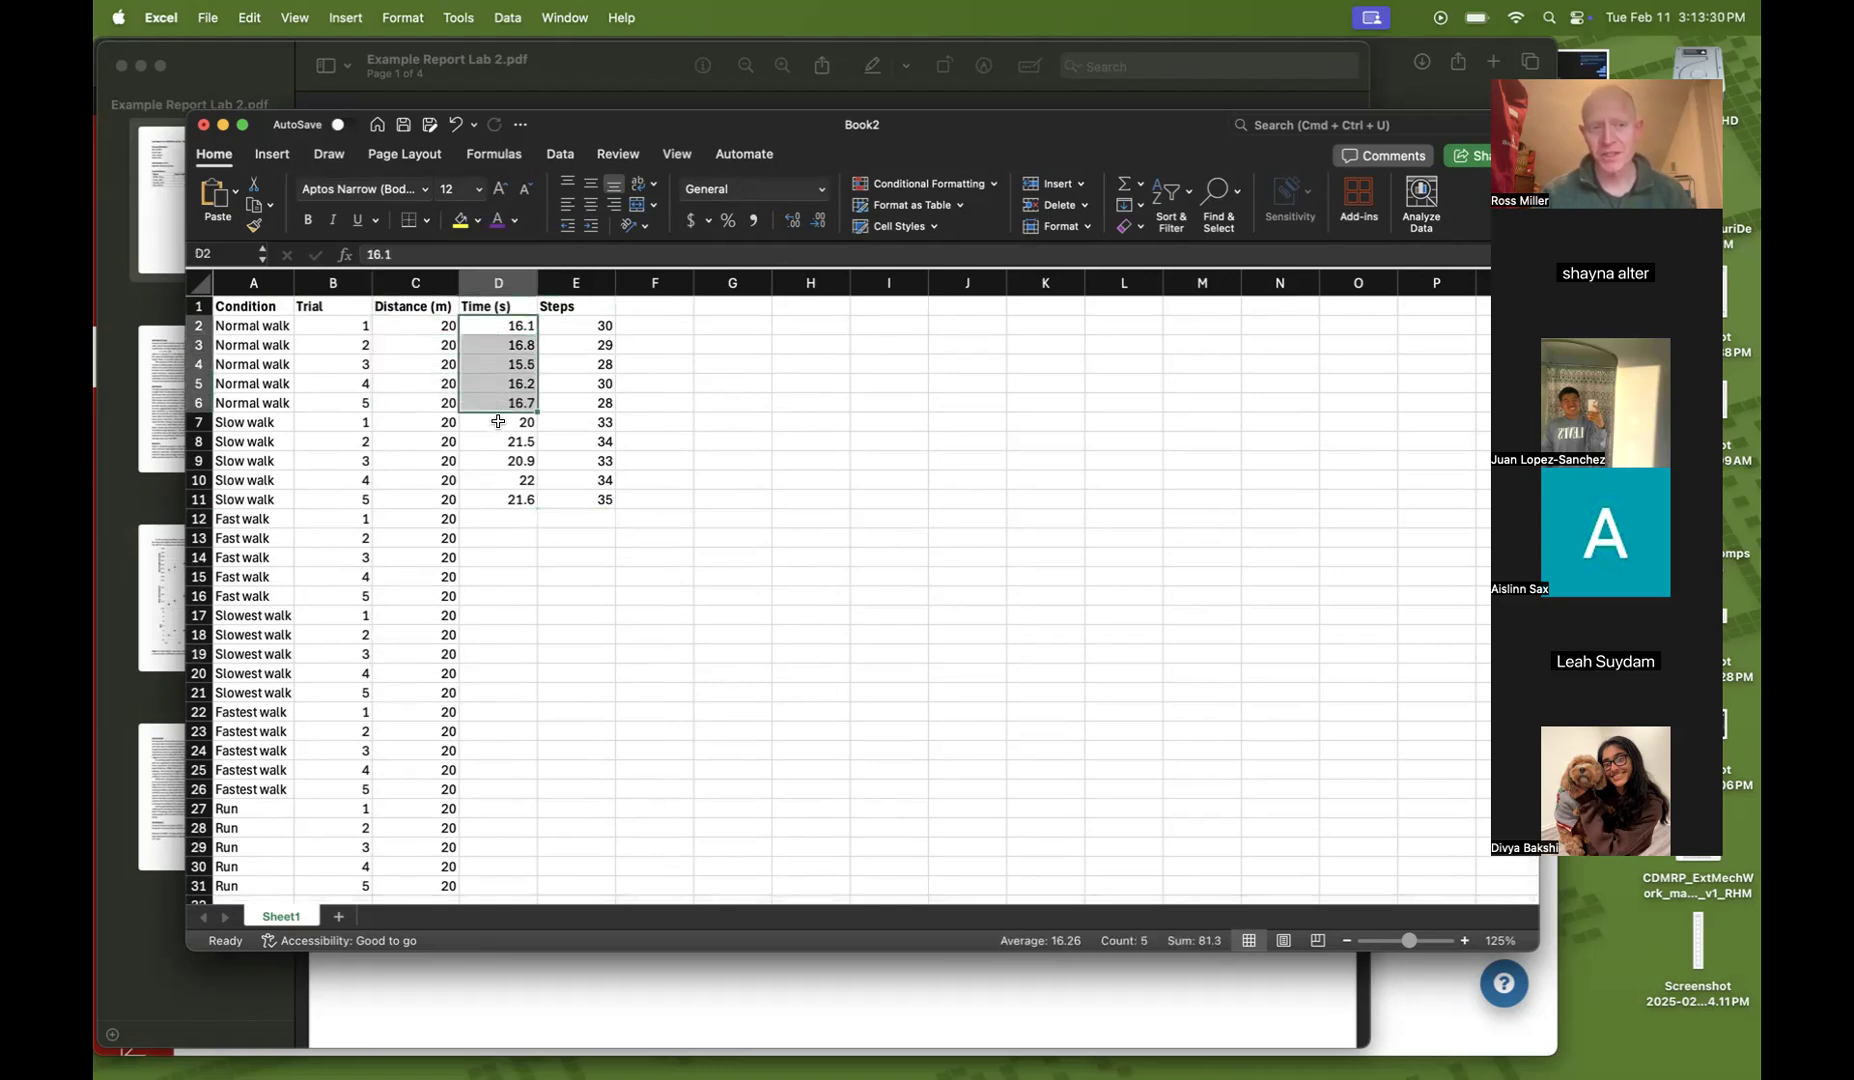
click(498, 421)
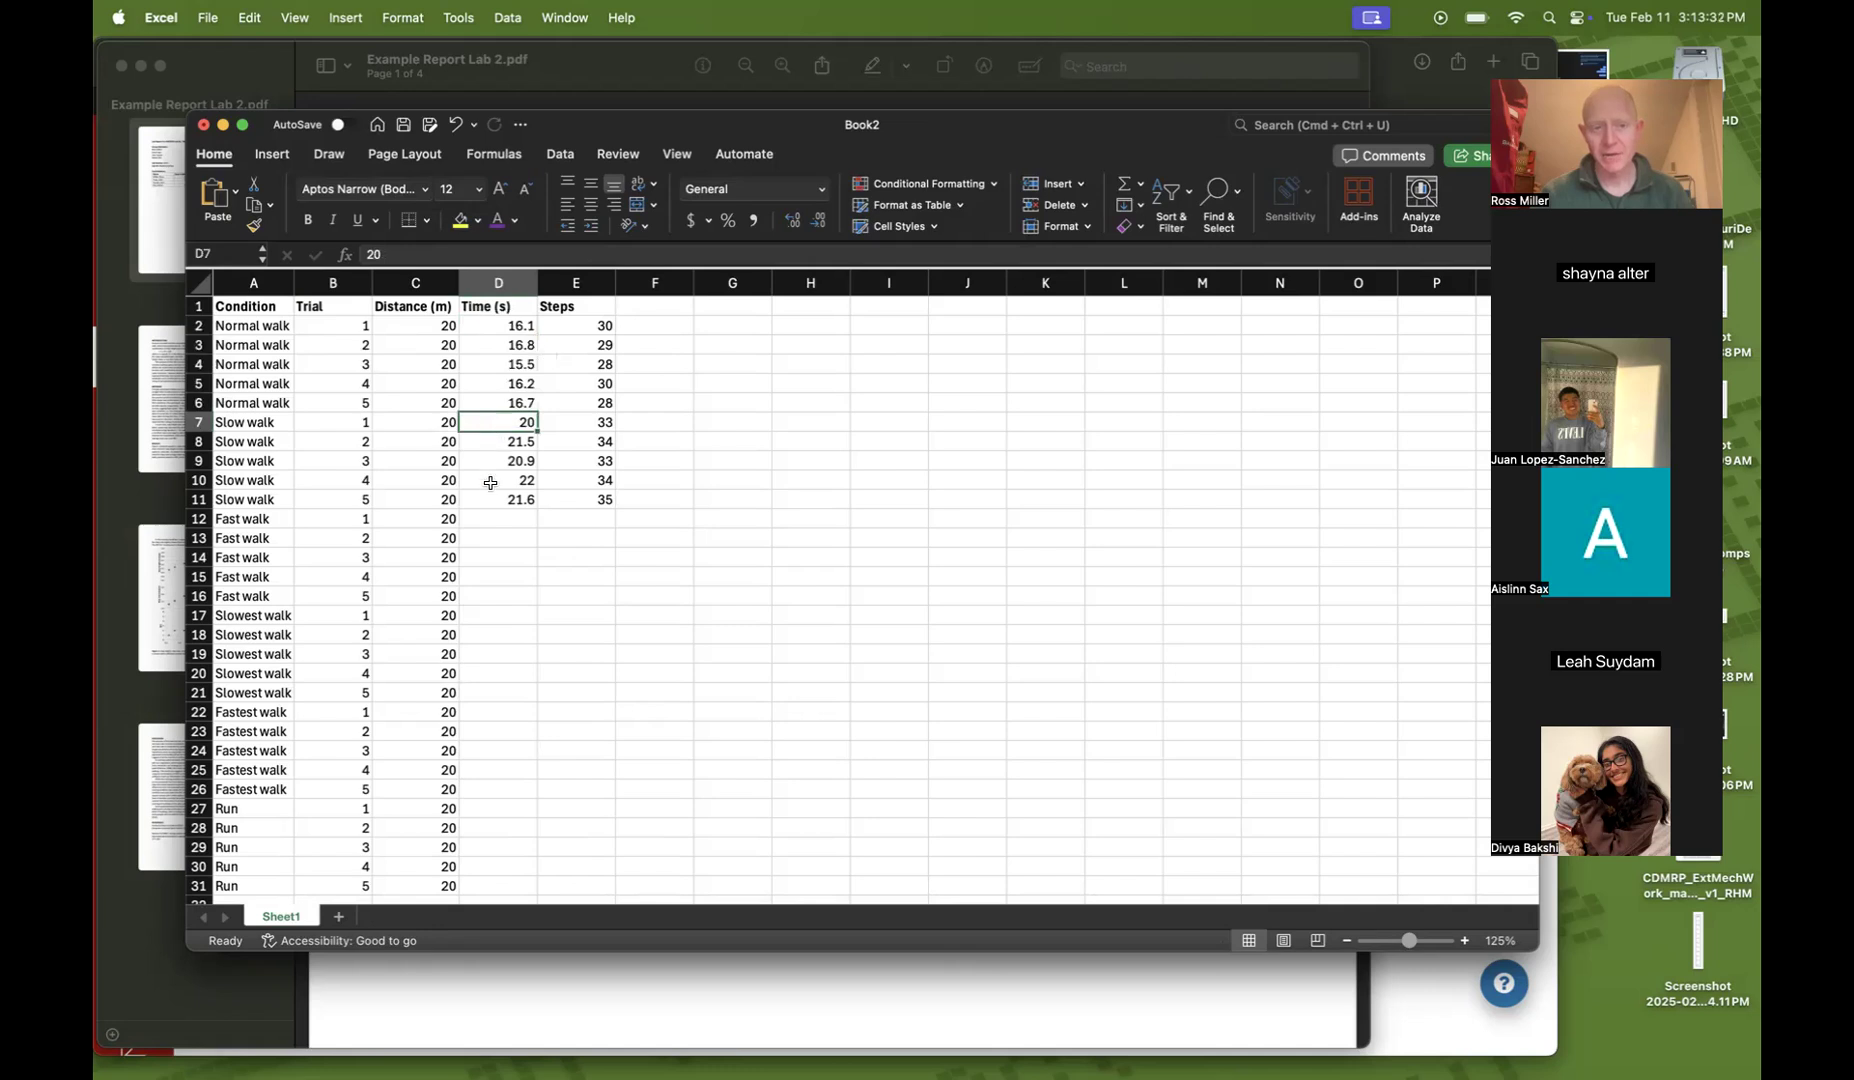
drag(490, 500, 490, 454)
drag(572, 326, 575, 497)
click(588, 570)
scroll(481, 494, down, 1)
scroll(635, 705, up, 2)
scroll(635, 705, down, 1)
click(815, 670)
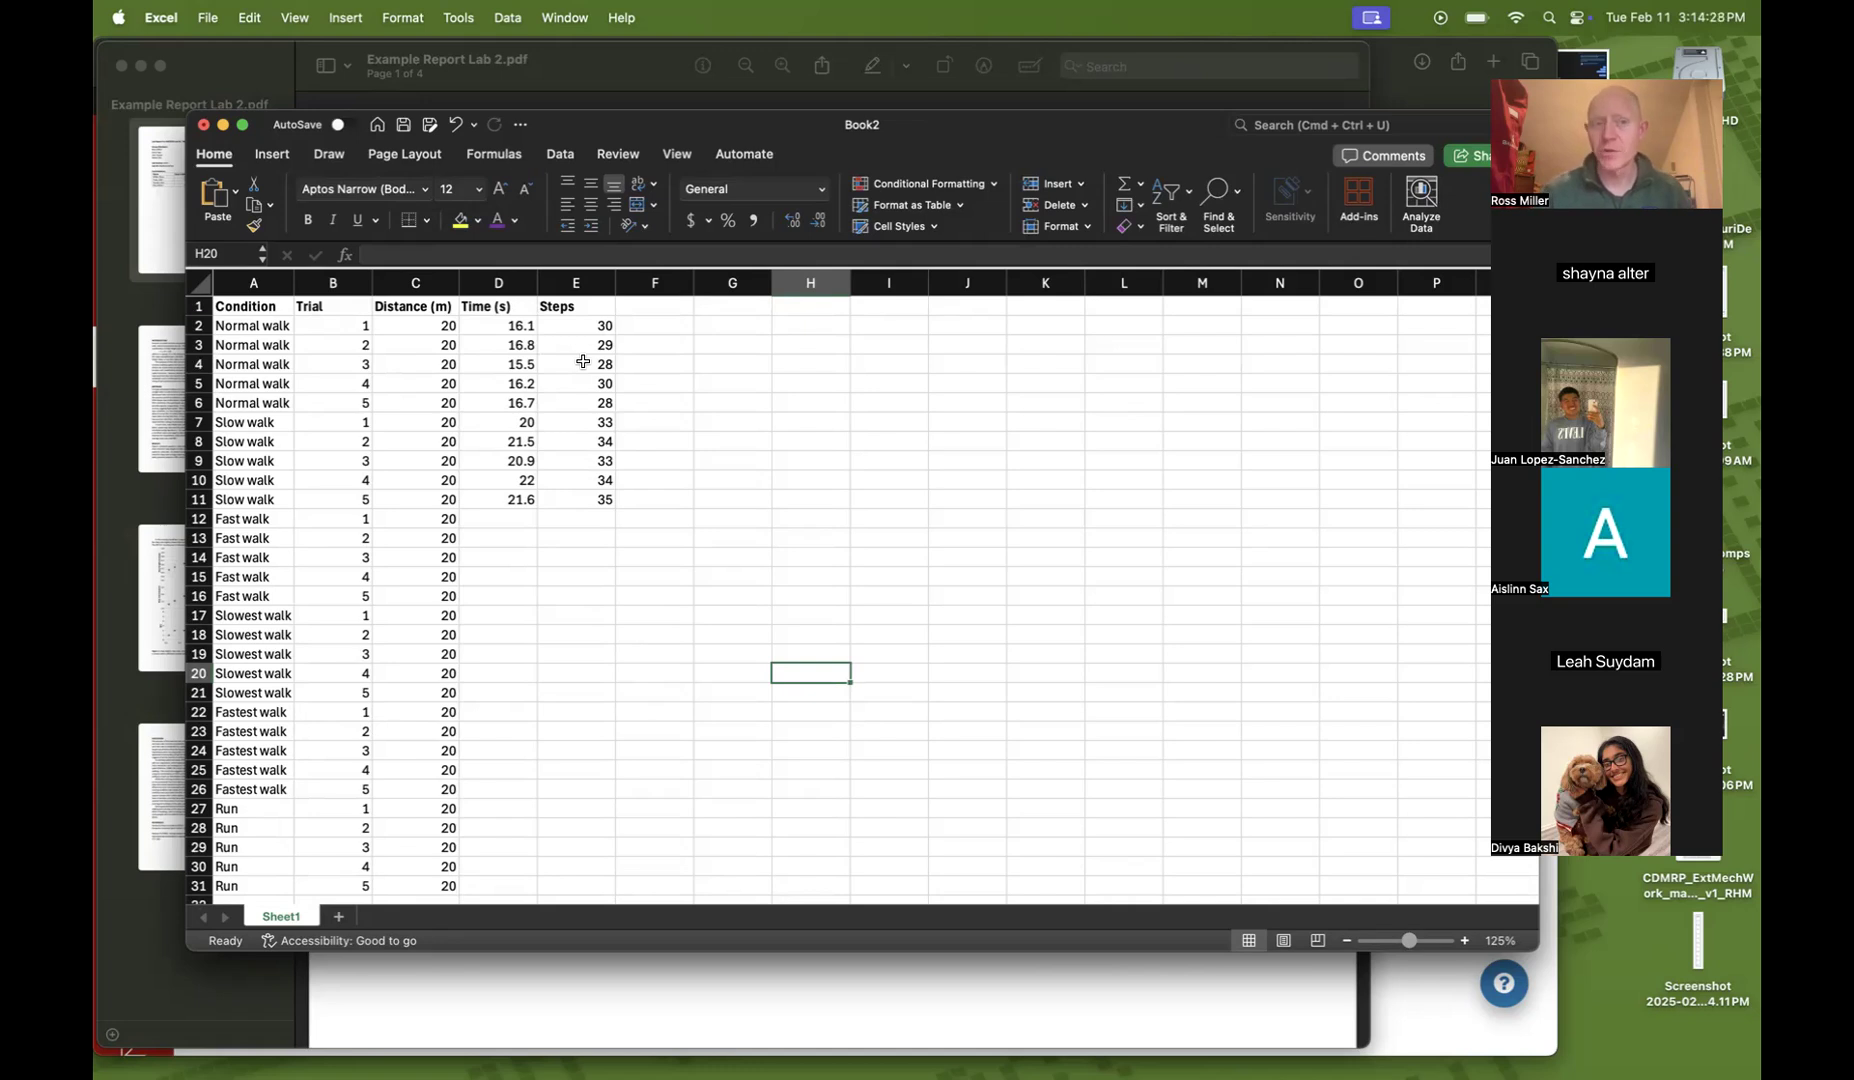
Add the column header Speed (m/s) in cell F1
click(668, 308)
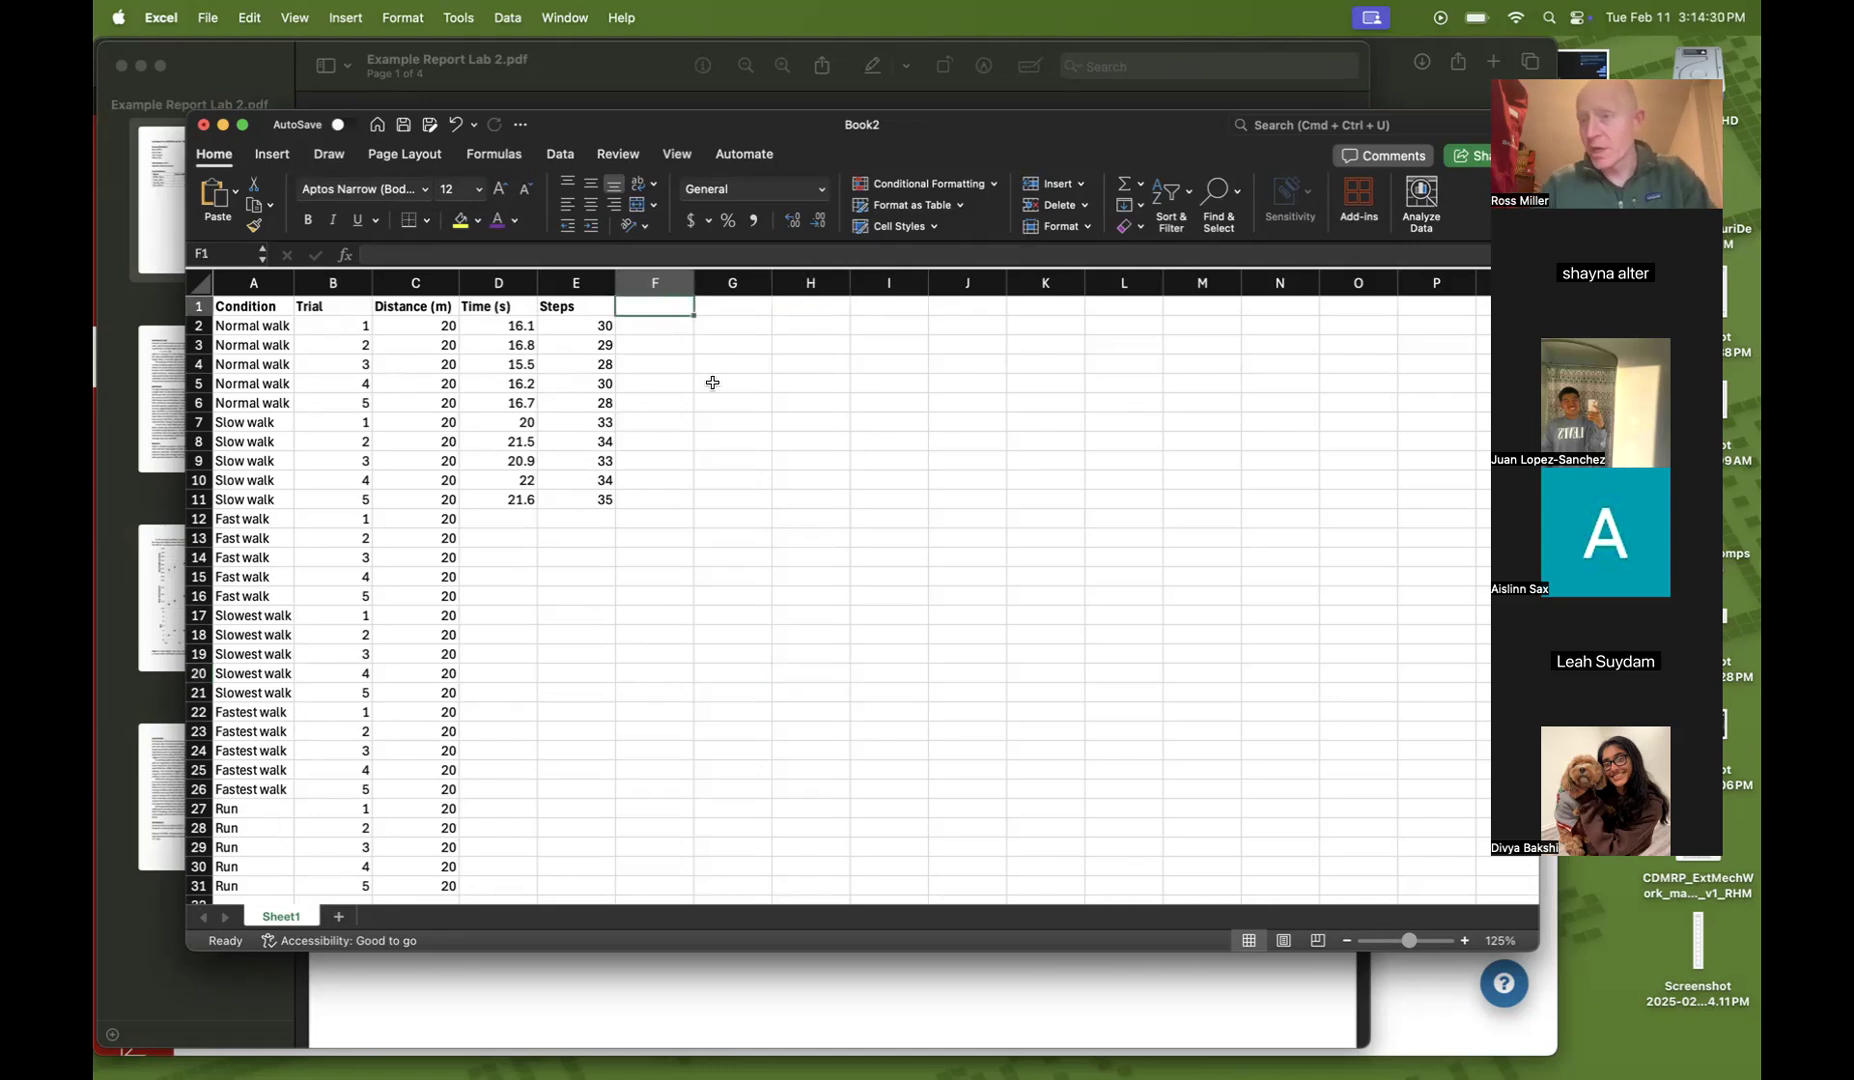
text(Speed (m/s)
key(Return)
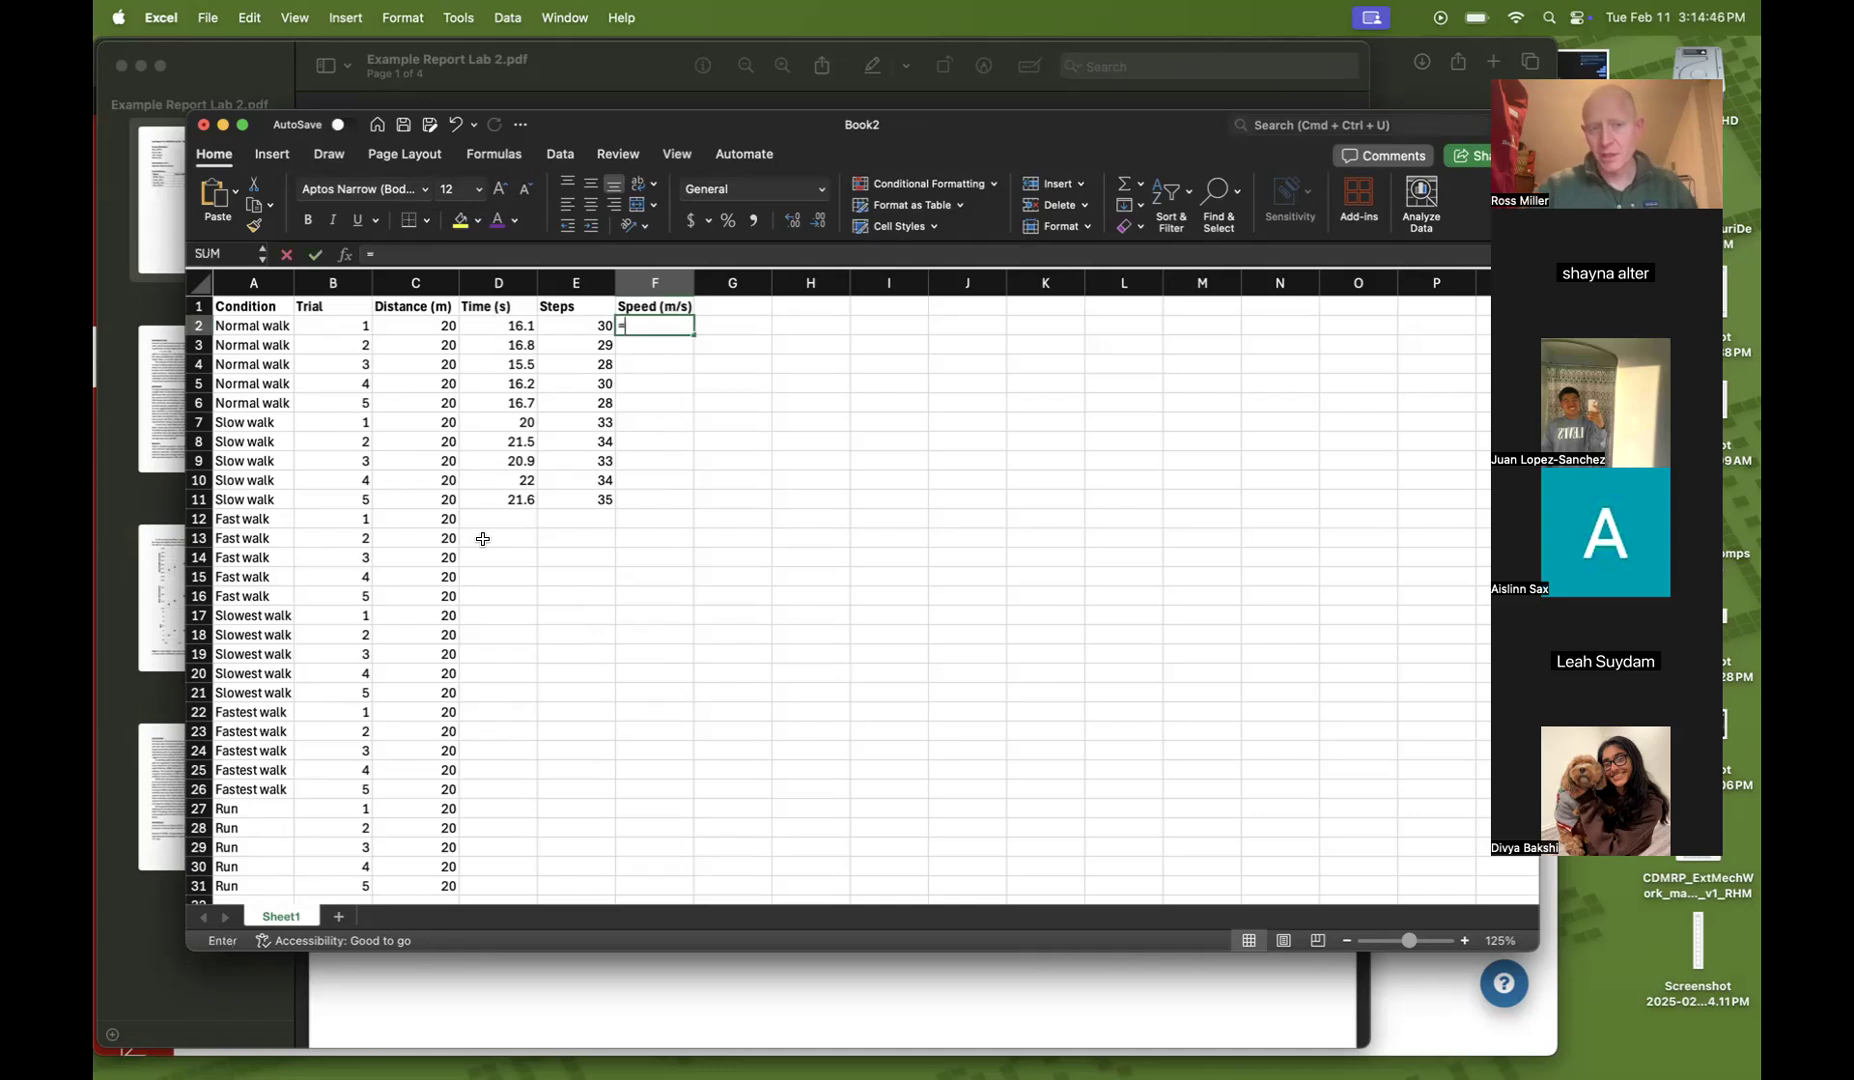
Enter the speed formula =C2/D2 in F2 and fill it down the Speed column to row 31
text(=)
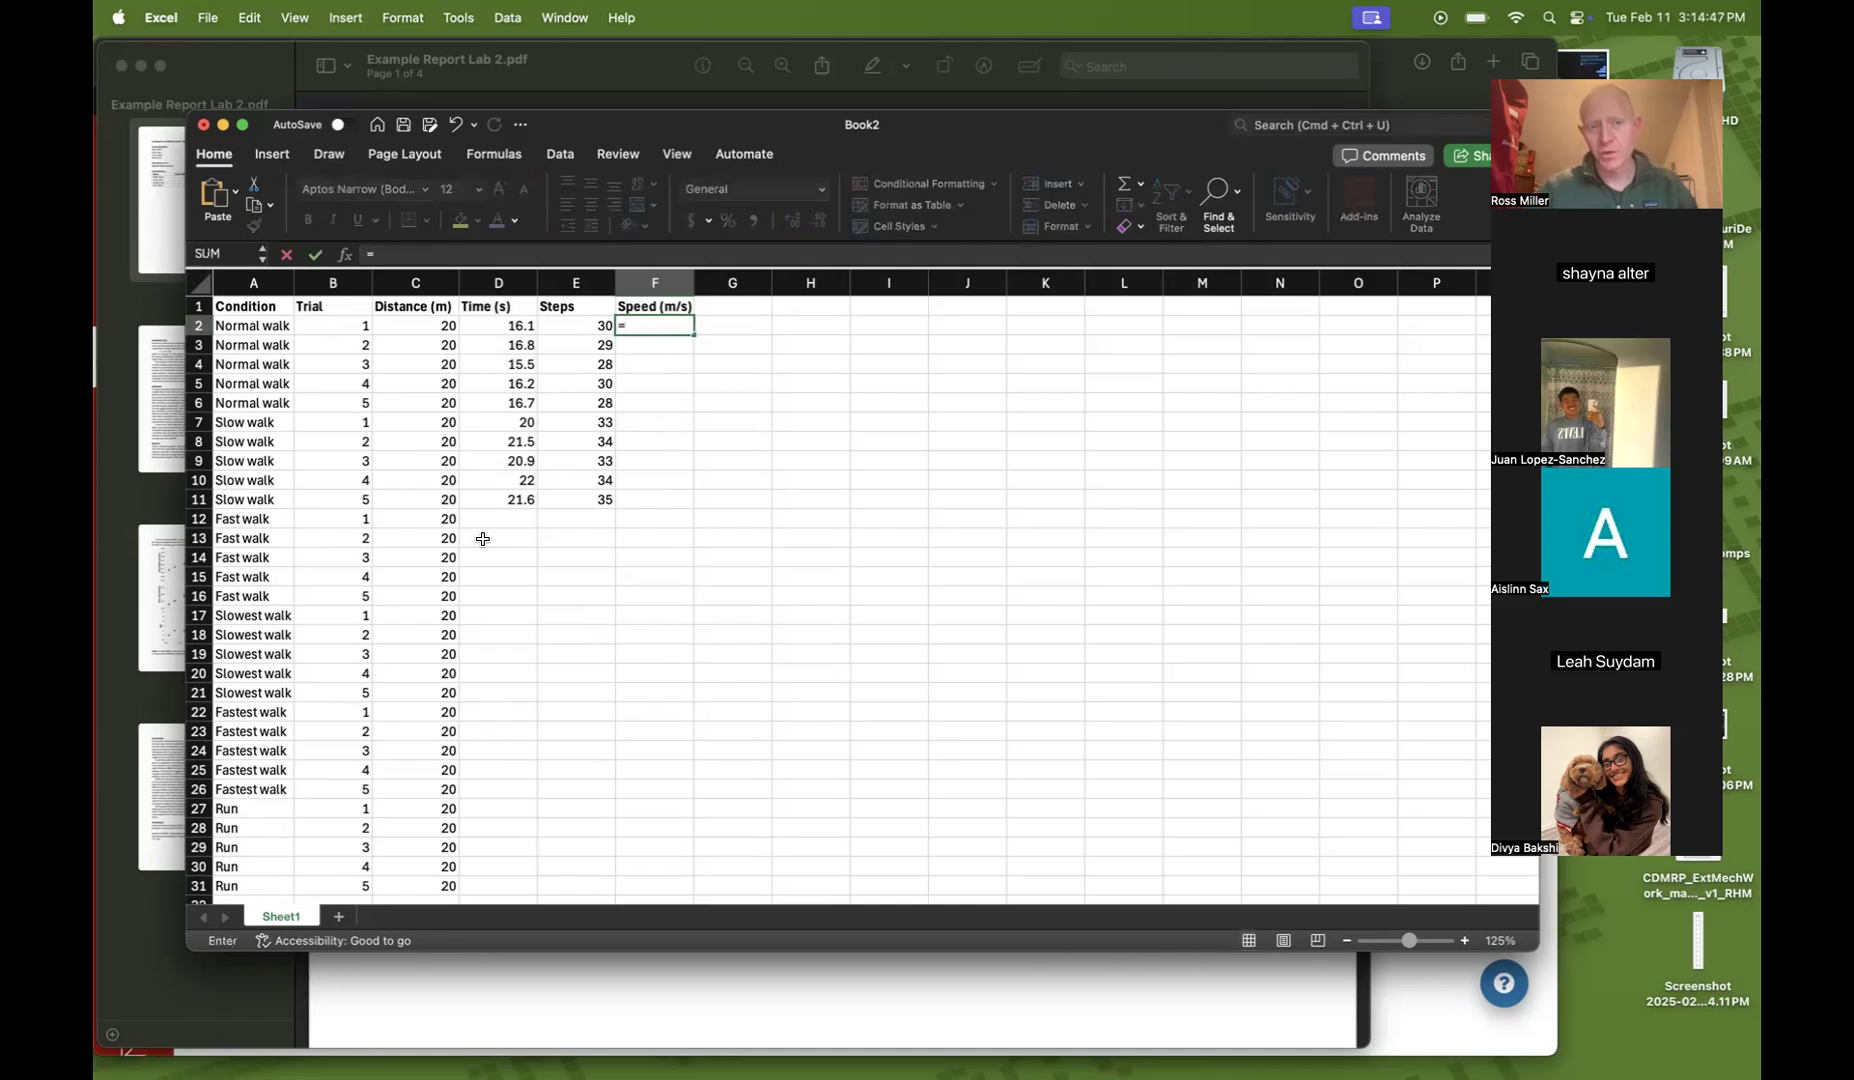
click(411, 326)
text(/)
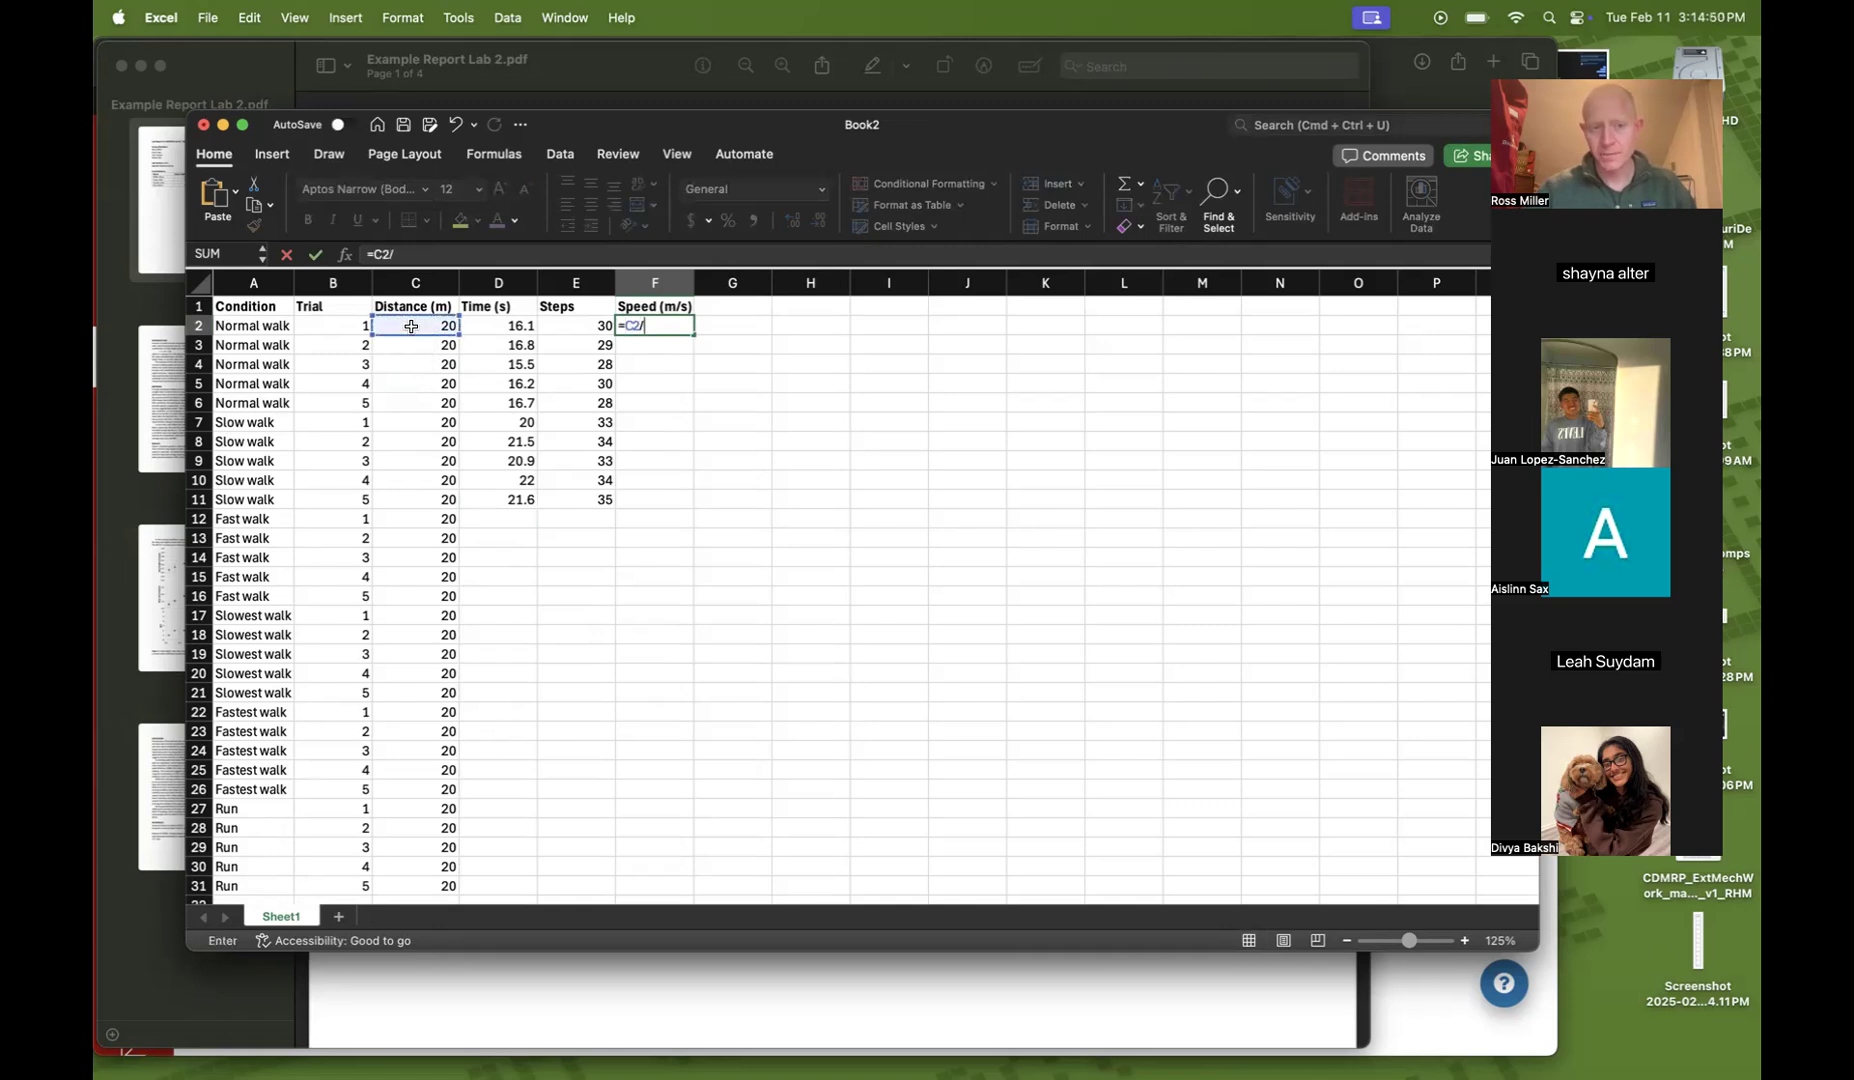
click(488, 326)
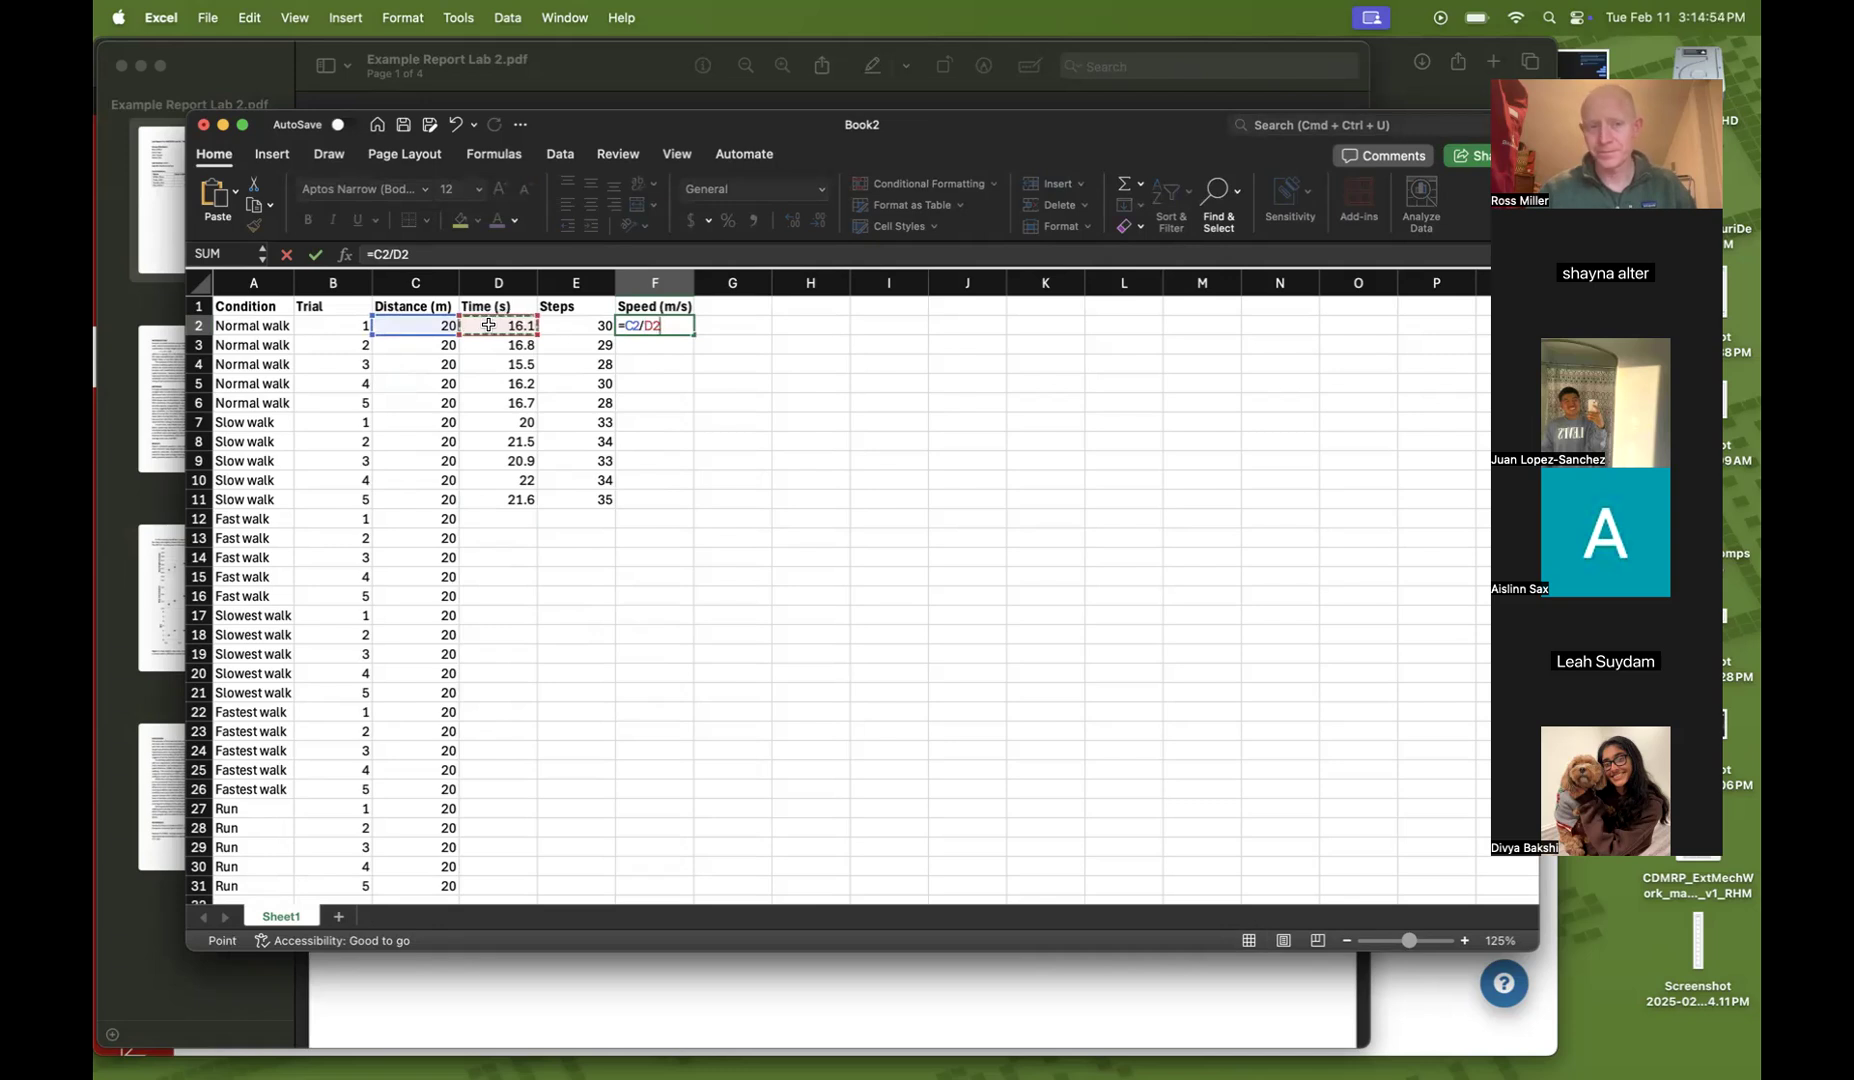
key(Return)
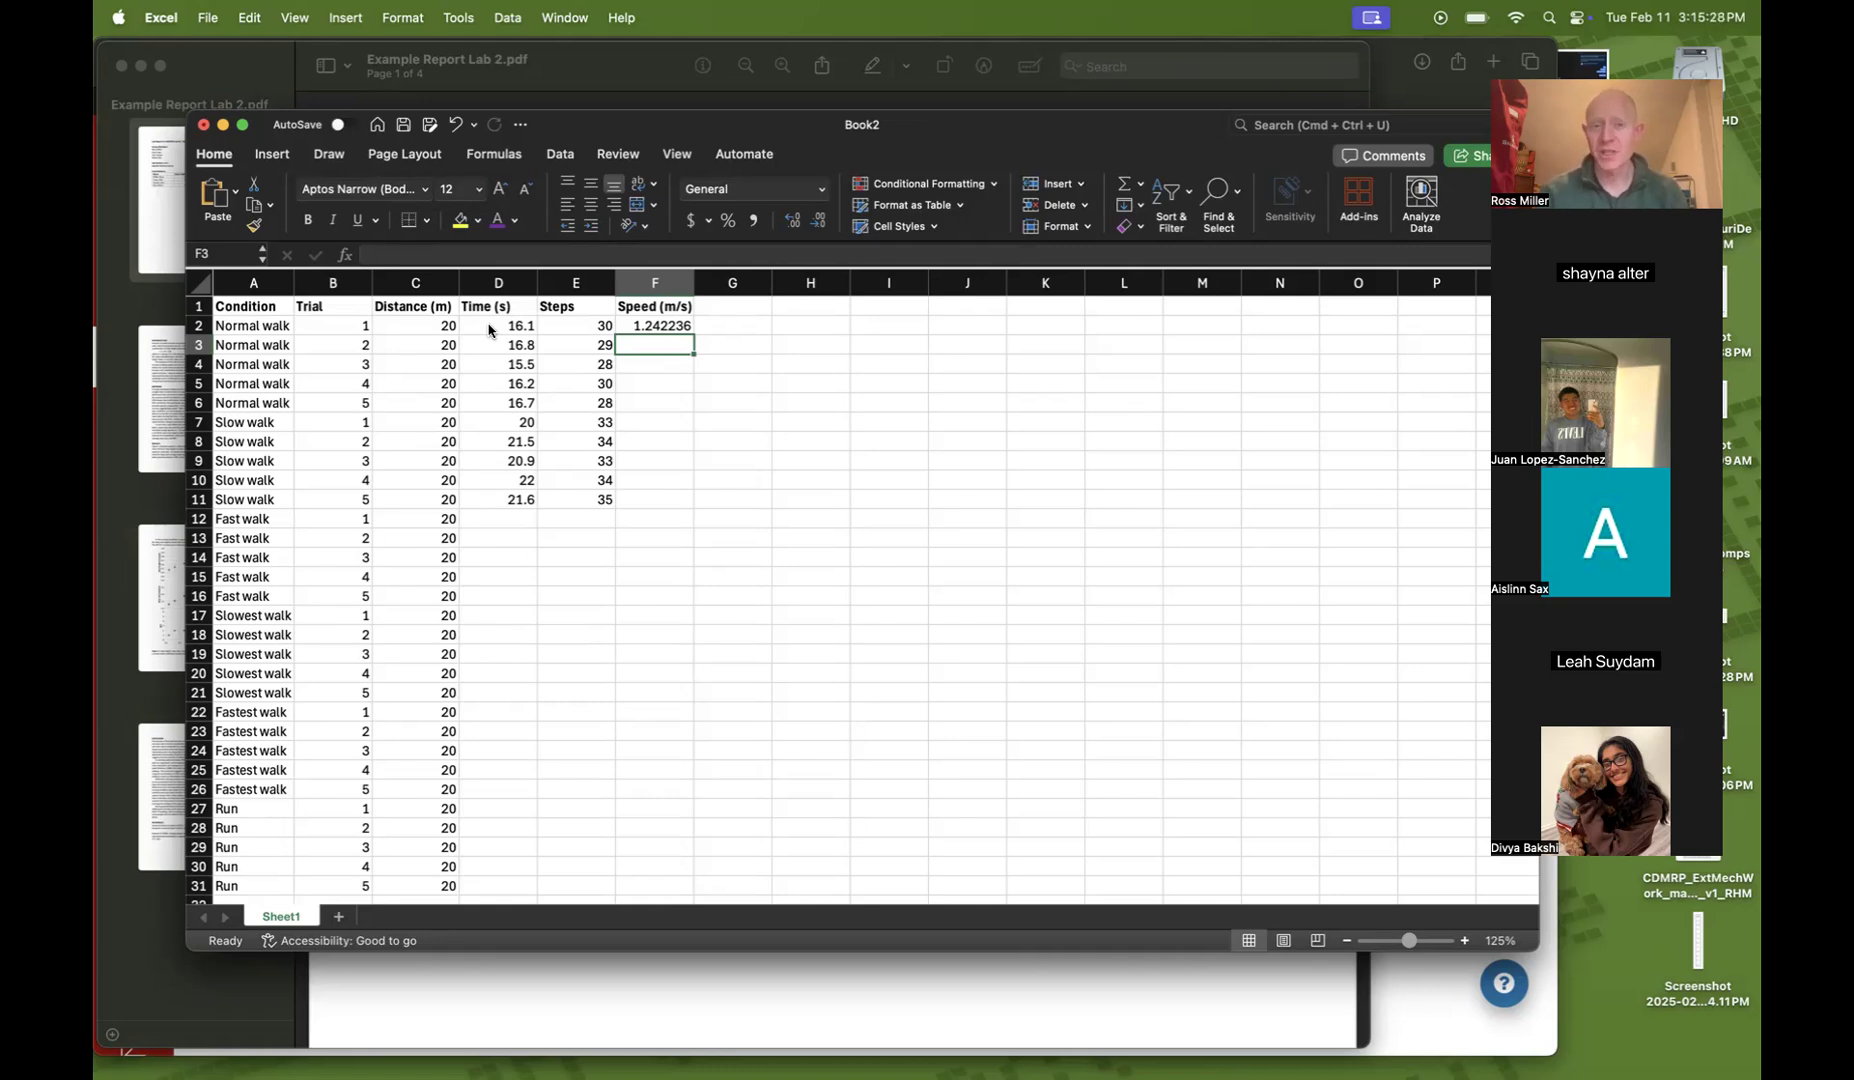
key(Up)
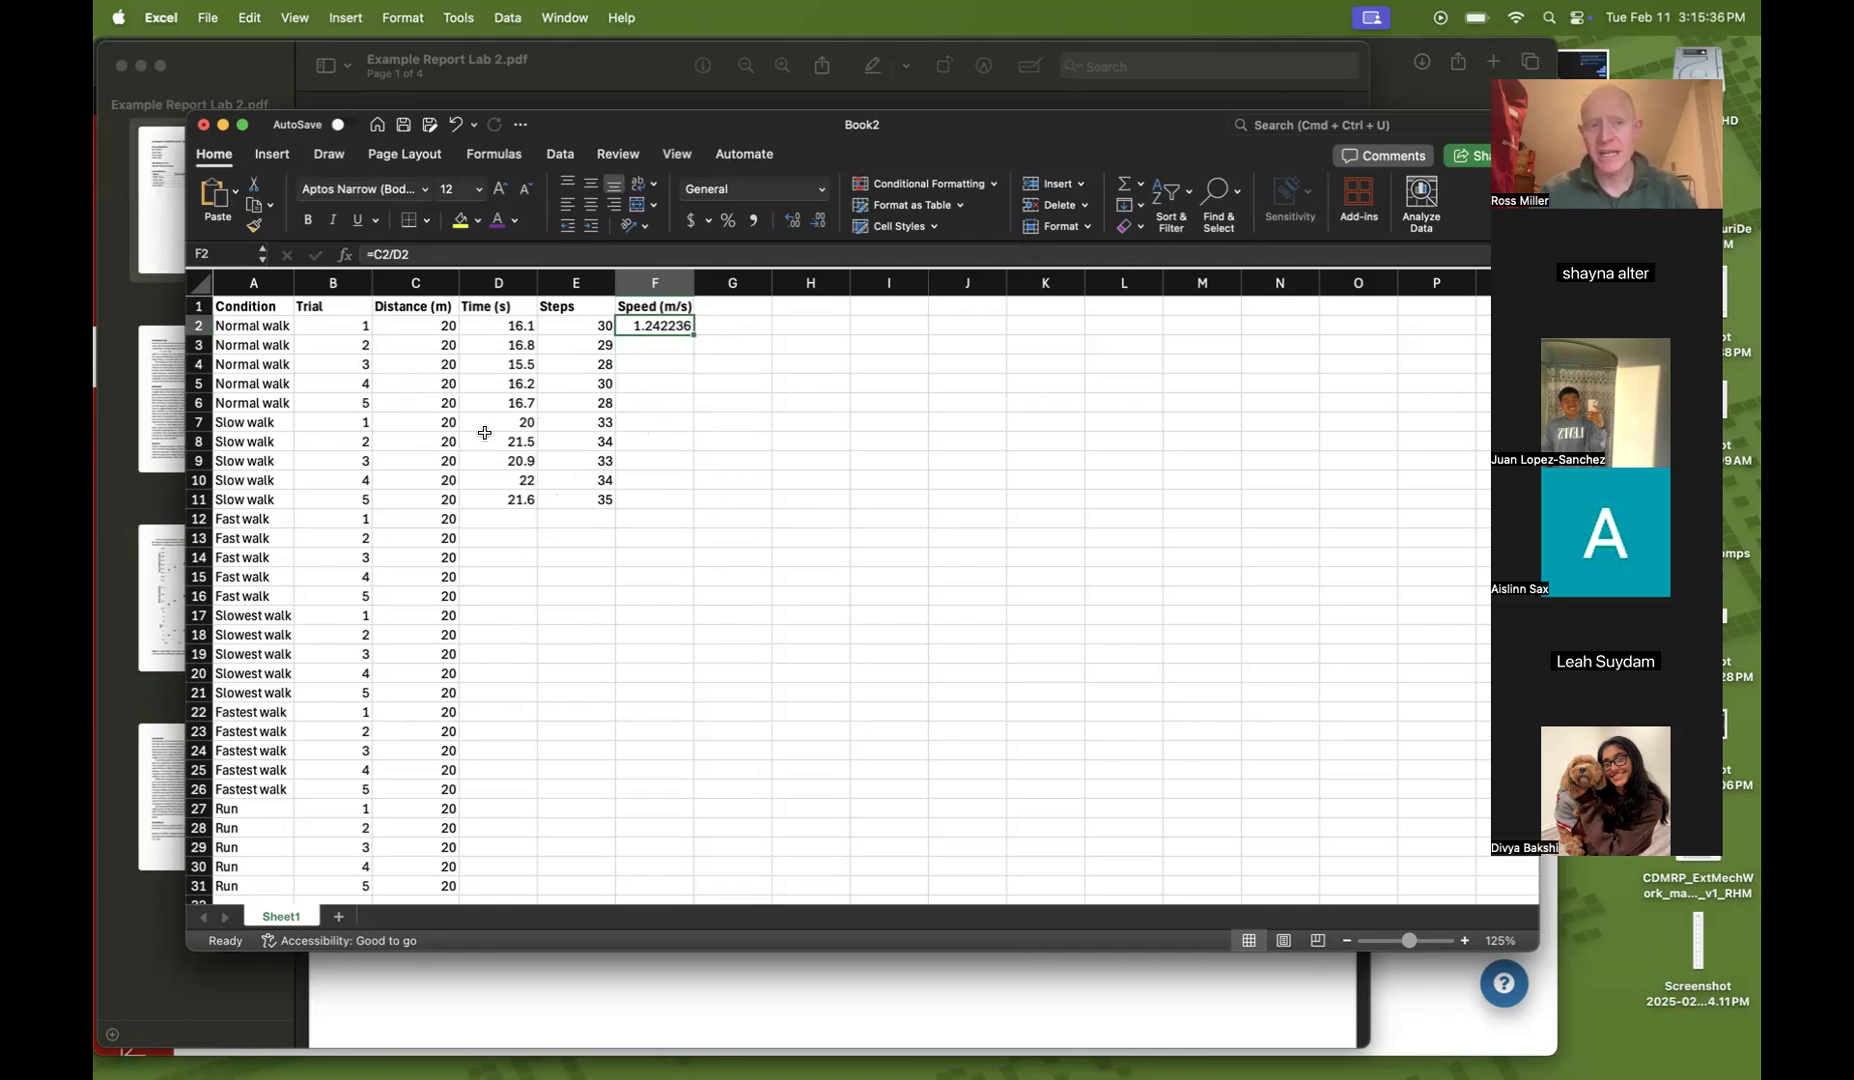
click(408, 326)
key(Right)
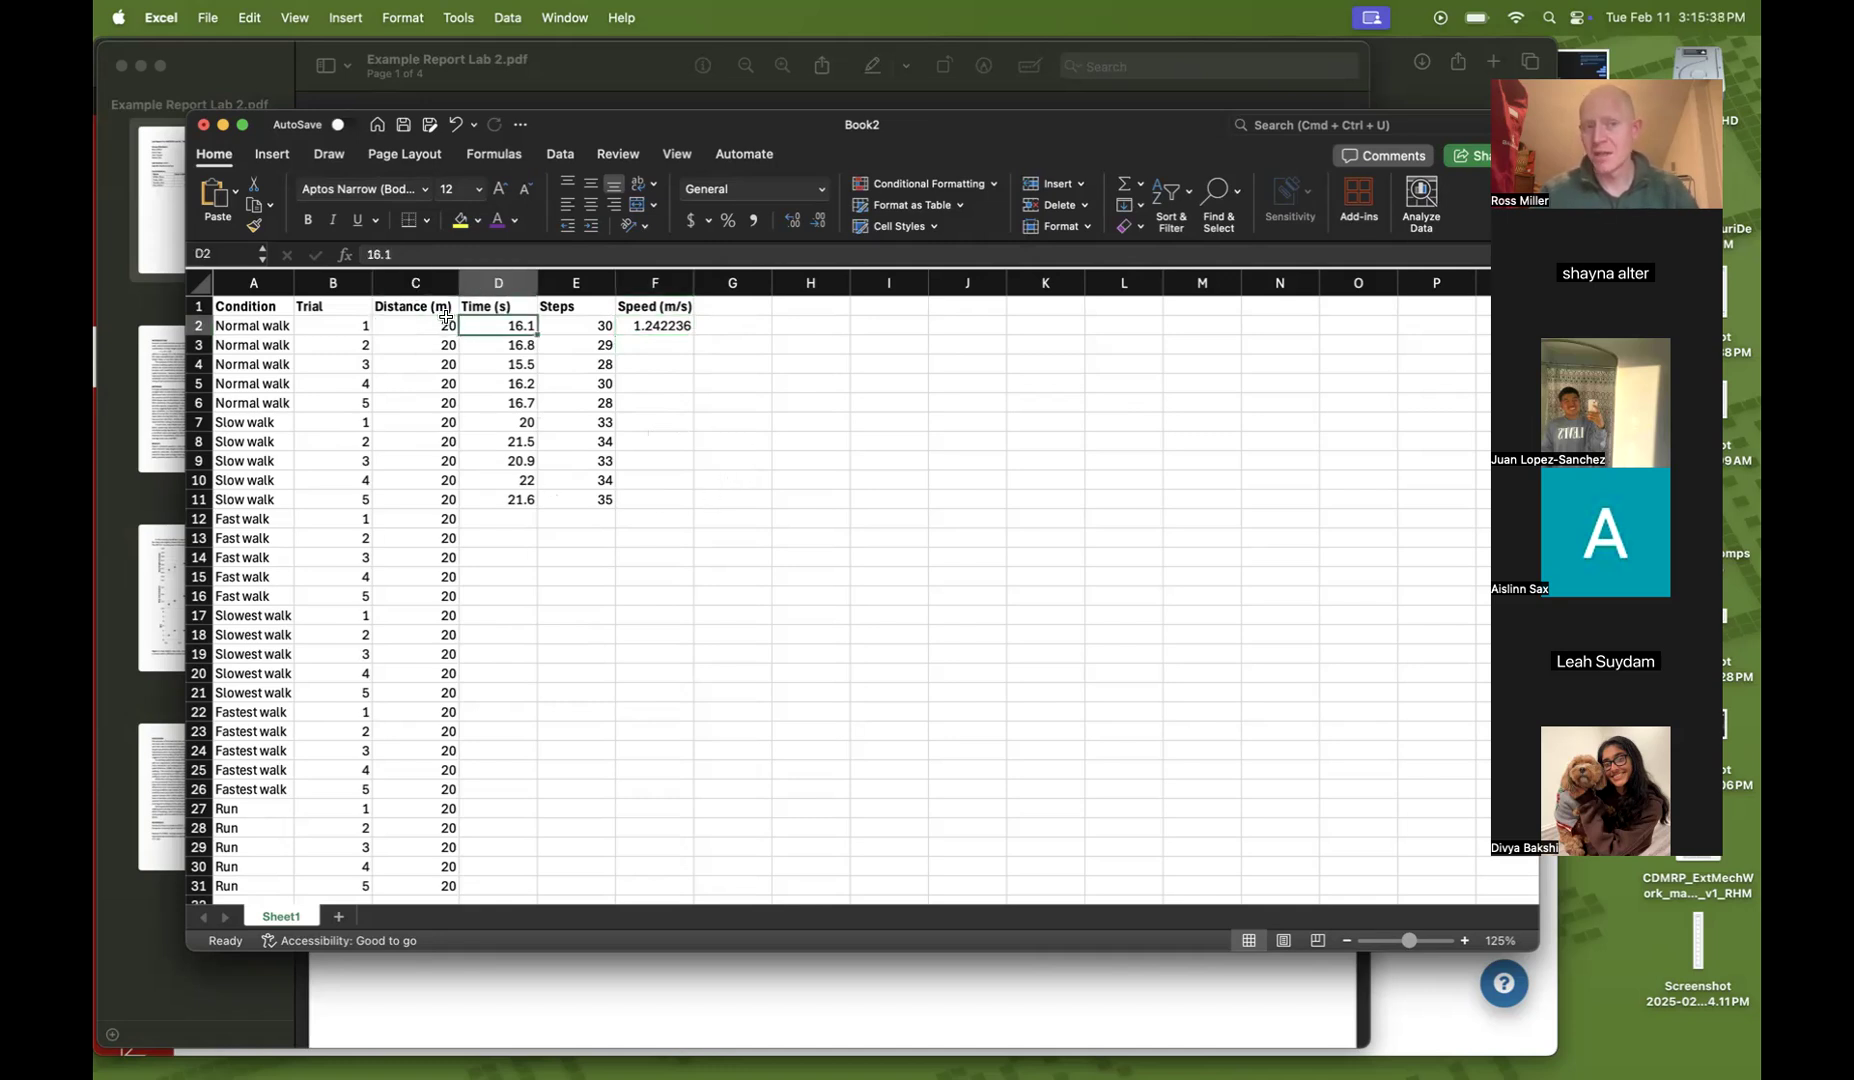
key(Right)
key(Right)
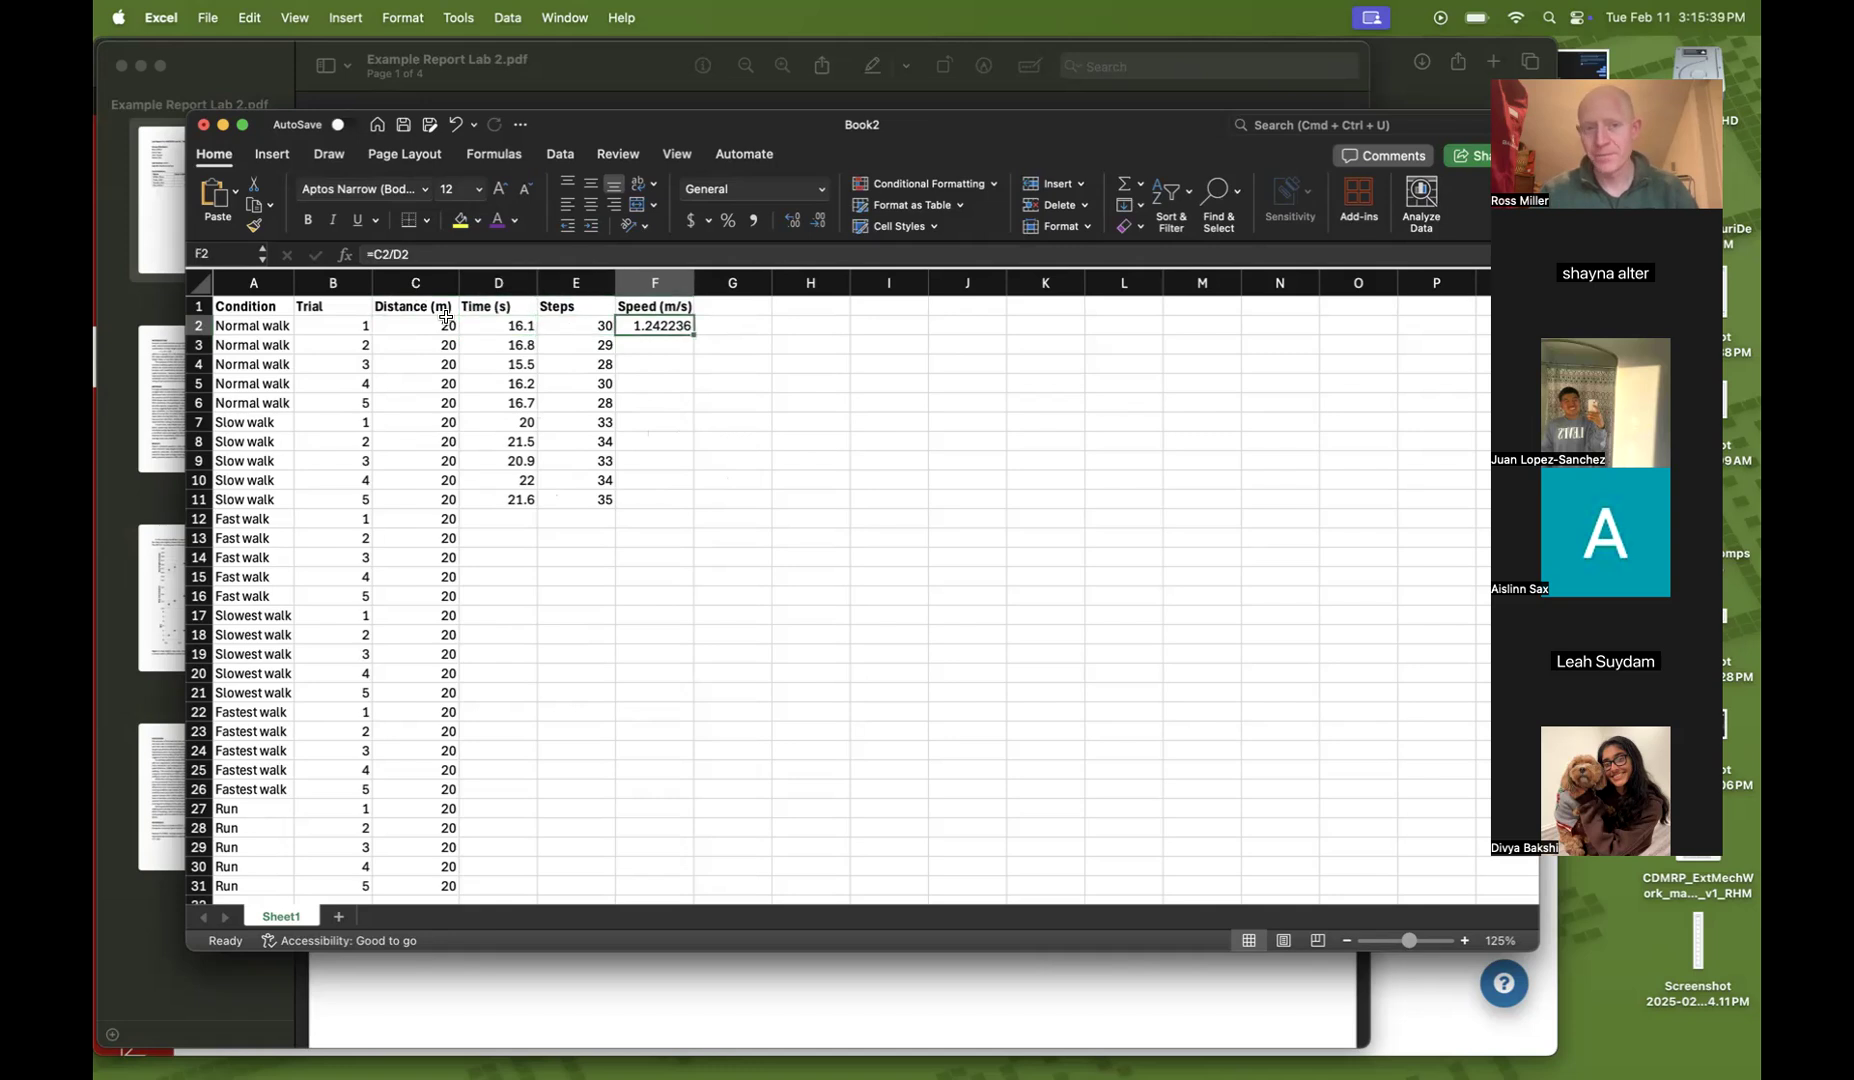
double_click(692, 333)
click(776, 400)
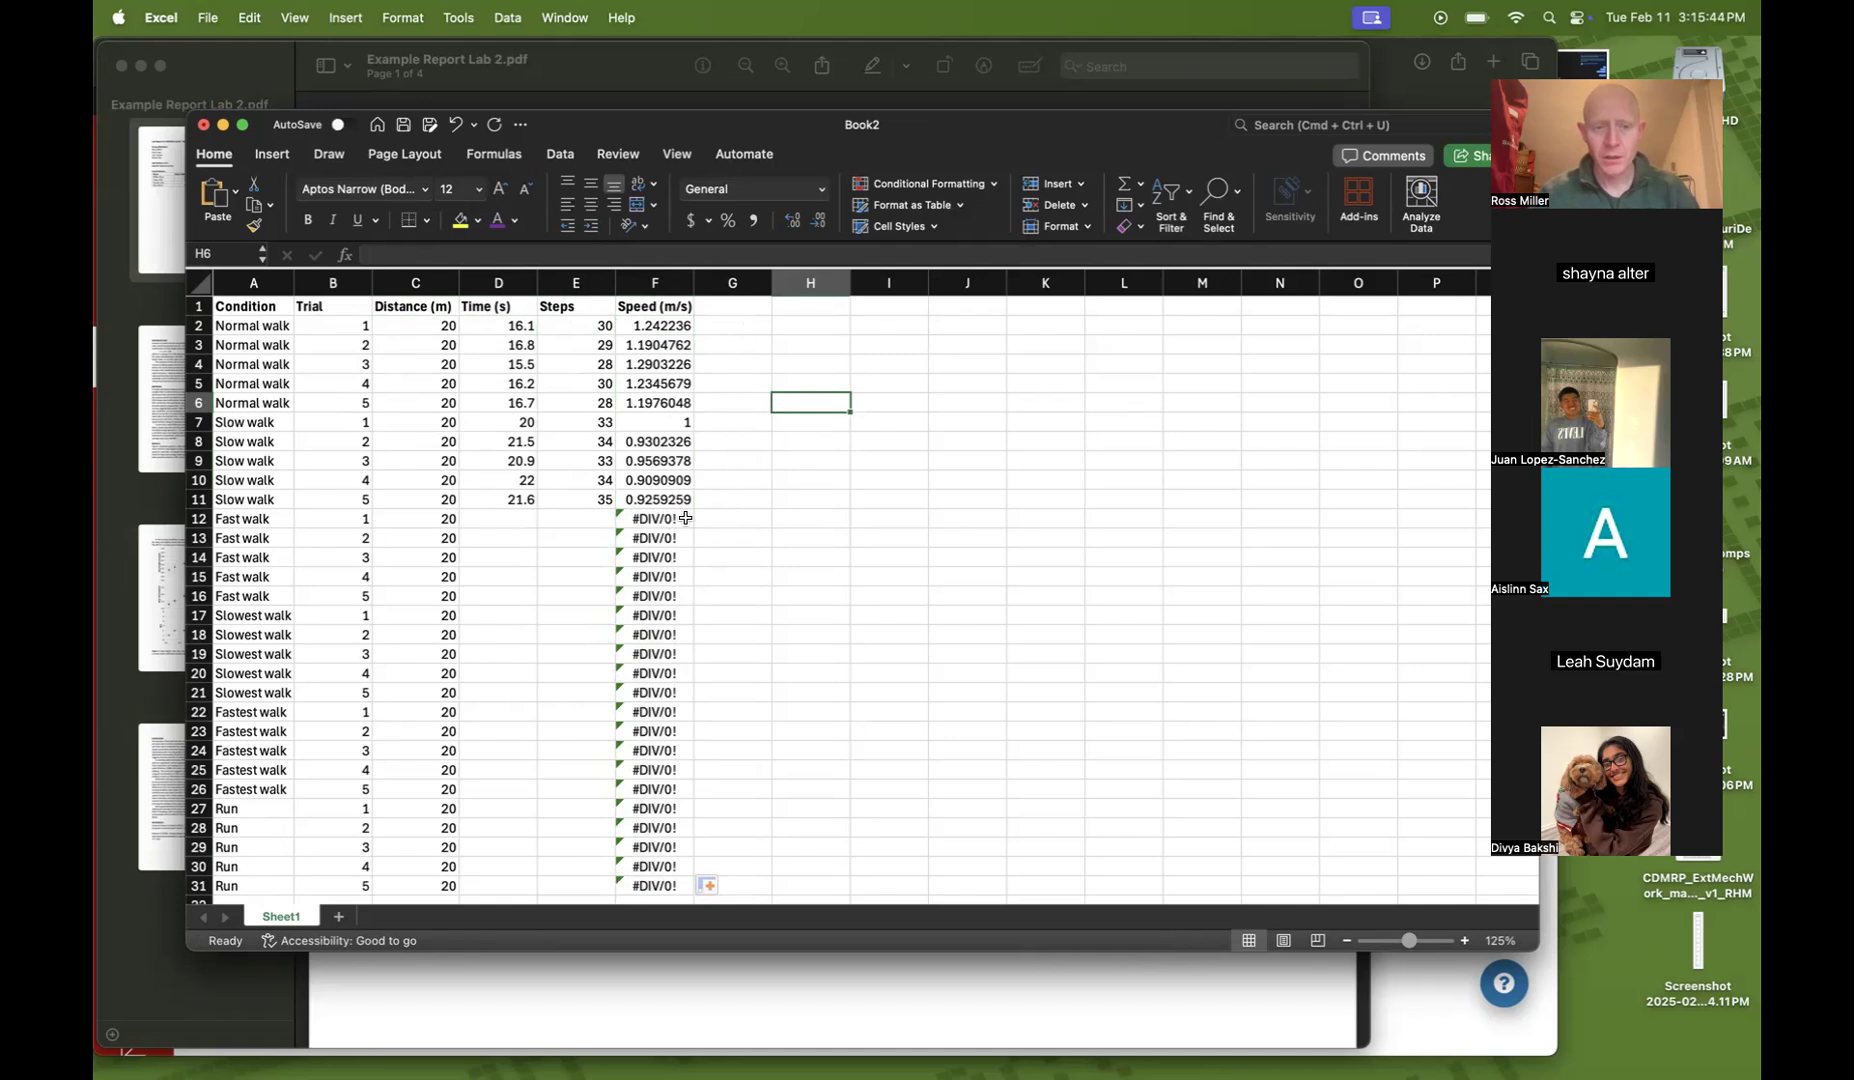
Add the column header Step rate (Hz) in cell G1
click(732, 305)
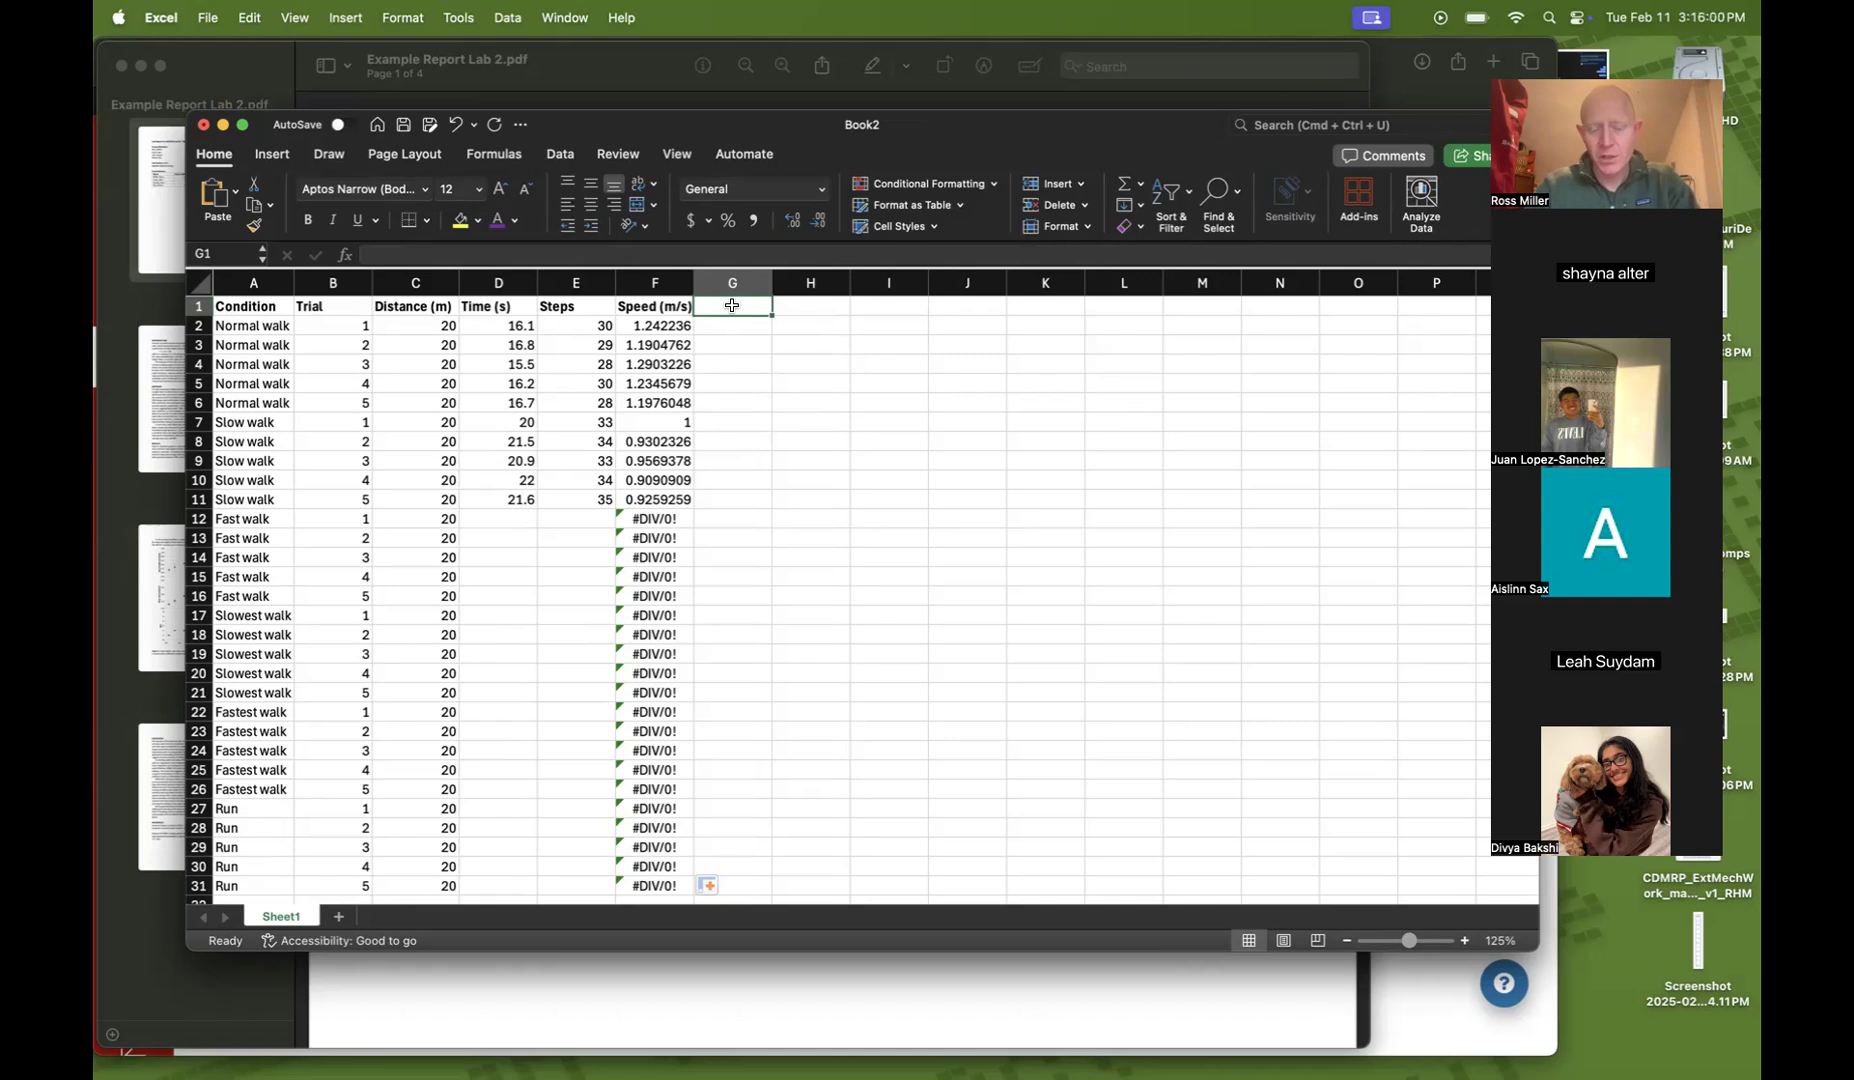
text(Step rat)
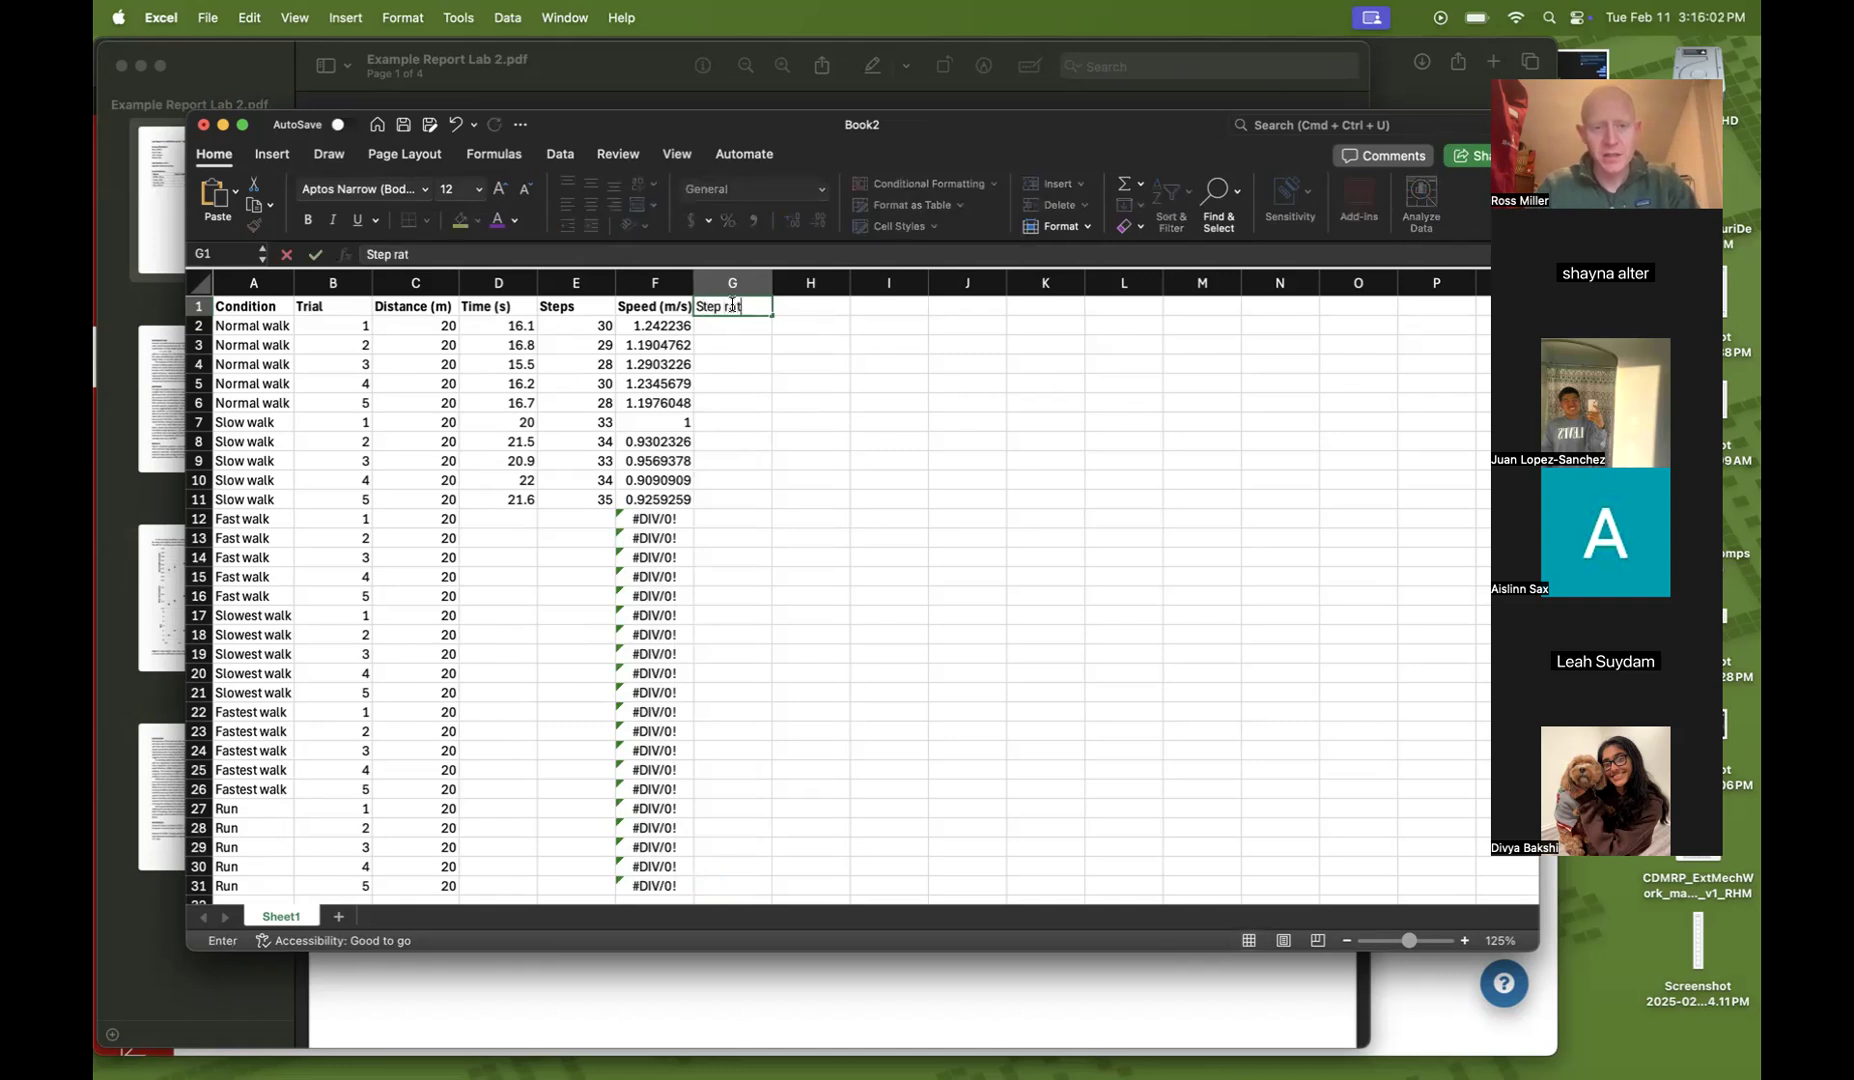
text(e (Hz))
key(Return)
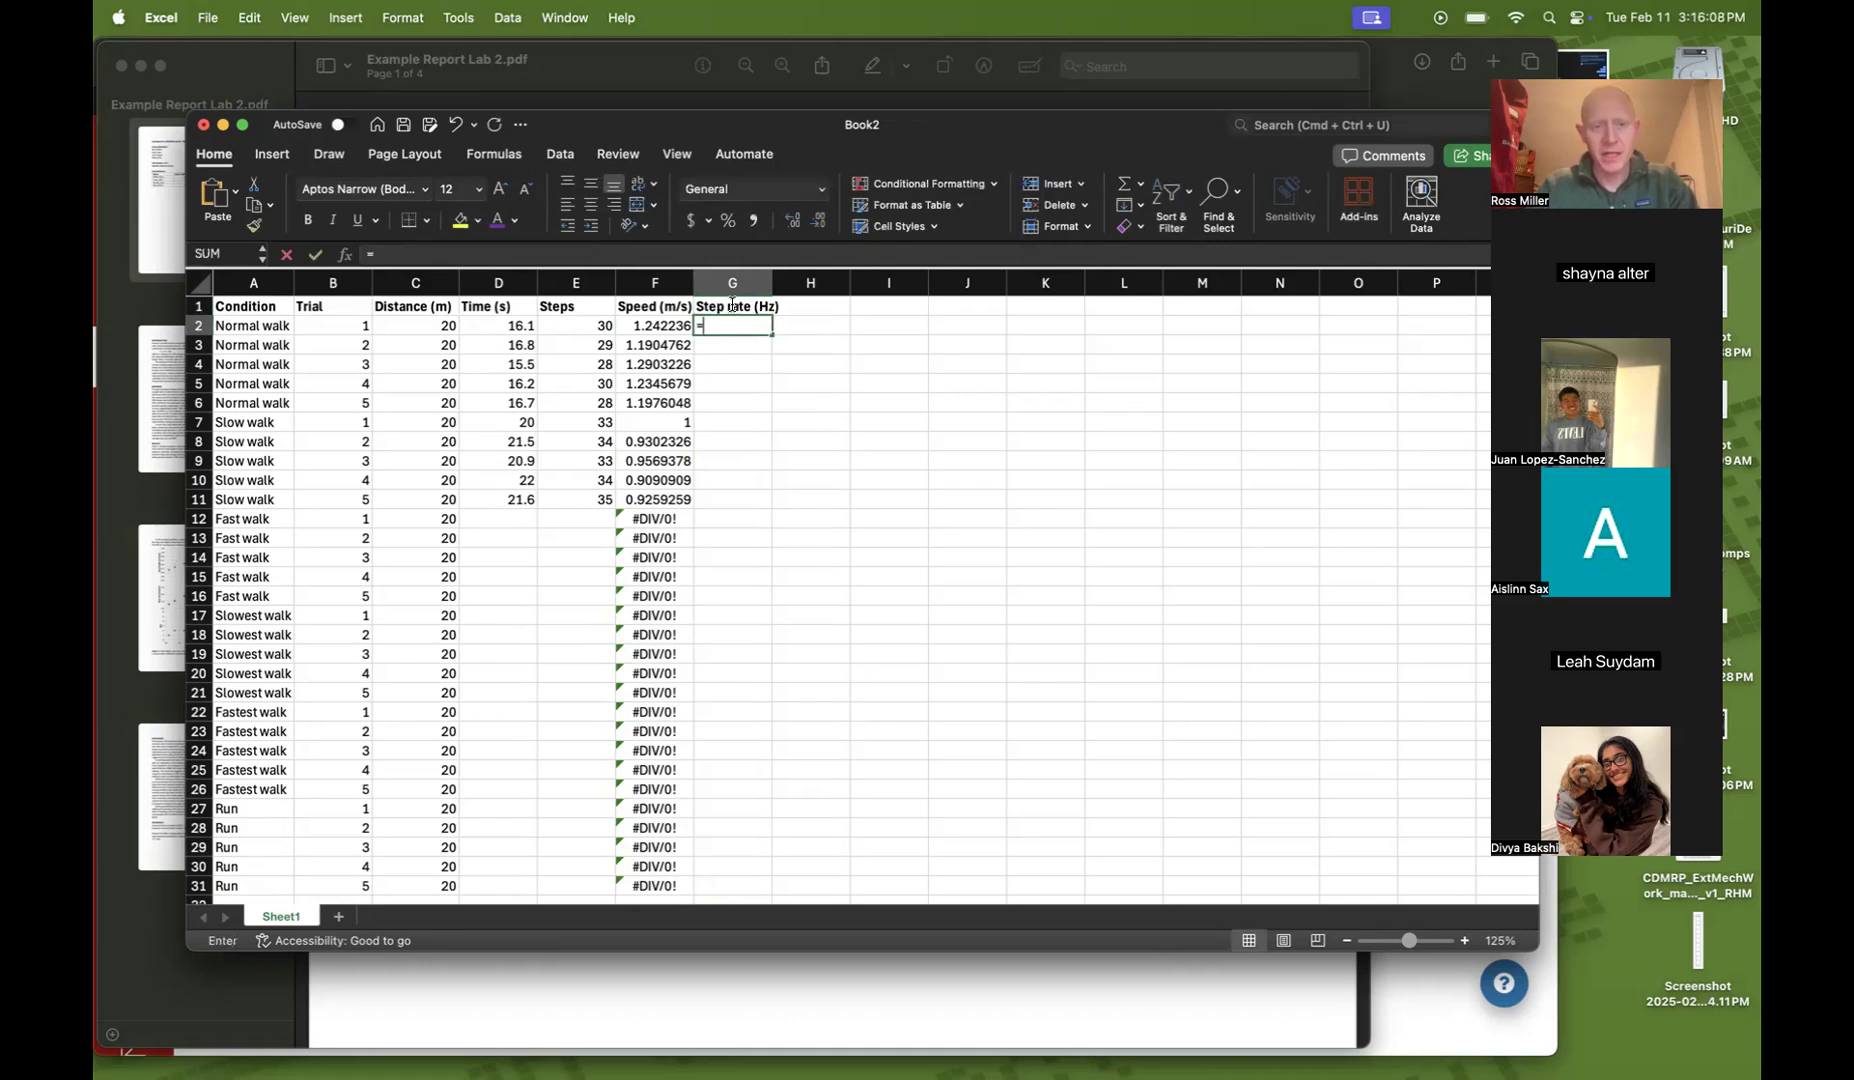
Enter the step rate formula =E2/D2 in G2 and fill it down the Step rate column
text(=)
click(567, 325)
text(/)
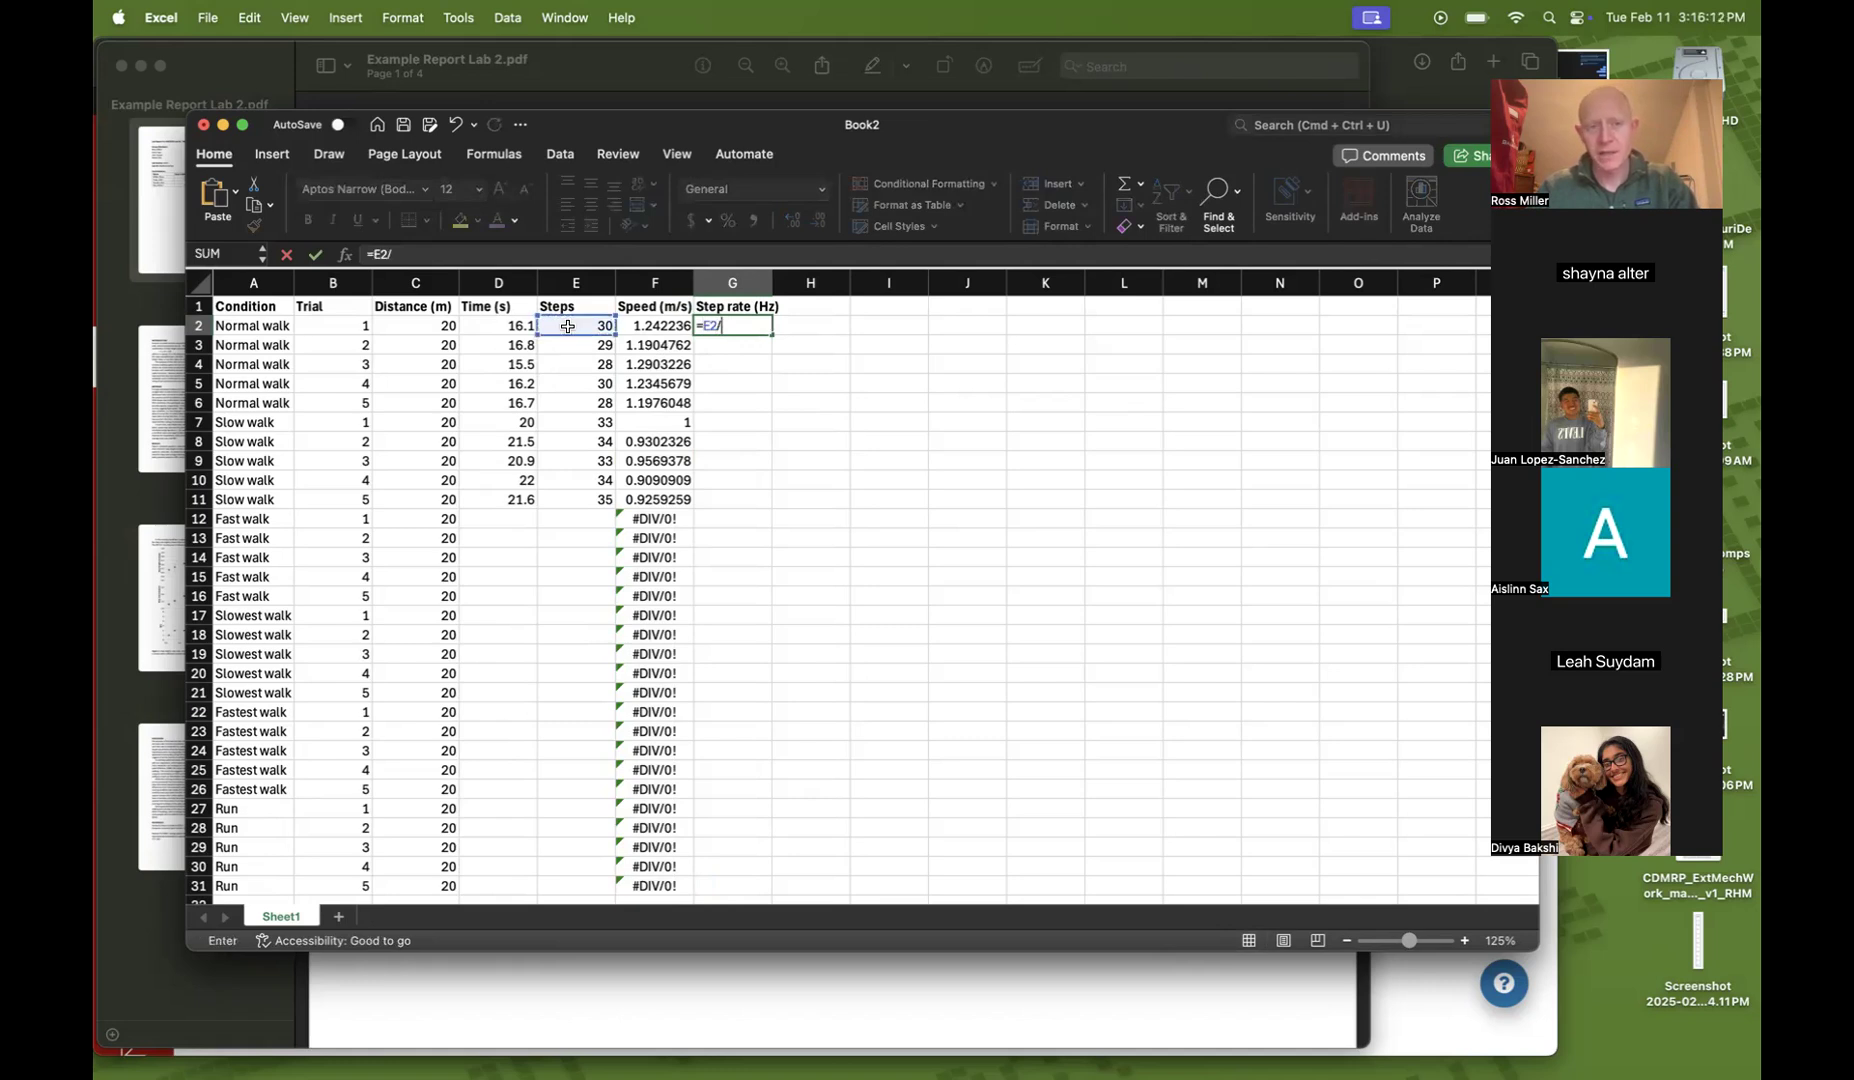
click(492, 326)
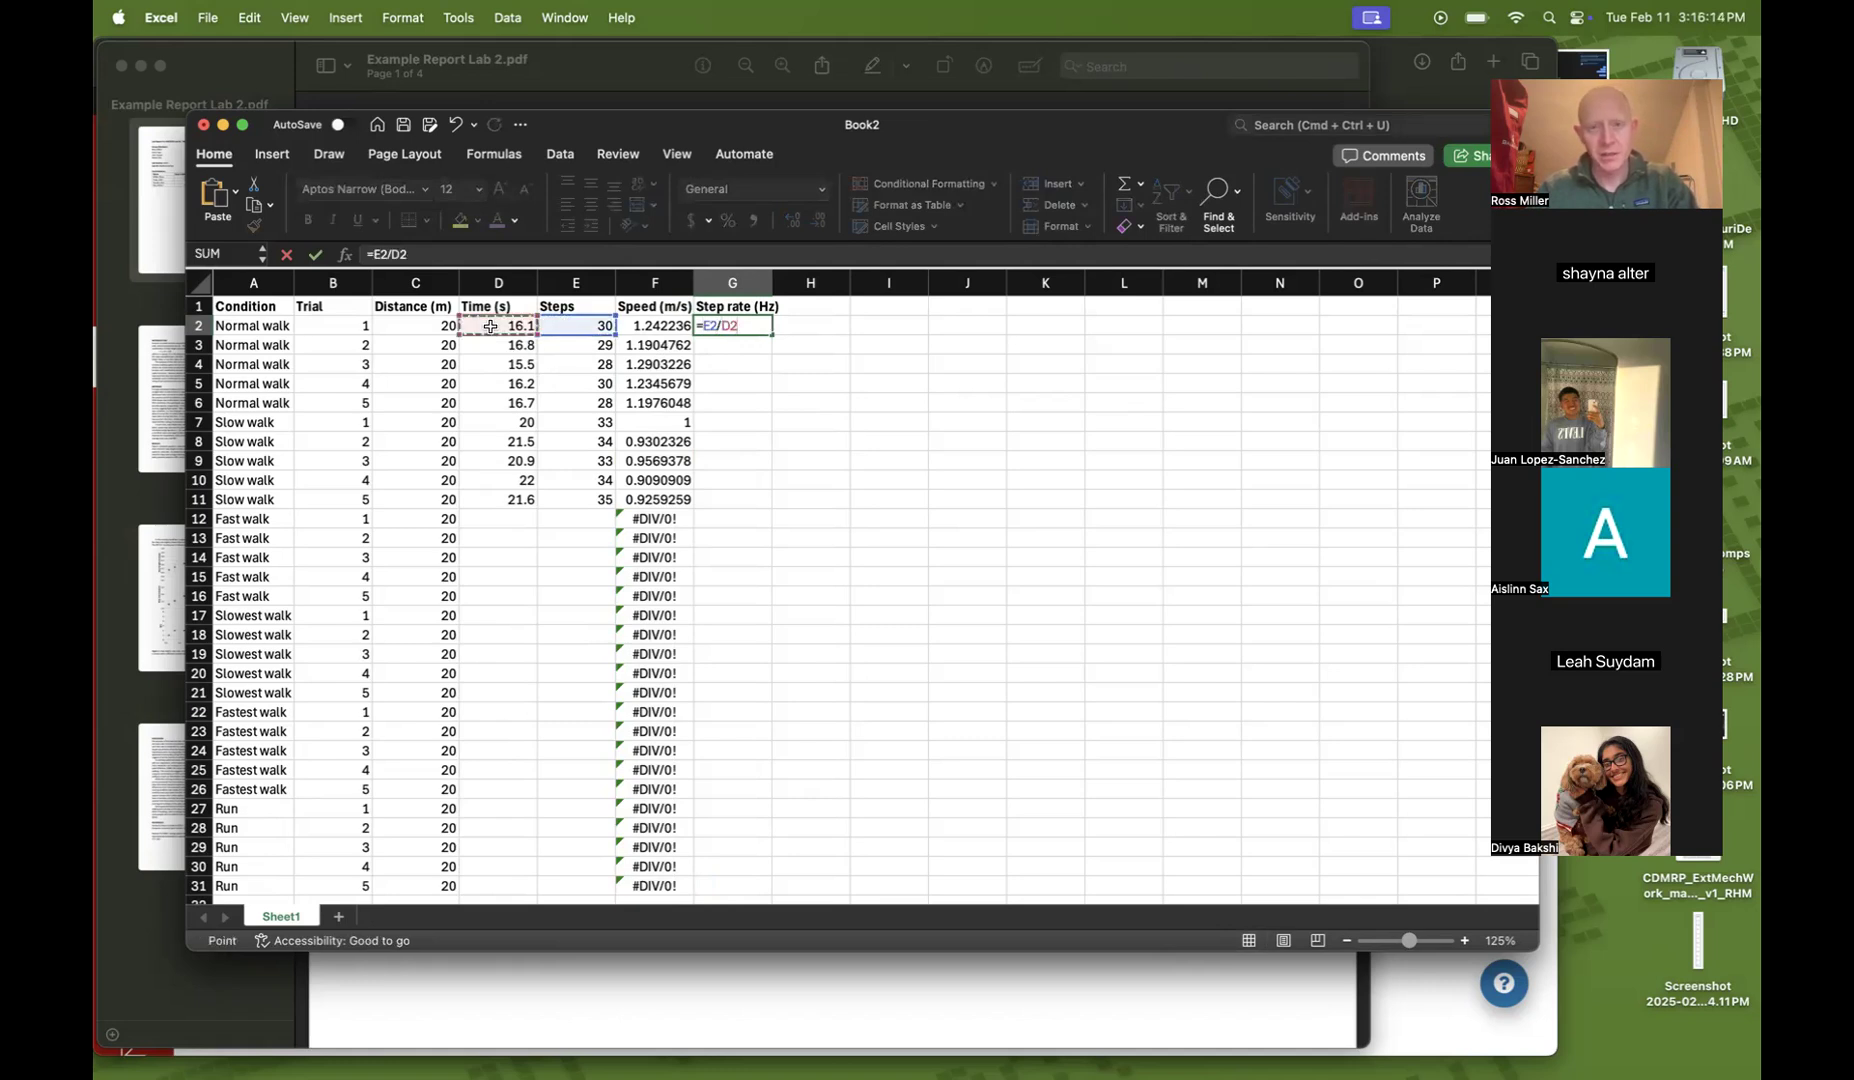
key(Return)
key(Up)
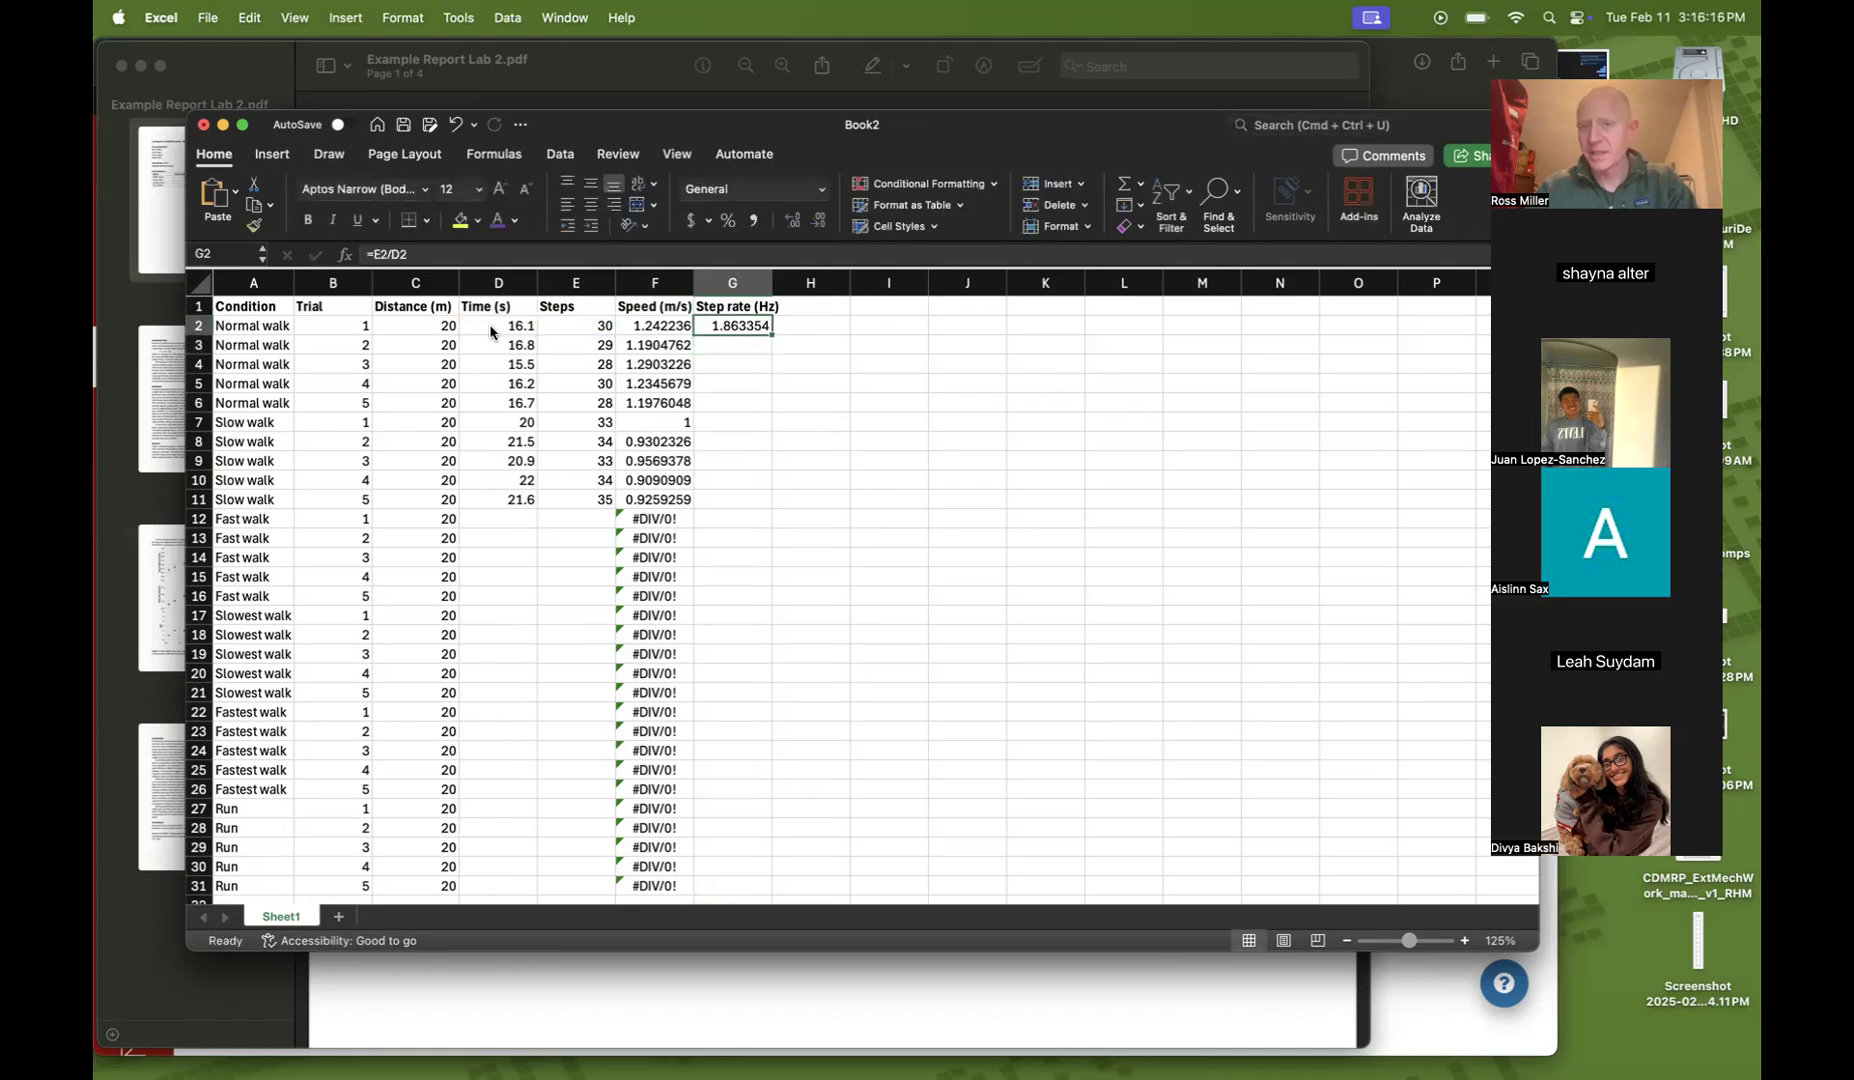
double_click(771, 331)
Widen column G and add the header Step length (m) in cell H1, fitting column H to it
drag(772, 283, 786, 283)
click(826, 300)
text(S)
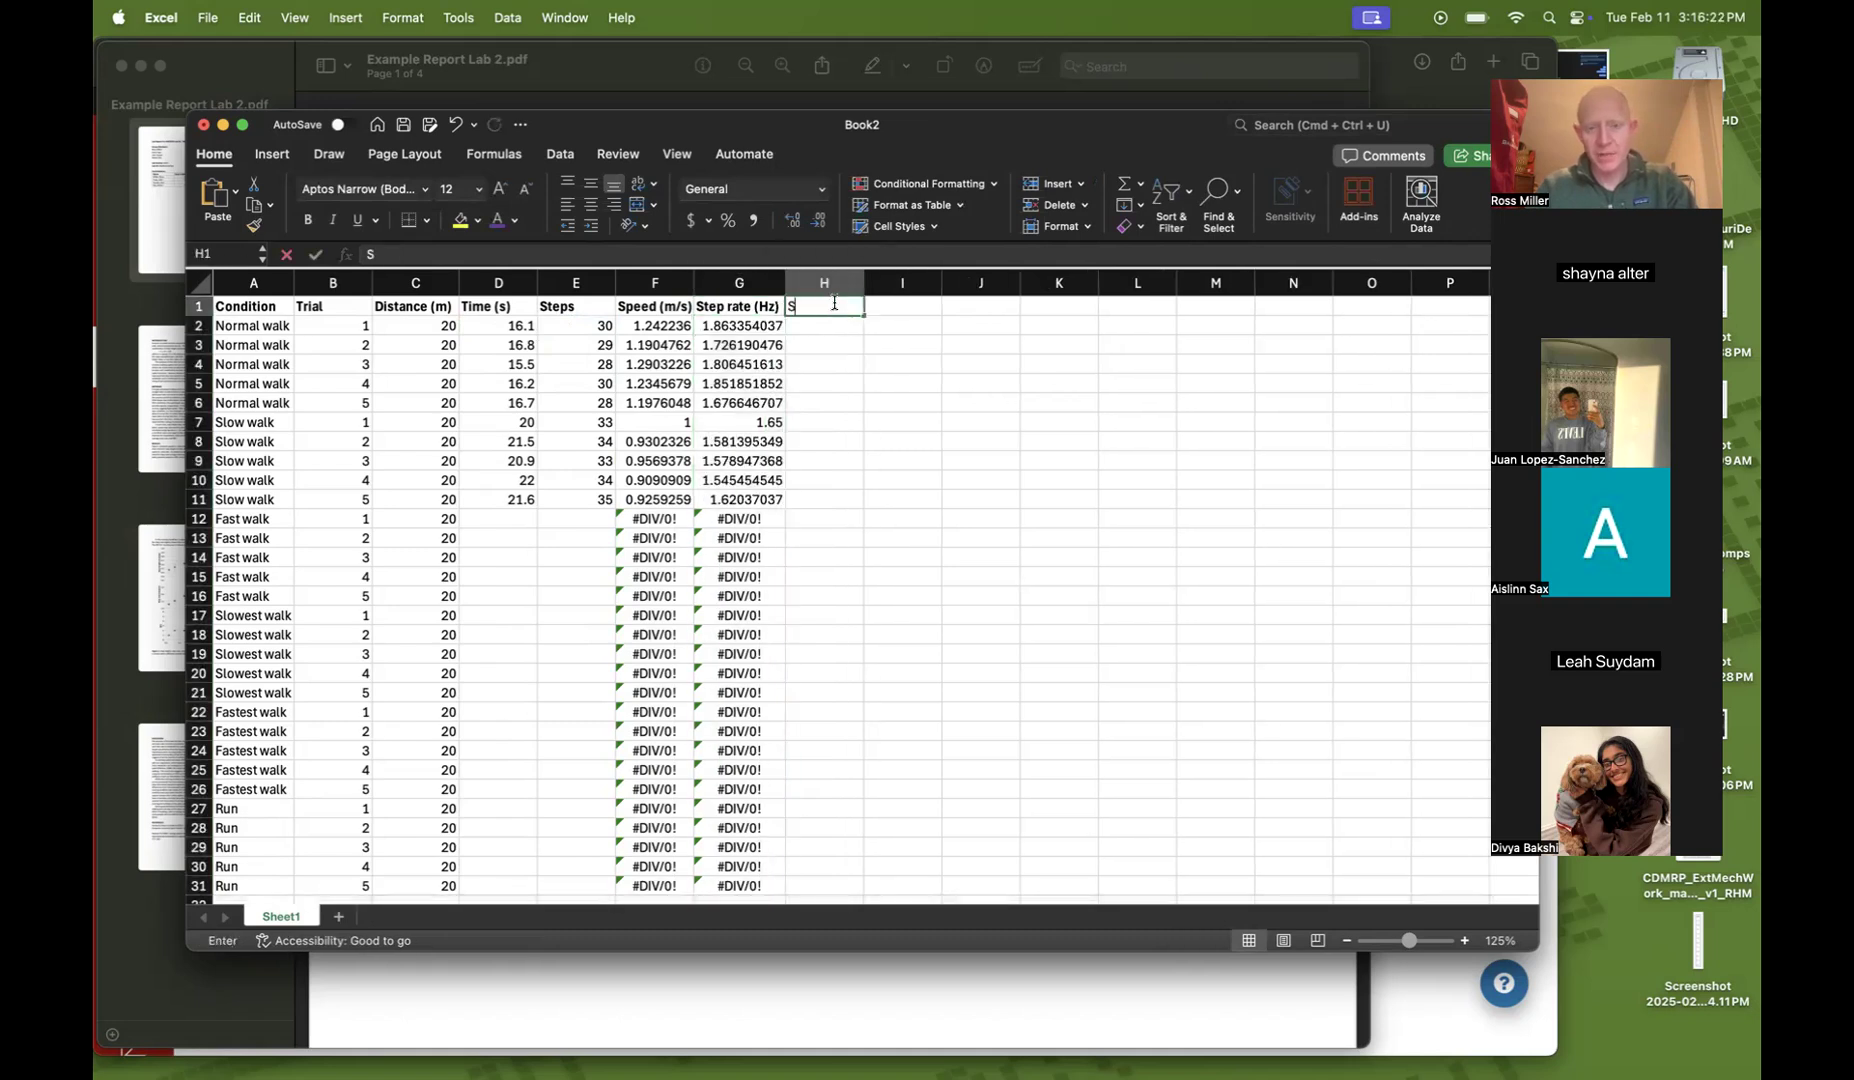
text(tep length (m))
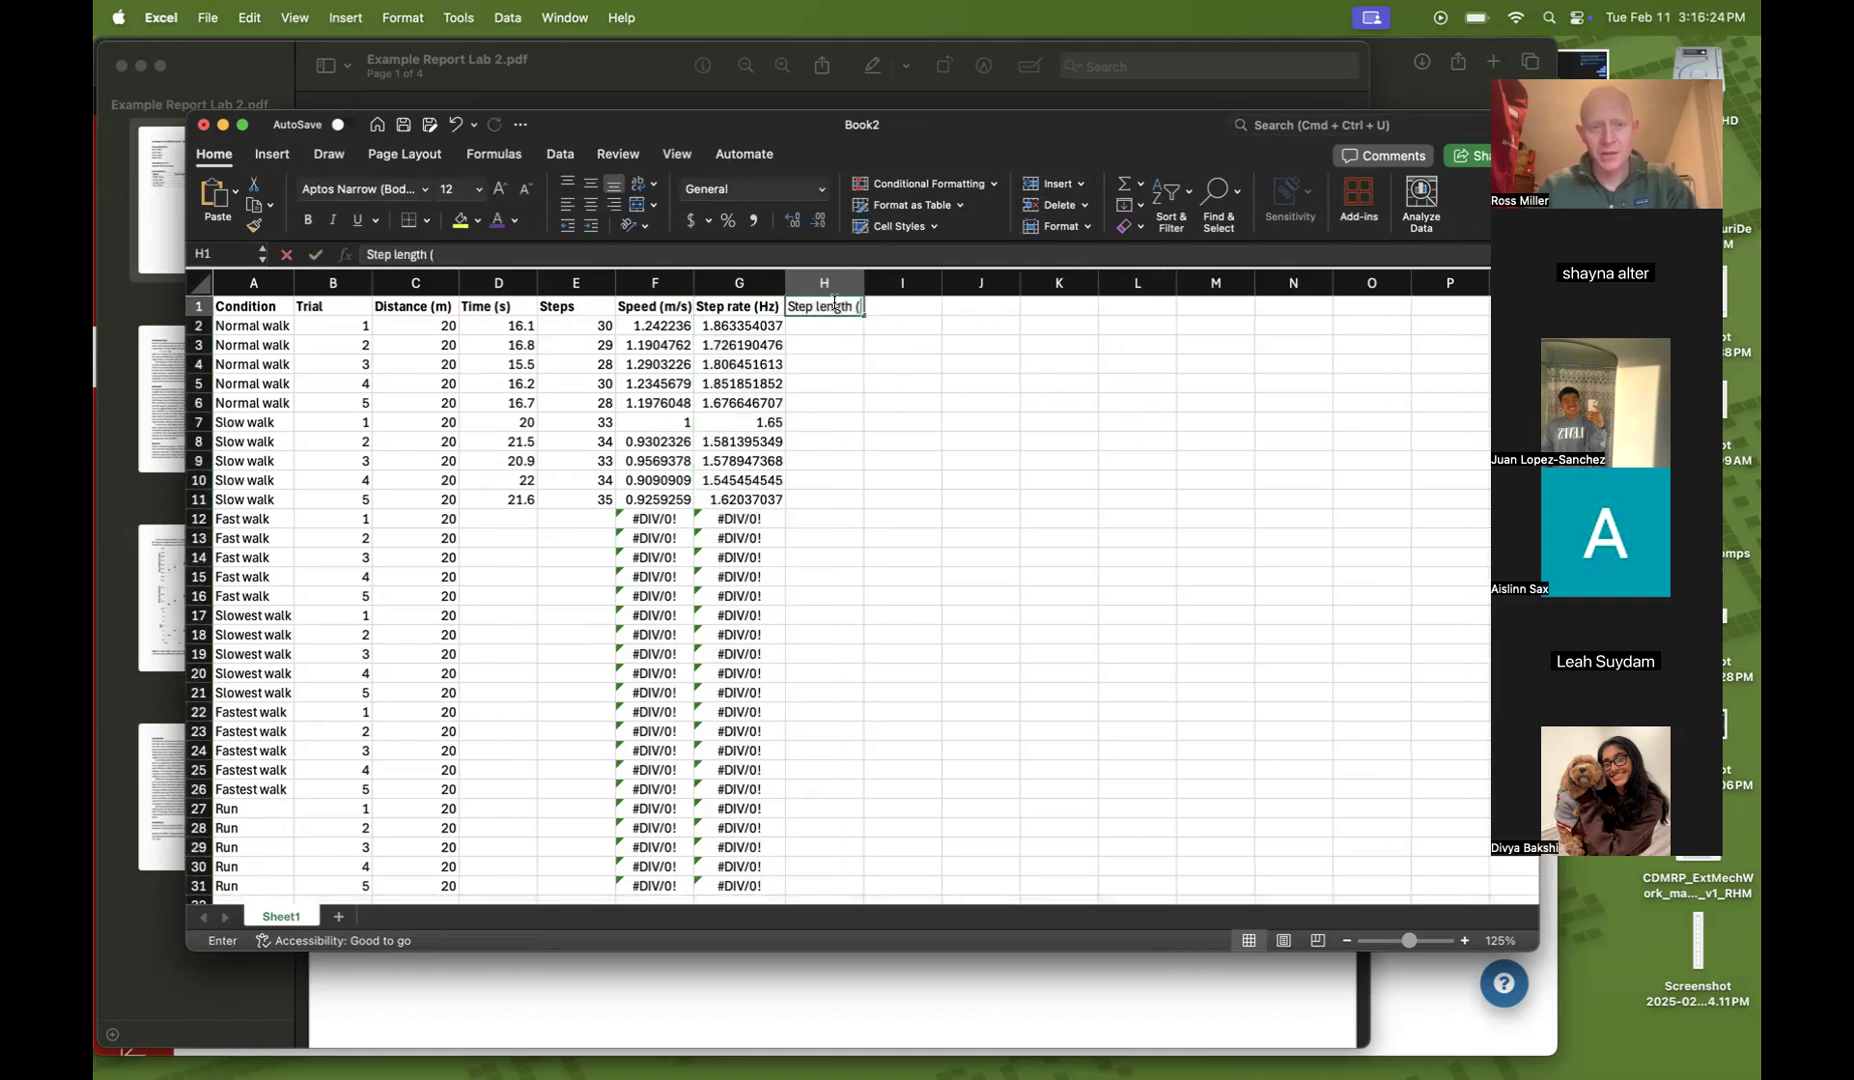
key(Return)
double_click(865, 284)
click(940, 420)
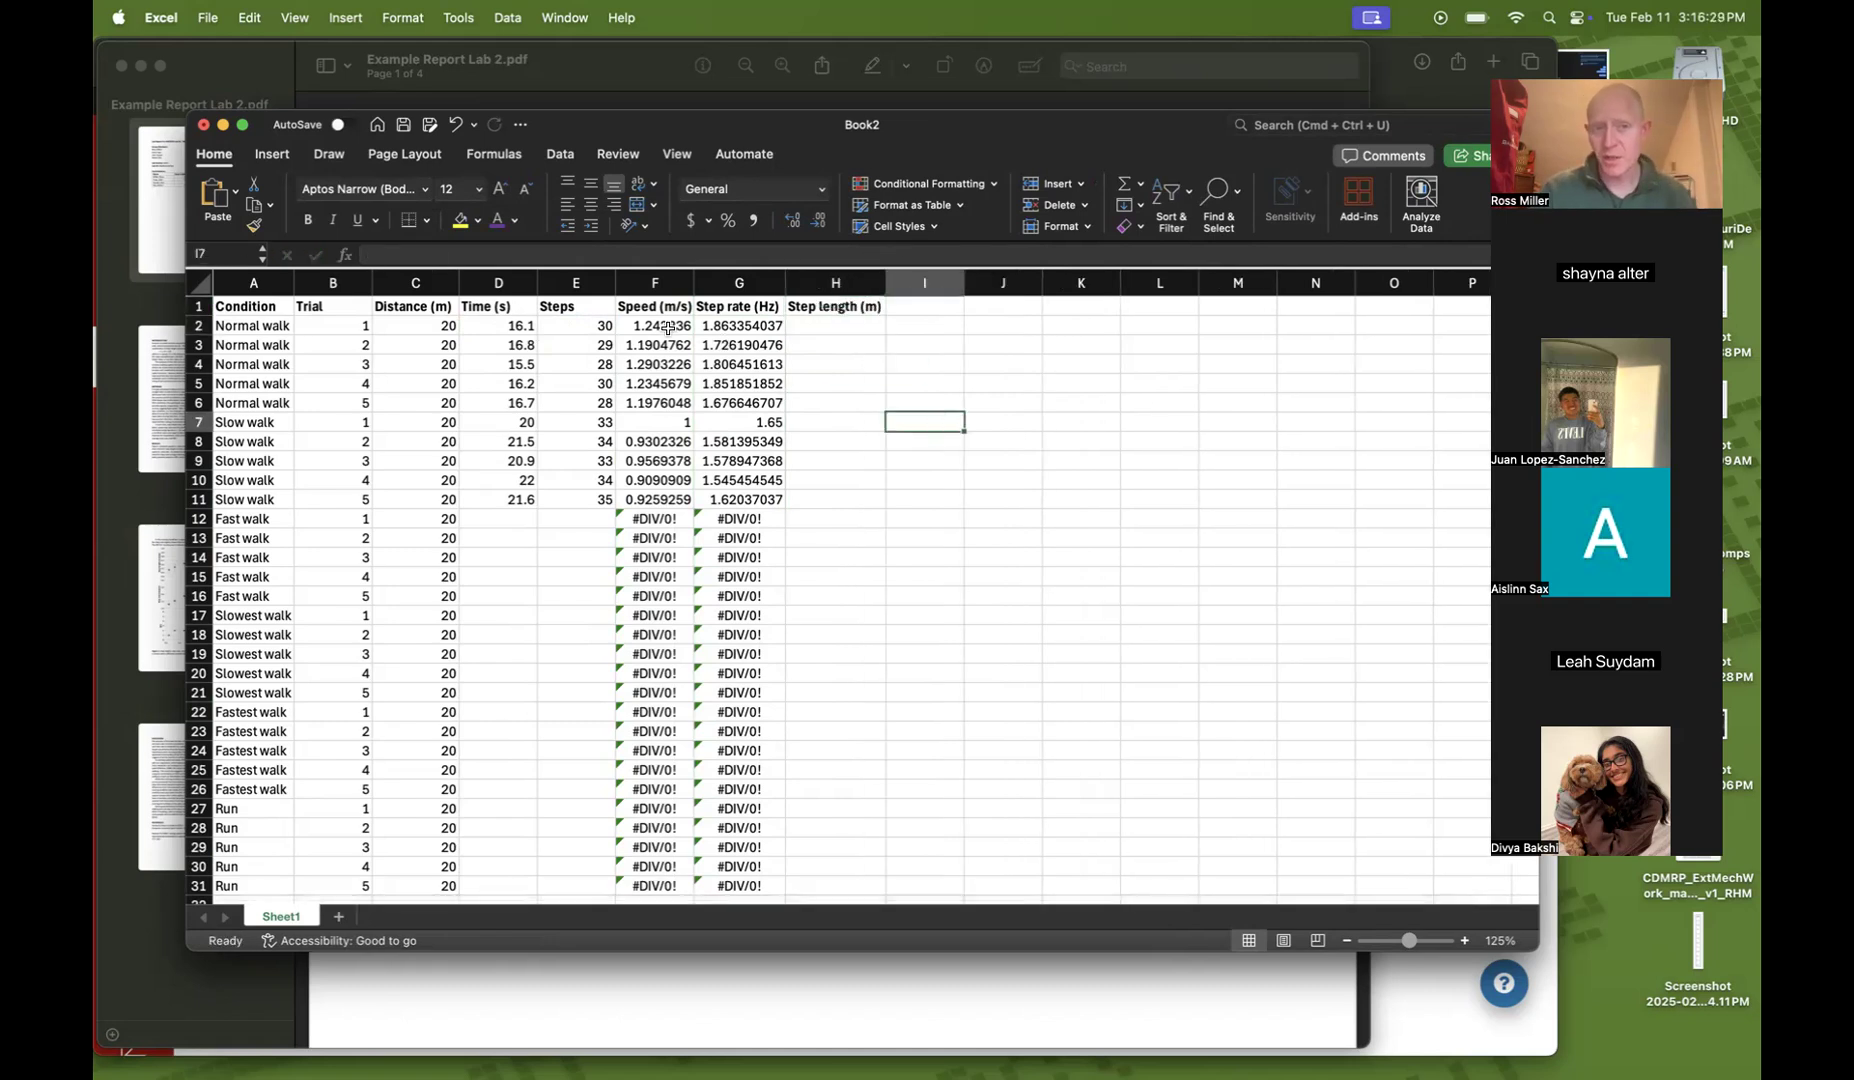
Enter the step length formula =F2/G2 in H2
click(818, 321)
text(=)
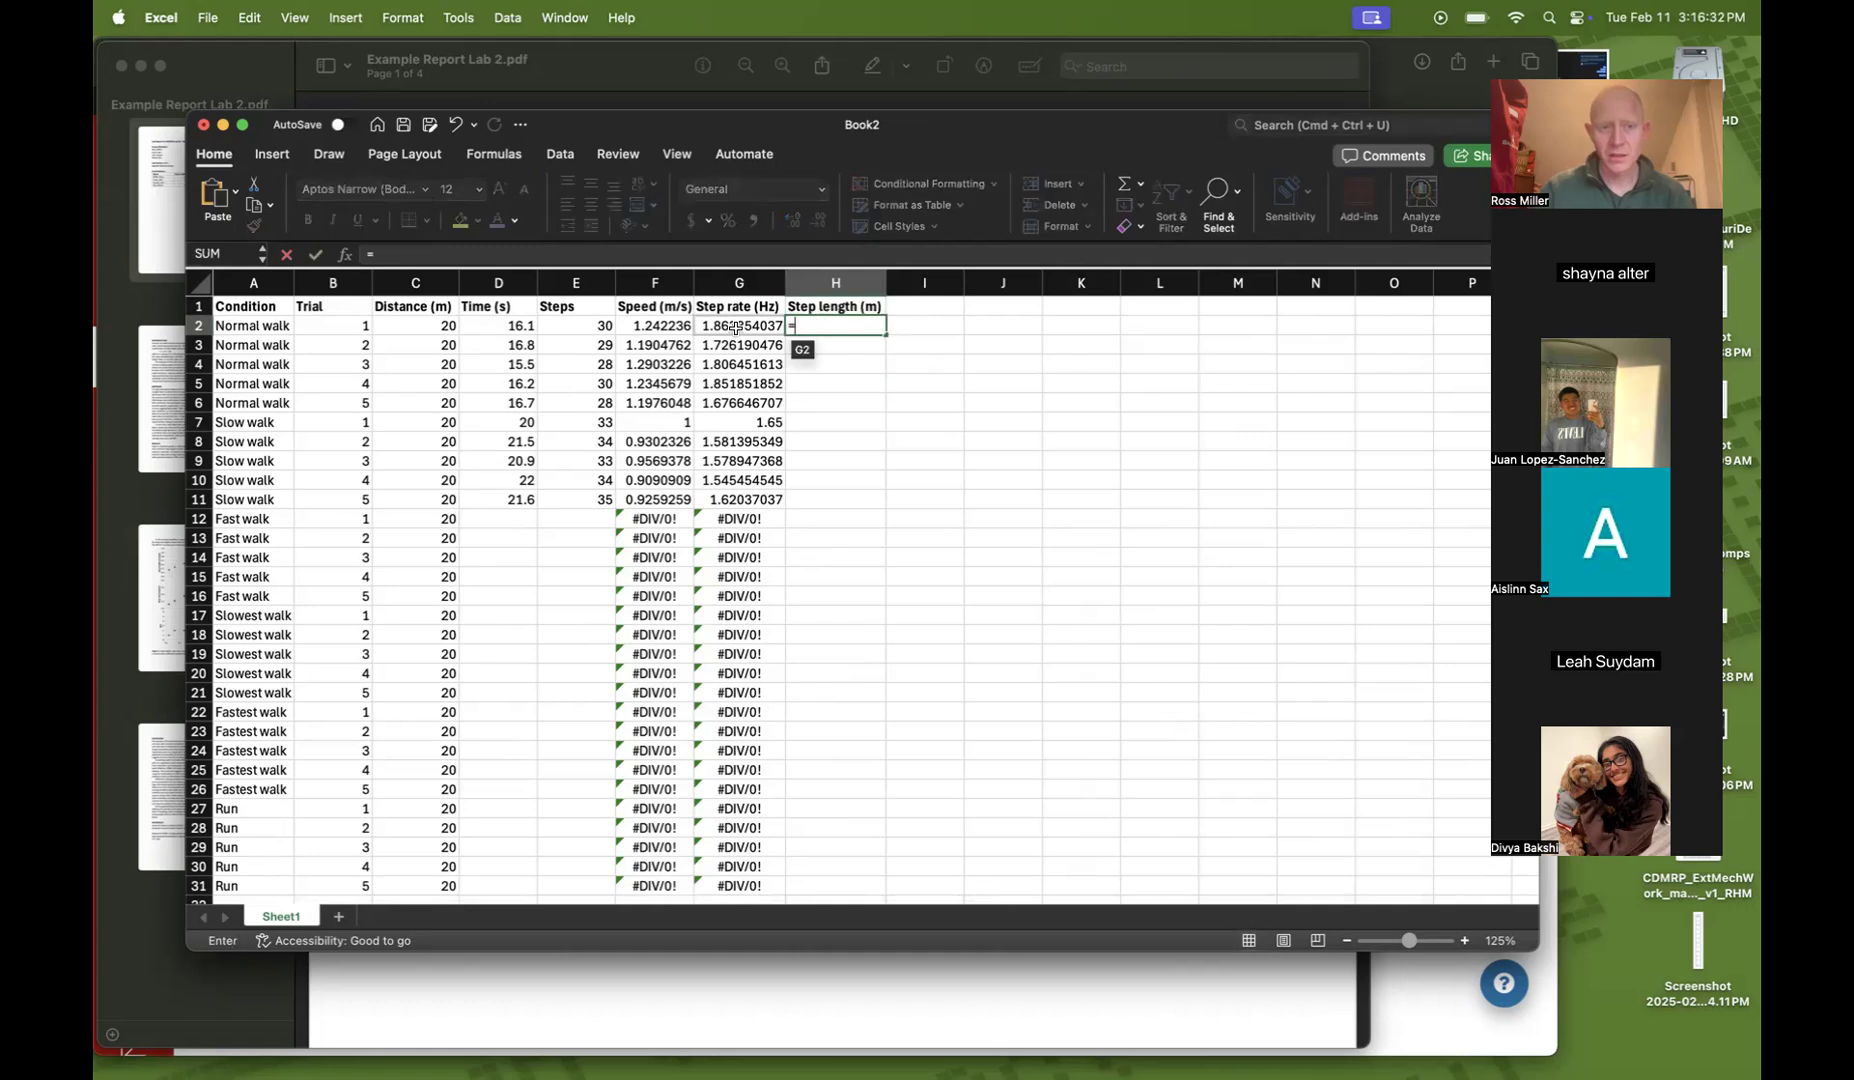
click(664, 326)
text(/)
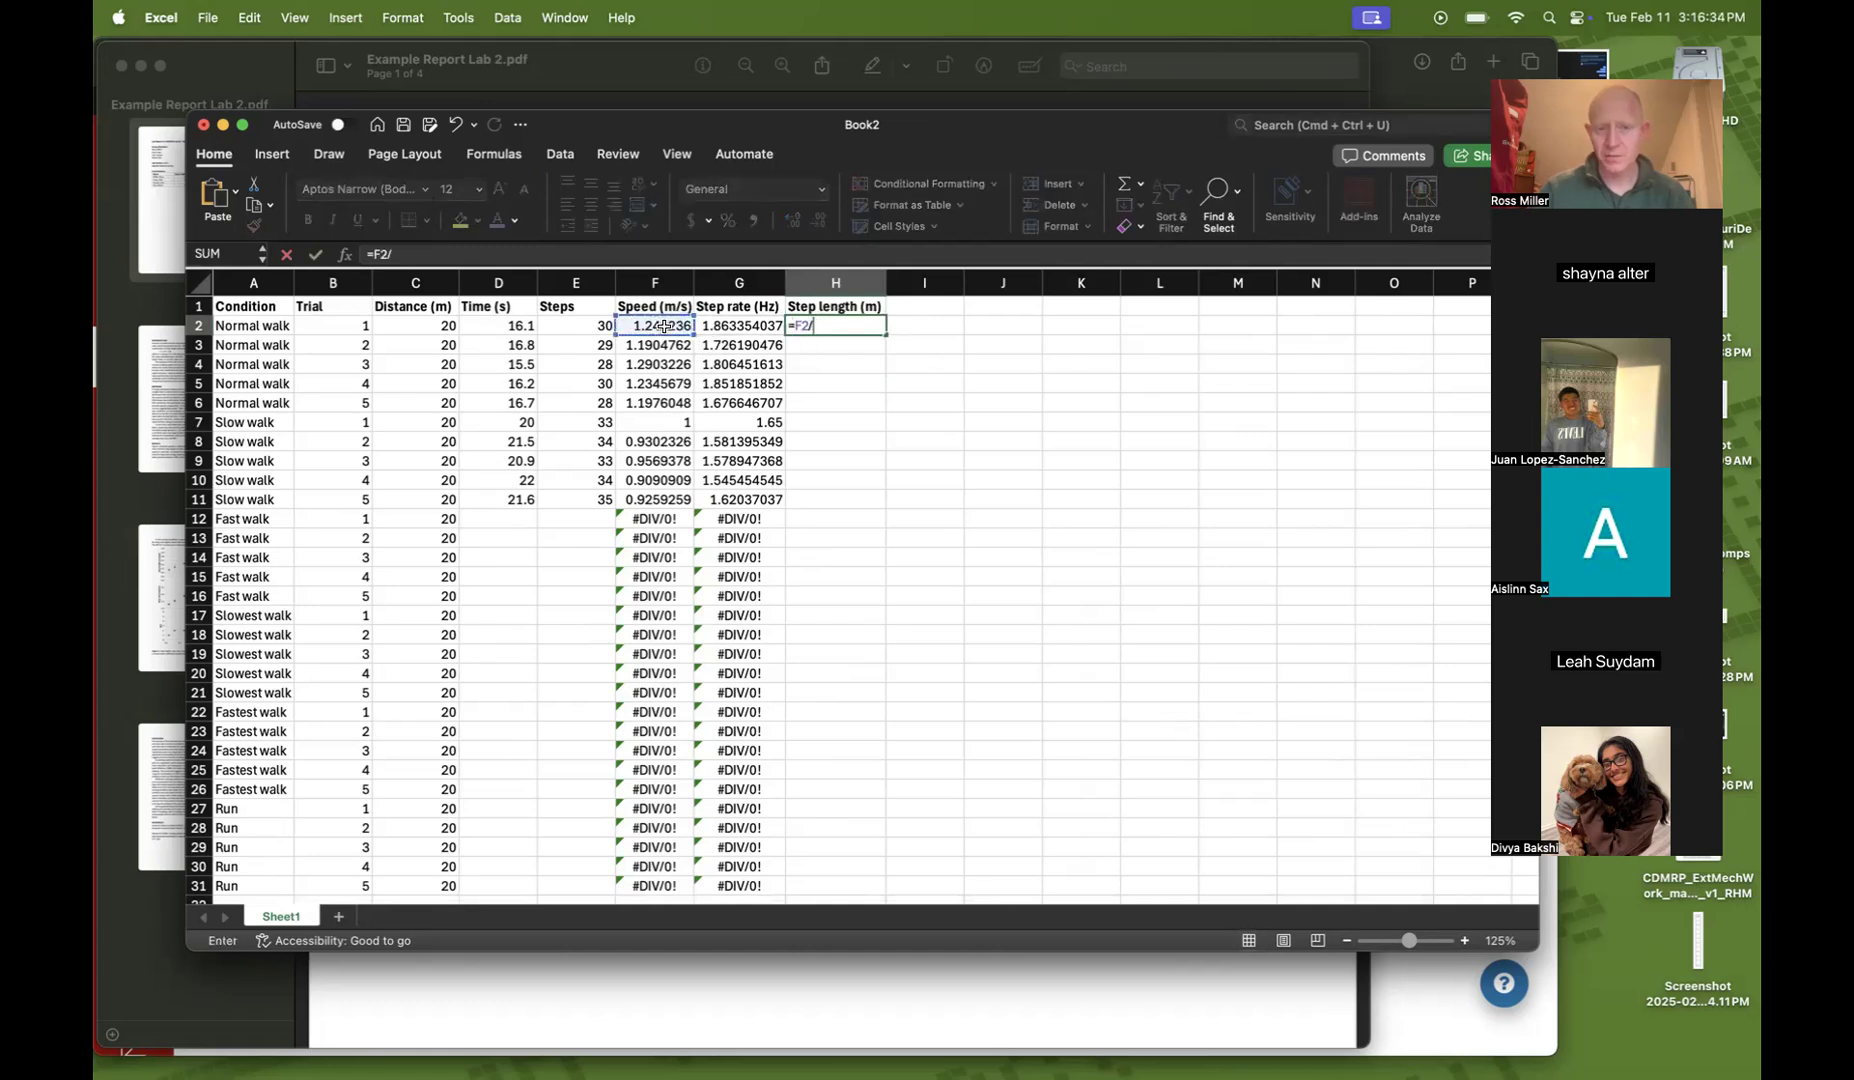
click(724, 328)
key(Return)
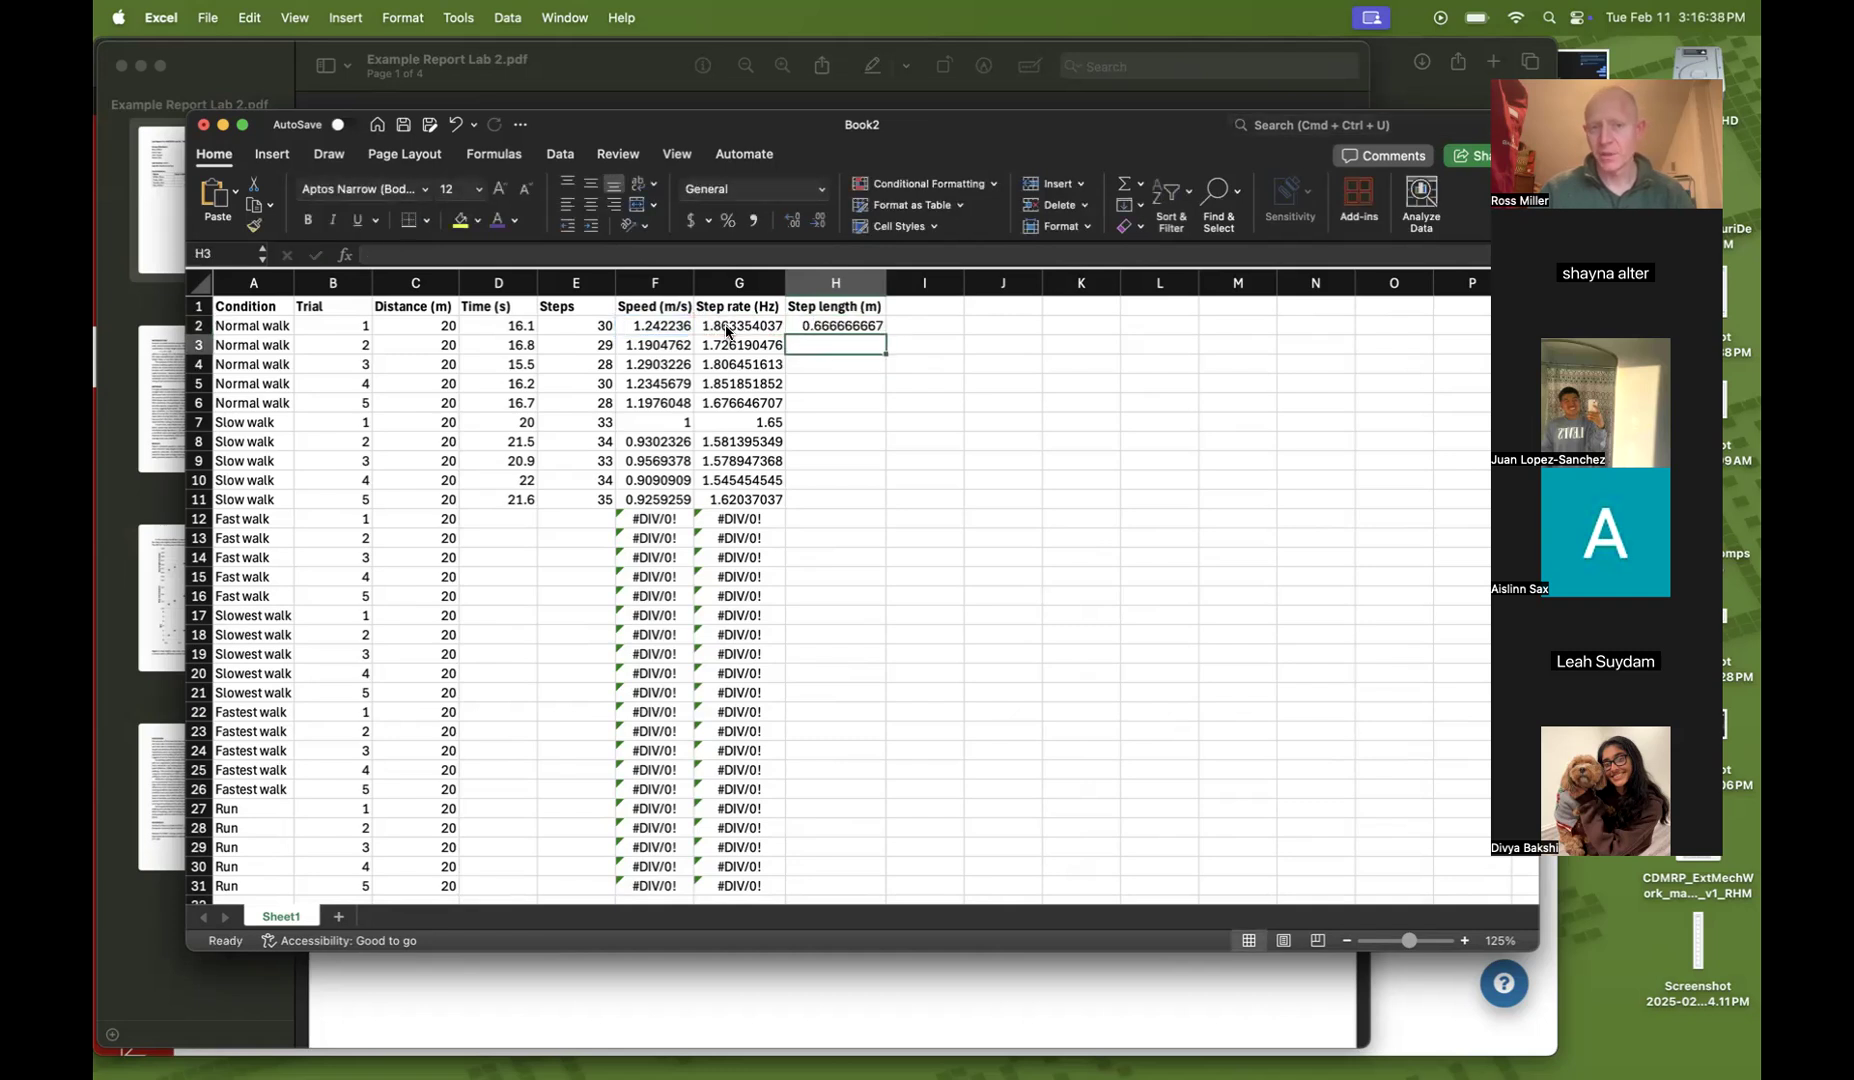
key(Up)
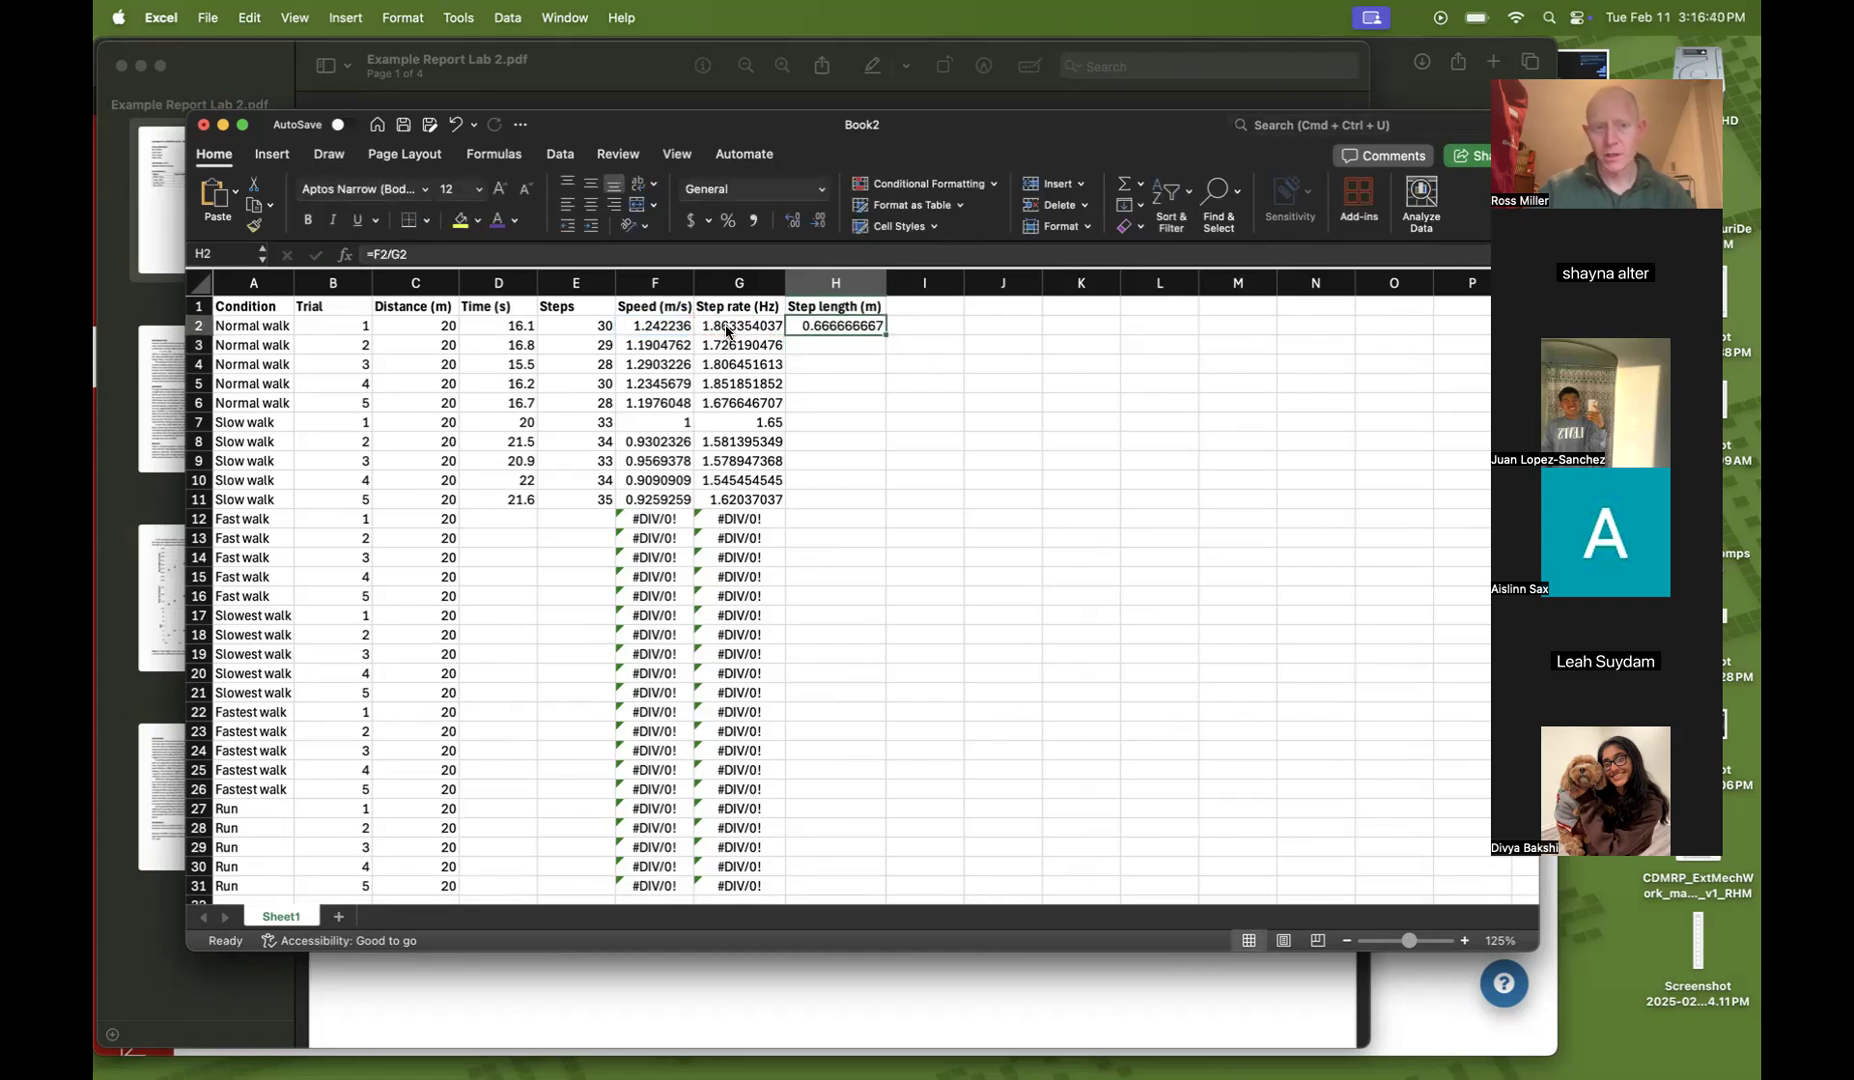
Replace the formula in H2 with =C2/E2
text(=)
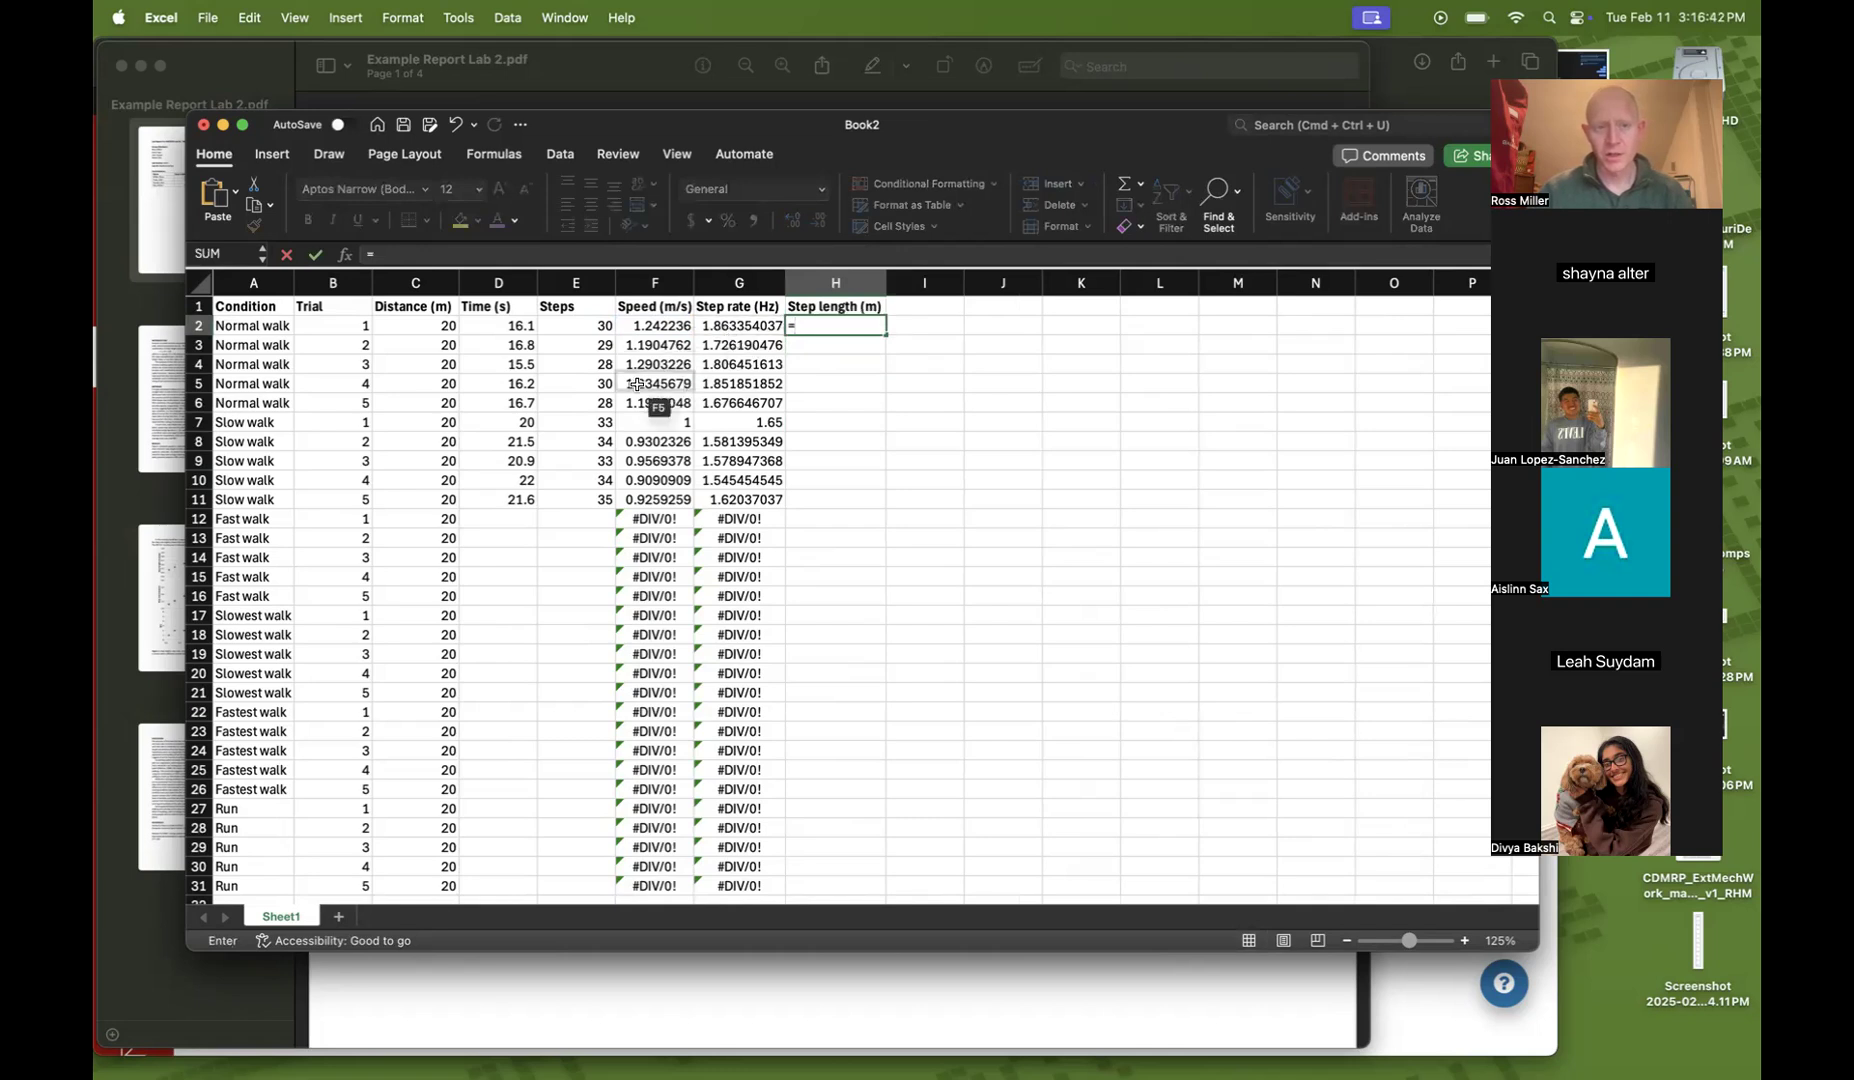
click(430, 327)
text(/)
click(575, 327)
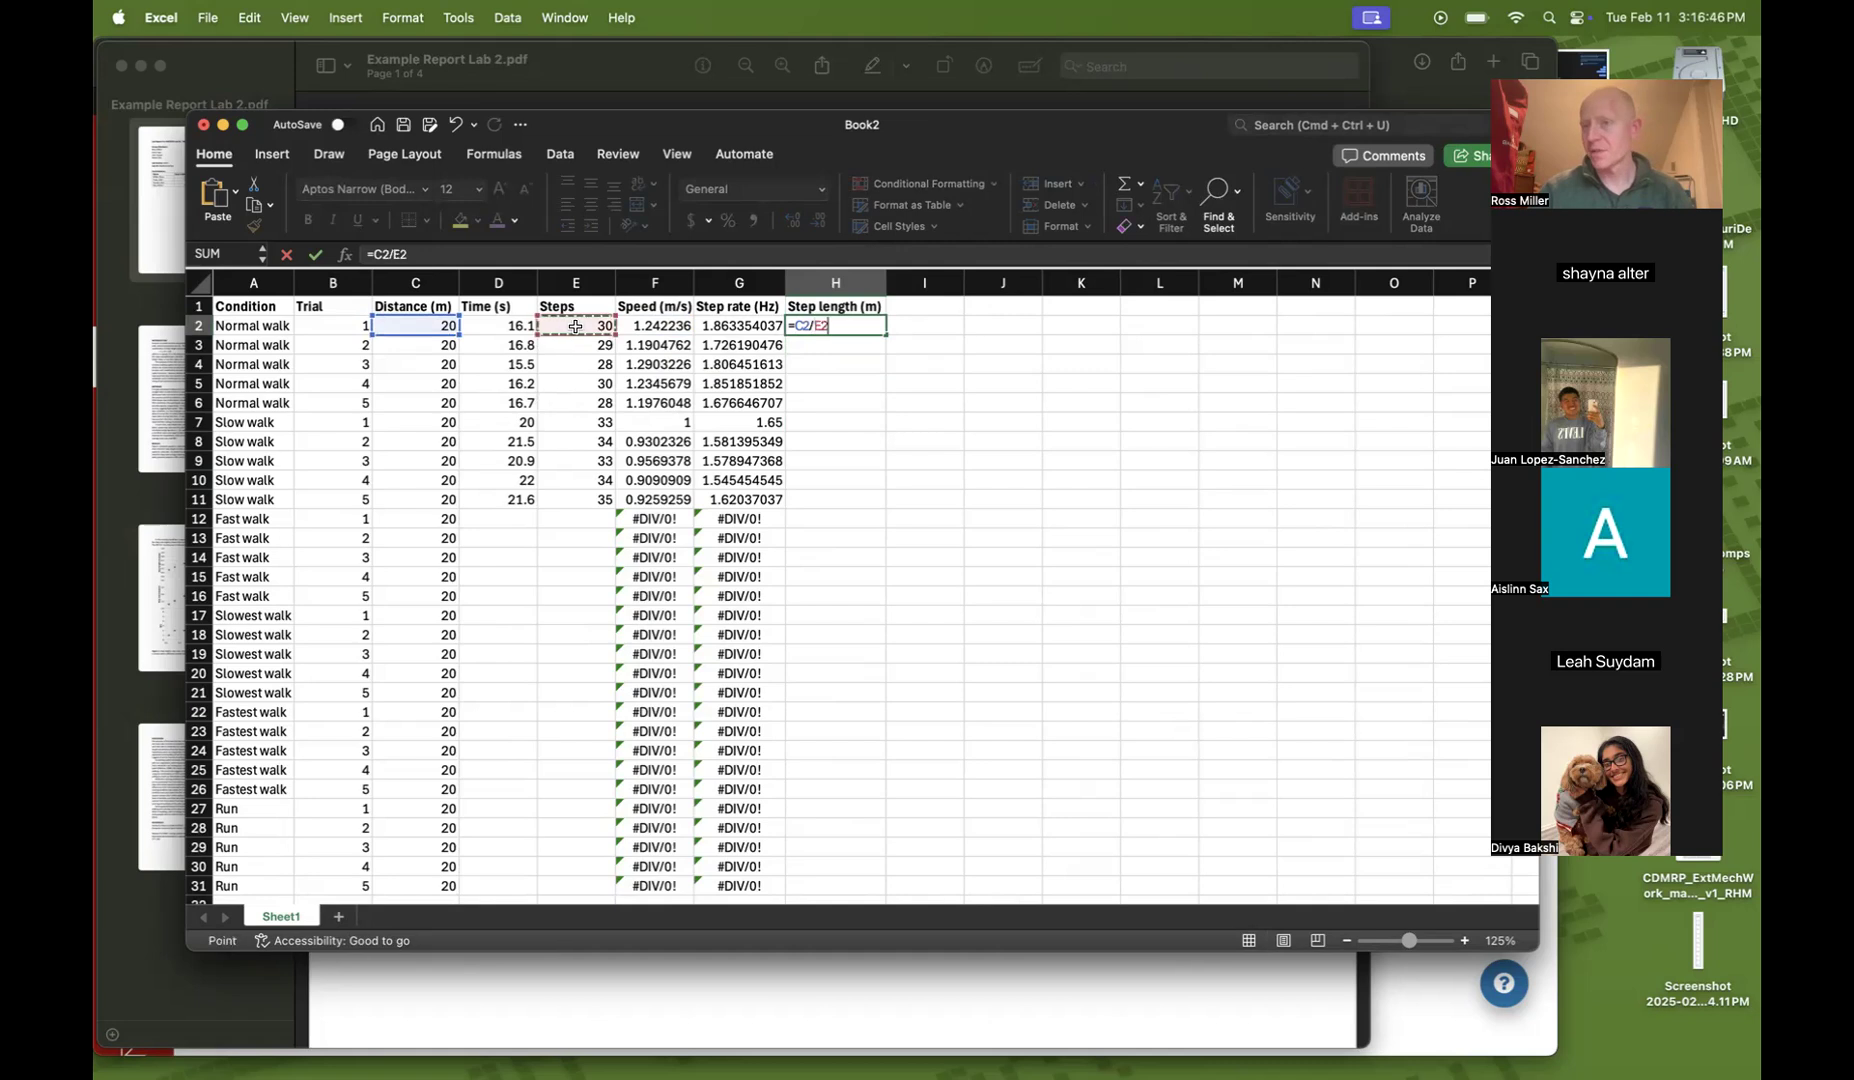
key(Return)
key(Up)
key(Down)
key(Up)
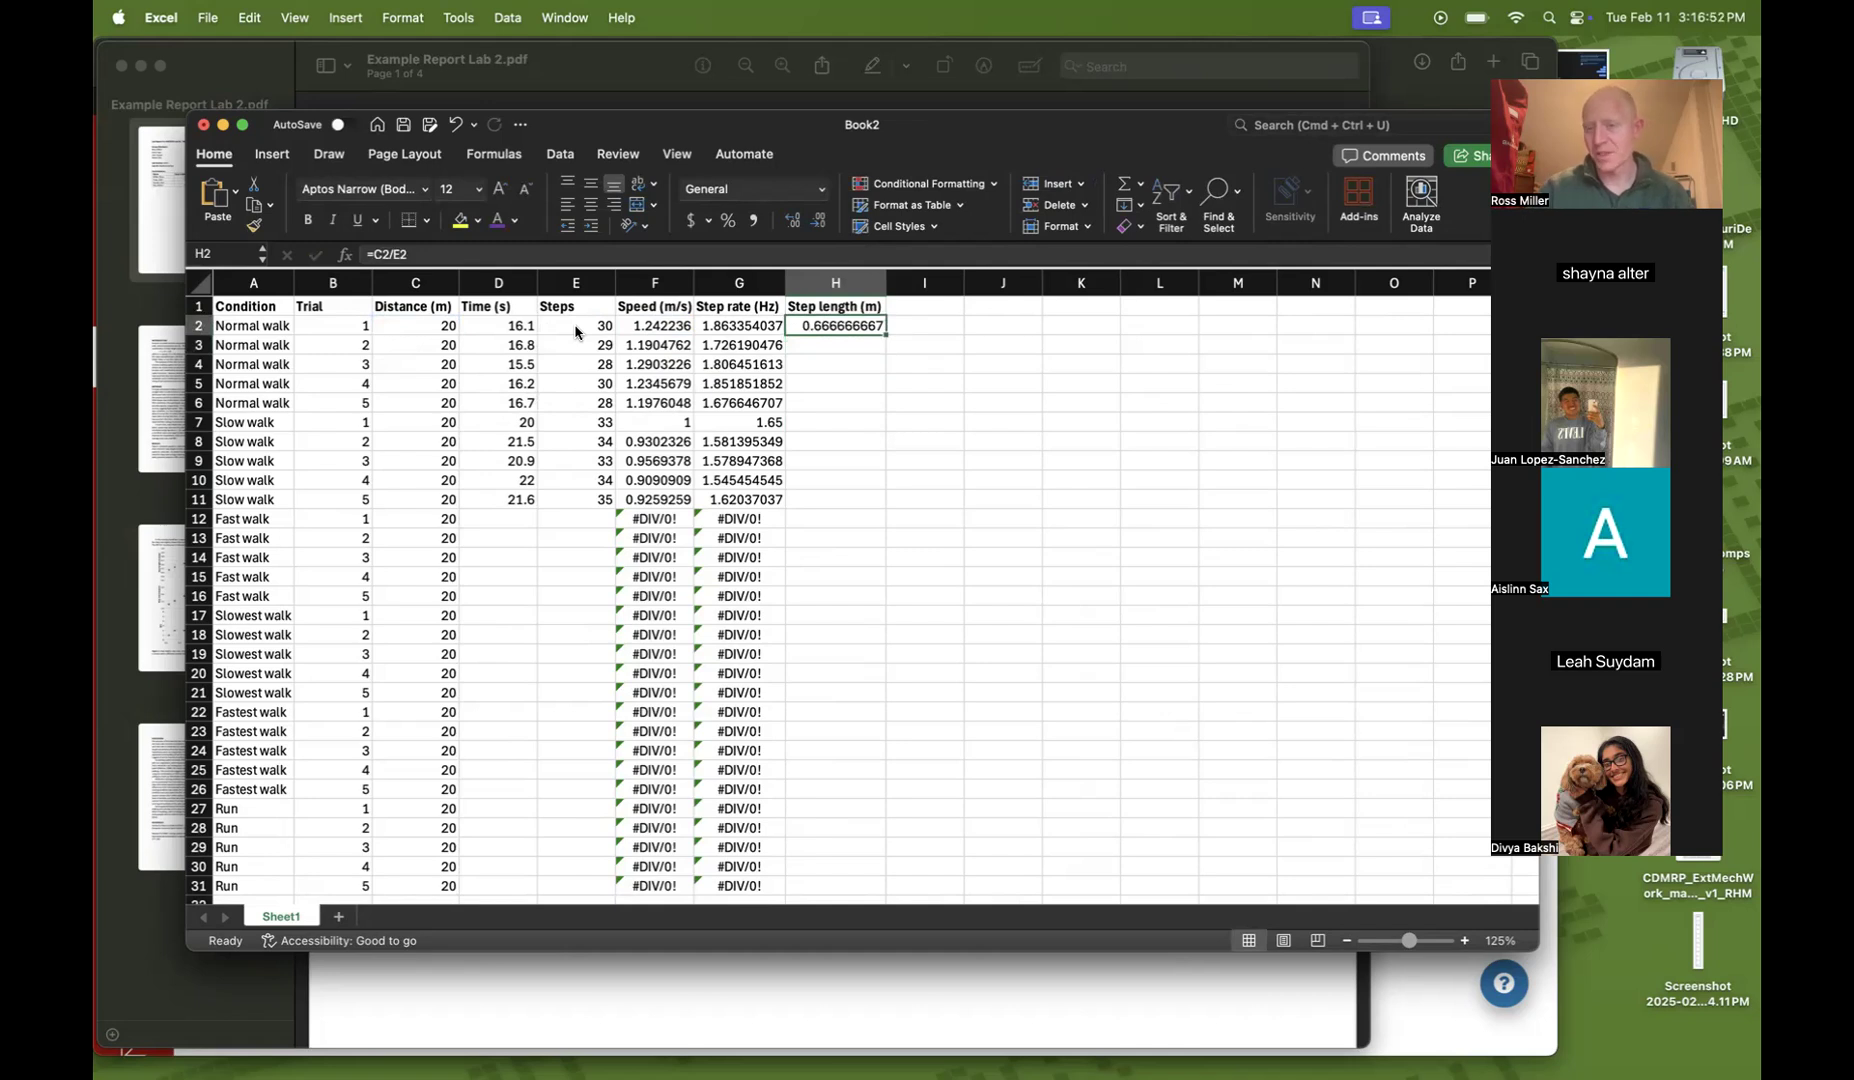
Re-enter the step length formula in H2 as =F2/G2
text(=)
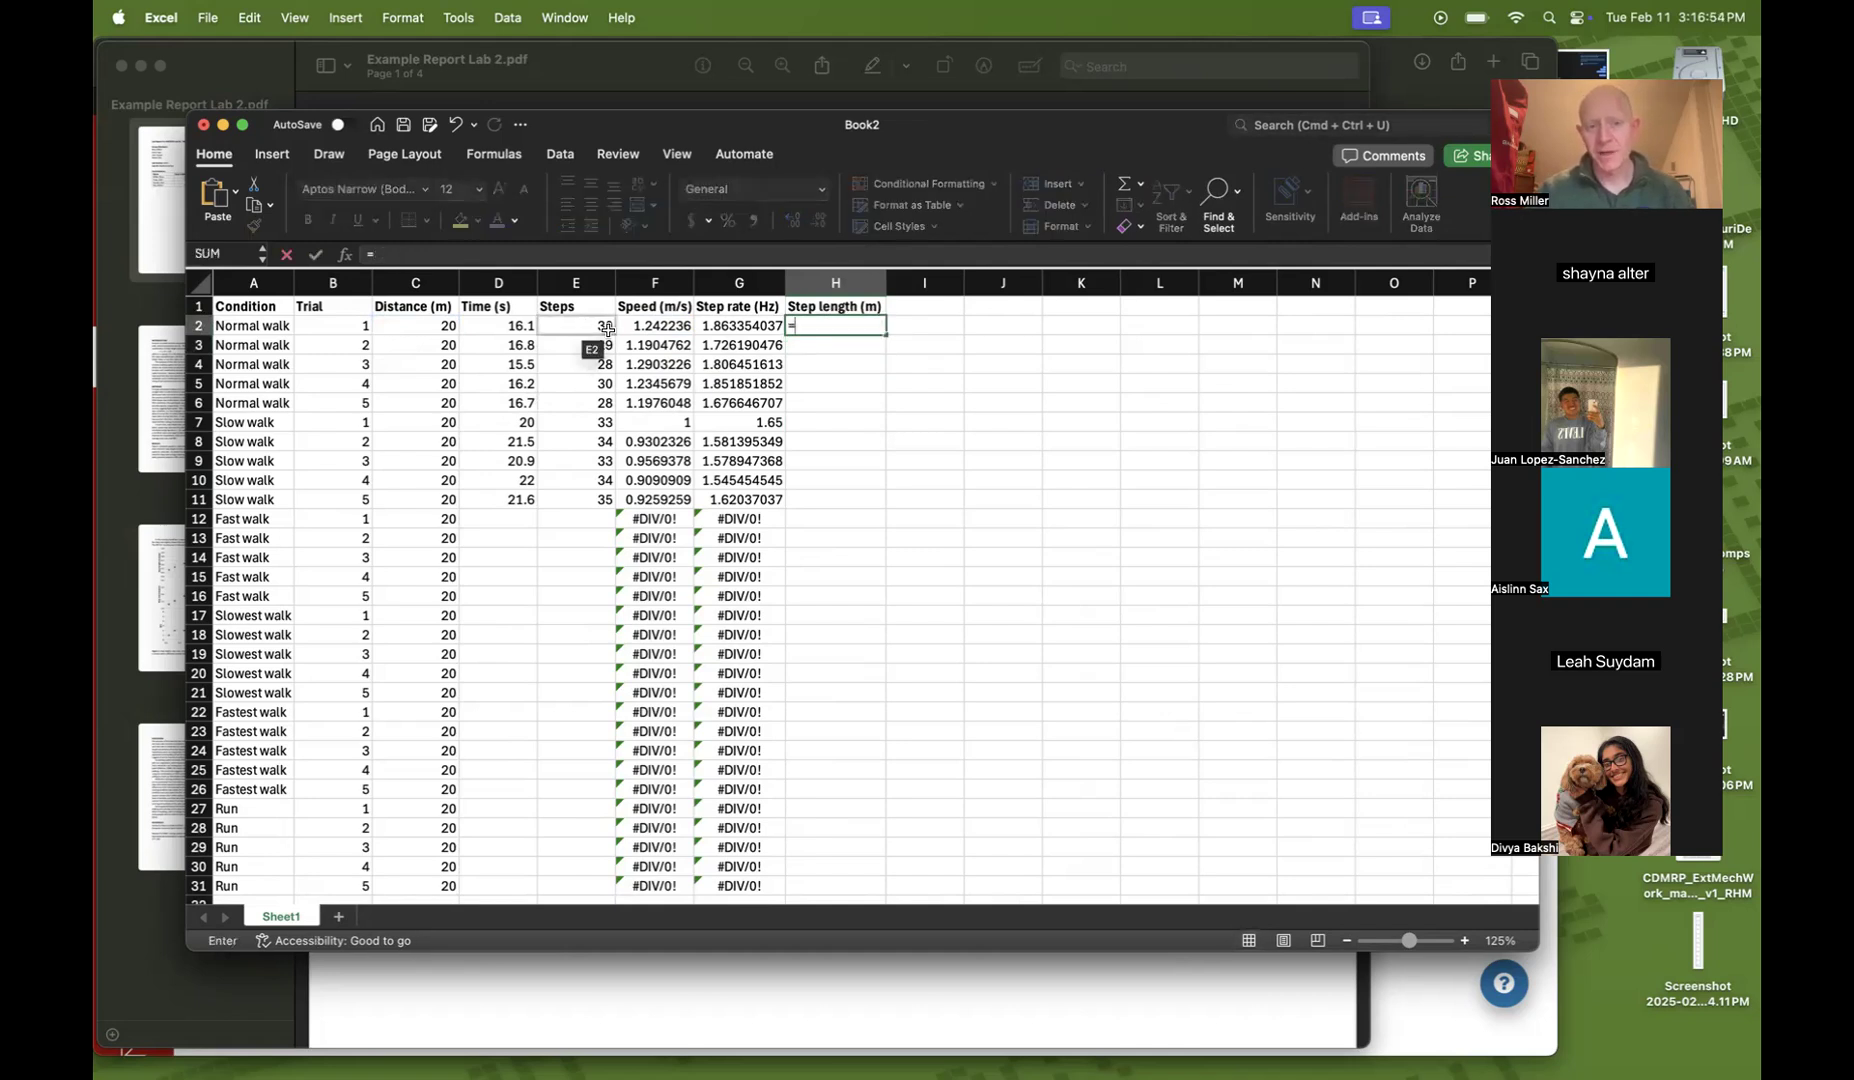
click(670, 326)
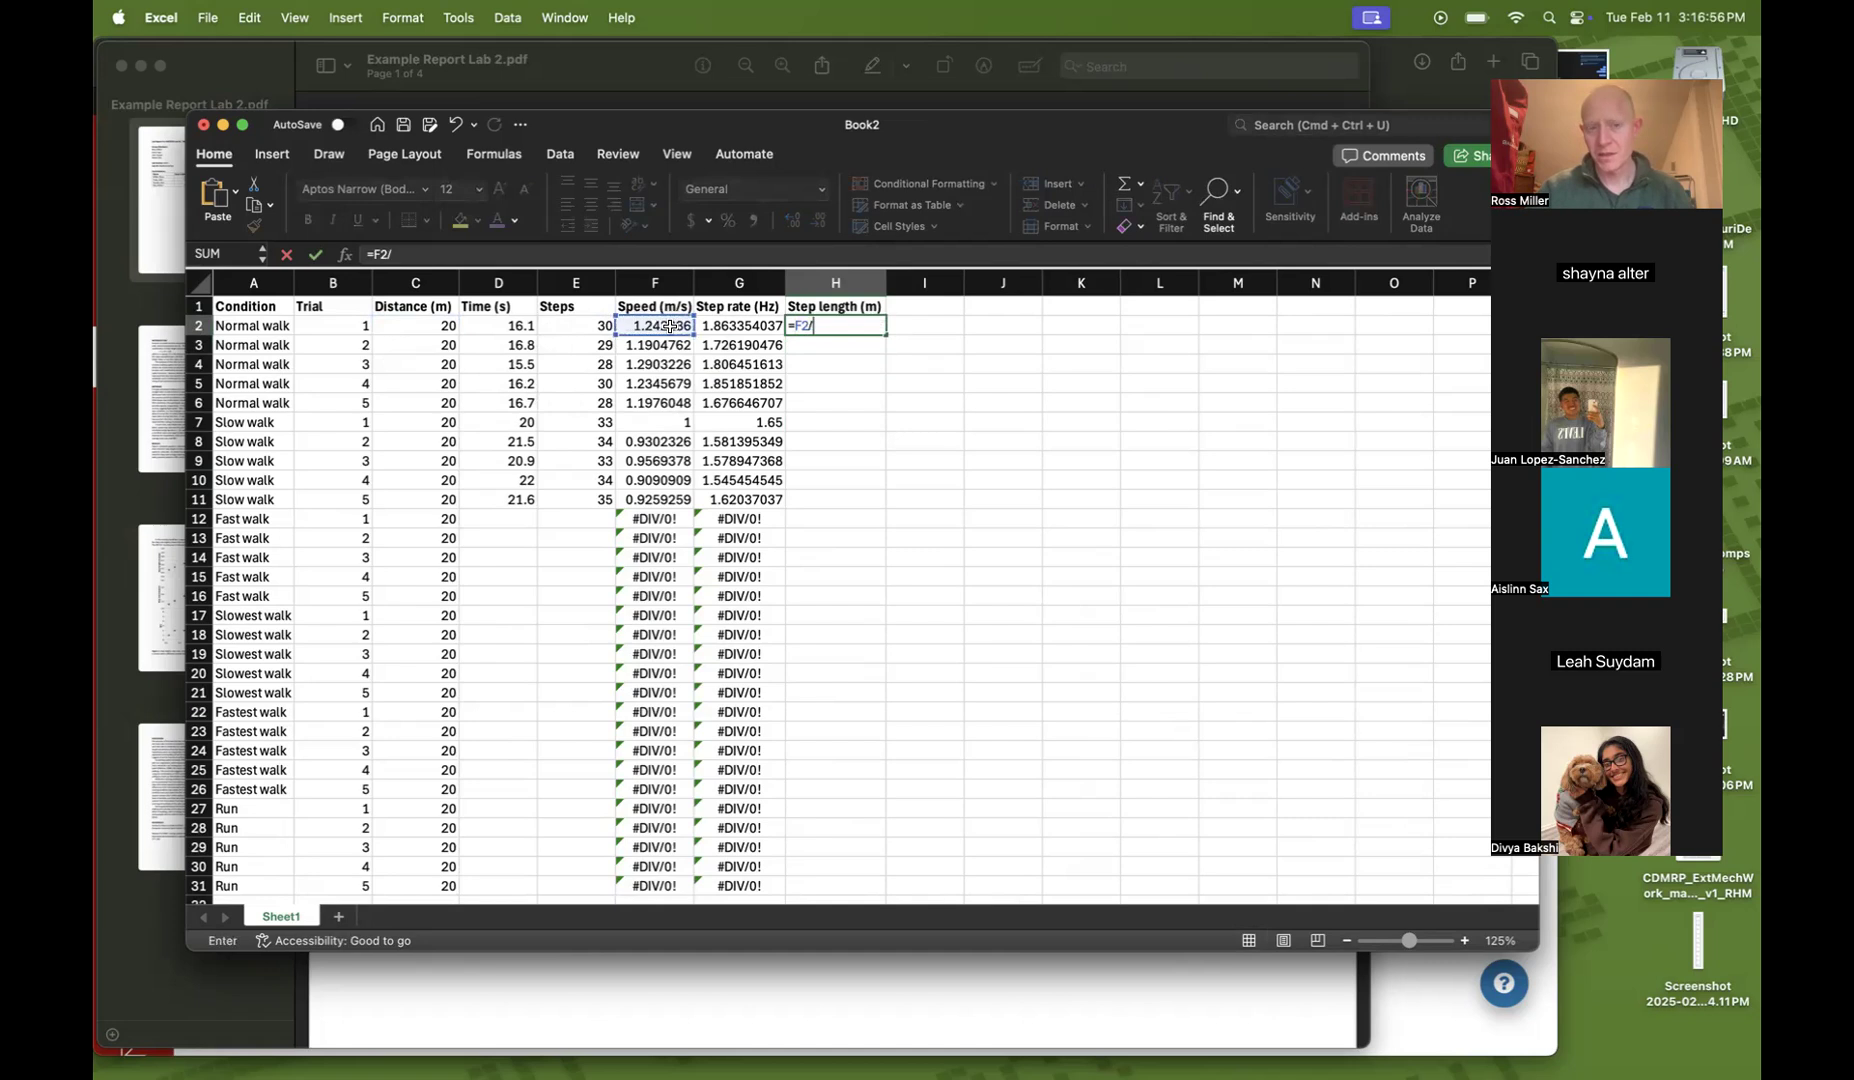
text(/)
click(725, 326)
key(Return)
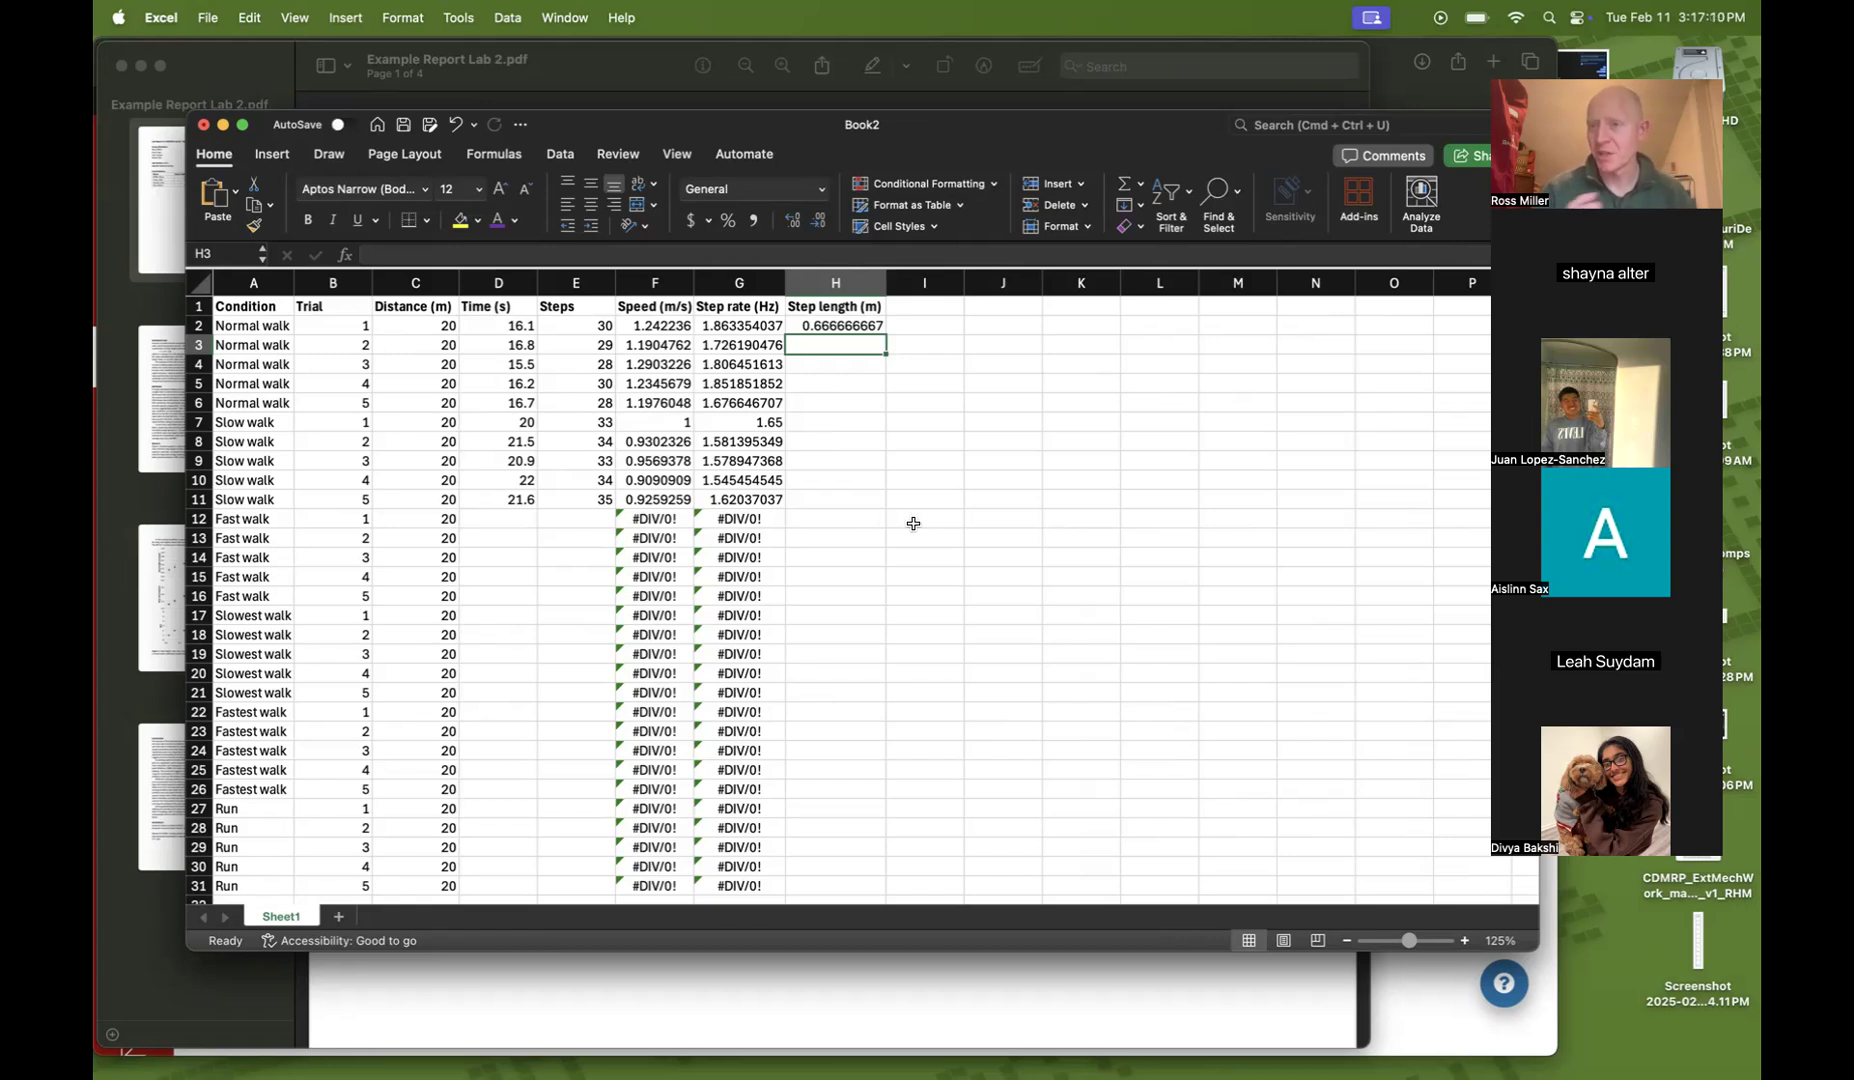
Inspect the formulas and input cells used for speed, step rate and step length in row 2
click(856, 519)
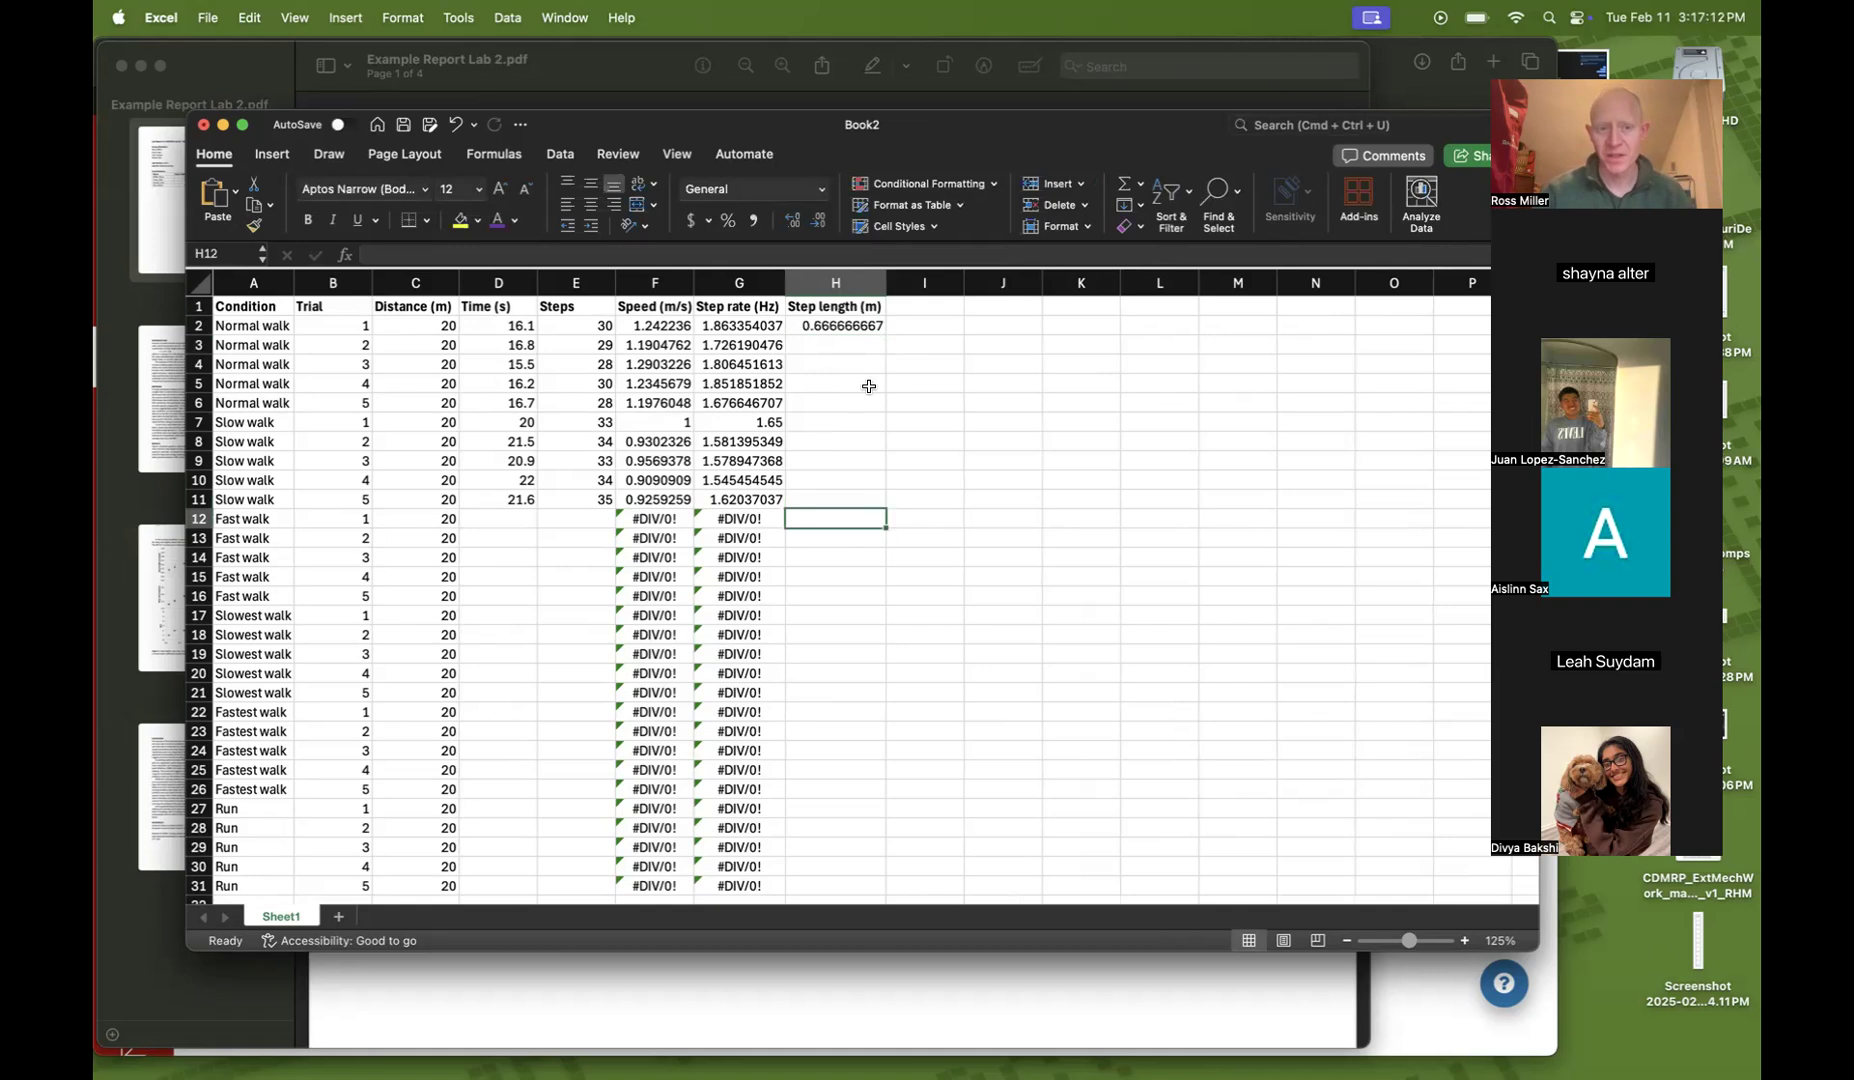
click(658, 328)
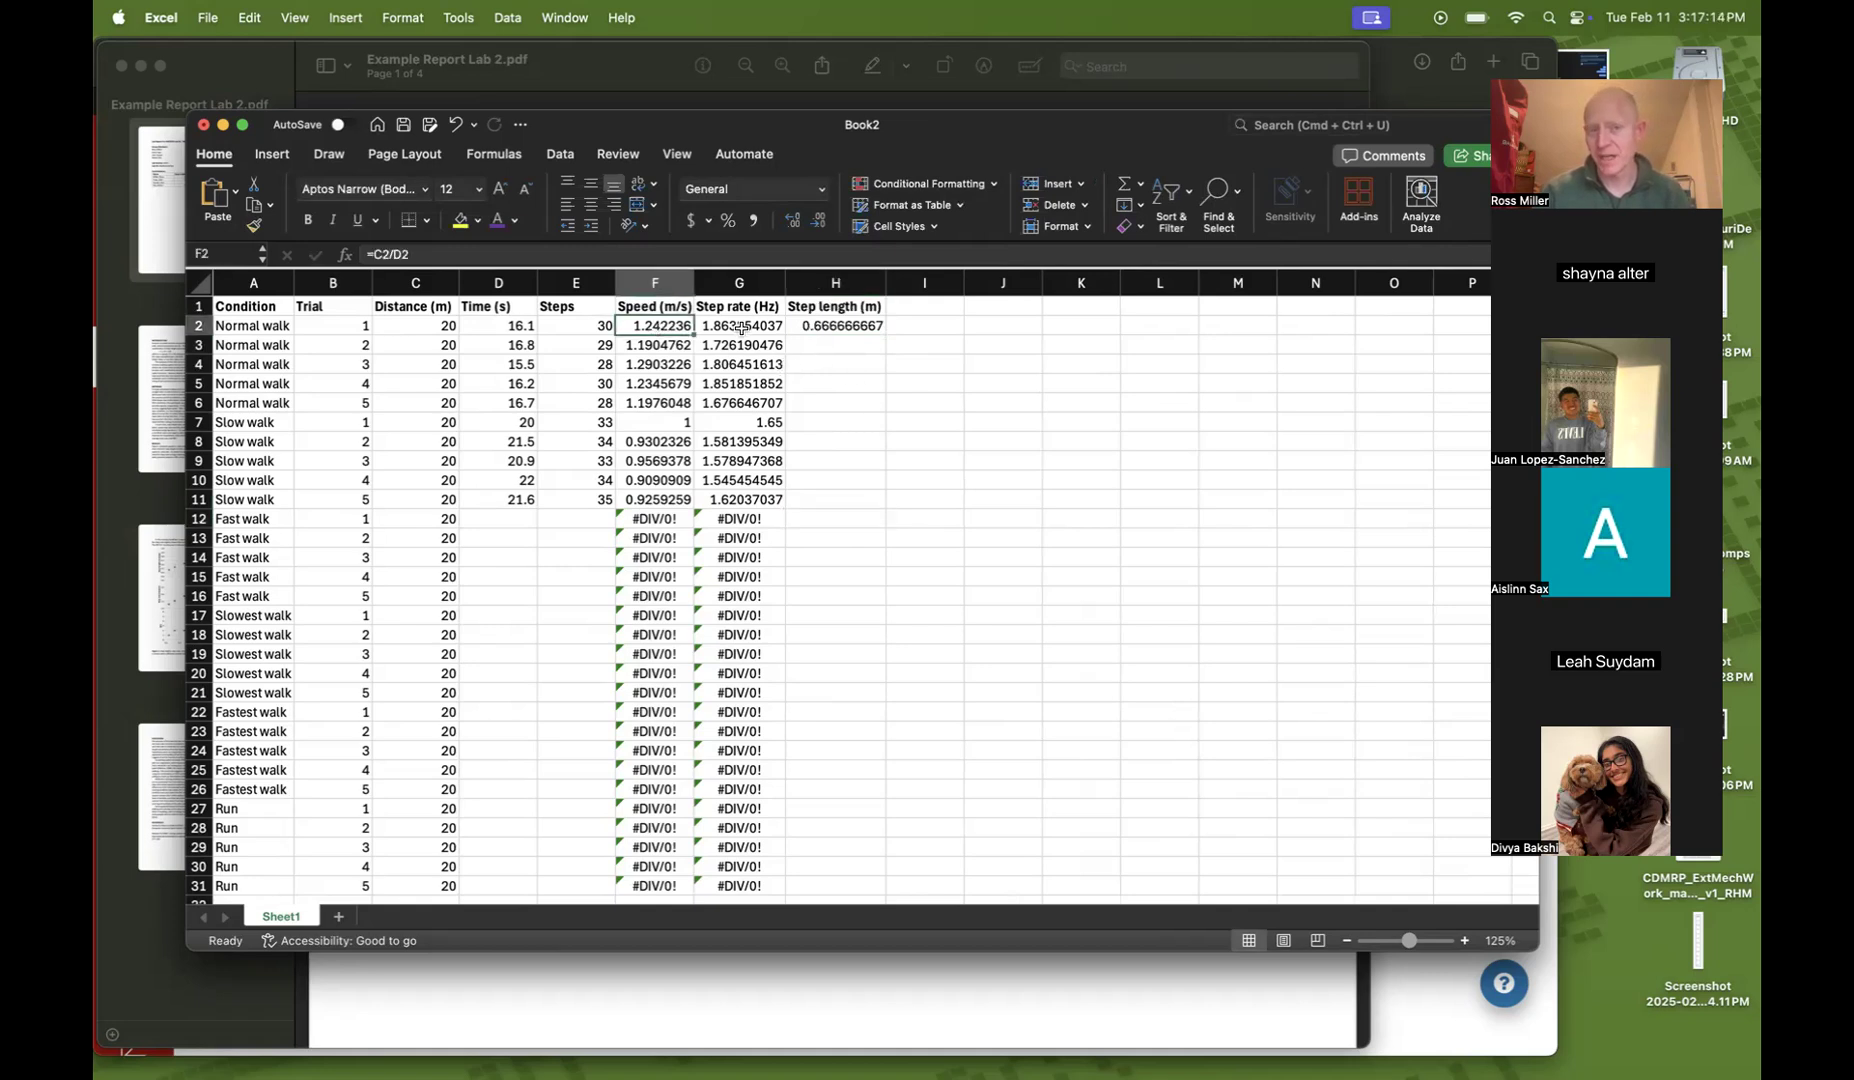
click(740, 330)
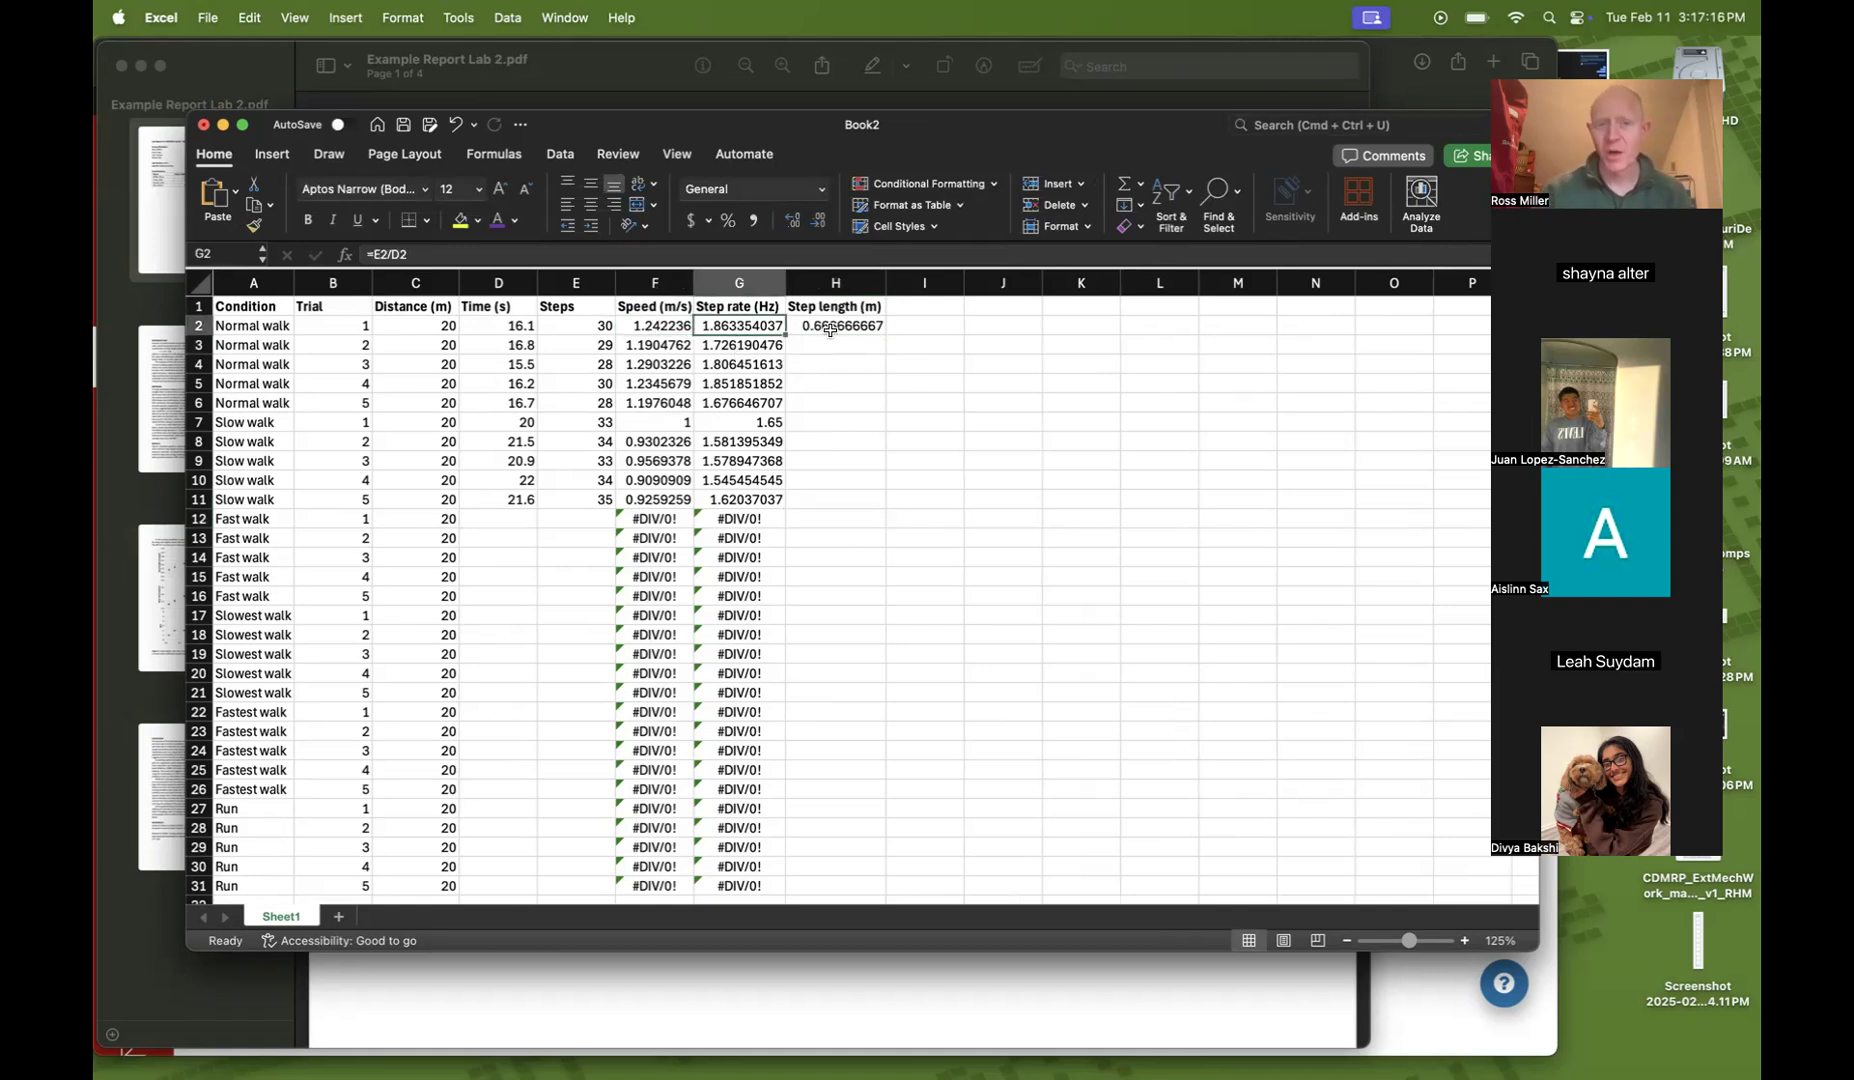
click(833, 329)
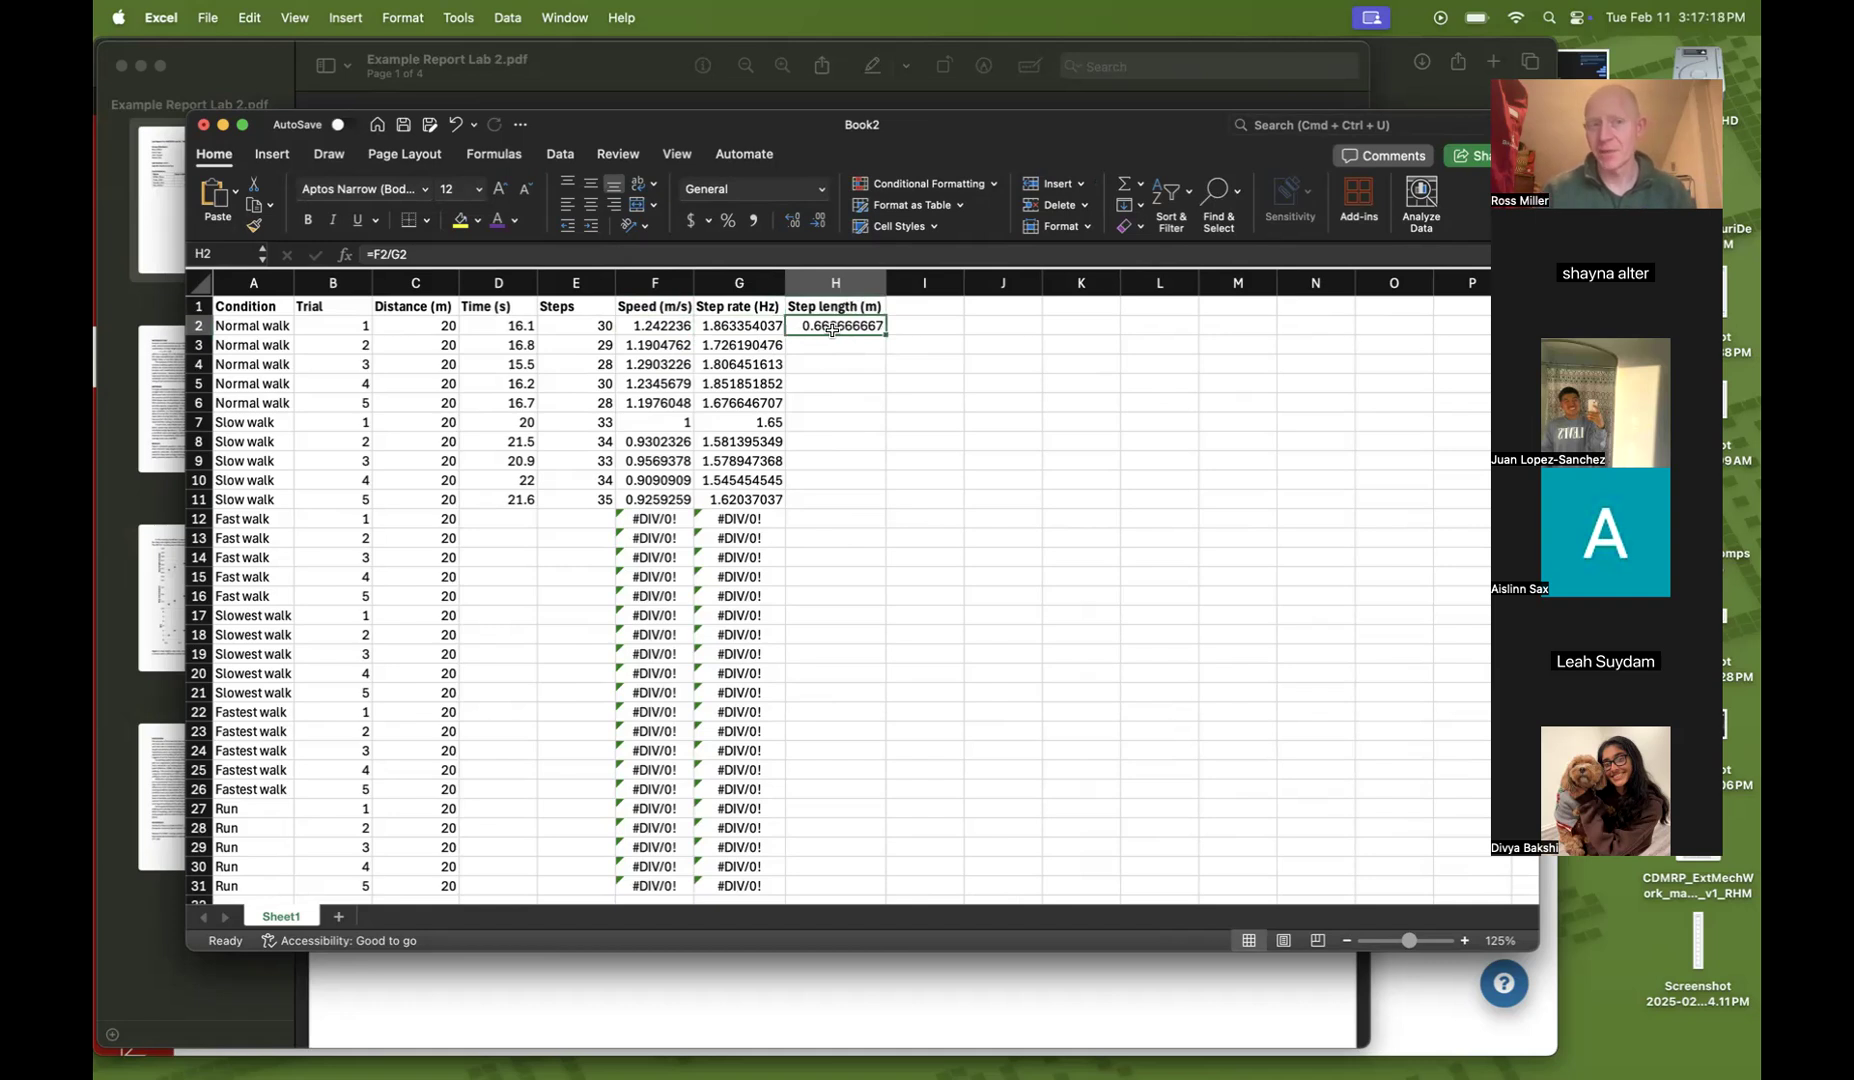
click(405, 327)
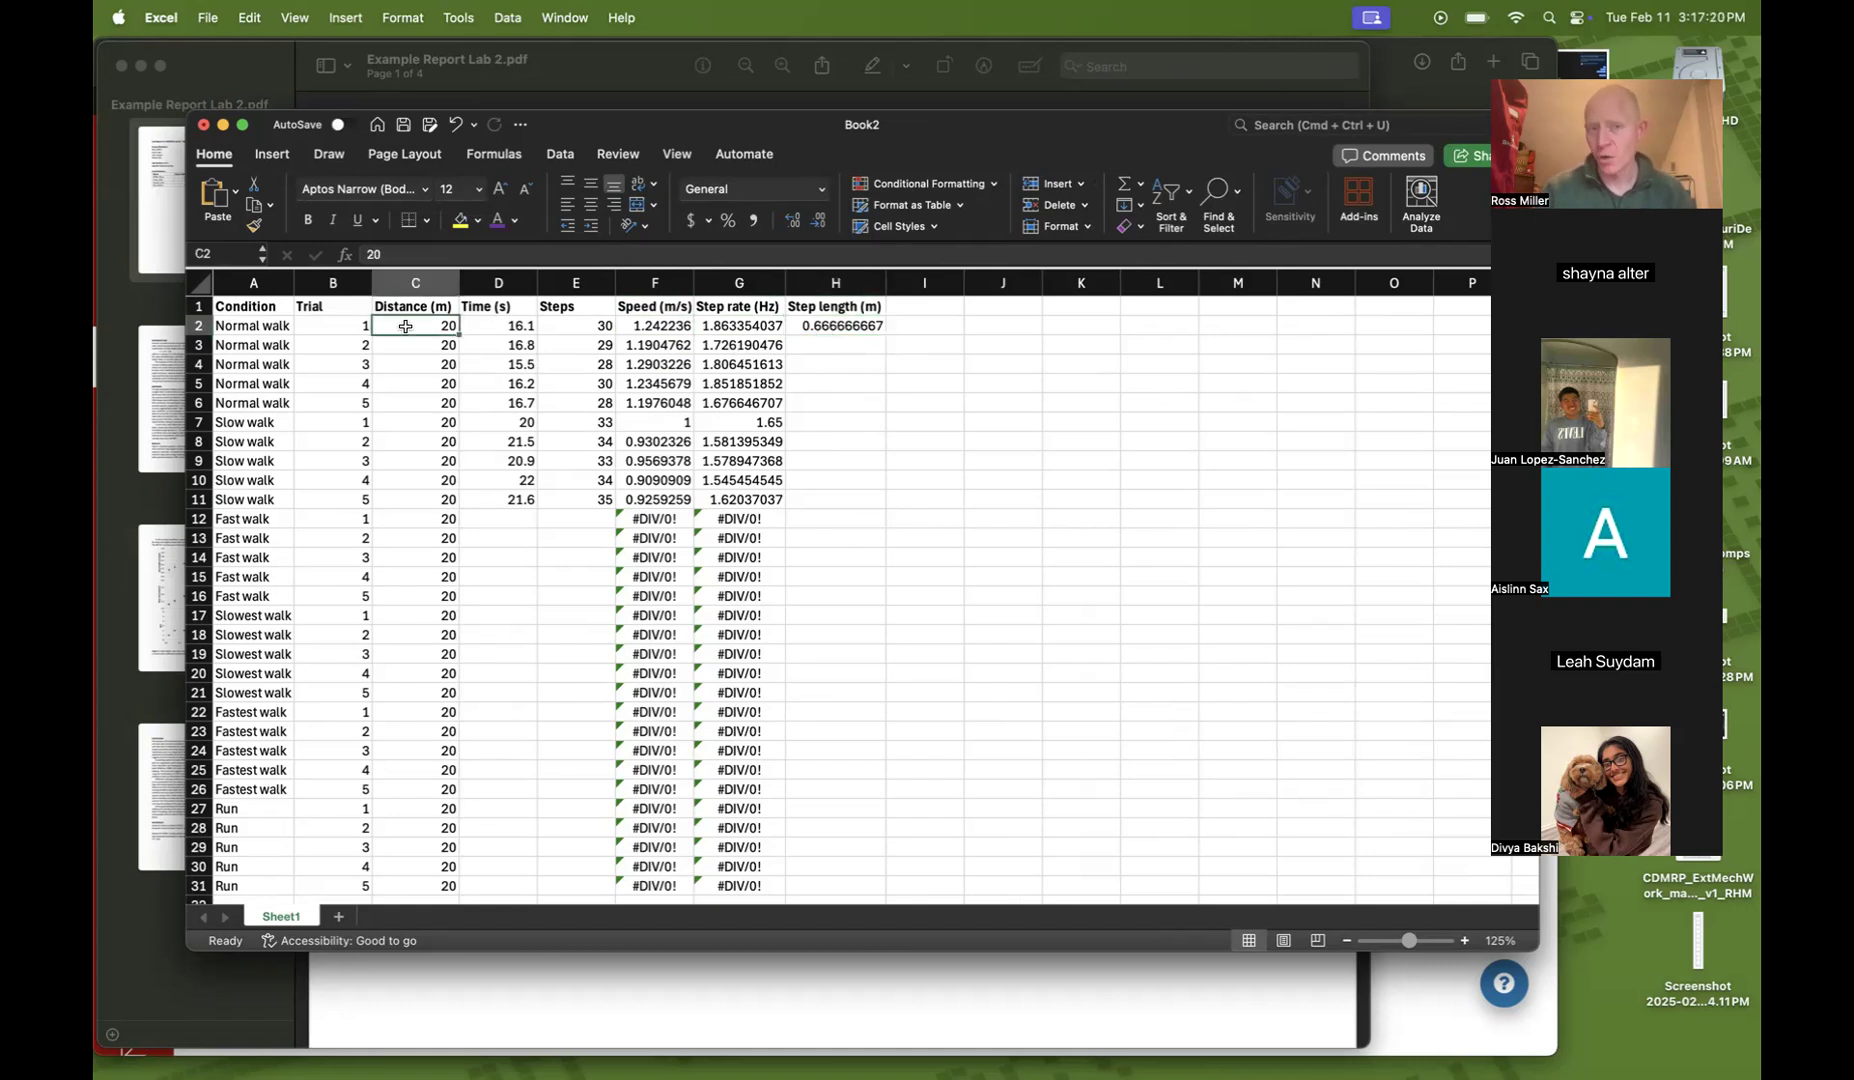
click(573, 327)
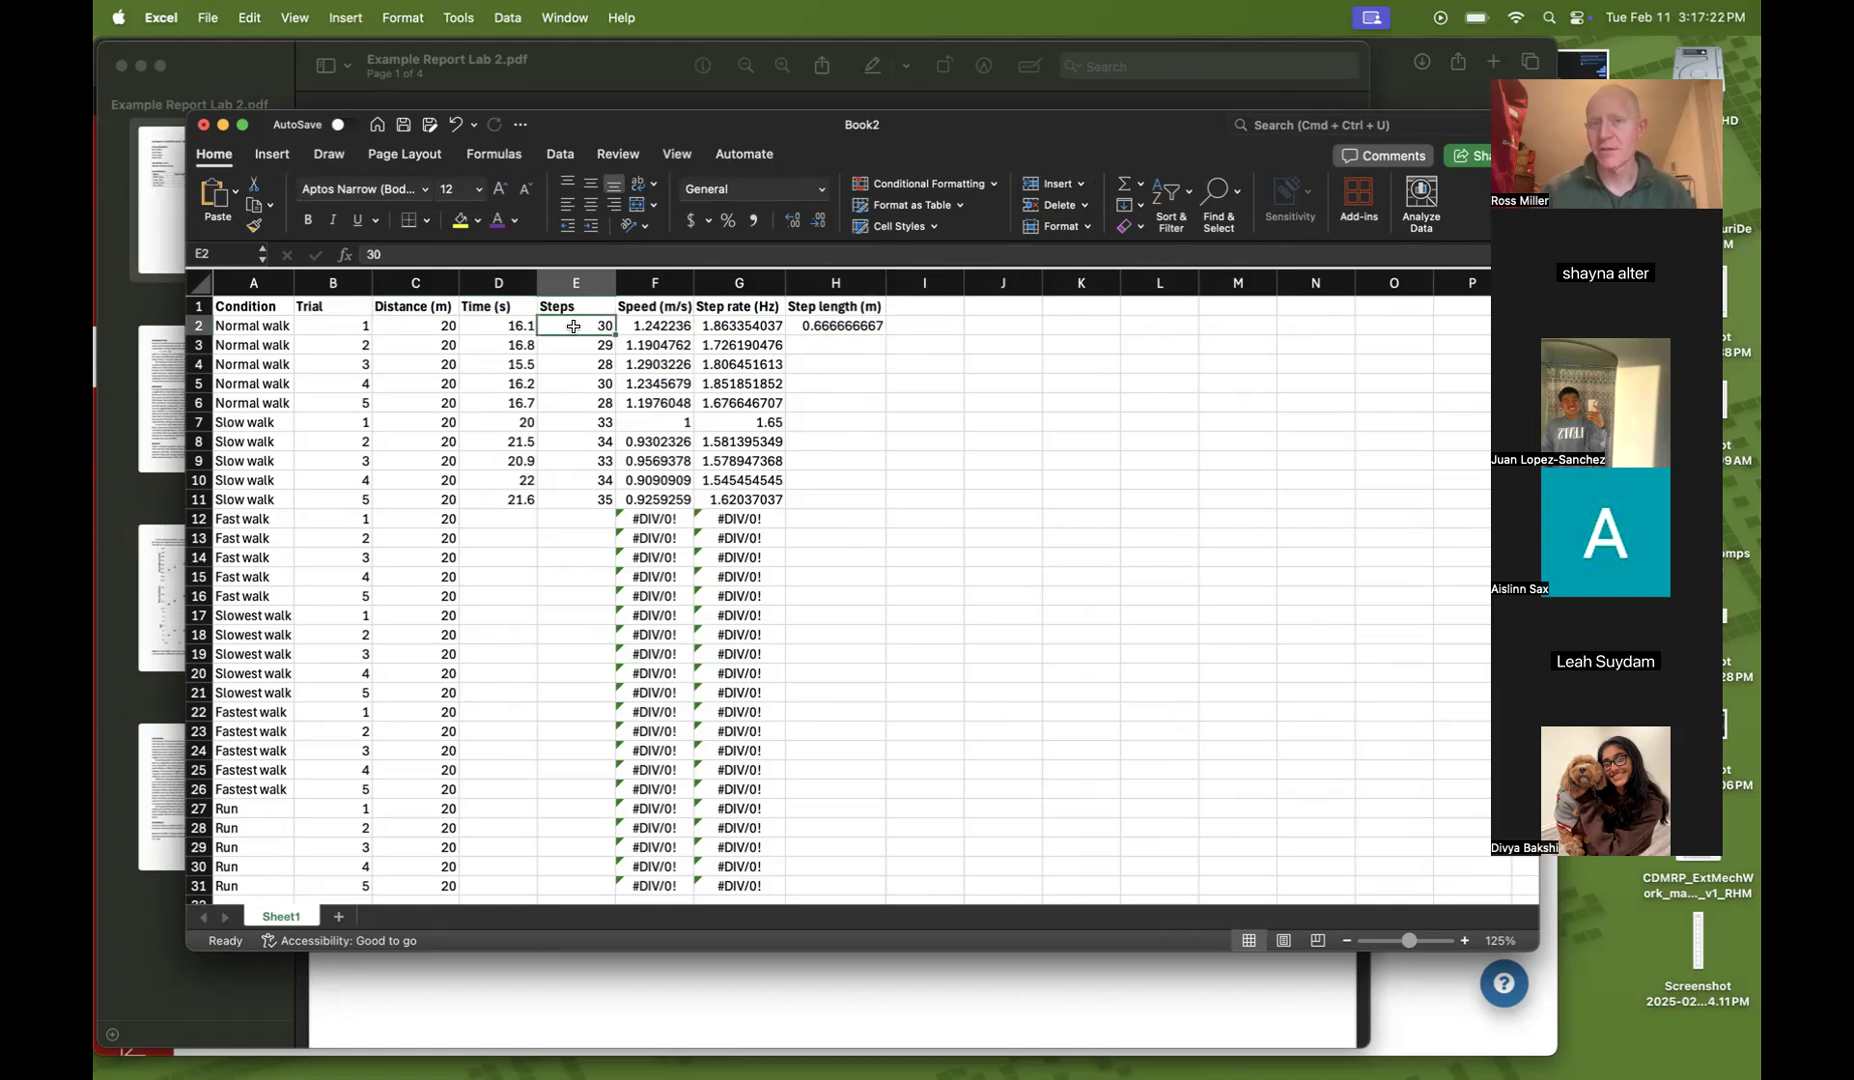
click(978, 476)
Fill the step length formula from H2 down through row 11
click(810, 327)
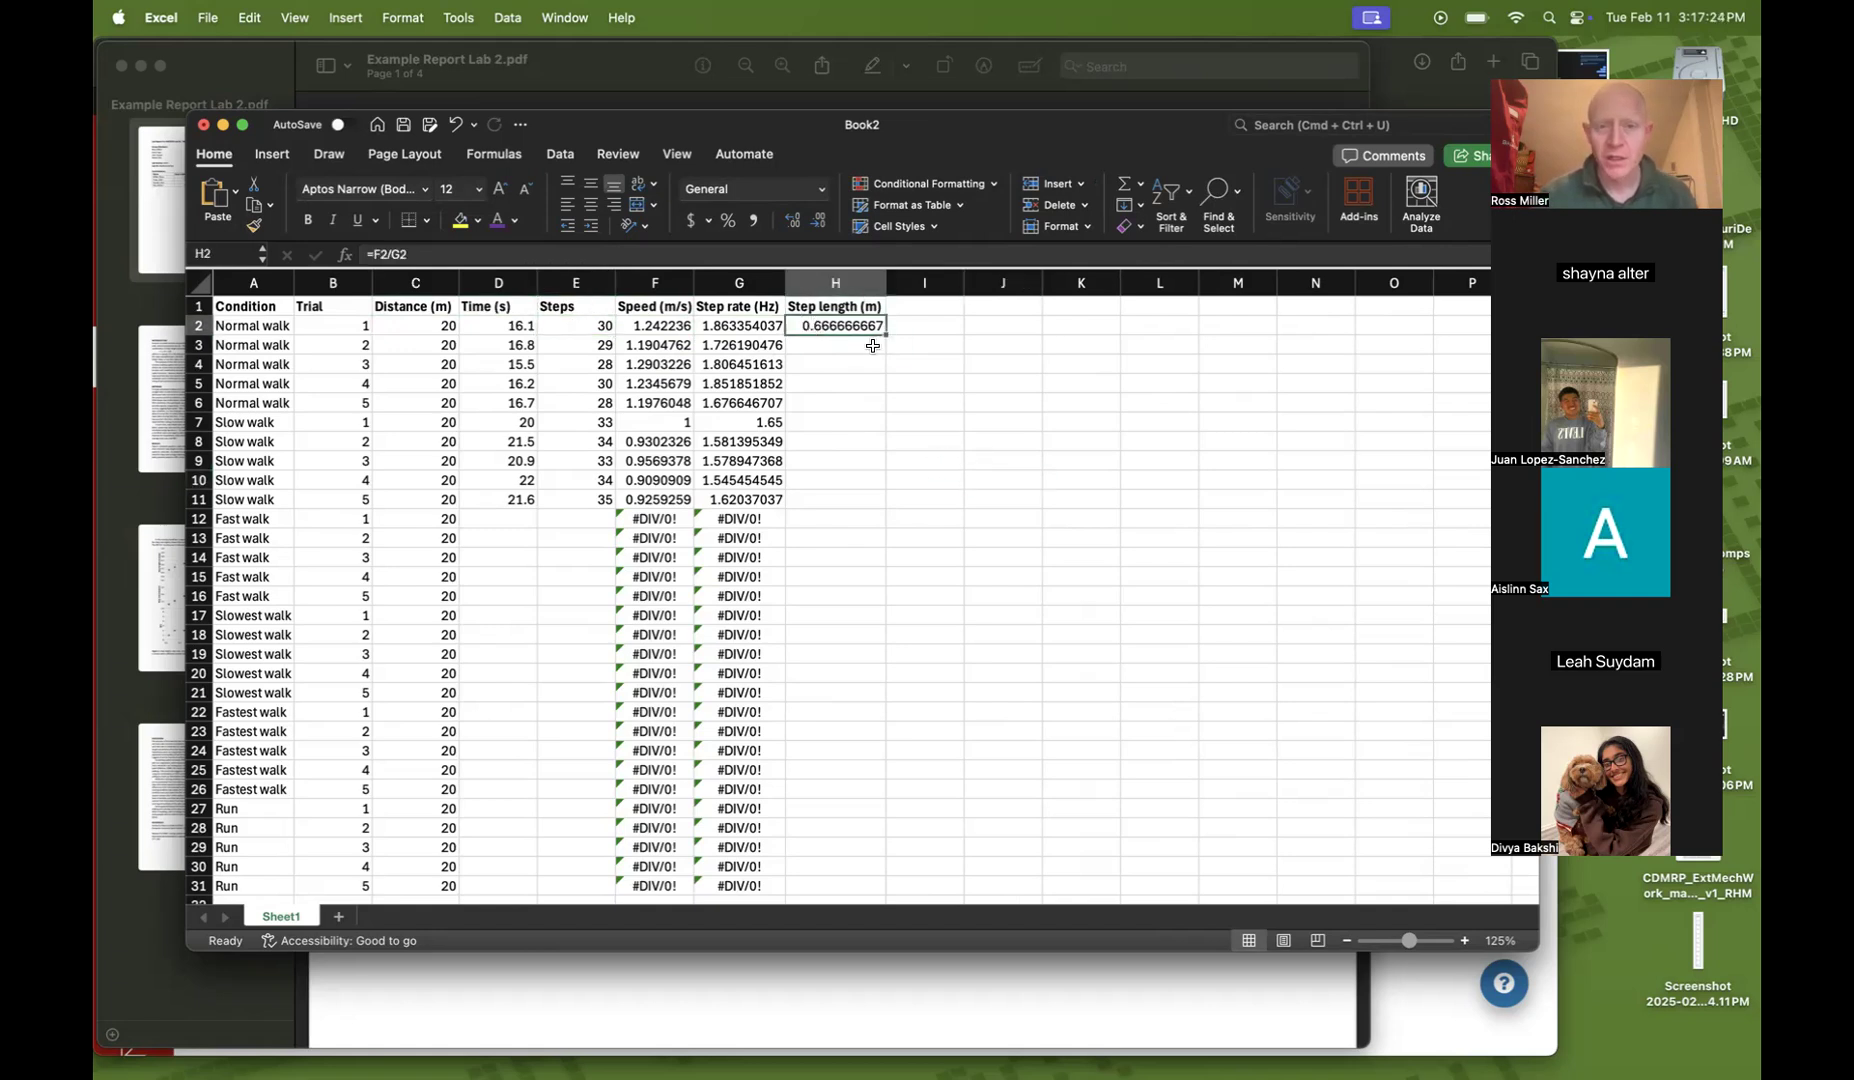
double_click(886, 334)
click(961, 458)
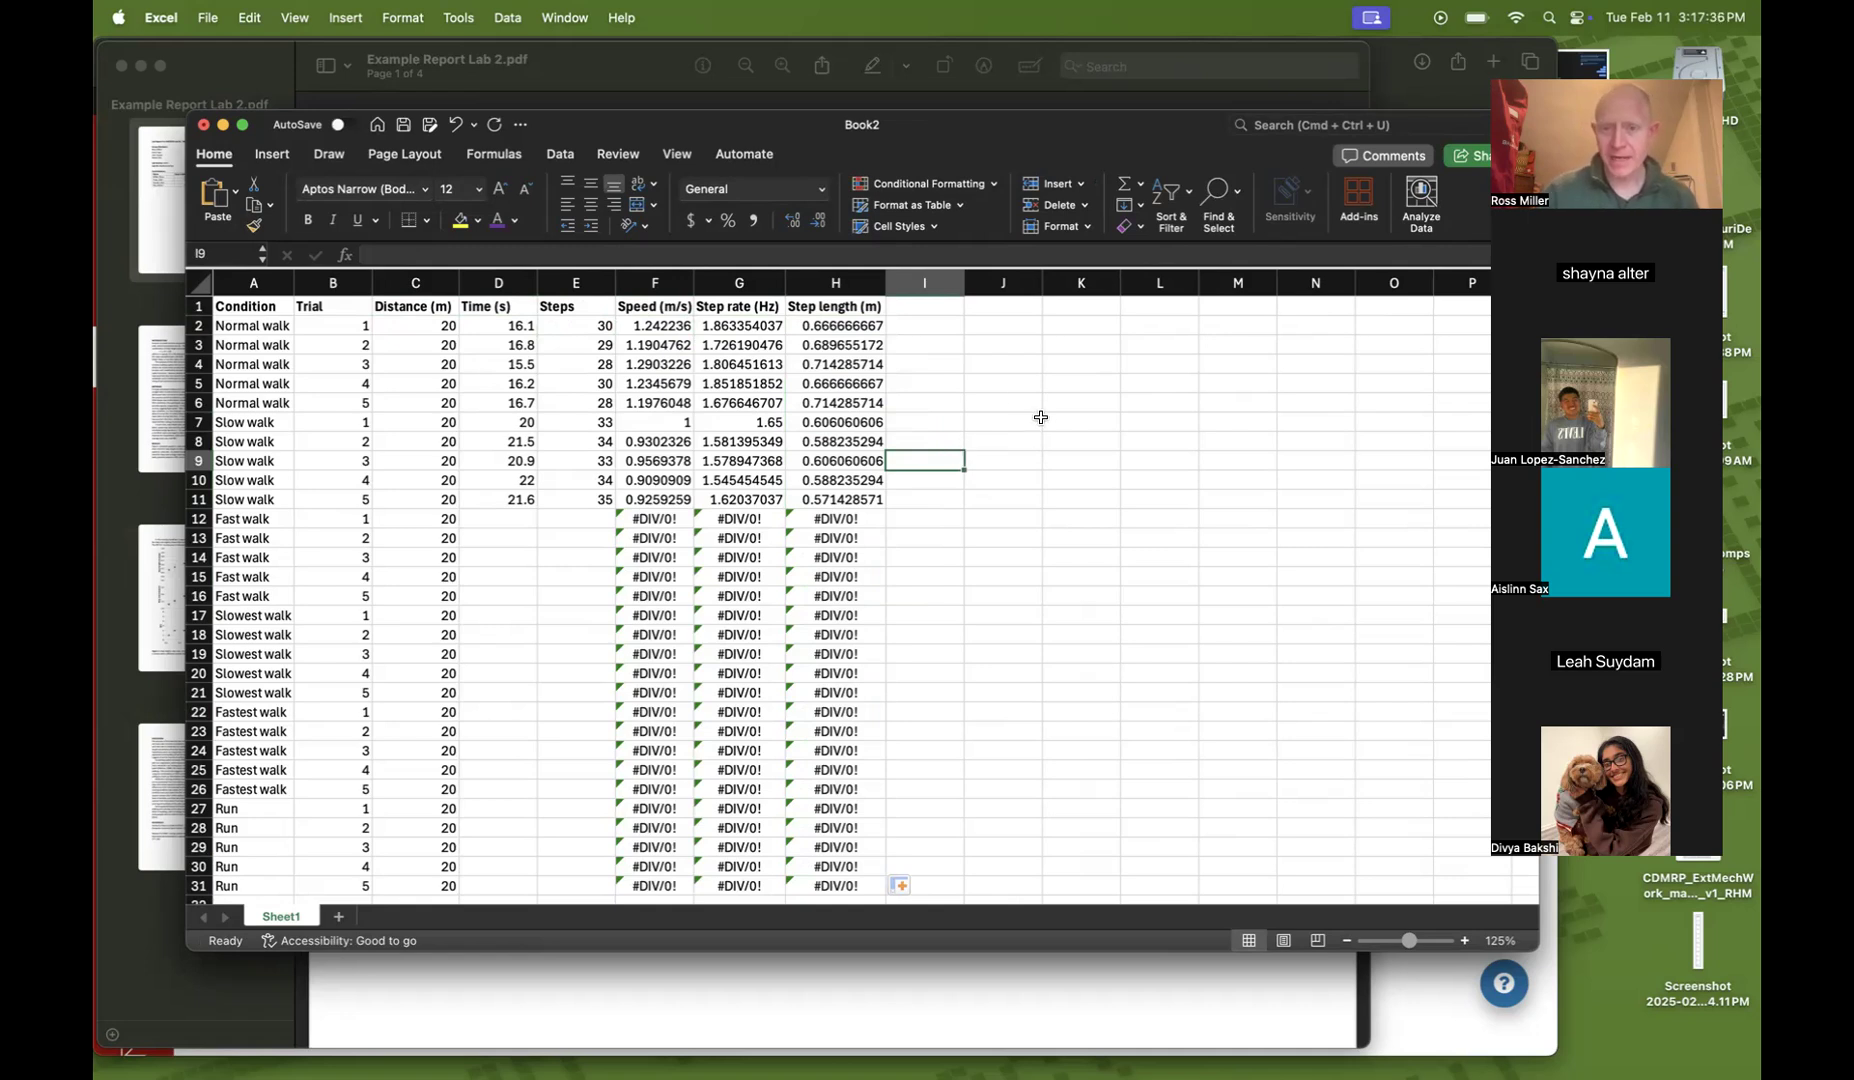
Review the calculated speed and step rate values for the normal walk trials
click(1015, 400)
click(1069, 403)
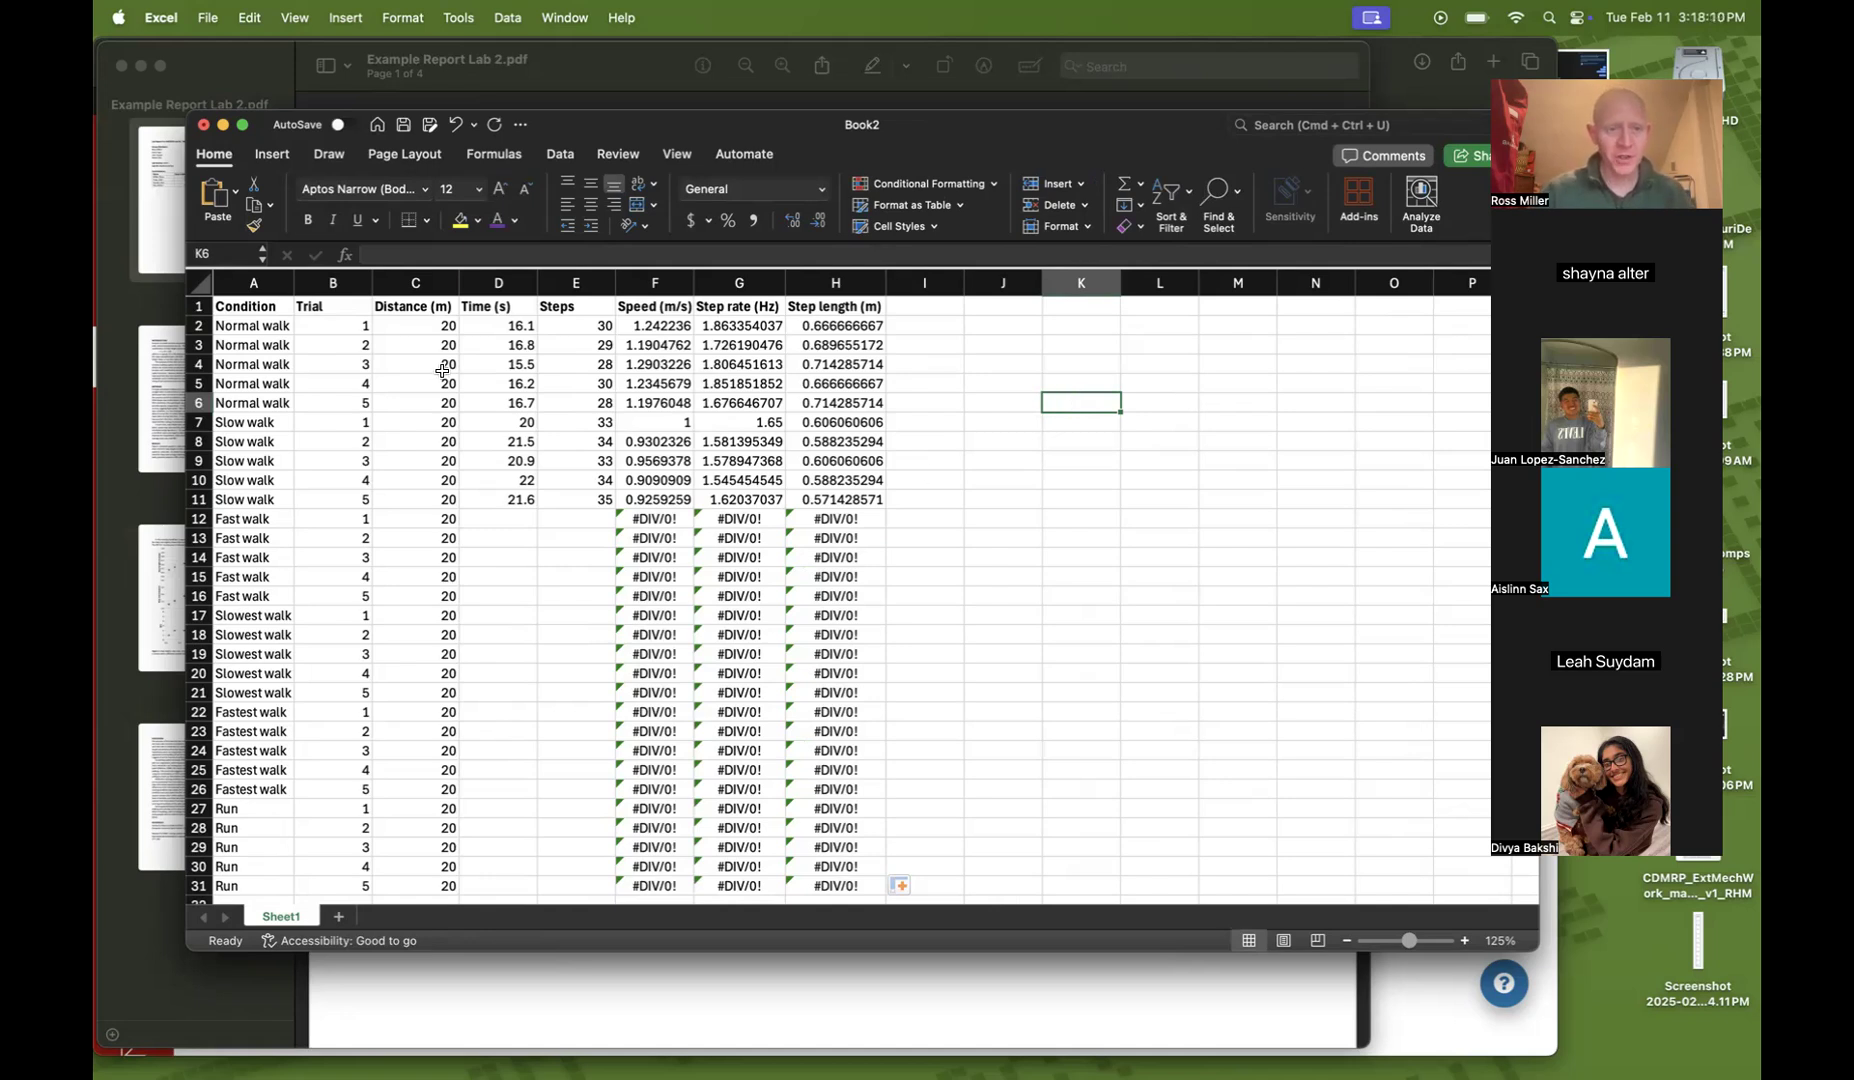
scroll(455, 474, down, 10)
scroll(455, 474, up, 10)
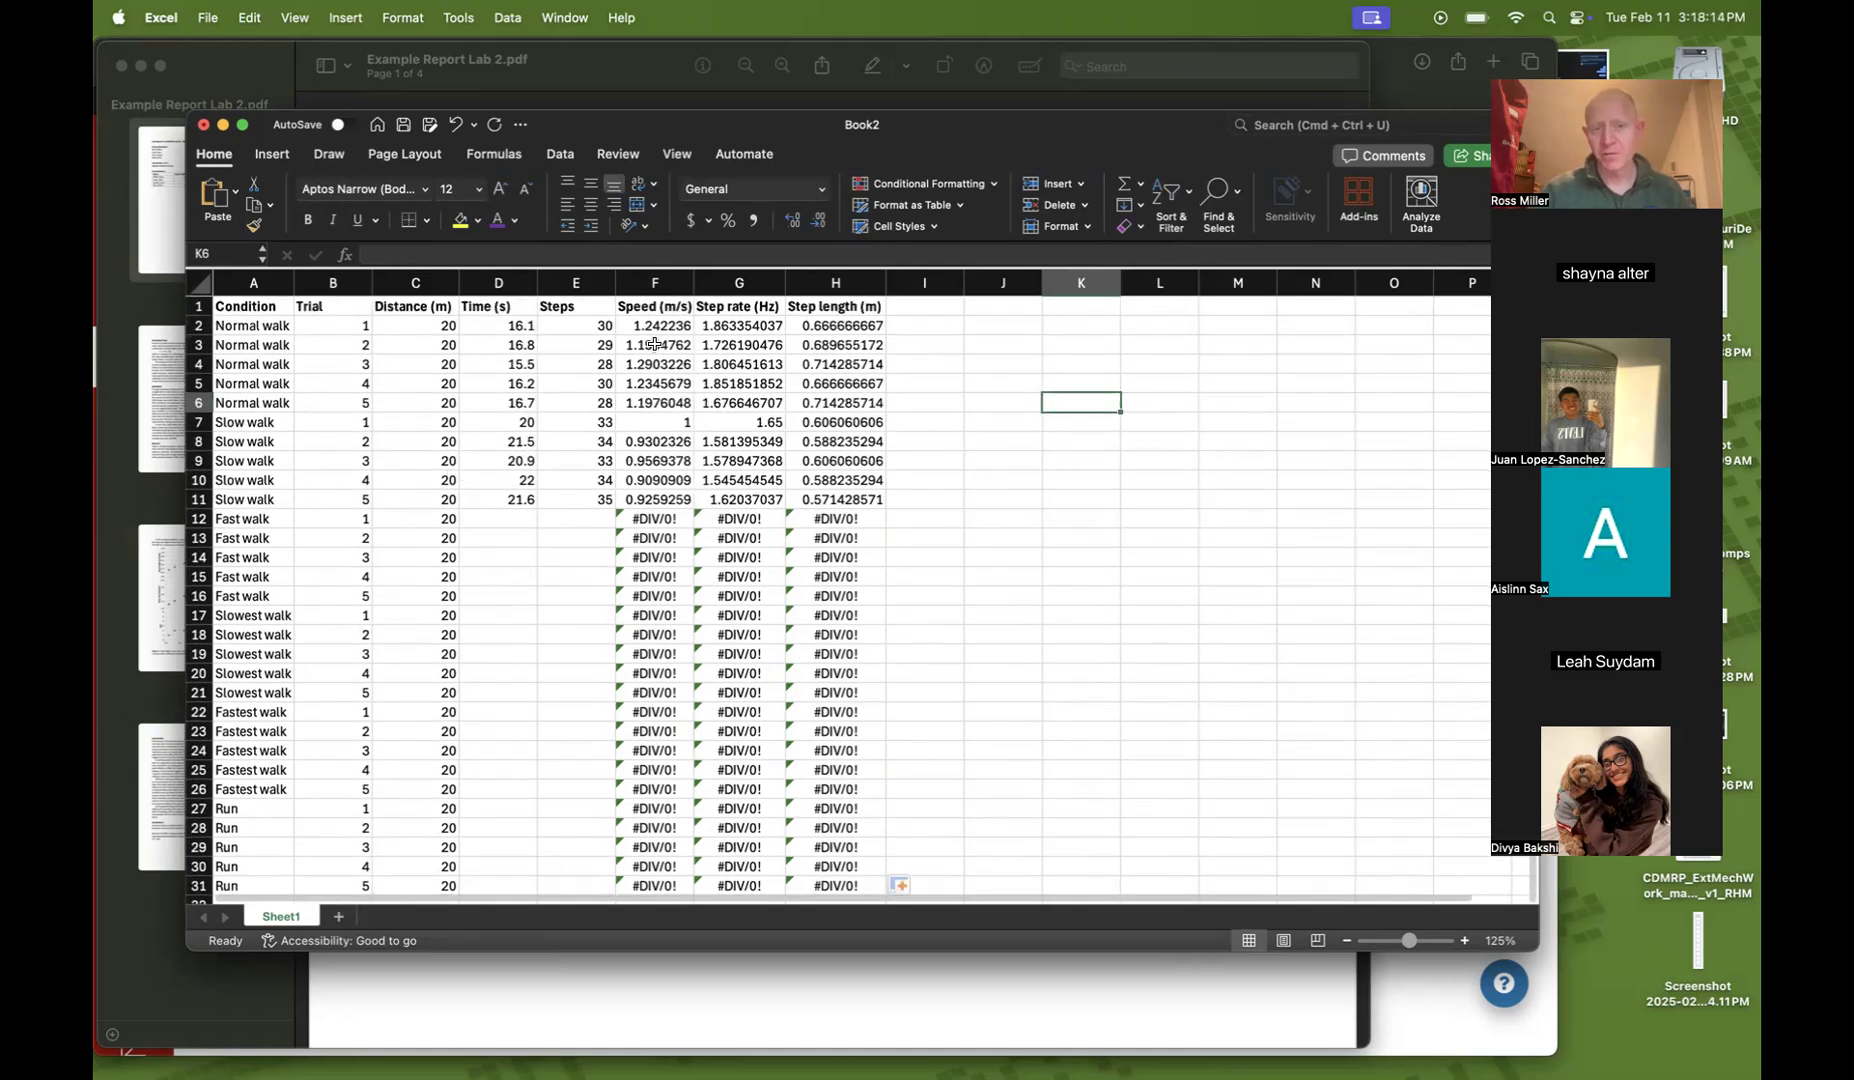
click(648, 327)
key(Right)
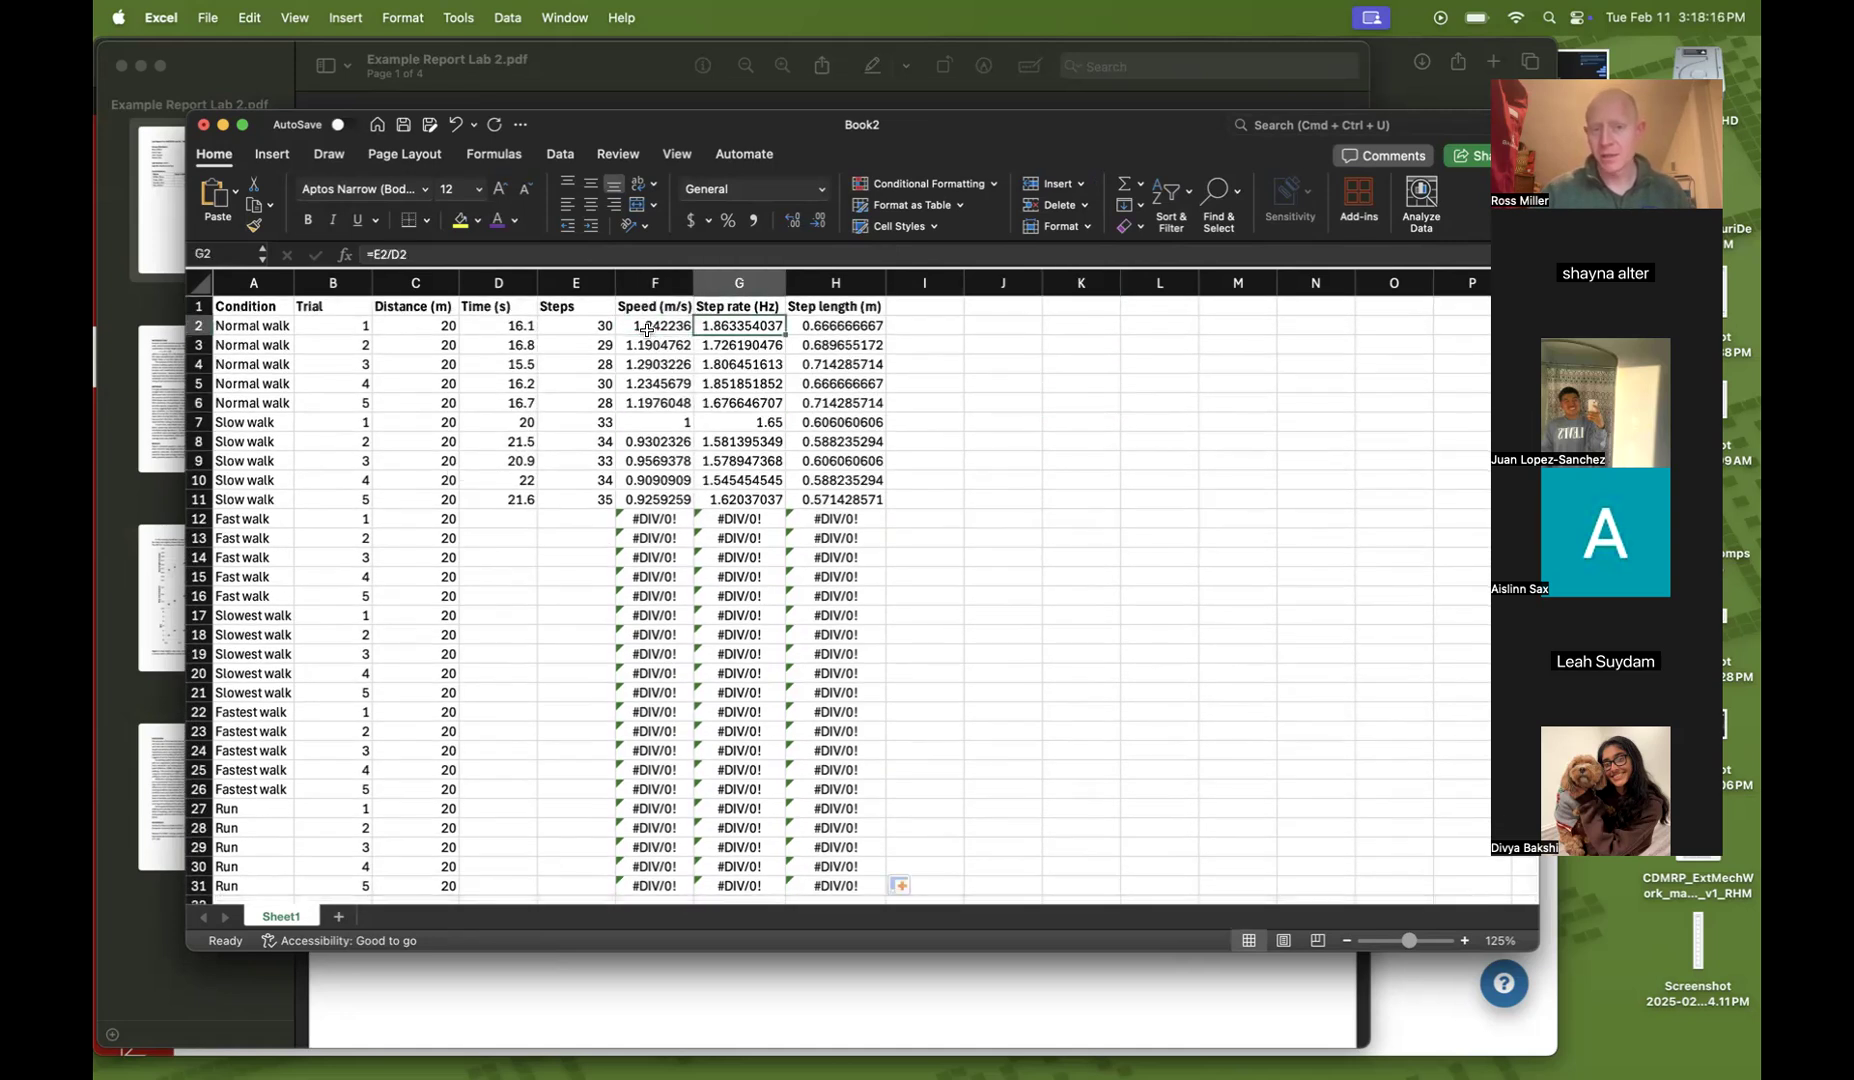
key(Right)
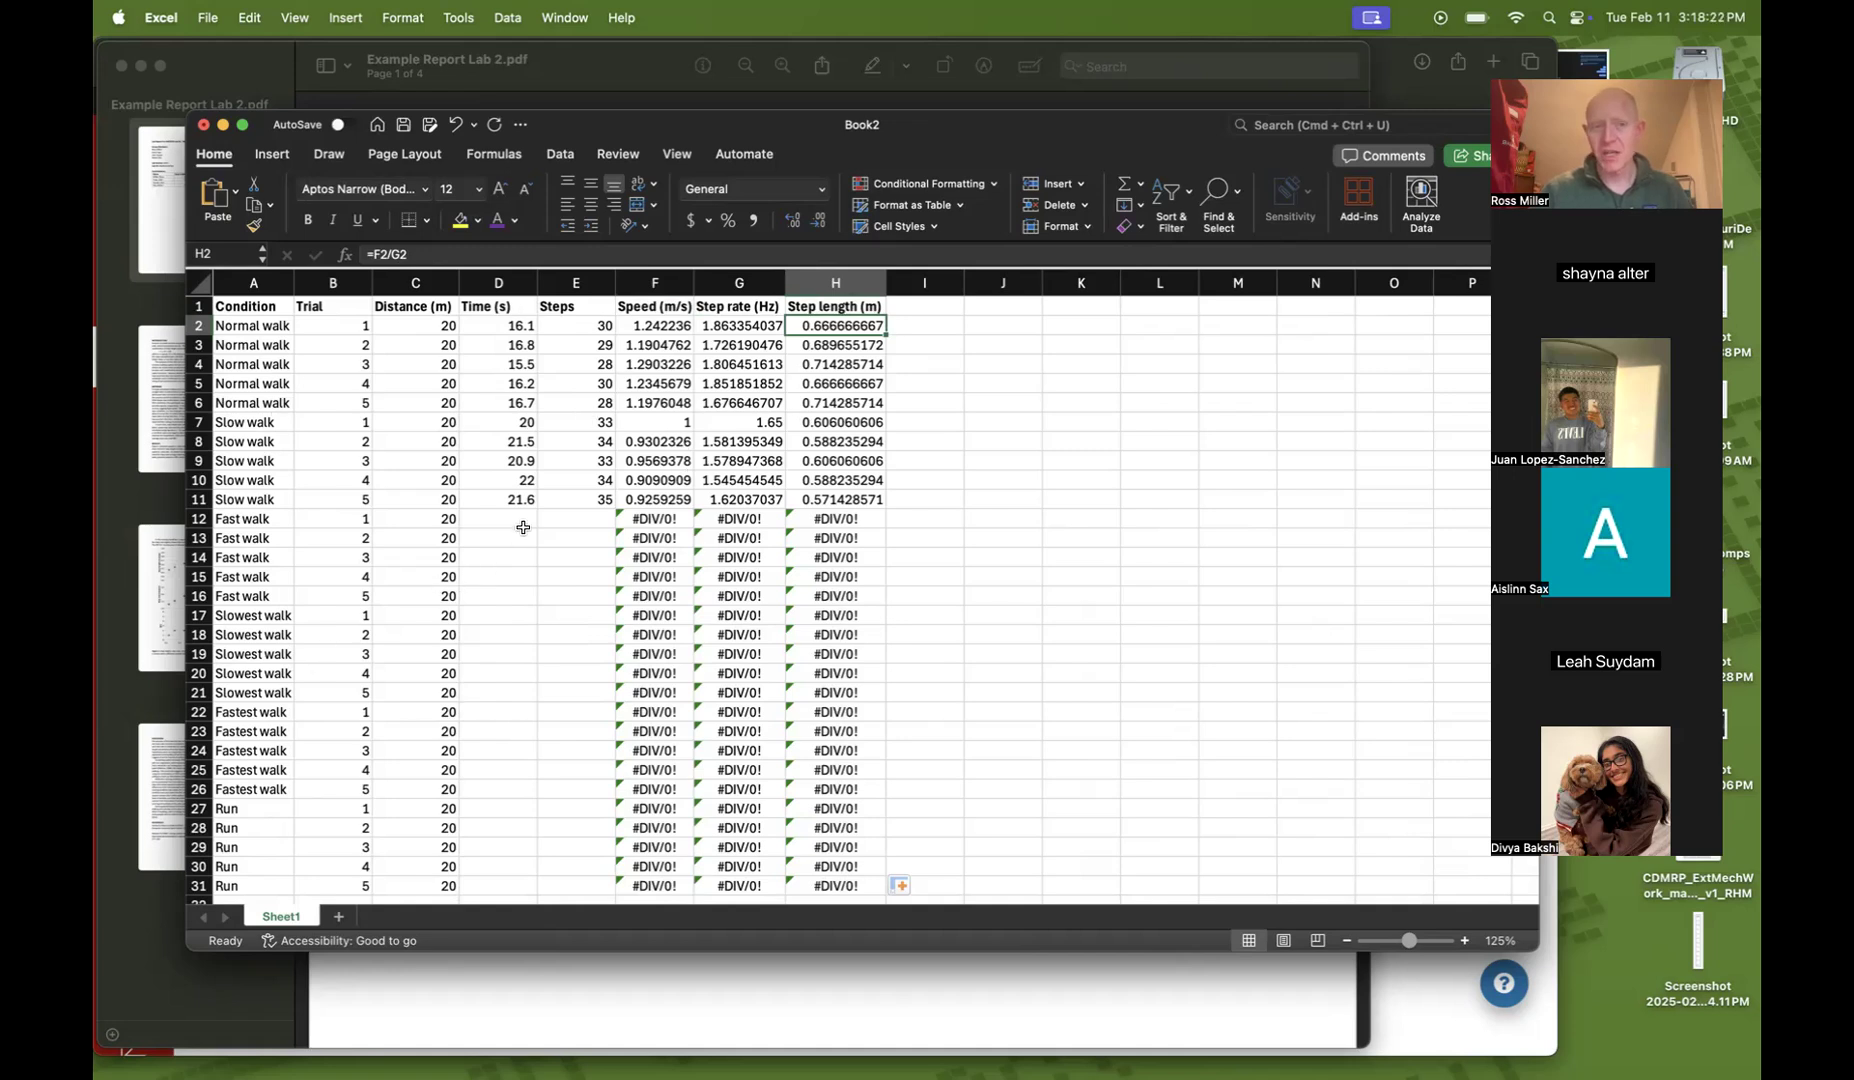
drag(644, 327, 714, 329)
click(714, 400)
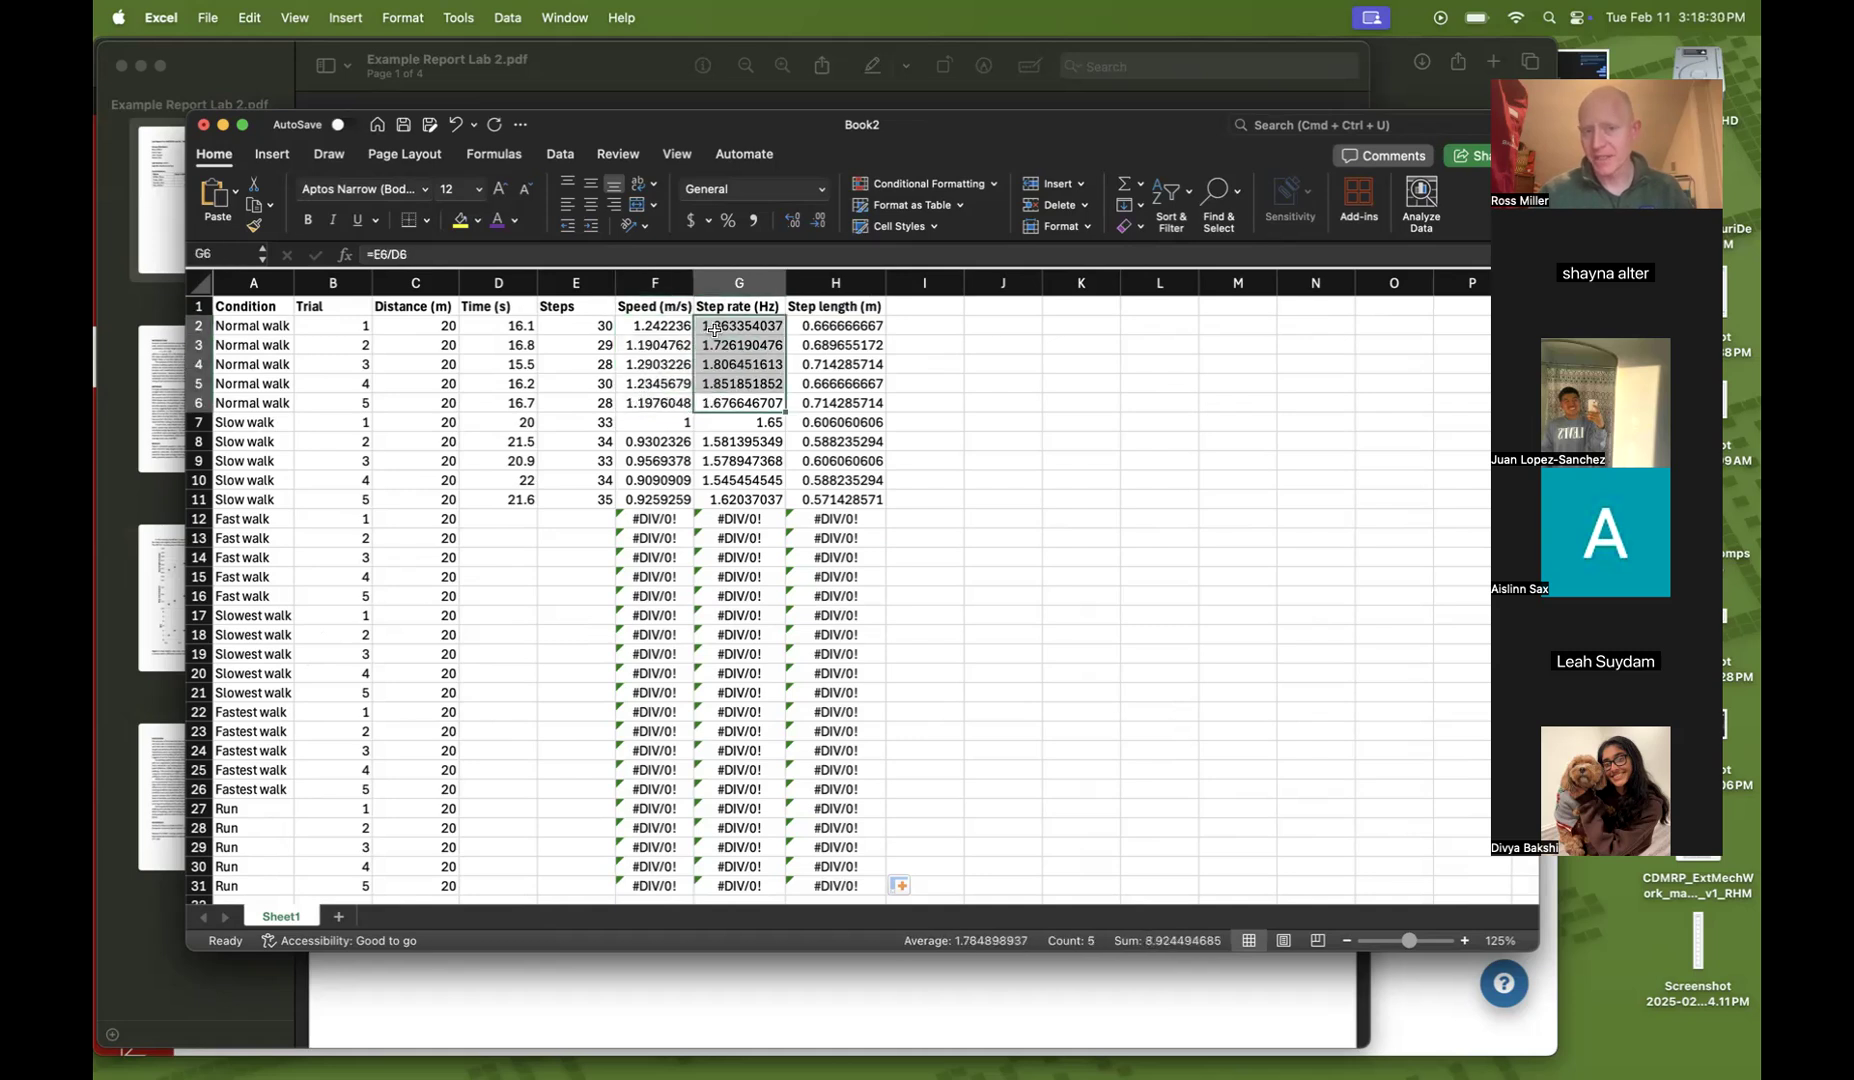
click(1064, 463)
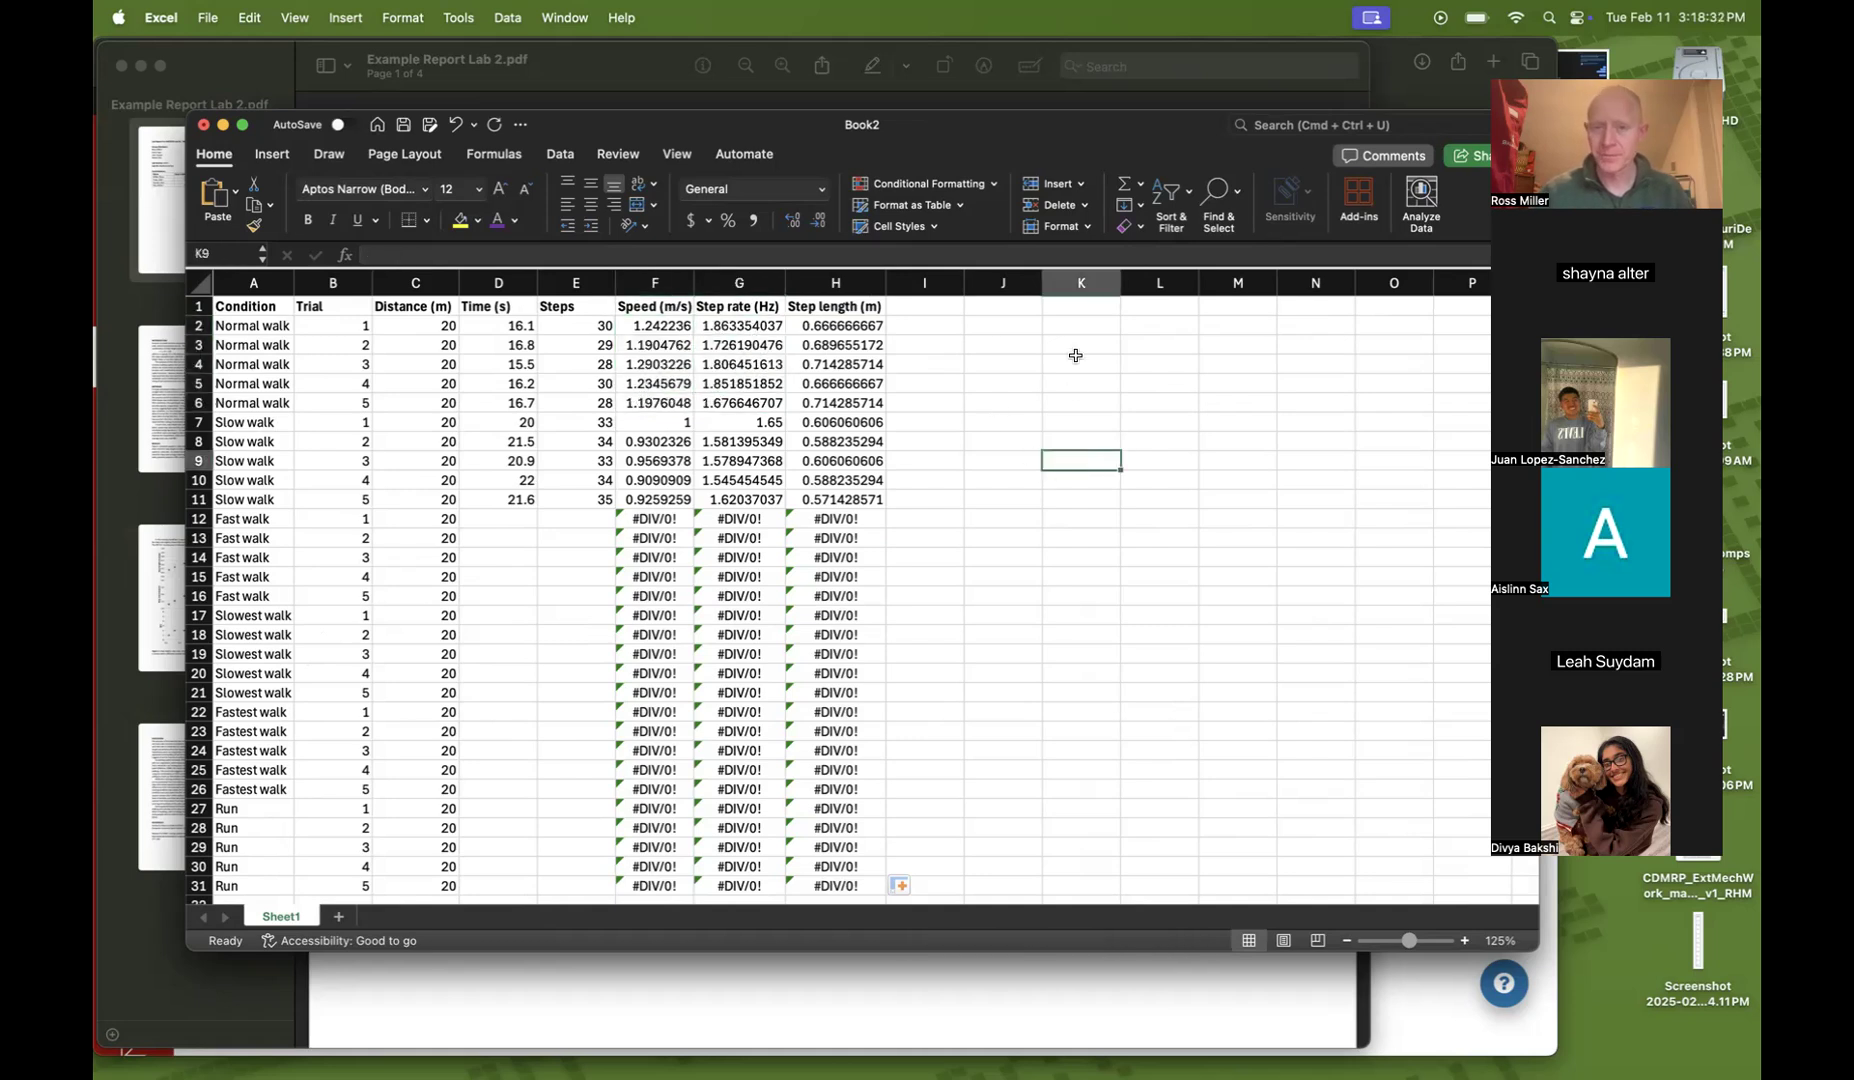
Enter the bold heading AVERAGES in cell K2
click(1066, 322)
scroll(1083, 473, right, 1)
scroll(1083, 473, left, 1)
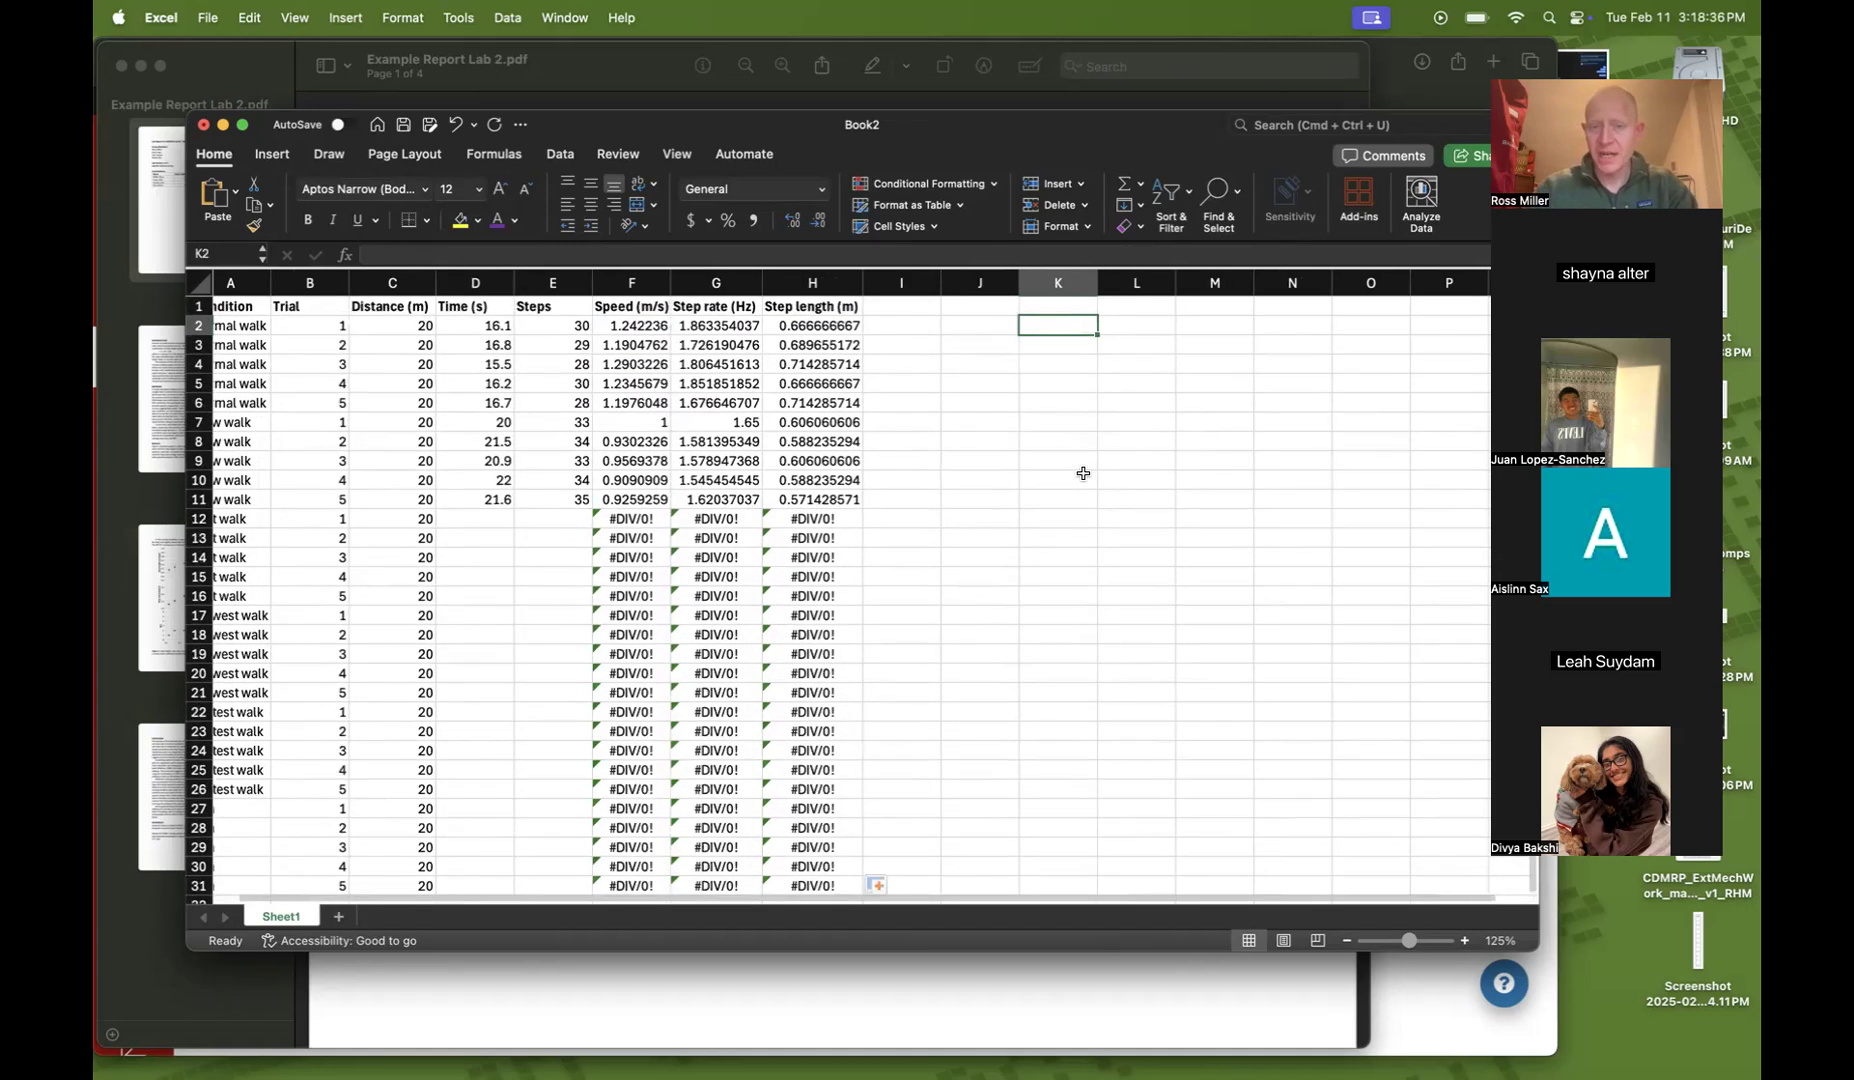
text(AVERAG)
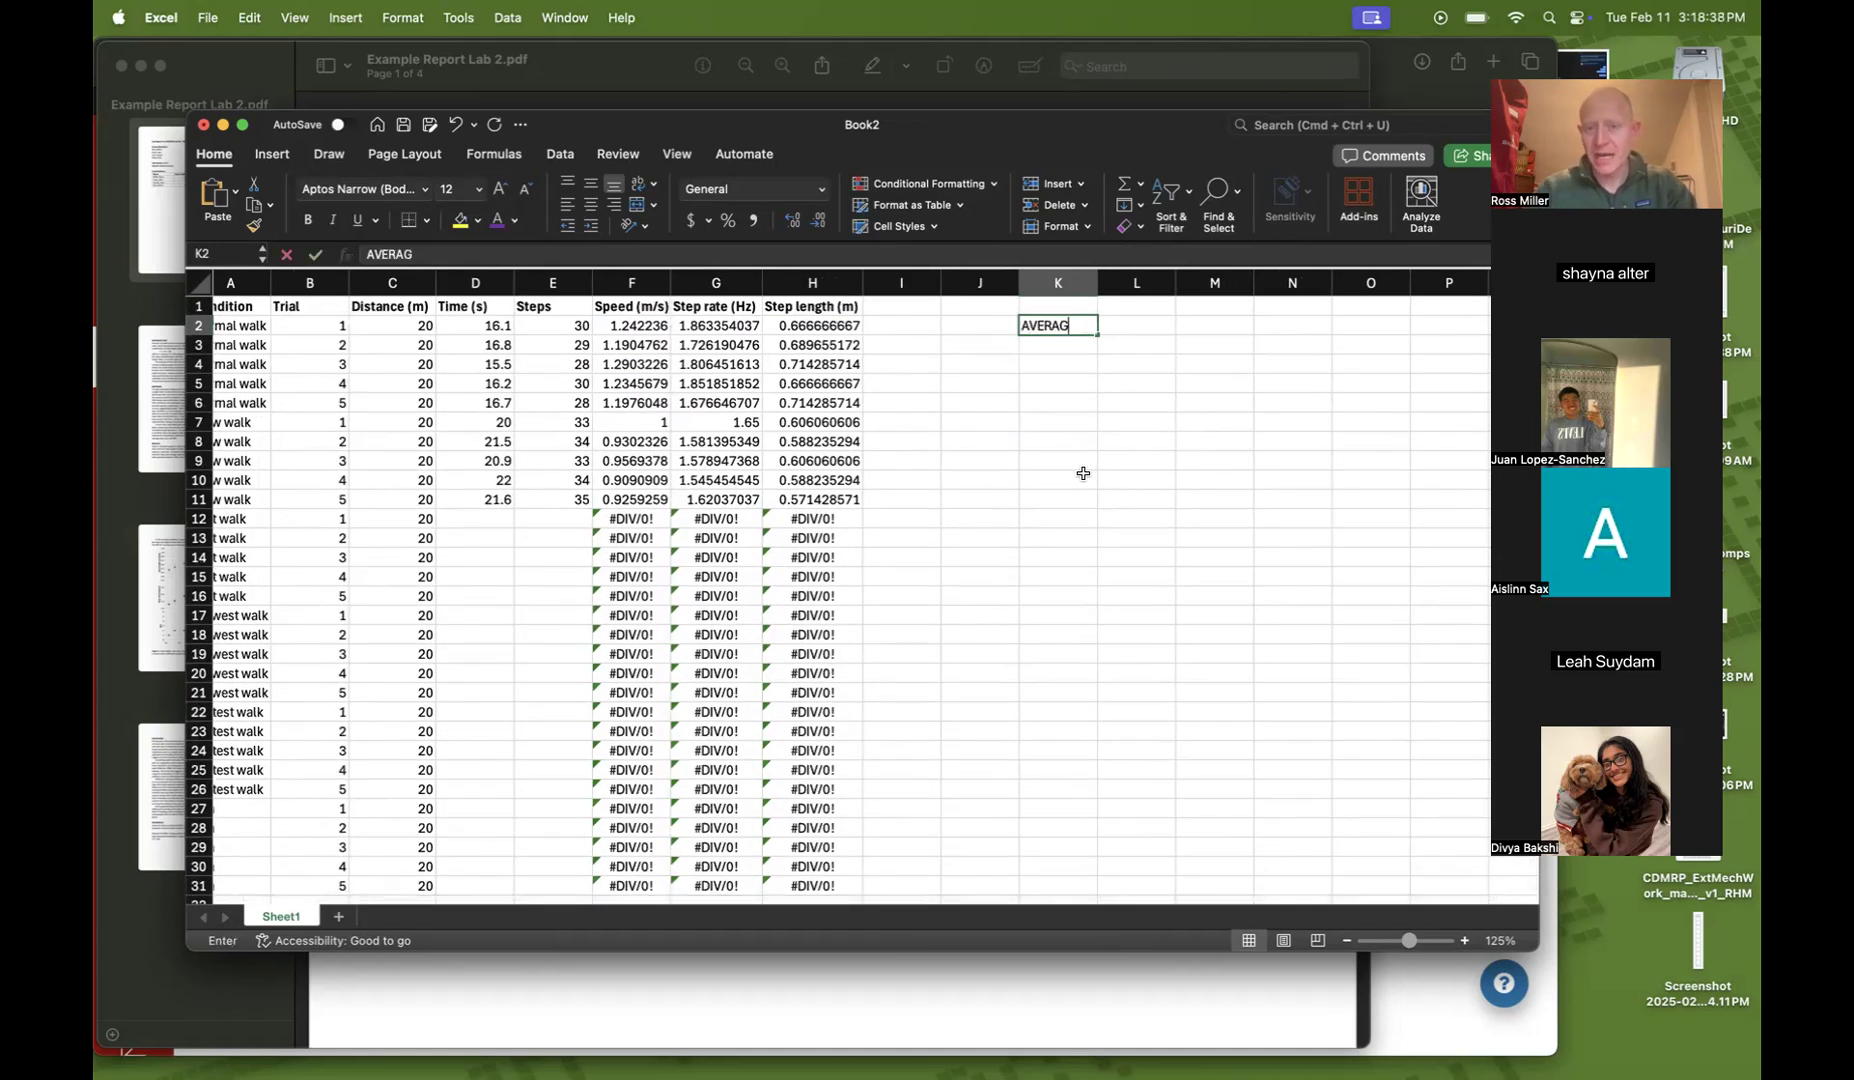
text(ES)
key(Return)
key(Up)
key(super+b)
key(Down)
key(Down)
Enter the bold label Condition in cell K4
text(Condition)
key(Return)
key(Up)
key(super+b)
key(Down)
Enter Normal walk in cell K5 below the Condition label
text(Normla w)
key(BackSpace)
key(BackSpace)
key(BackSpace)
key(BackSpace)
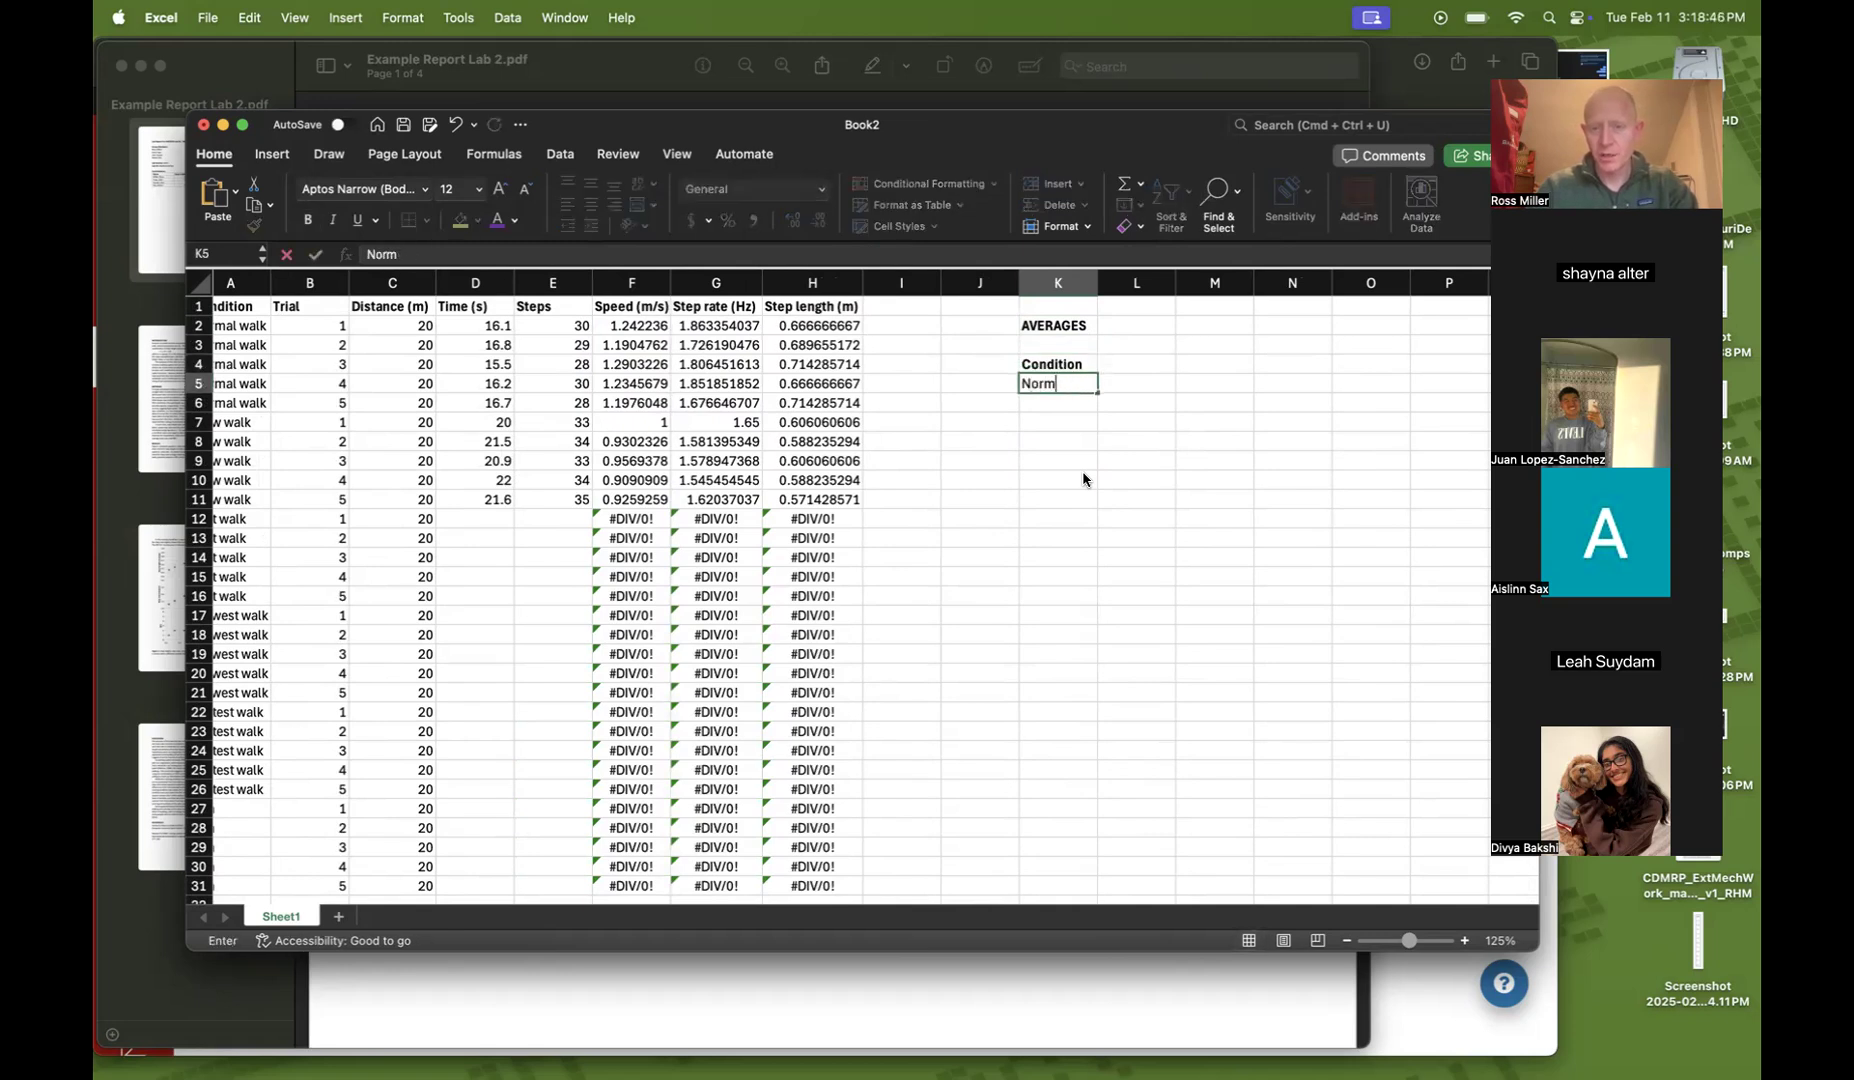
text(al)
key(BackSpace)
key(BackSpace)
text(walk)
key(Return)
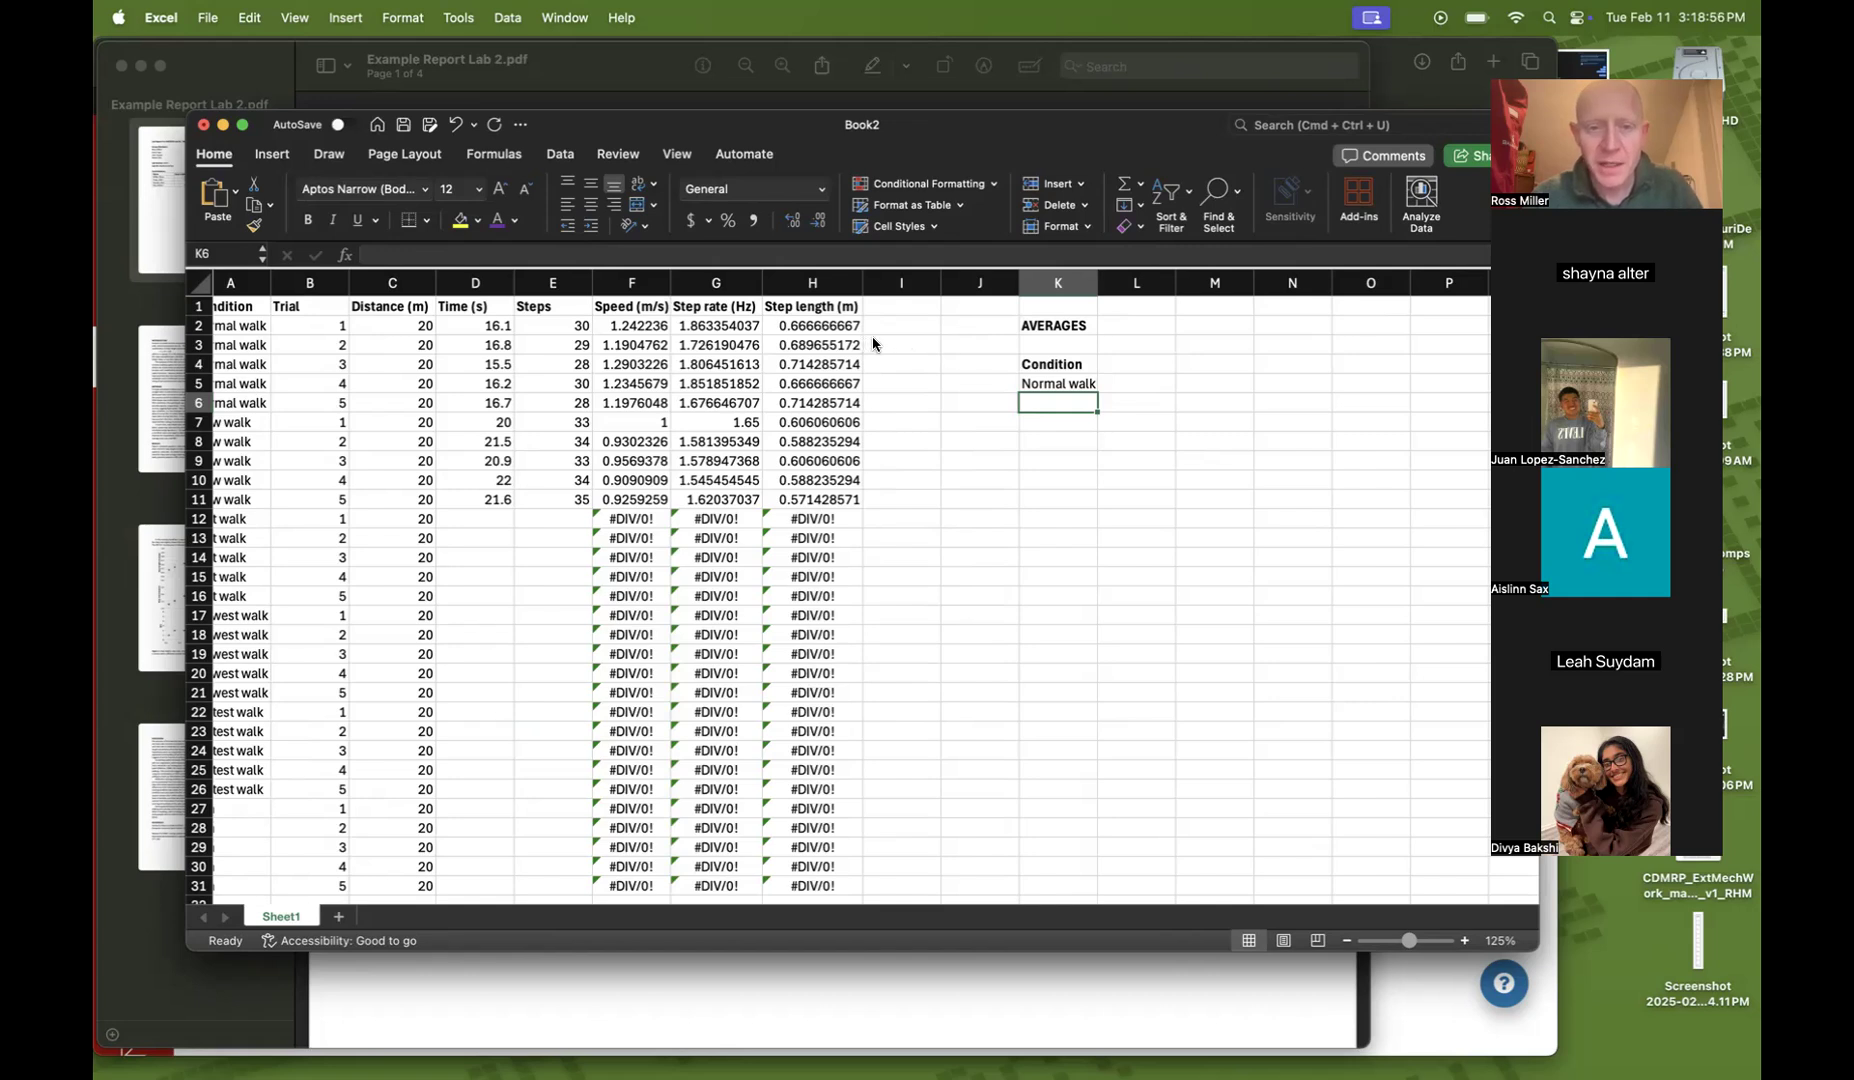
Clear the speed, step rate and step length values in rows 2 to 11
click(876, 517)
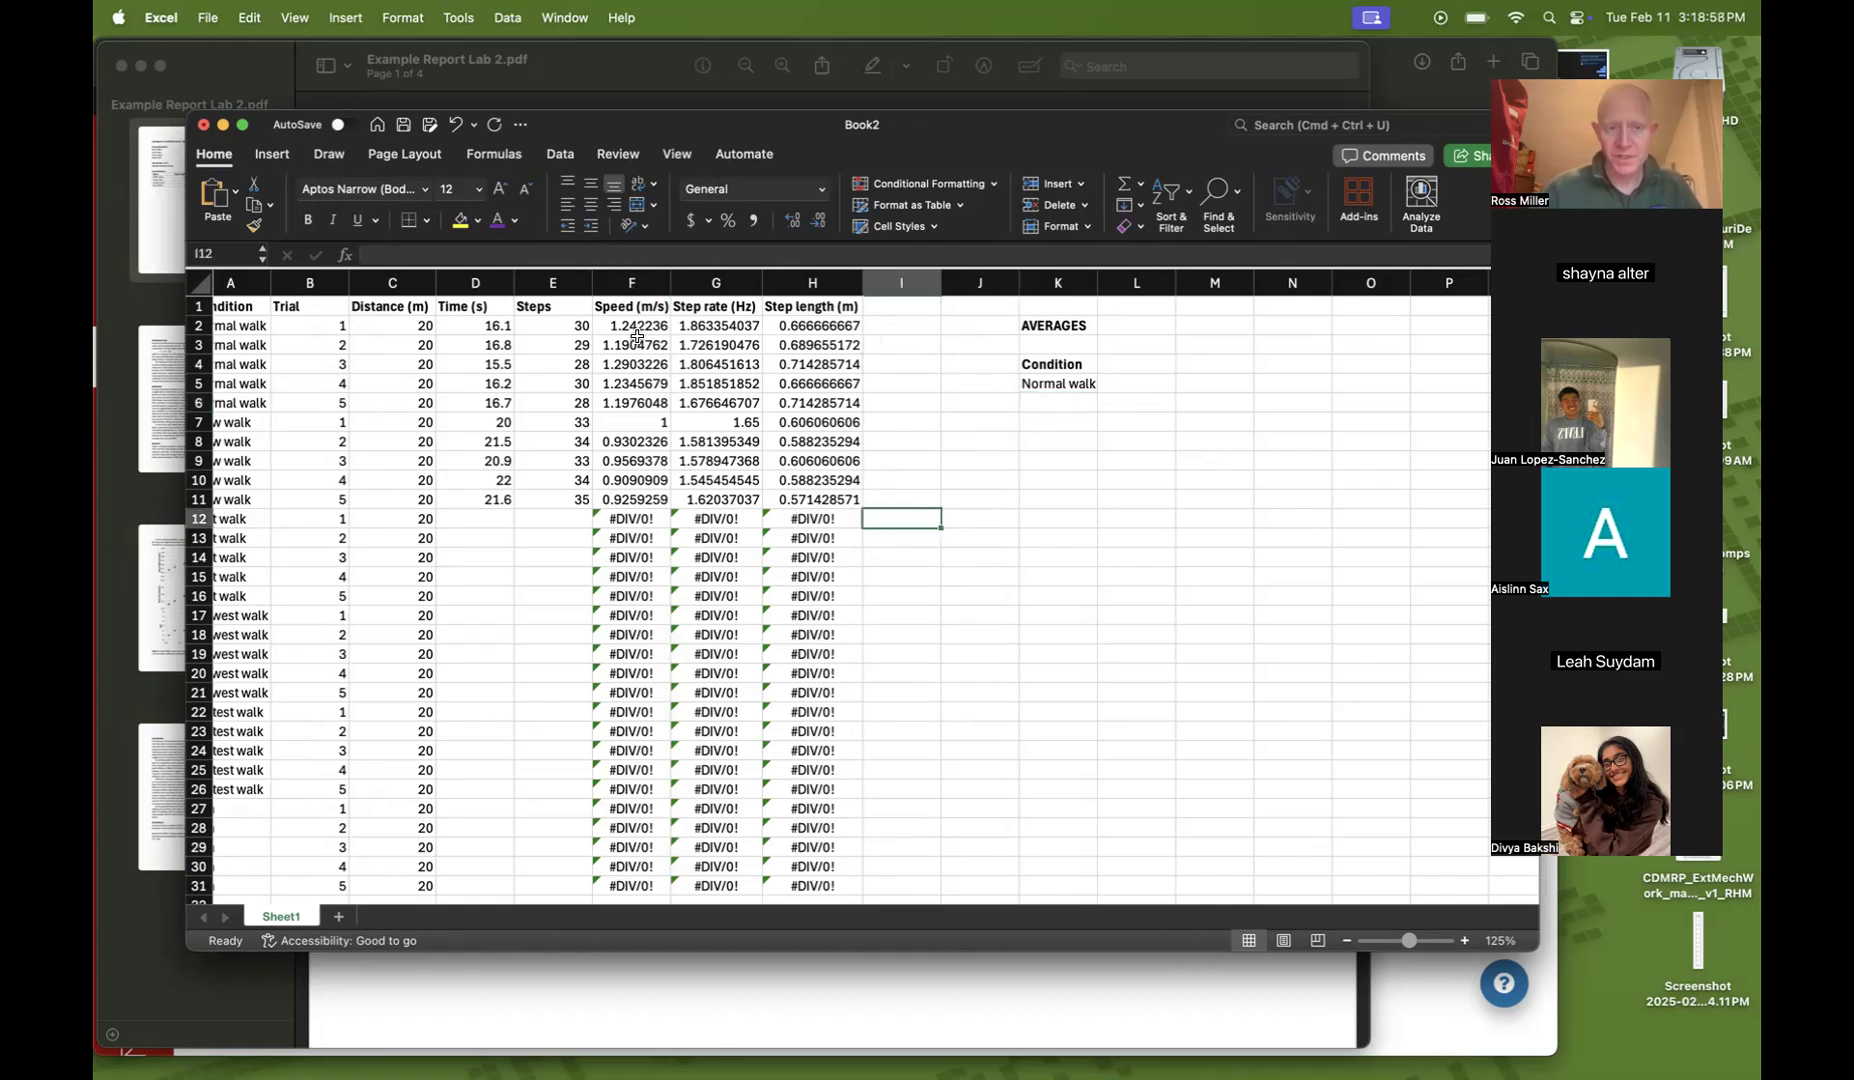
drag(633, 330, 810, 487)
key(Delete)
key(Left)
key(Right)
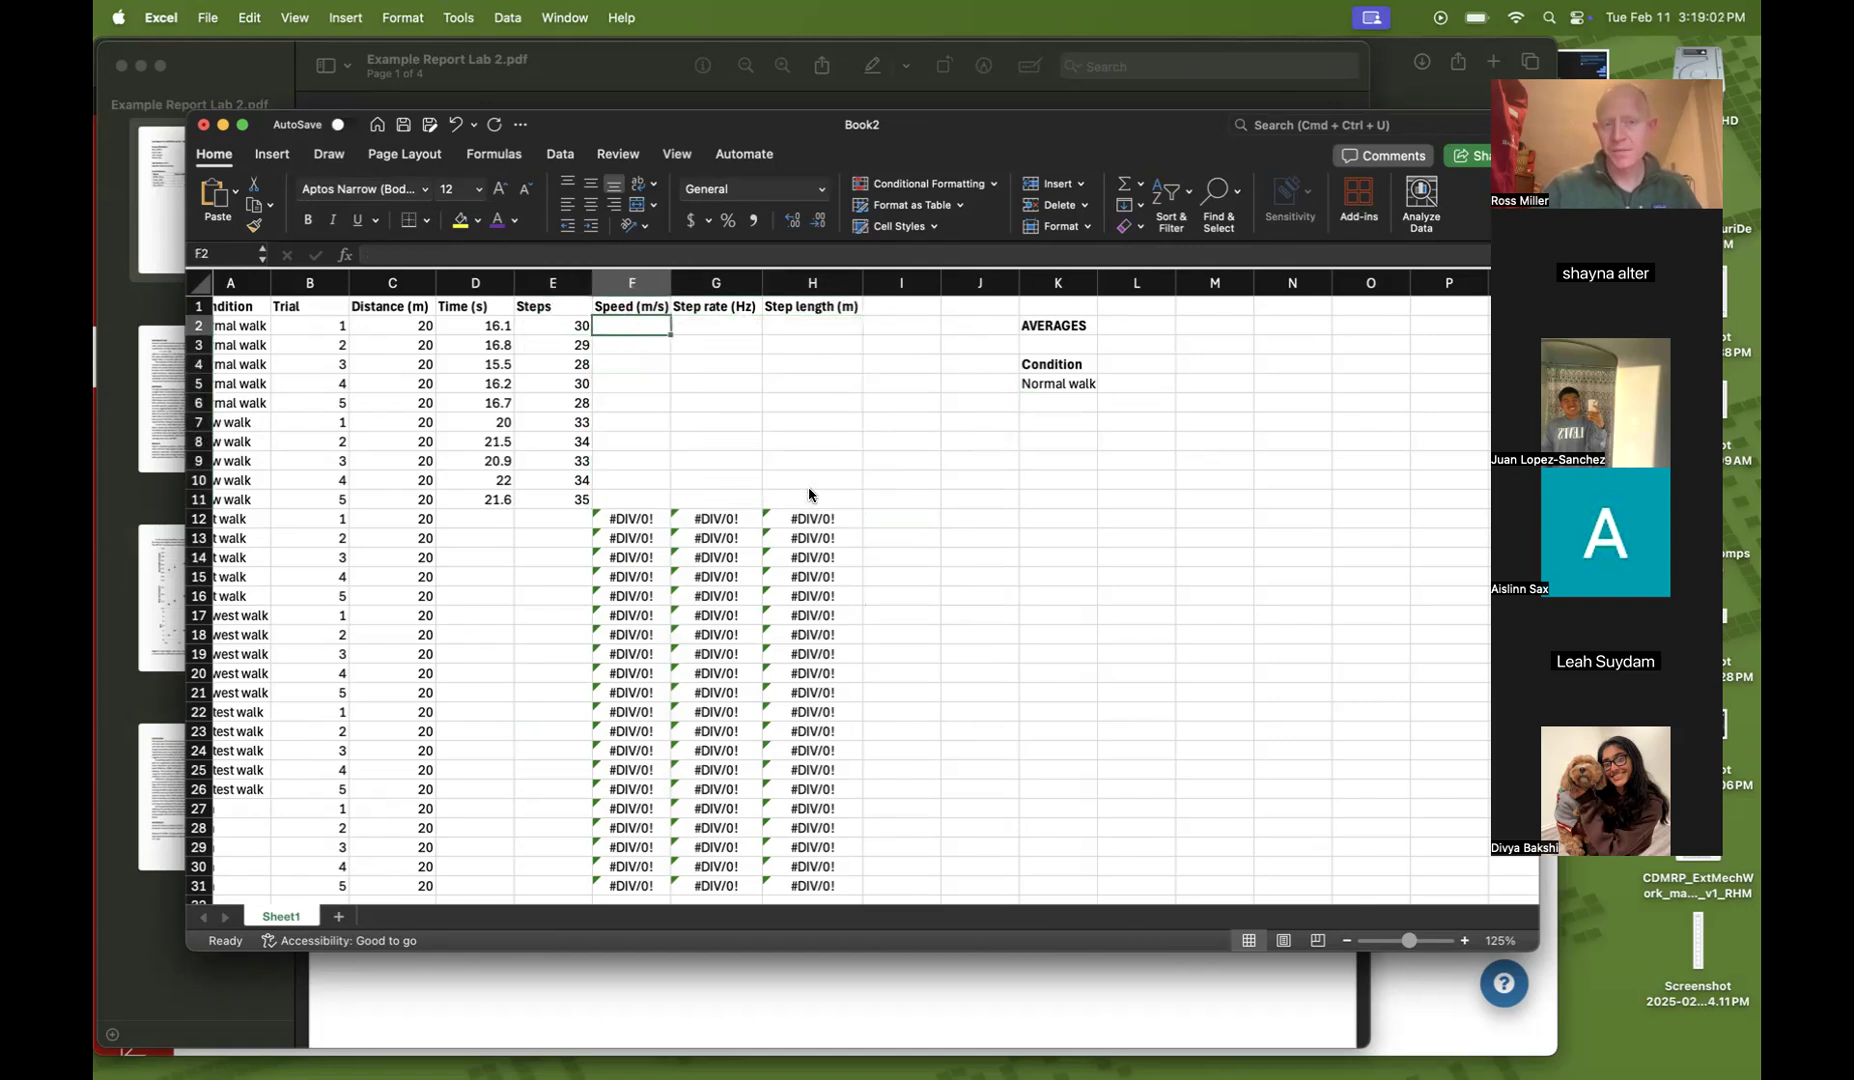
Enter the speed formula =C2/D2 in F2 and fill it down to row 11
text(=)
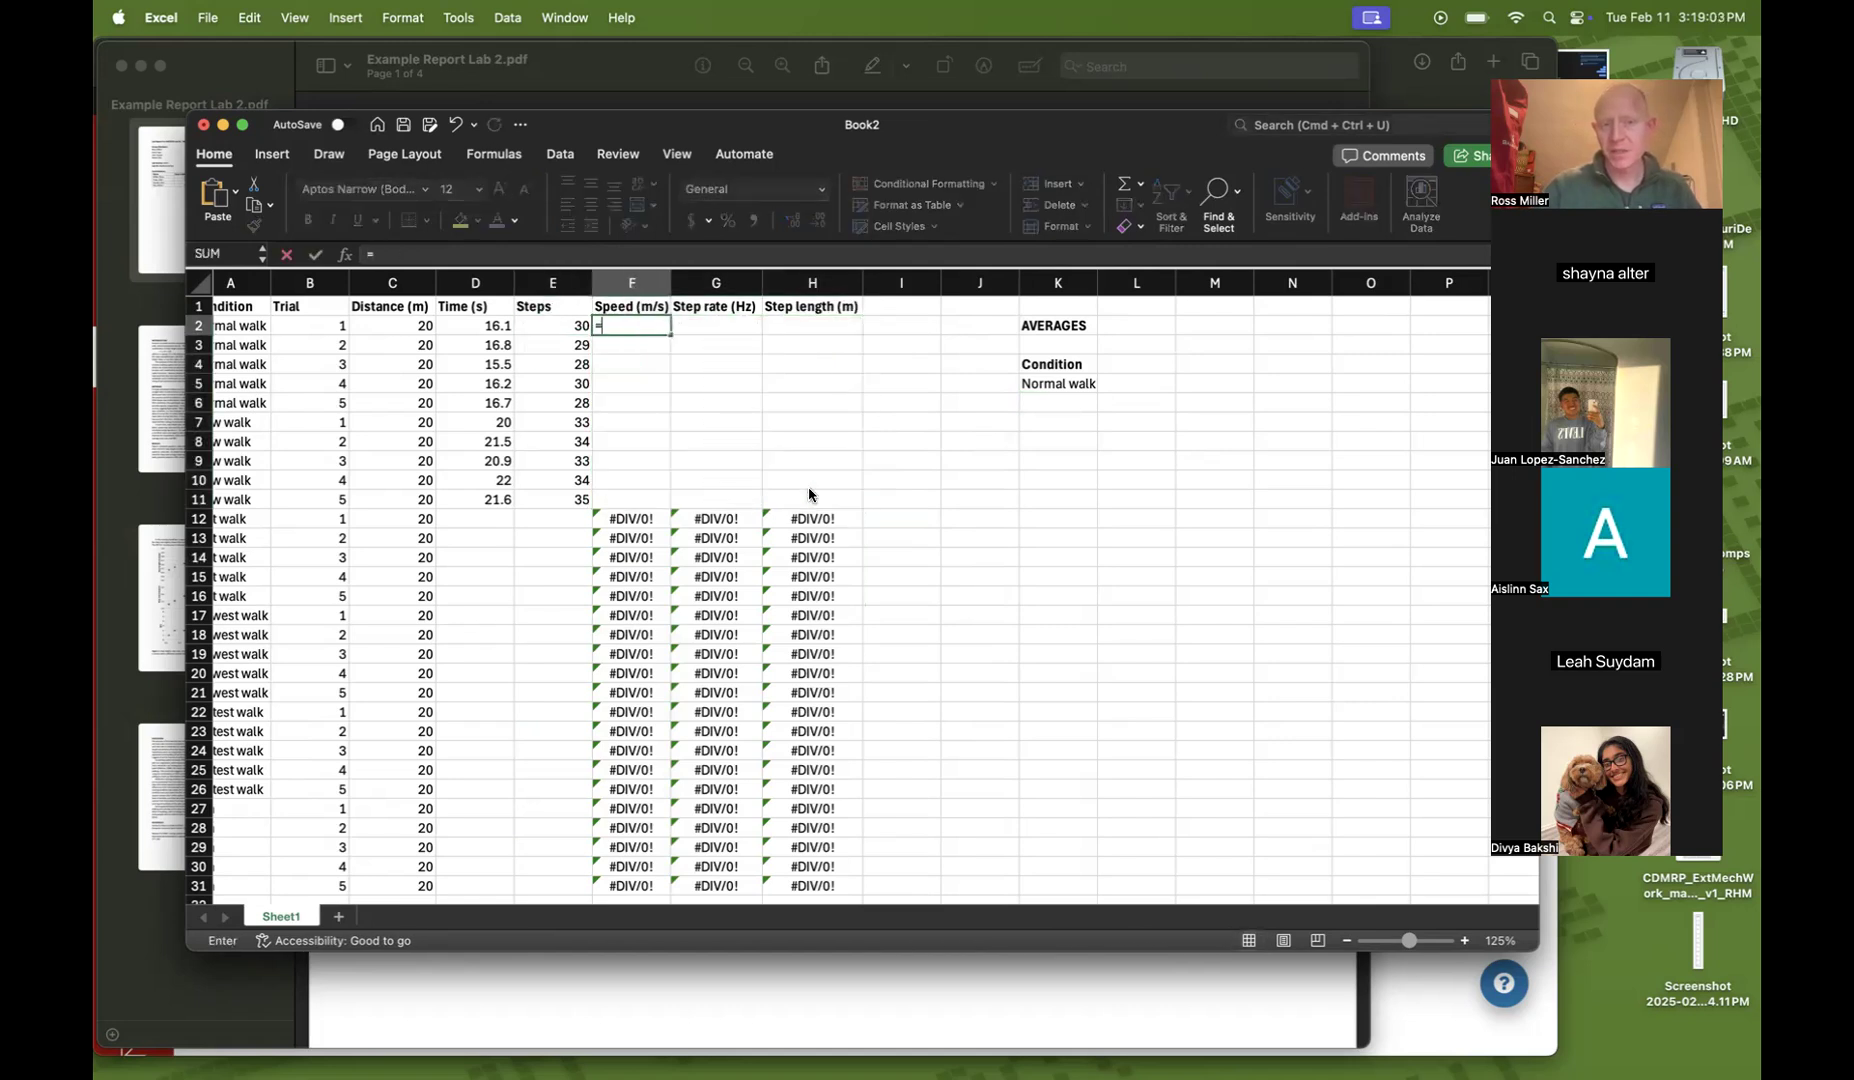
click(413, 328)
text(/)
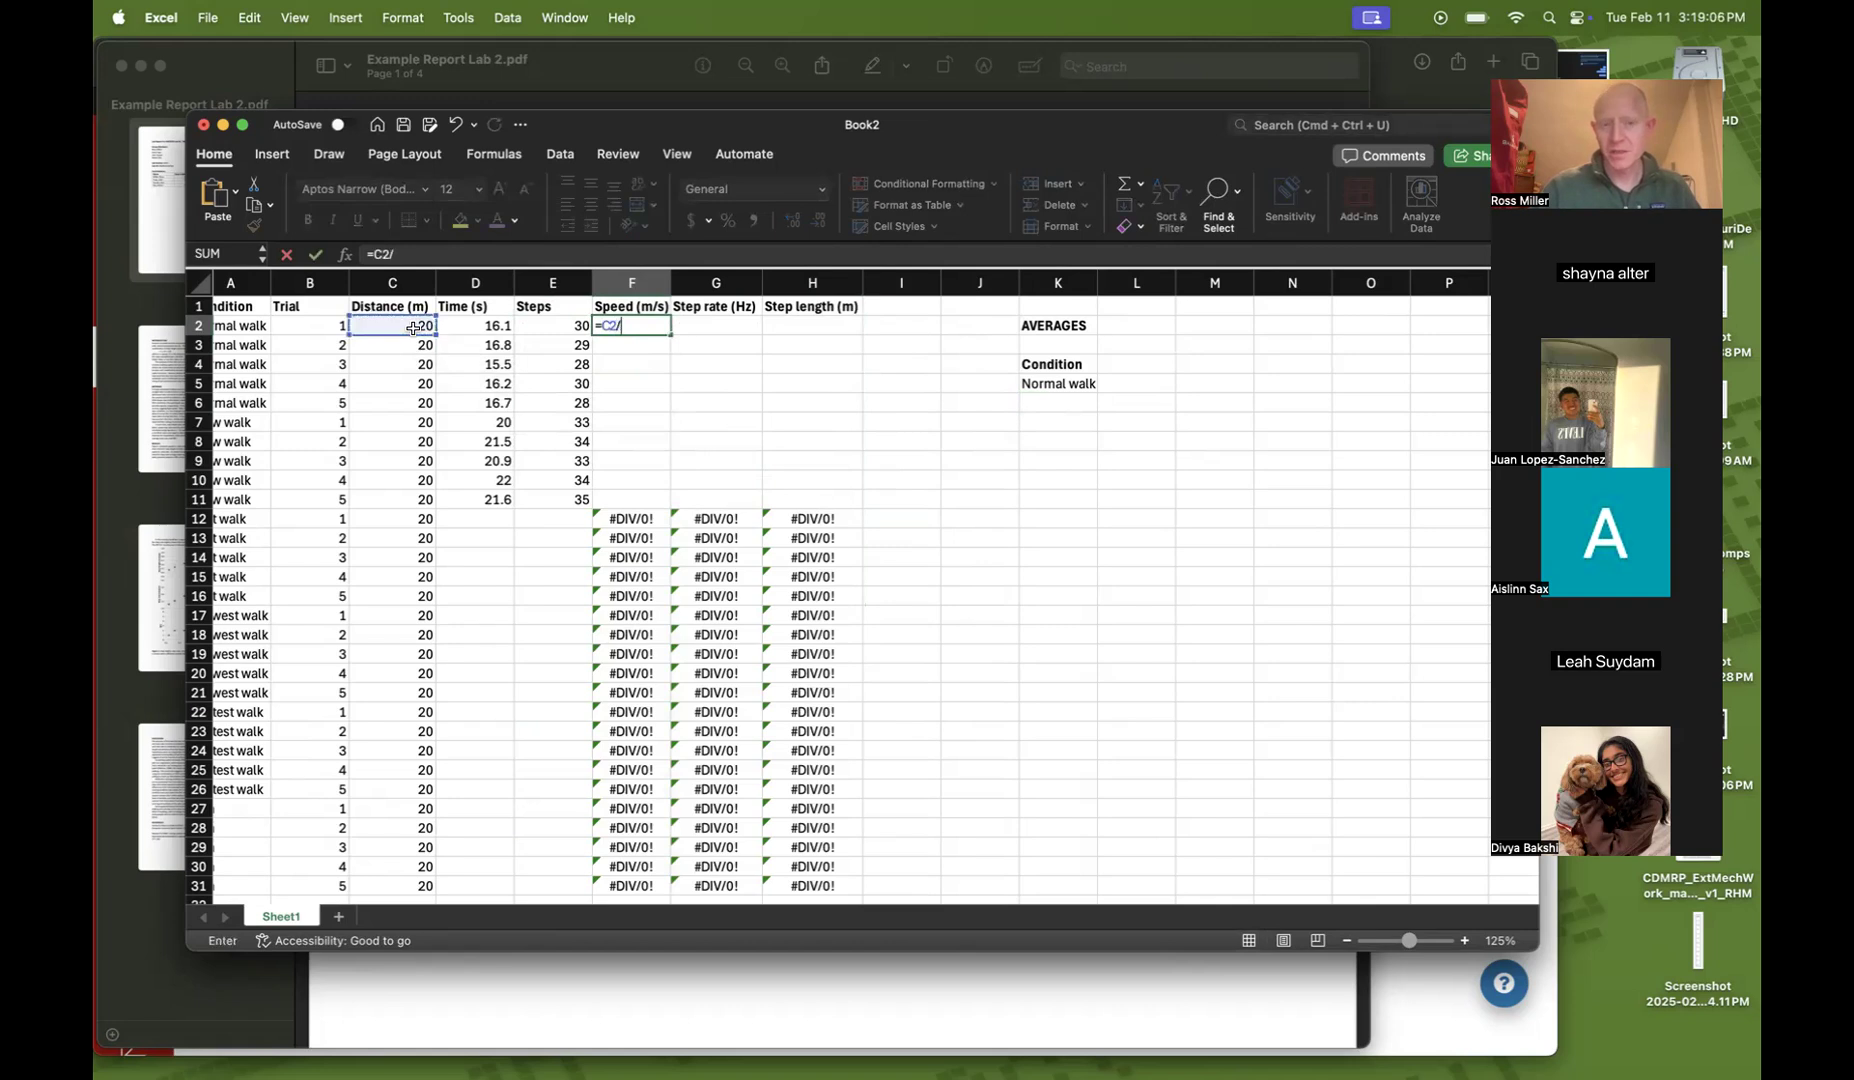
click(473, 327)
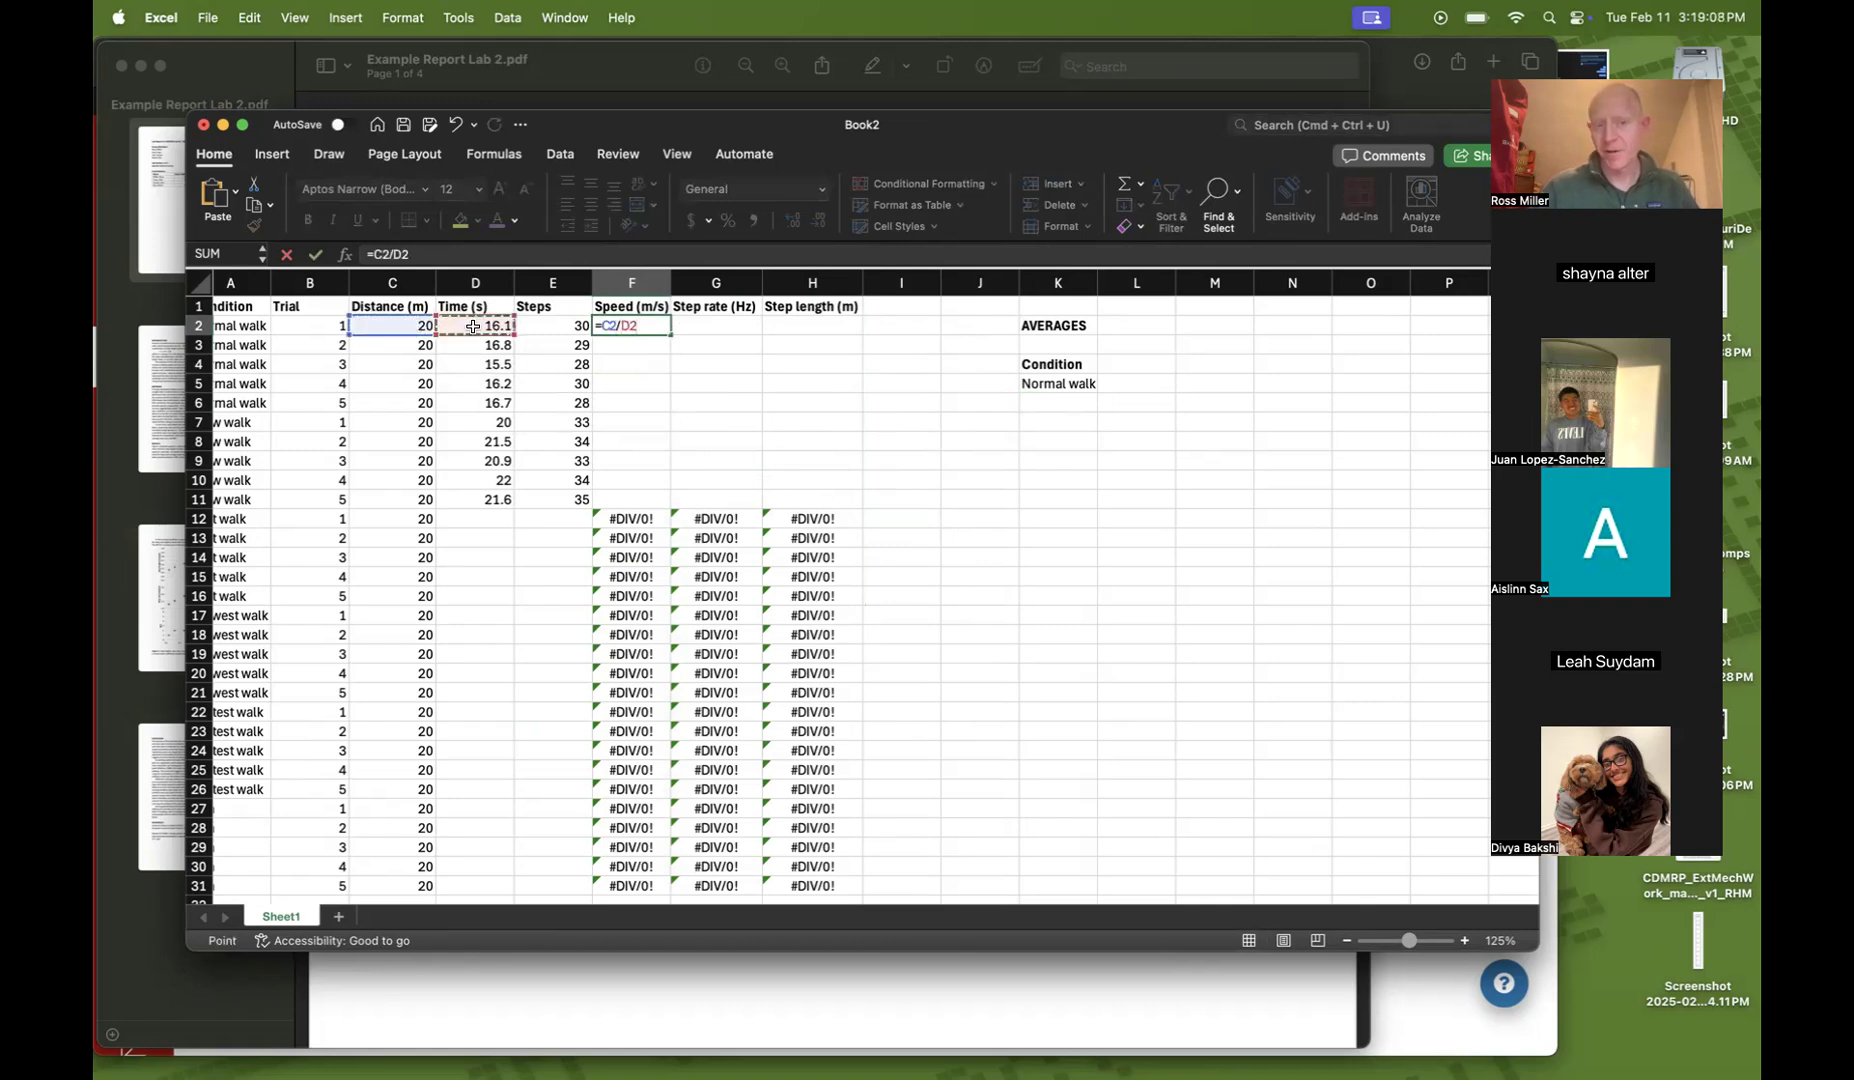
key(Return)
key(Up)
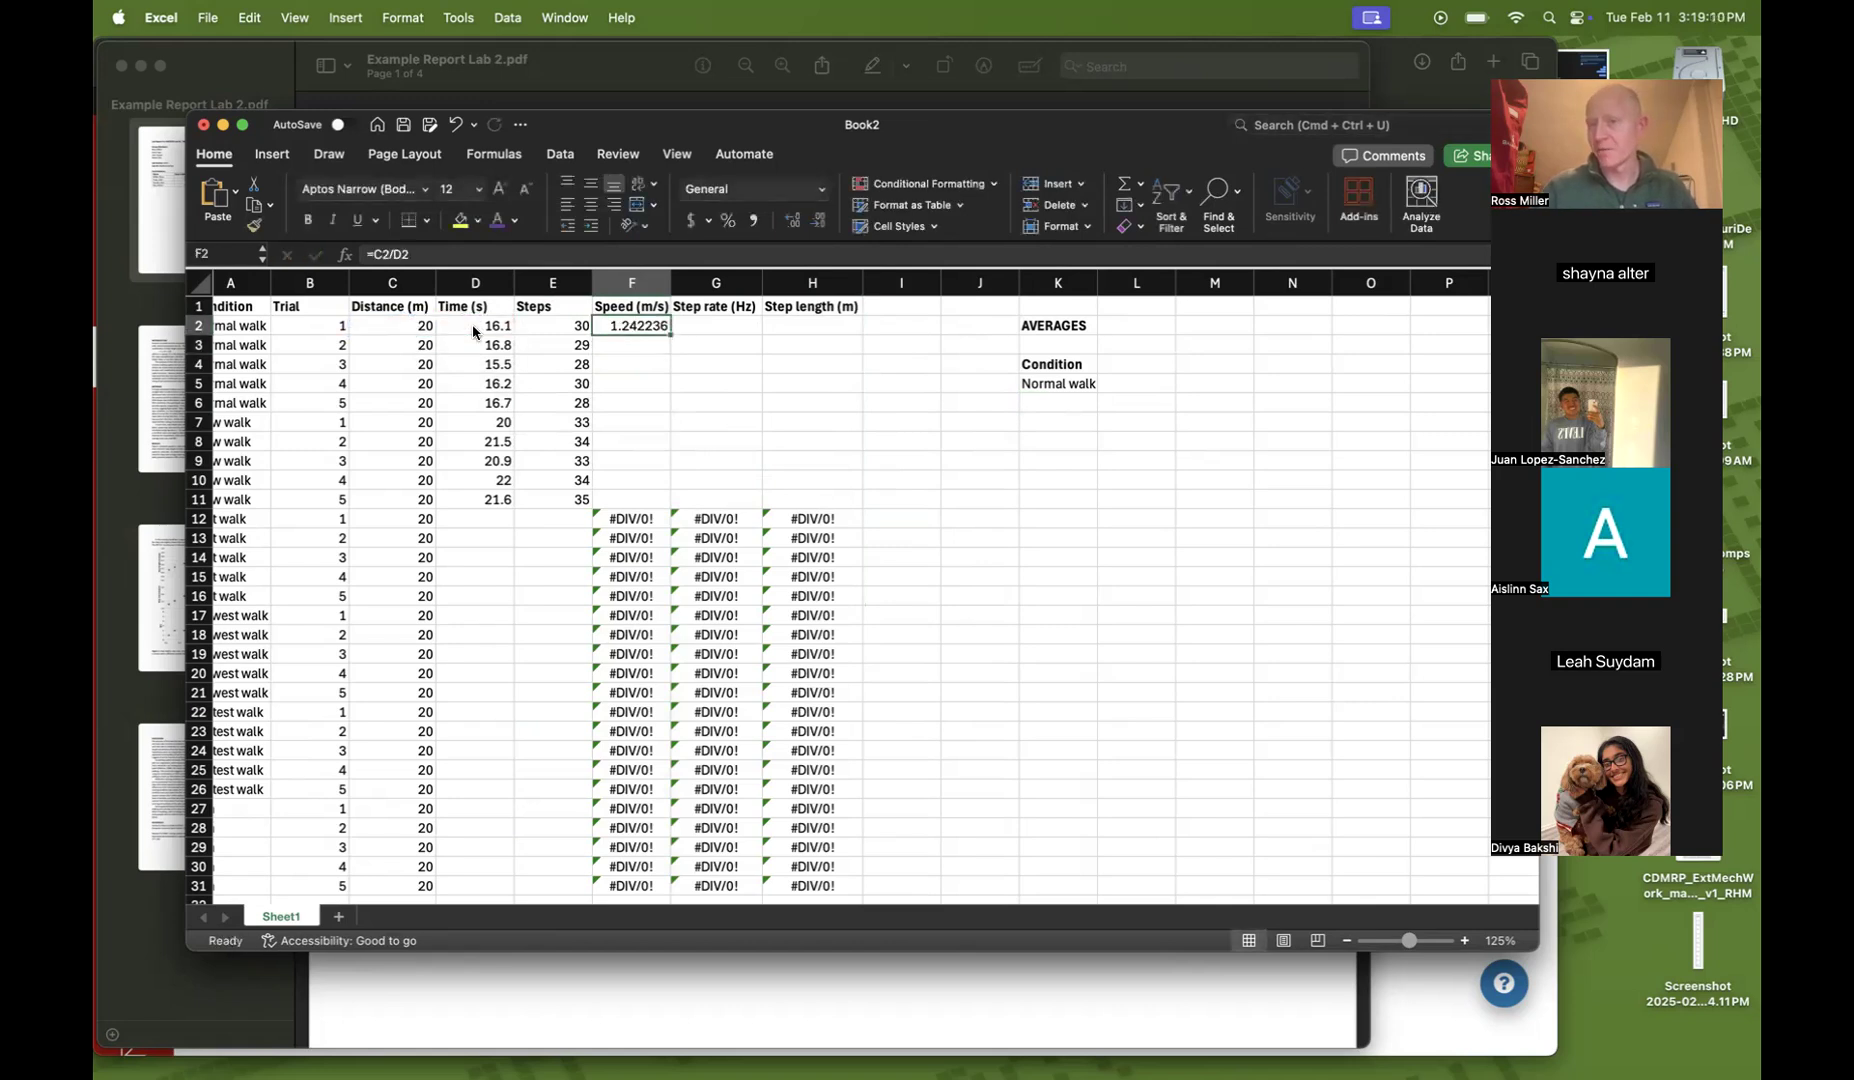
drag(670, 334, 668, 500)
Enter the step rate formula =E2/D2 in G2 and fill it down to row 11
click(699, 327)
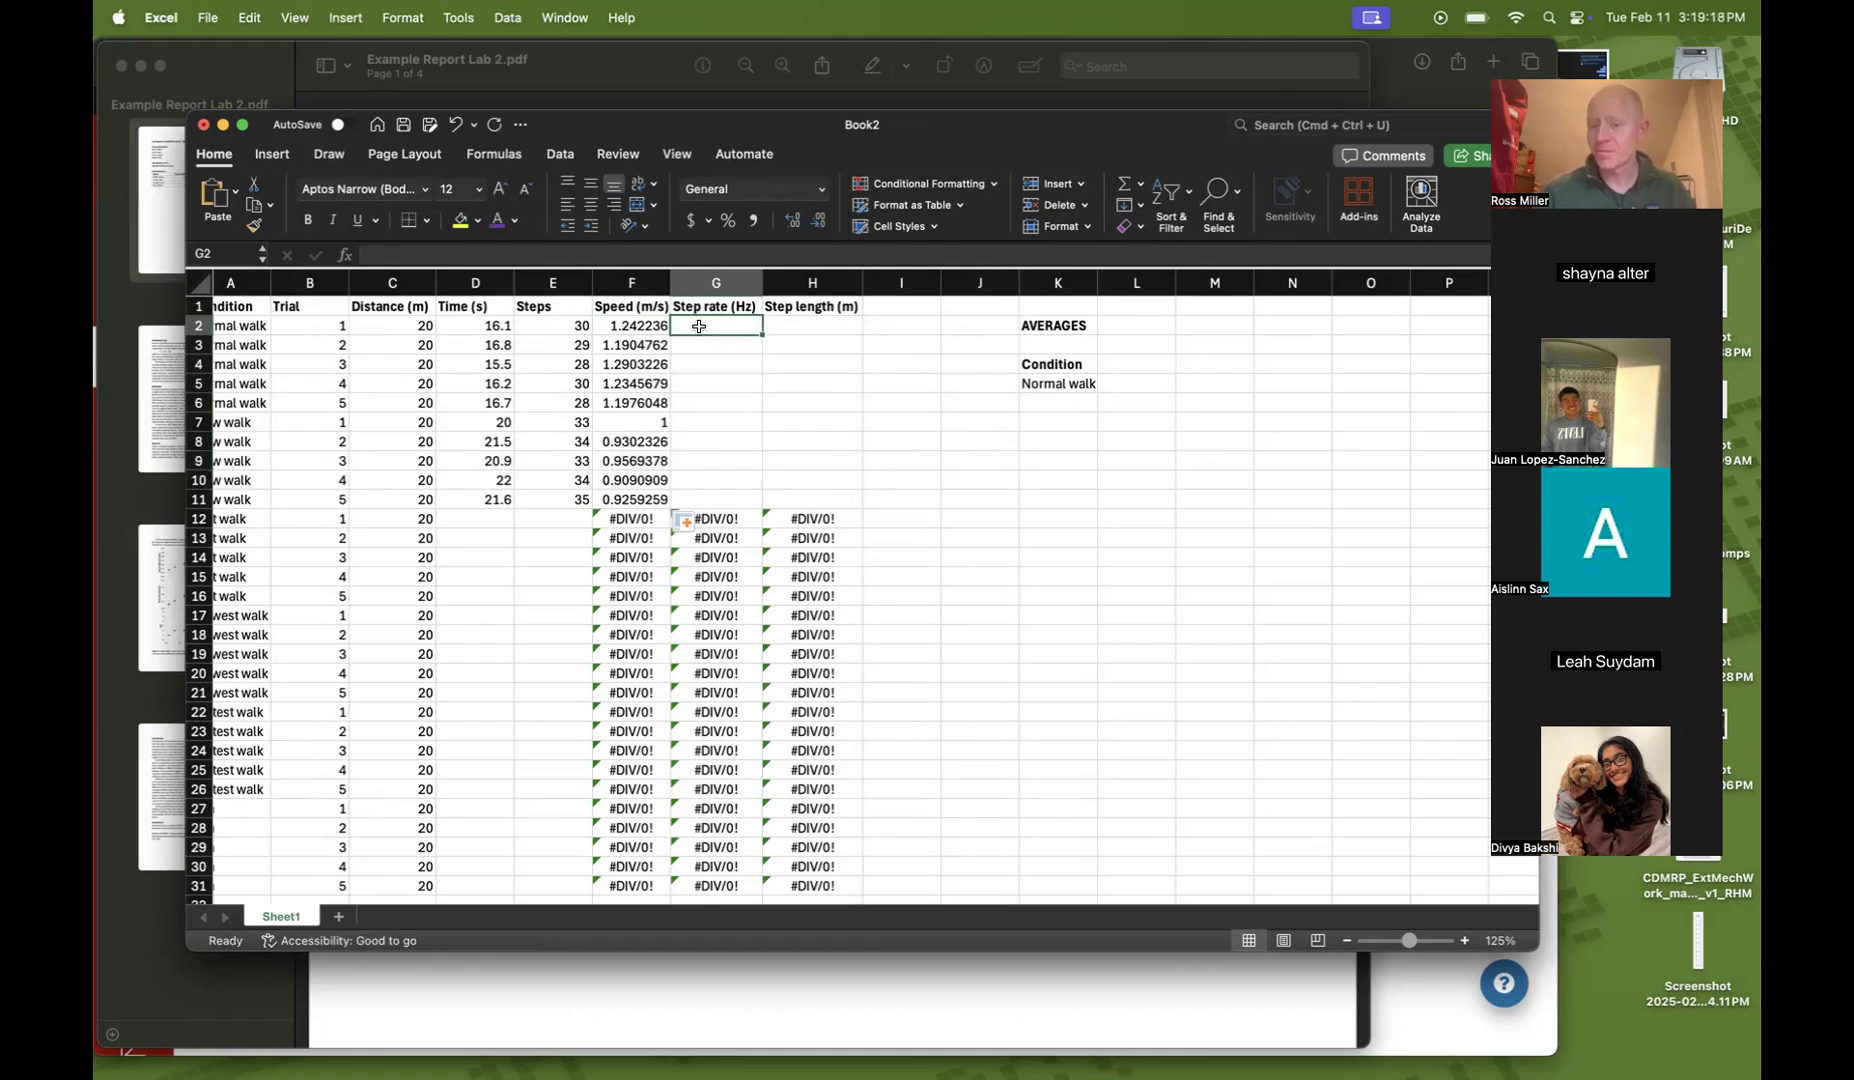
text(=)
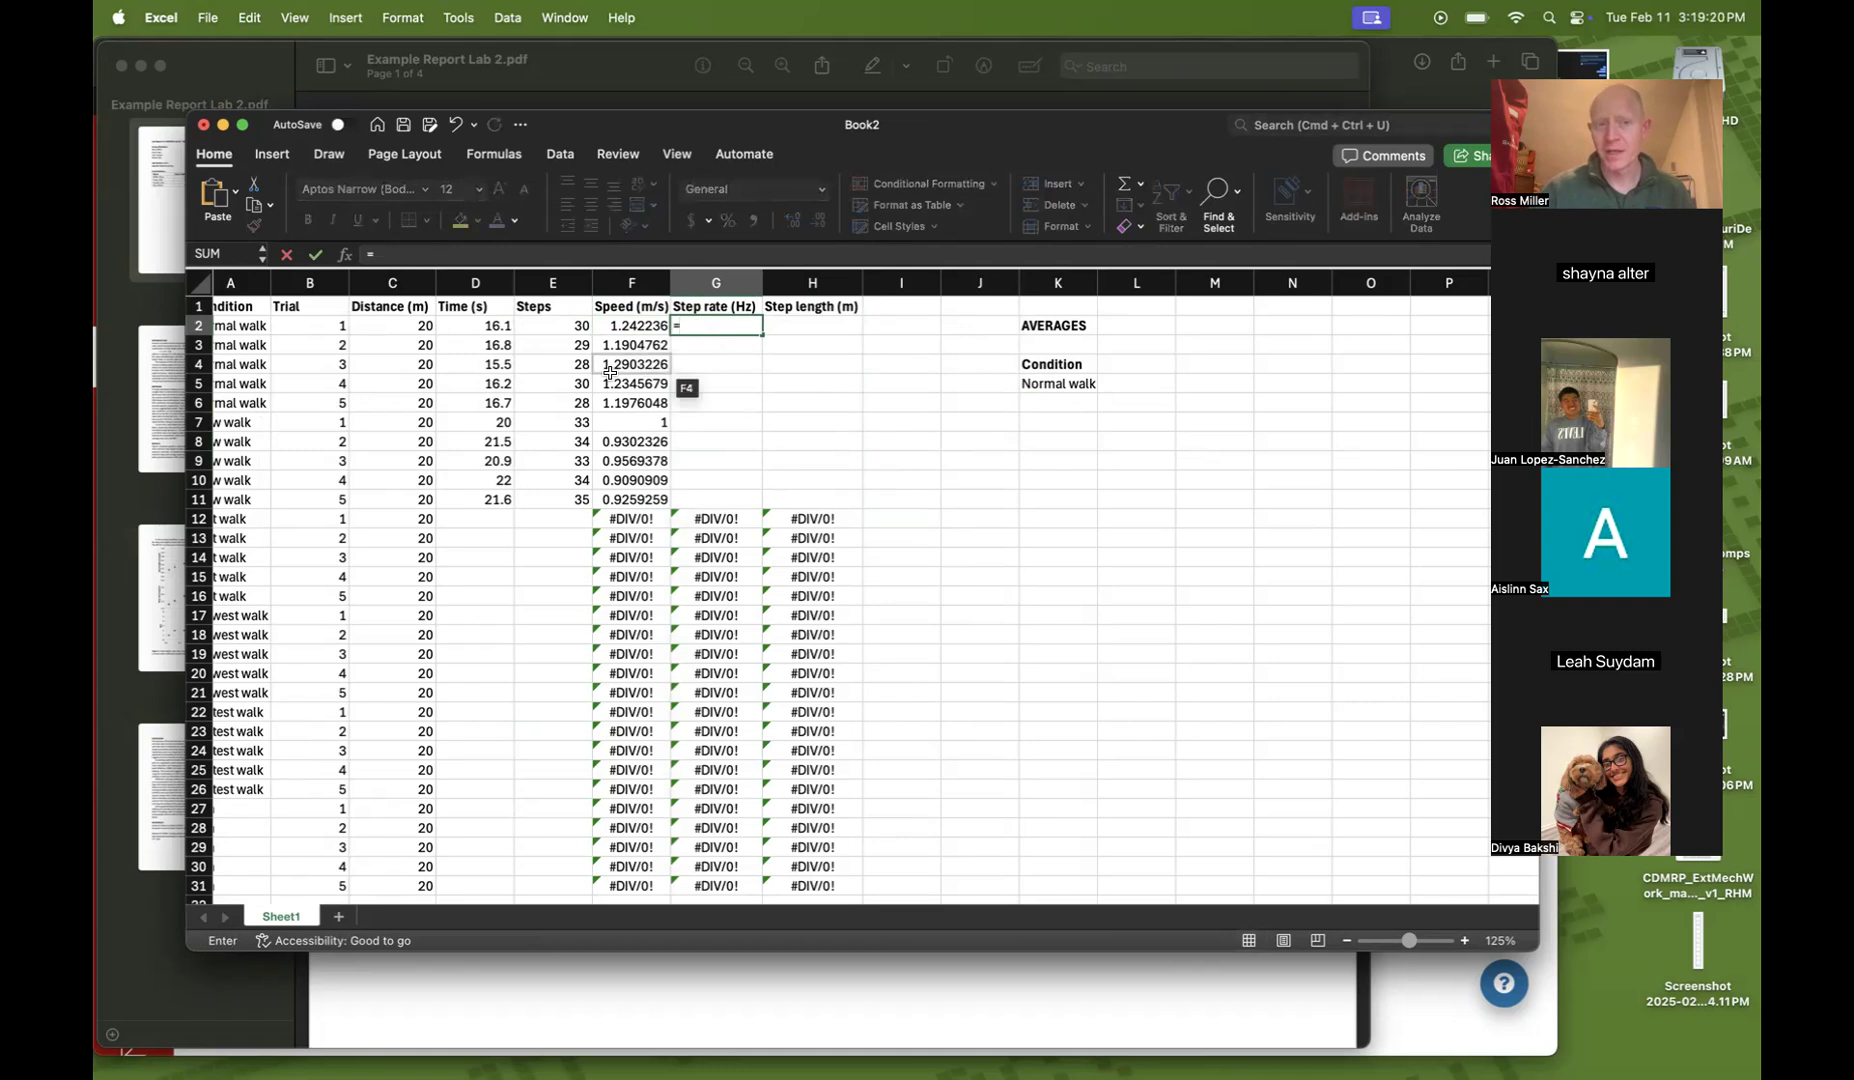
click(548, 325)
text(/)
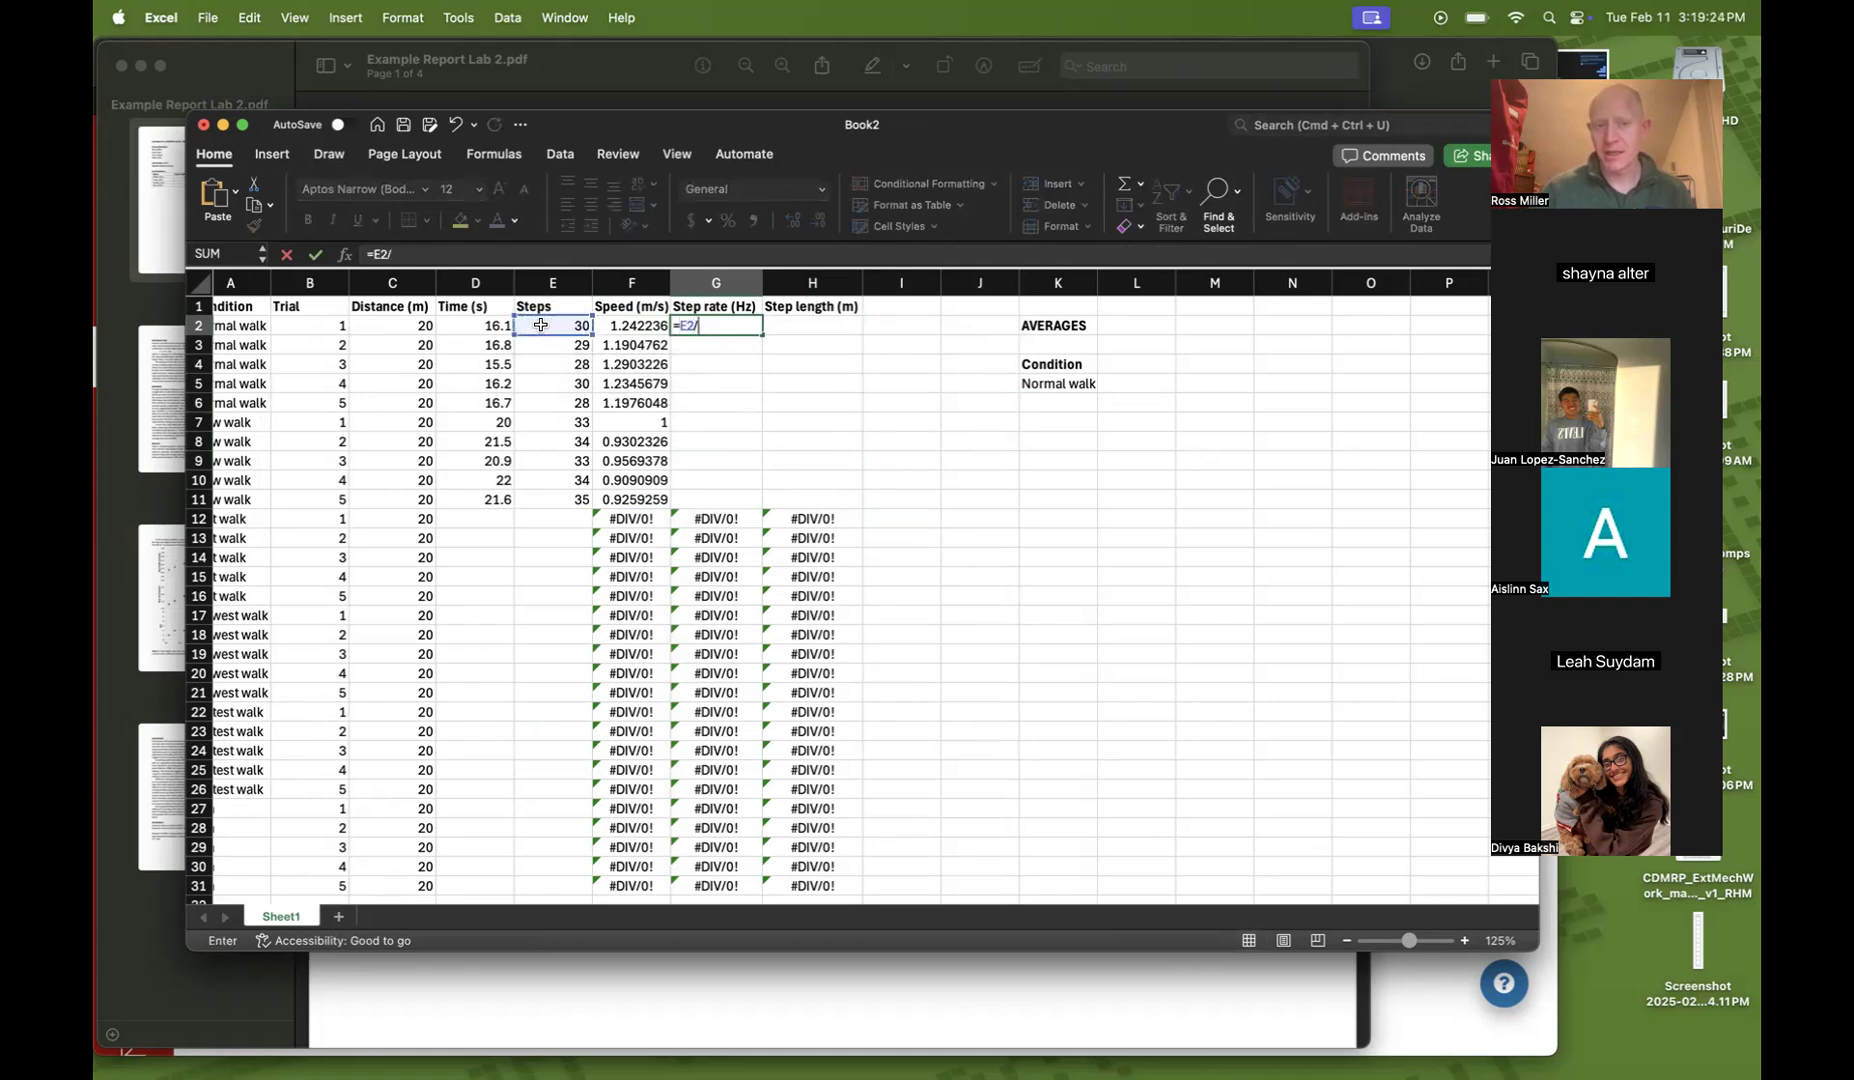
click(467, 328)
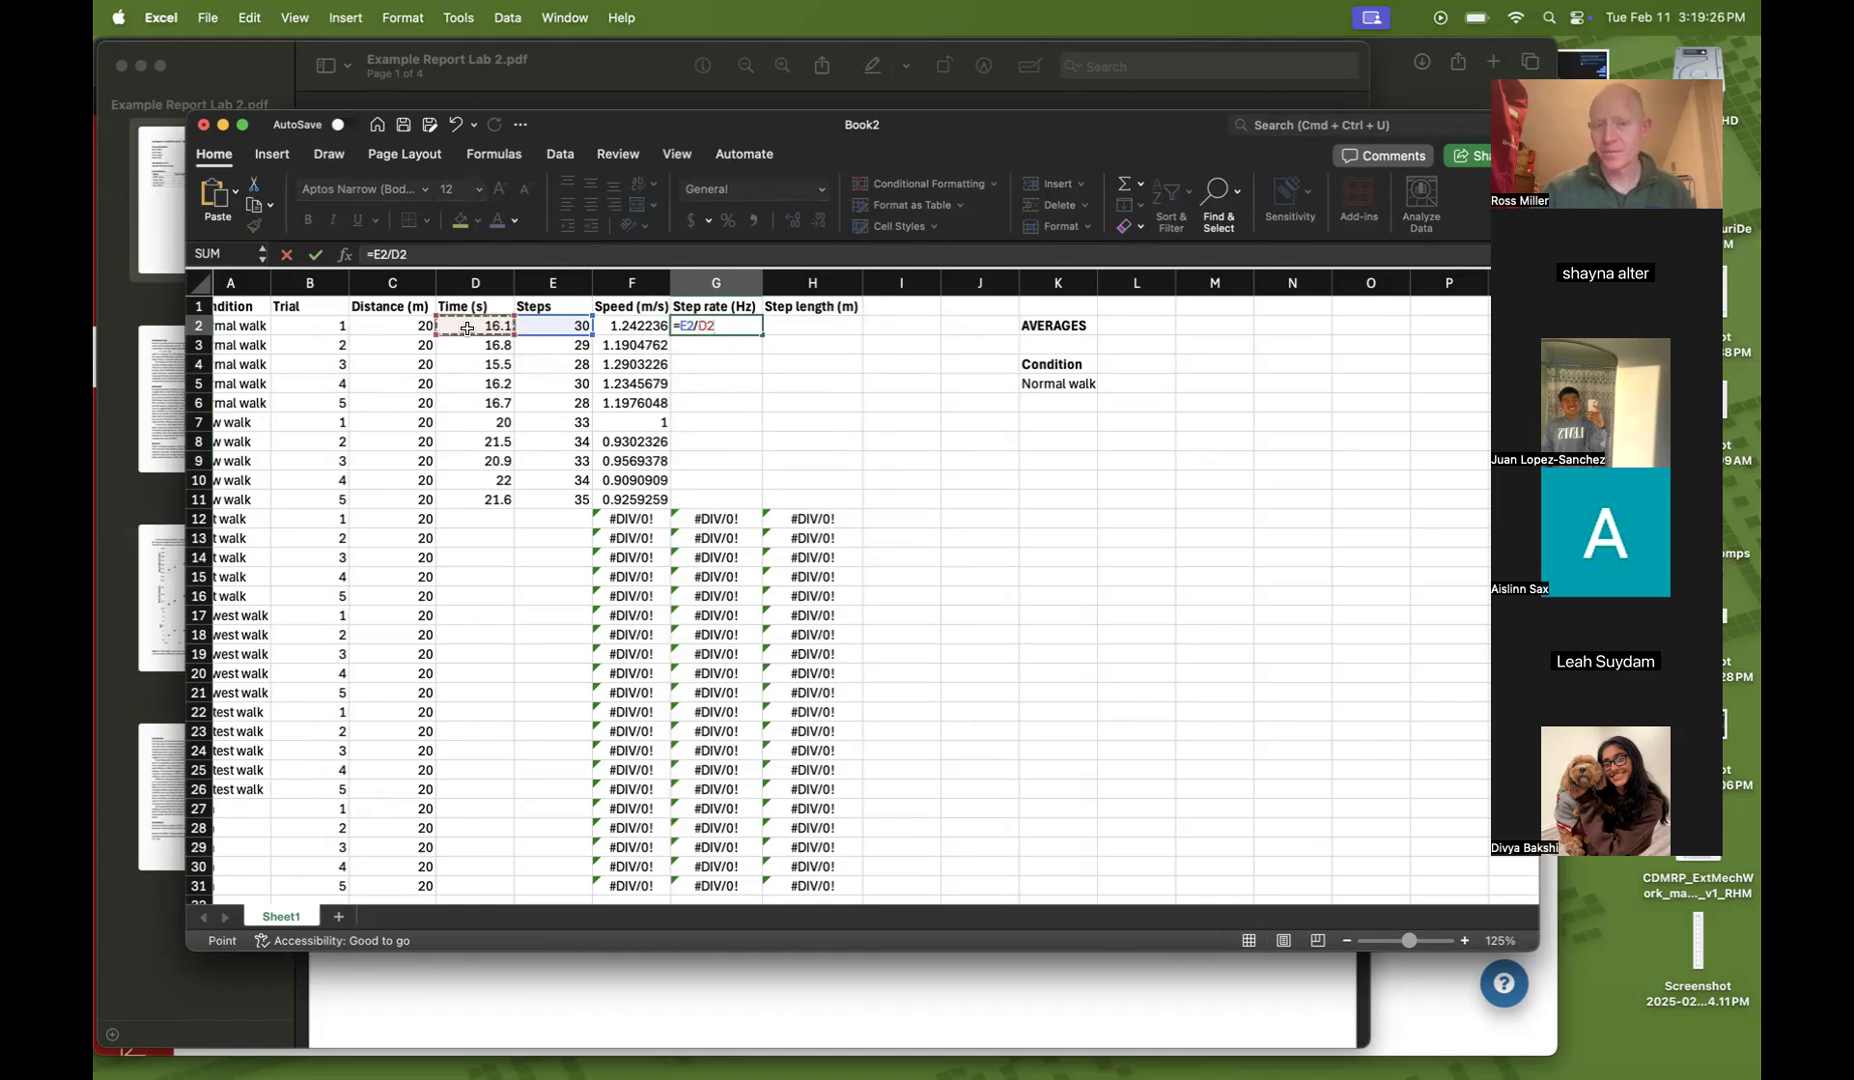
key(Return)
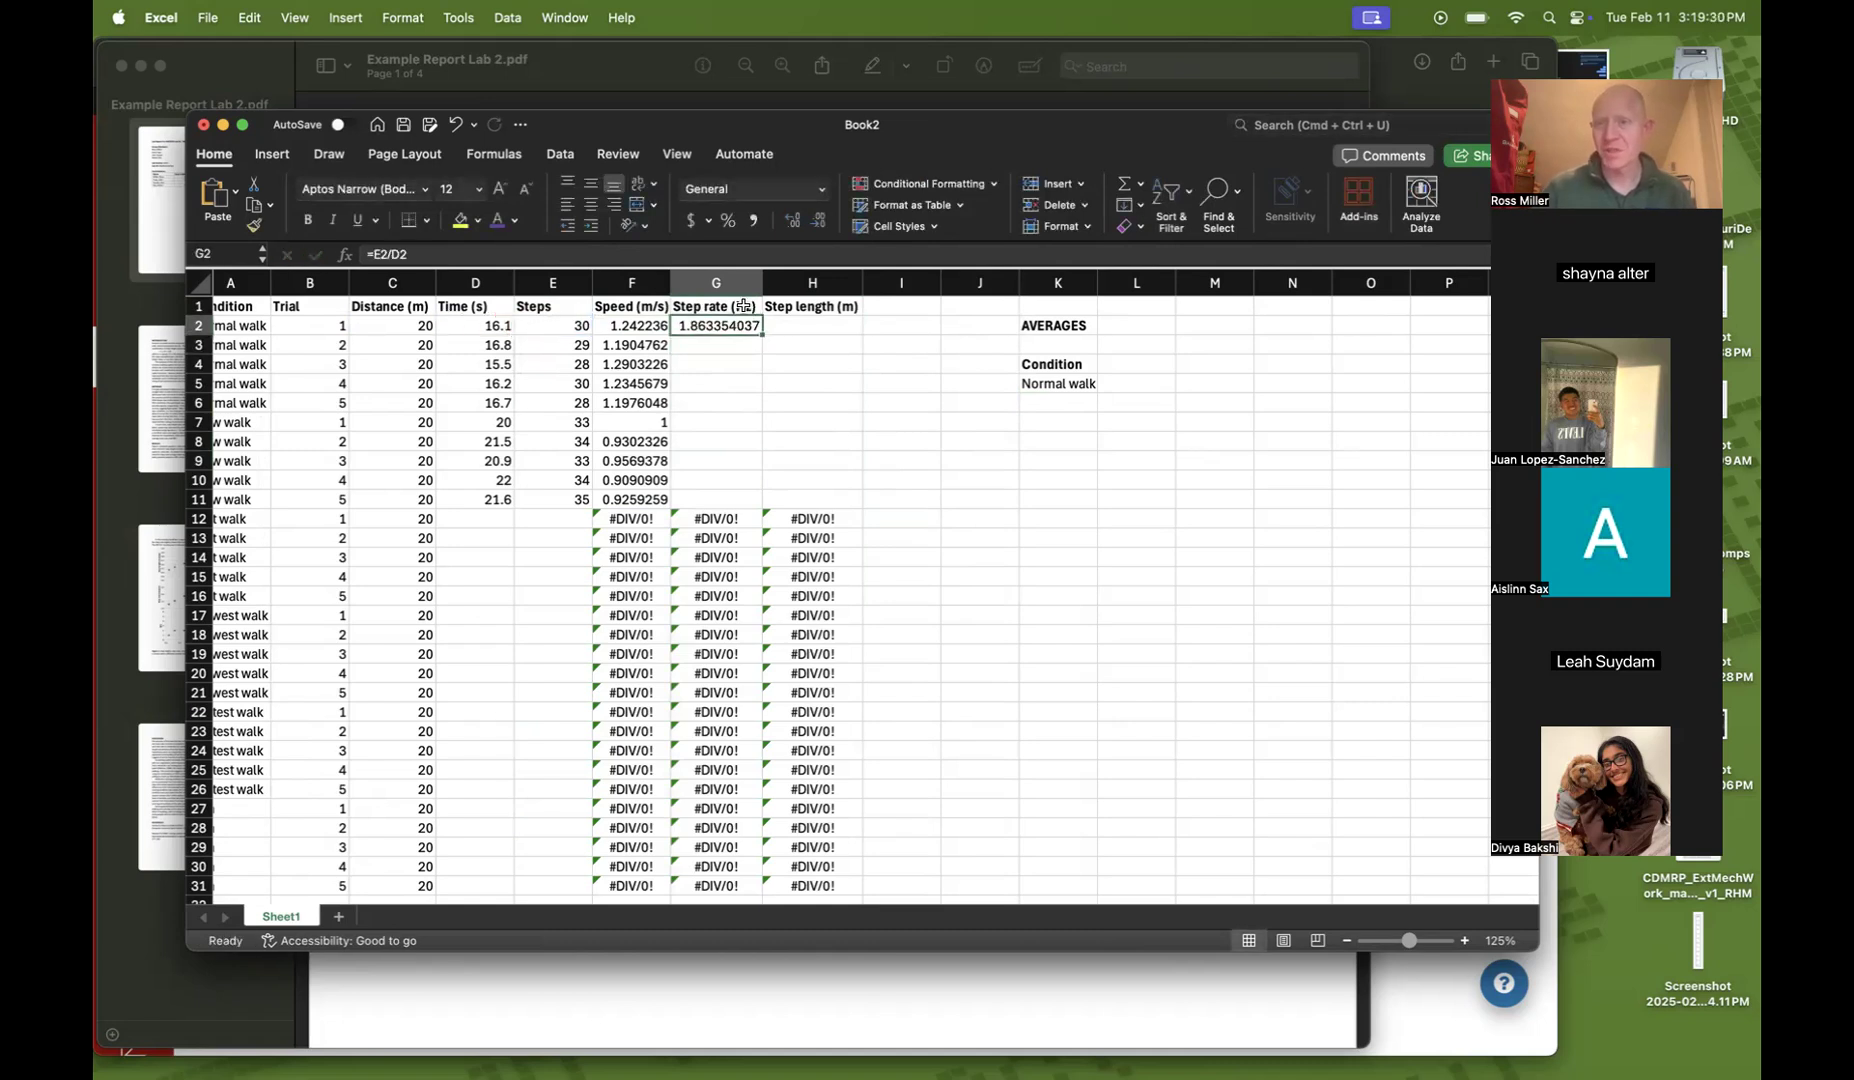
drag(760, 336, 751, 507)
Examine the row 2 speed and step rate cells before writing the step length formula
click(819, 462)
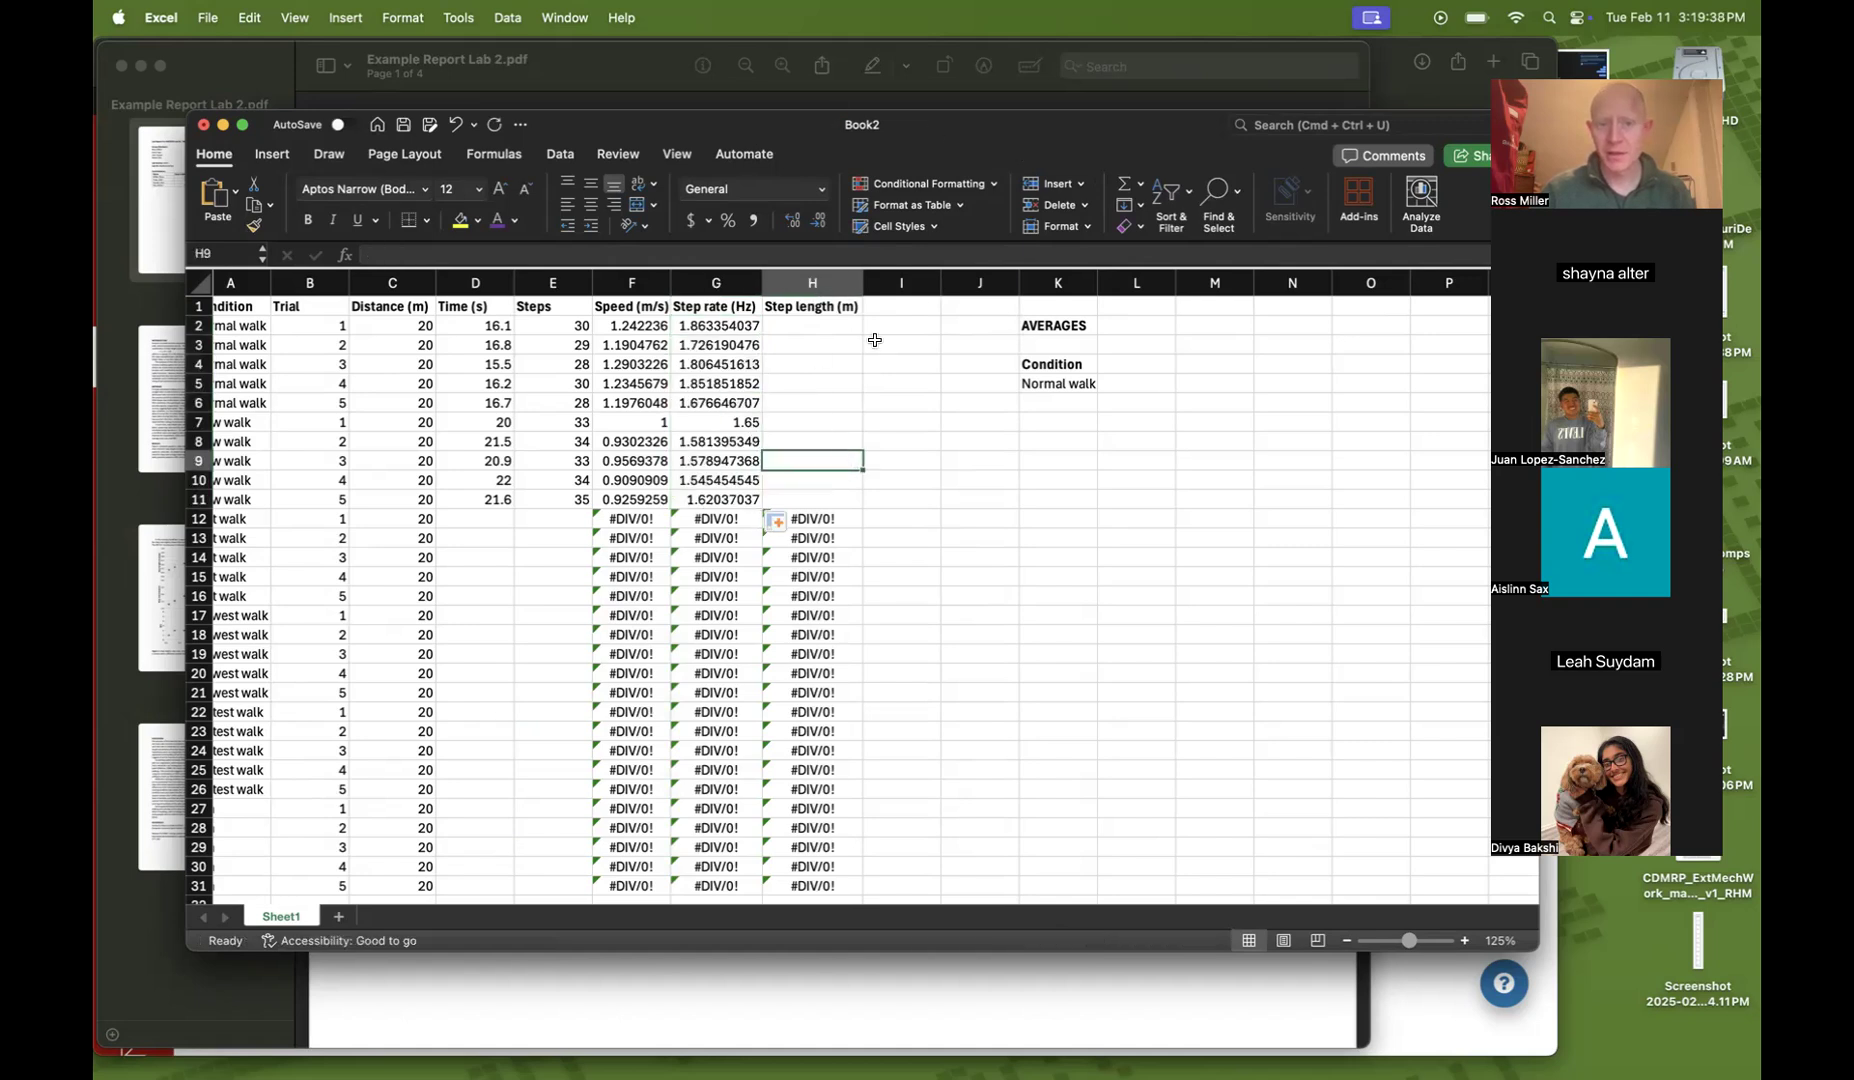
key(Up)
key(Up)
key(Up)
key(Up)
click(815, 327)
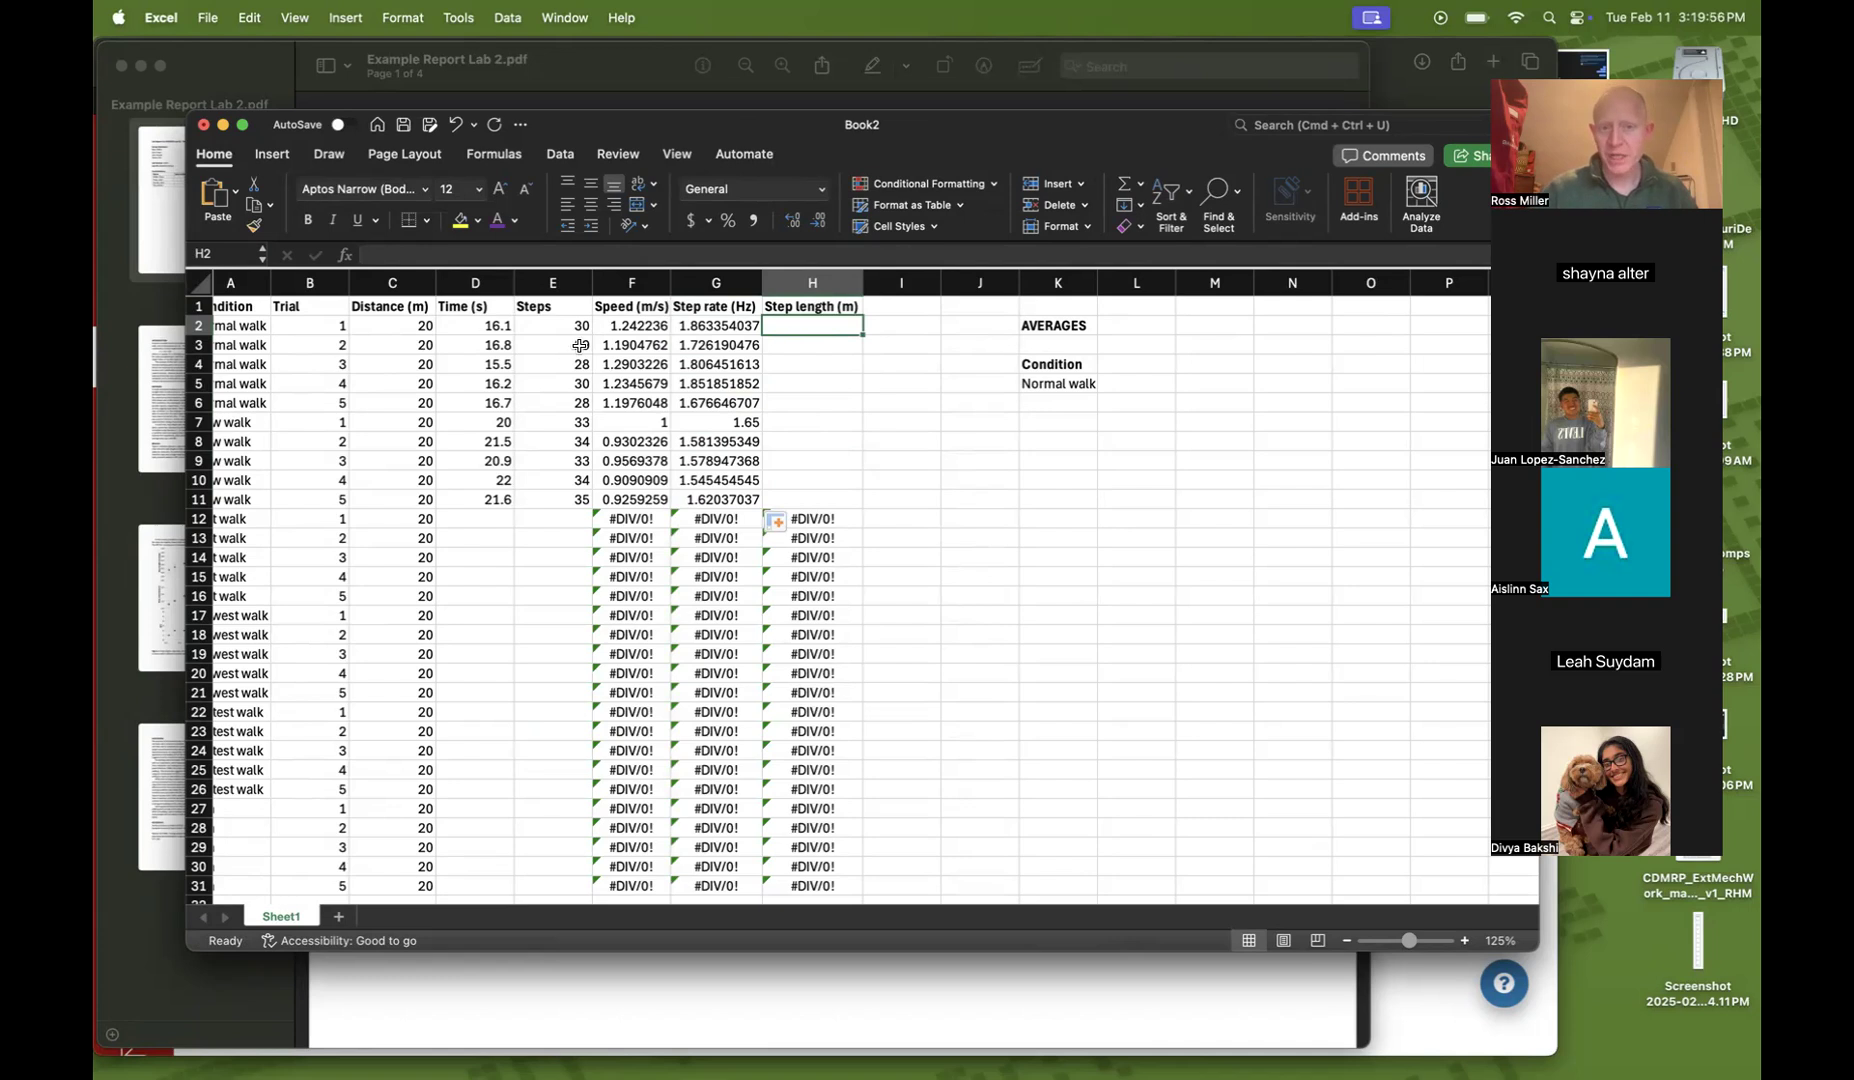
click(611, 329)
click(706, 326)
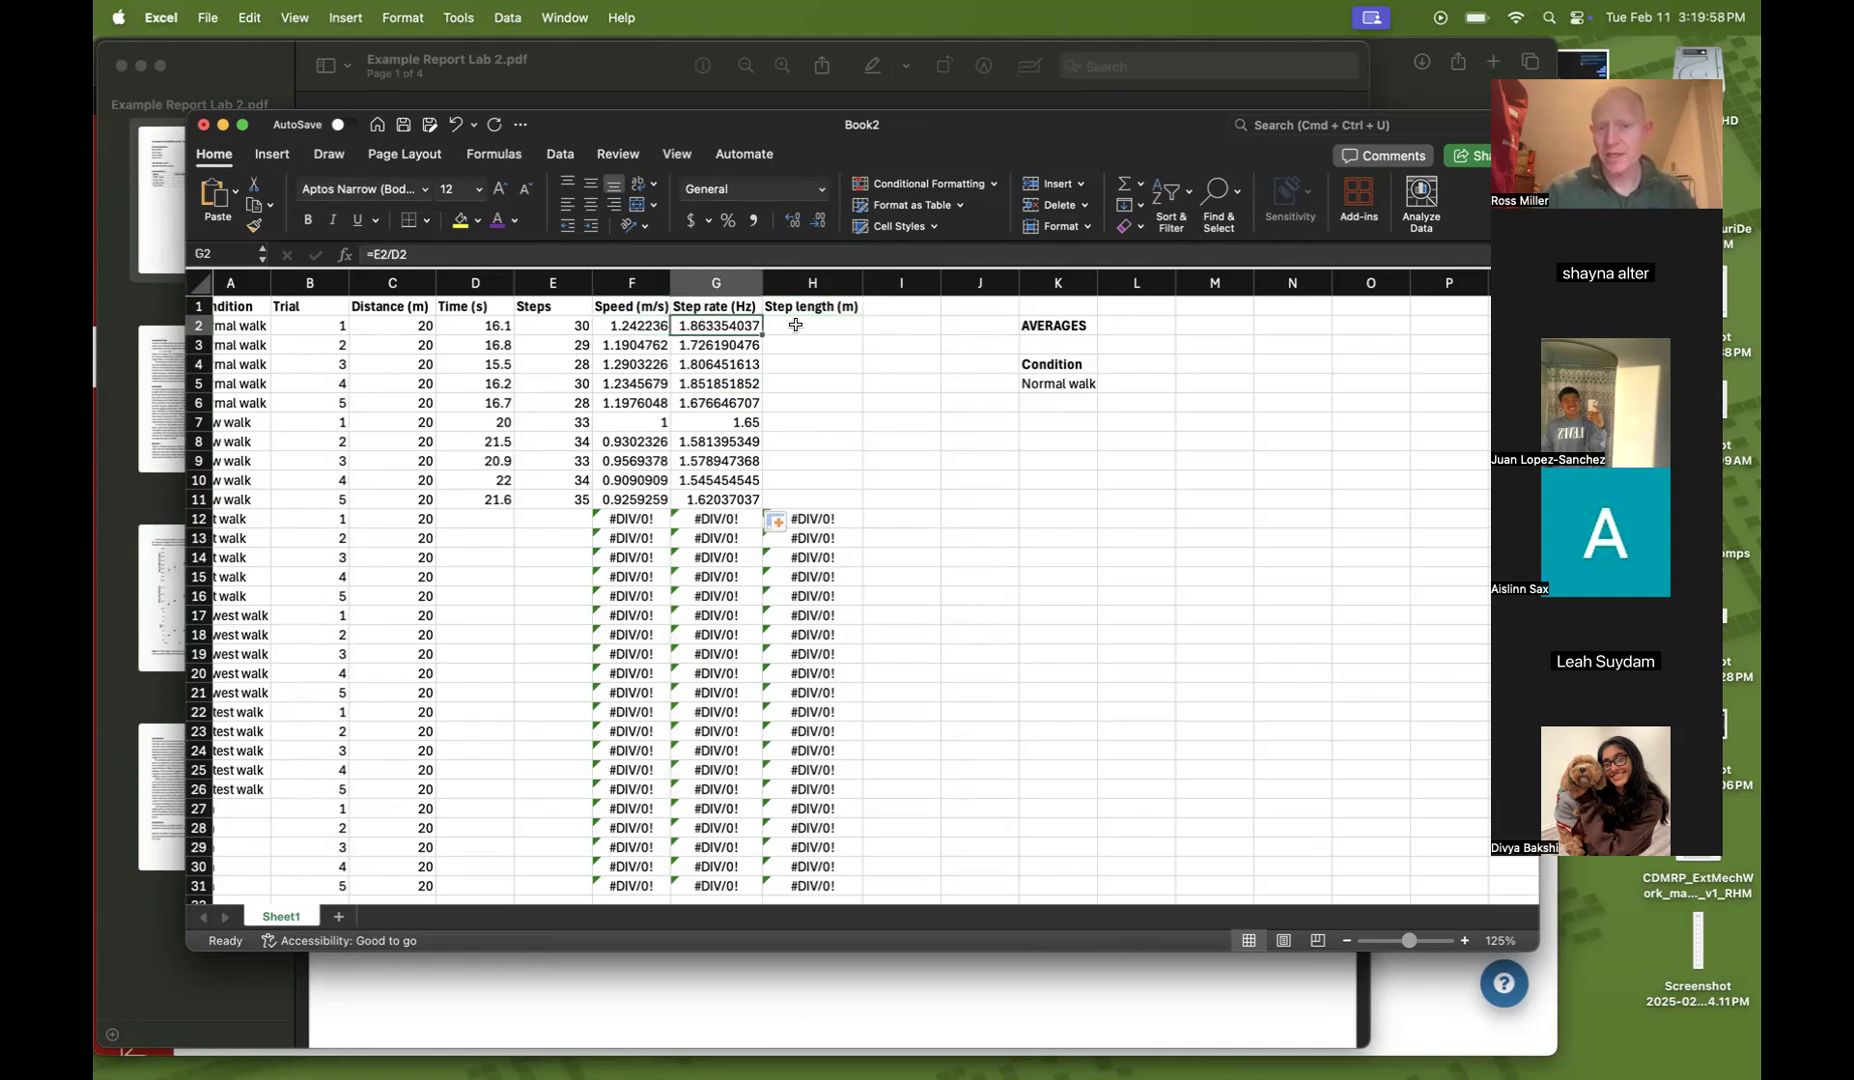
click(795, 325)
click(608, 326)
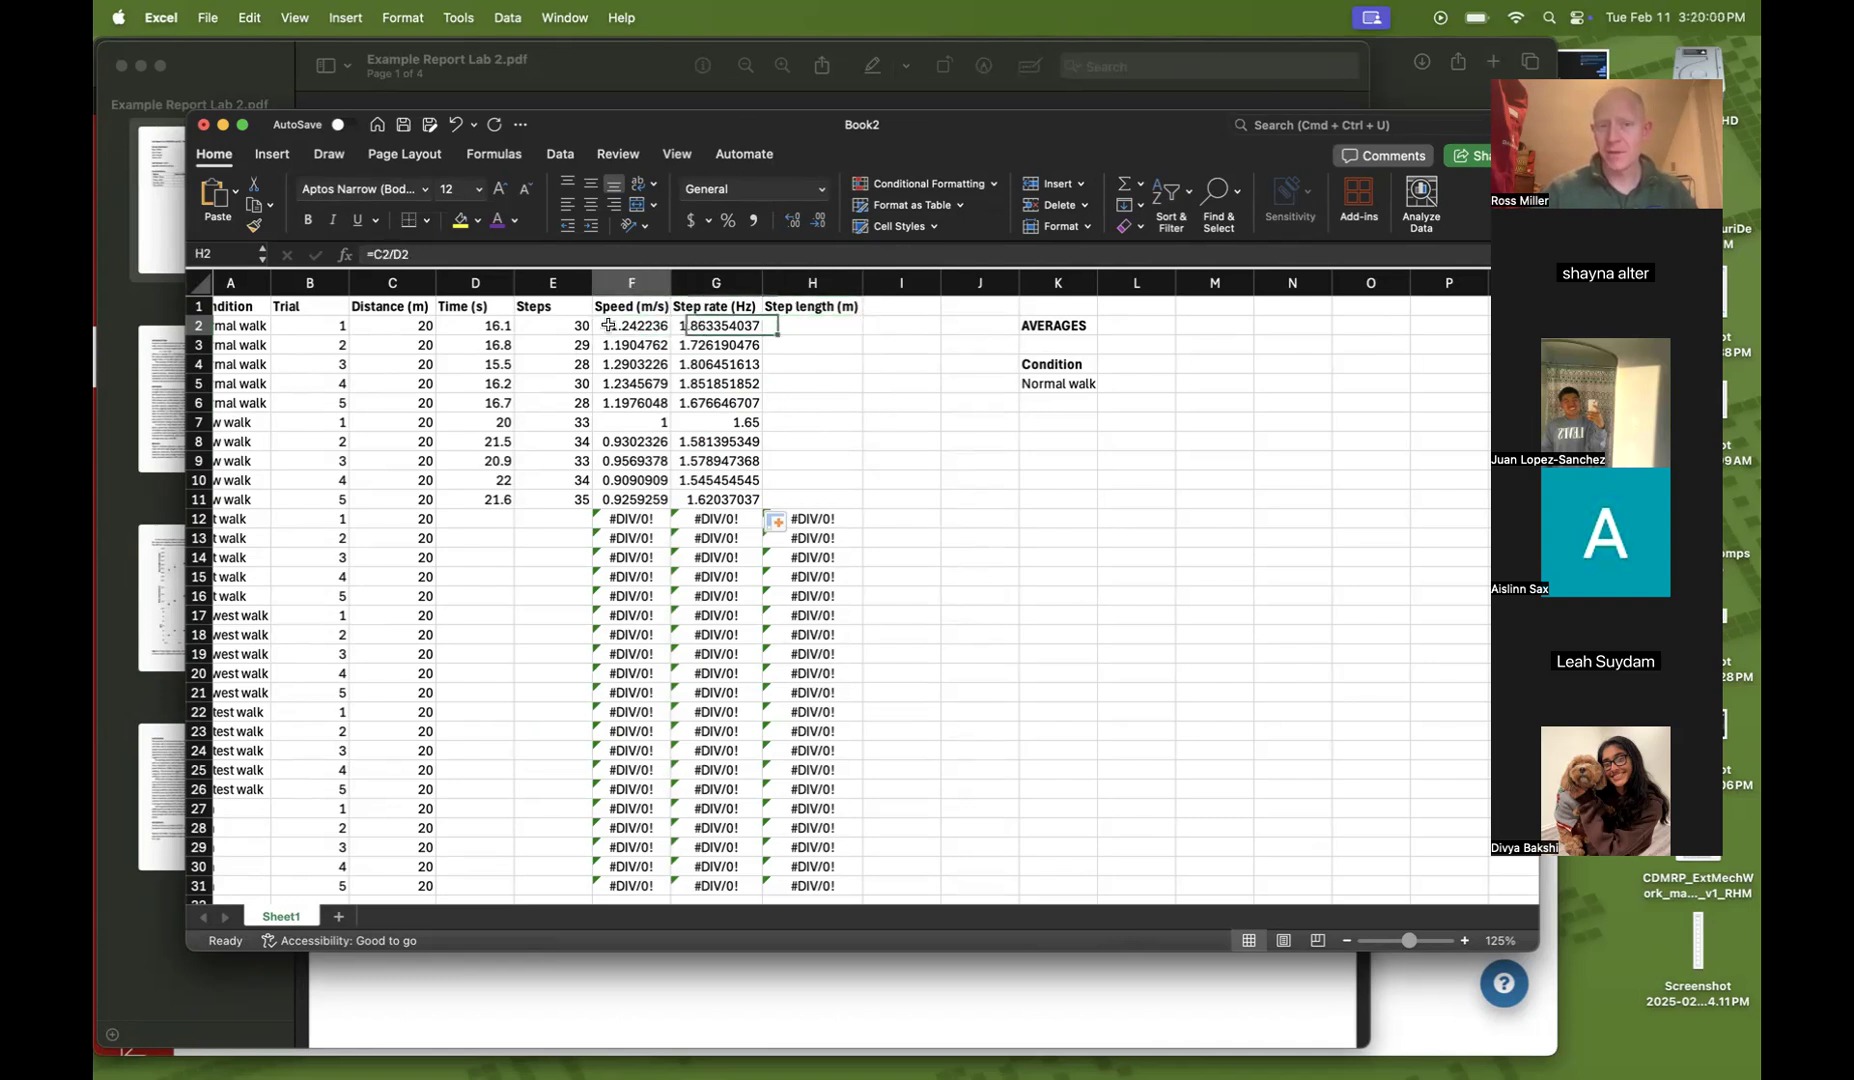
drag(608, 326, 703, 323)
Enter the step length formula =F2/G2 in H2
click(795, 325)
text(=)
click(645, 322)
text(/)
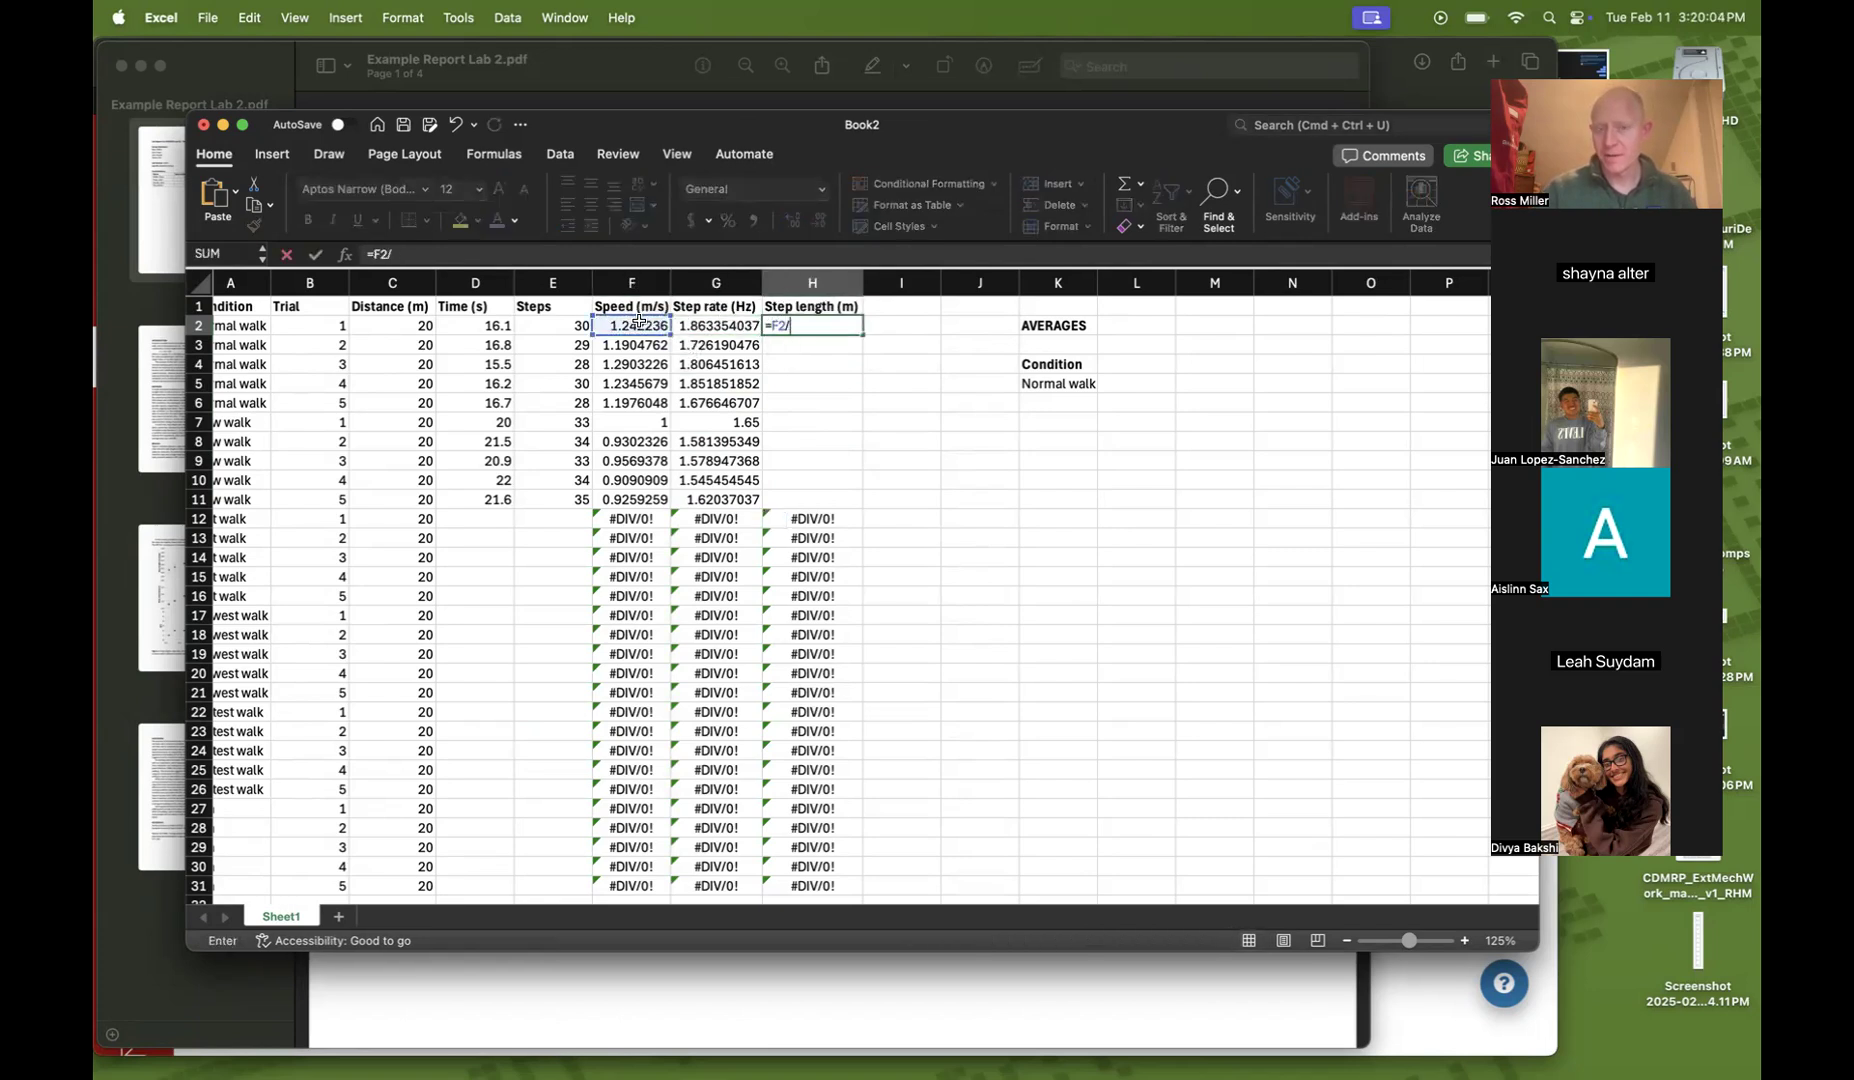
click(696, 328)
key(Return)
key(Up)
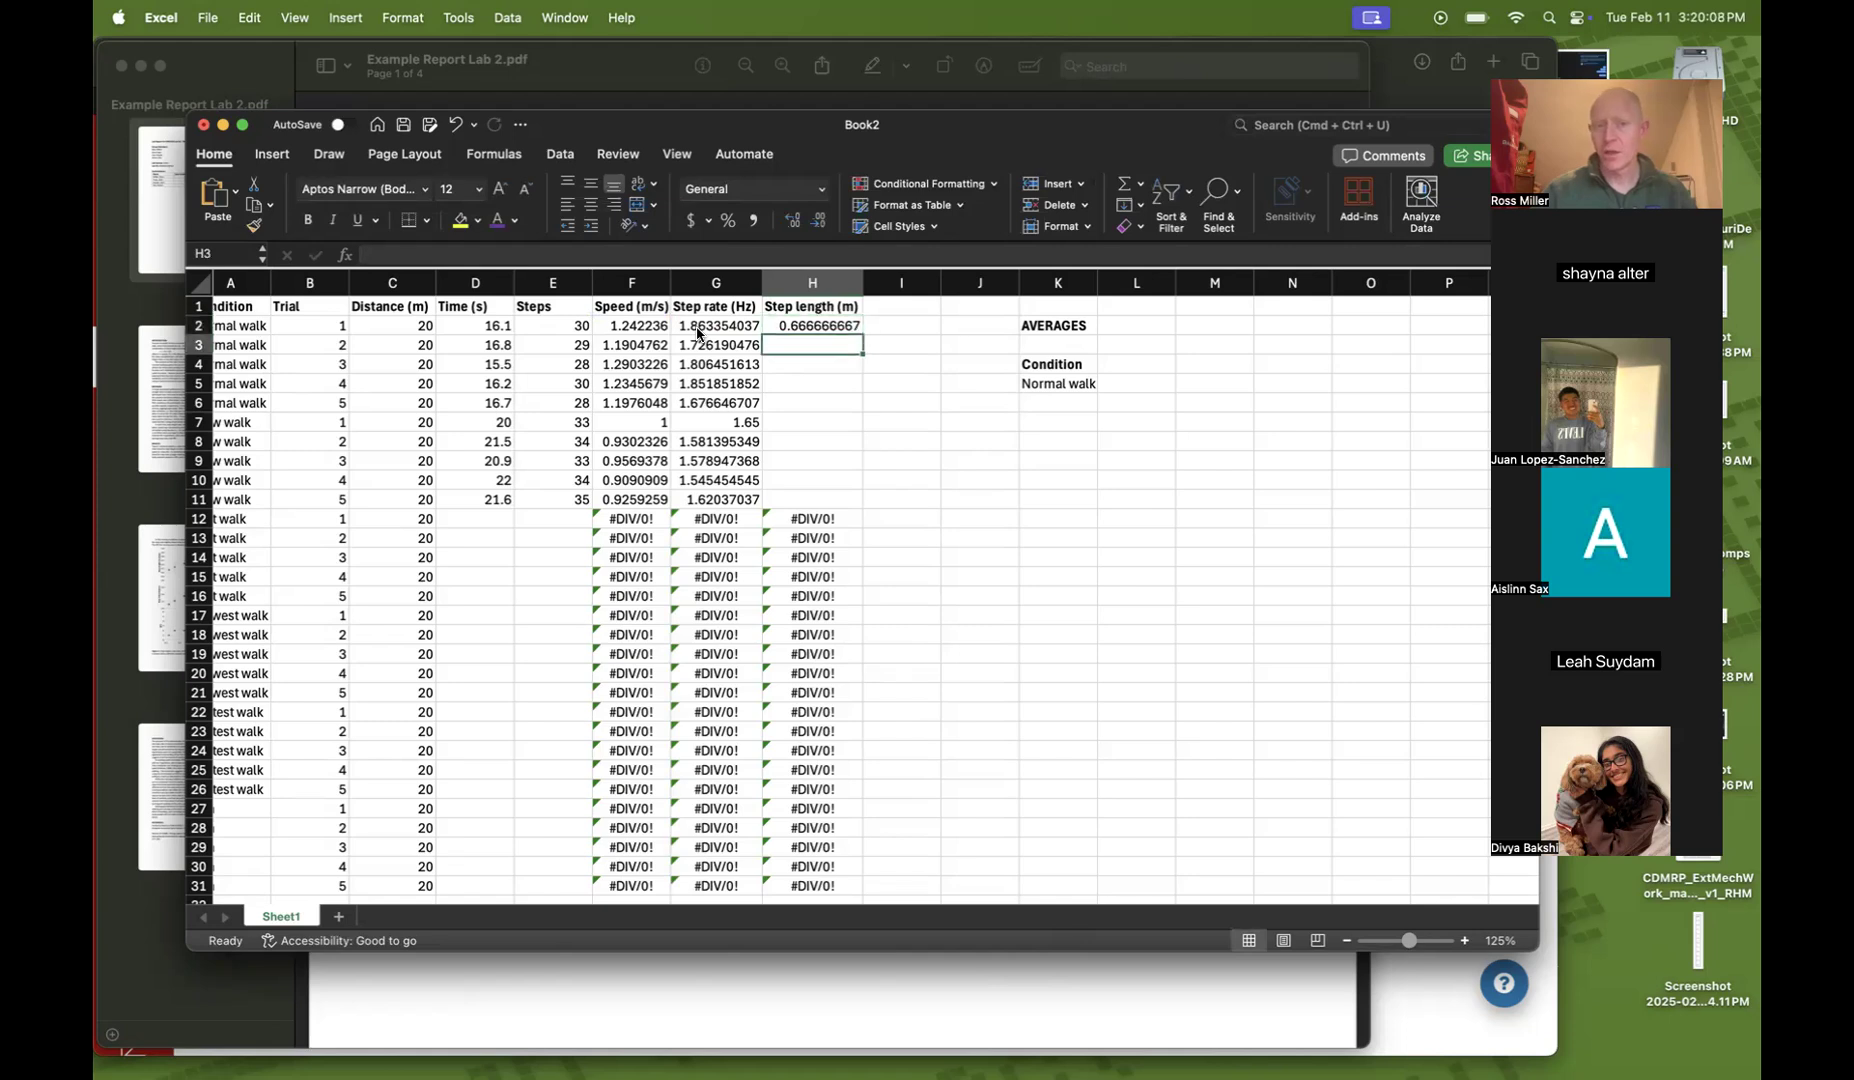
Re-enter the step length formula in H2 as =C2/E2 and fill it down to row 11
text(=)
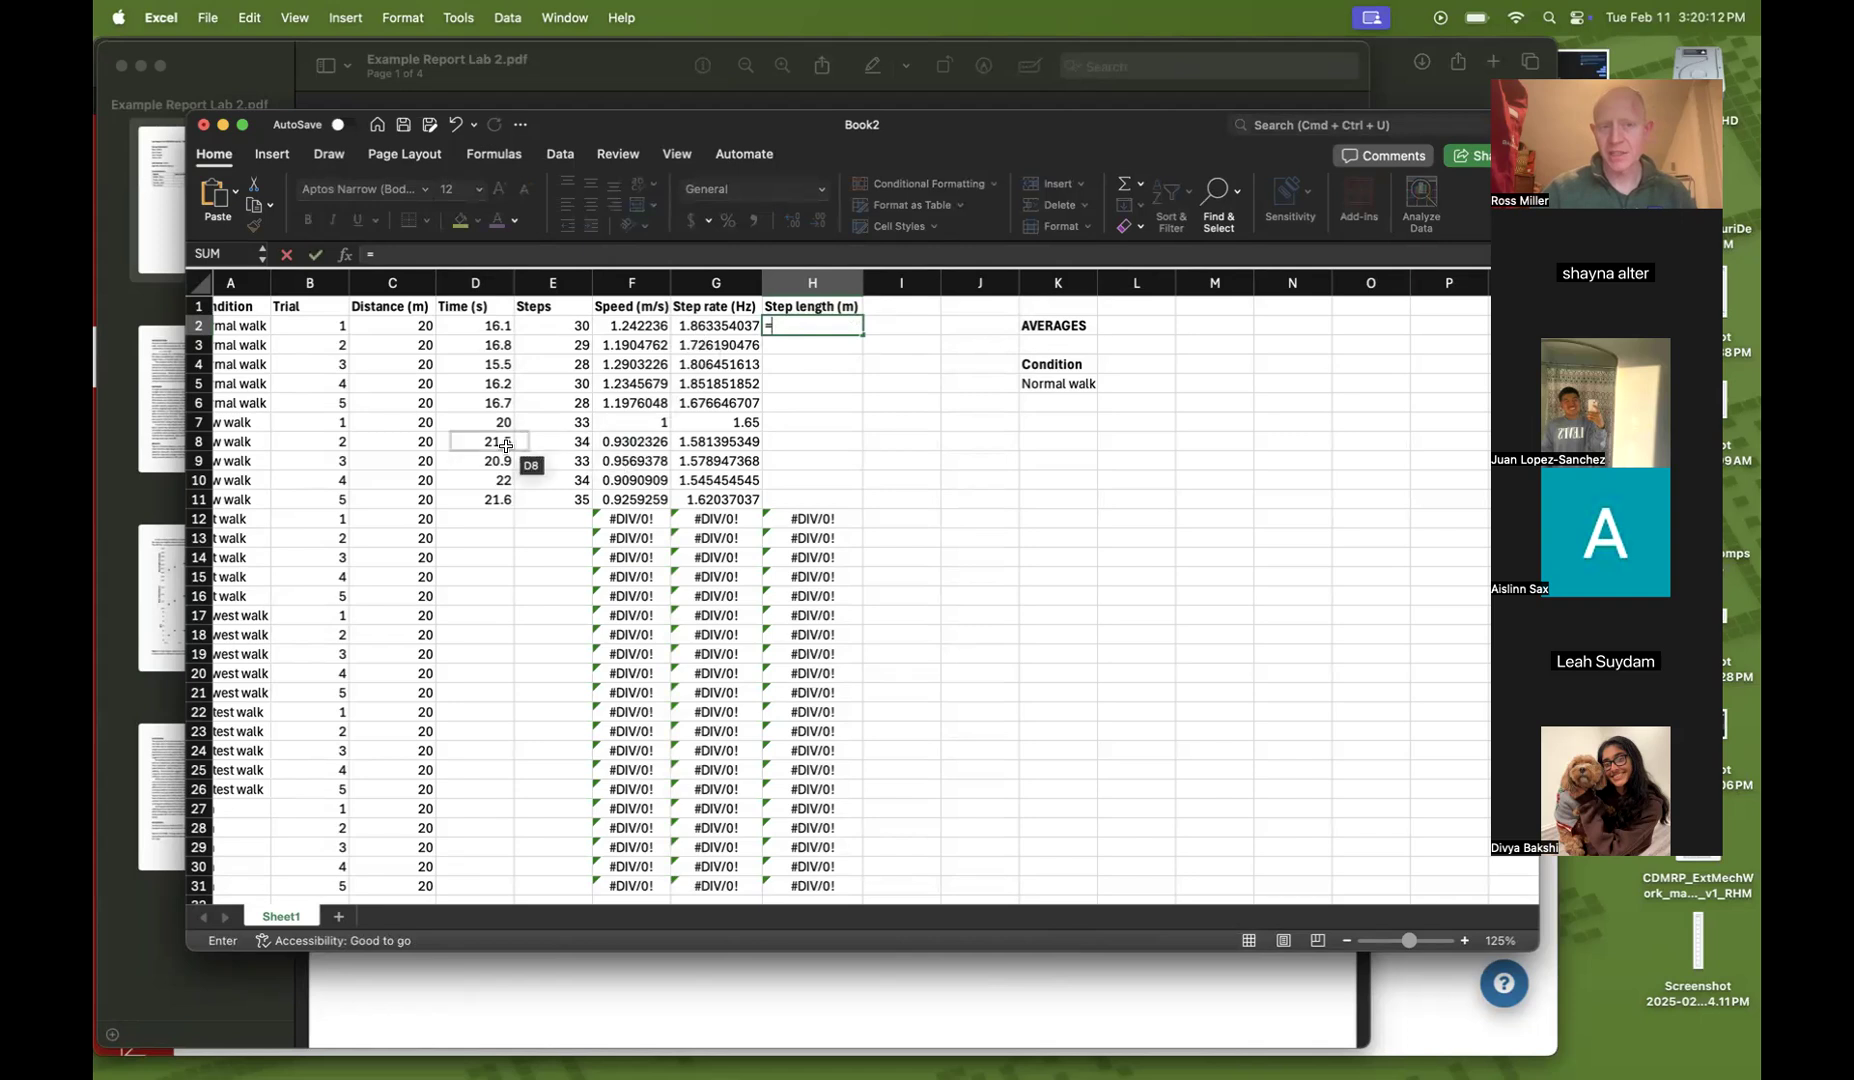
click(374, 326)
text(/)
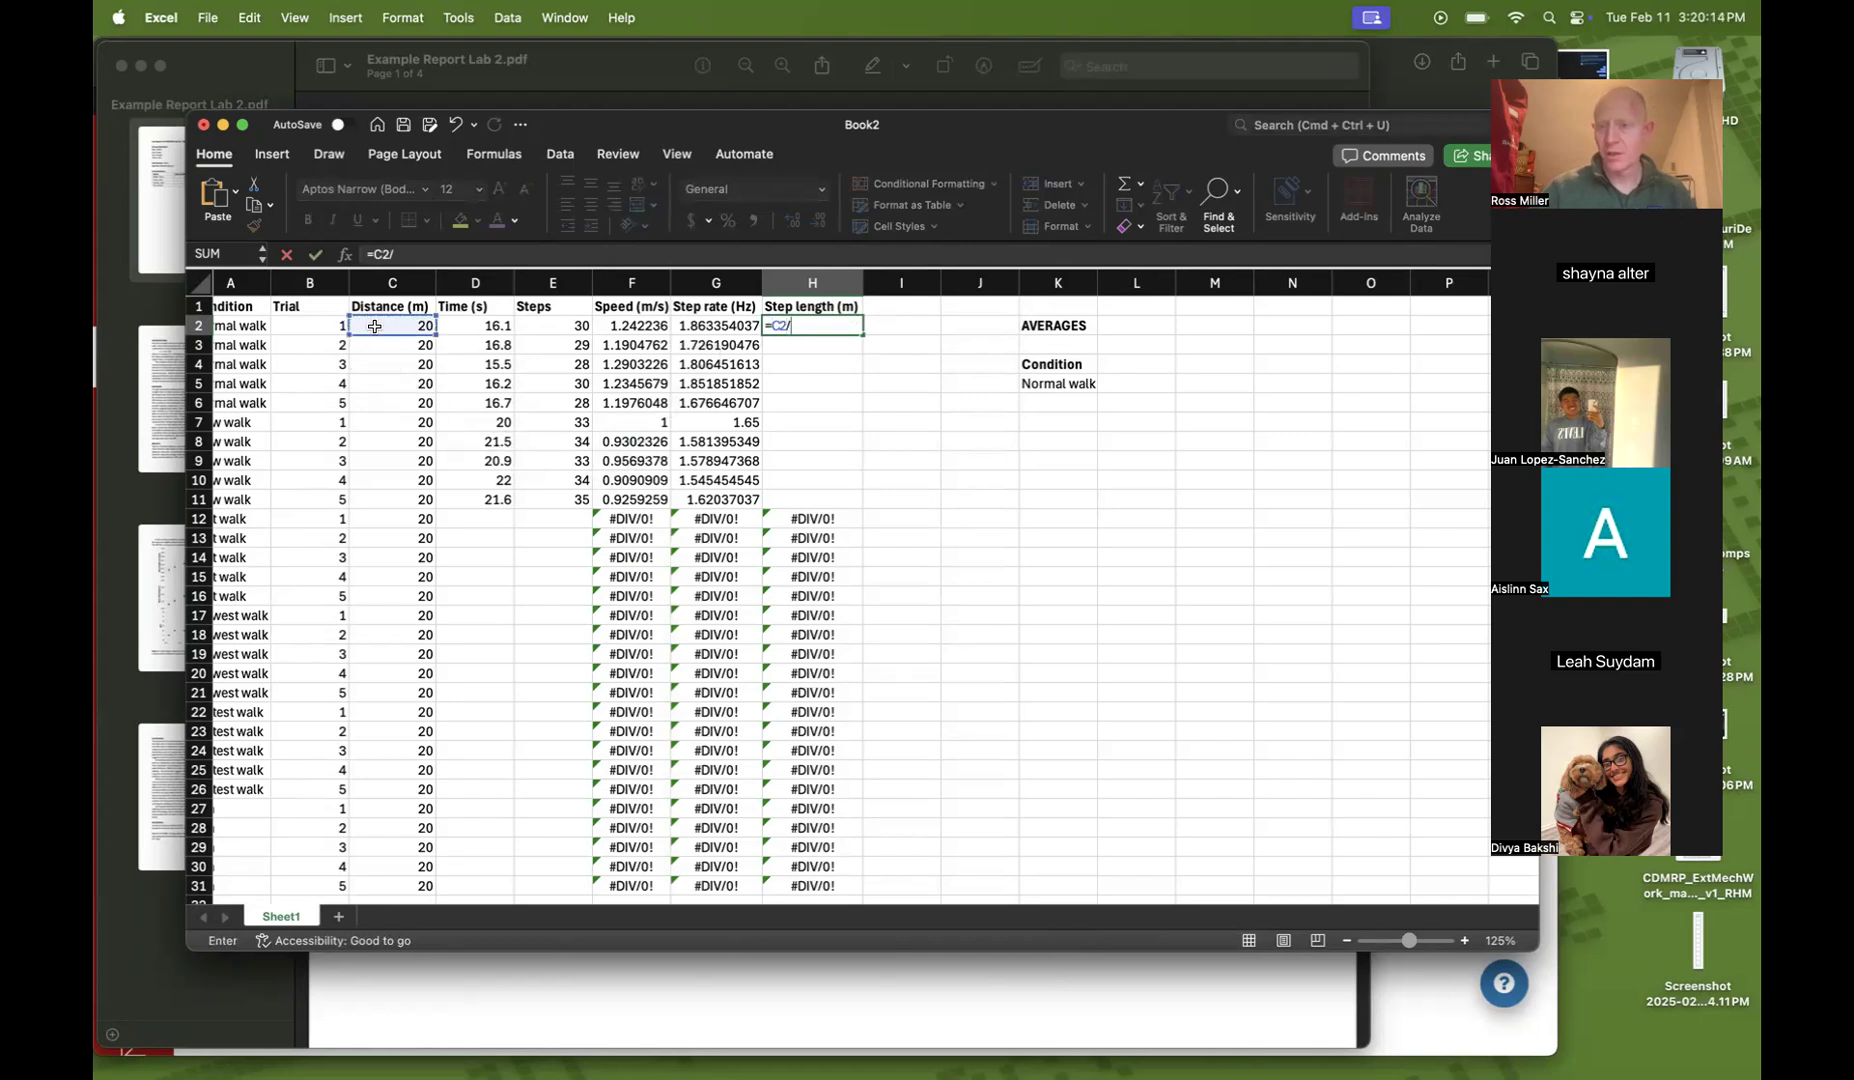
click(548, 327)
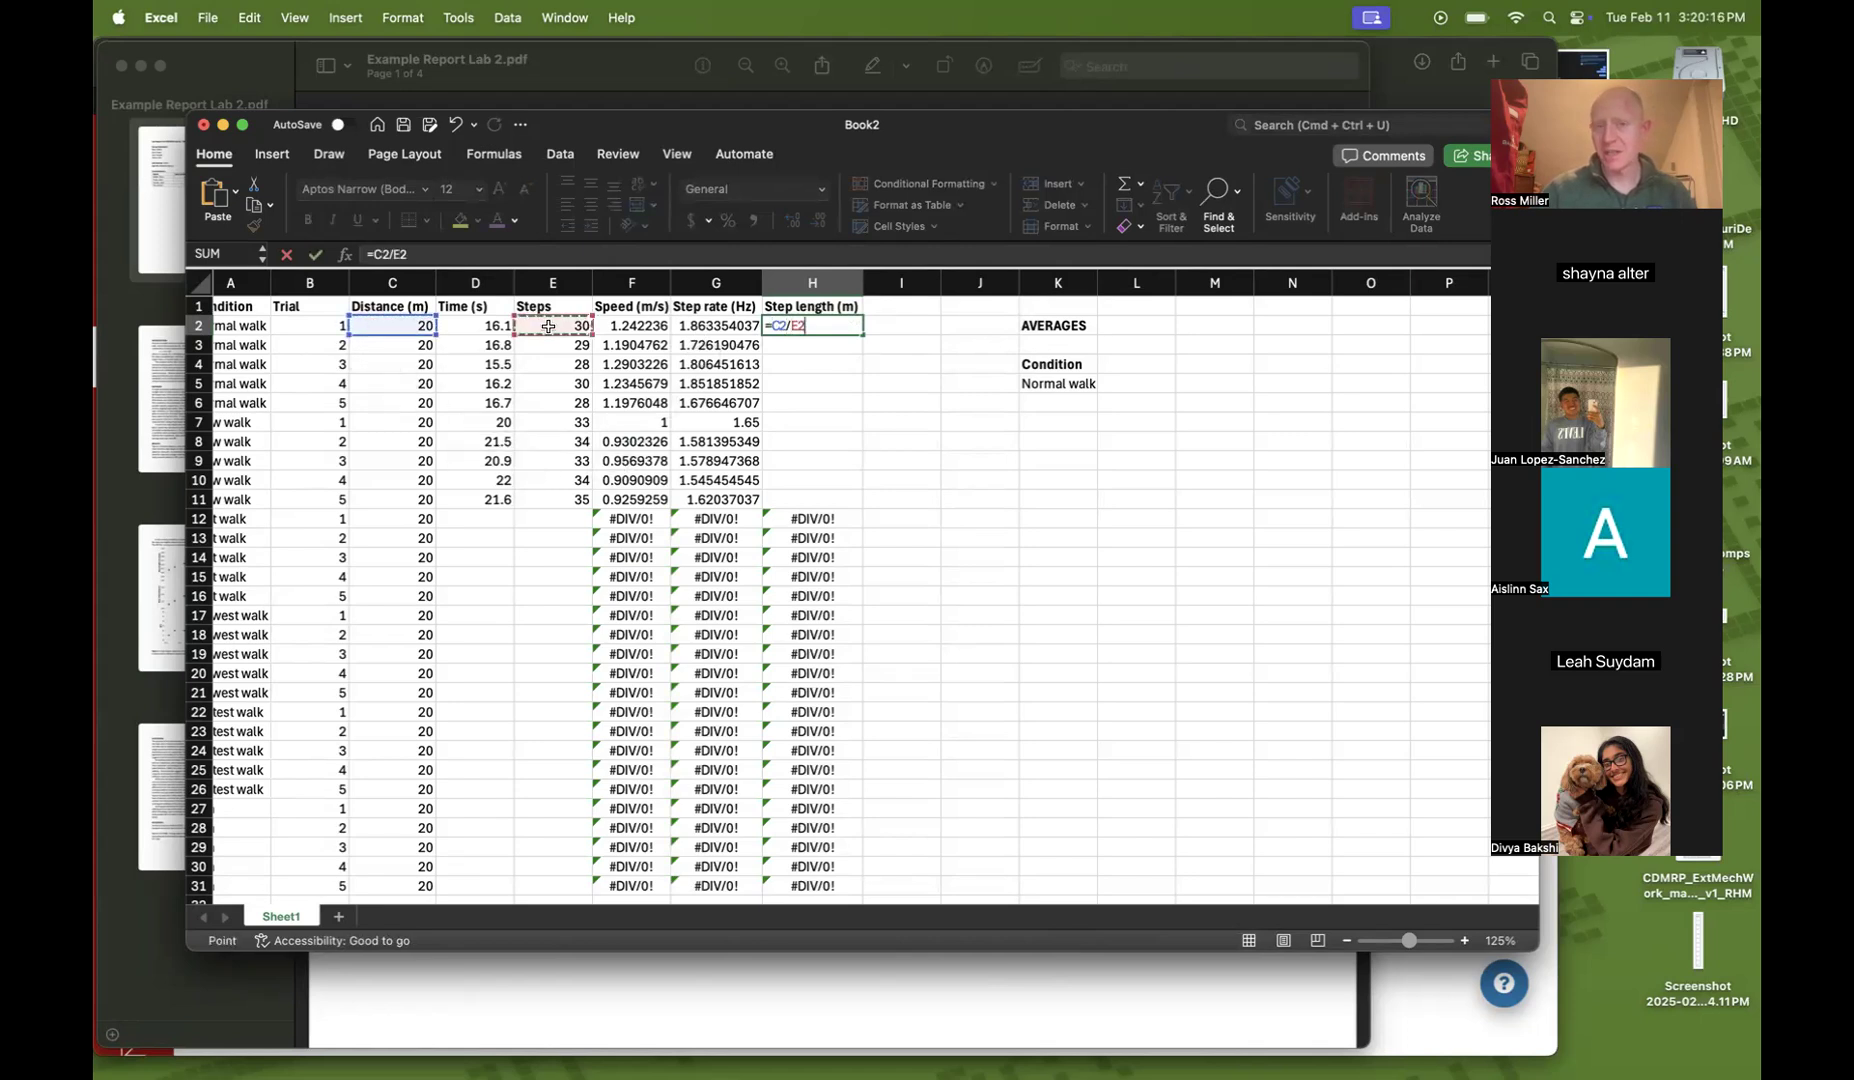
key(Return)
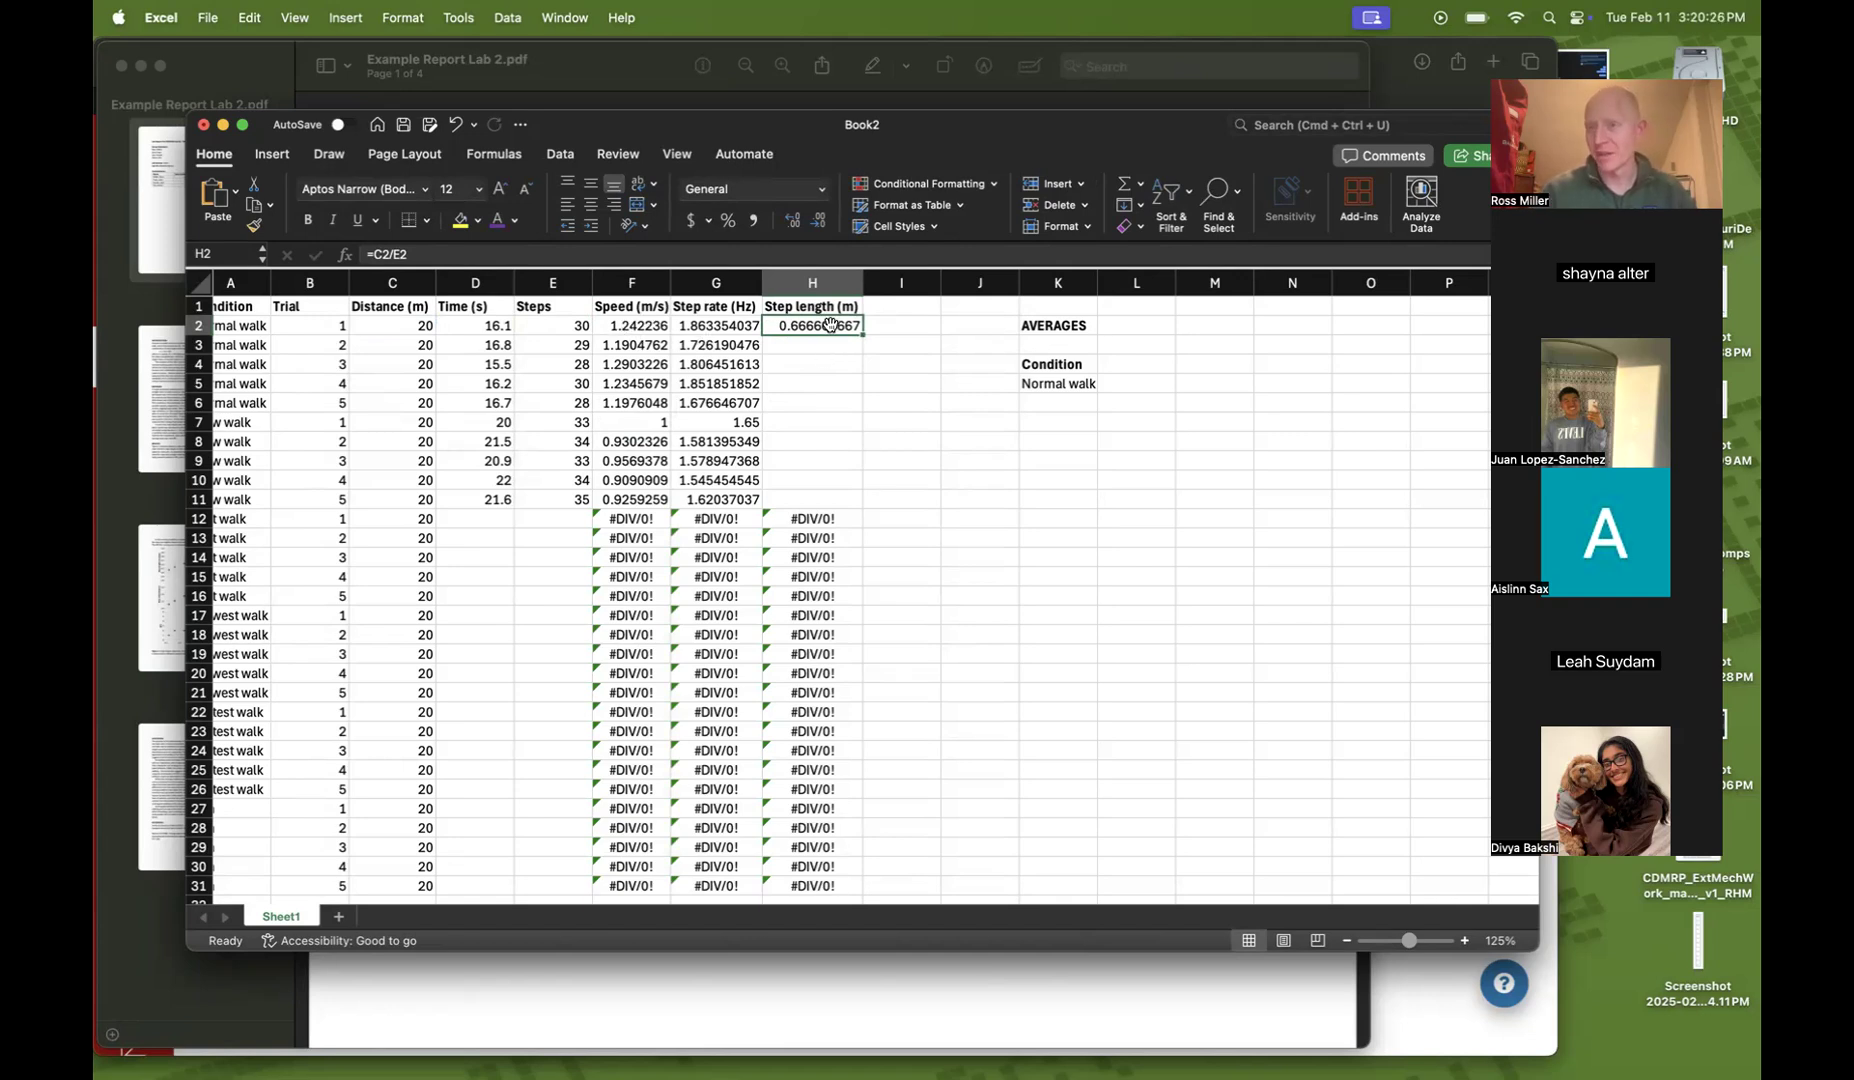
drag(862, 333, 864, 512)
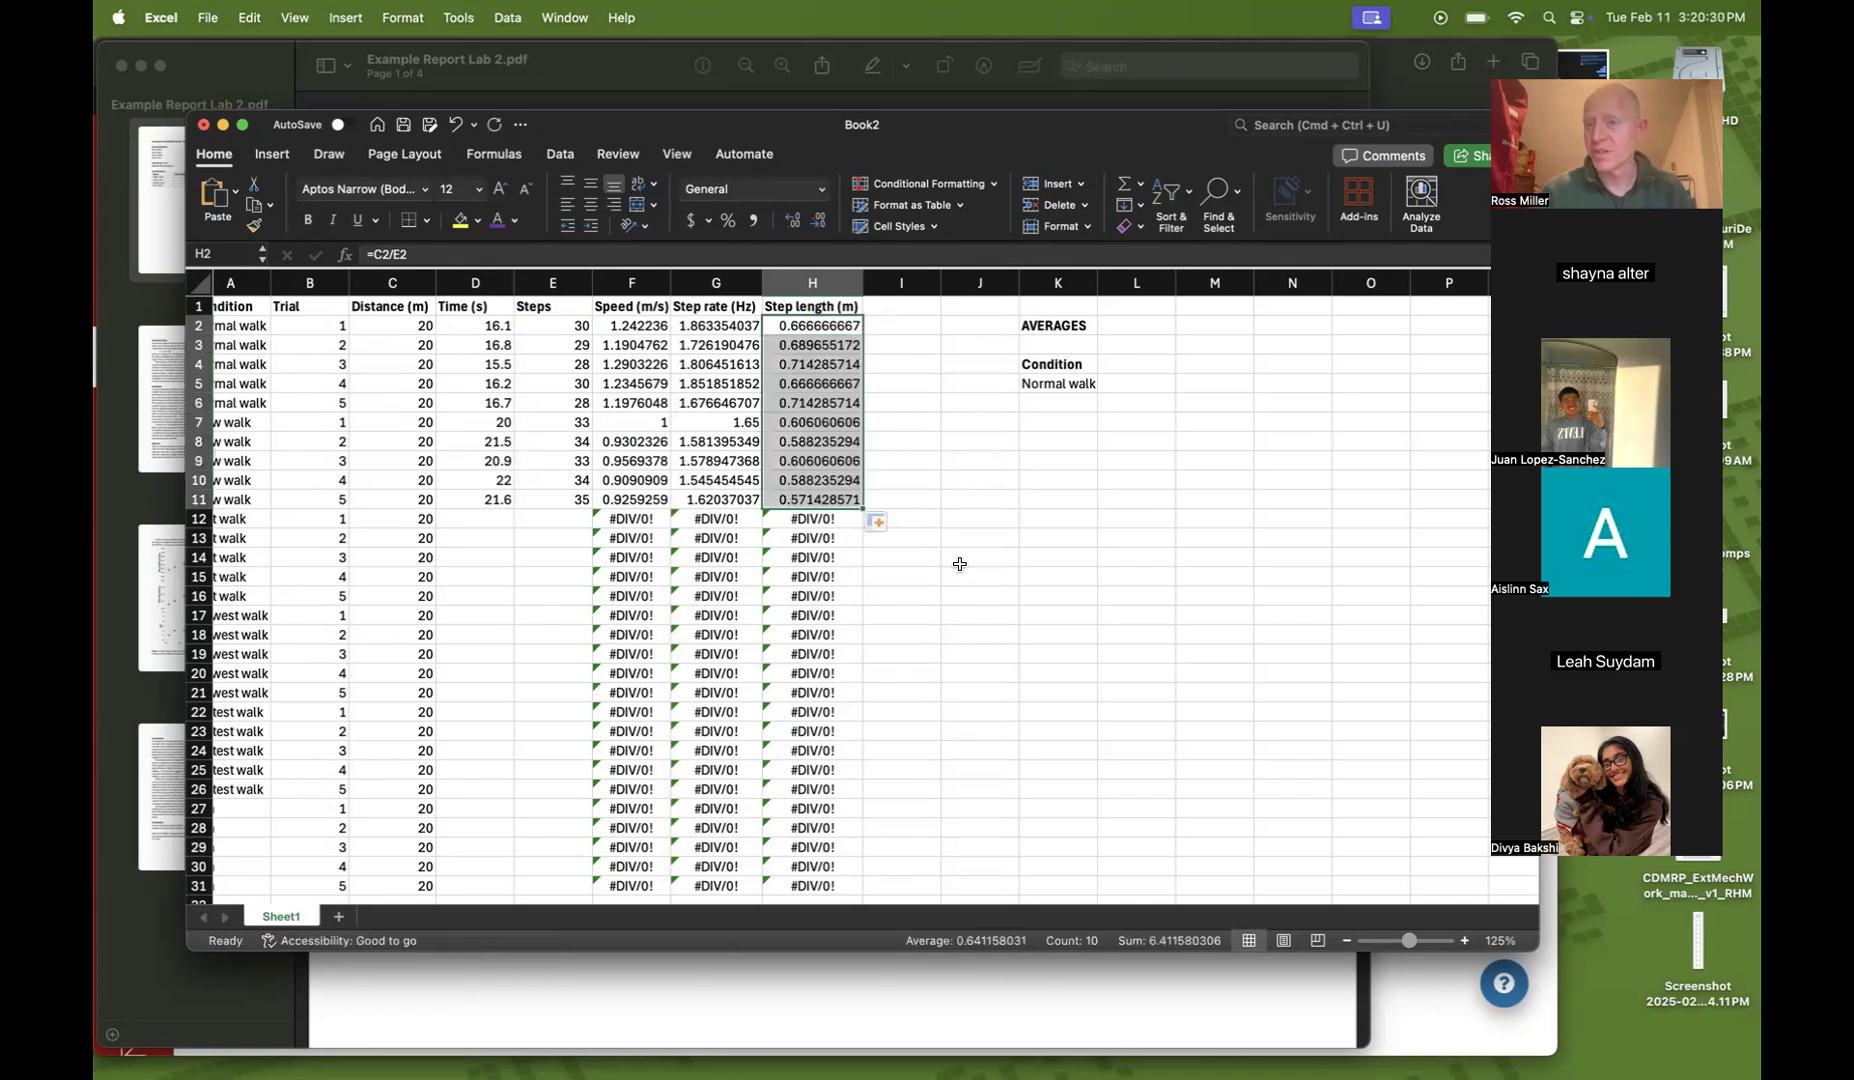
click(1019, 597)
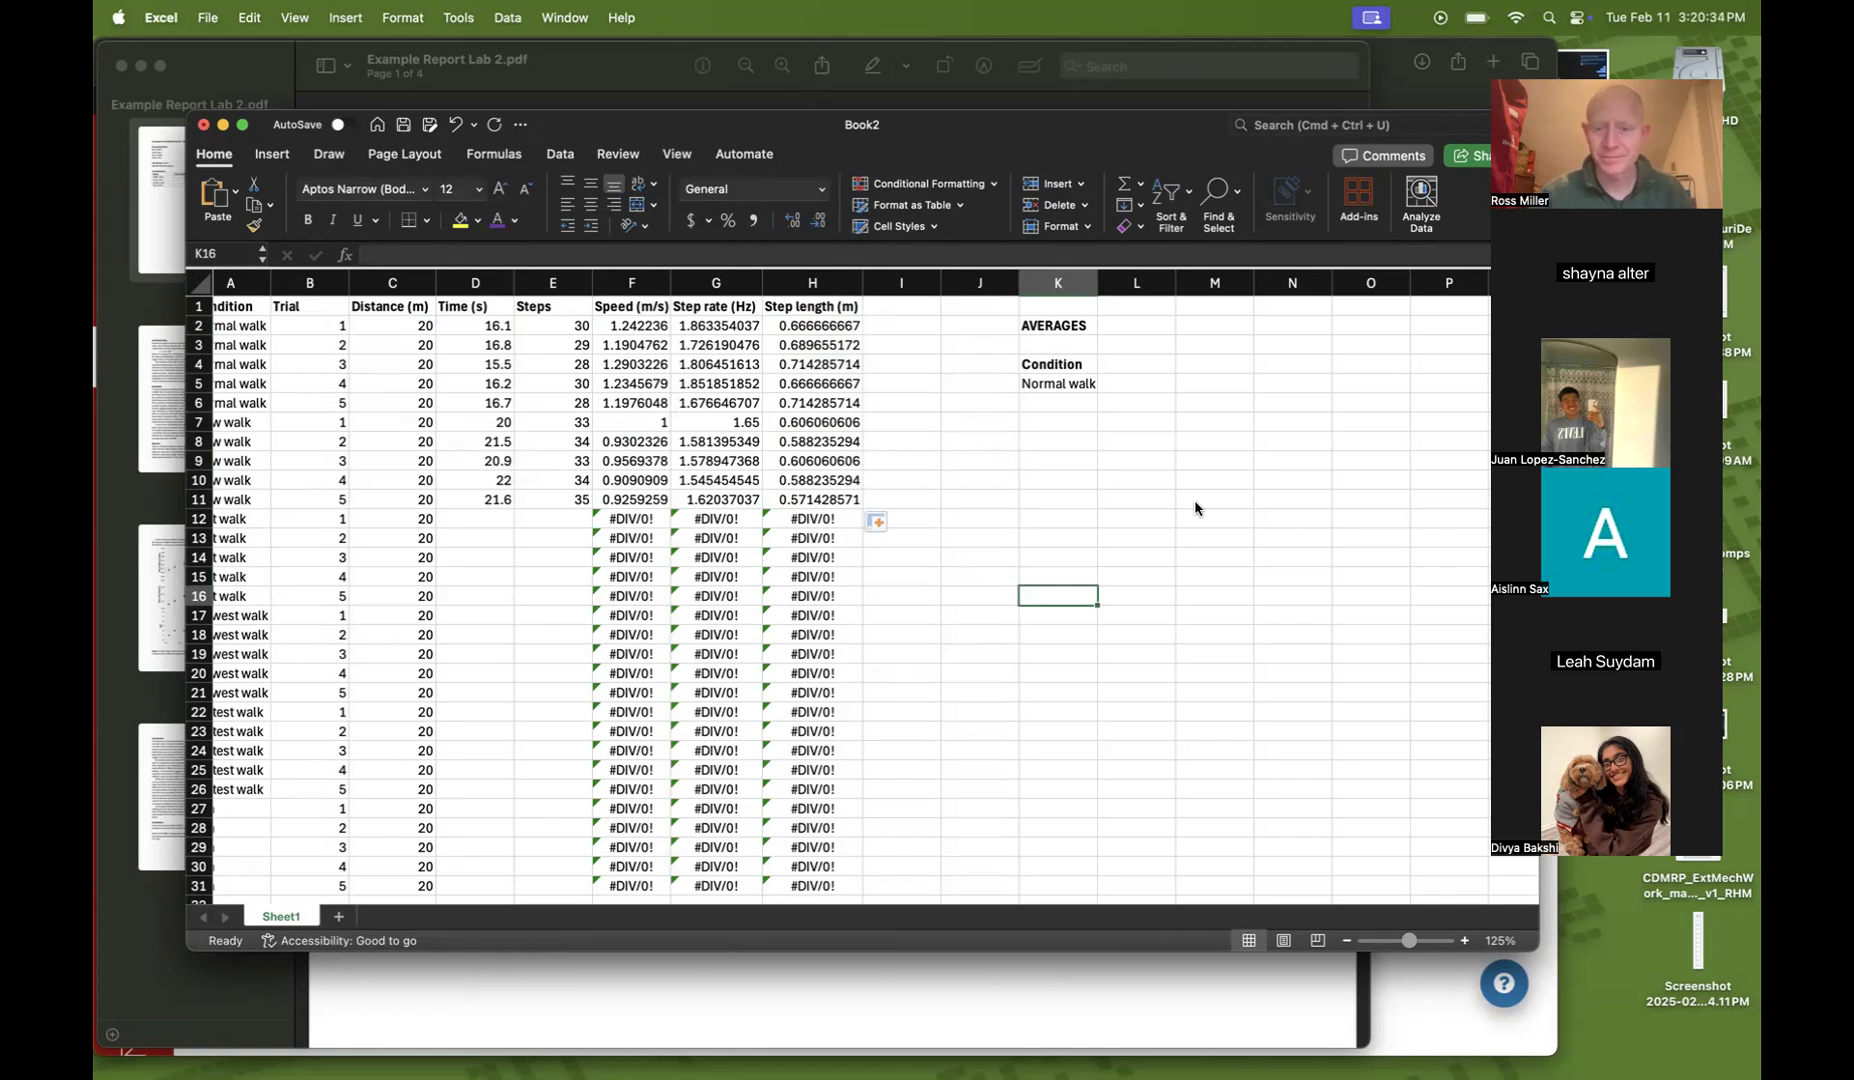
click(1286, 456)
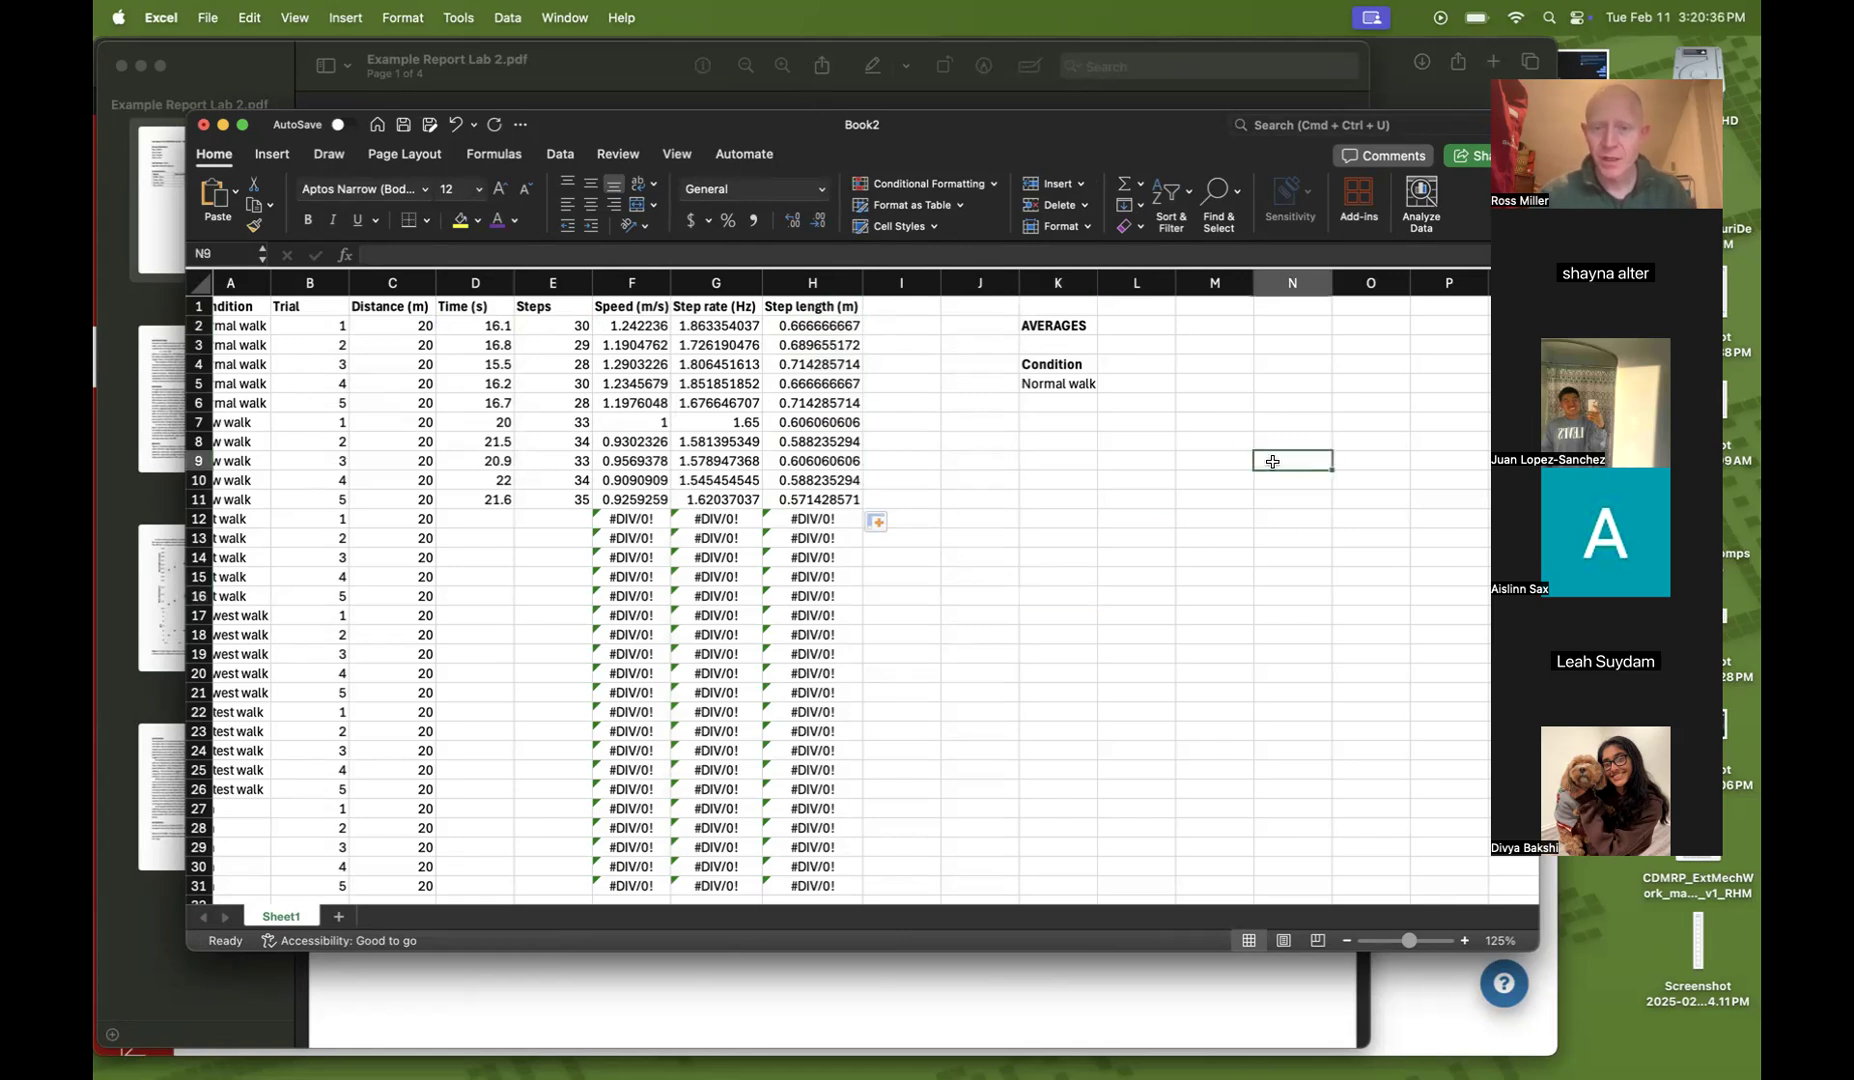
click(1130, 538)
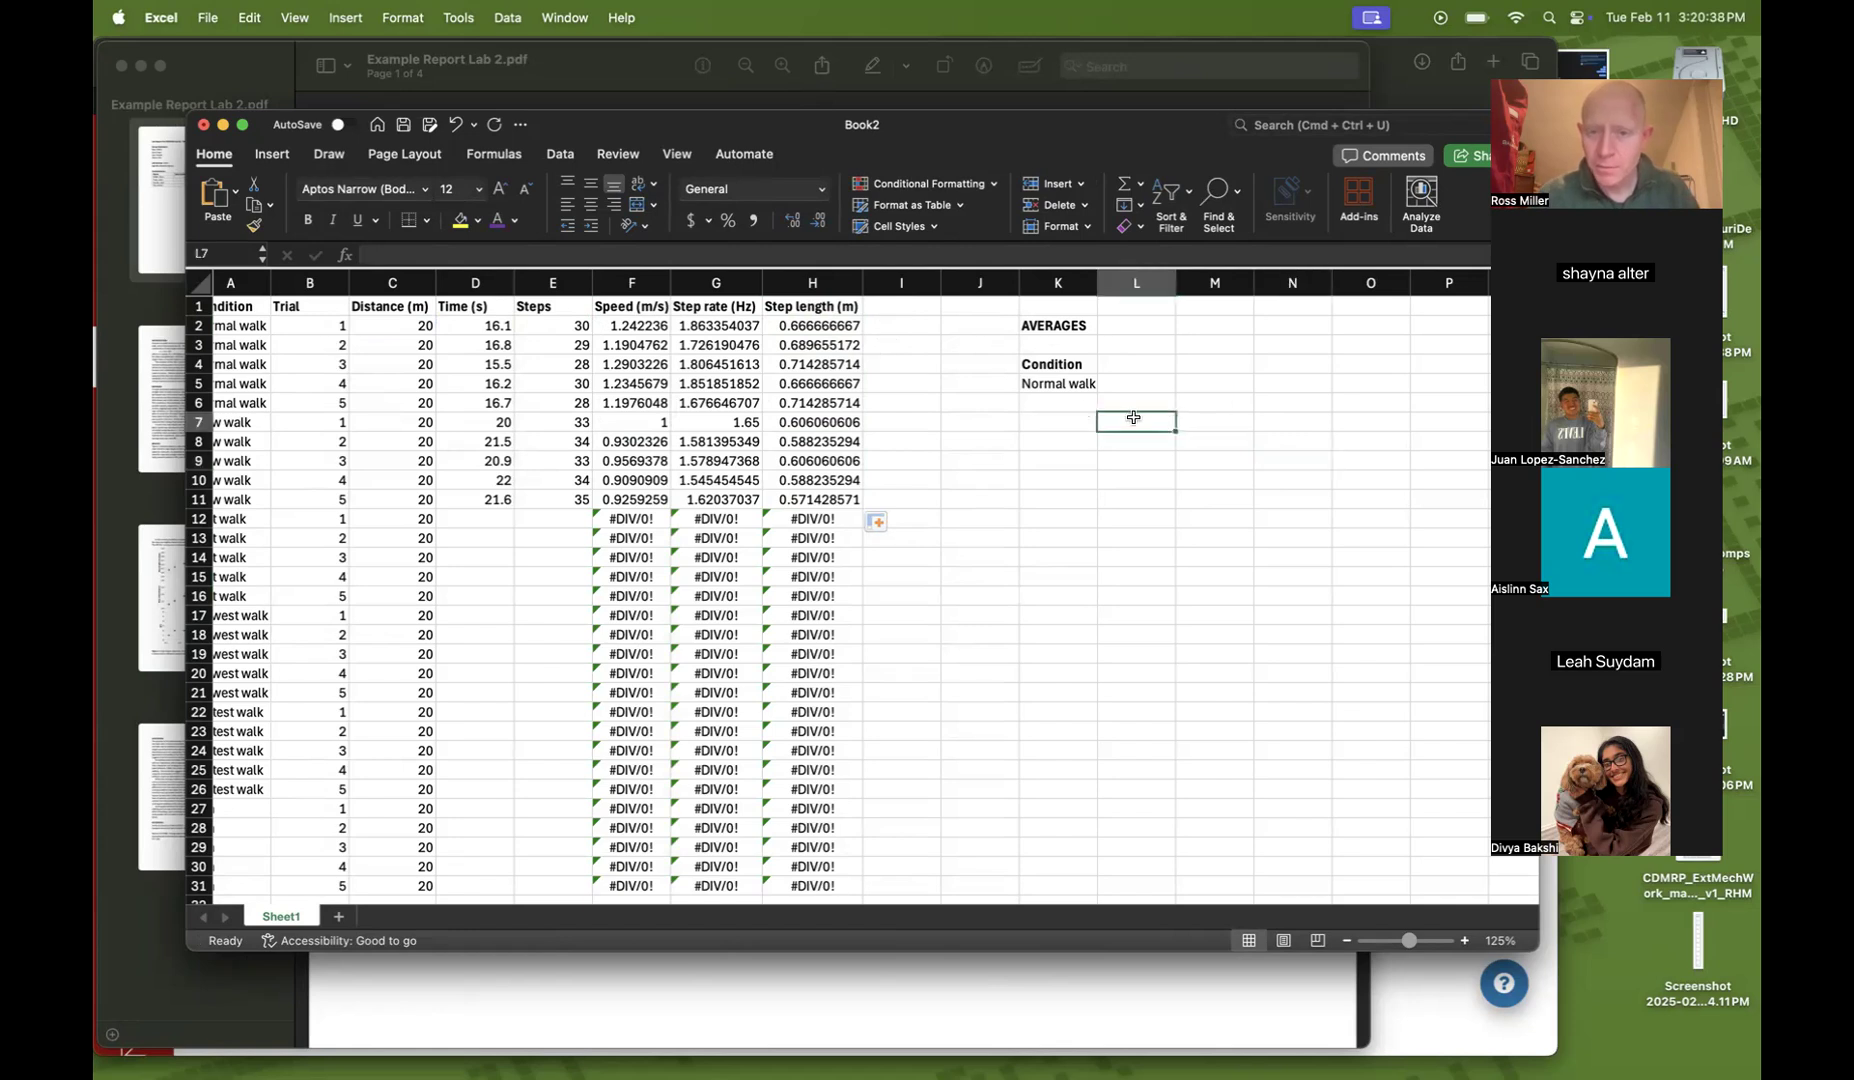
List Slow walk and Fast walk below Normal walk in the Condition column of the averages summary
click(1066, 400)
text(Slow walk)
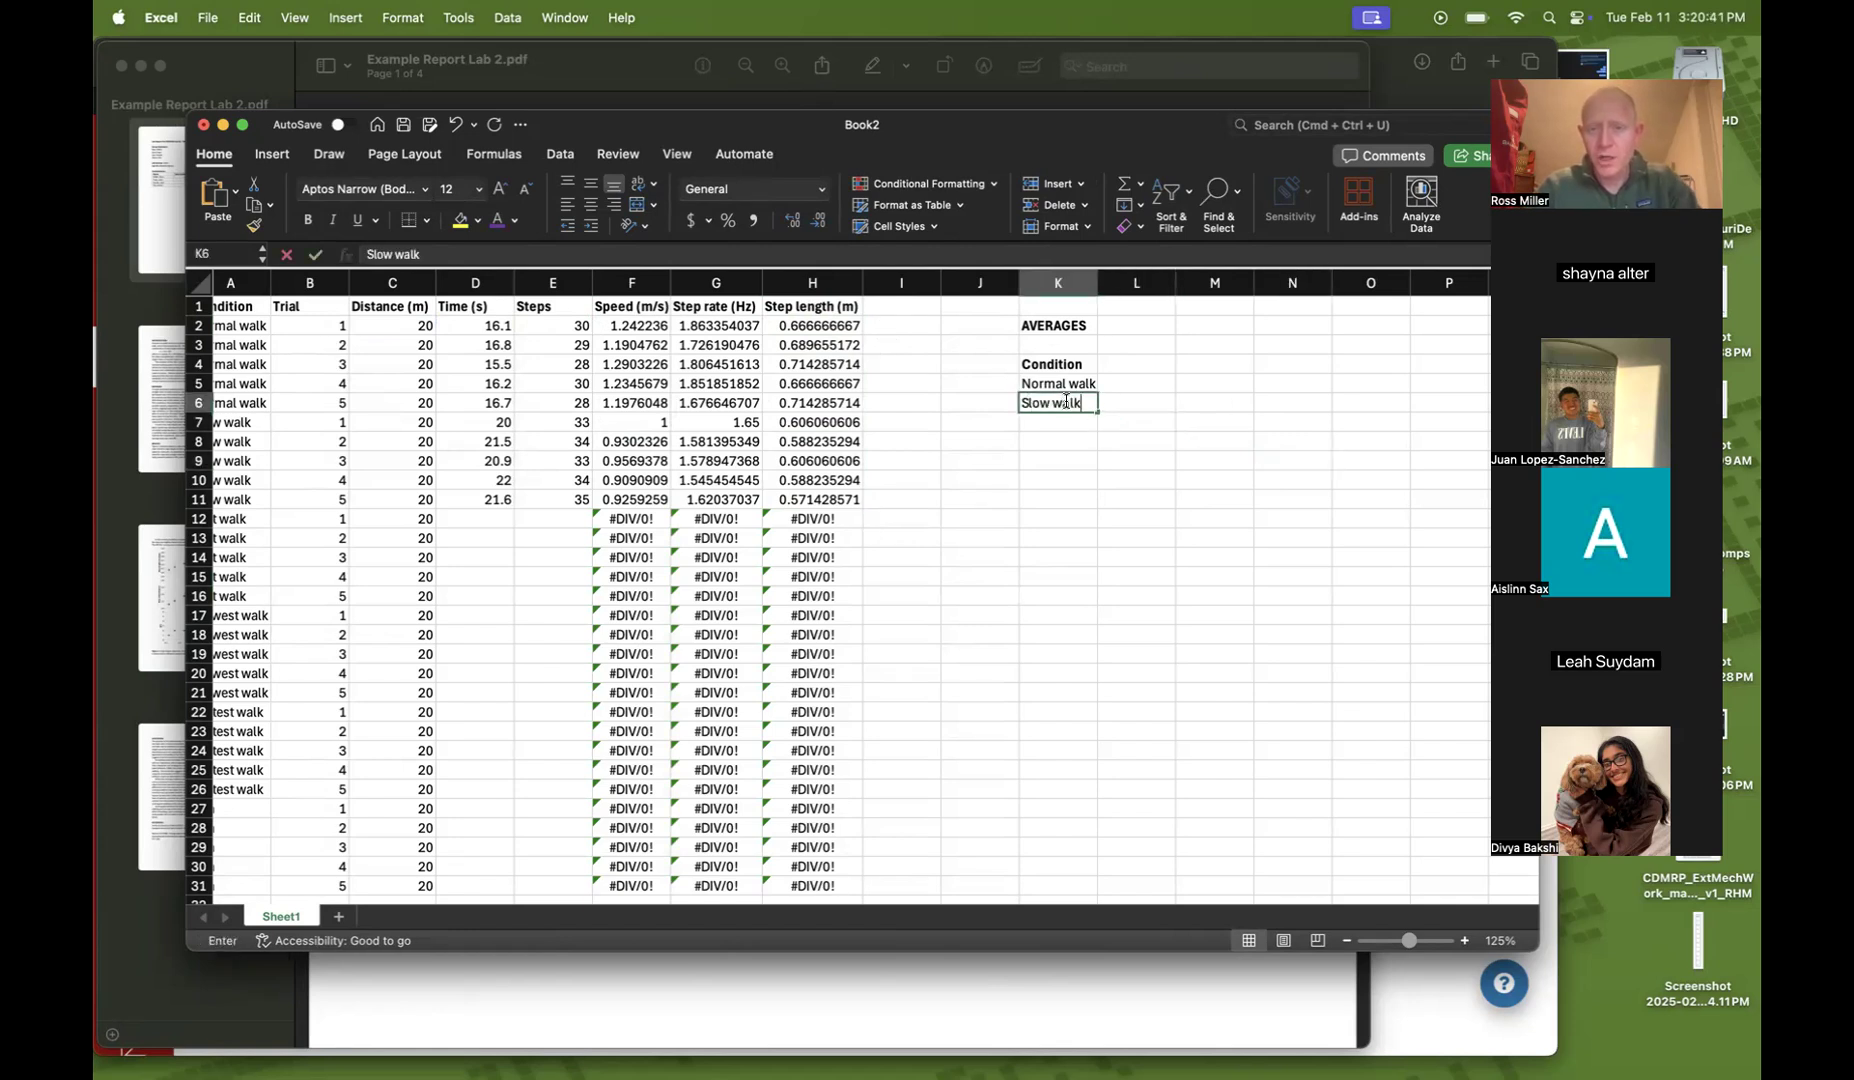
key(Return)
click(1062, 402)
key(super+b)
key(Return)
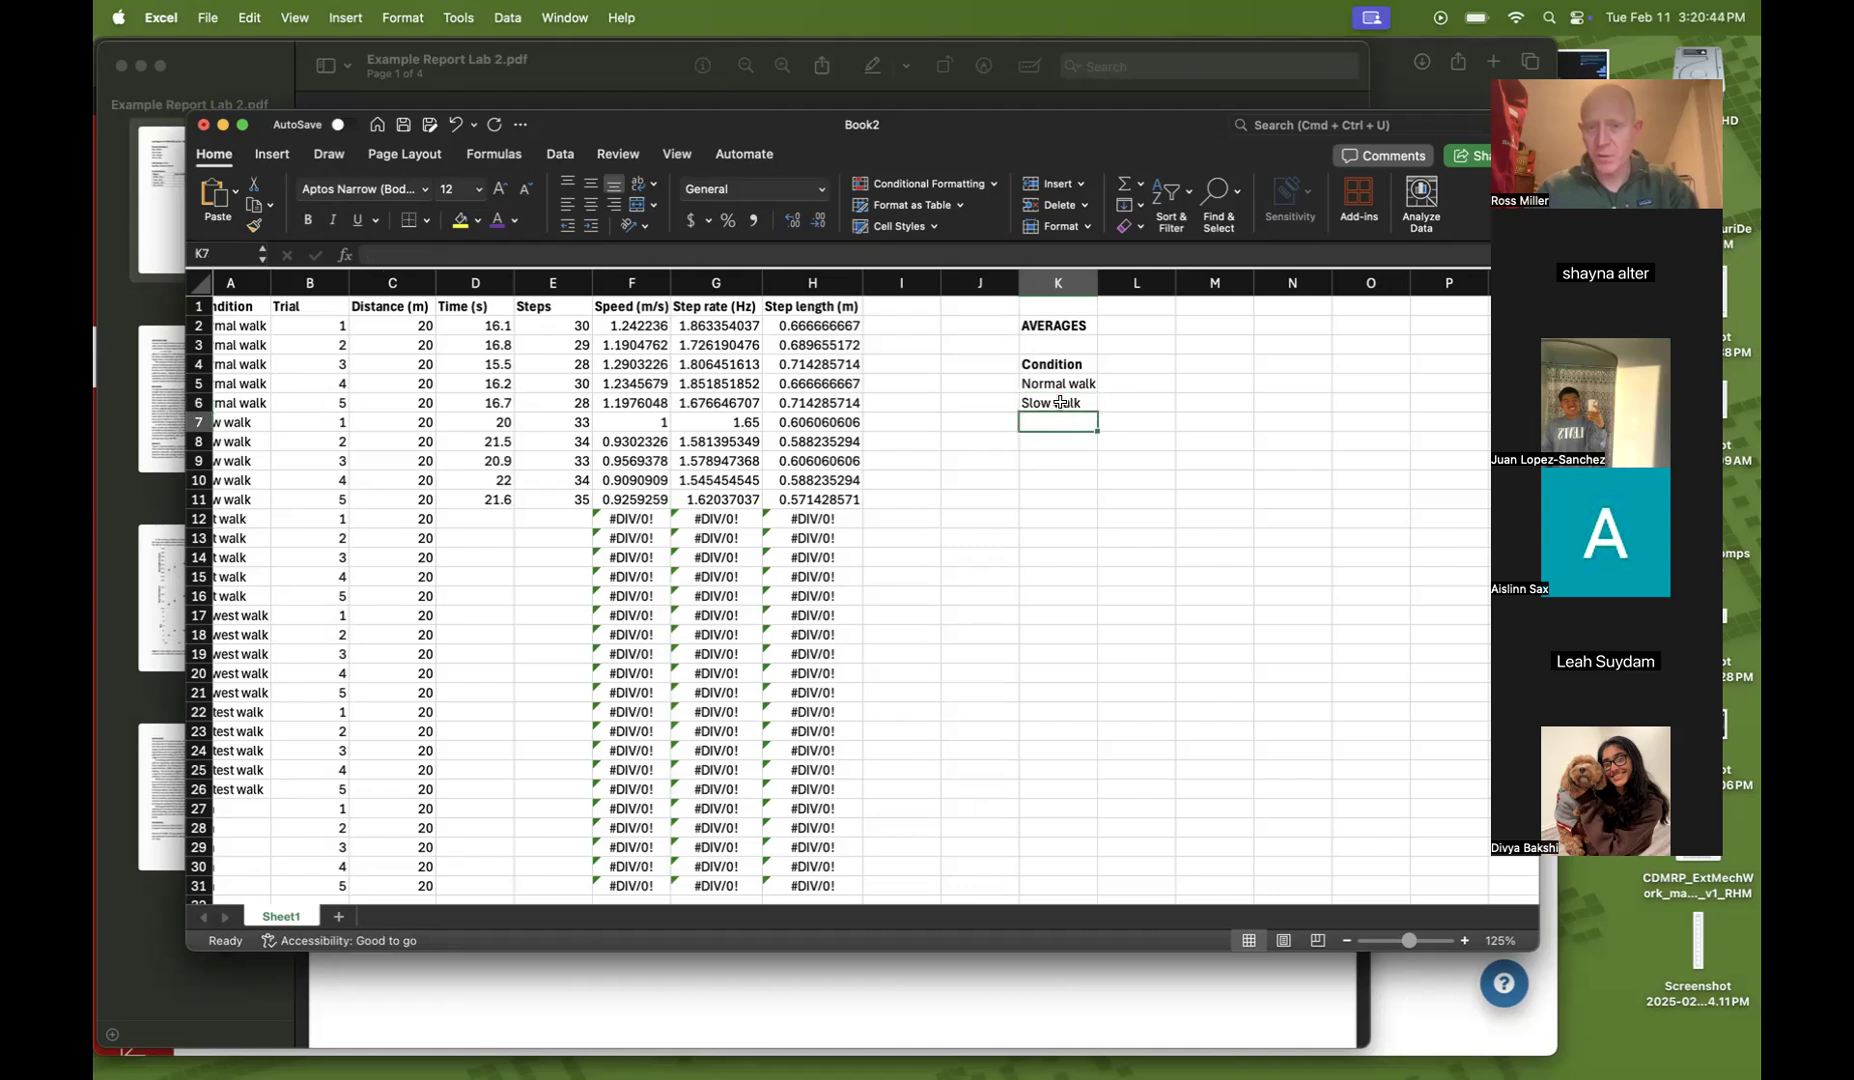
text(Fast walk)
key(Return)
Add Slowest walk, Fastest walk and Run to the end of the condition list
text(Slowest walk)
key(Return)
text(Fastest walk)
key(Return)
text(Runb)
key(Return)
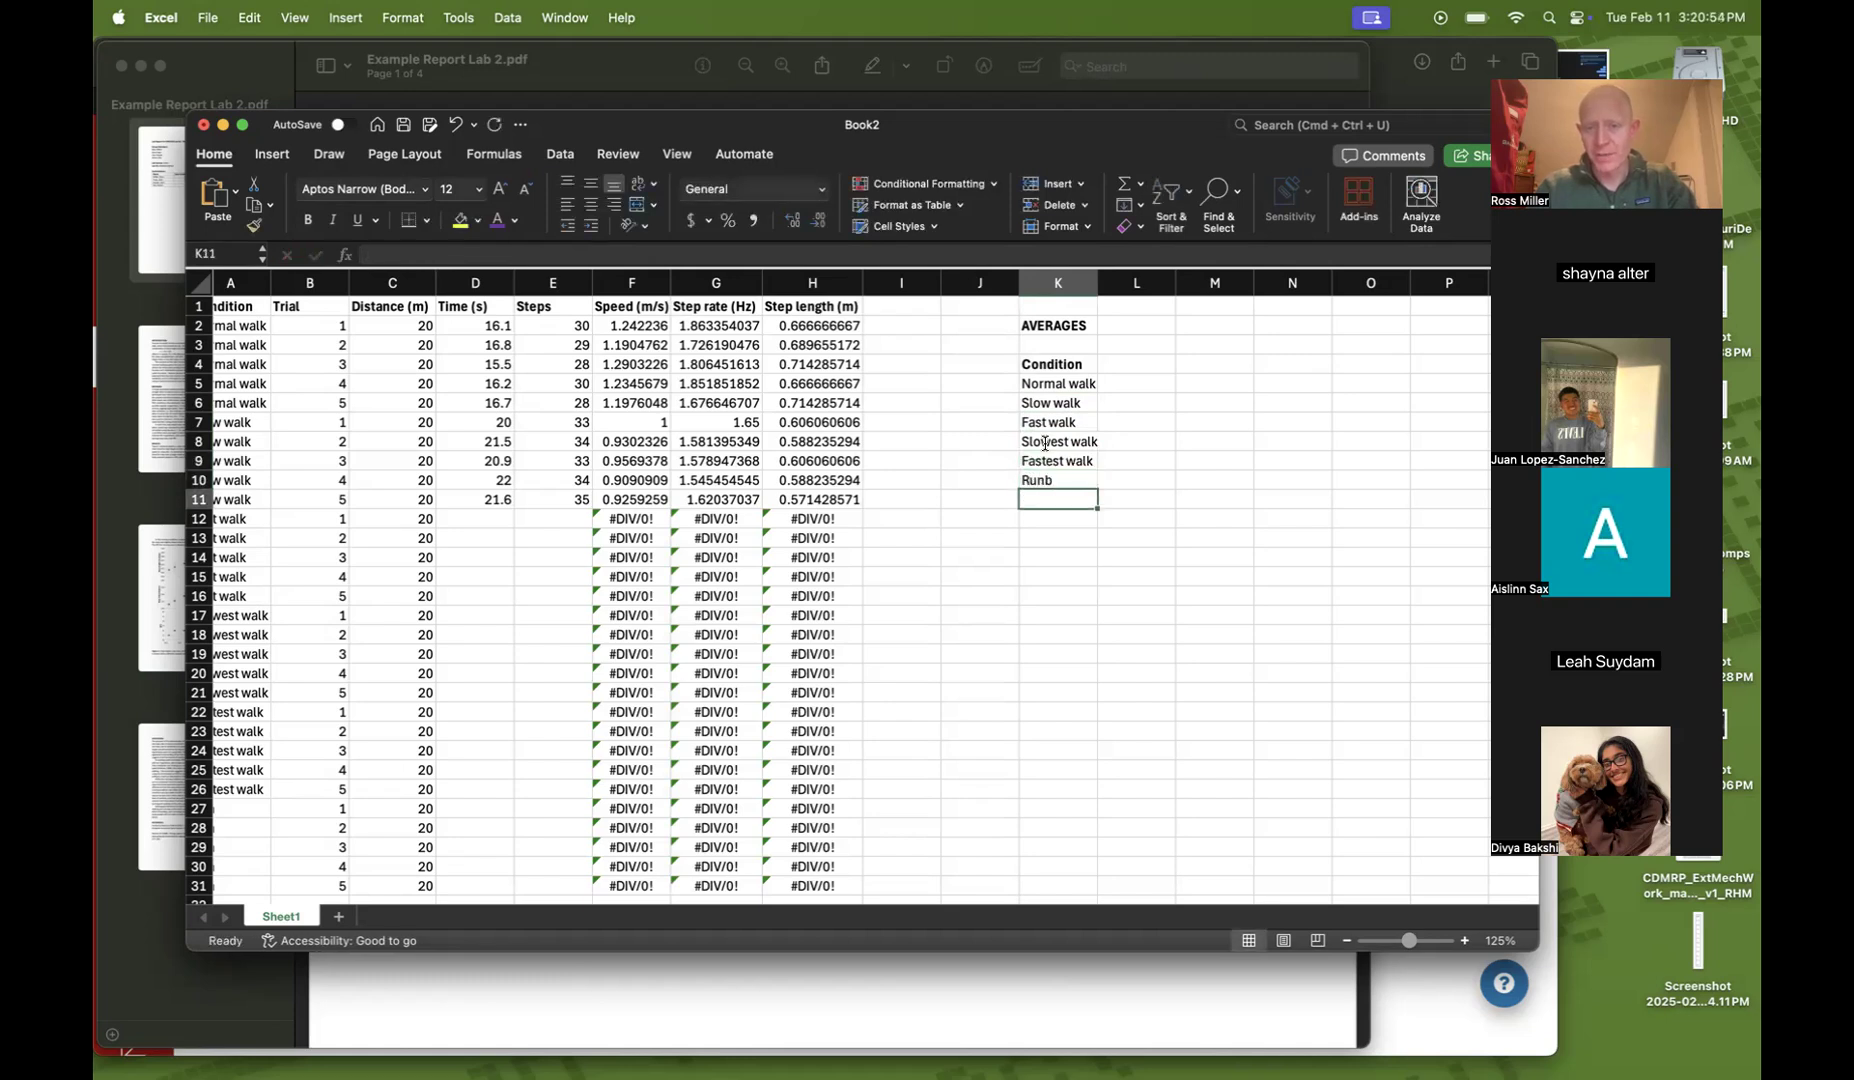
key(Up)
text(Run)
key(Return)
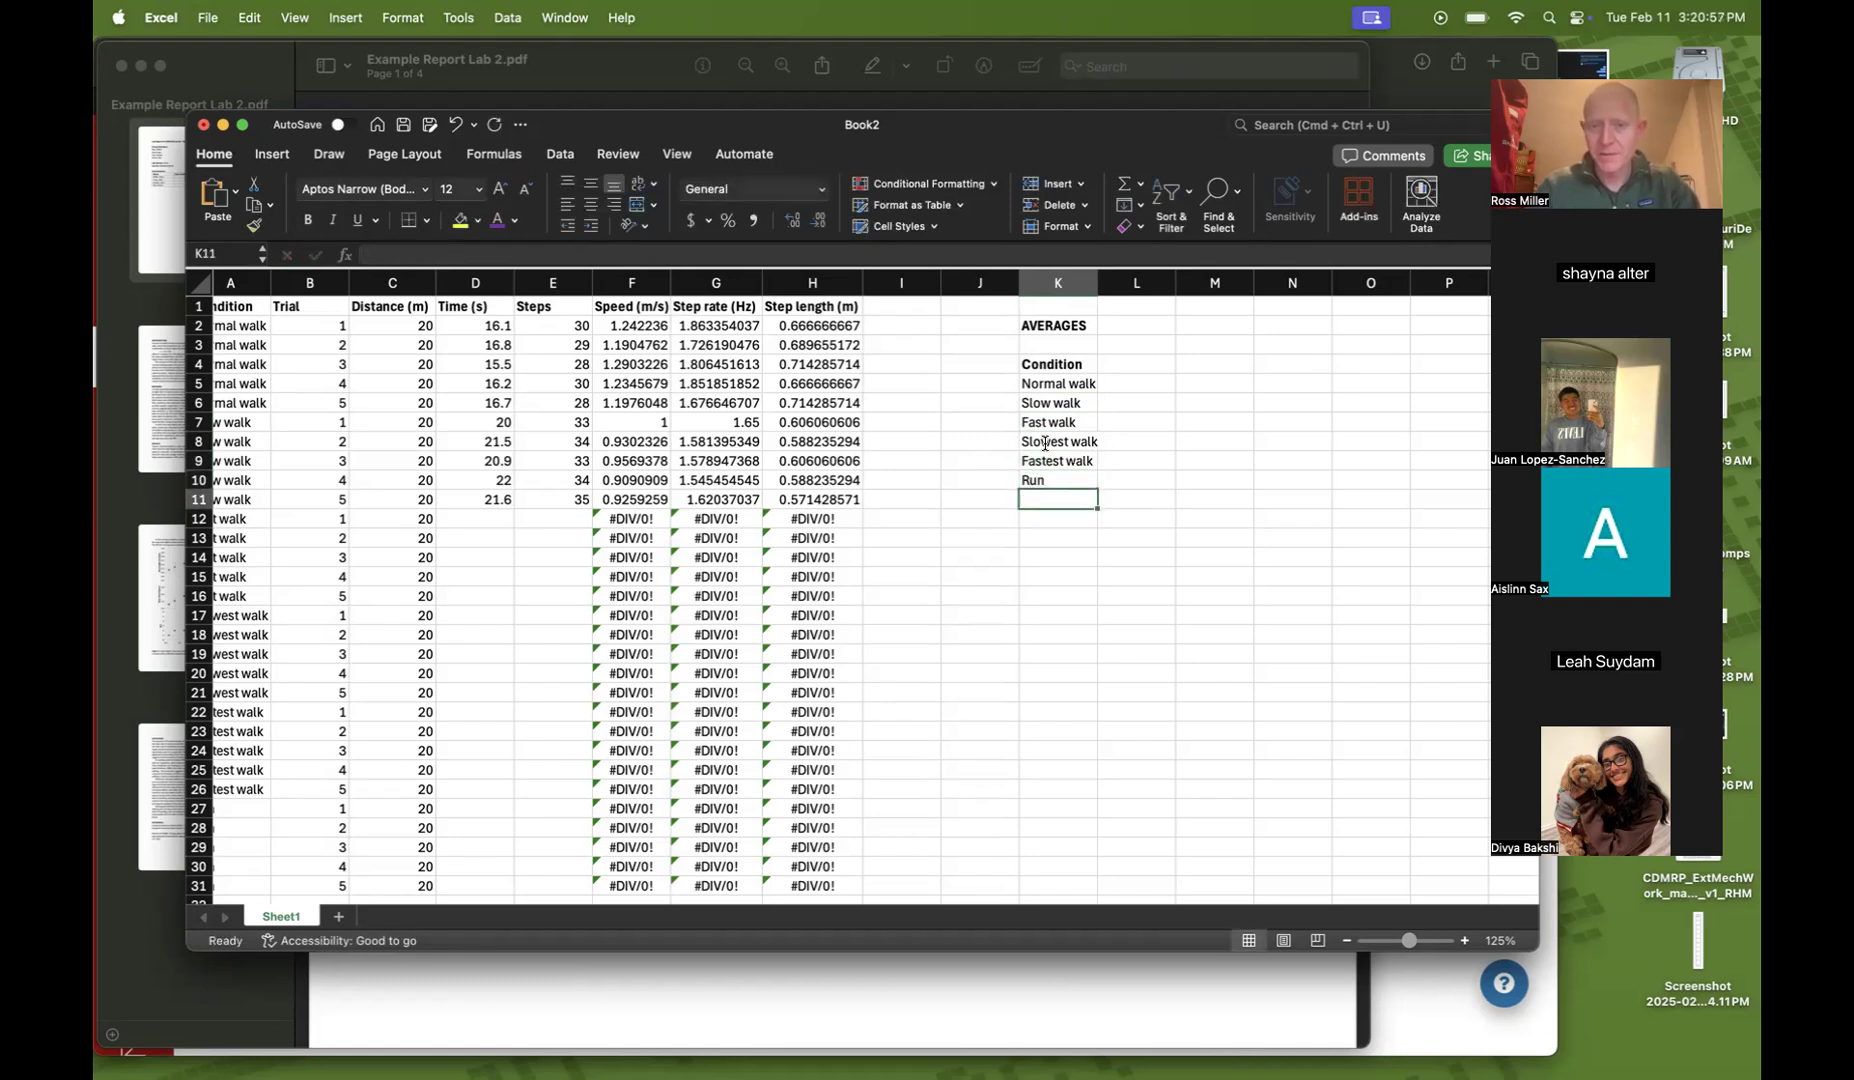
Add a bold Speed (m/s) header in L3 above the averages columns
click(1137, 366)
click(1116, 345)
text(S)
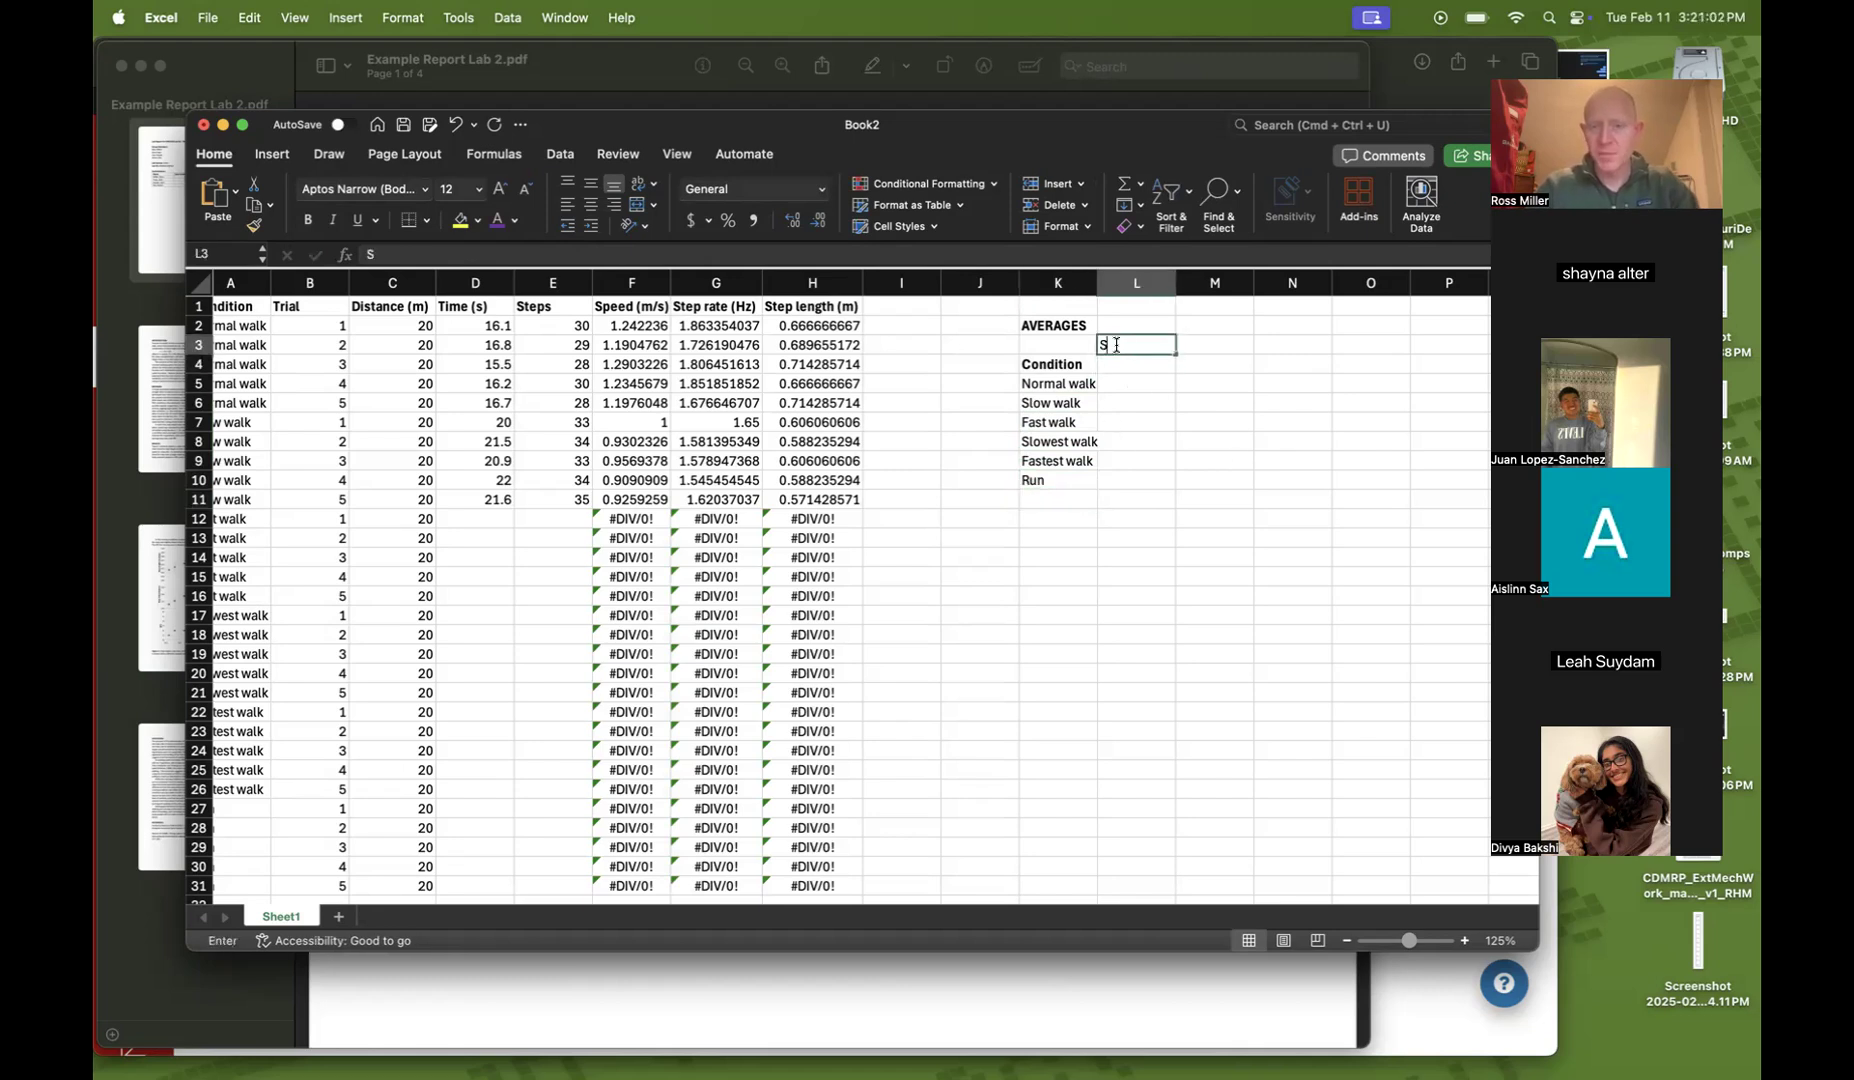
text(peed (m/s))
key(Return)
click(1116, 345)
key(super+b)
key(Return)
Add bold Mean and SD column headers in L4 and M4 beside Condition
text(Mean)
key(Return)
key(Up)
key(super+b)
key(Right)
text(SD)
key(Return)
key(Up)
key(super+b)
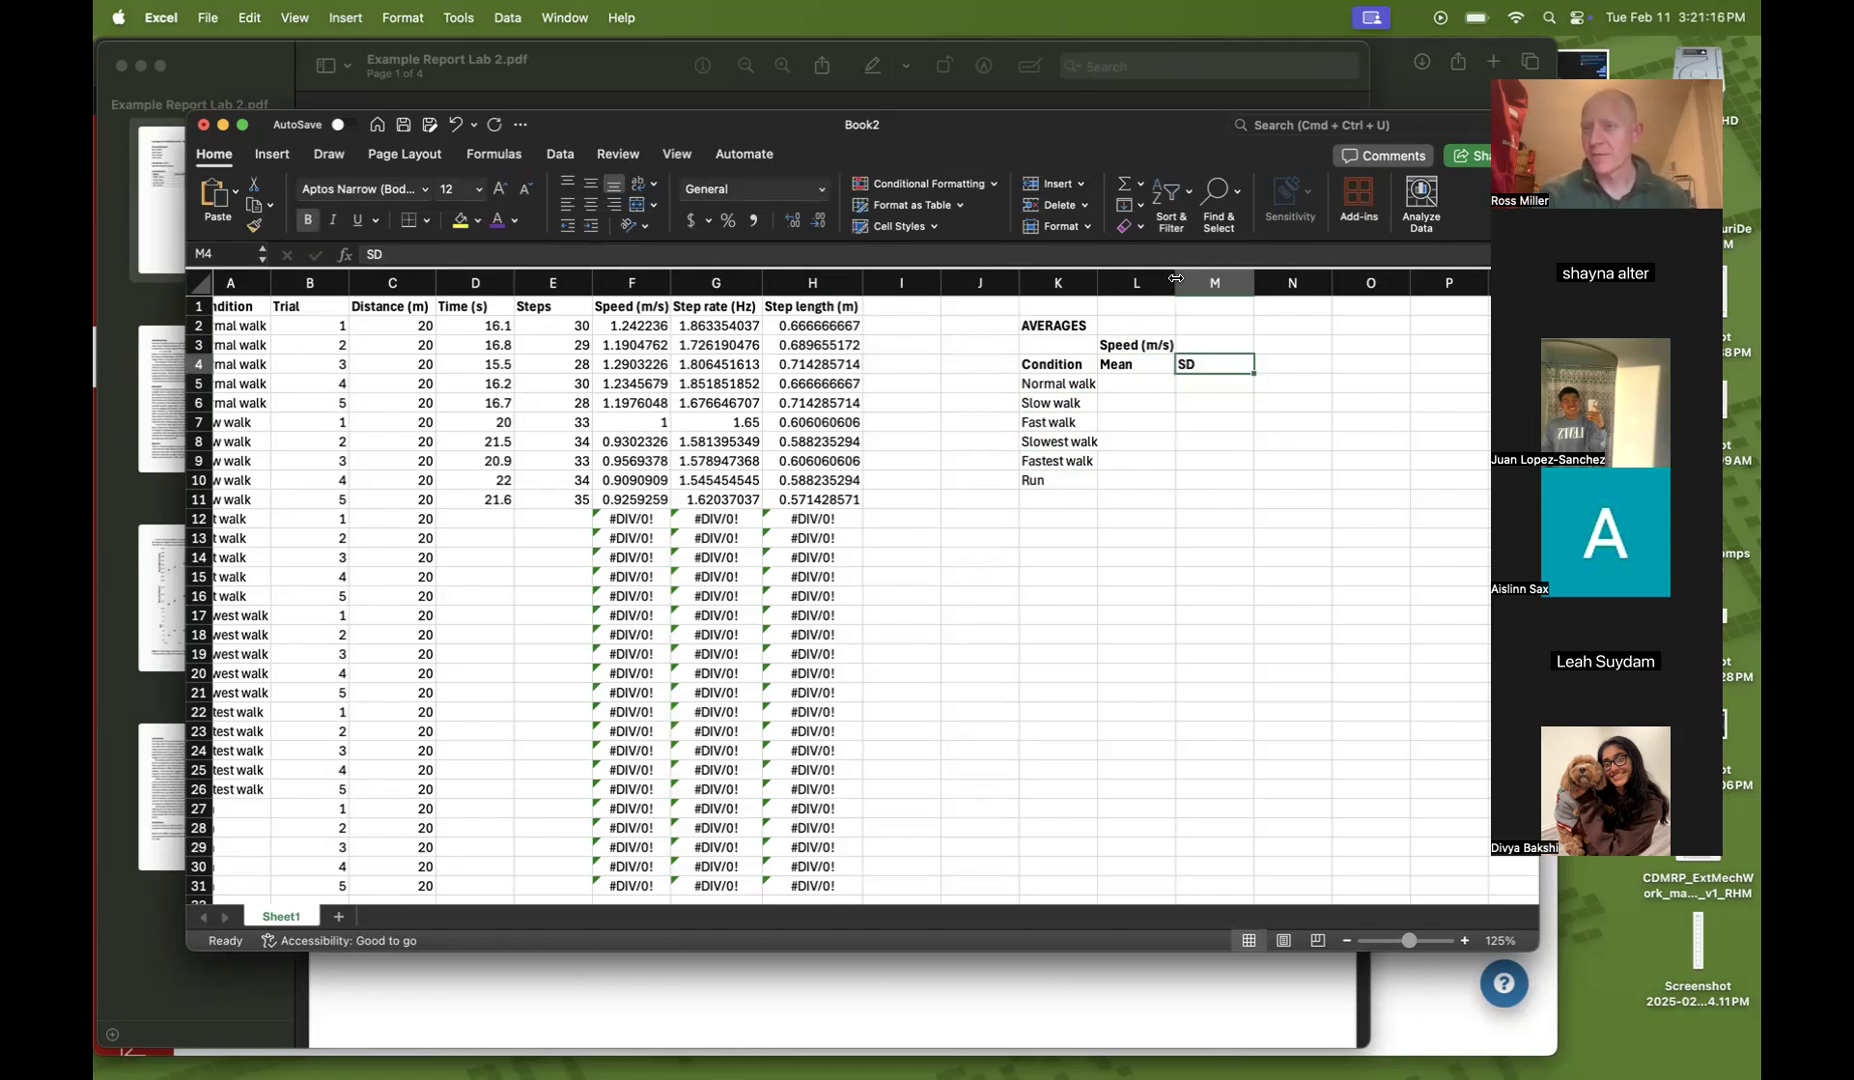
Compute the Normal walk mean speed in L5 with =AVERAGE(F2:F6)
drag(620, 326, 632, 403)
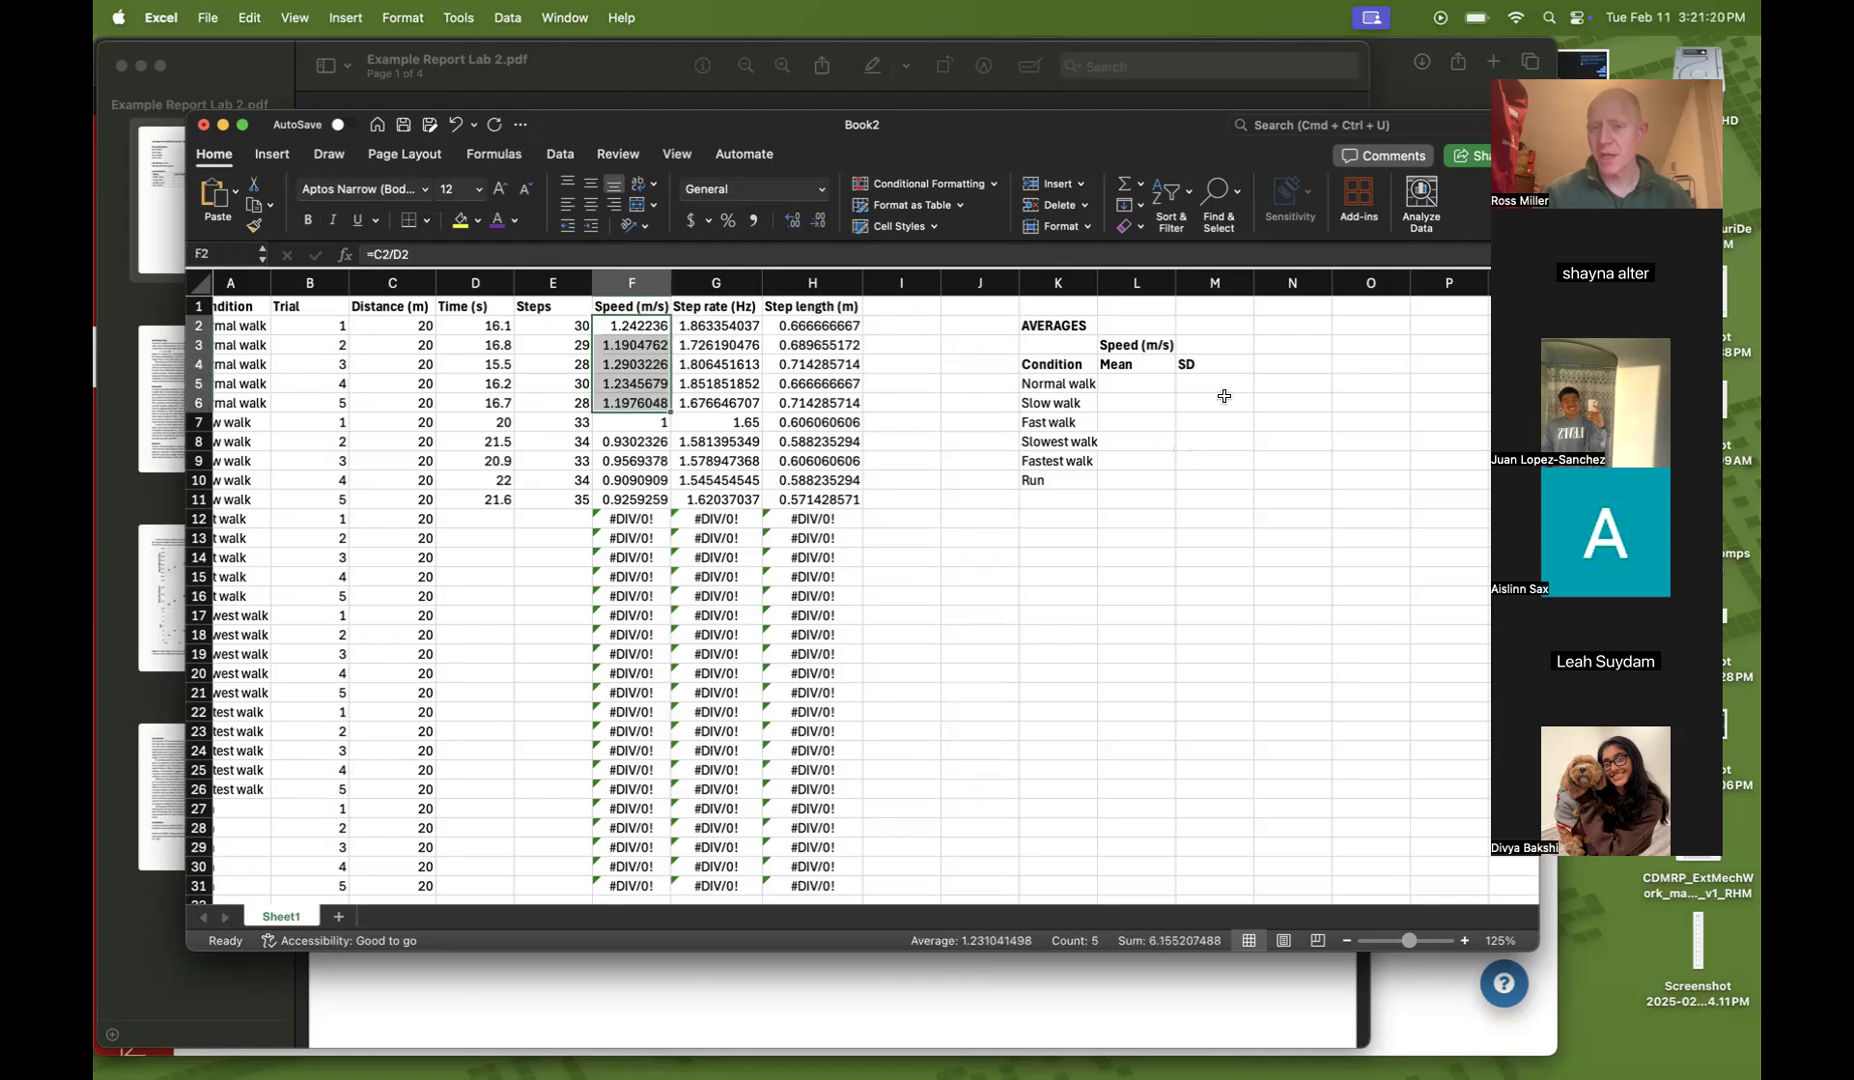
click(1228, 385)
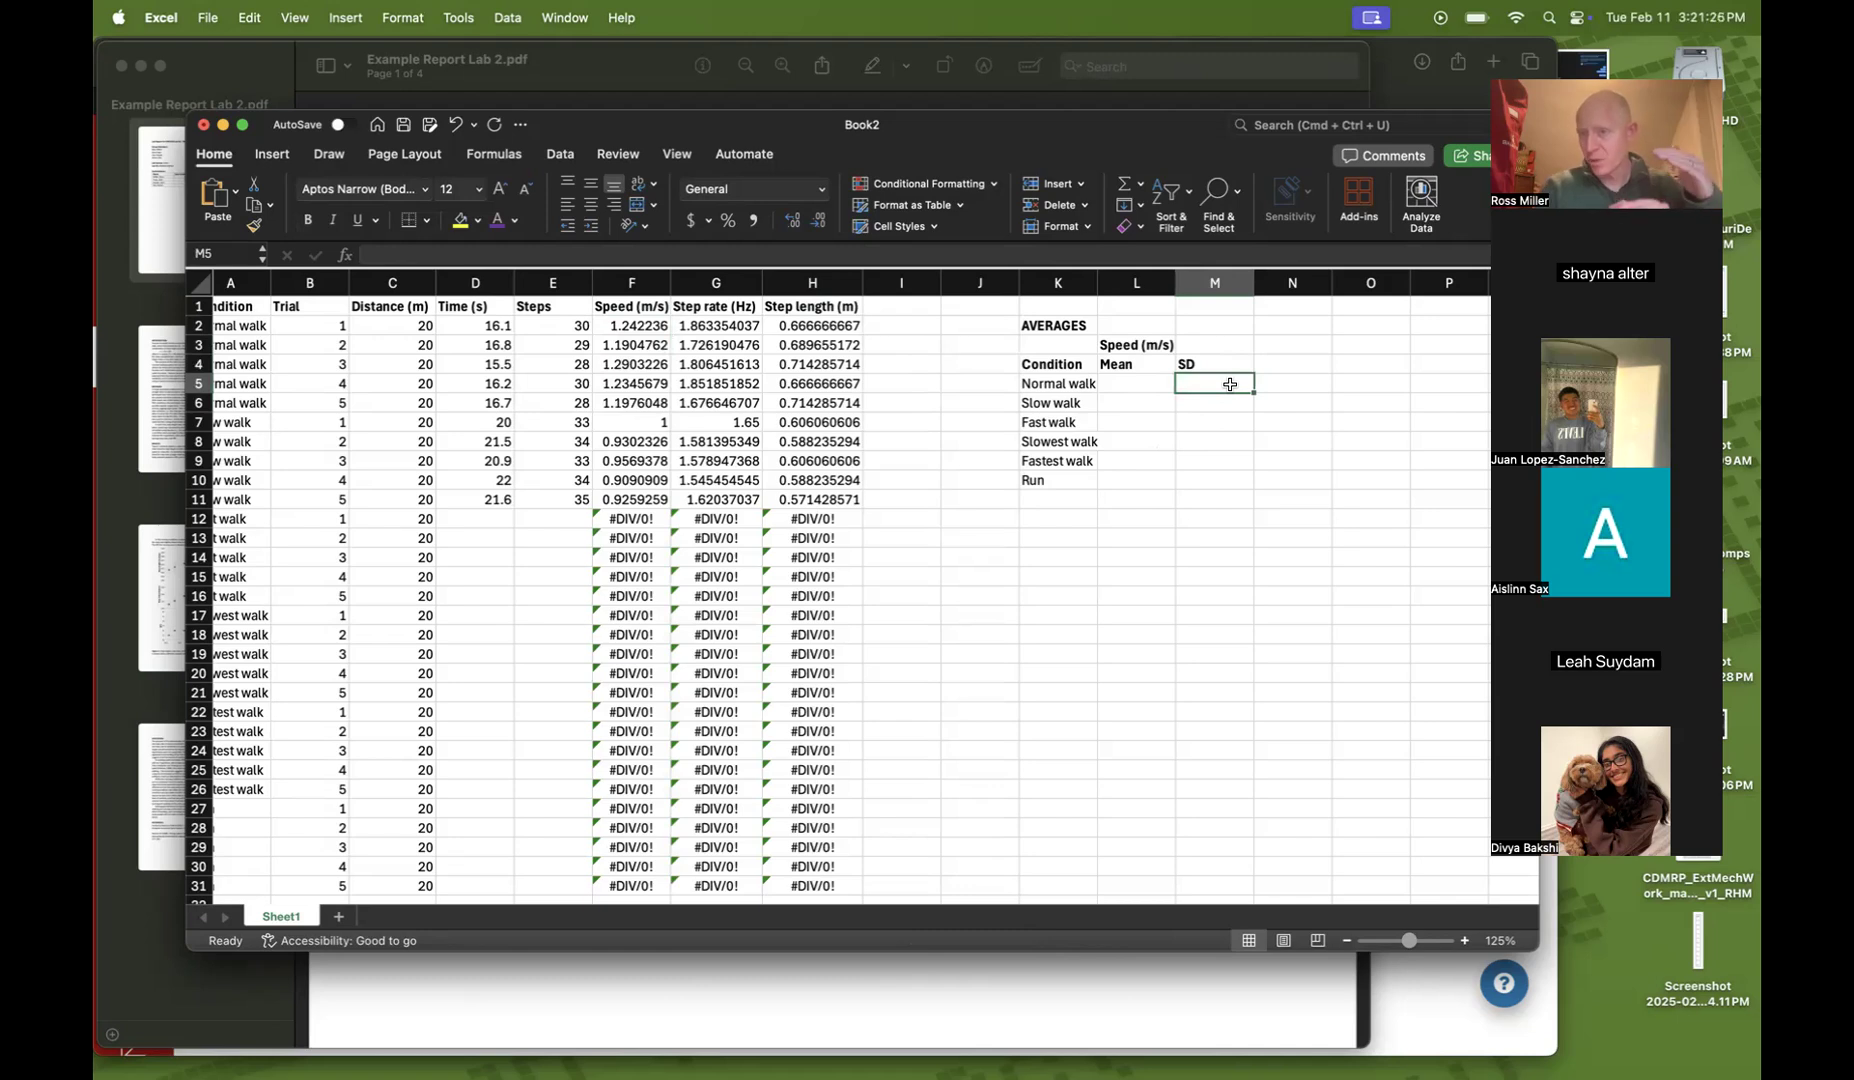
click(1152, 385)
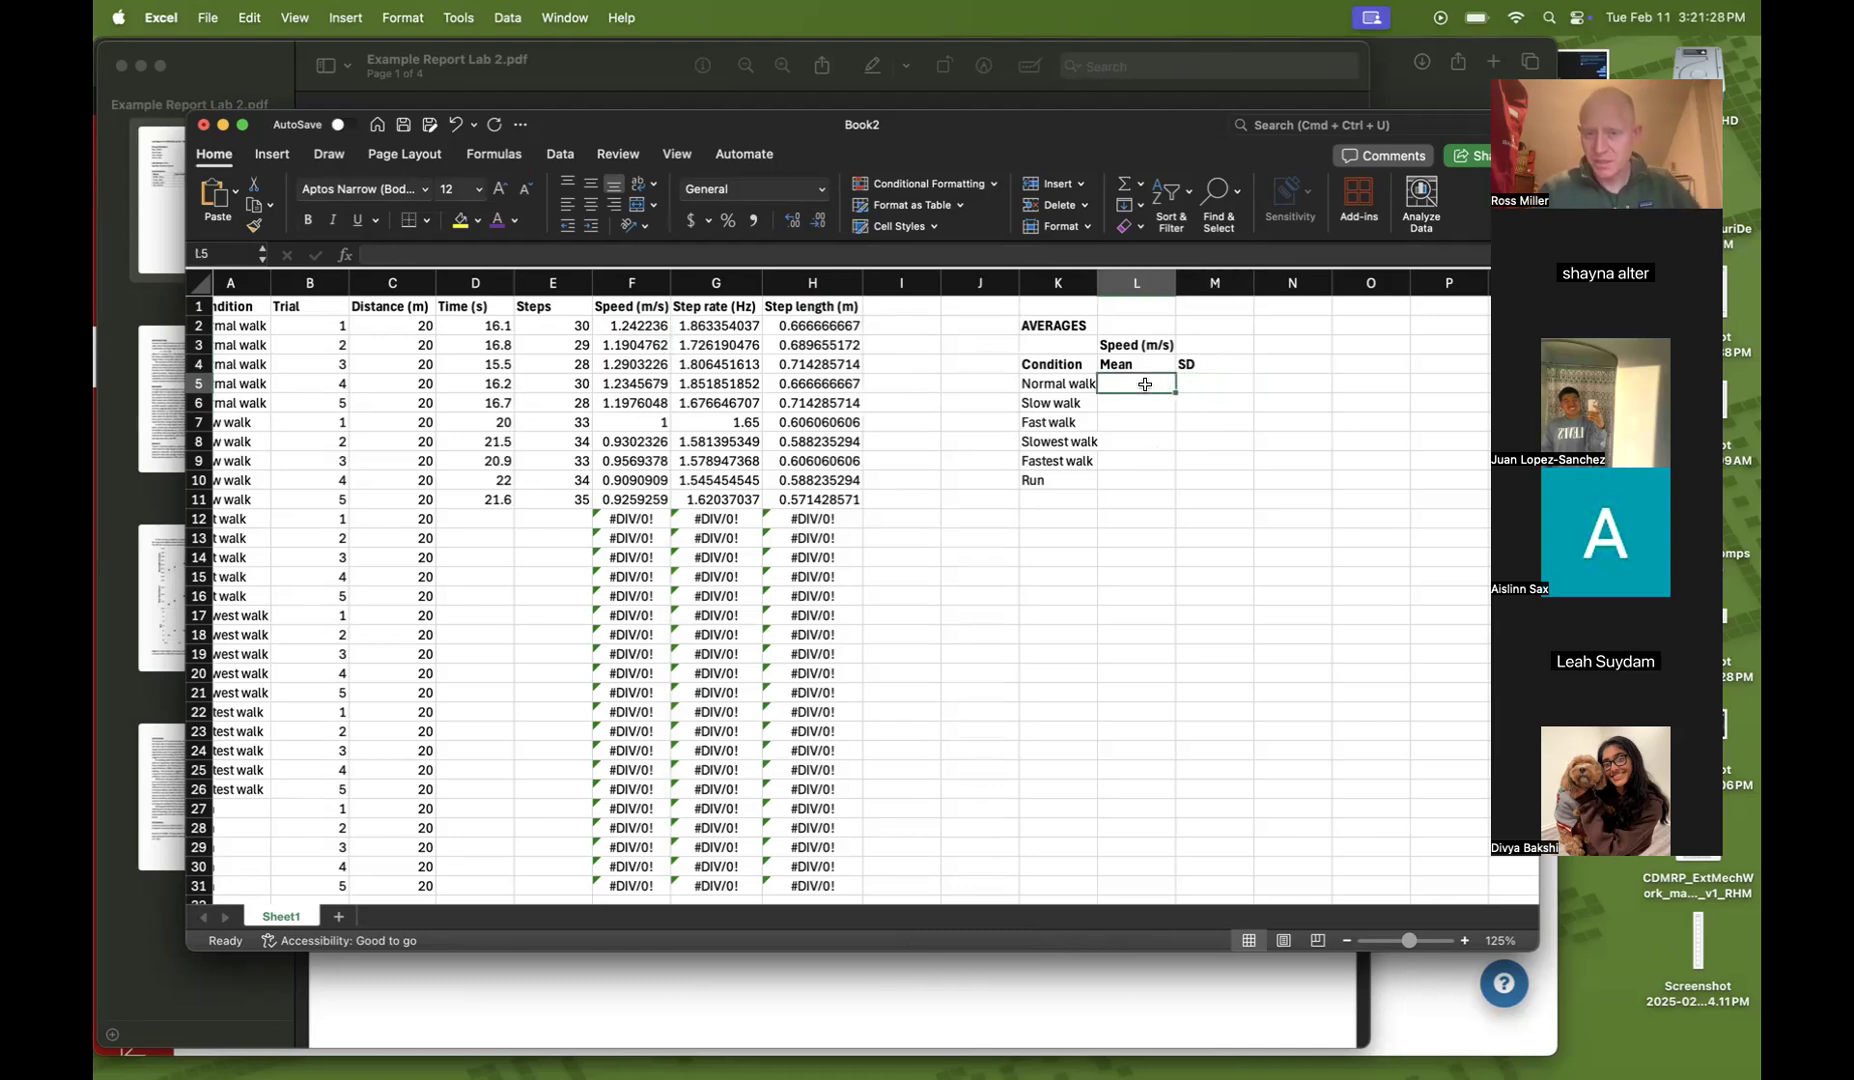
text(=)
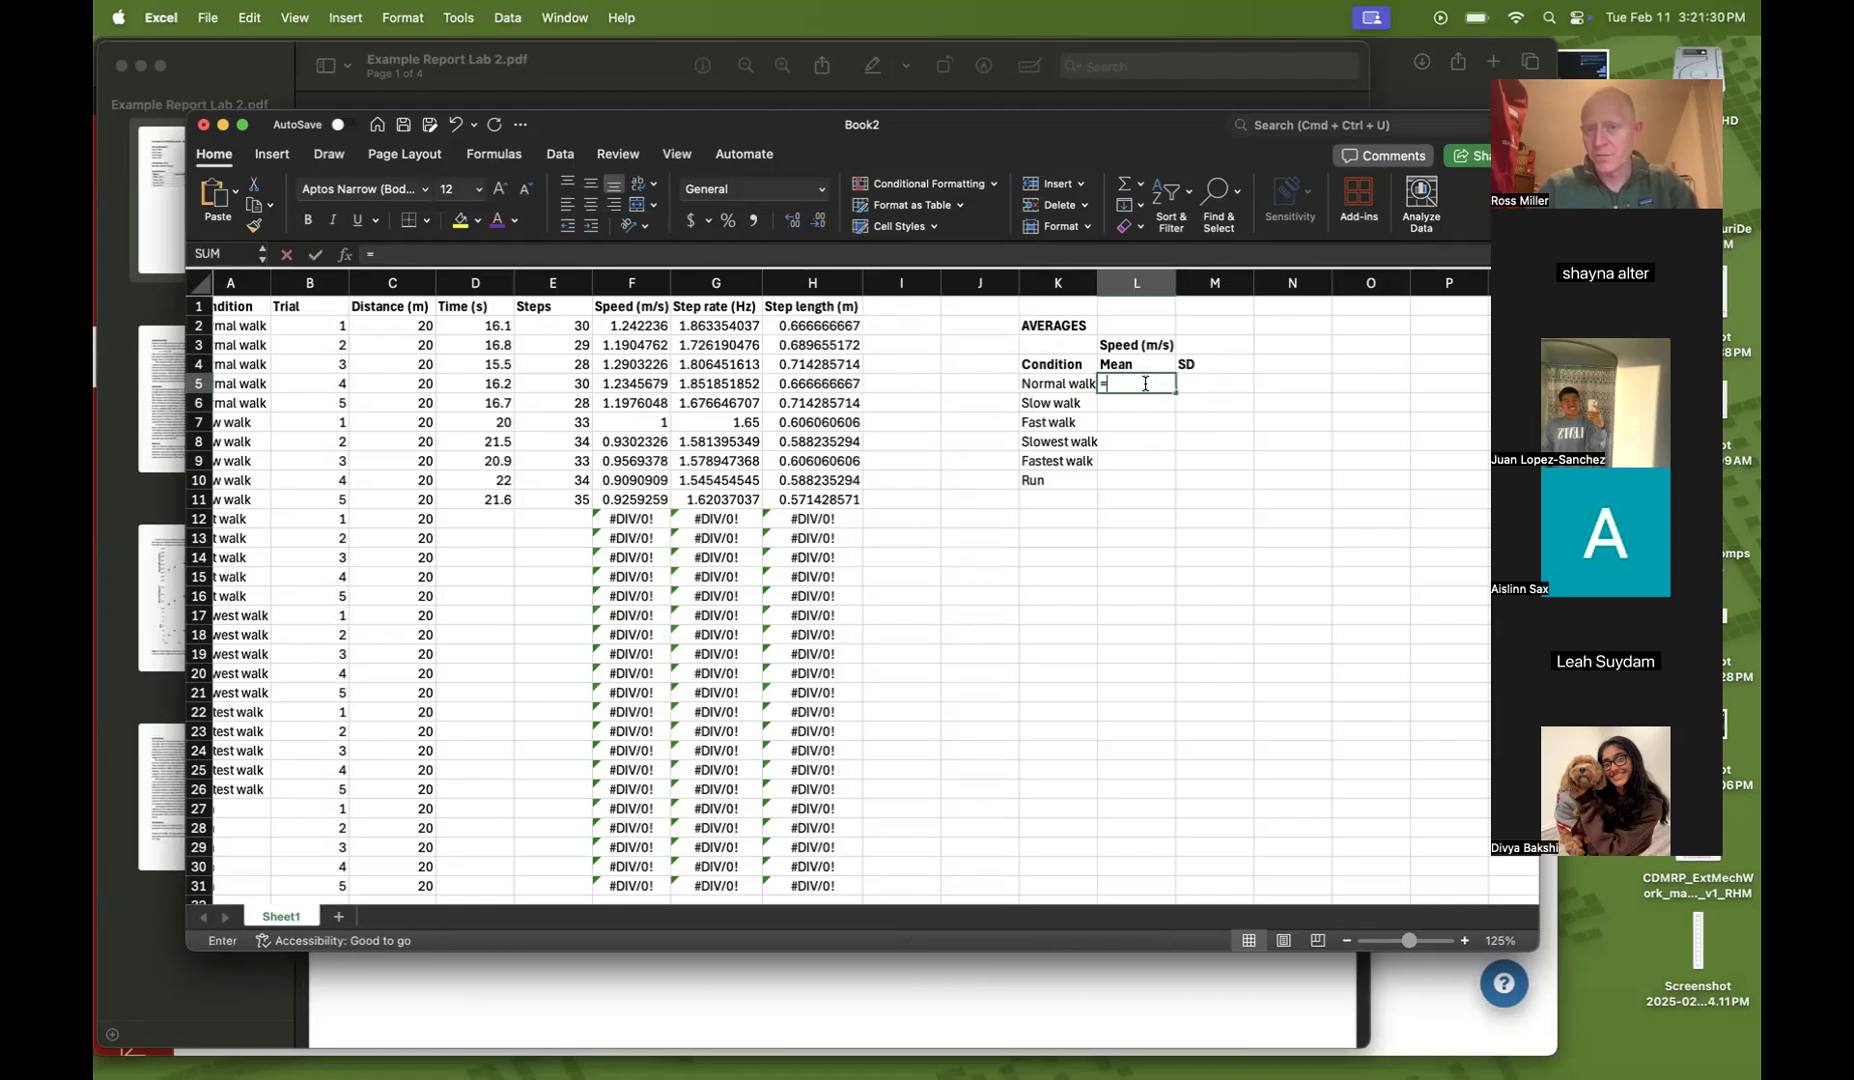
text(average()
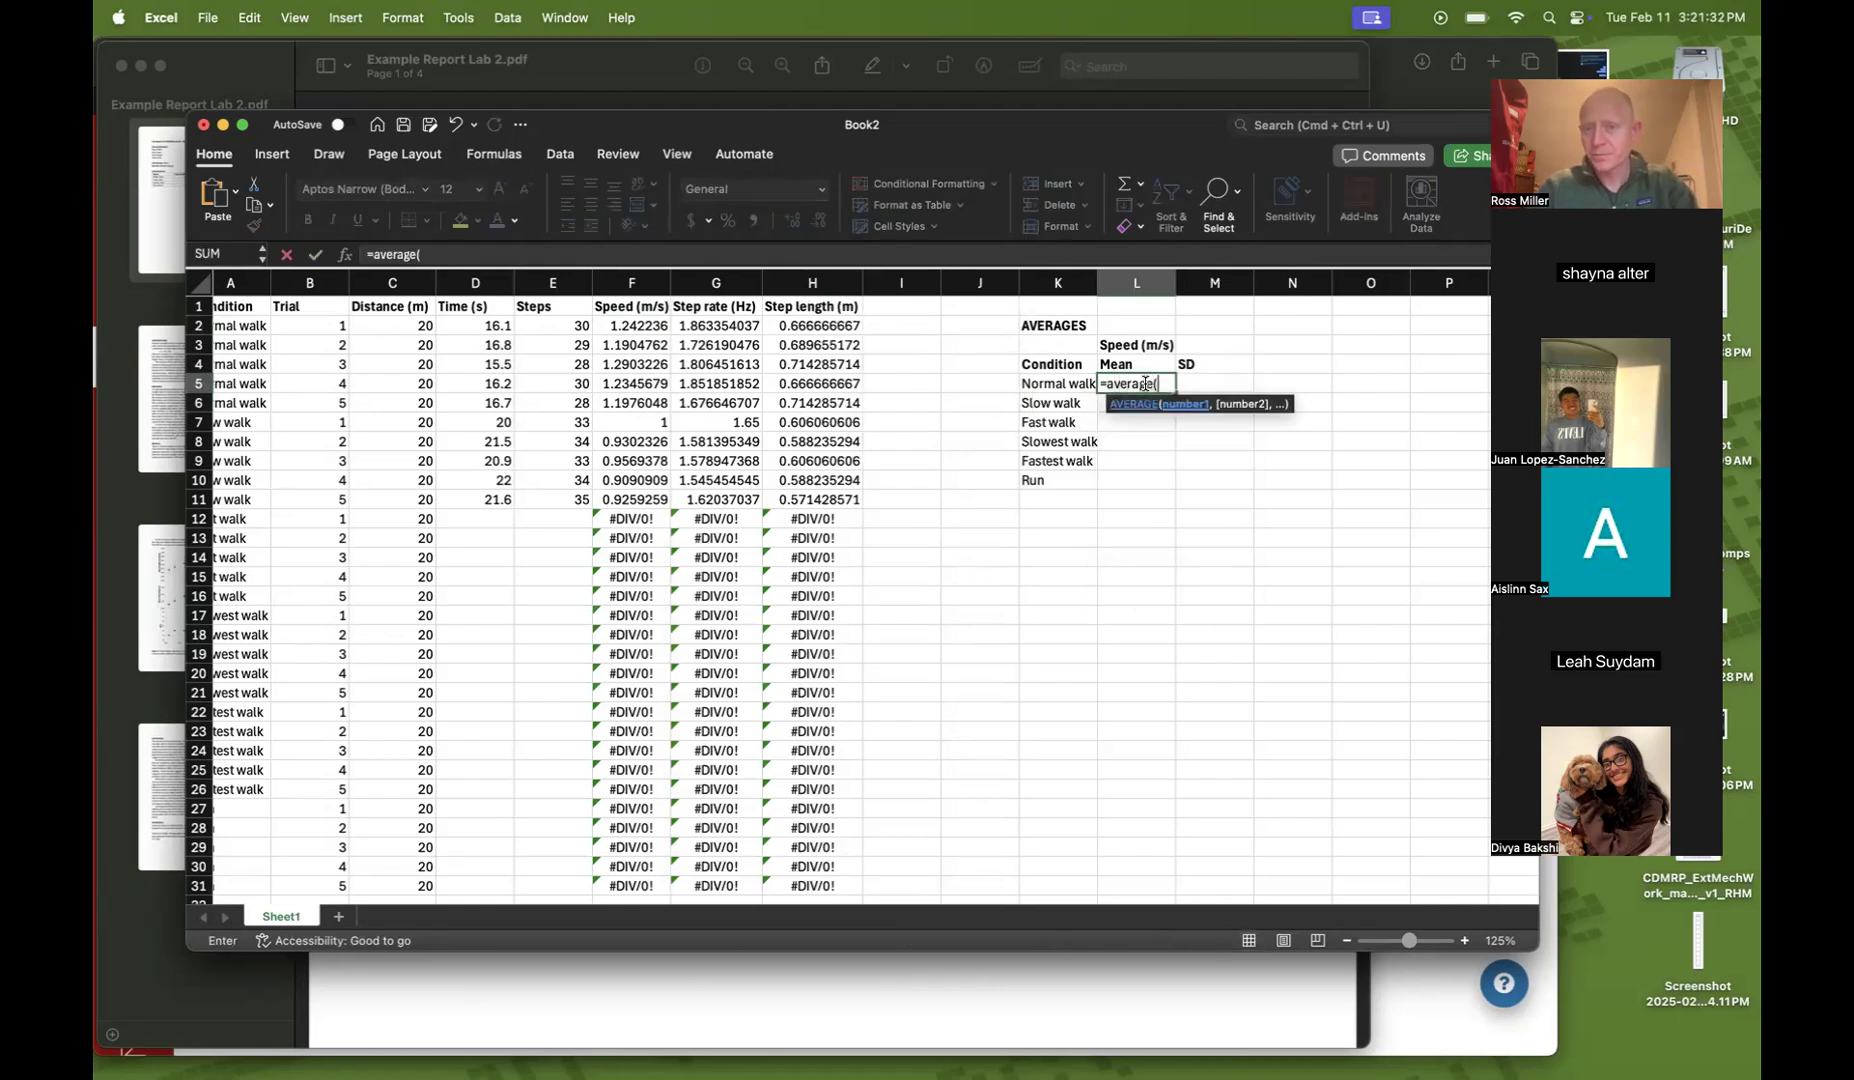
drag(632, 326, 621, 396)
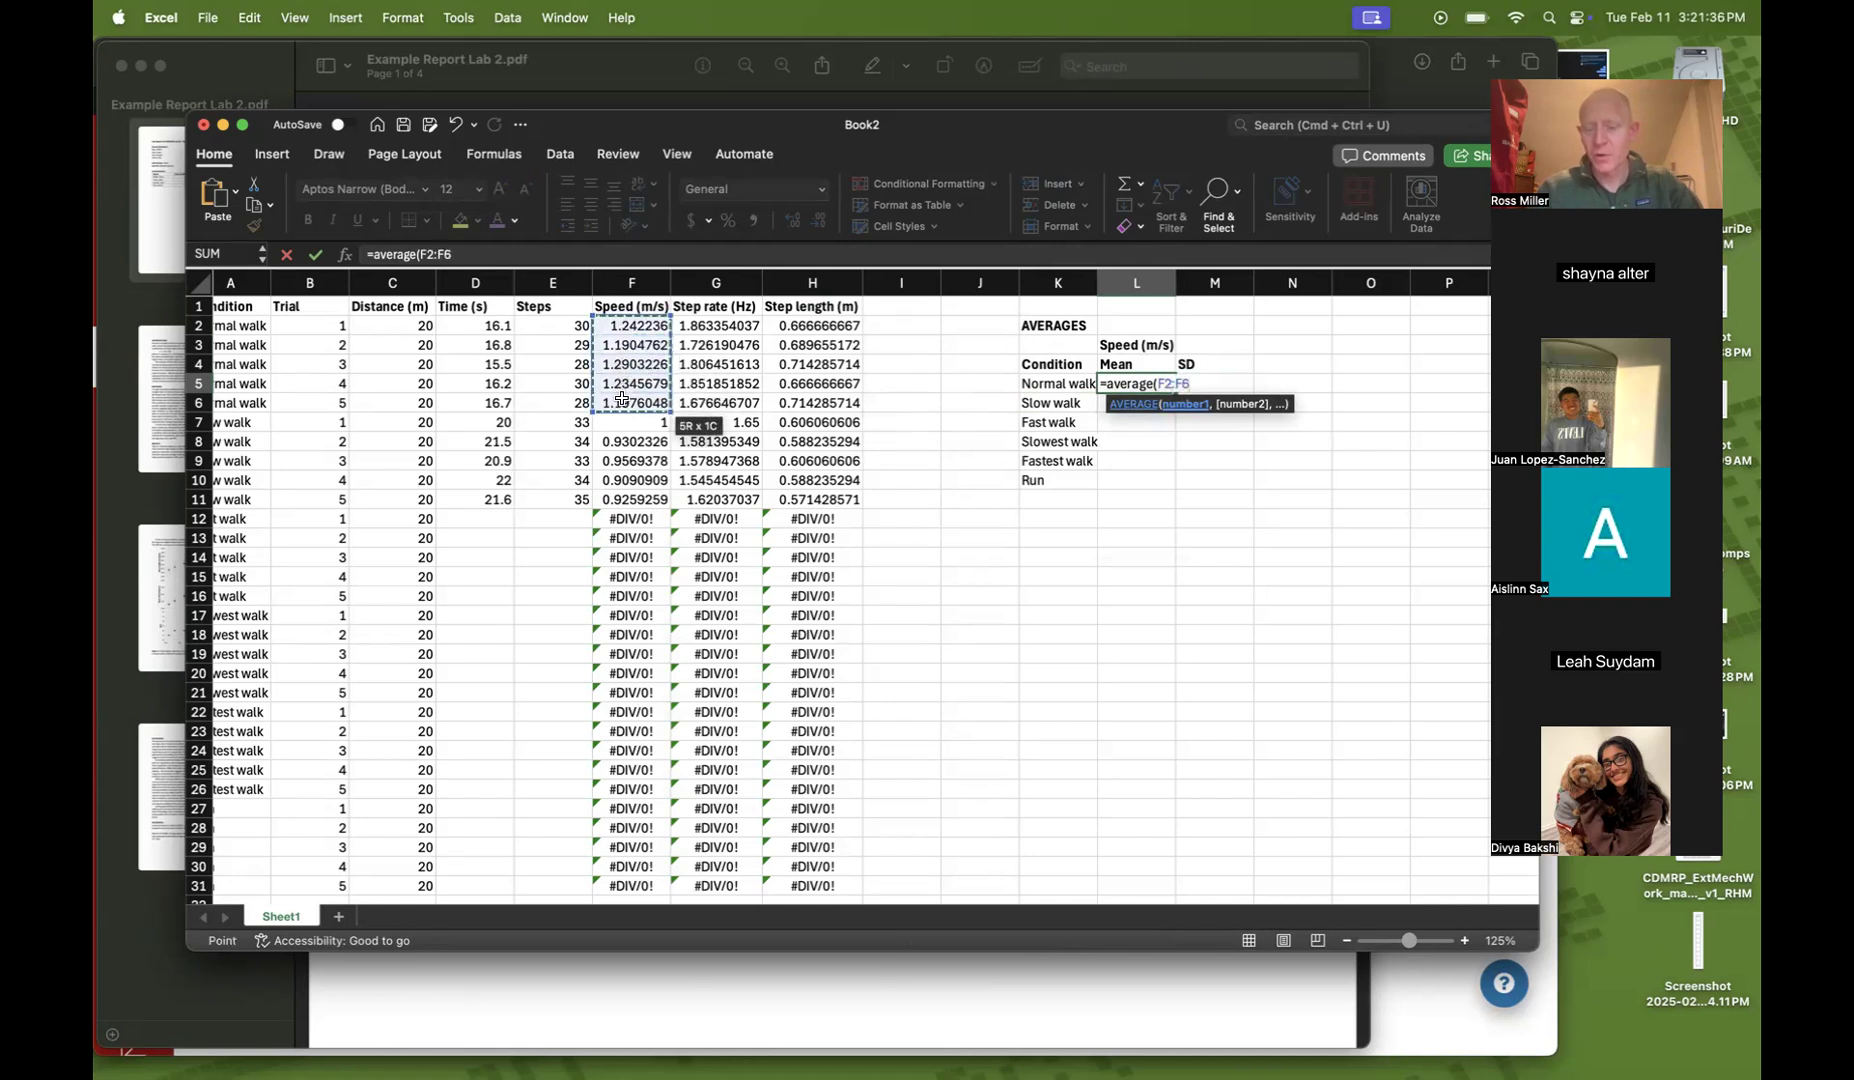
text())
key(Return)
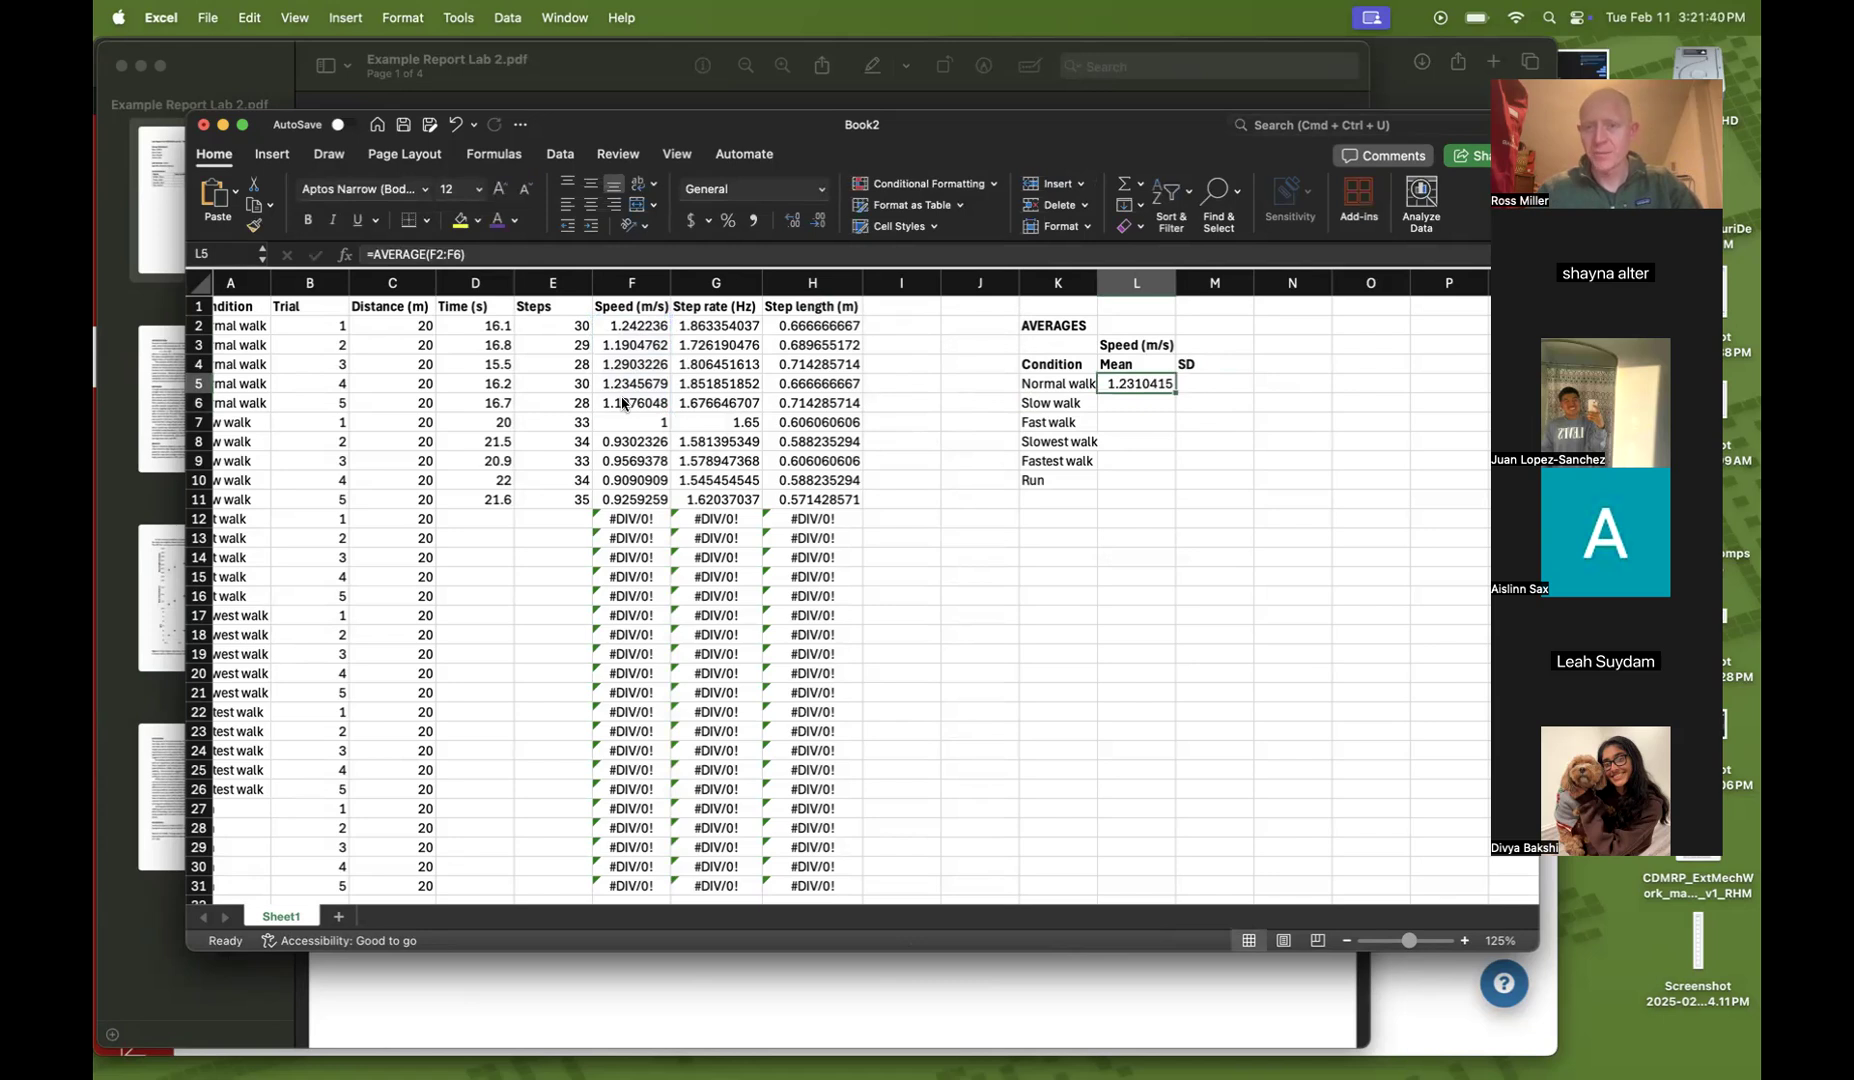
Compute the Normal walk speed standard deviation in M5 with =STDEV(F2:F6)
key(Right)
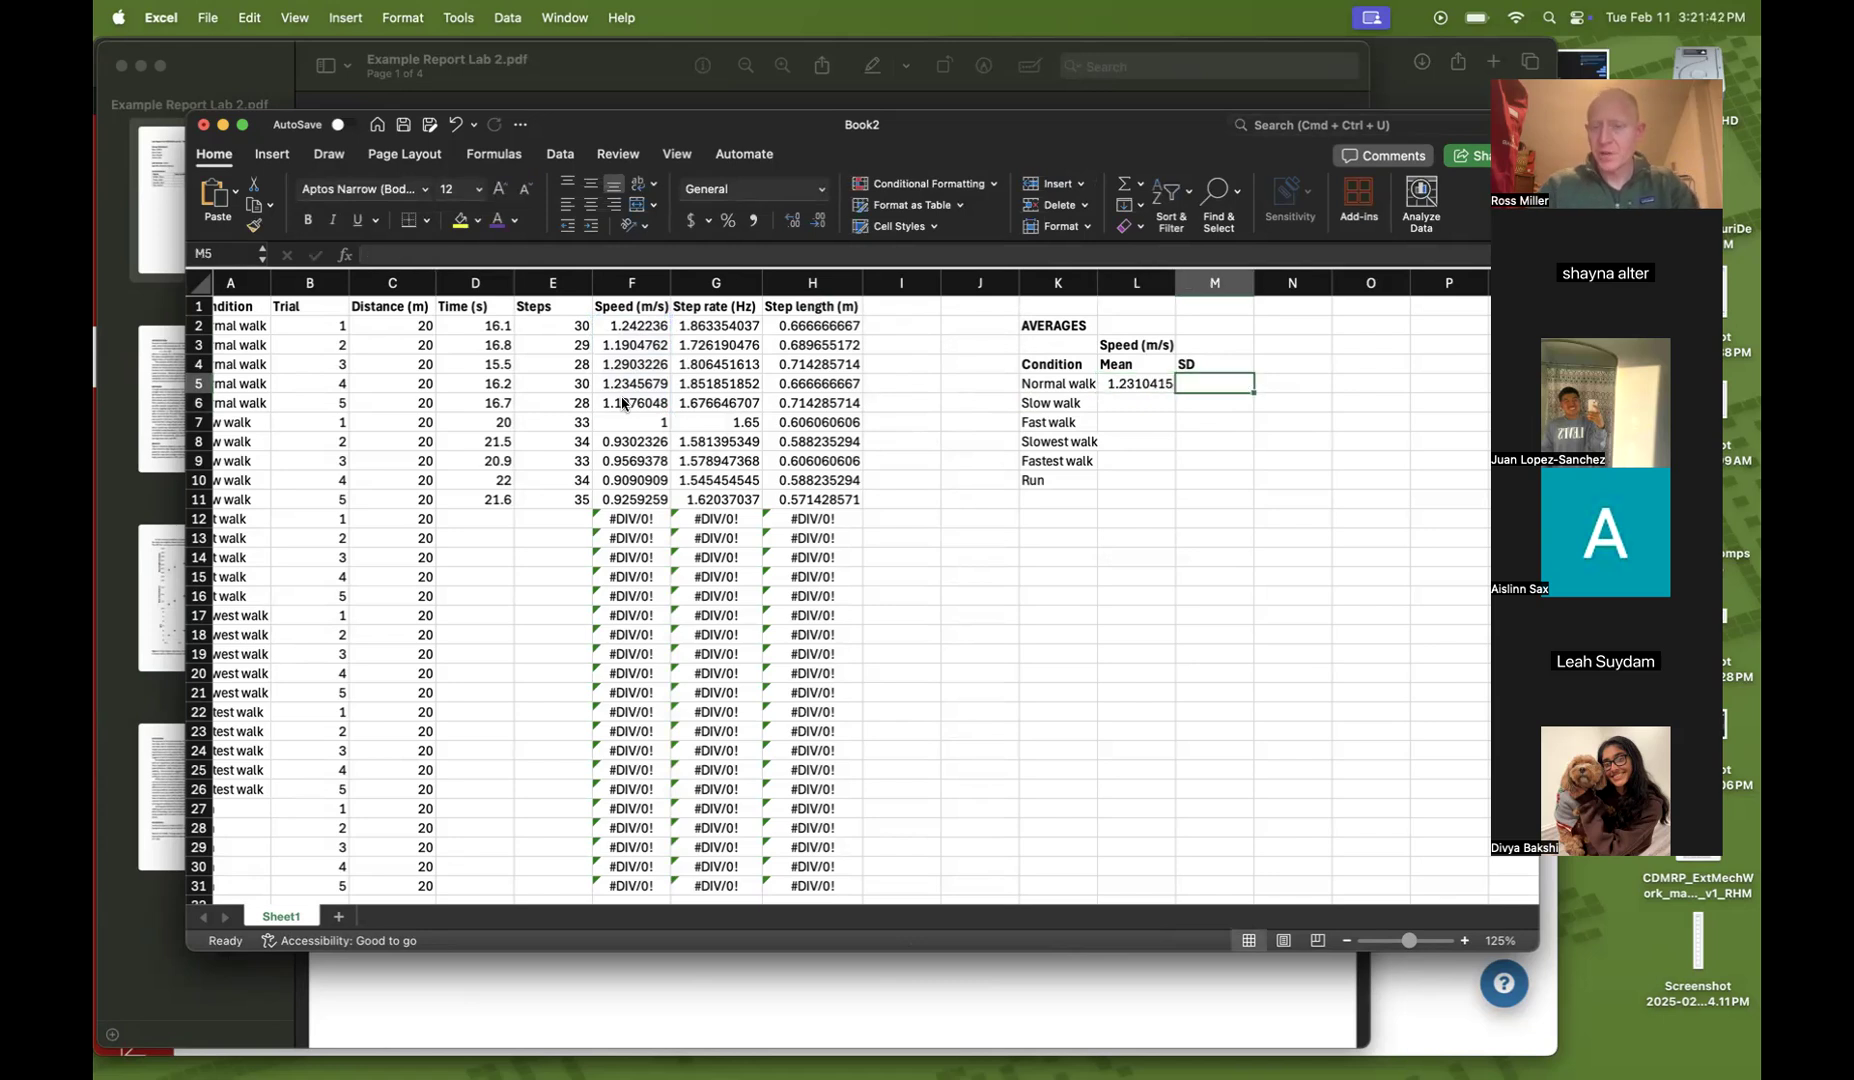
text(=s)
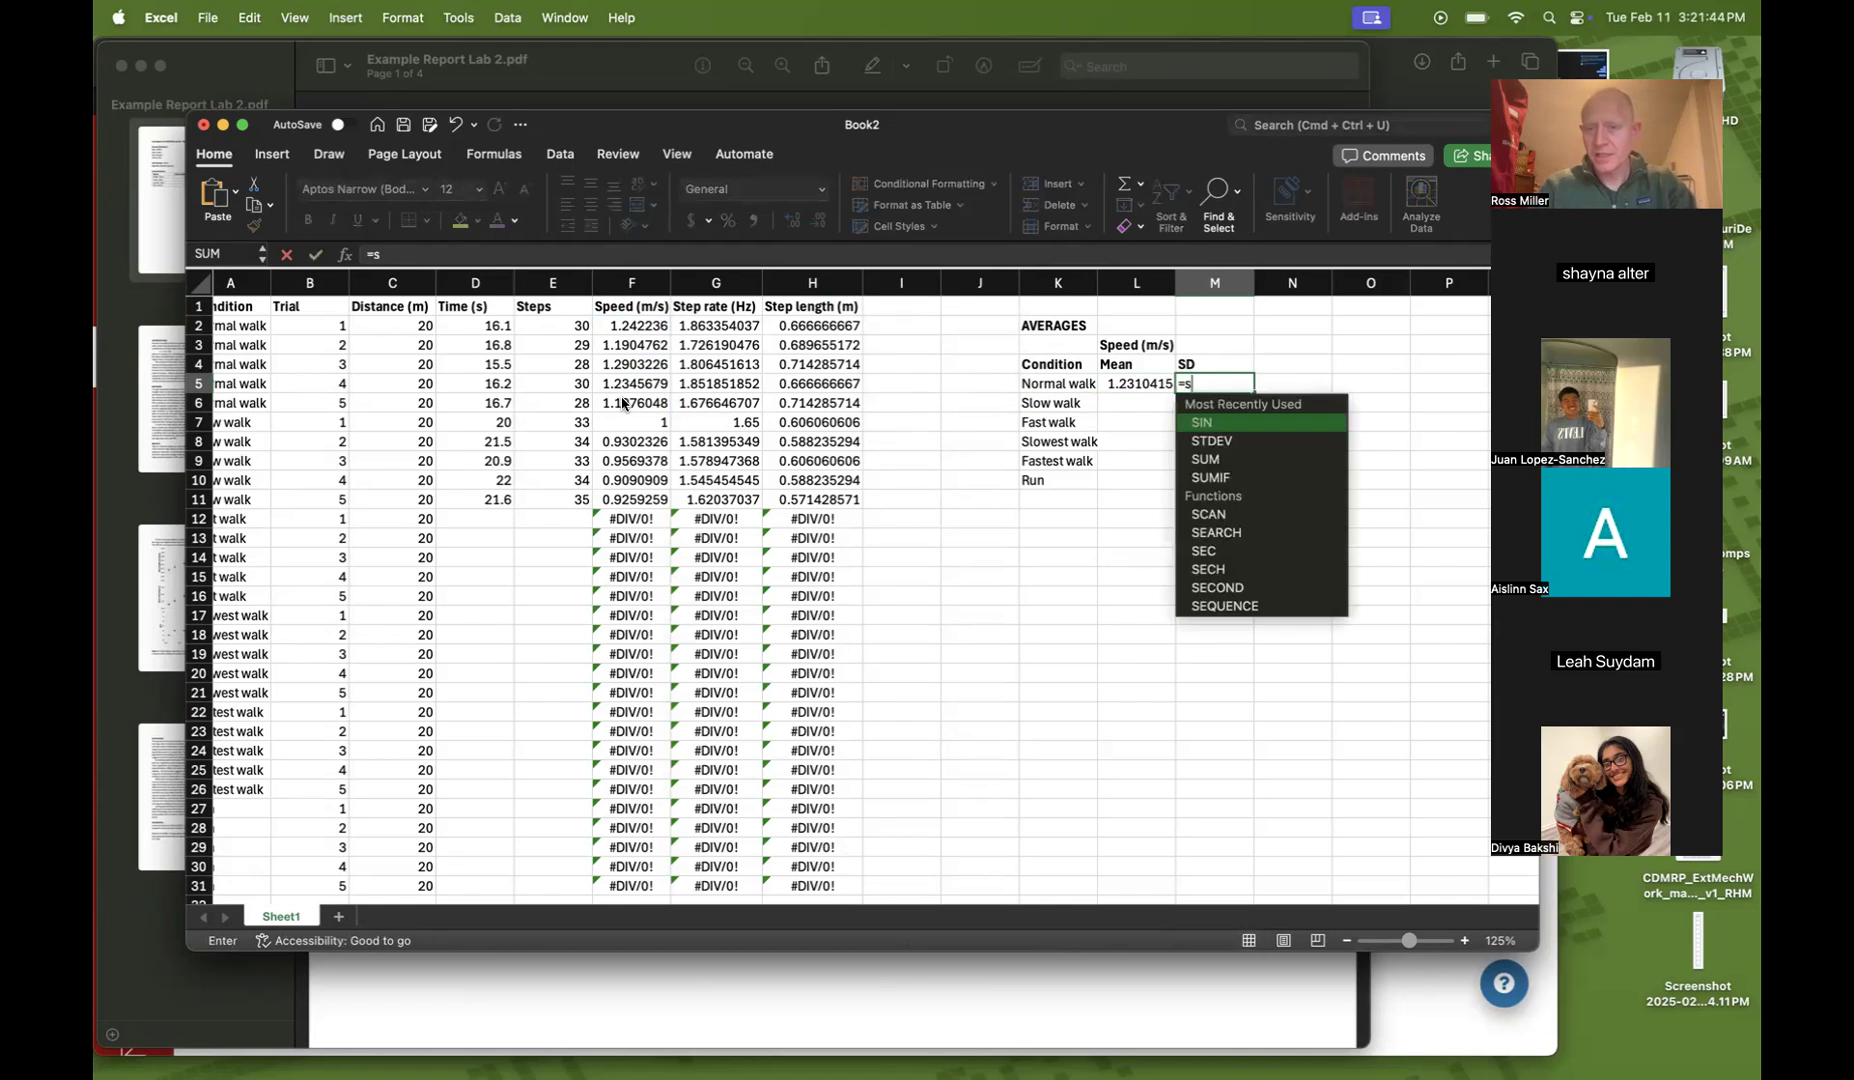
text(tdev()
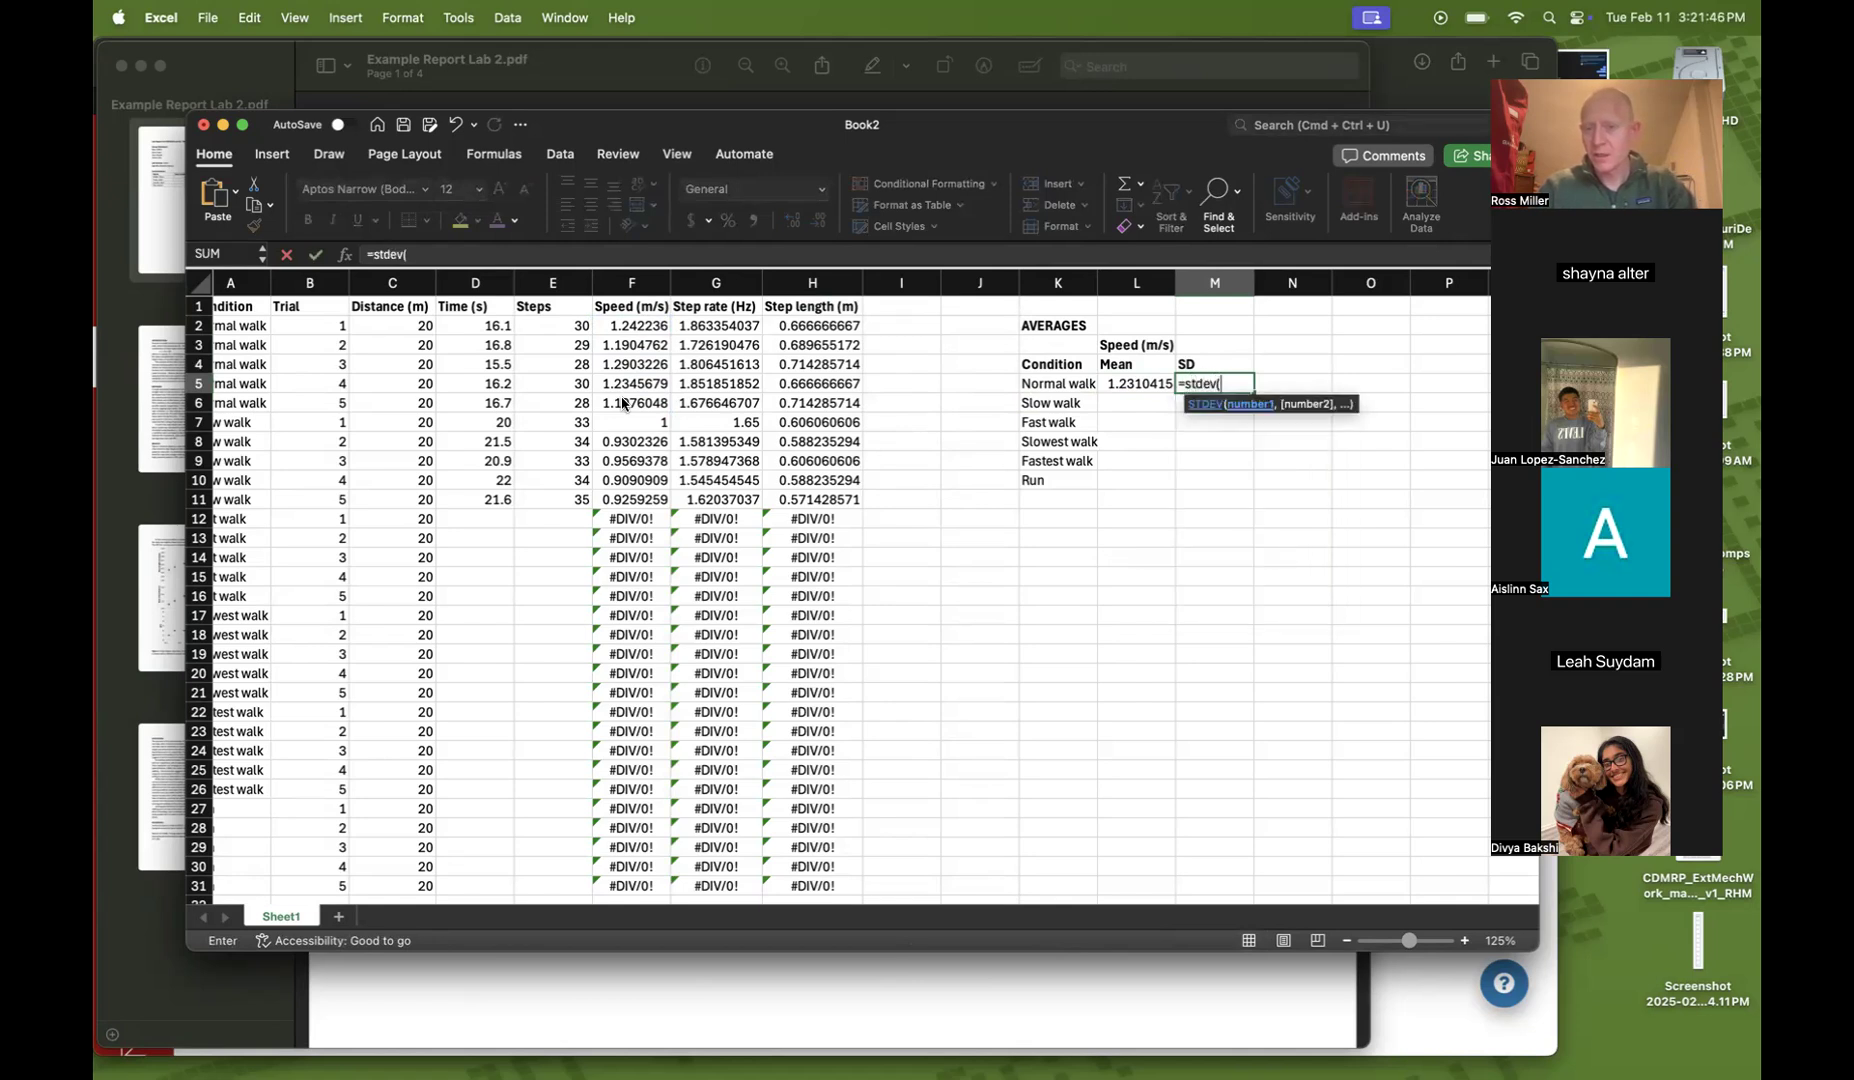
drag(621, 326, 600, 397)
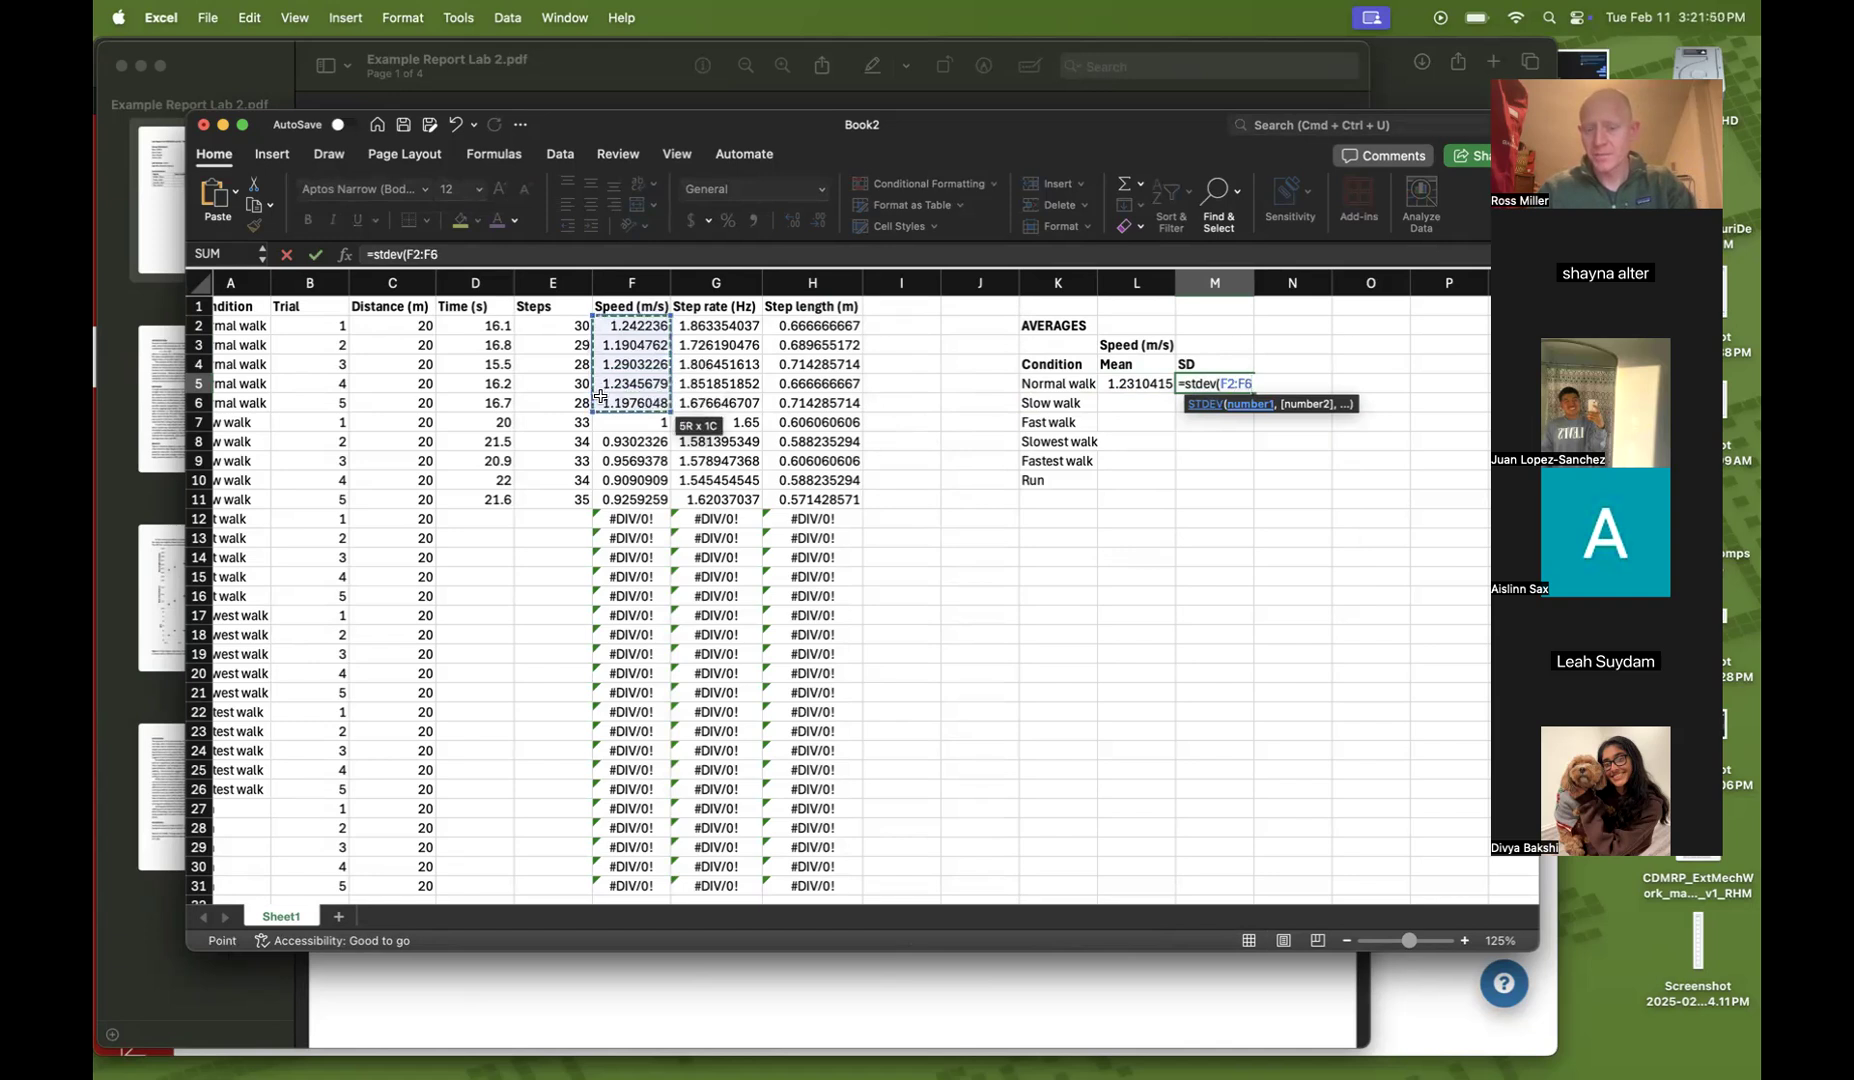
text())
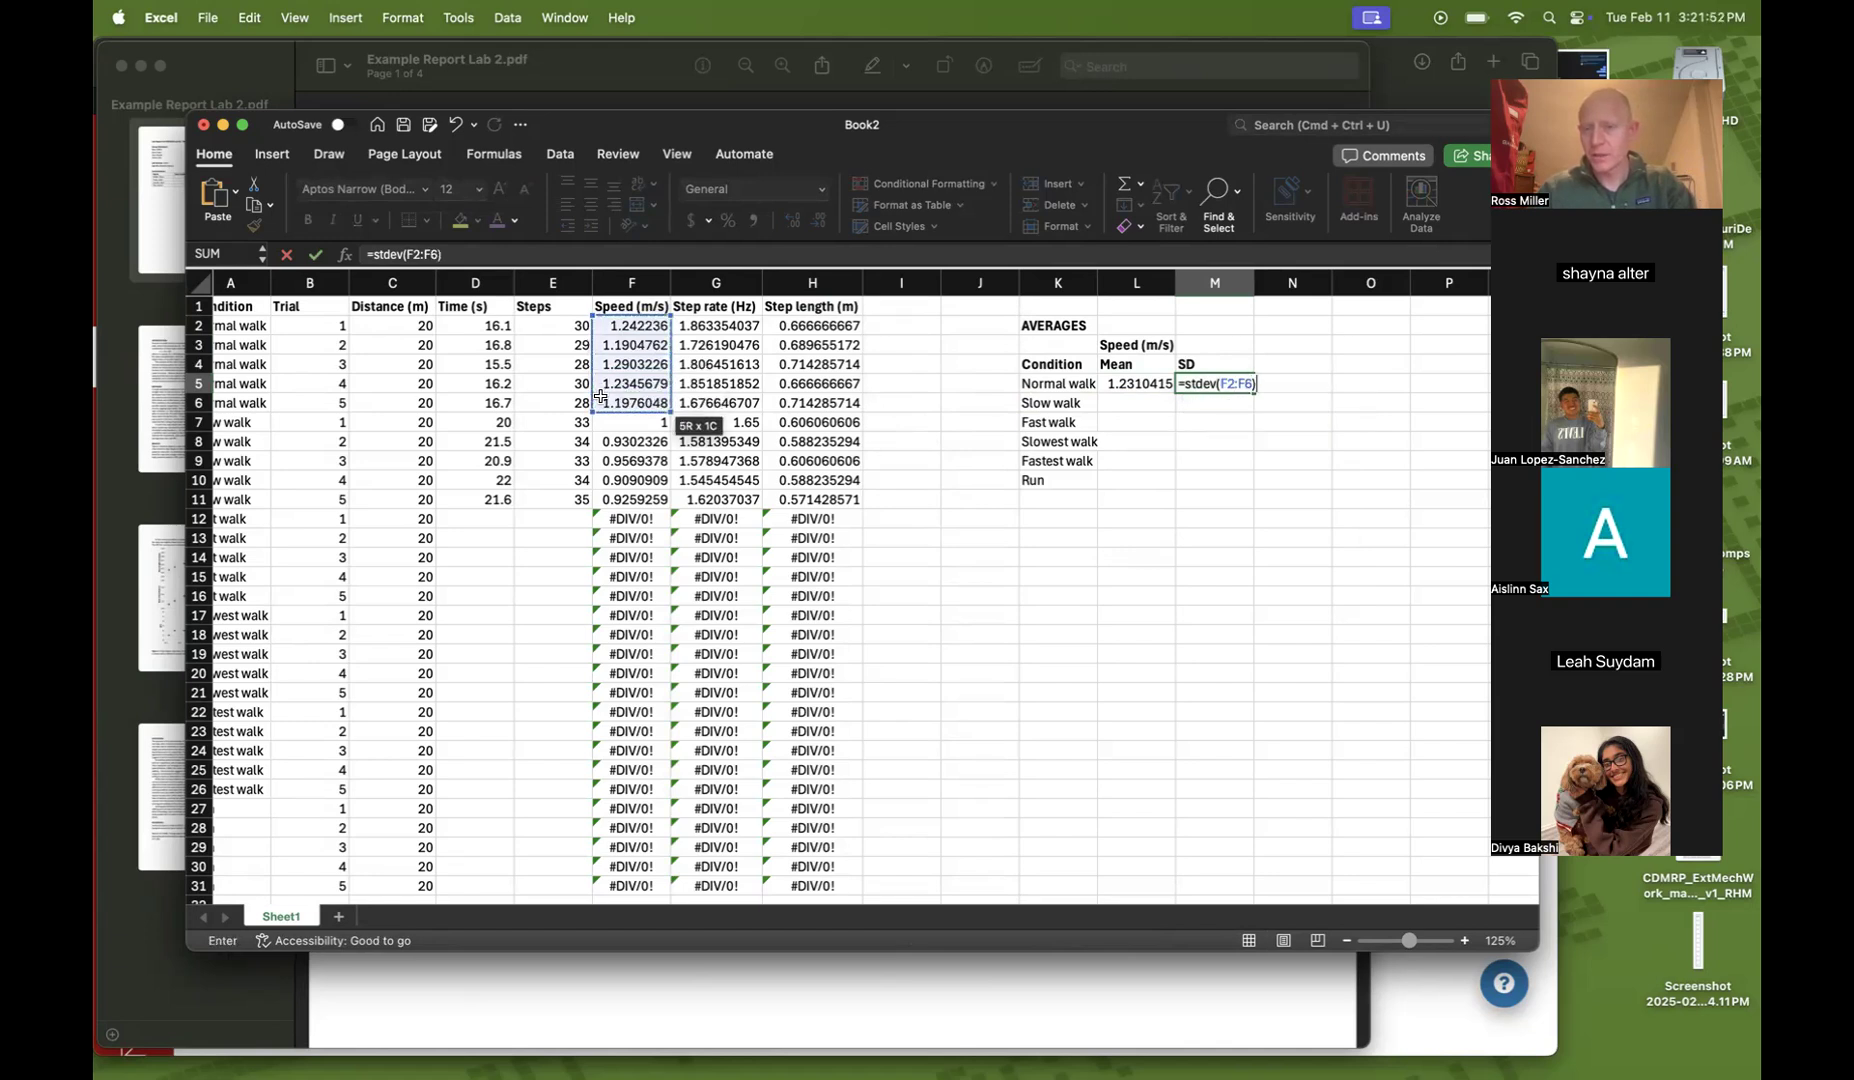
key(Return)
key(Up)
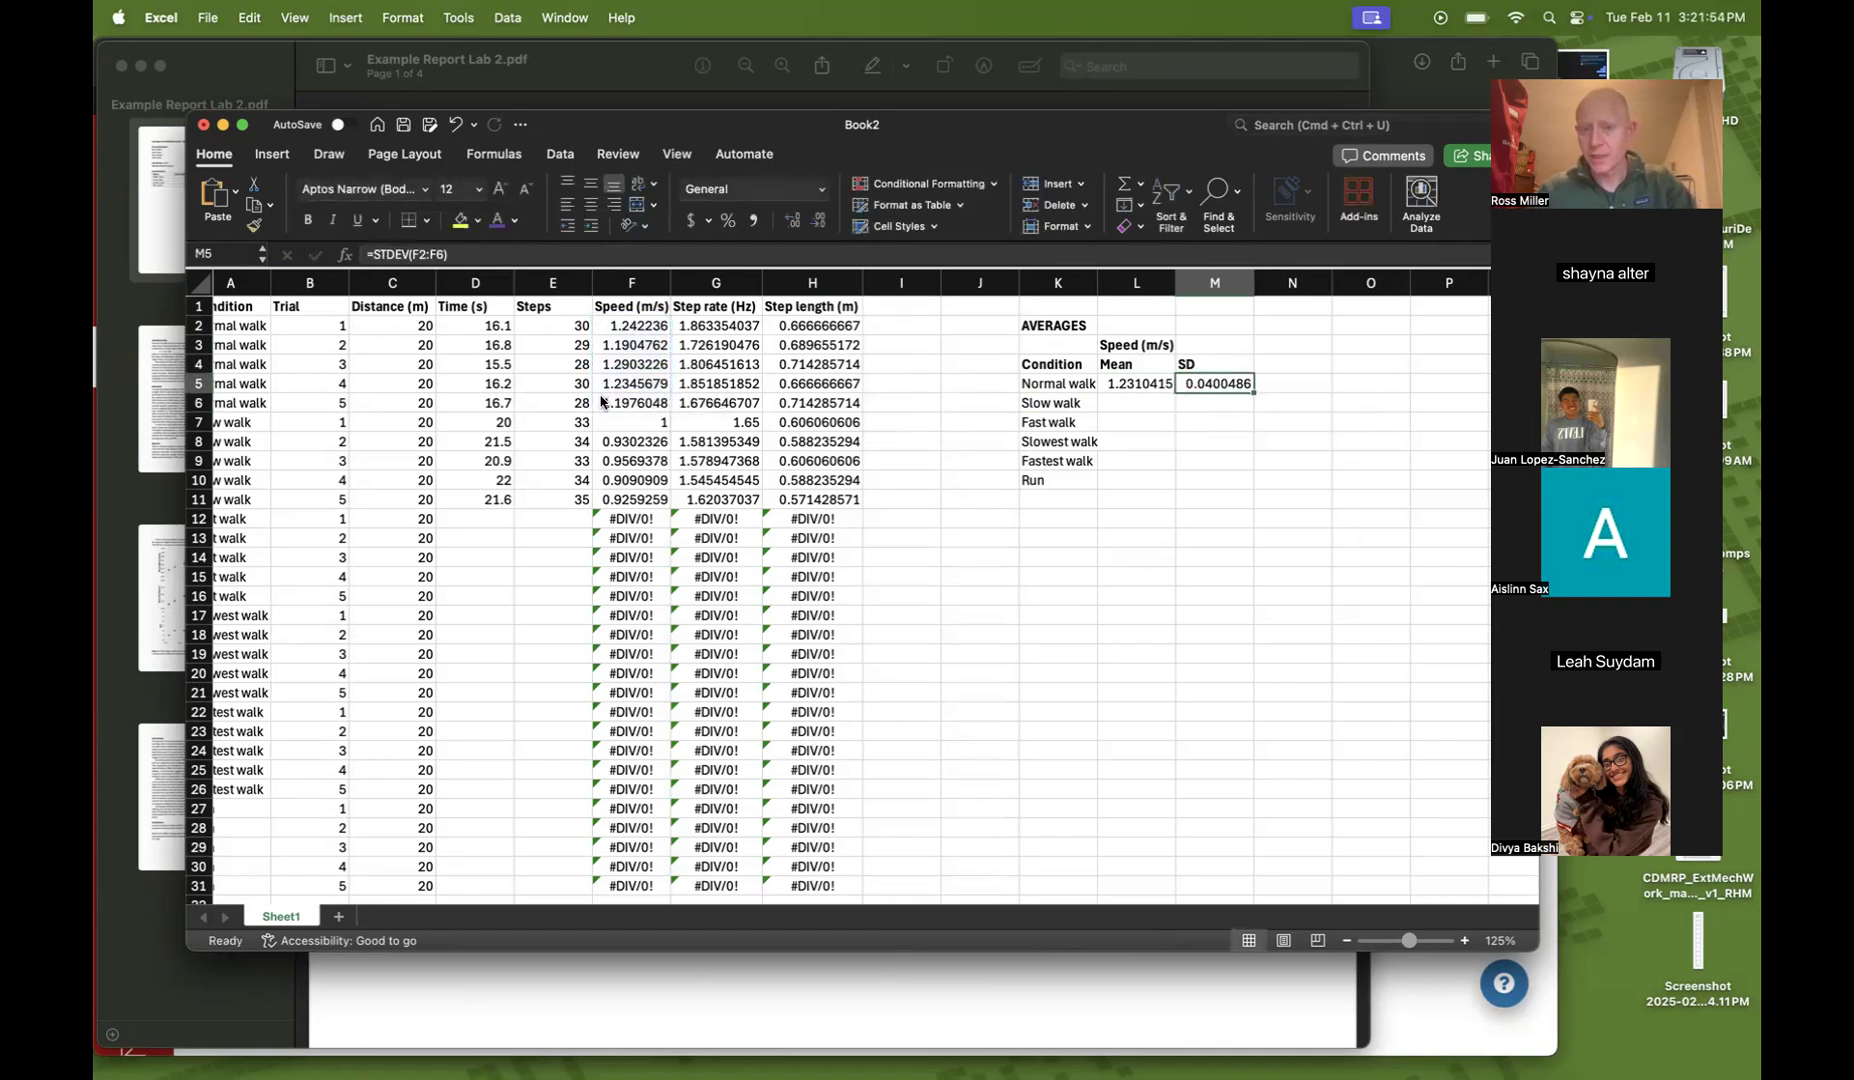
Review the Normal walk mean and SD formulas against the speed values in F2:F6
key(Left)
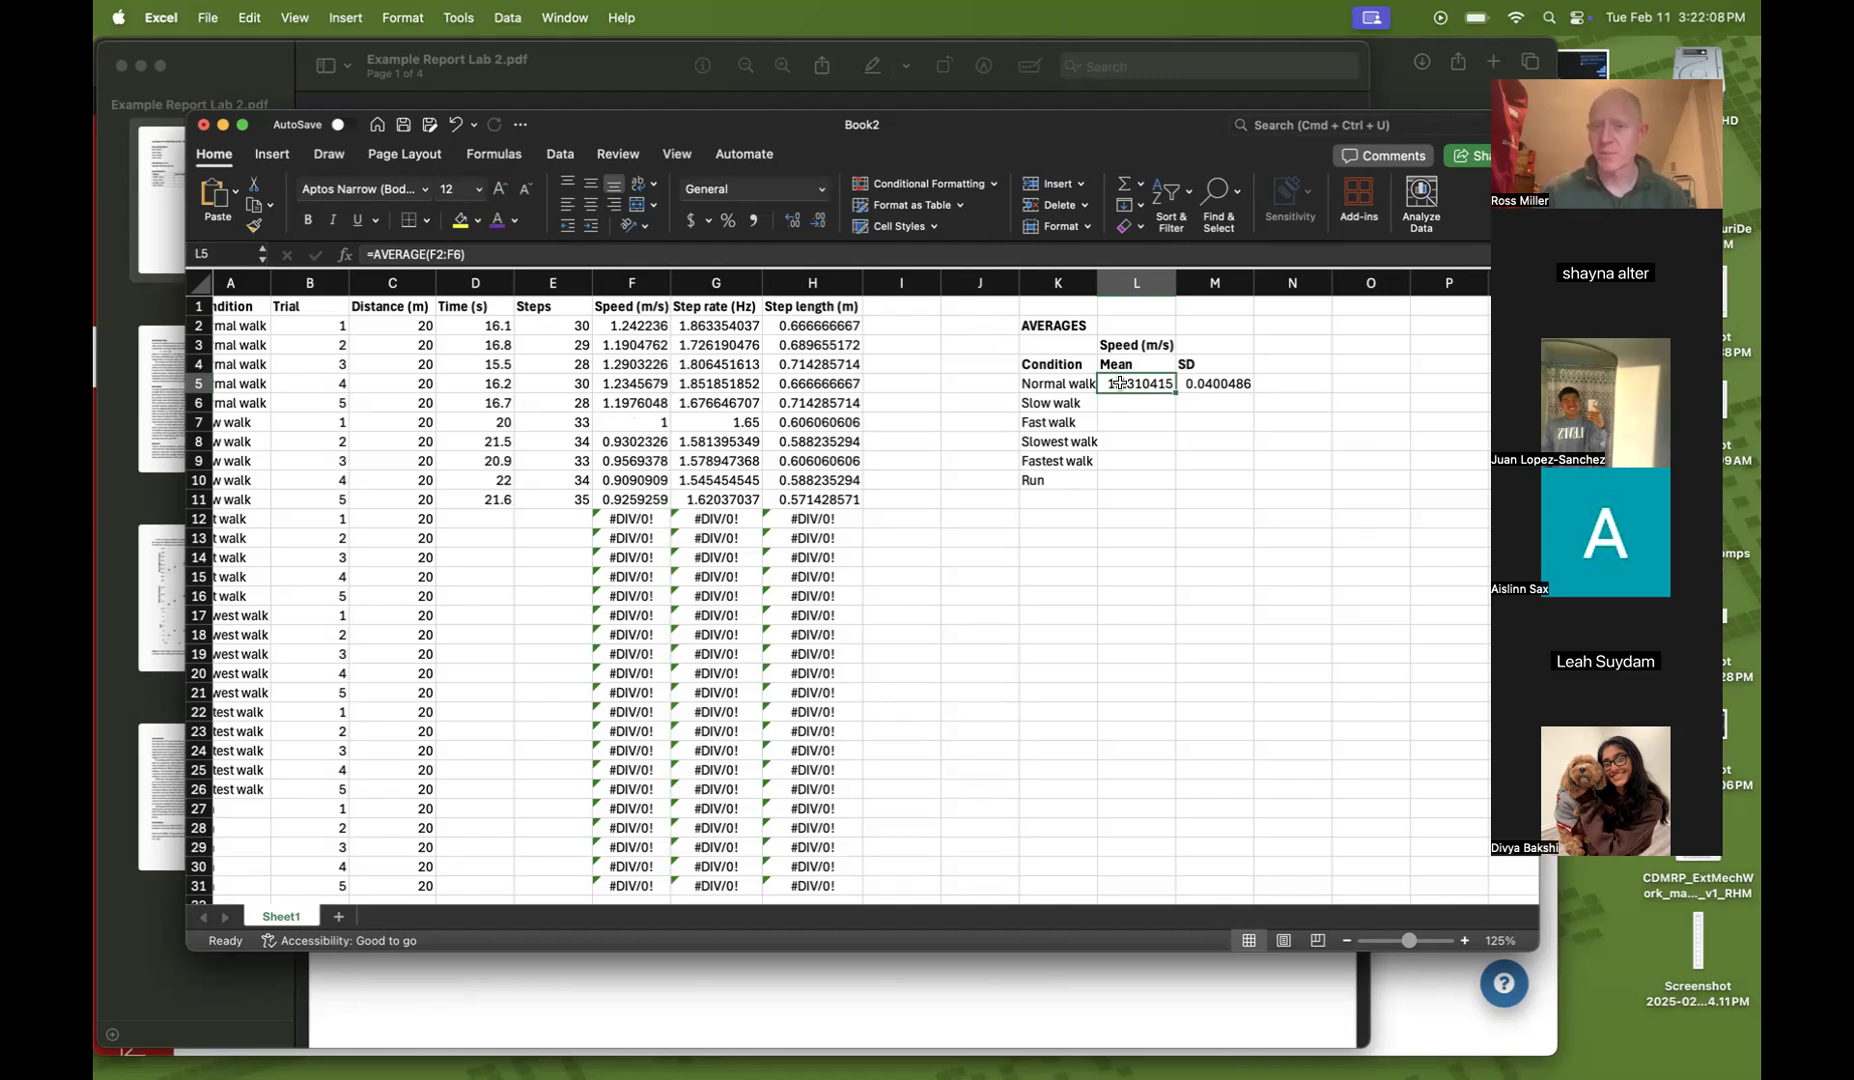
key(Right)
key(Left)
key(Right)
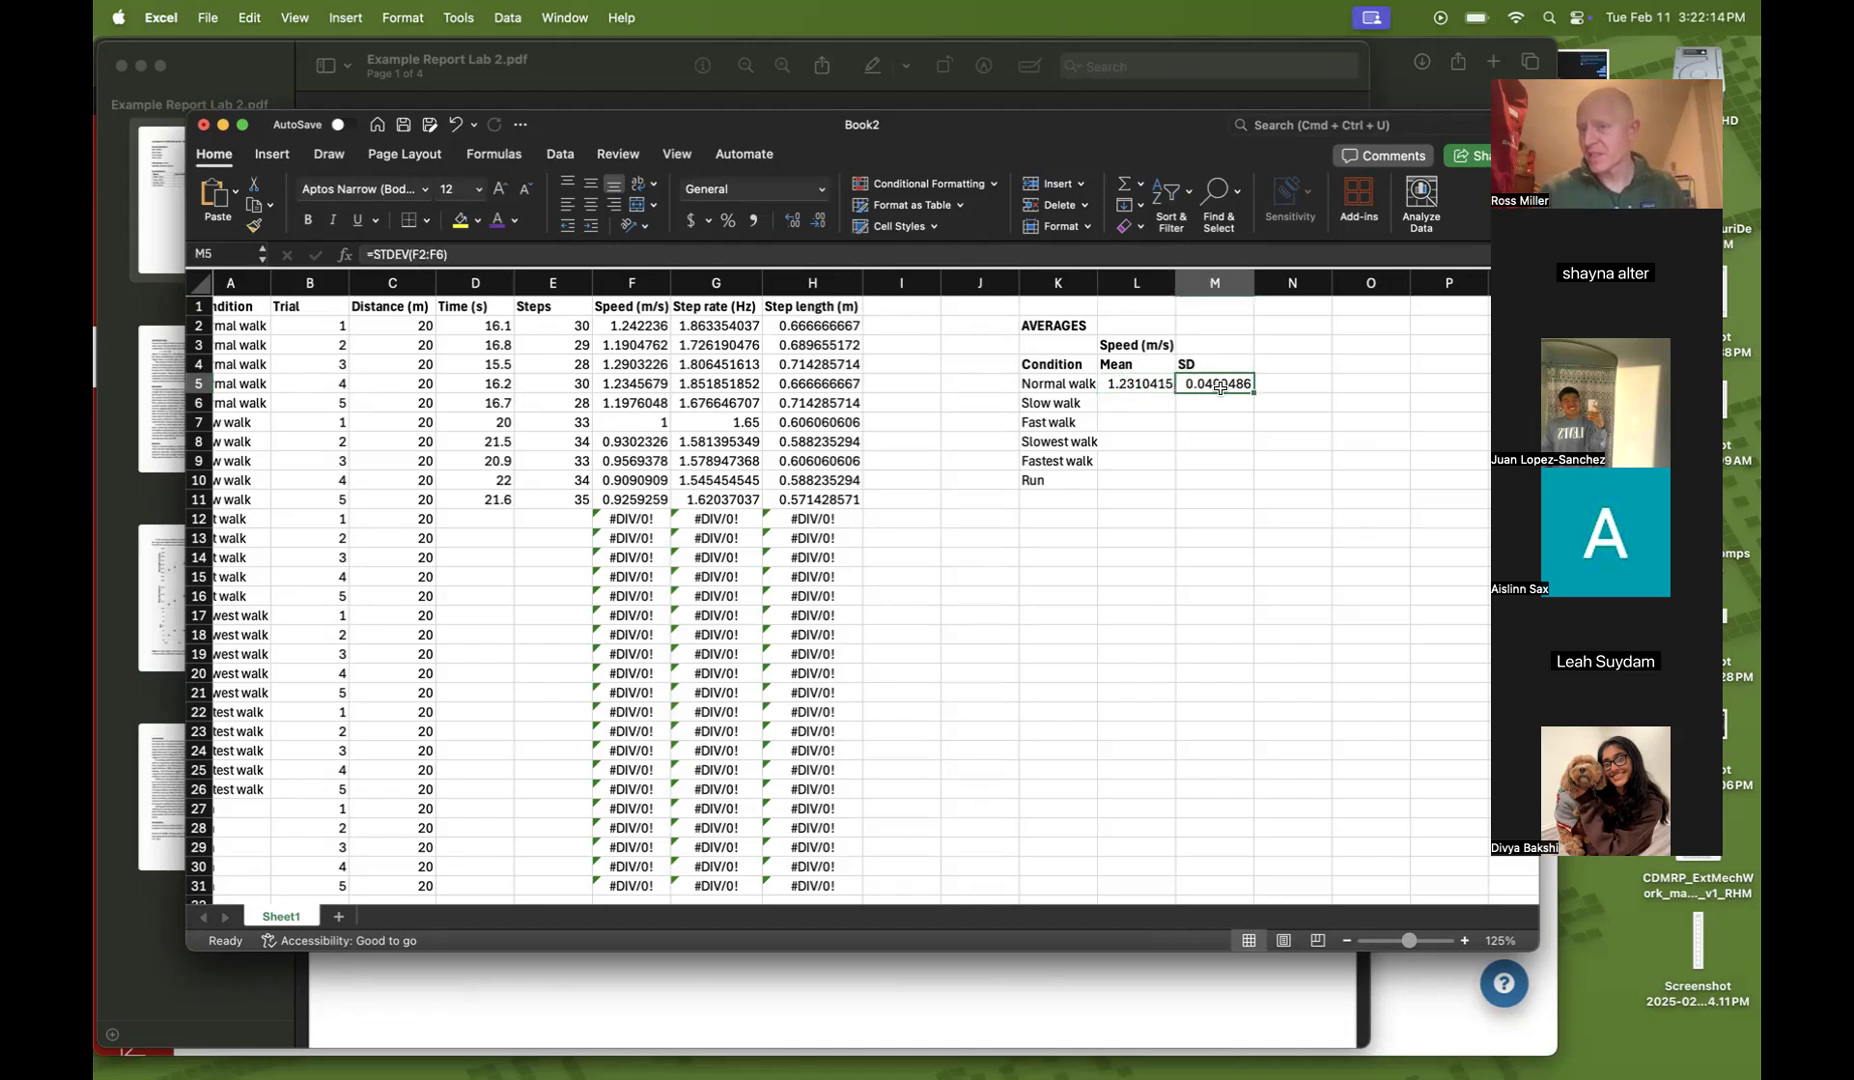
scroll(1157, 382, down, 1)
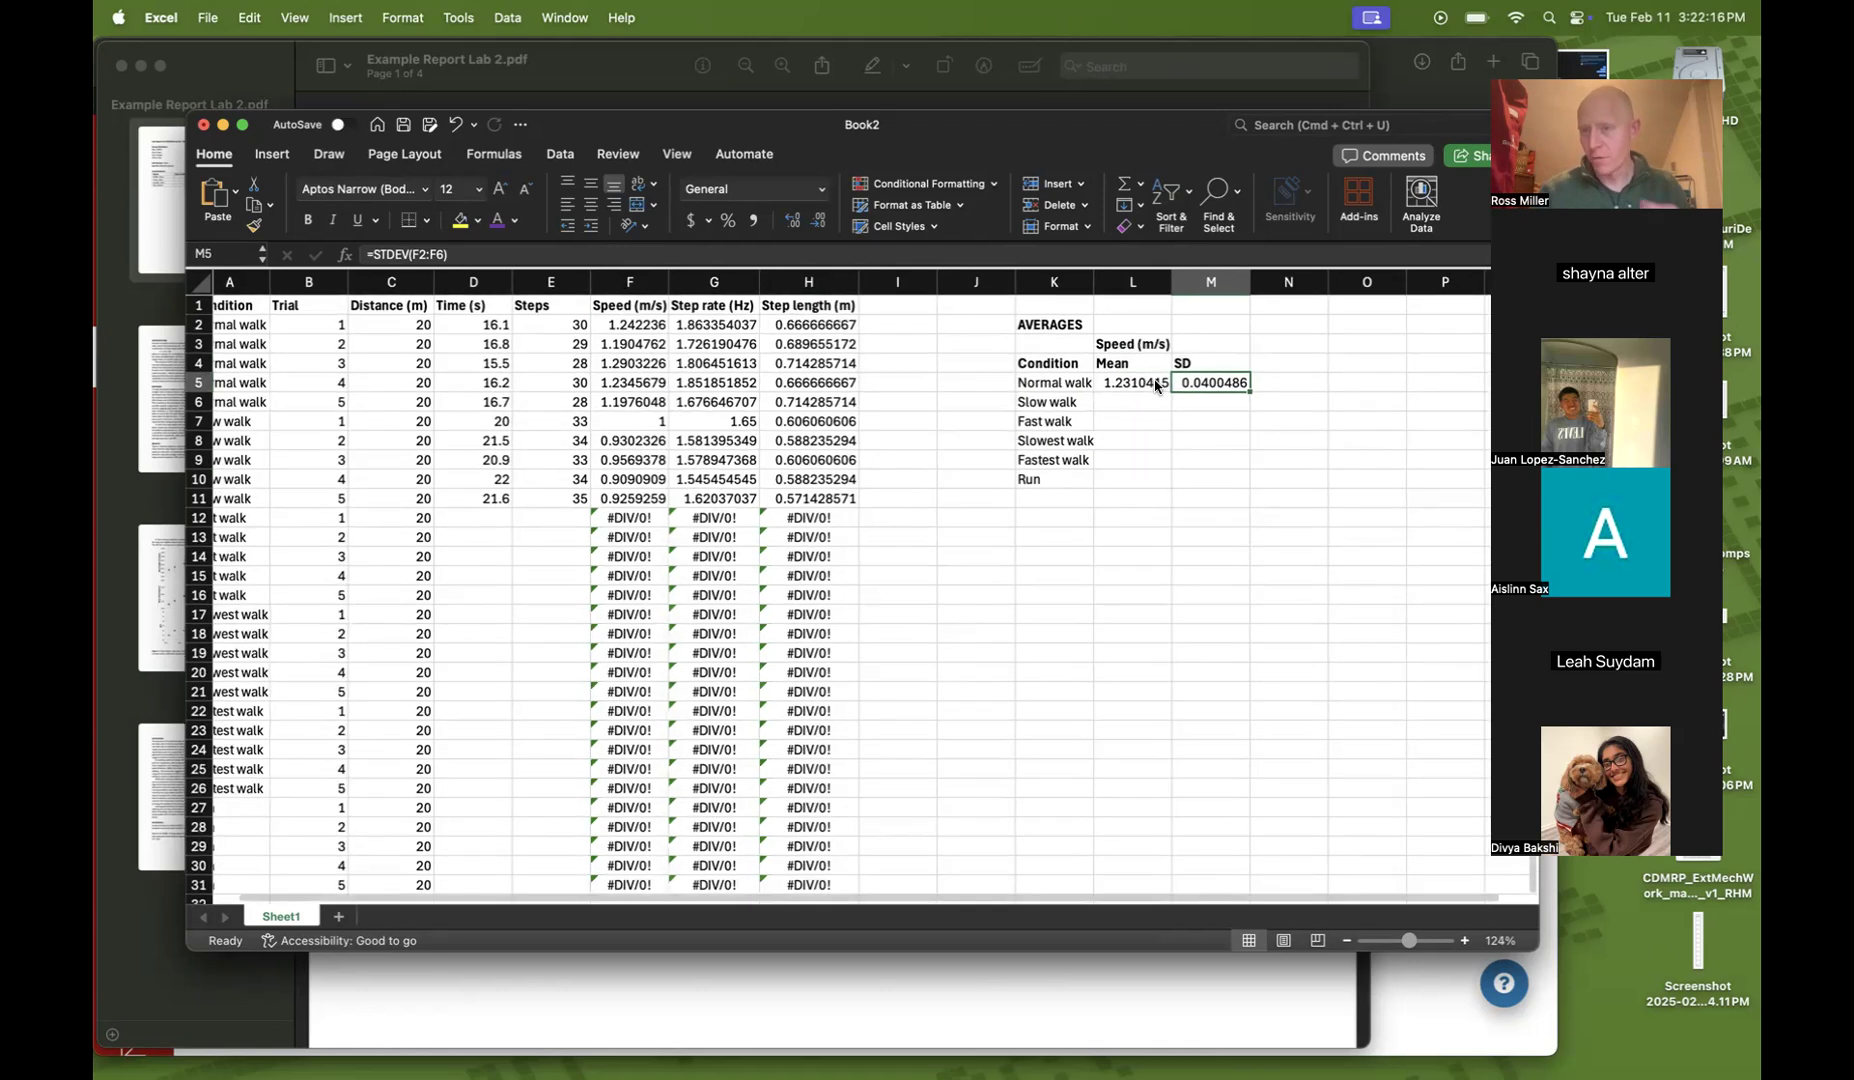
drag(616, 325, 616, 400)
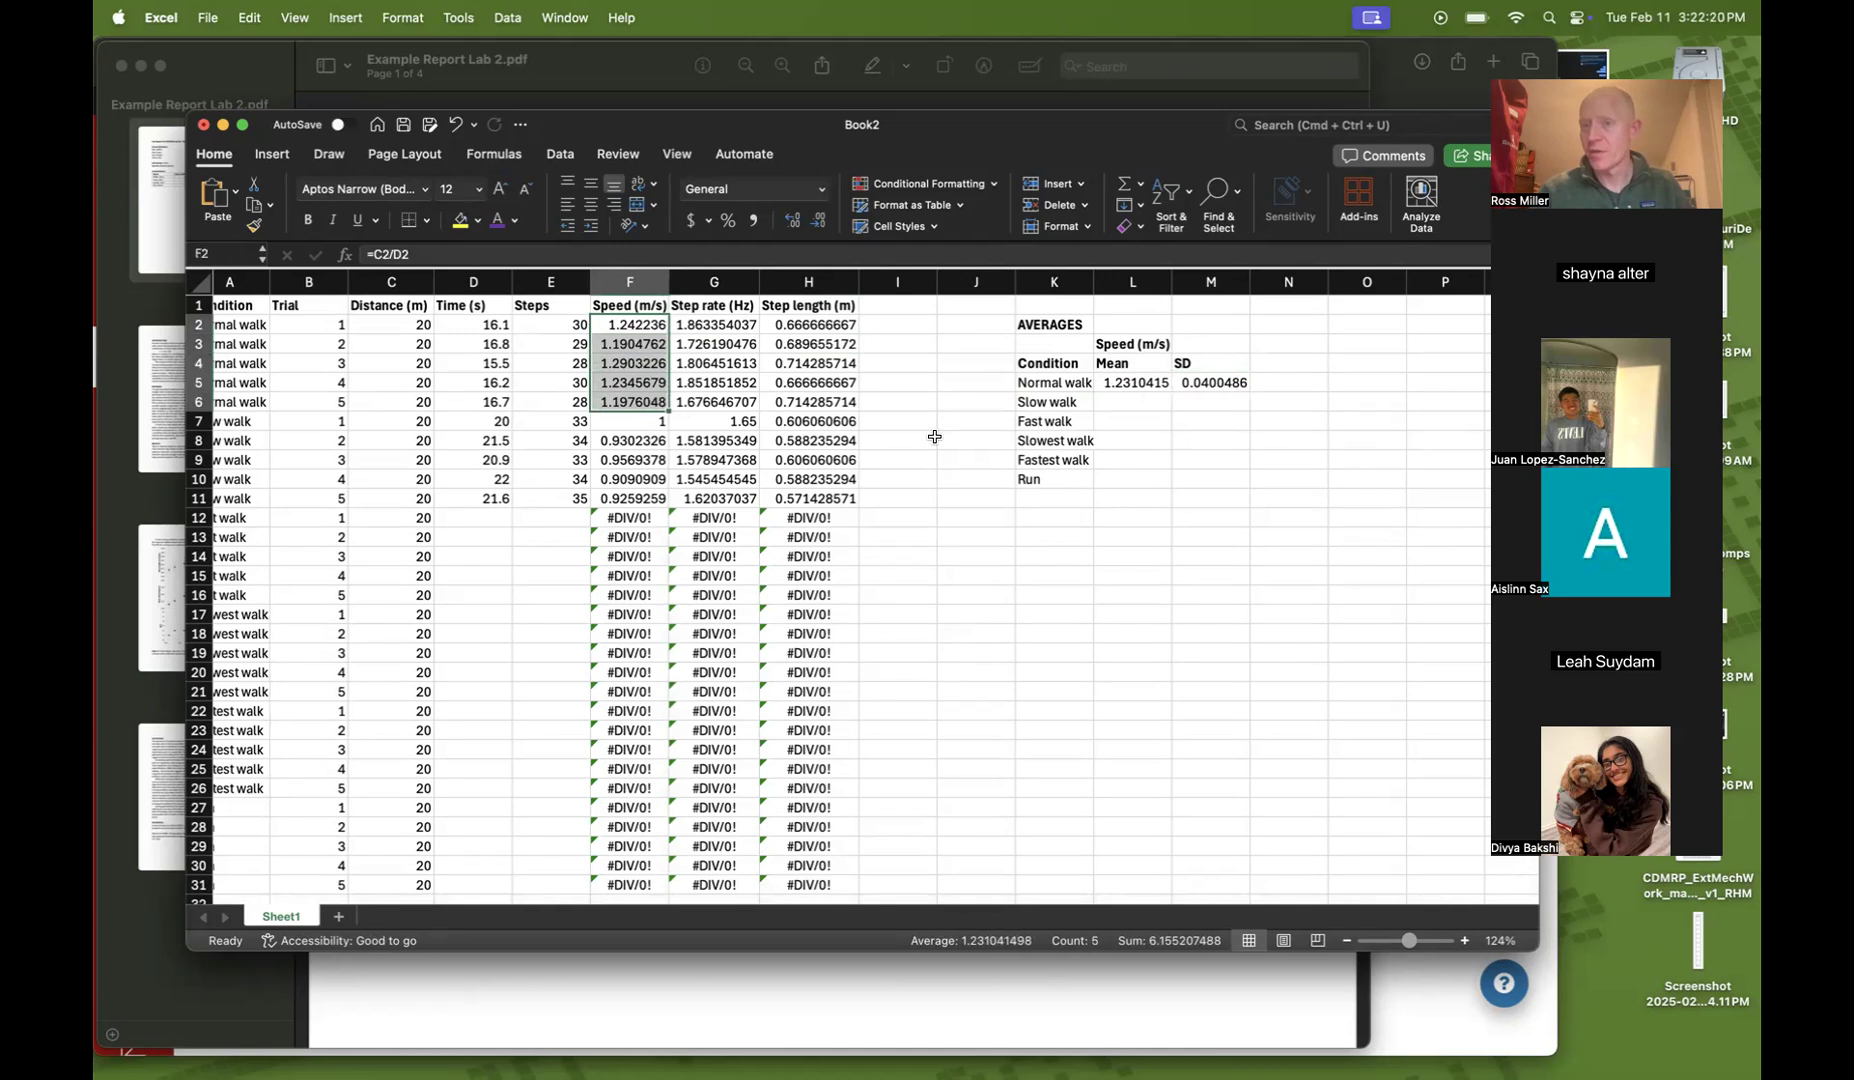
click(1164, 533)
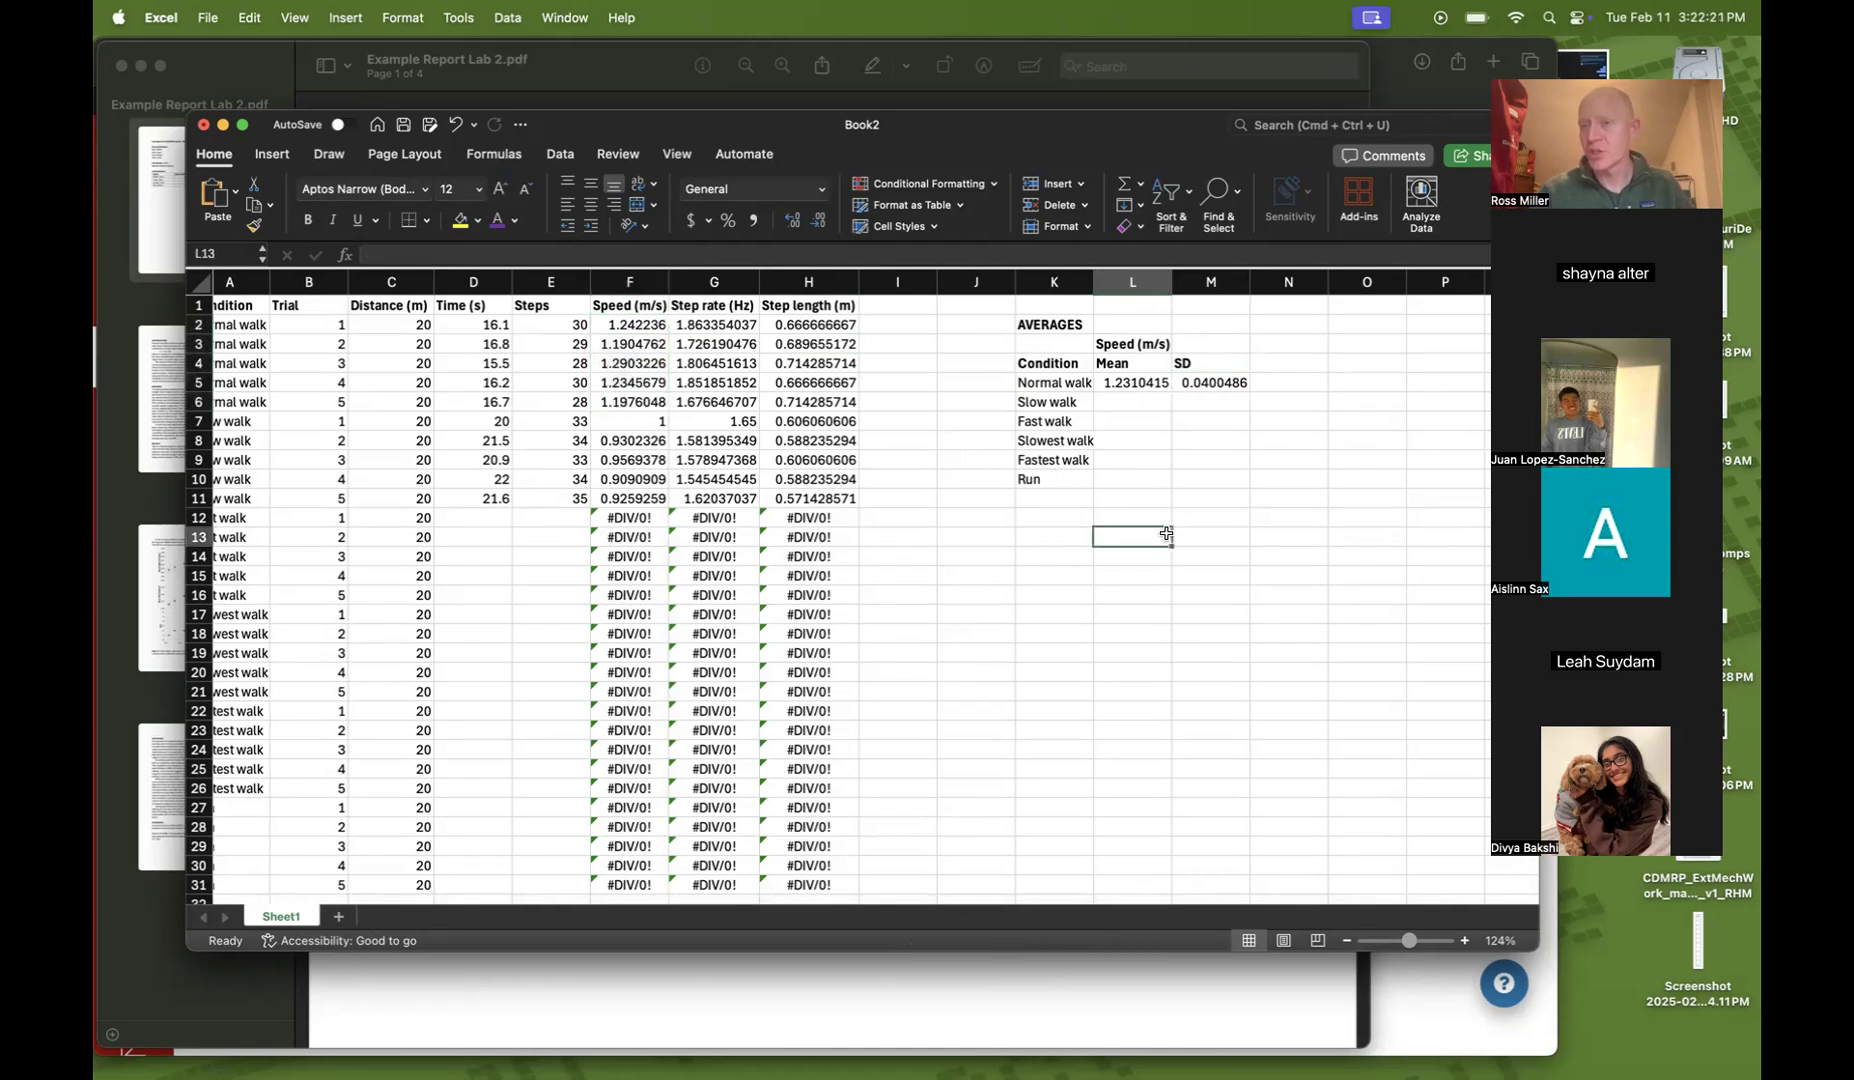
click(1211, 384)
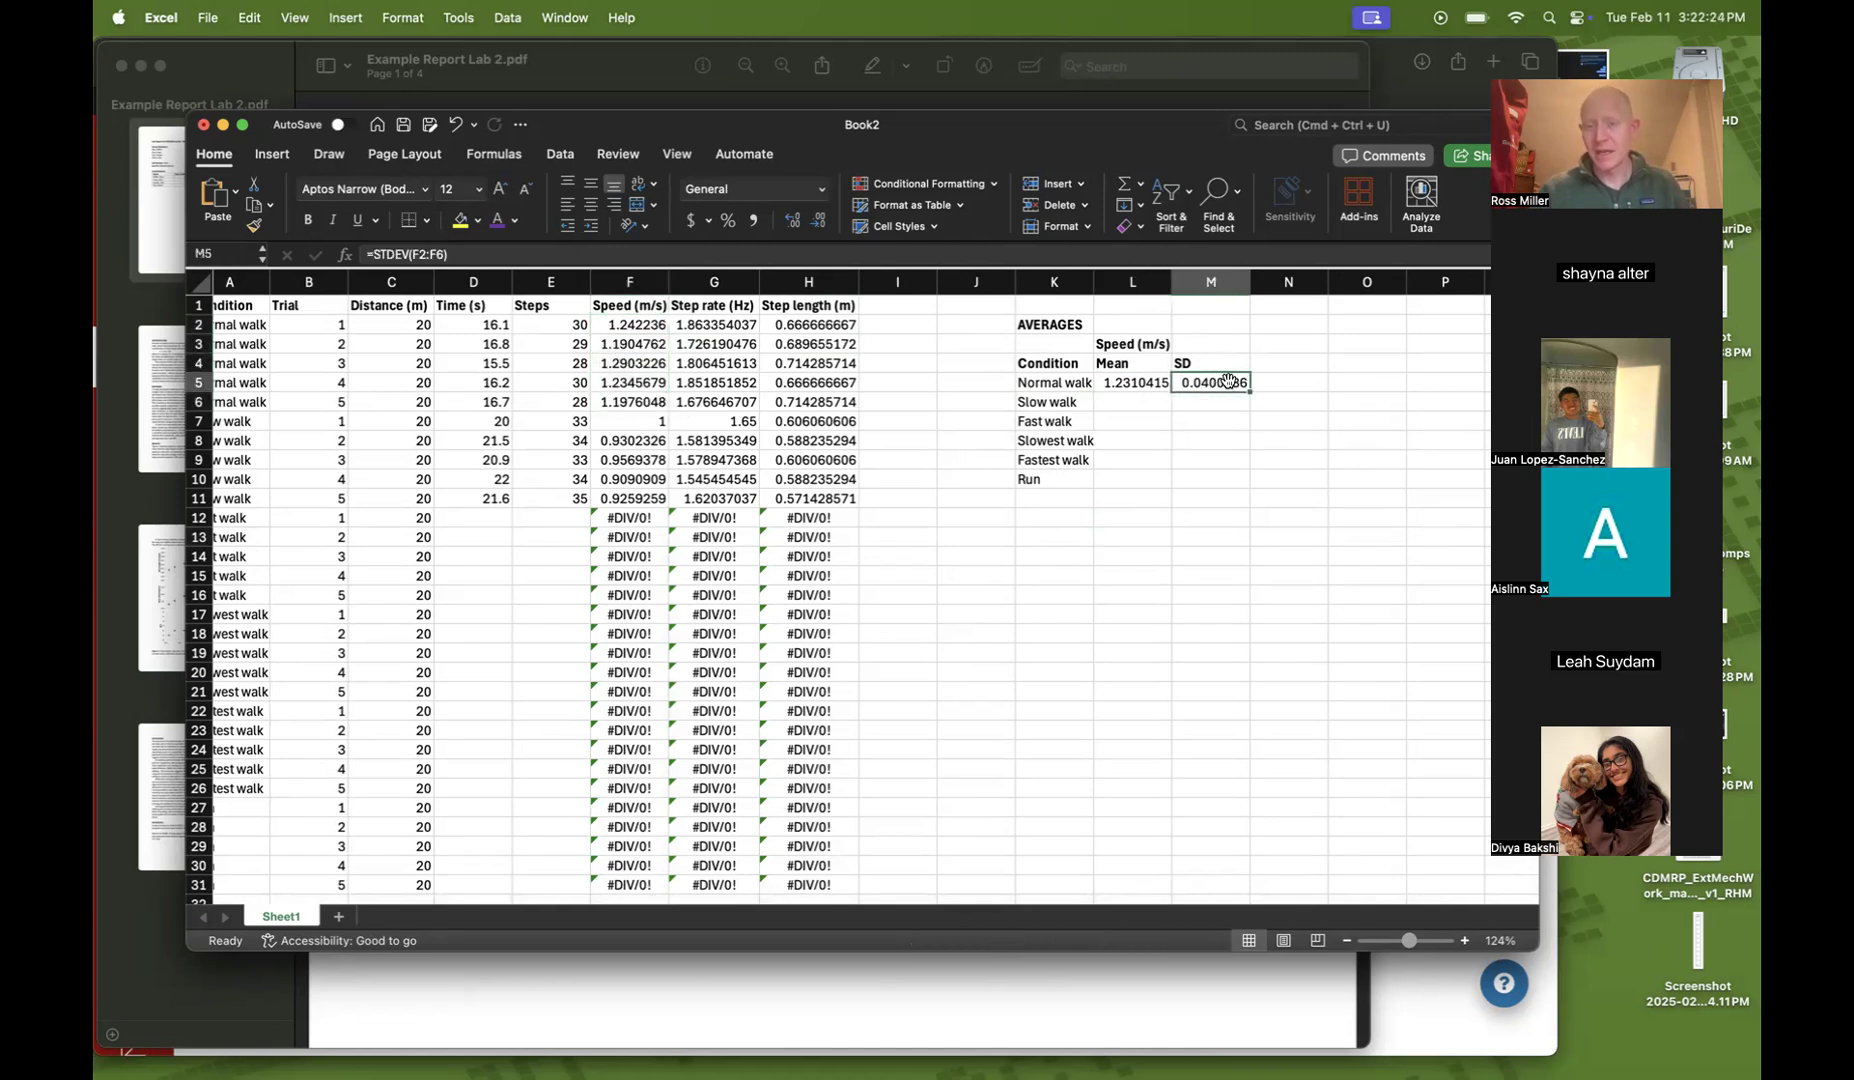
click(1216, 452)
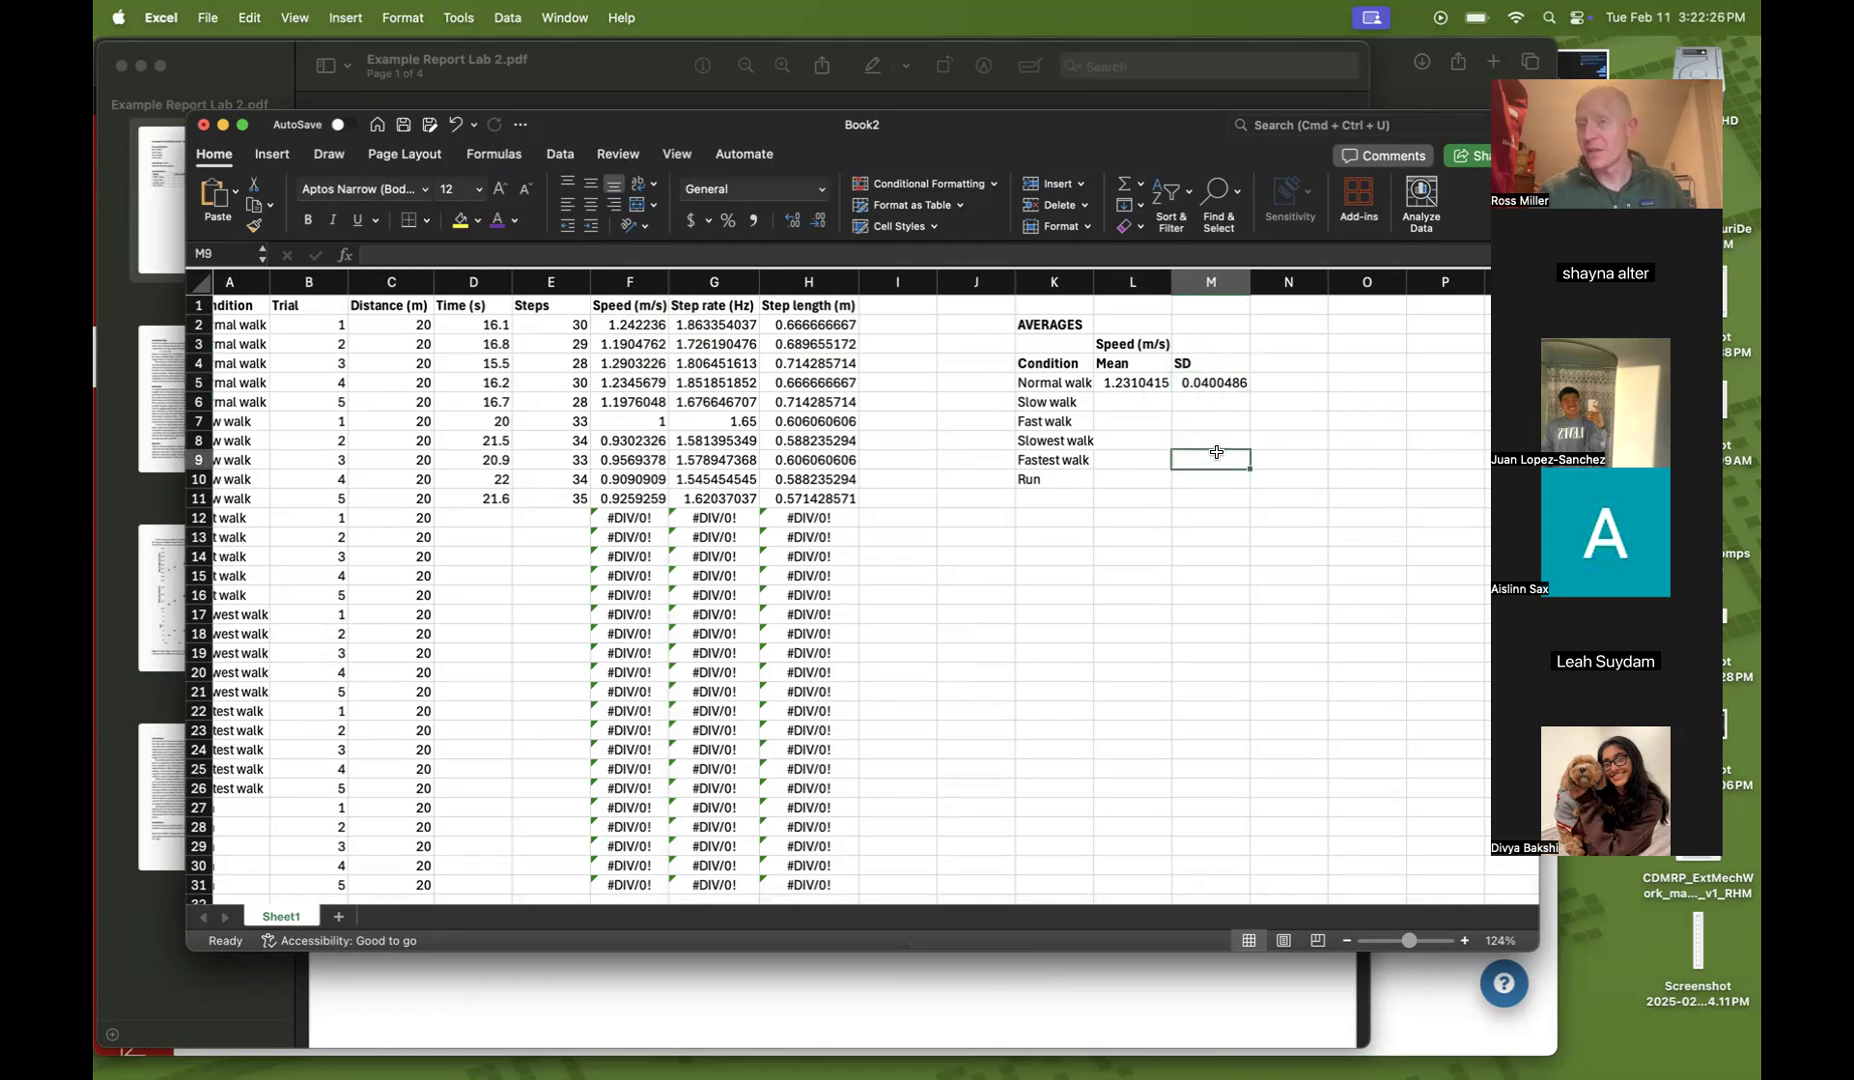
mouse_move(630, 326)
mouse_down()
mouse_move(620, 388)
mouse_move(618, 347)
mouse_up()
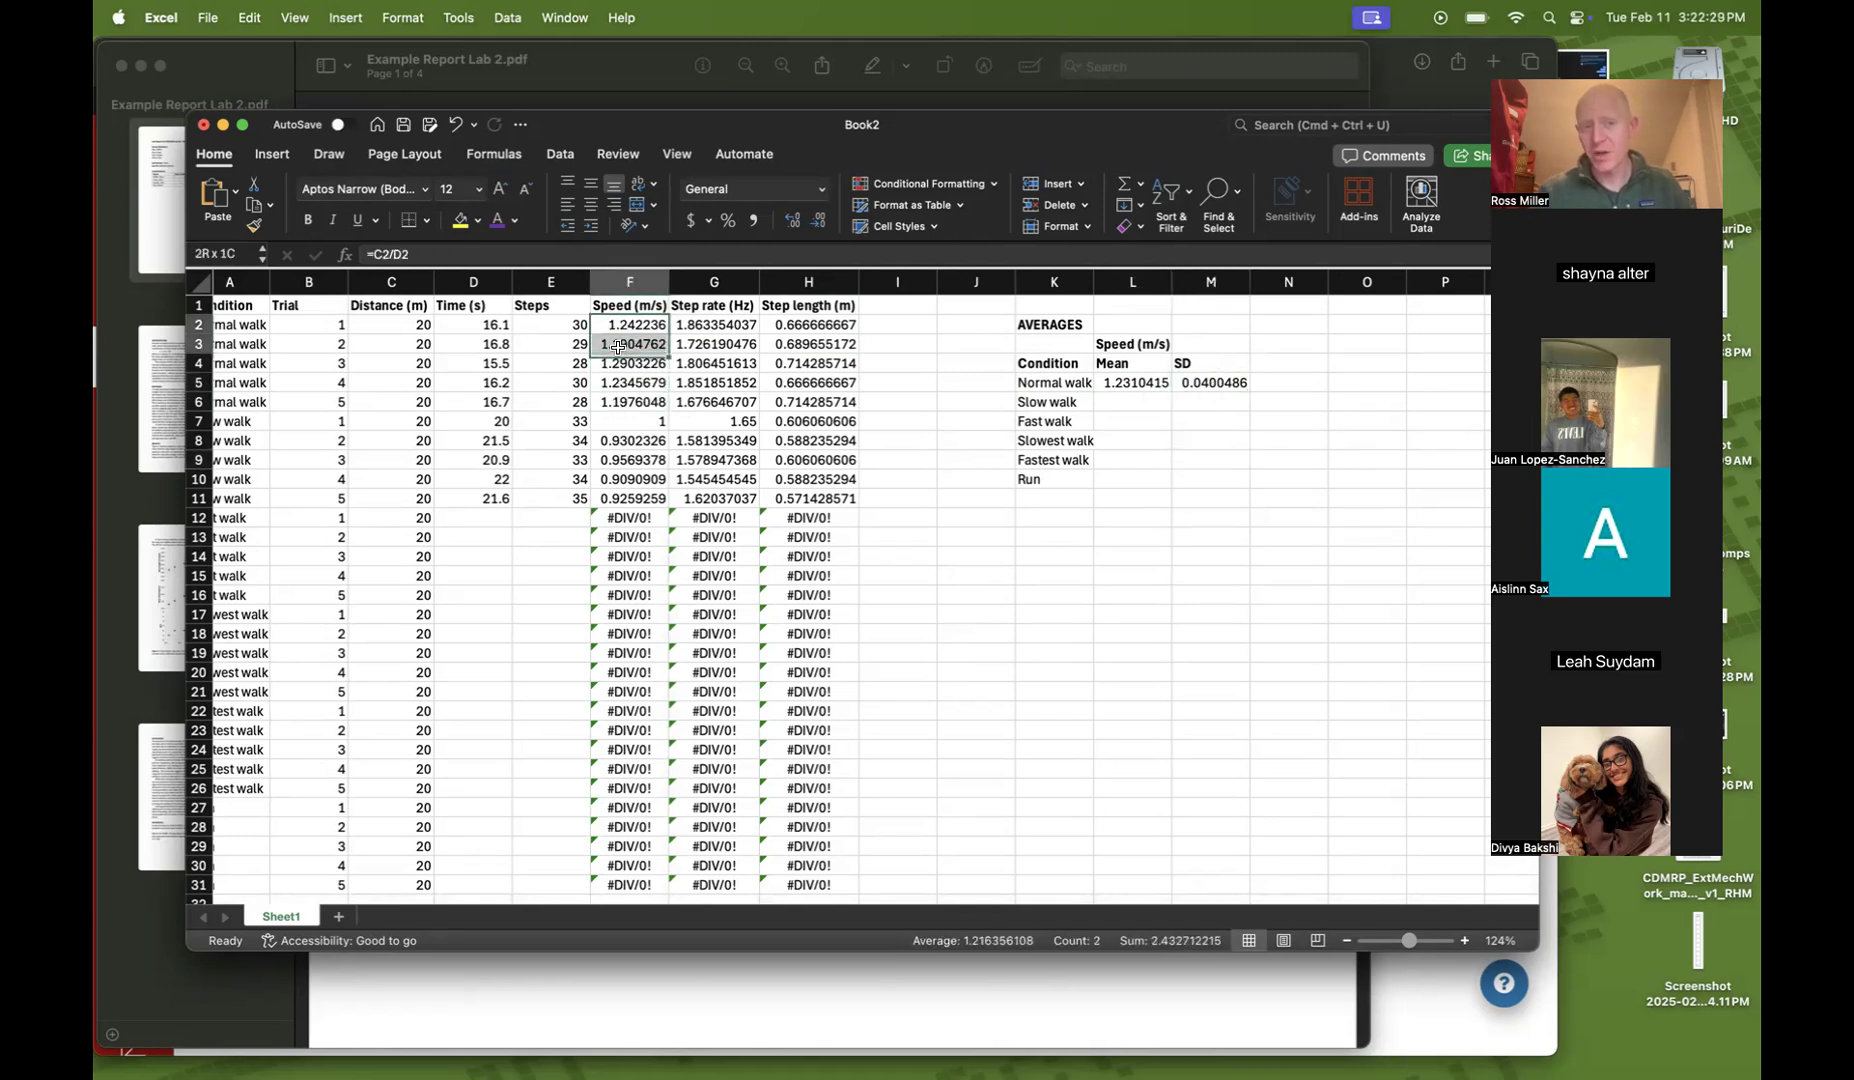
Add a Step rate (Hz) header in N3 of the averages table
click(1212, 384)
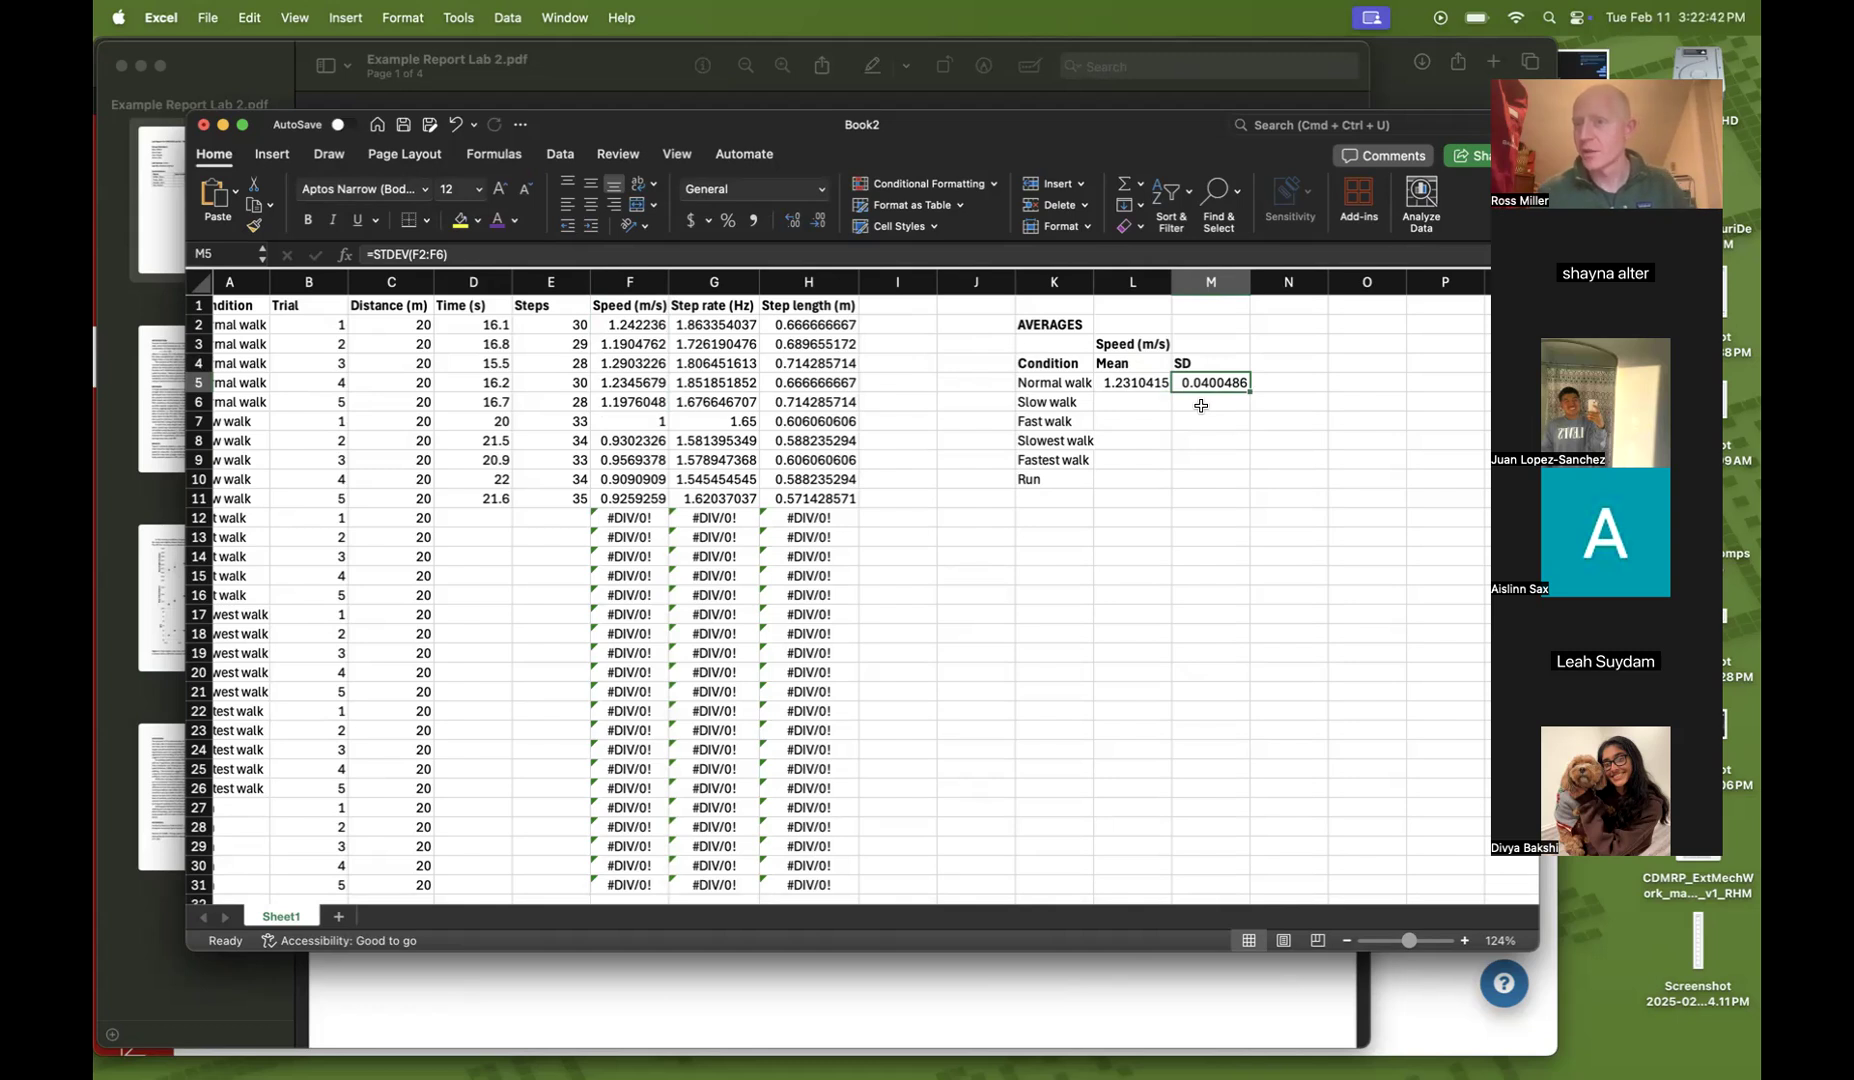
key(Down)
key(Left)
key(Up)
key(Up)
key(Up)
key(Right)
key(Right)
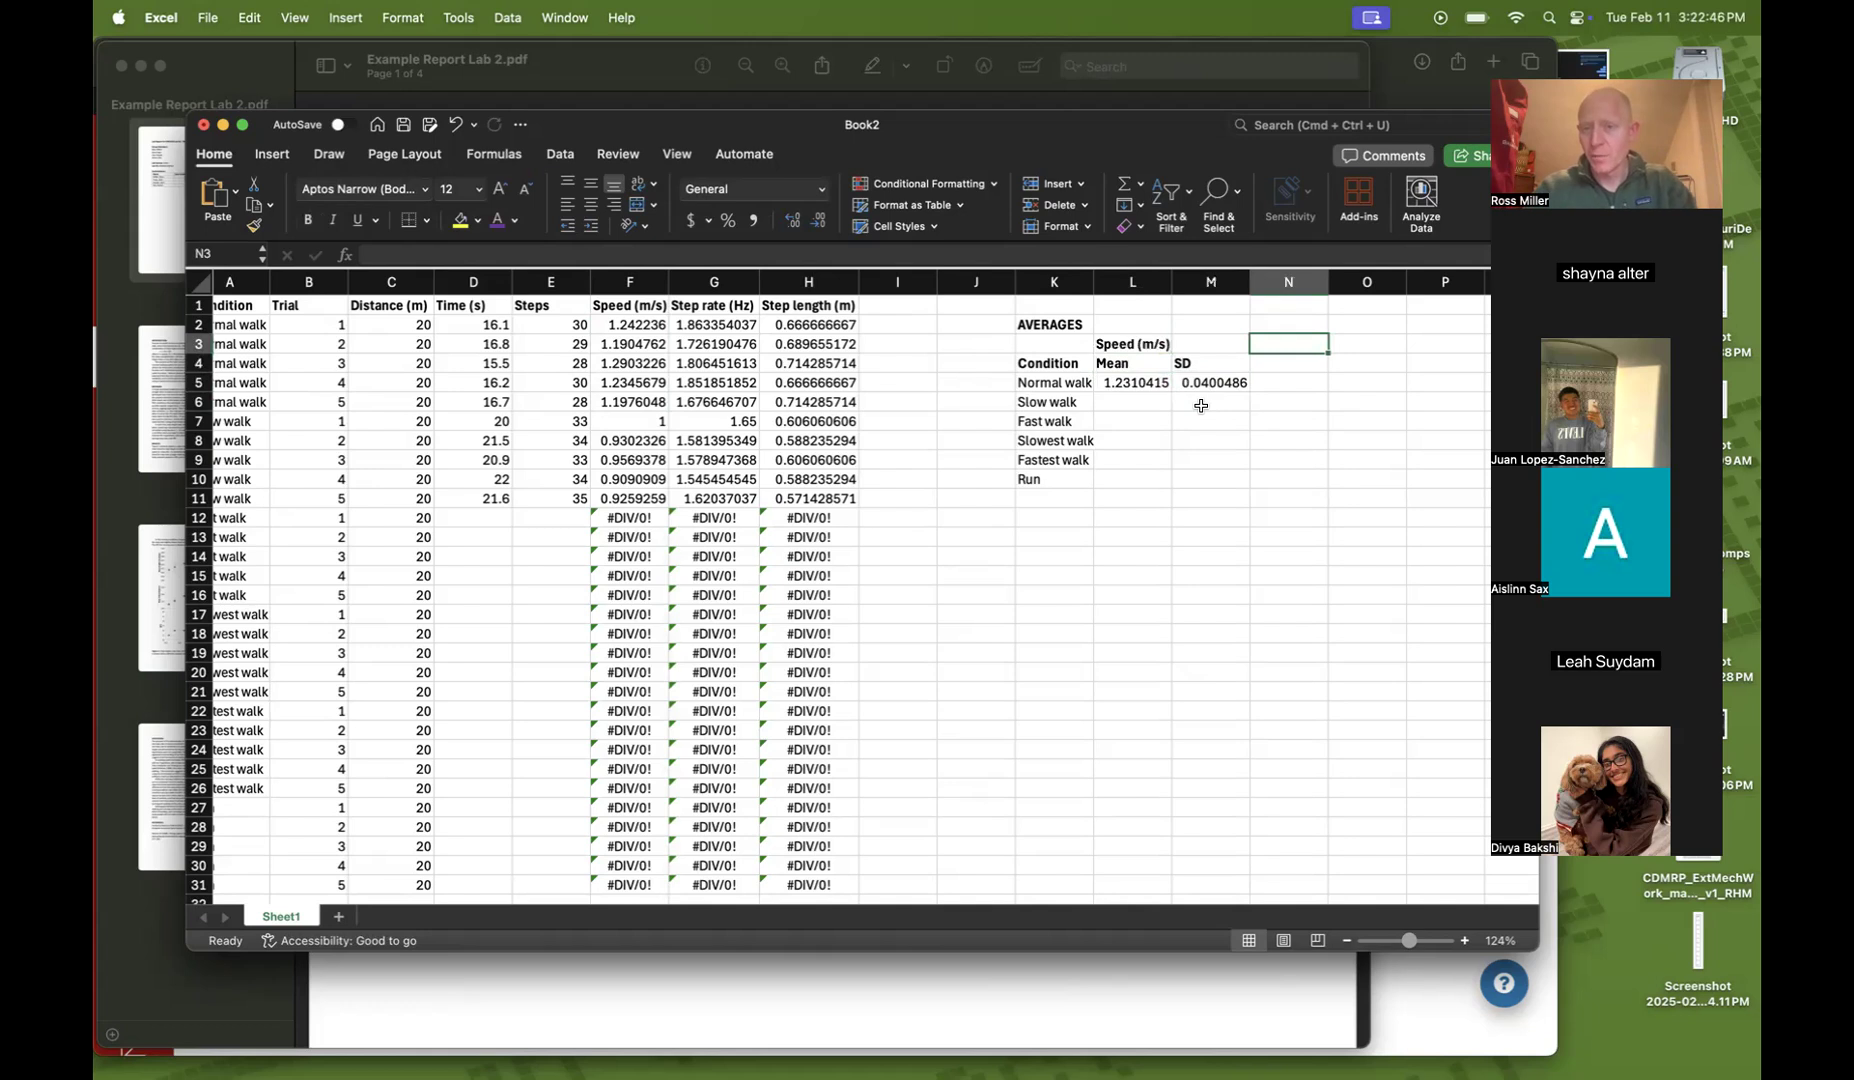
text(Step rate (Hz))
key(Return)
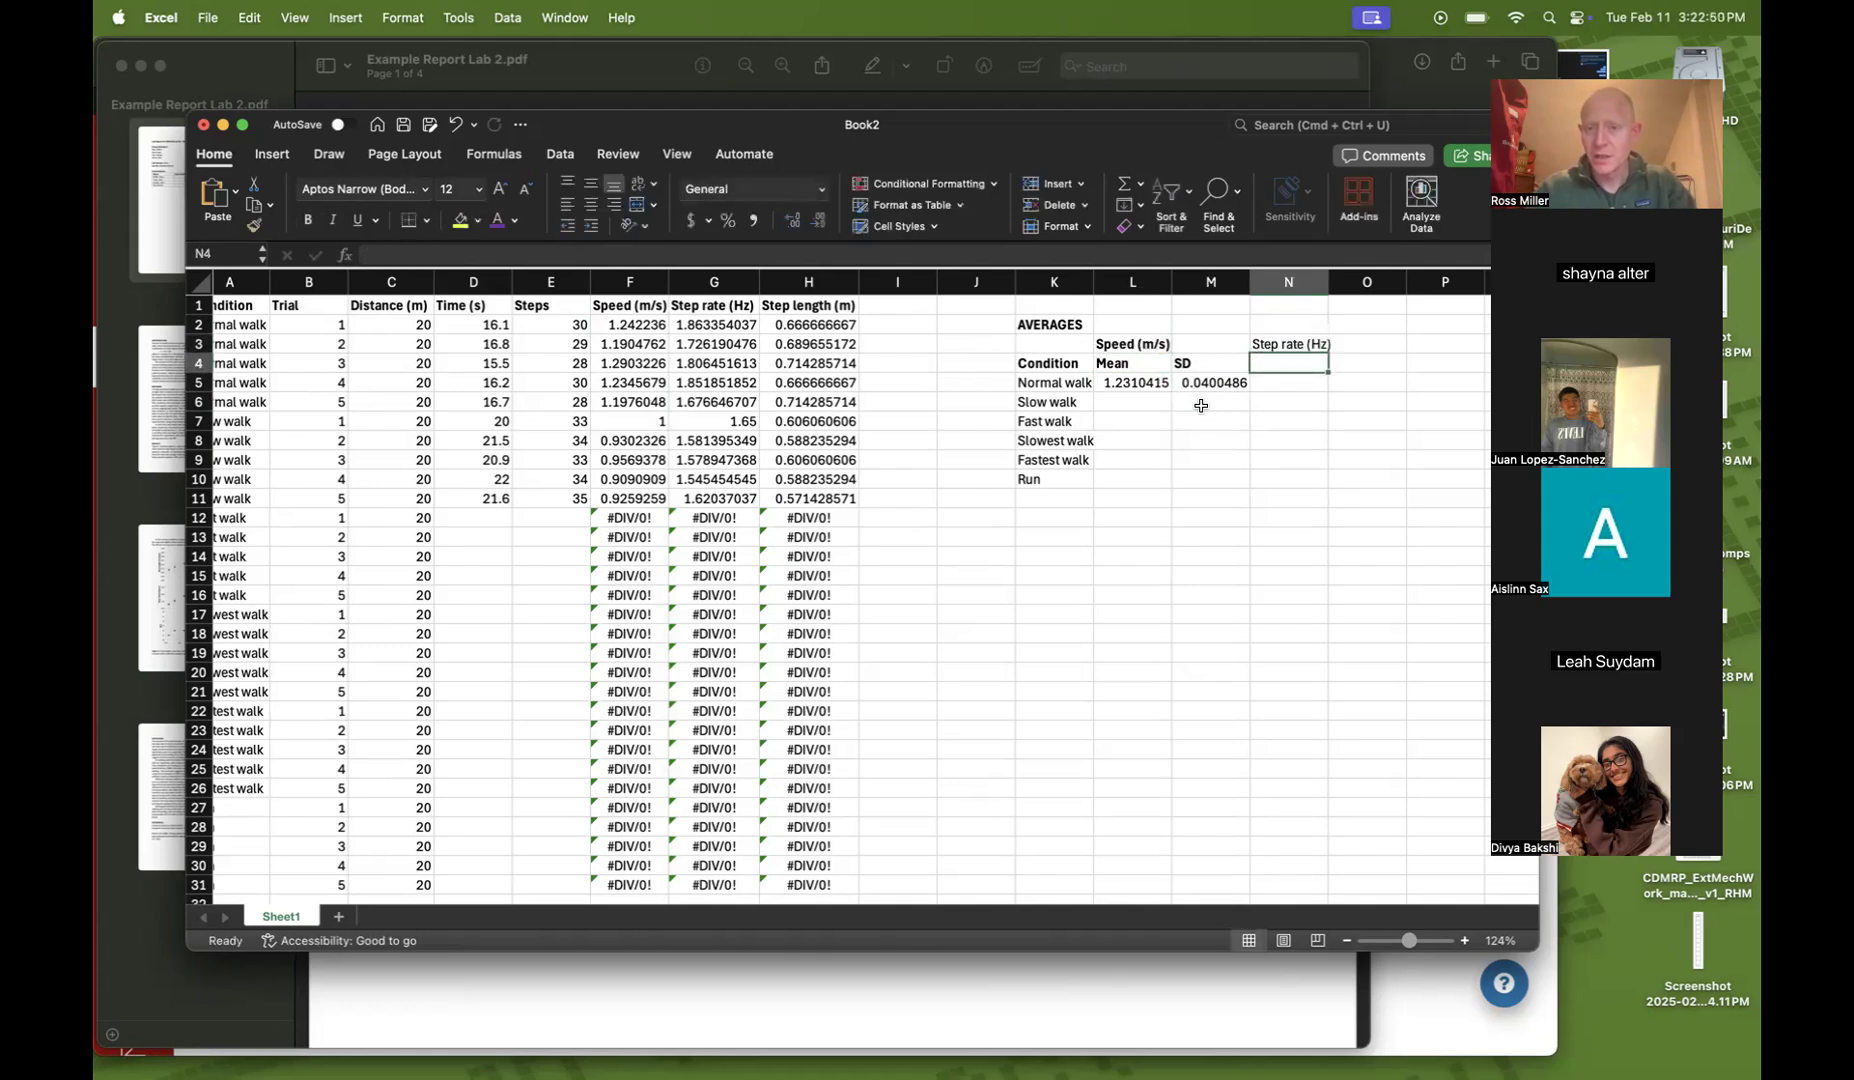
Copy the Mean and SD headers from L4:M4 into N4:O4 under Step rate
key(Left)
key(Left)
key(shift+Right)
key(super+c)
key(Right)
key(Right)
key(super+v)
key(Up)
key(Escape)
Compute the Normal walk mean step rate in N5 with =AVERAGE(G2:G6)
key(Down)
key(Down)
text(=average()
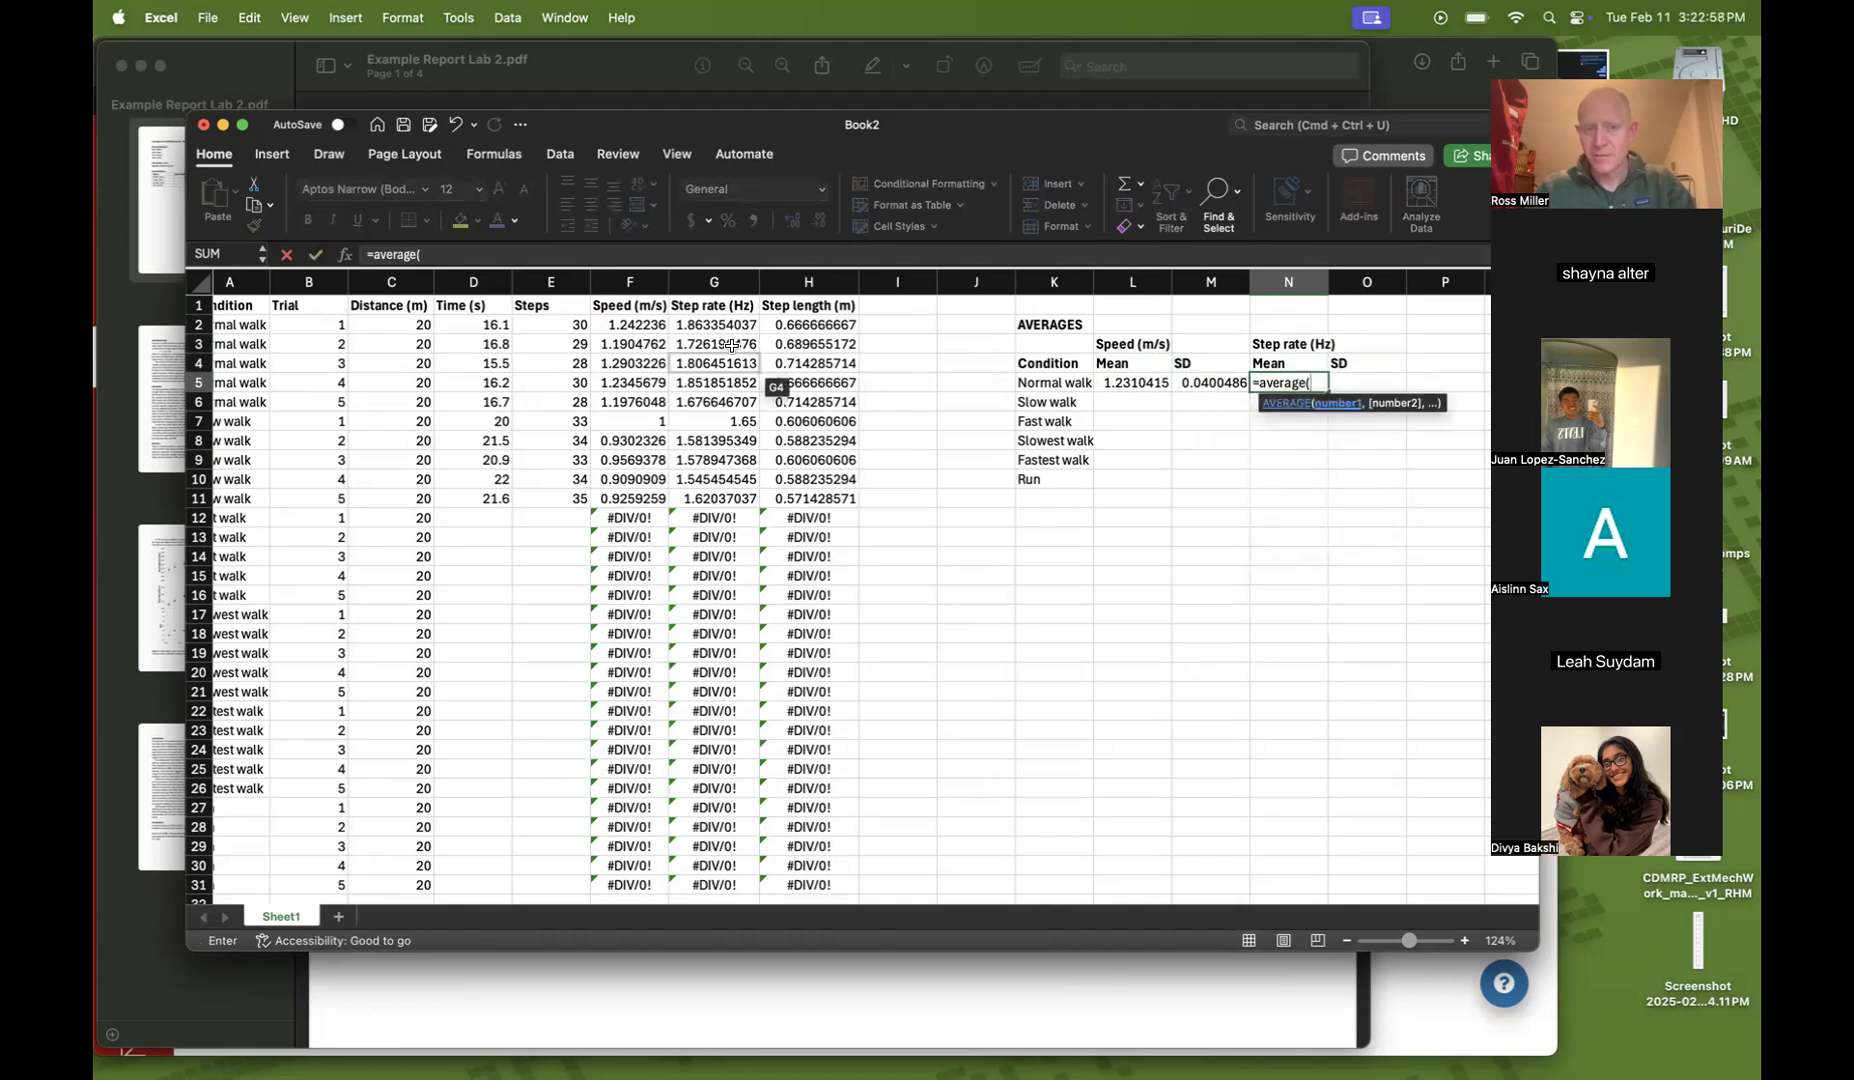
drag(713, 326, 705, 397)
text())
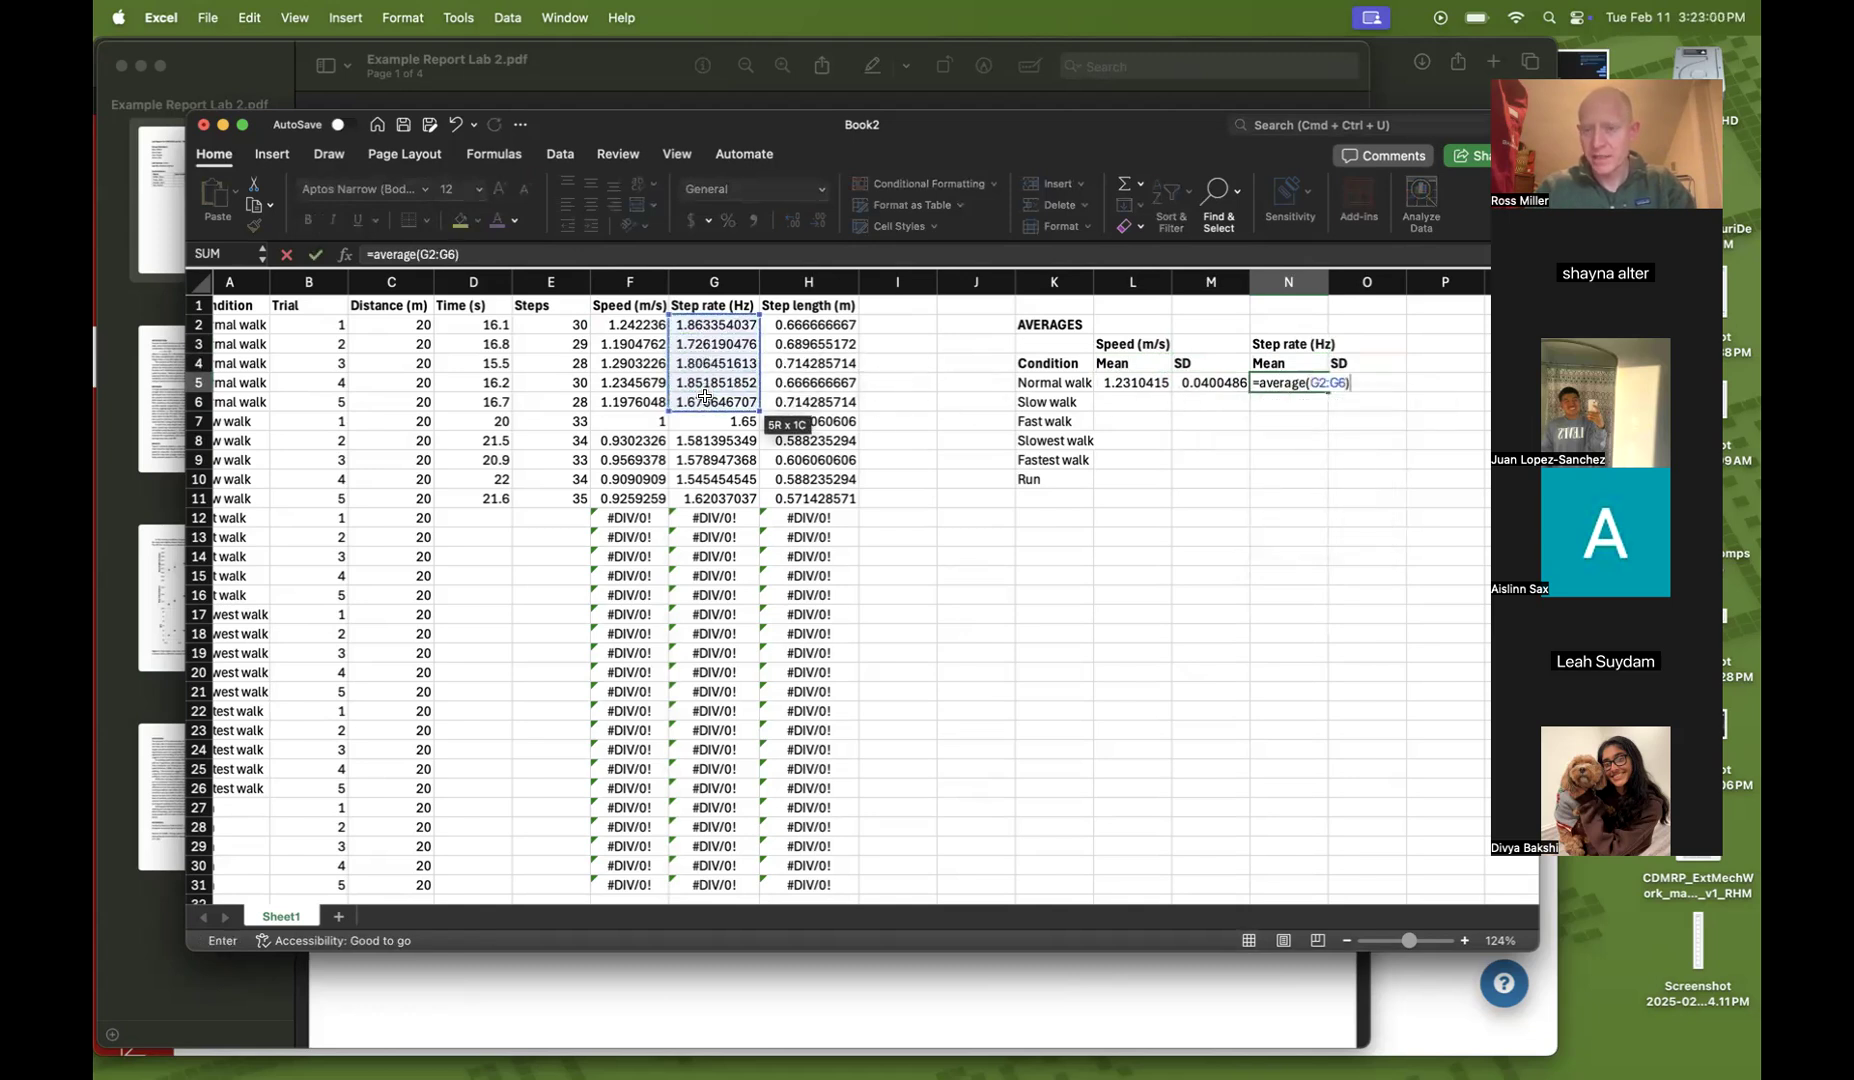
key(Tab)
Compute the Normal walk step rate standard deviation in O5 with =STDEV(G2:G6)
text(=stdev)
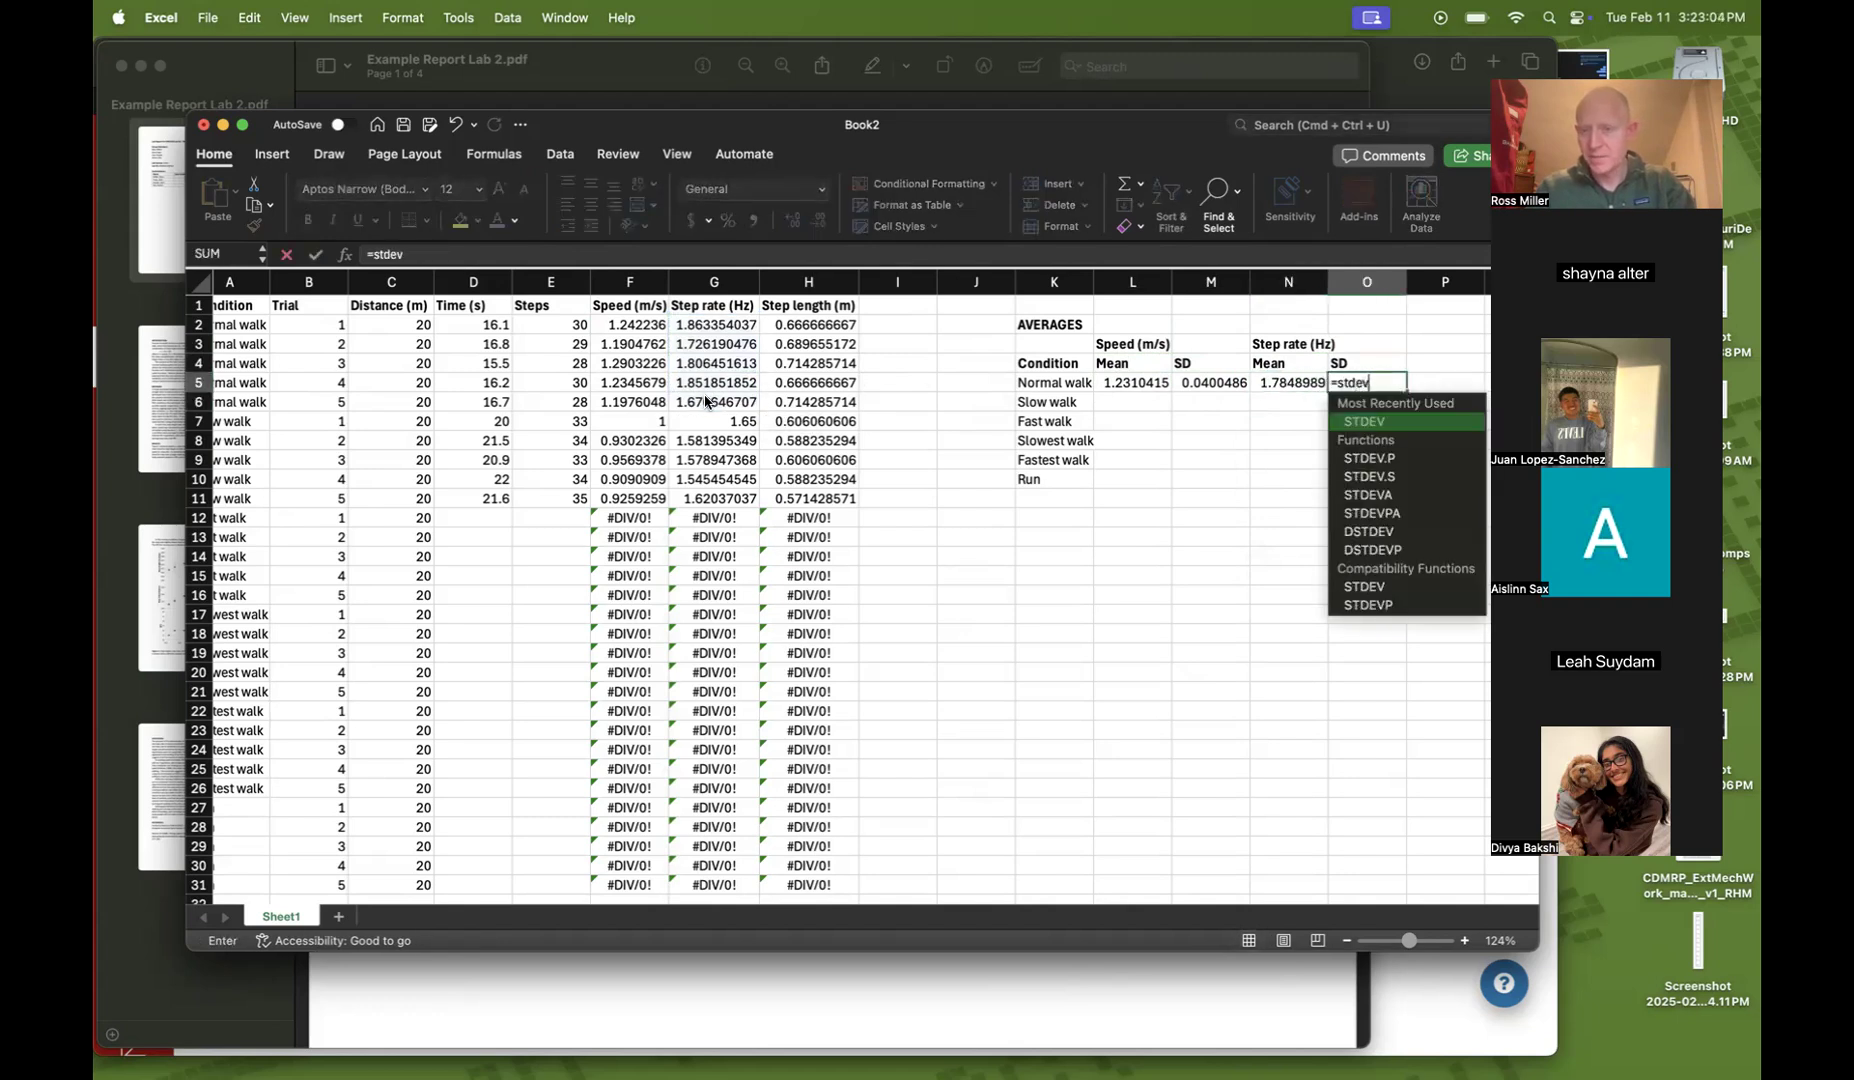
text(()
drag(705, 400, 684, 325)
text())
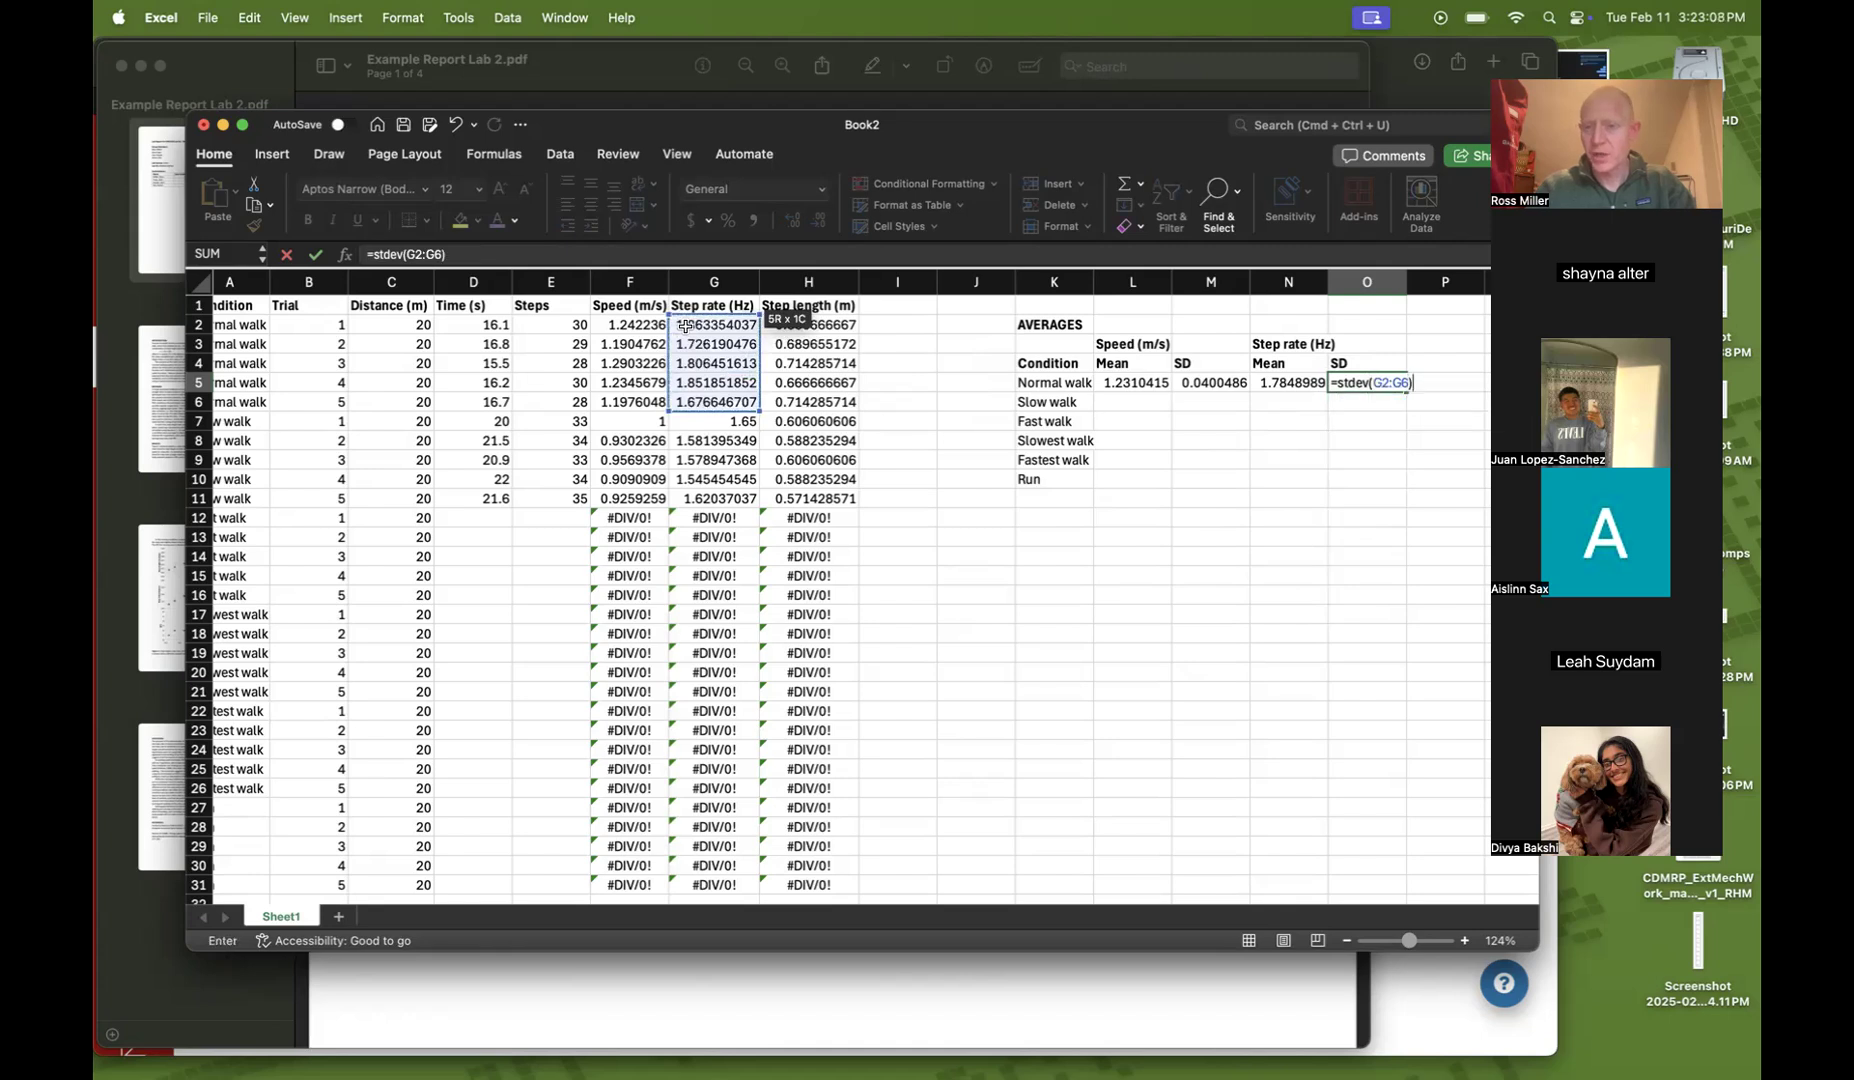
key(Return)
Add a Step length (m) header in P3 of the averages table
scroll(935, 533, right, 2)
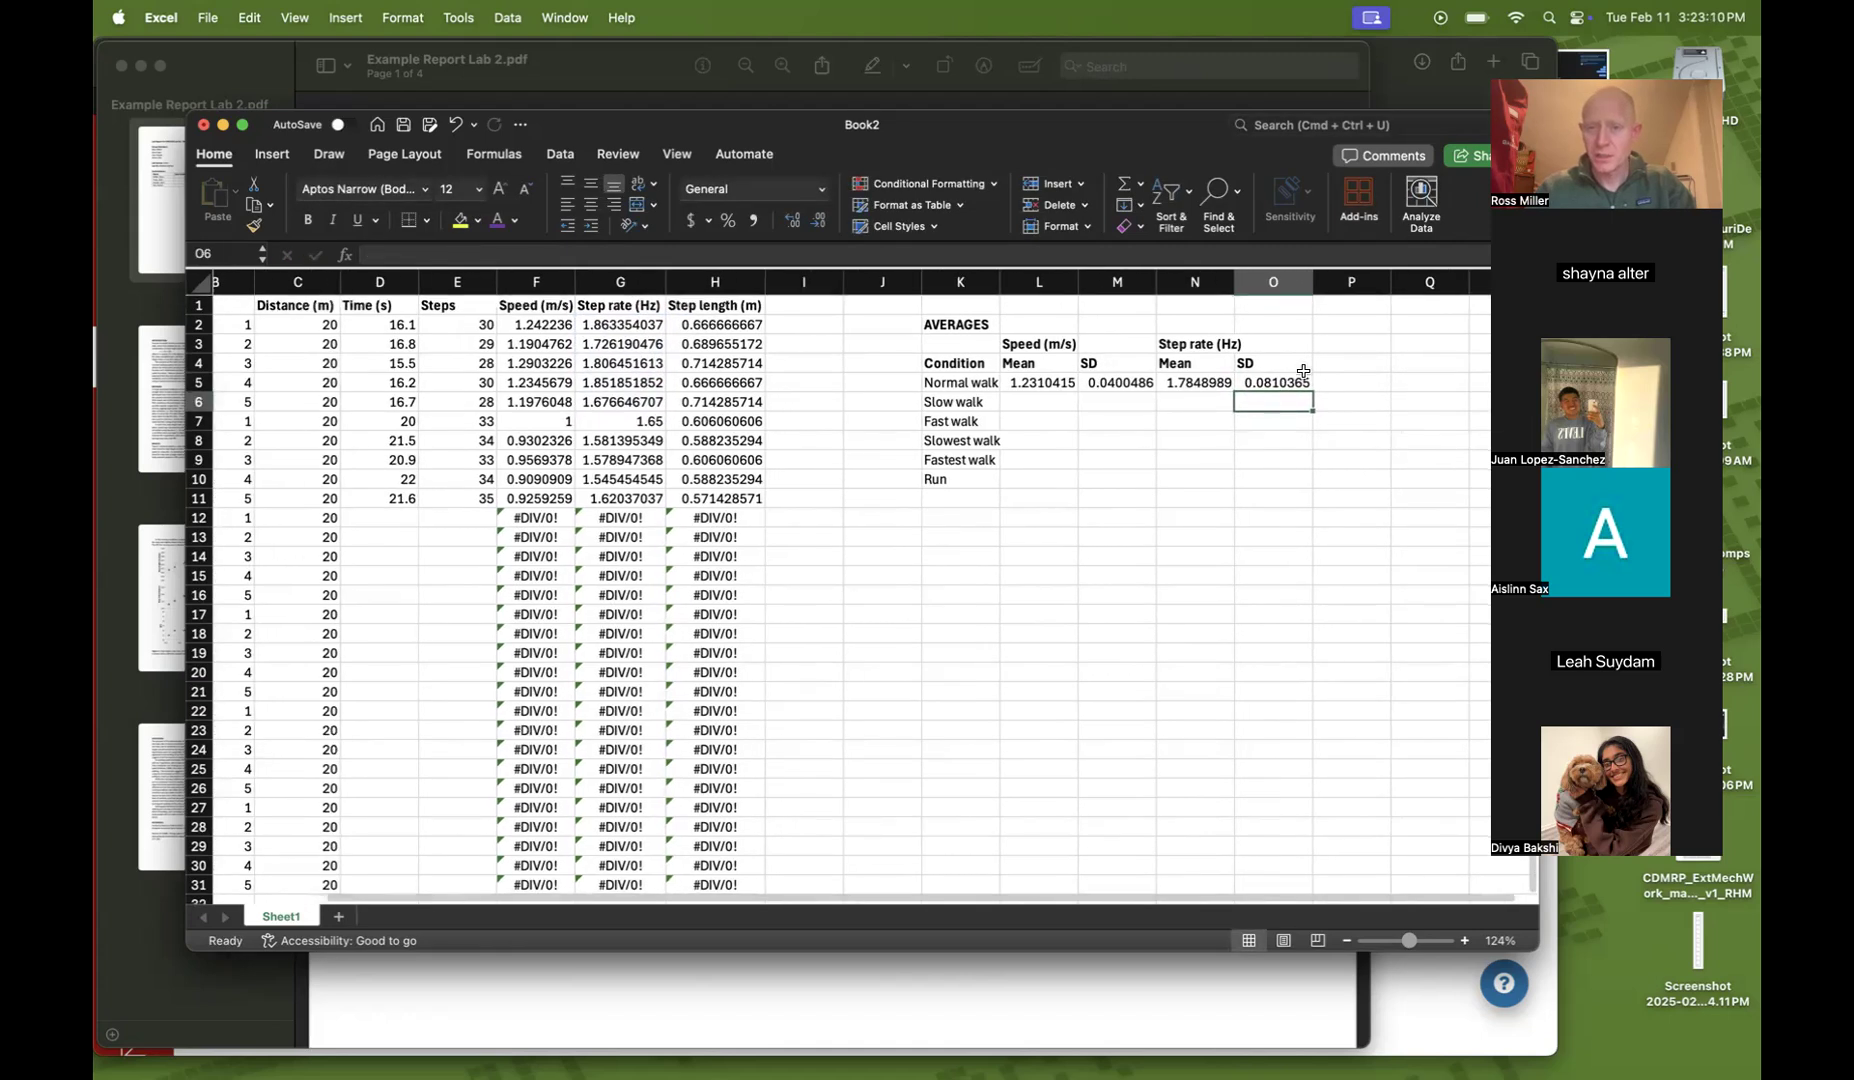
click(1337, 343)
text(Step length (m)
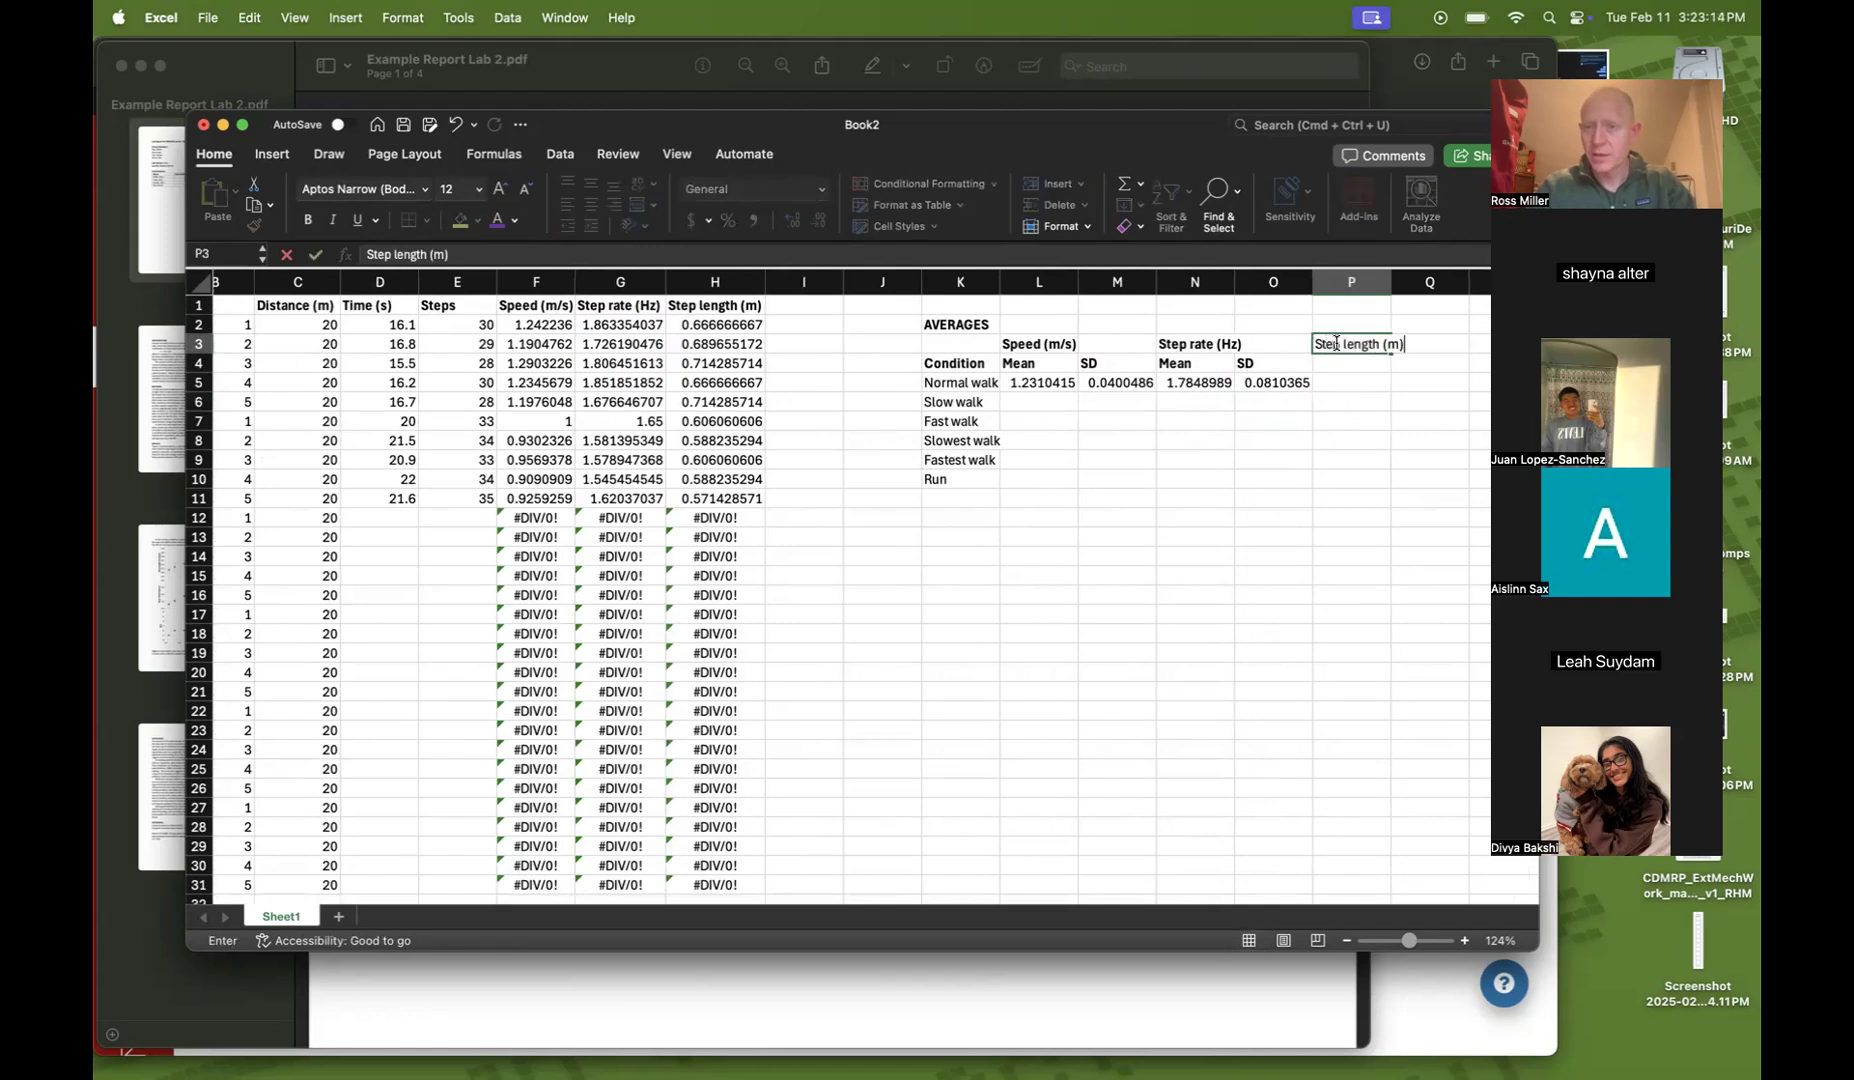
text())
key(Return)
Copy the Mean and SD headers into P4:Q4 under Step length
key(Left)
key(shift+Left)
key(super+c)
key(Right)
key(super+v)
key(Down)
Compute the Normal walk mean step length in P5 with =AVERAGE(H2:H6)
text(=average()
drag(735, 334, 719, 399)
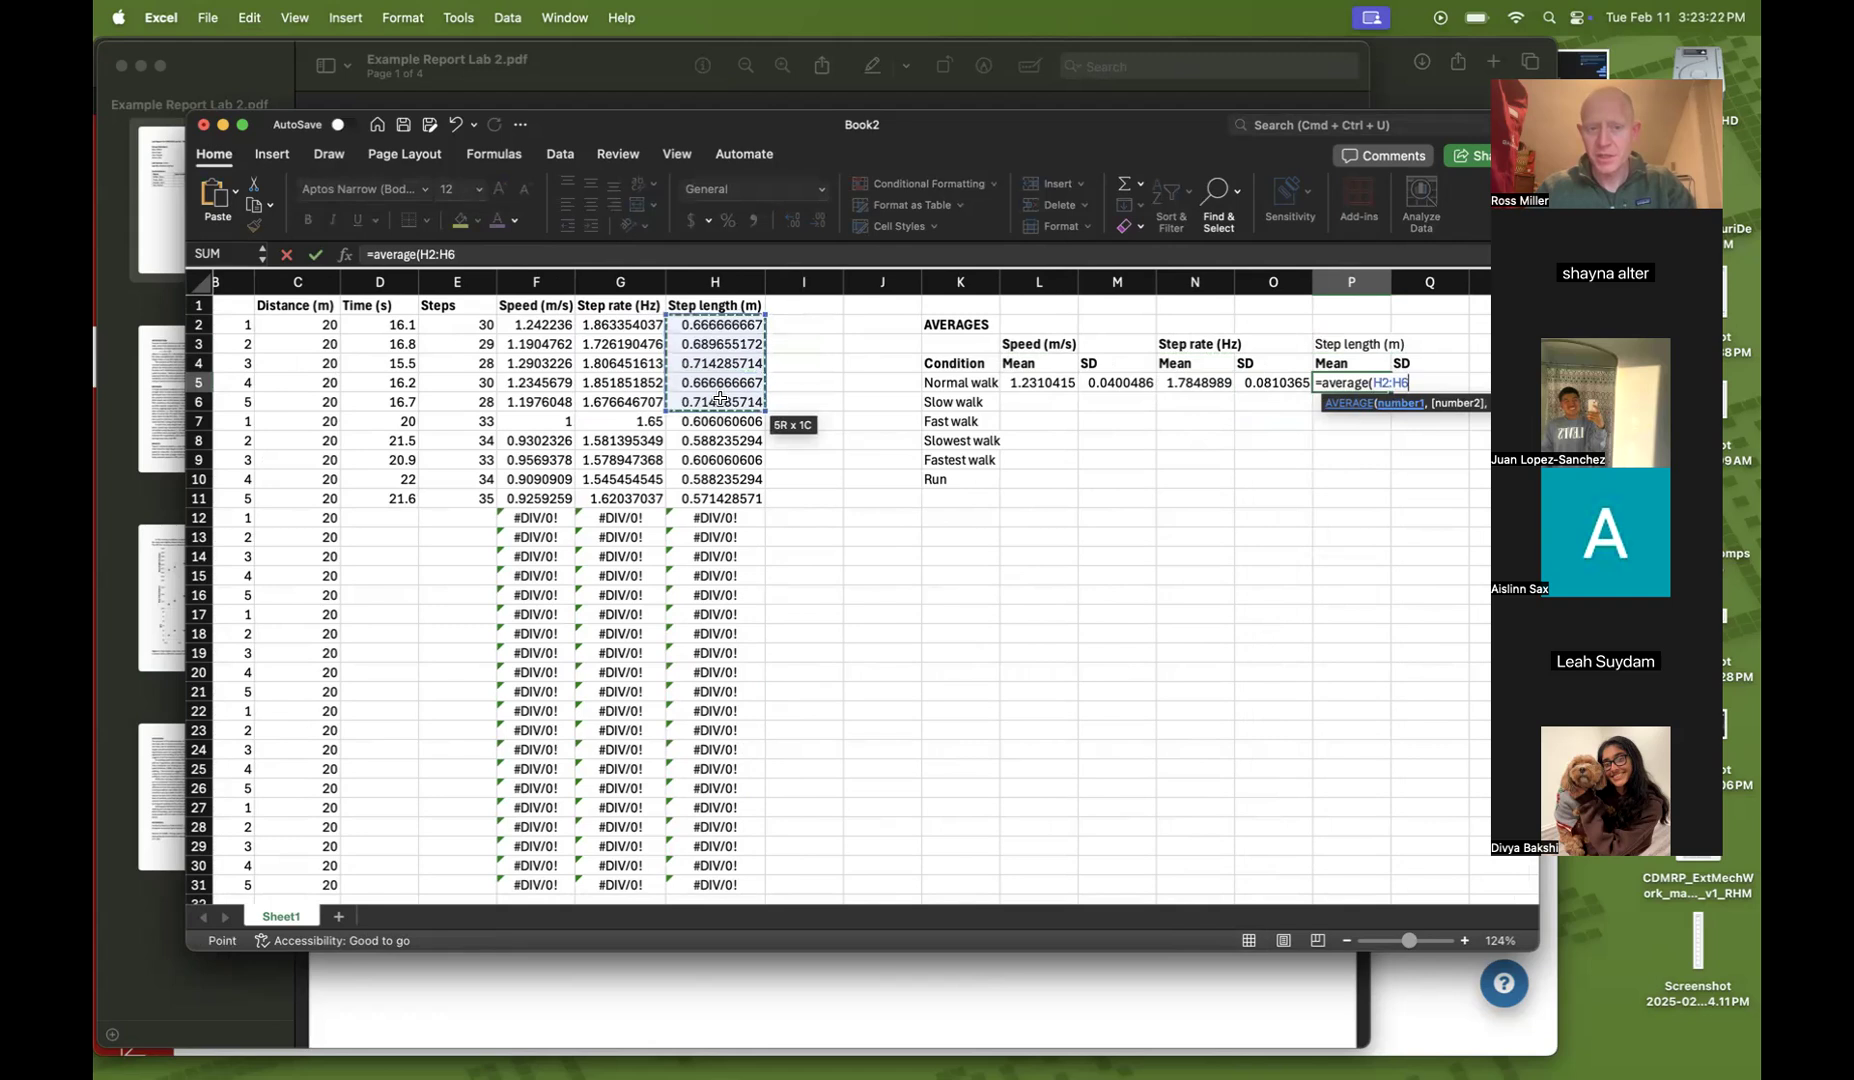
key(Tab)
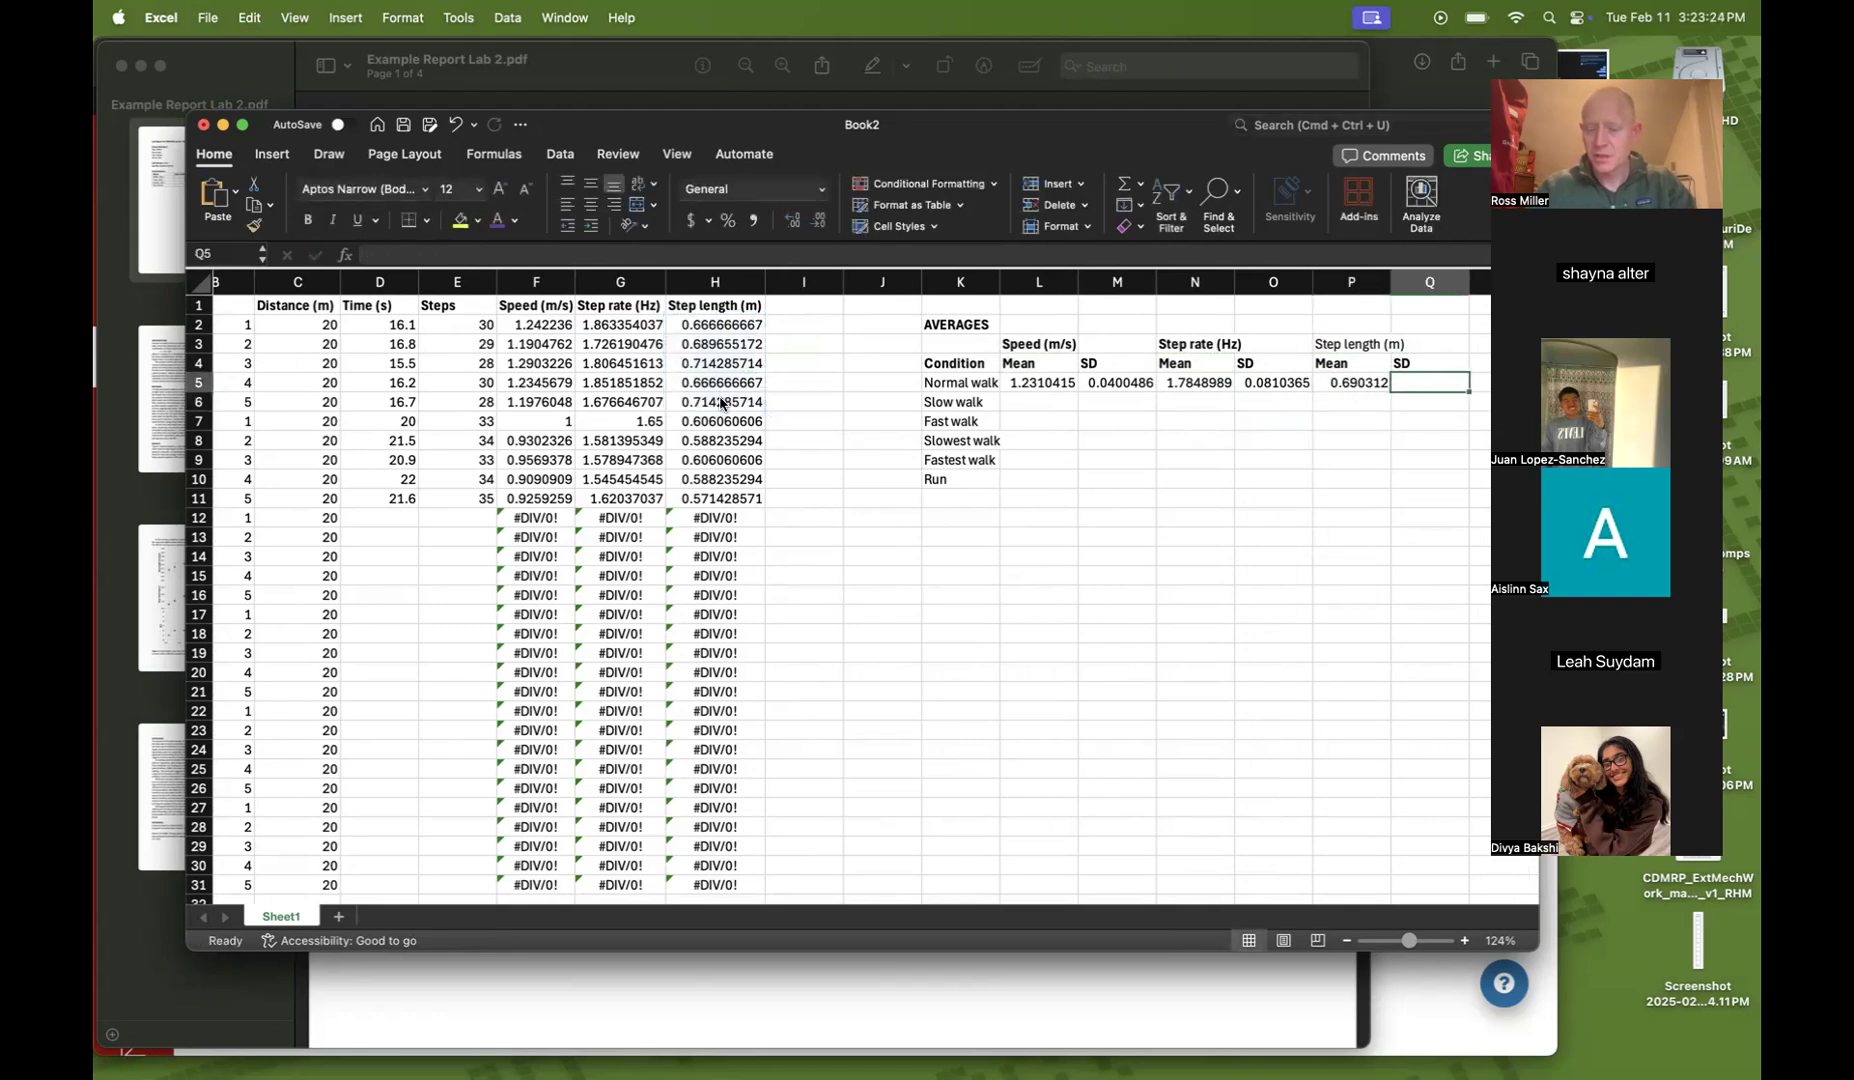
Compute the Normal walk step length standard deviation in Q5 with =STDEV(H2:H6)
text(=stdev()
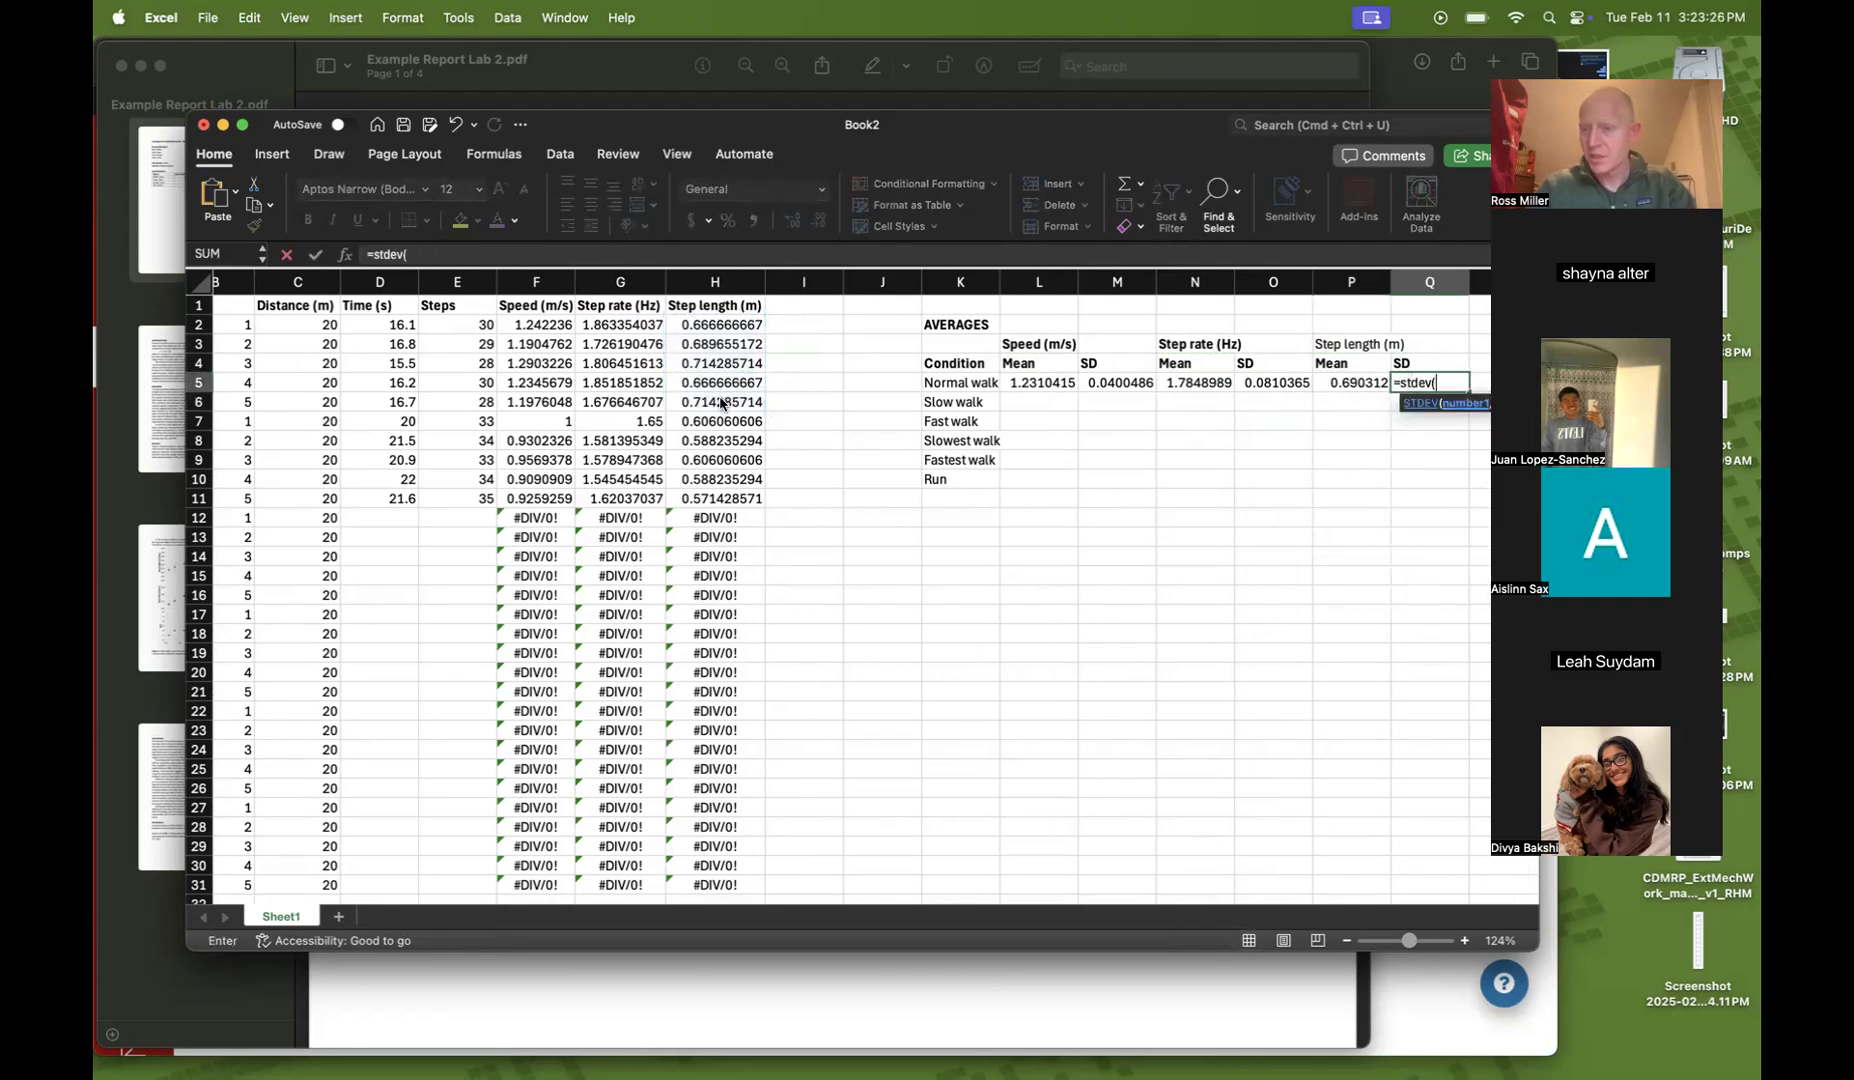
drag(700, 326, 685, 400)
text())
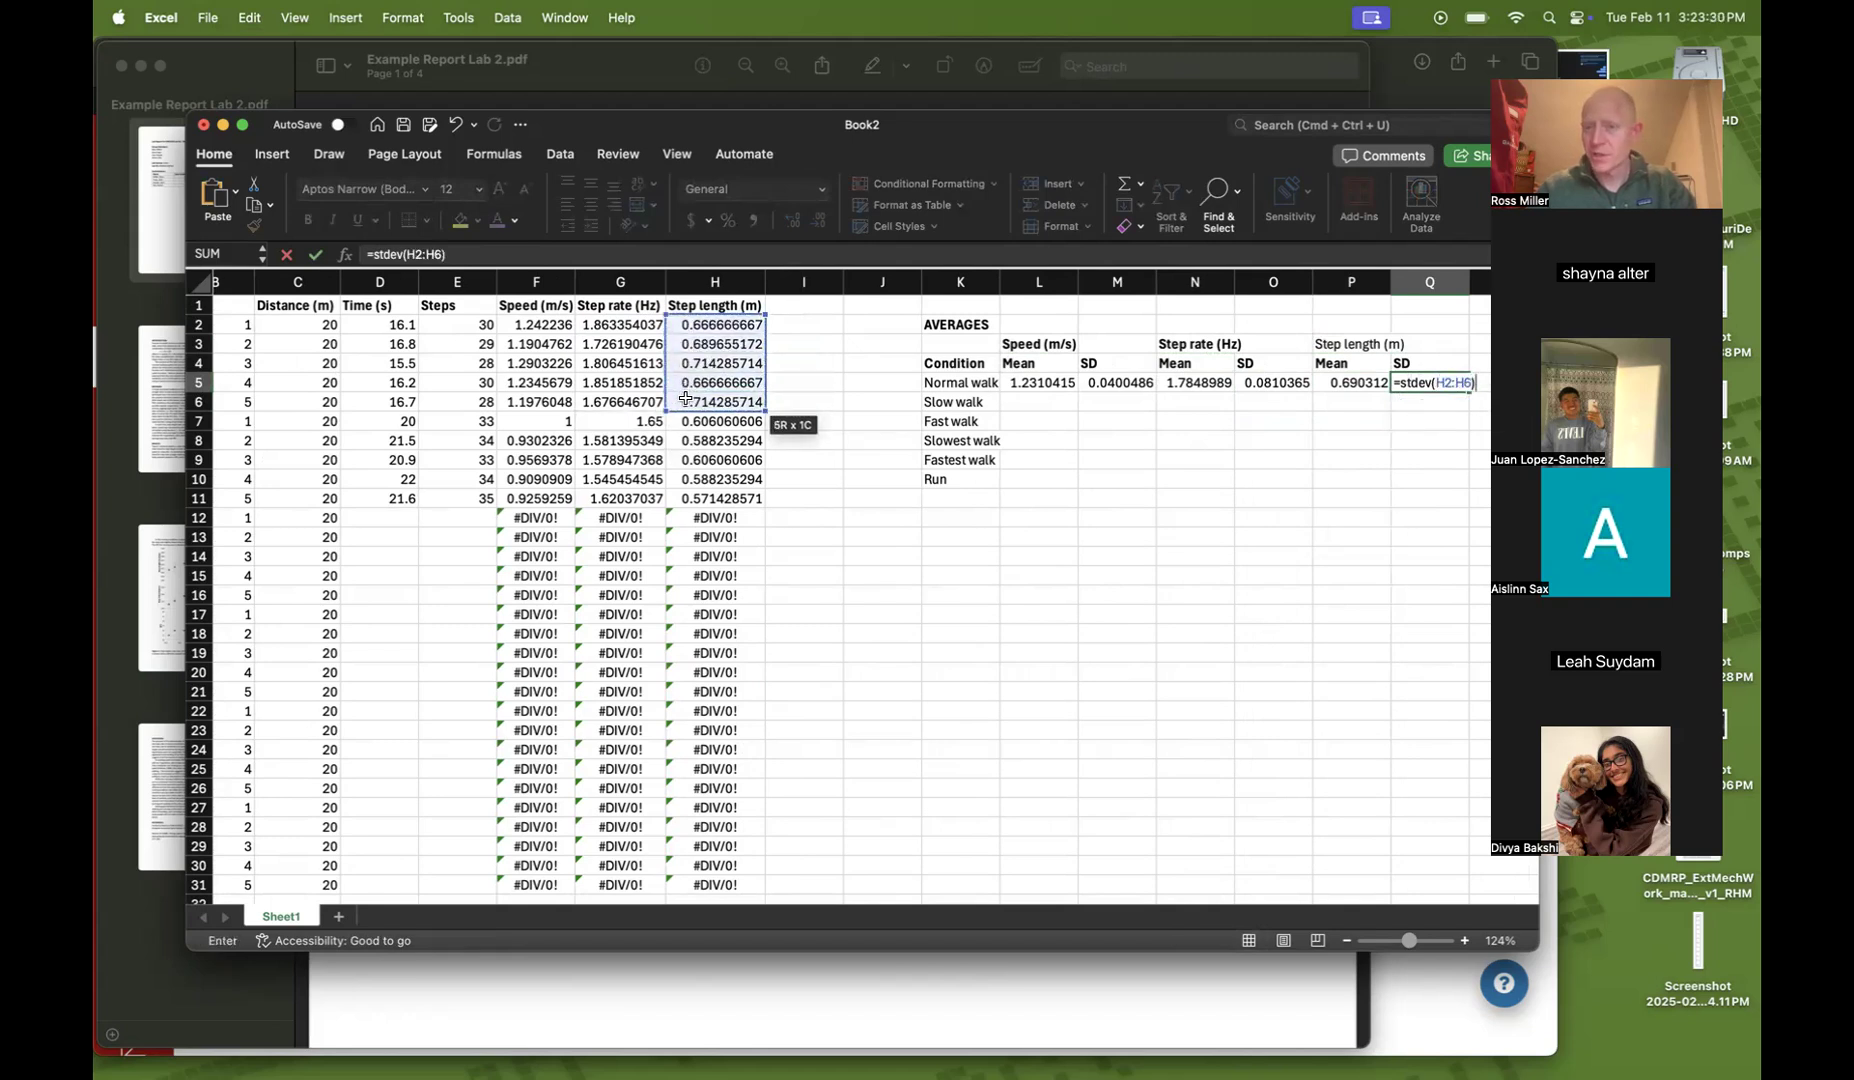
key(Return)
Make the Step length (m) header in P3 bold
key(Up)
key(Left)
key(Up)
key(Up)
key(super+b)
Add an RPE column header in R4 beside the step length columns
scroll(1013, 476, right, 3)
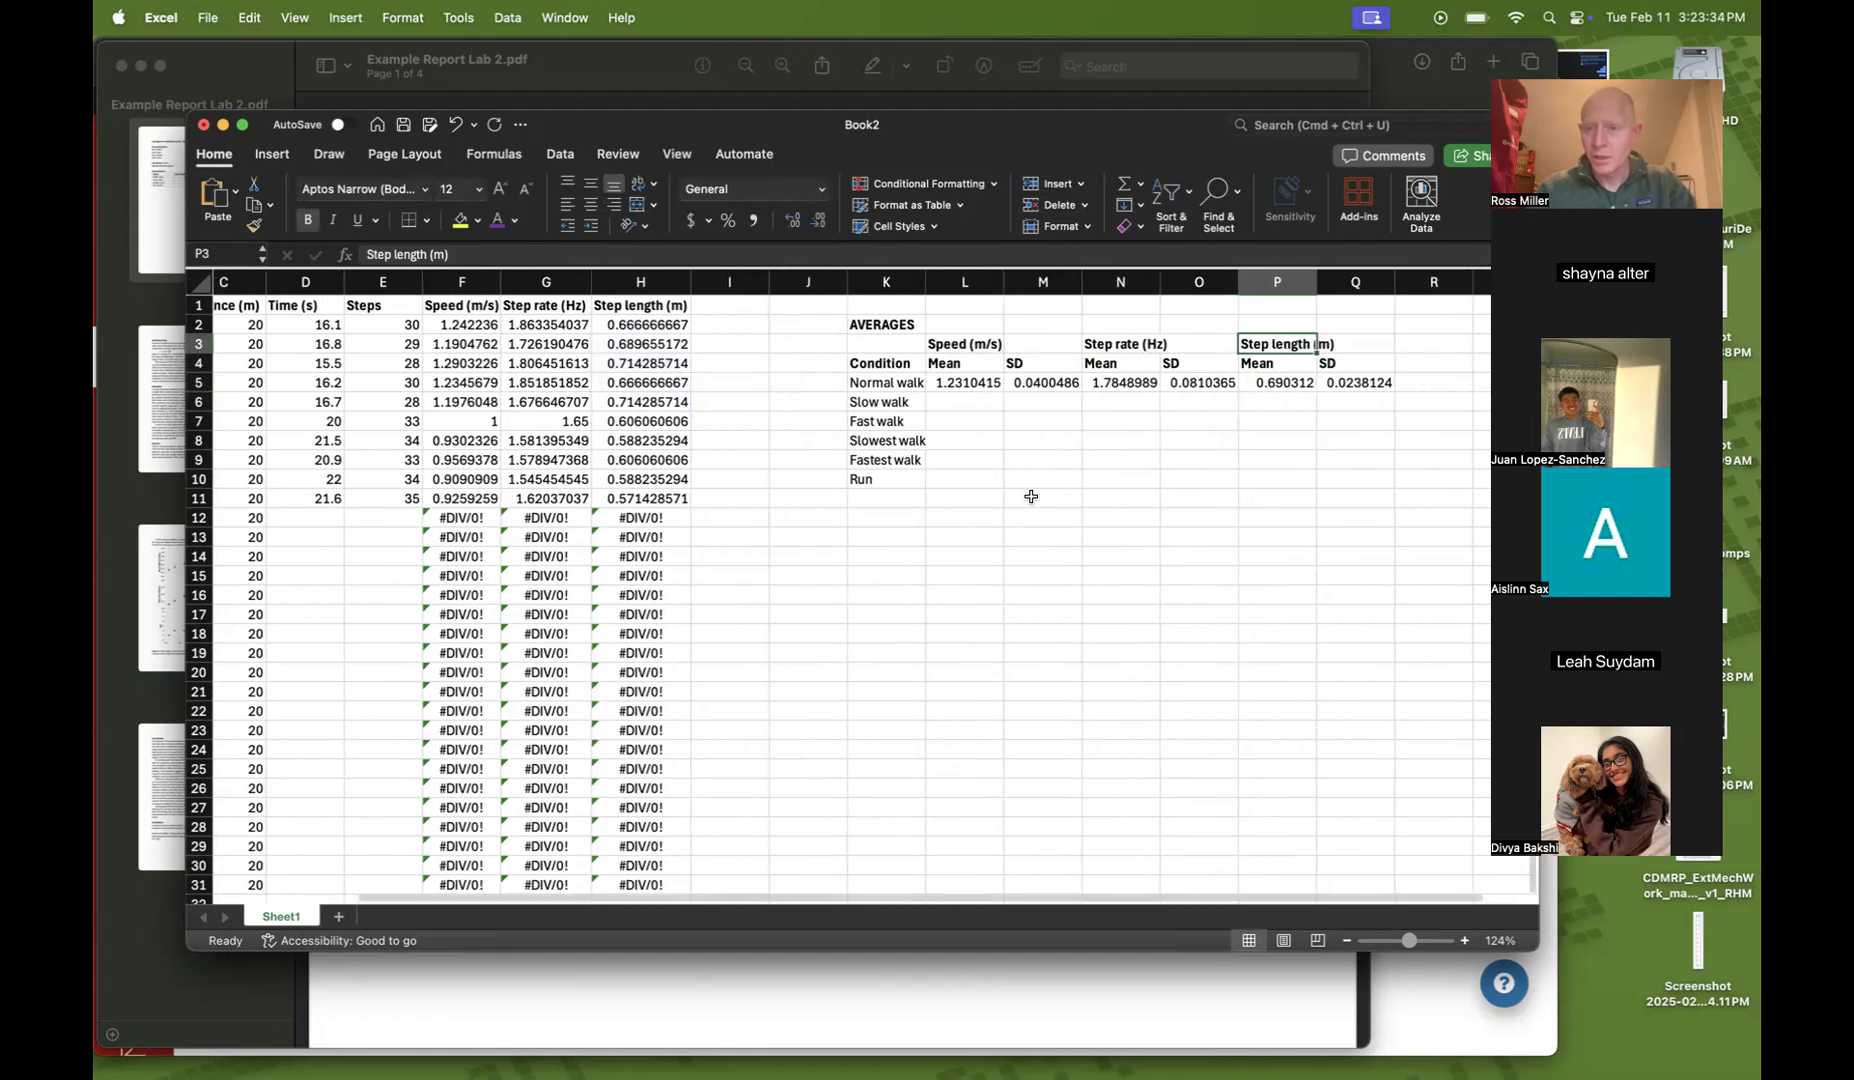
key(Right)
key(Right)
key(Down)
text(R)
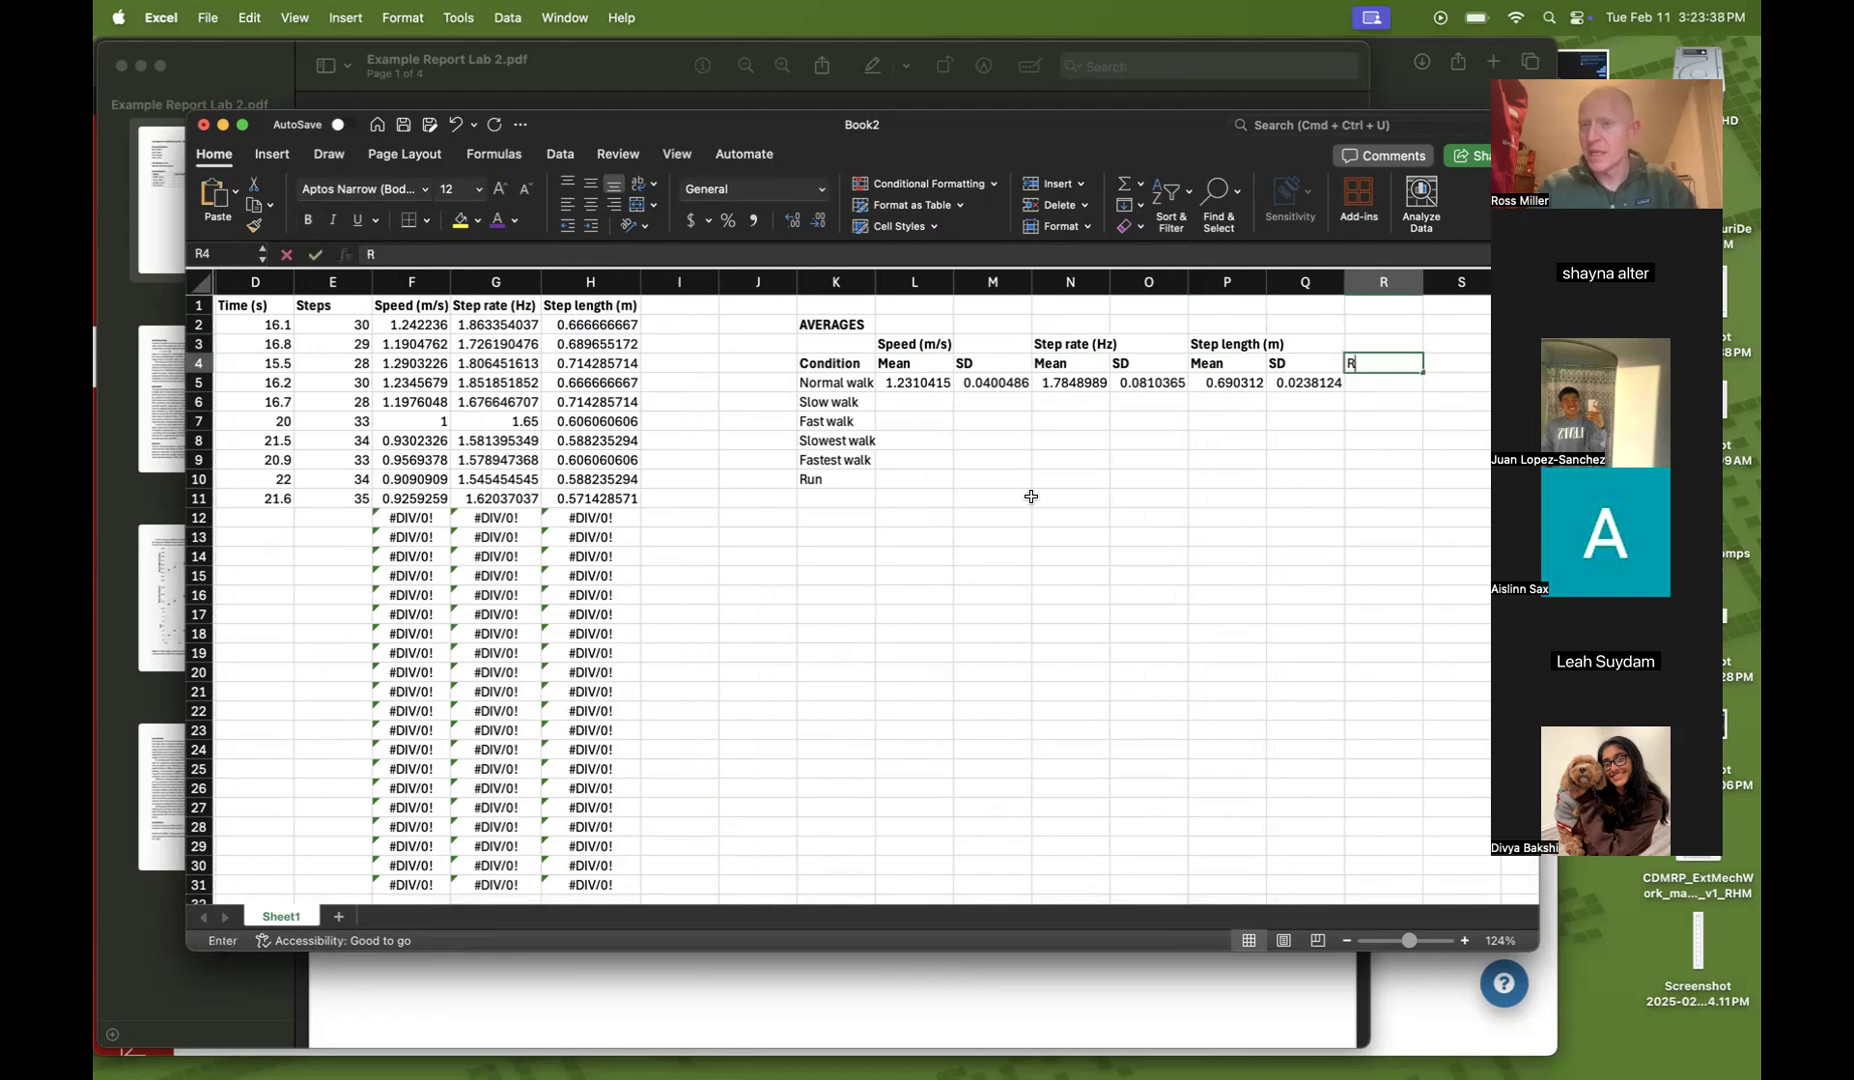
text(PE)
key(Return)
Enter RPE values 3 for Normal walk in R5 and 2 for Slow walk in R6
key(Down)
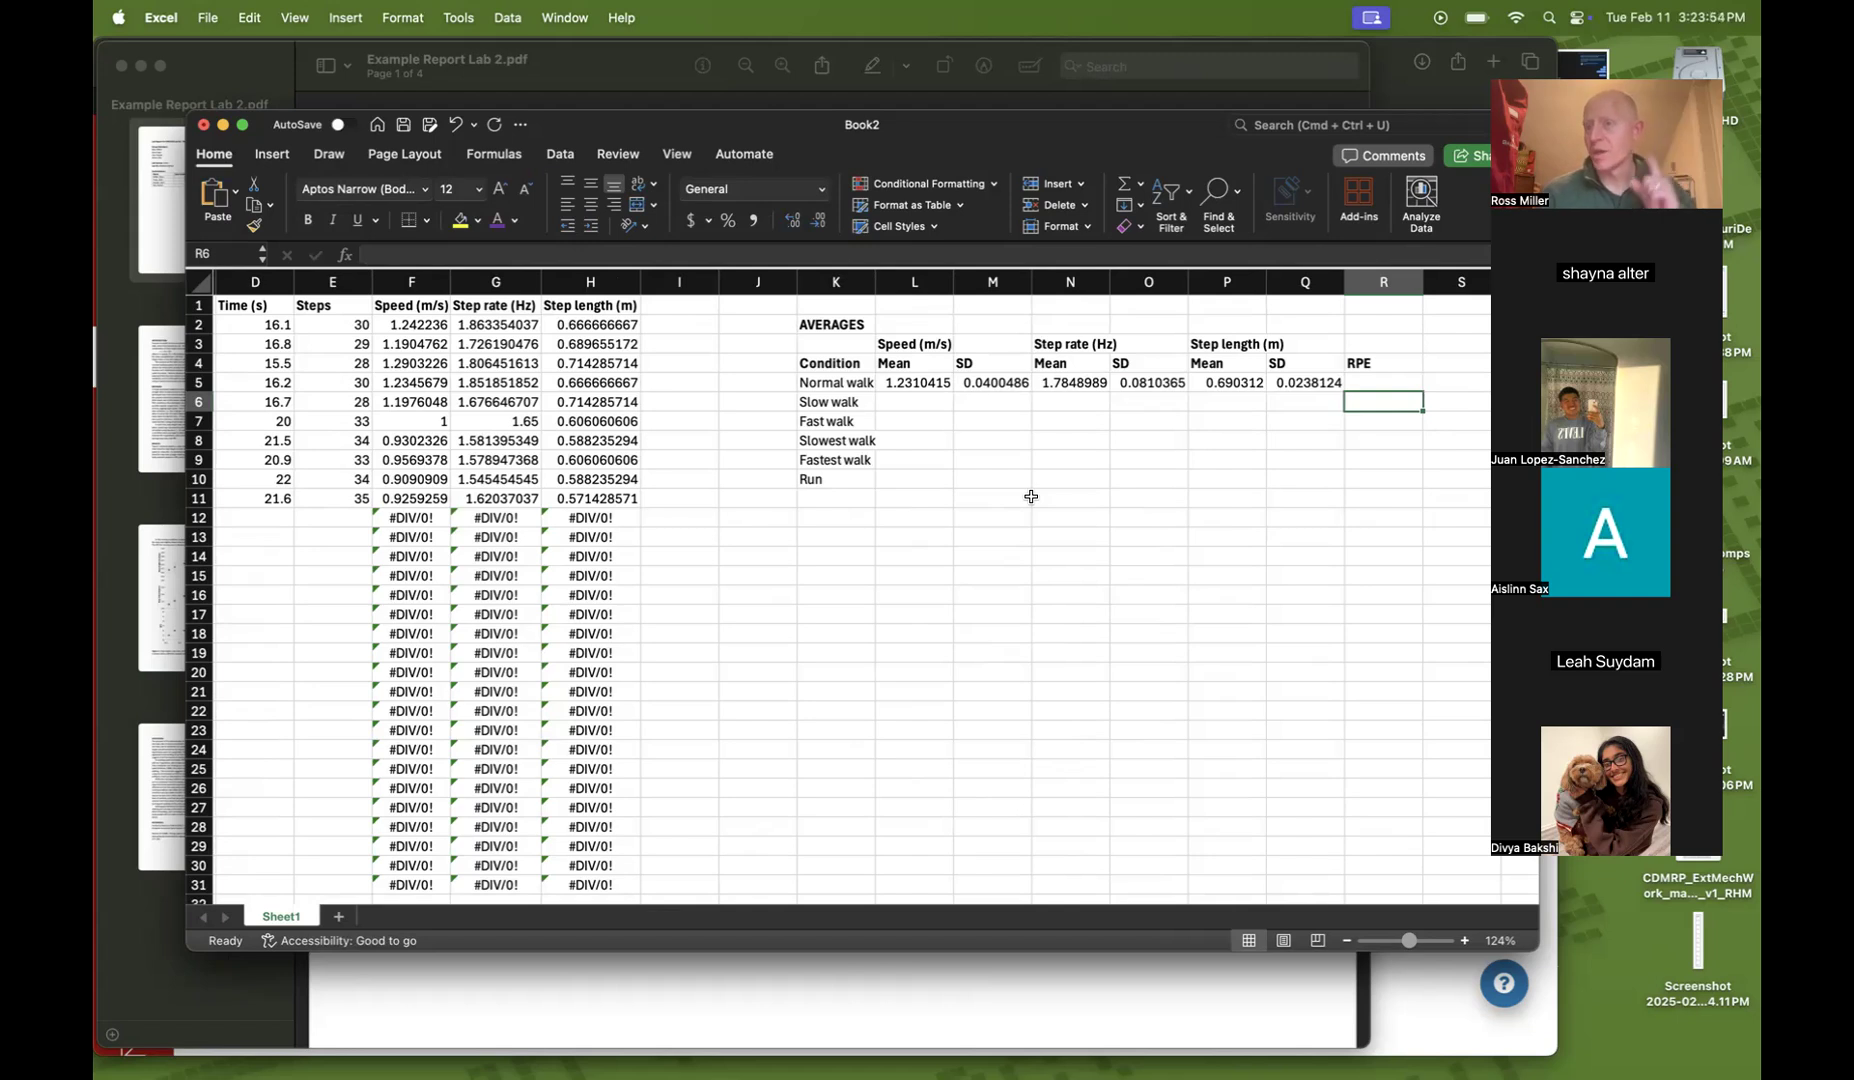
key(Up)
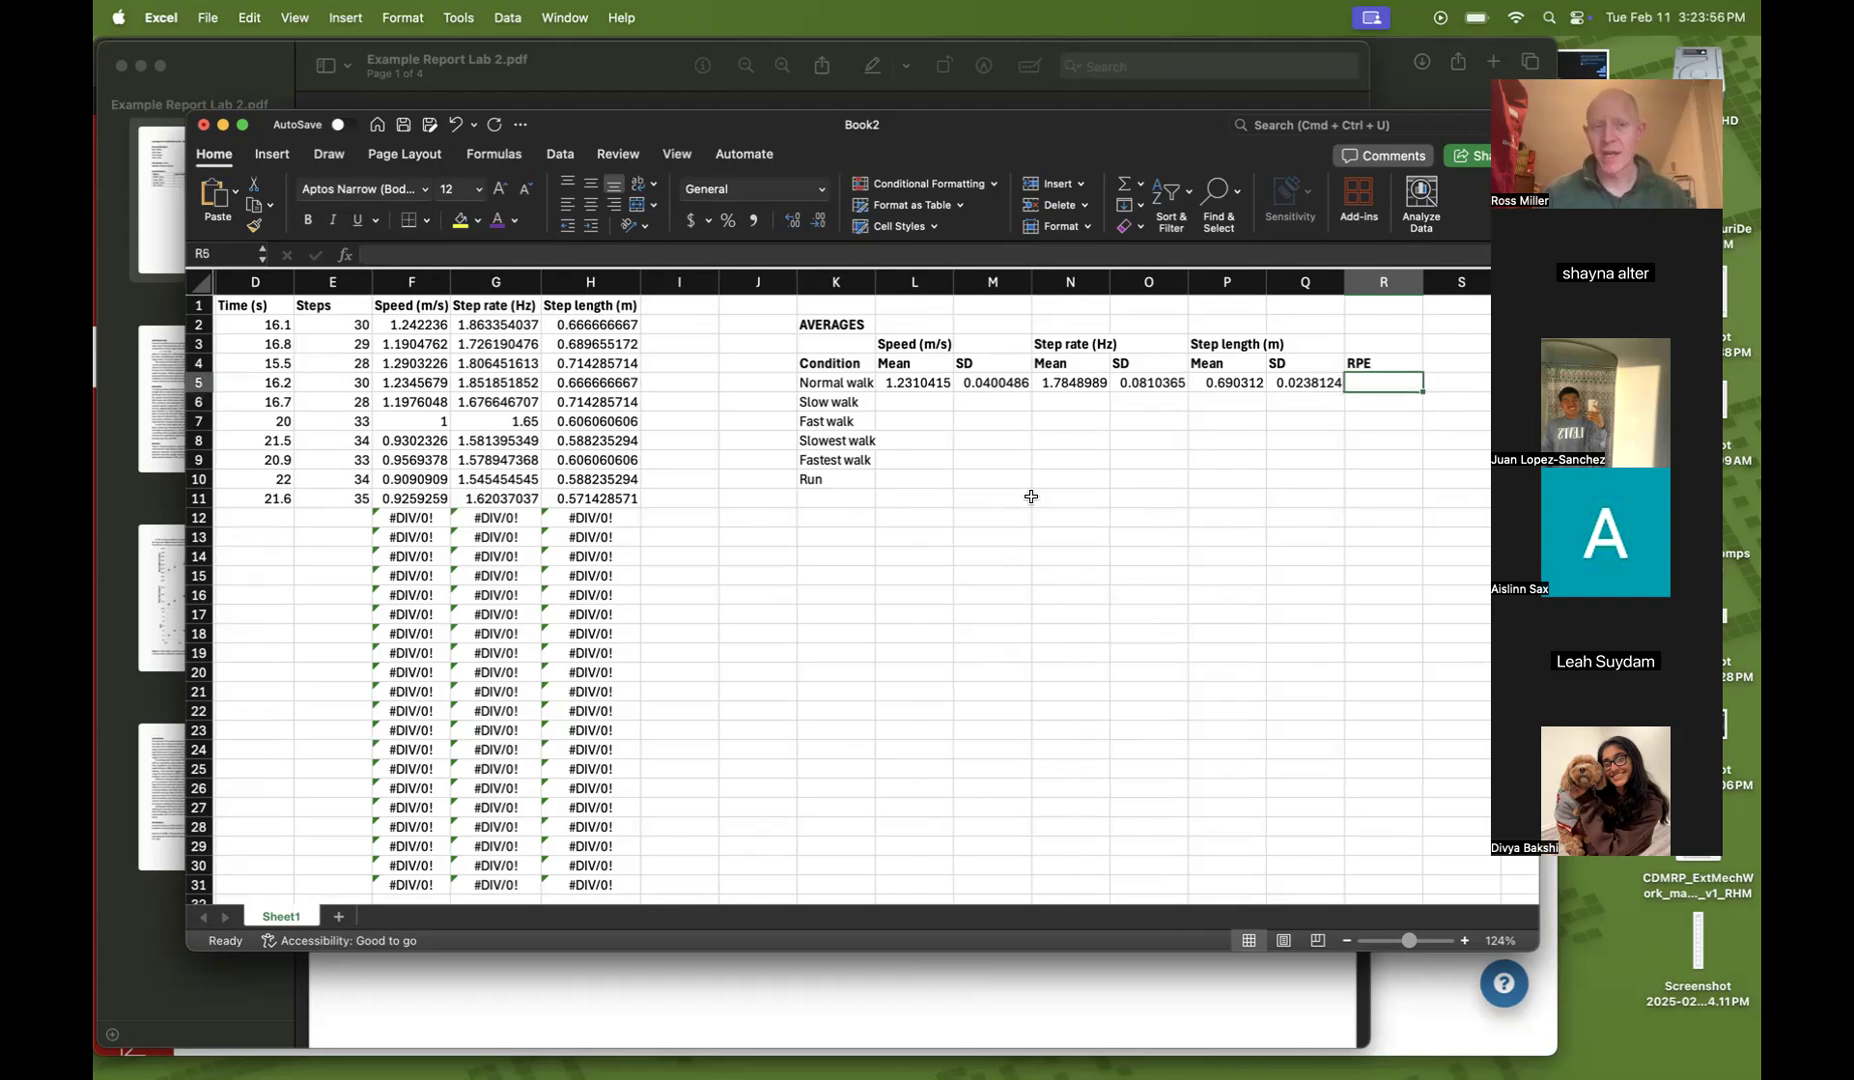
scroll(285, 483, left, 5)
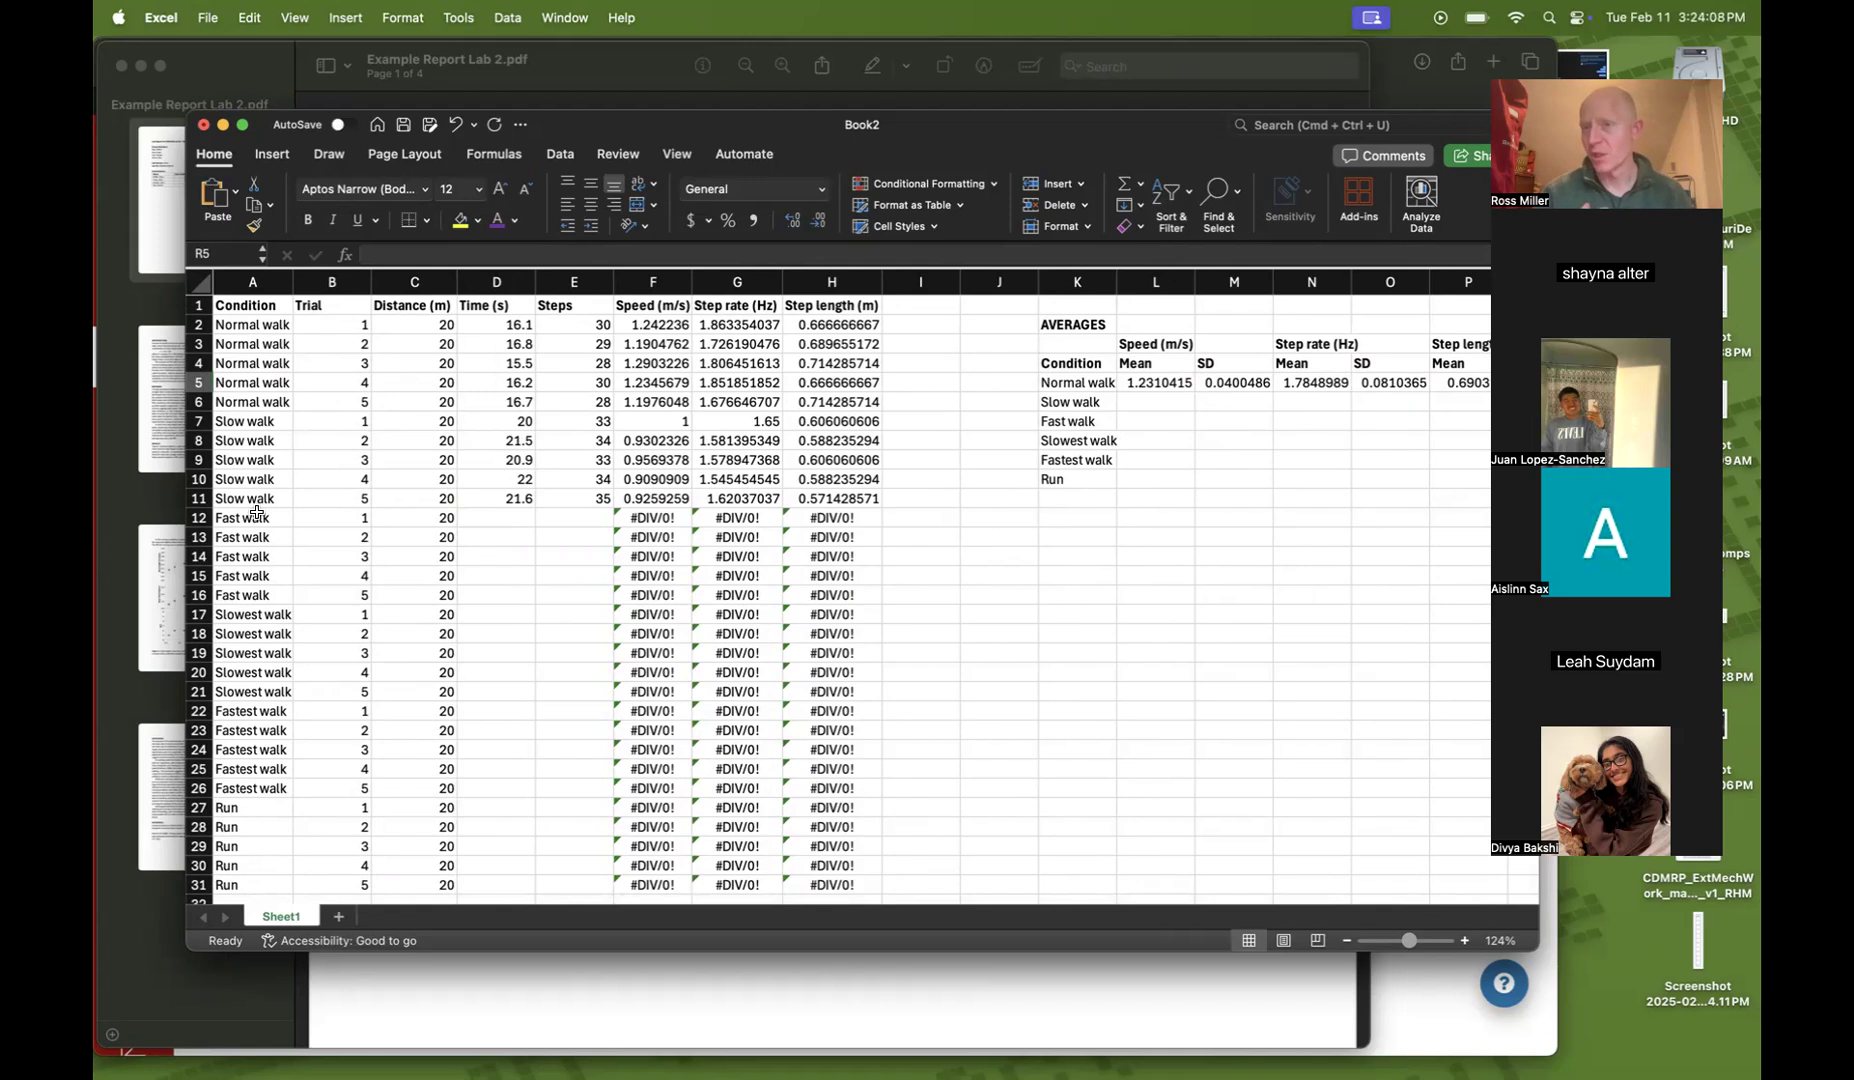
scroll(257, 512, right, 5)
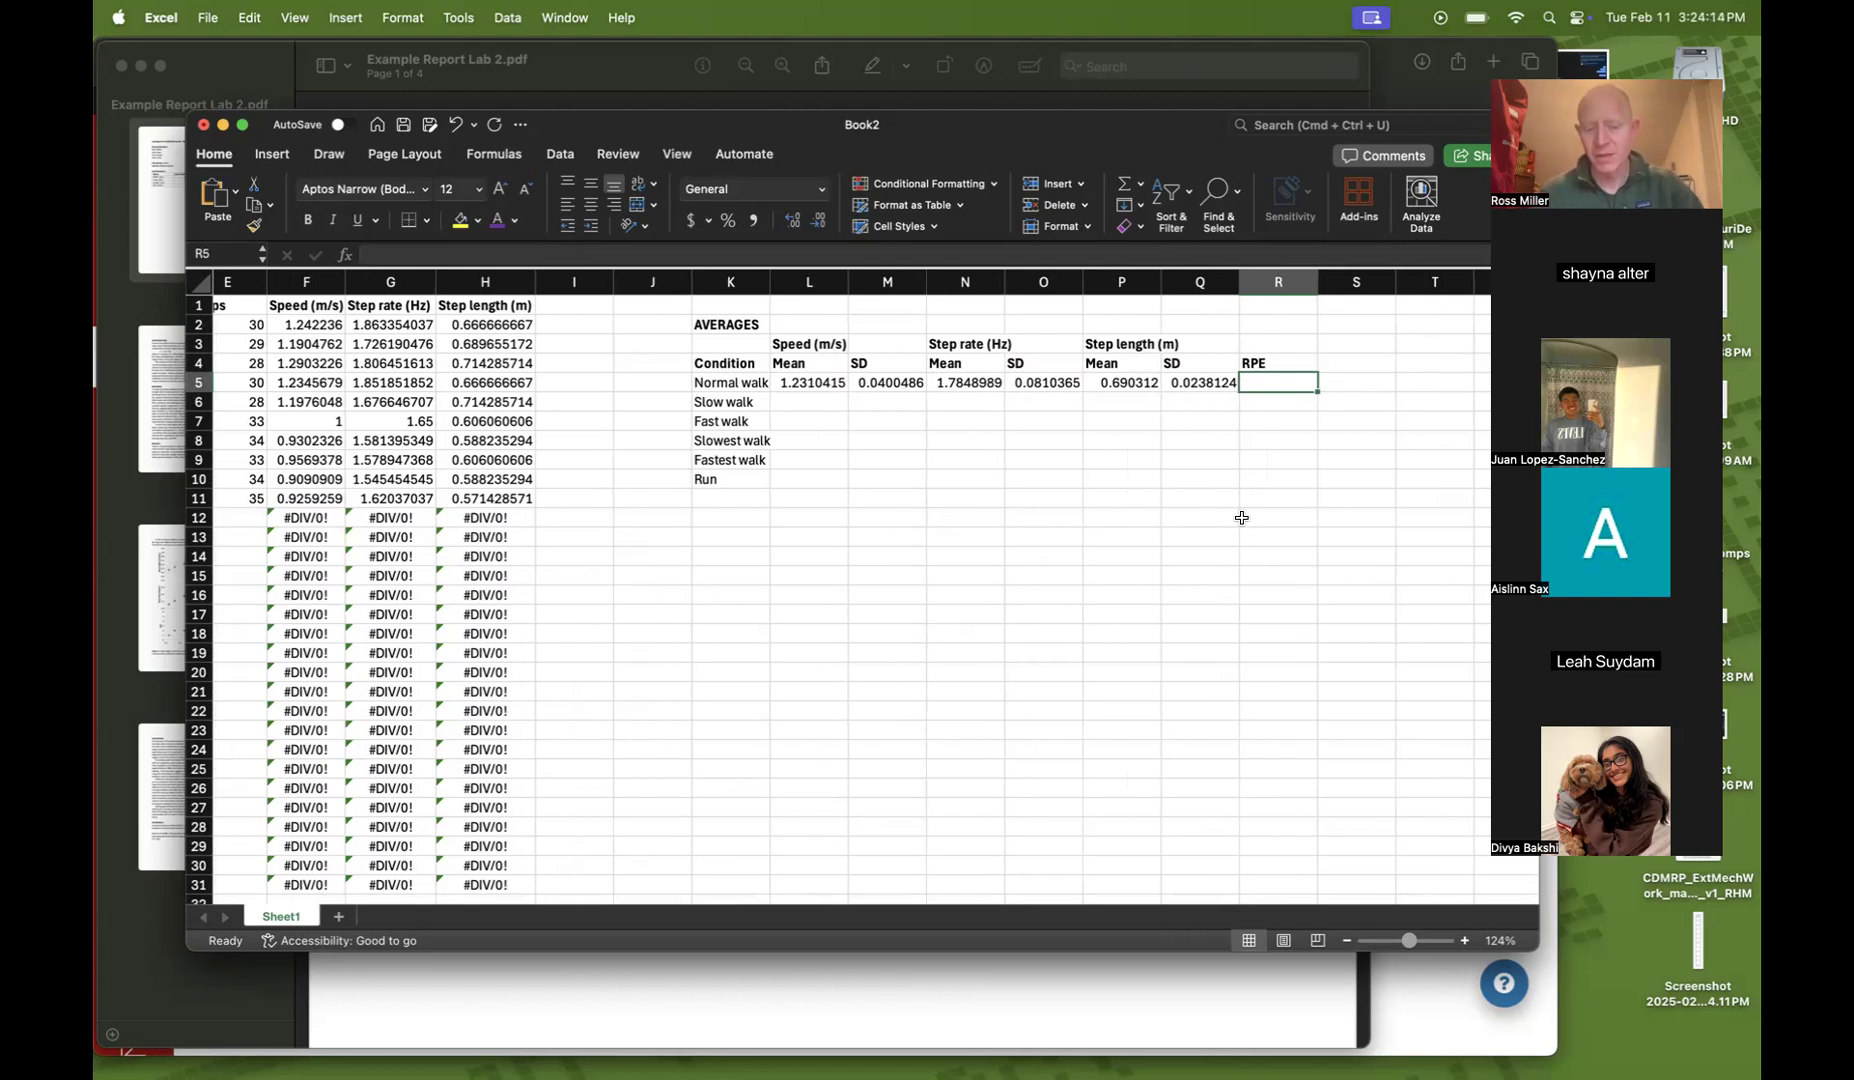
text(3)
key(Return)
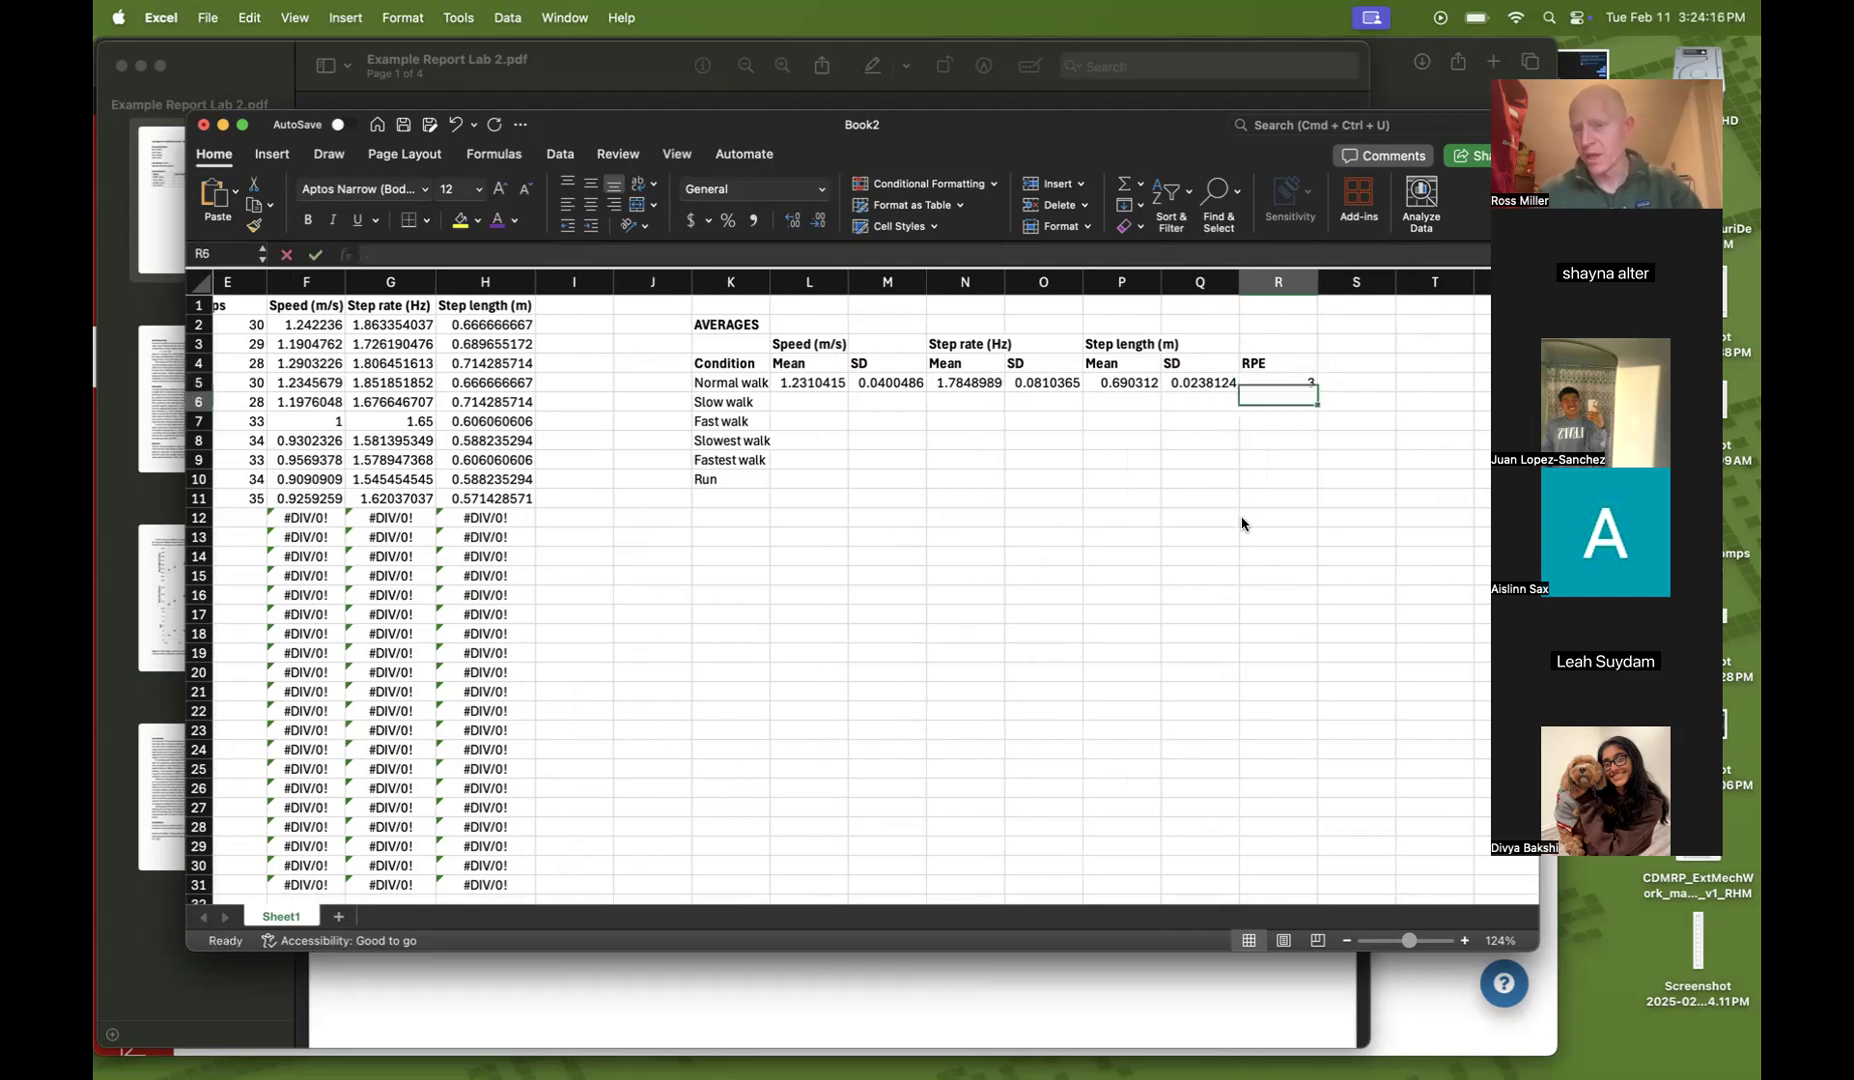
text(2)
key(Return)
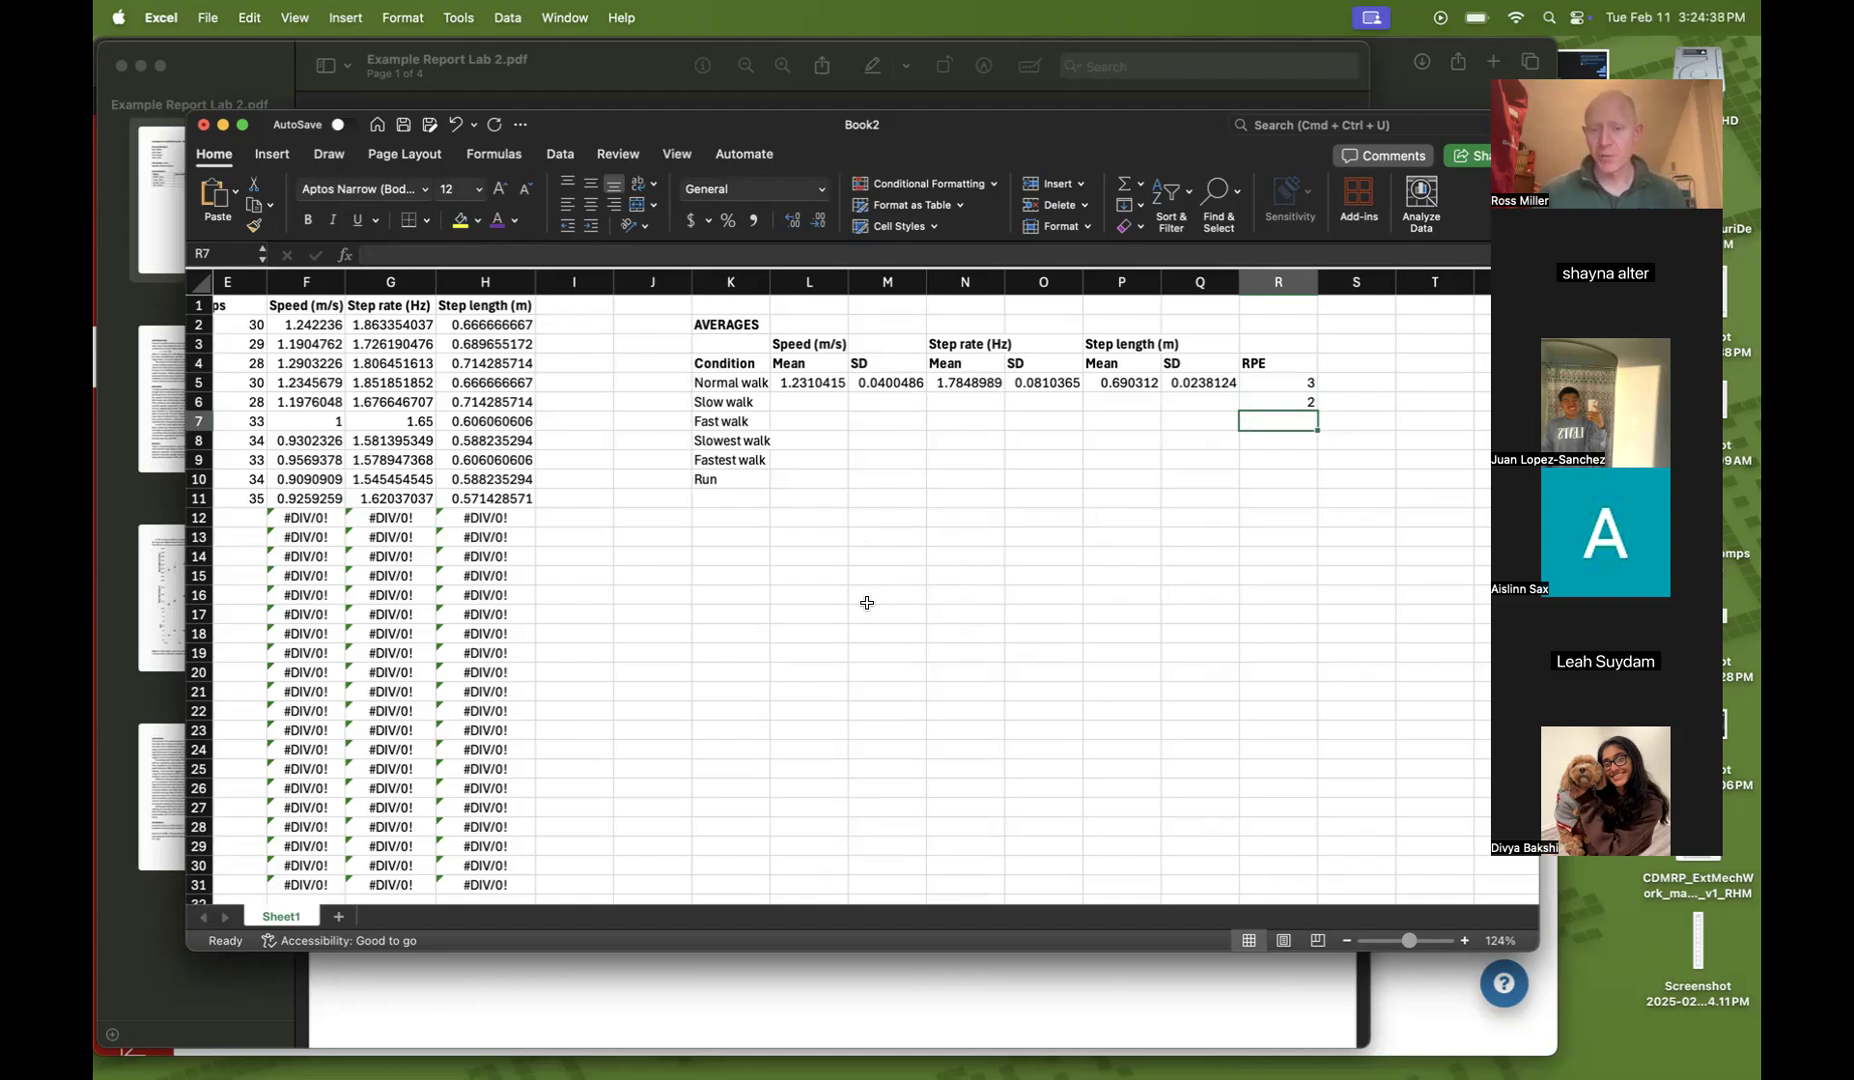
Switch to the example lab report PDF and examine its step length, step rate and RPE figure
click(1083, 978)
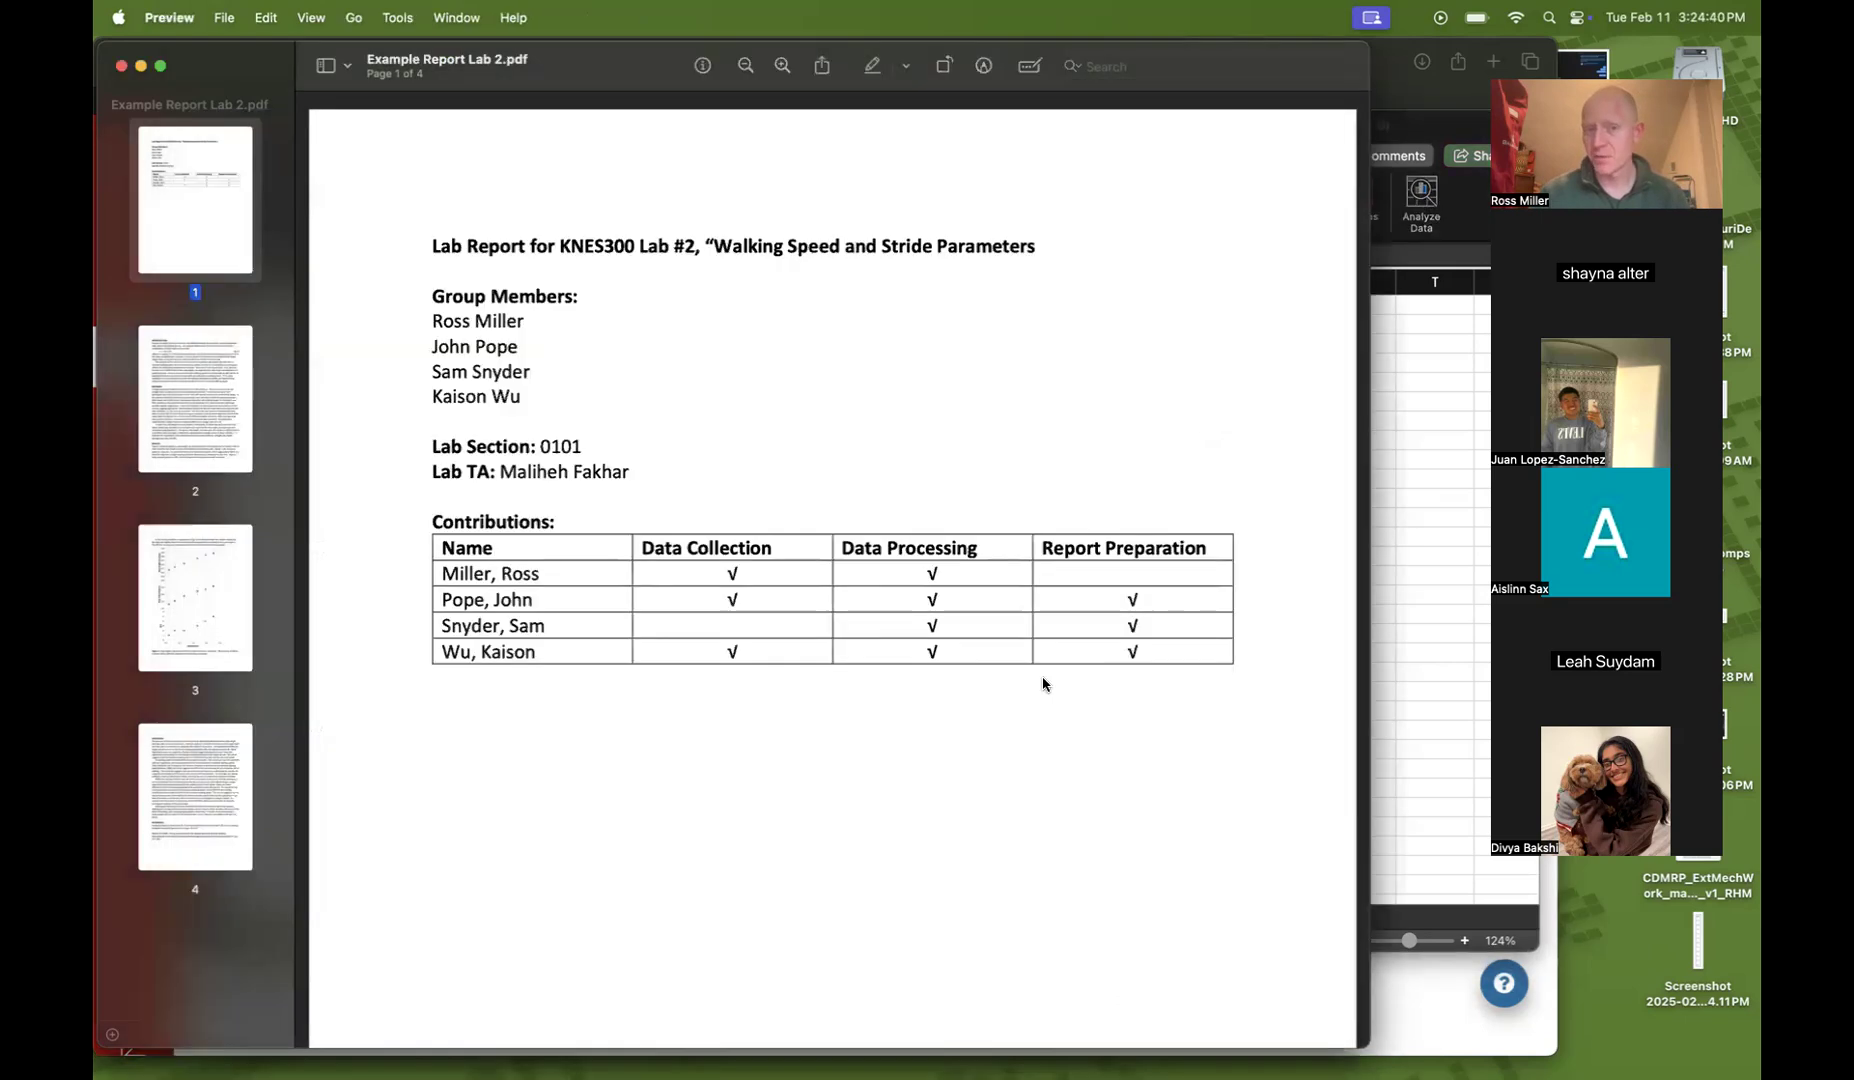
scroll(1042, 683, down, 10)
scroll(1041, 660, down, 15)
scroll(1041, 660, up, 3)
scroll(1041, 660, down, 6)
scroll(1041, 660, up, 1)
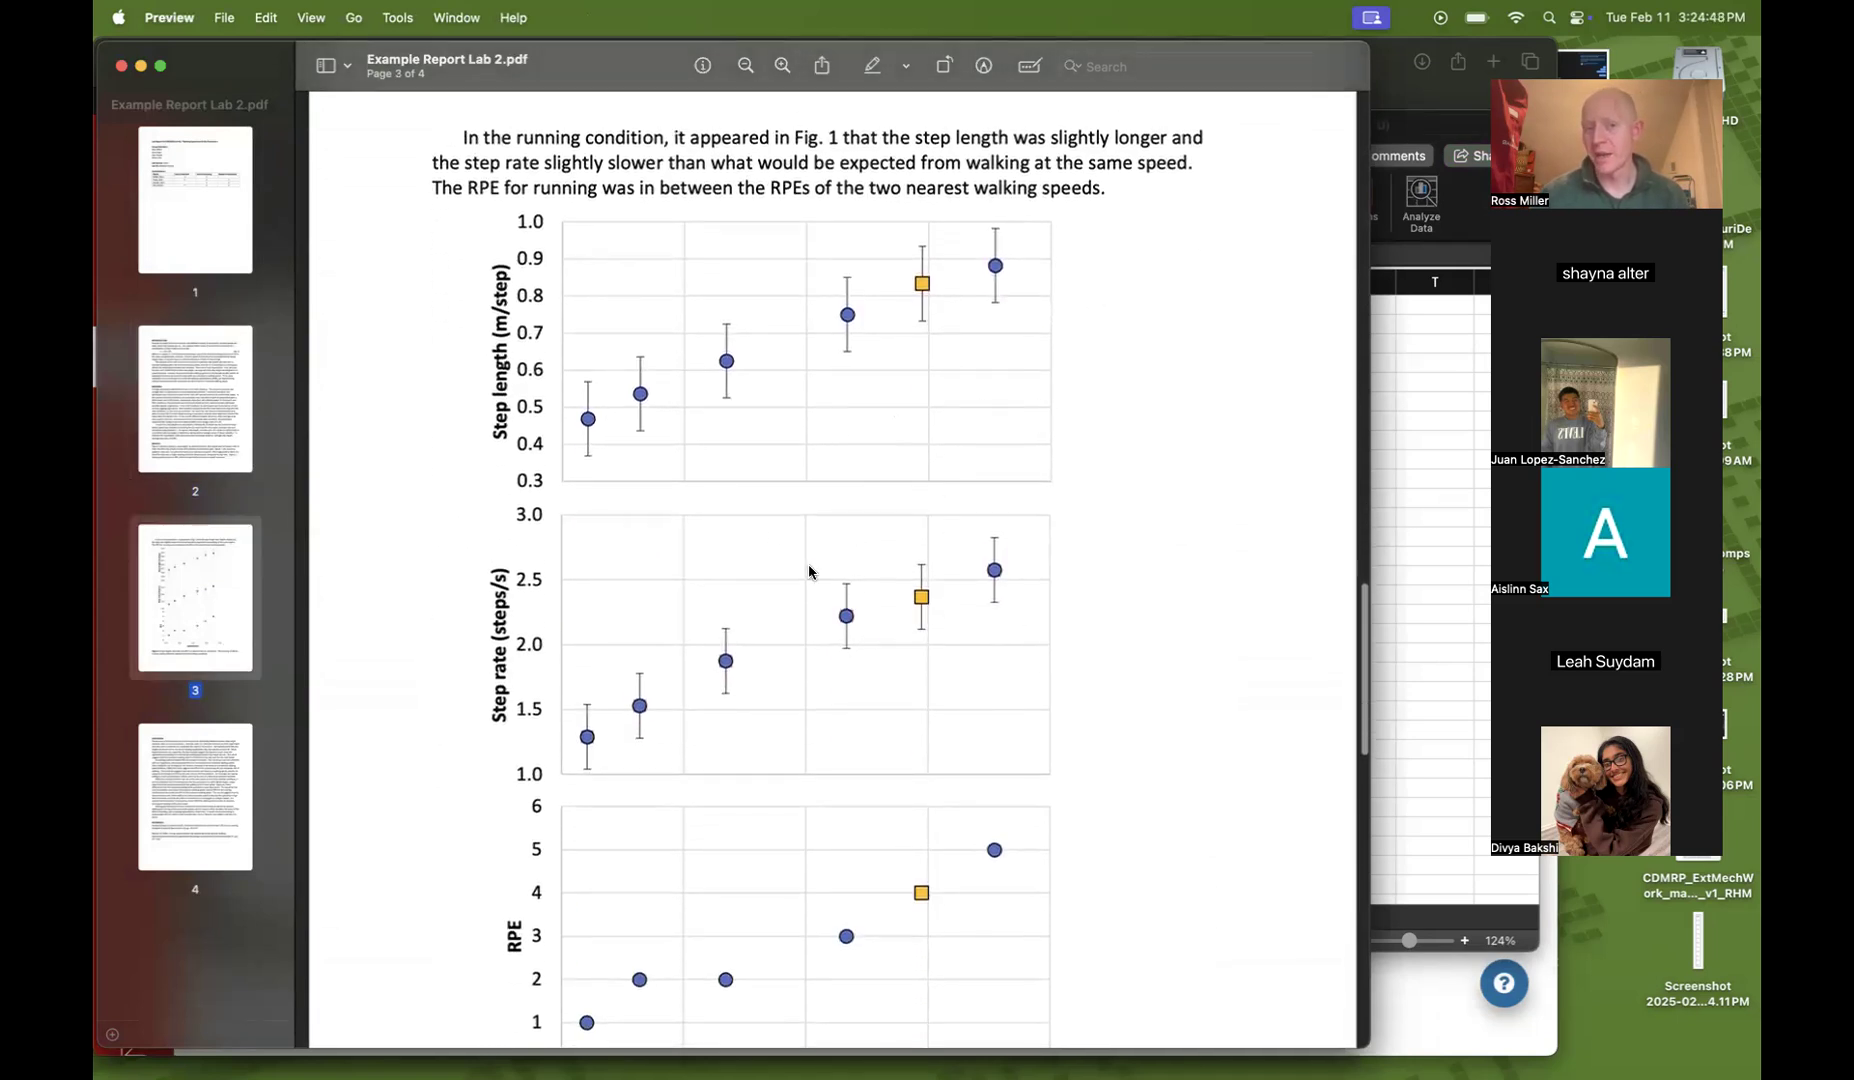
scroll(766, 530, up, 1)
scroll(700, 450, down, 3)
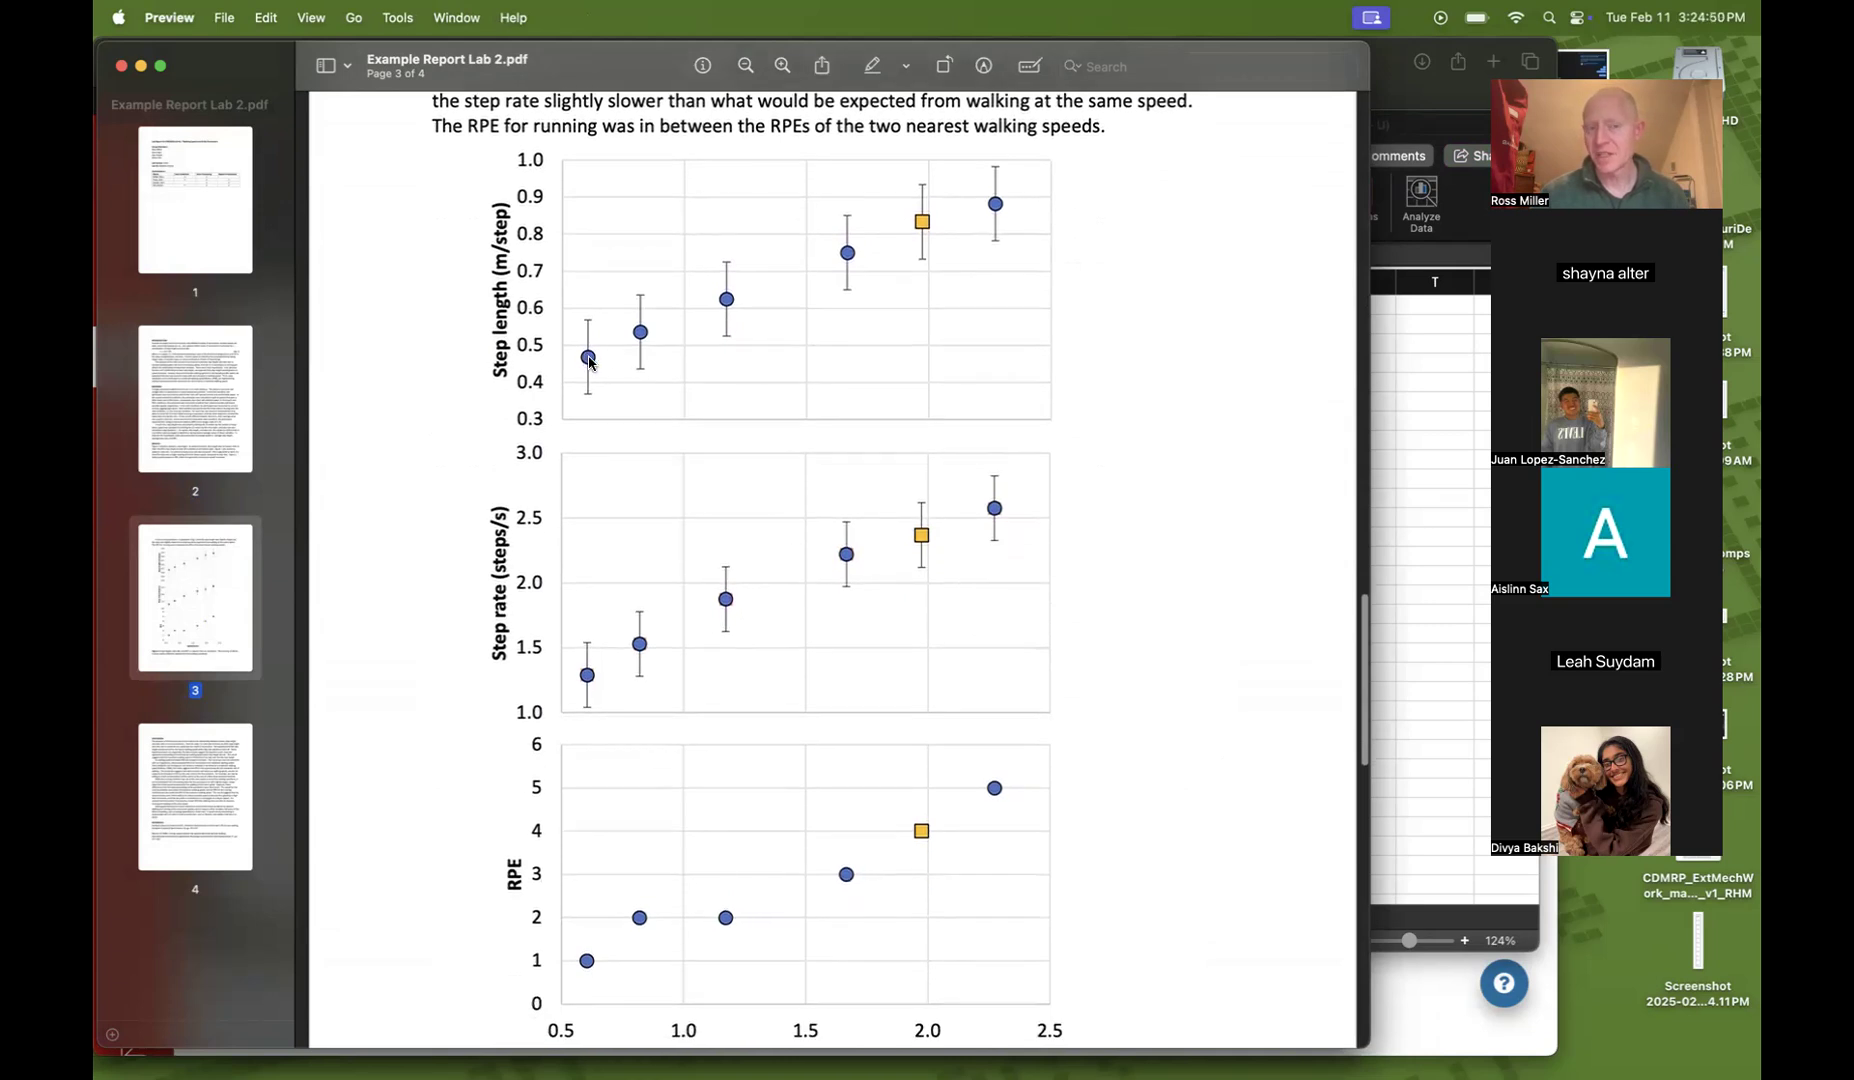
scroll(567, 931, down, 3)
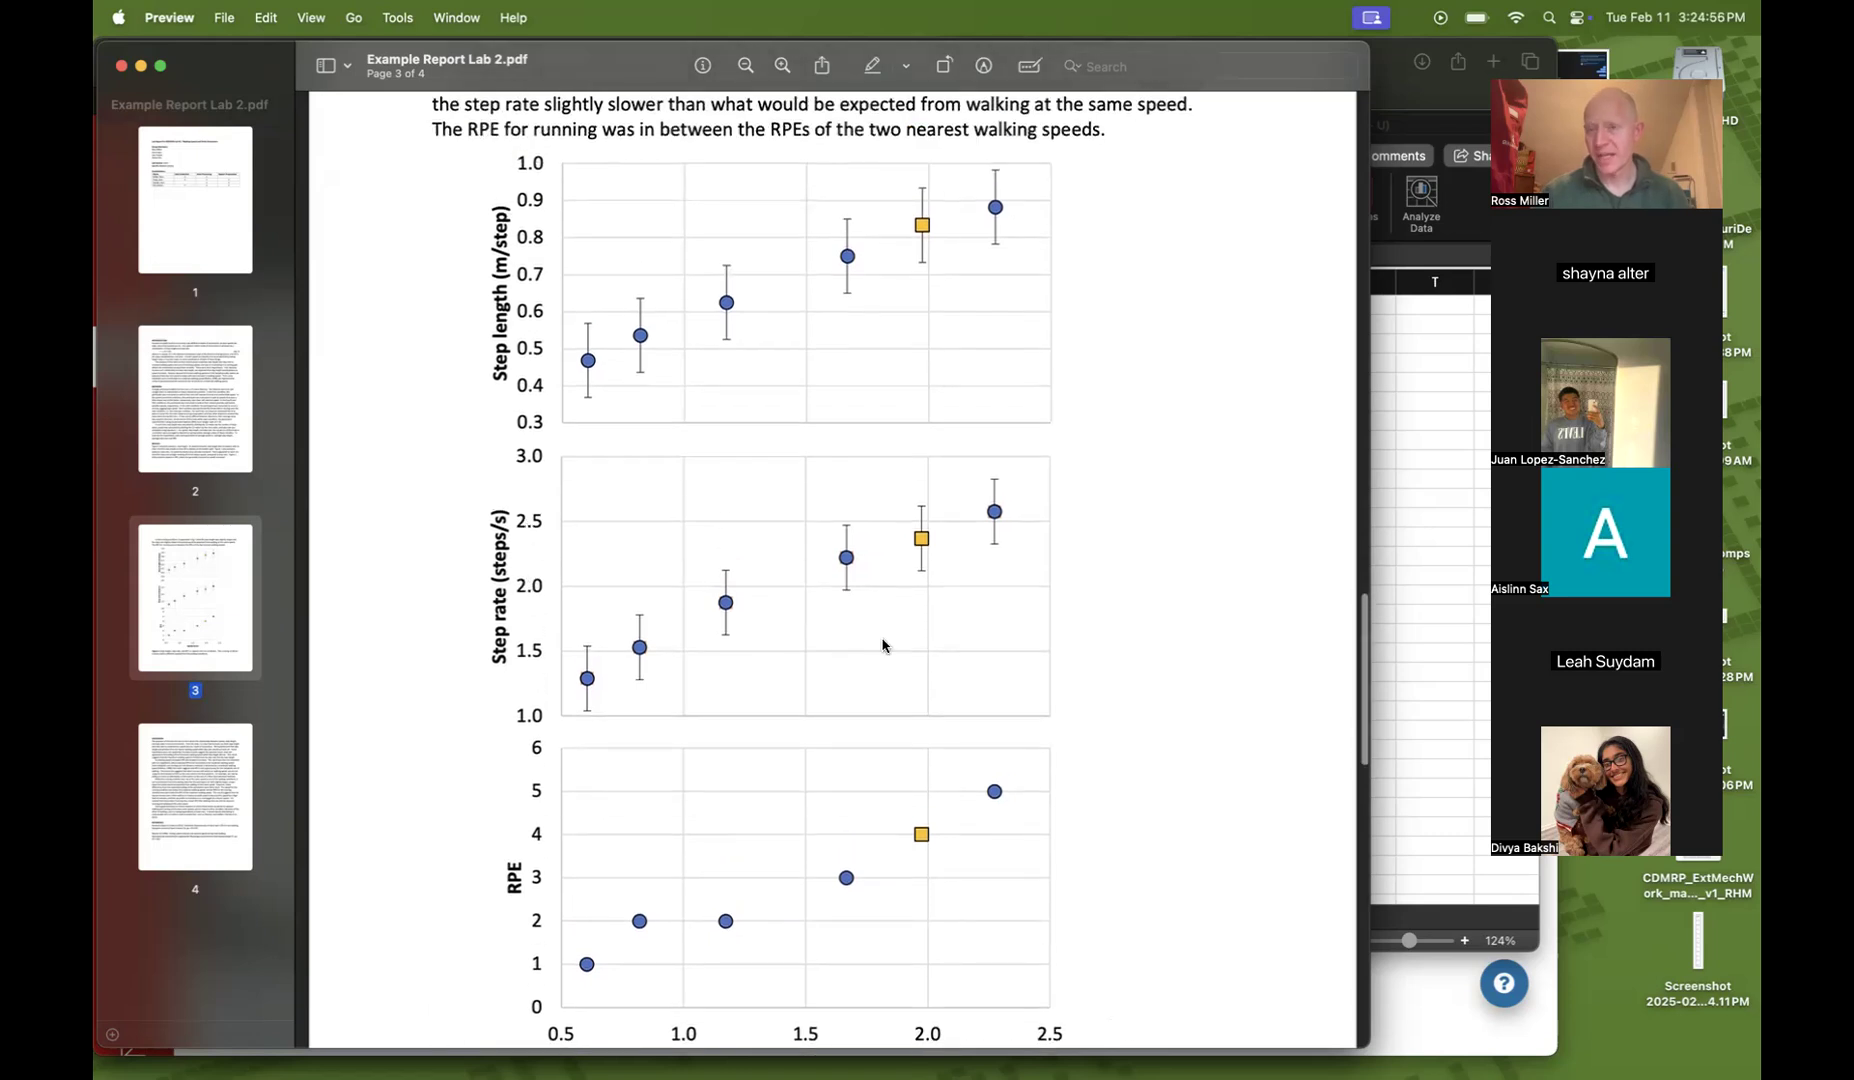
scroll(968, 531, up, 1)
scroll(968, 533, down, 1)
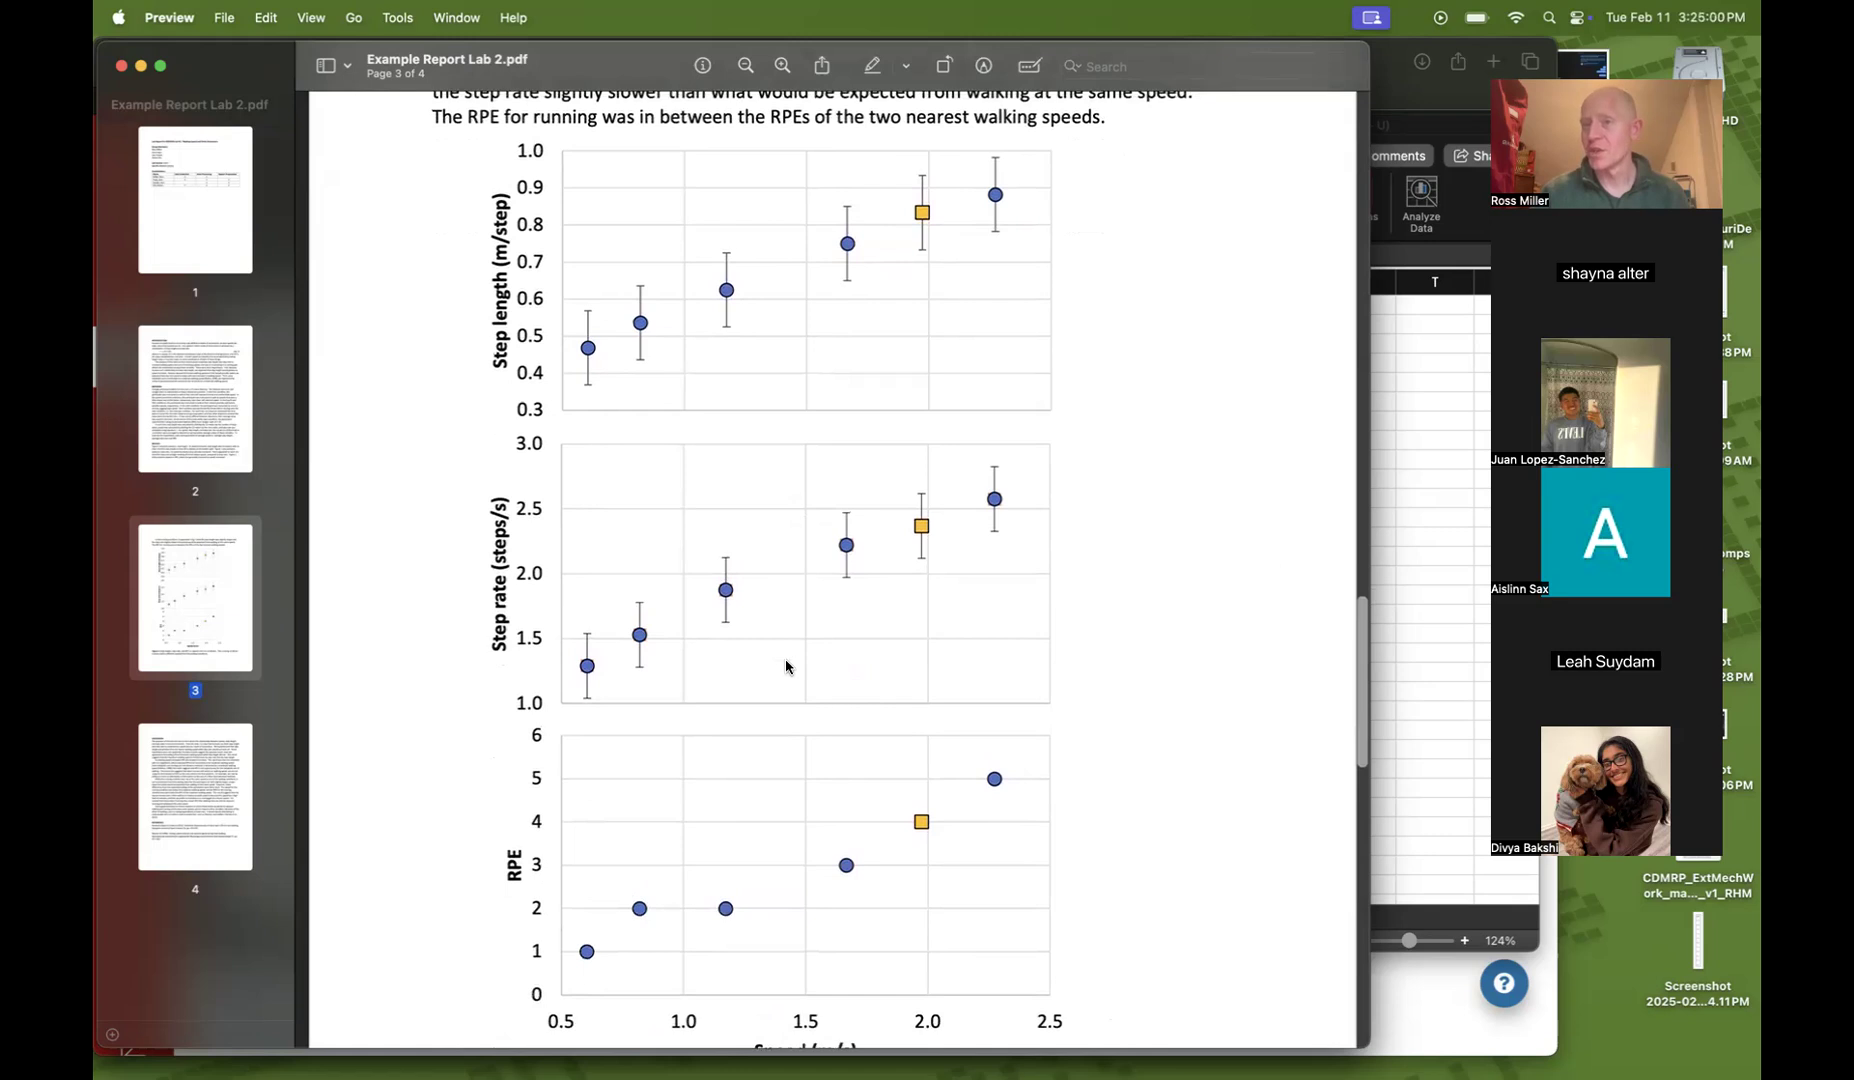
scroll(786, 667, up, 5)
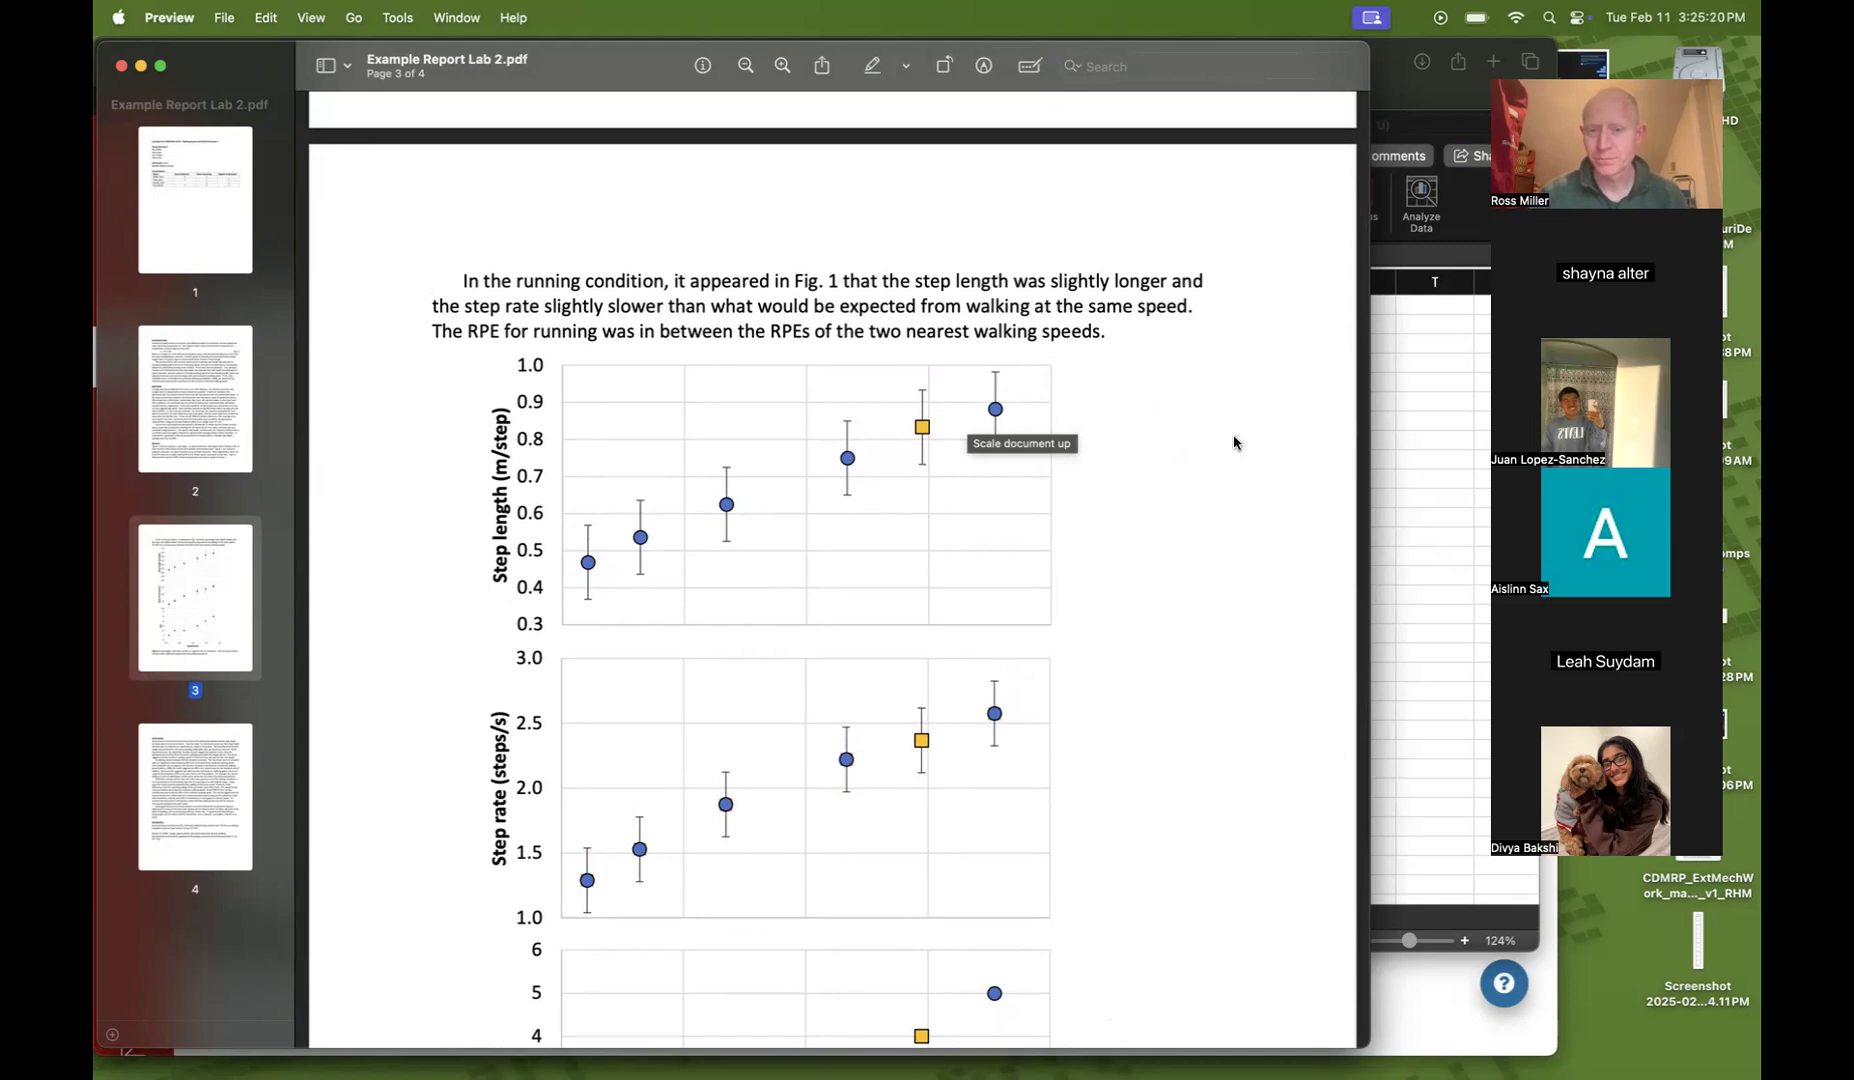
Return to the spreadsheet and compute the Slow walk mean speed in L6 with =AVERAGE(F7:F11)
click(1429, 477)
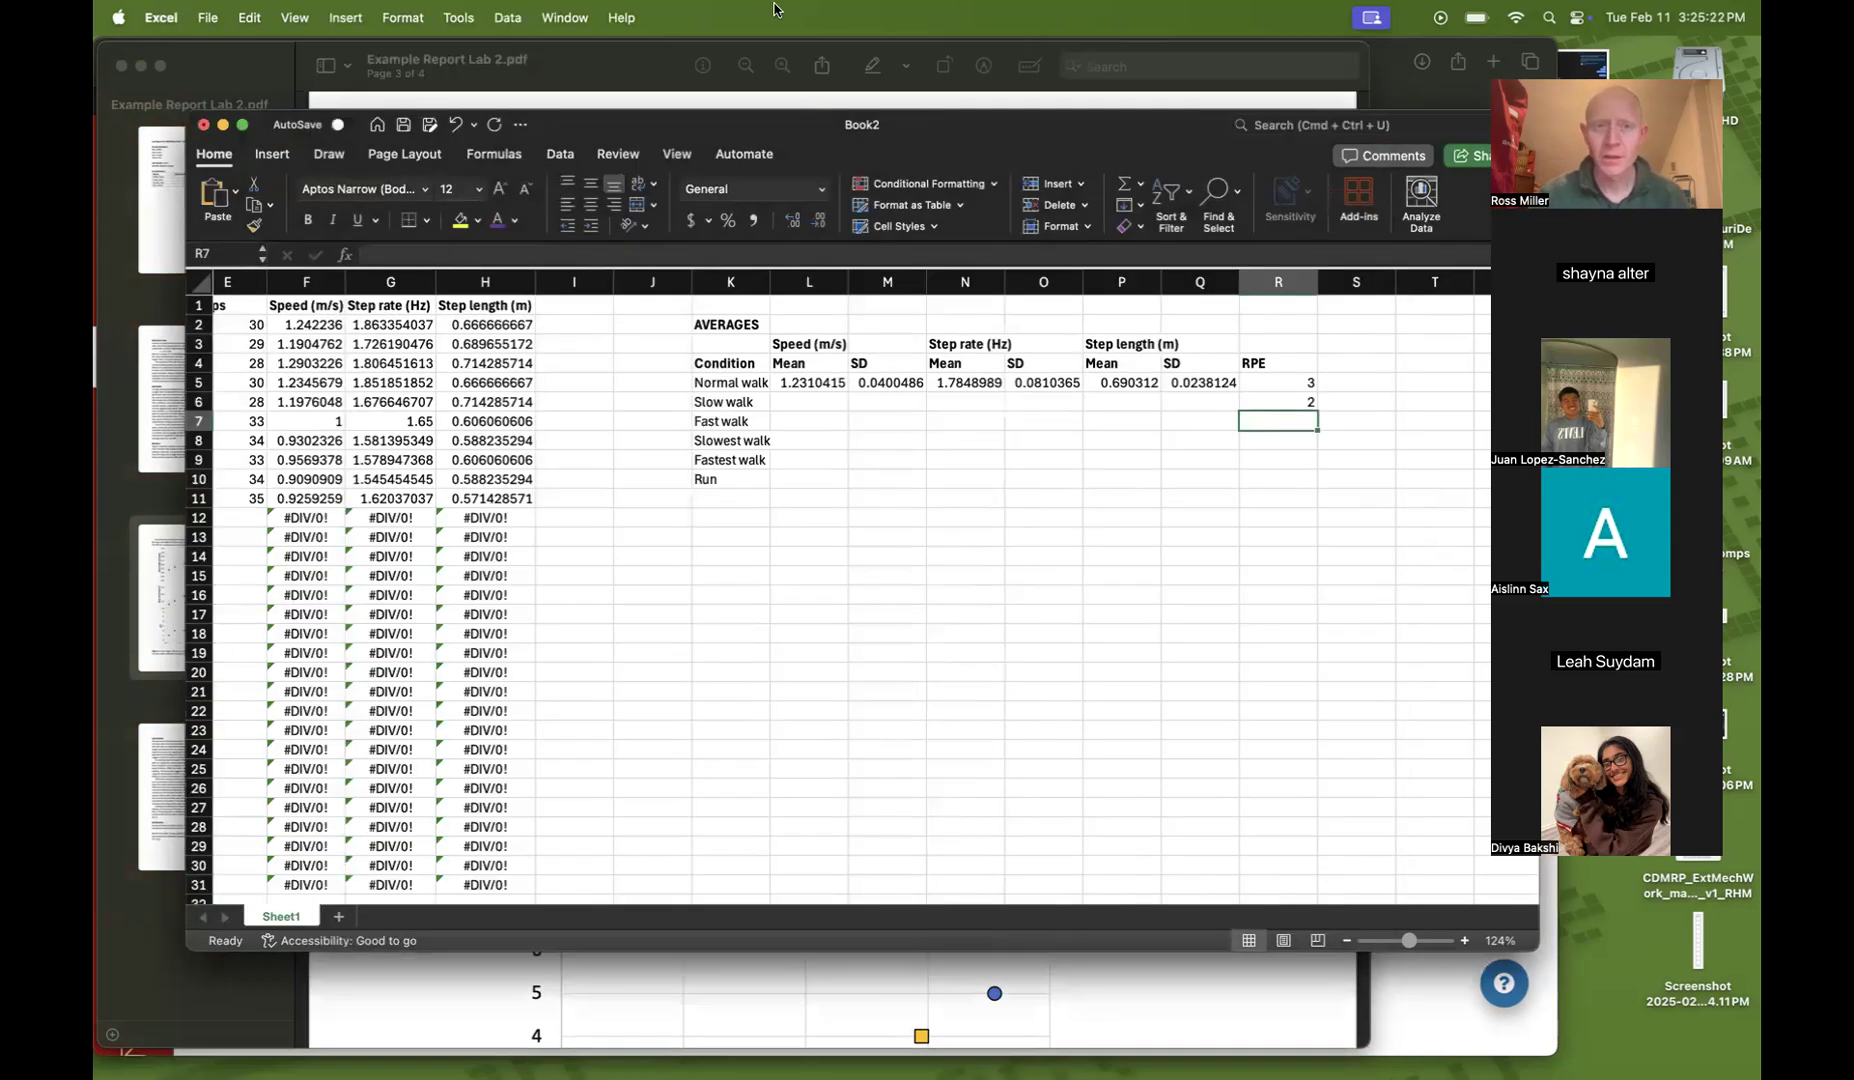
click(940, 515)
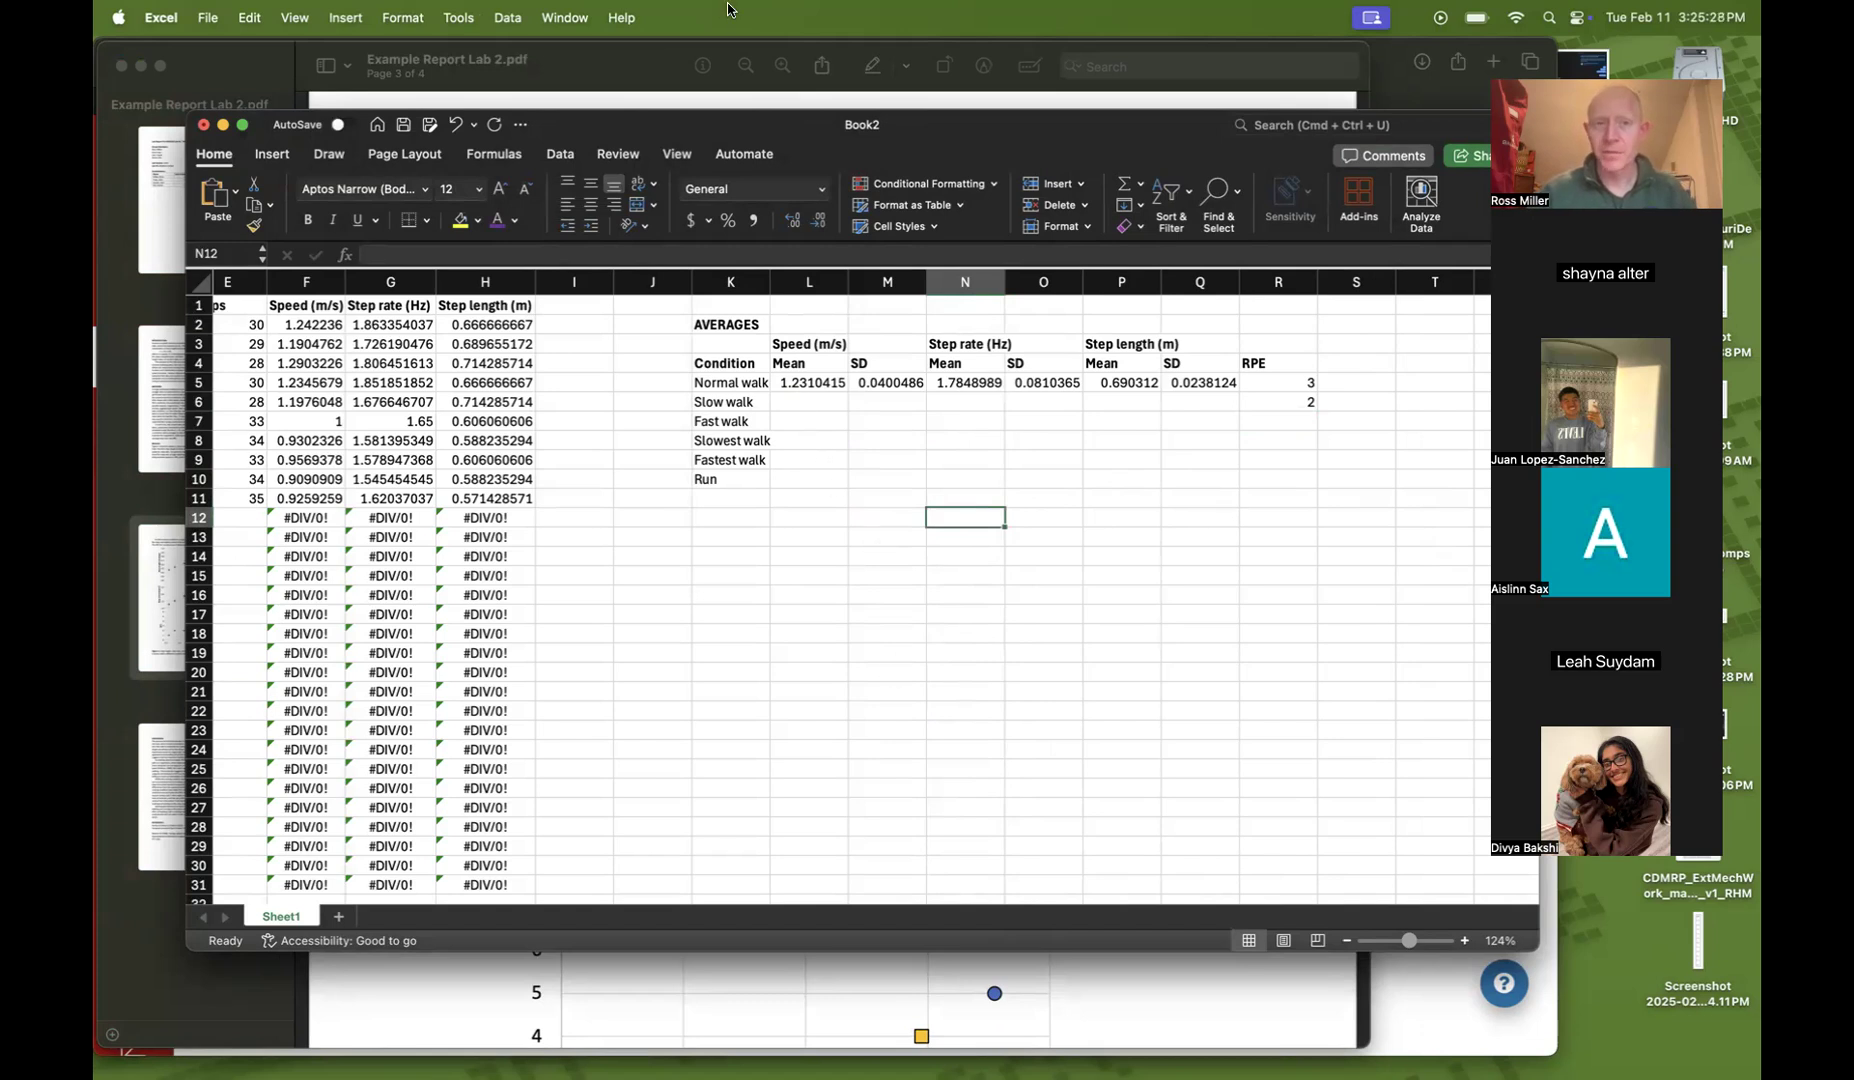
click(801, 402)
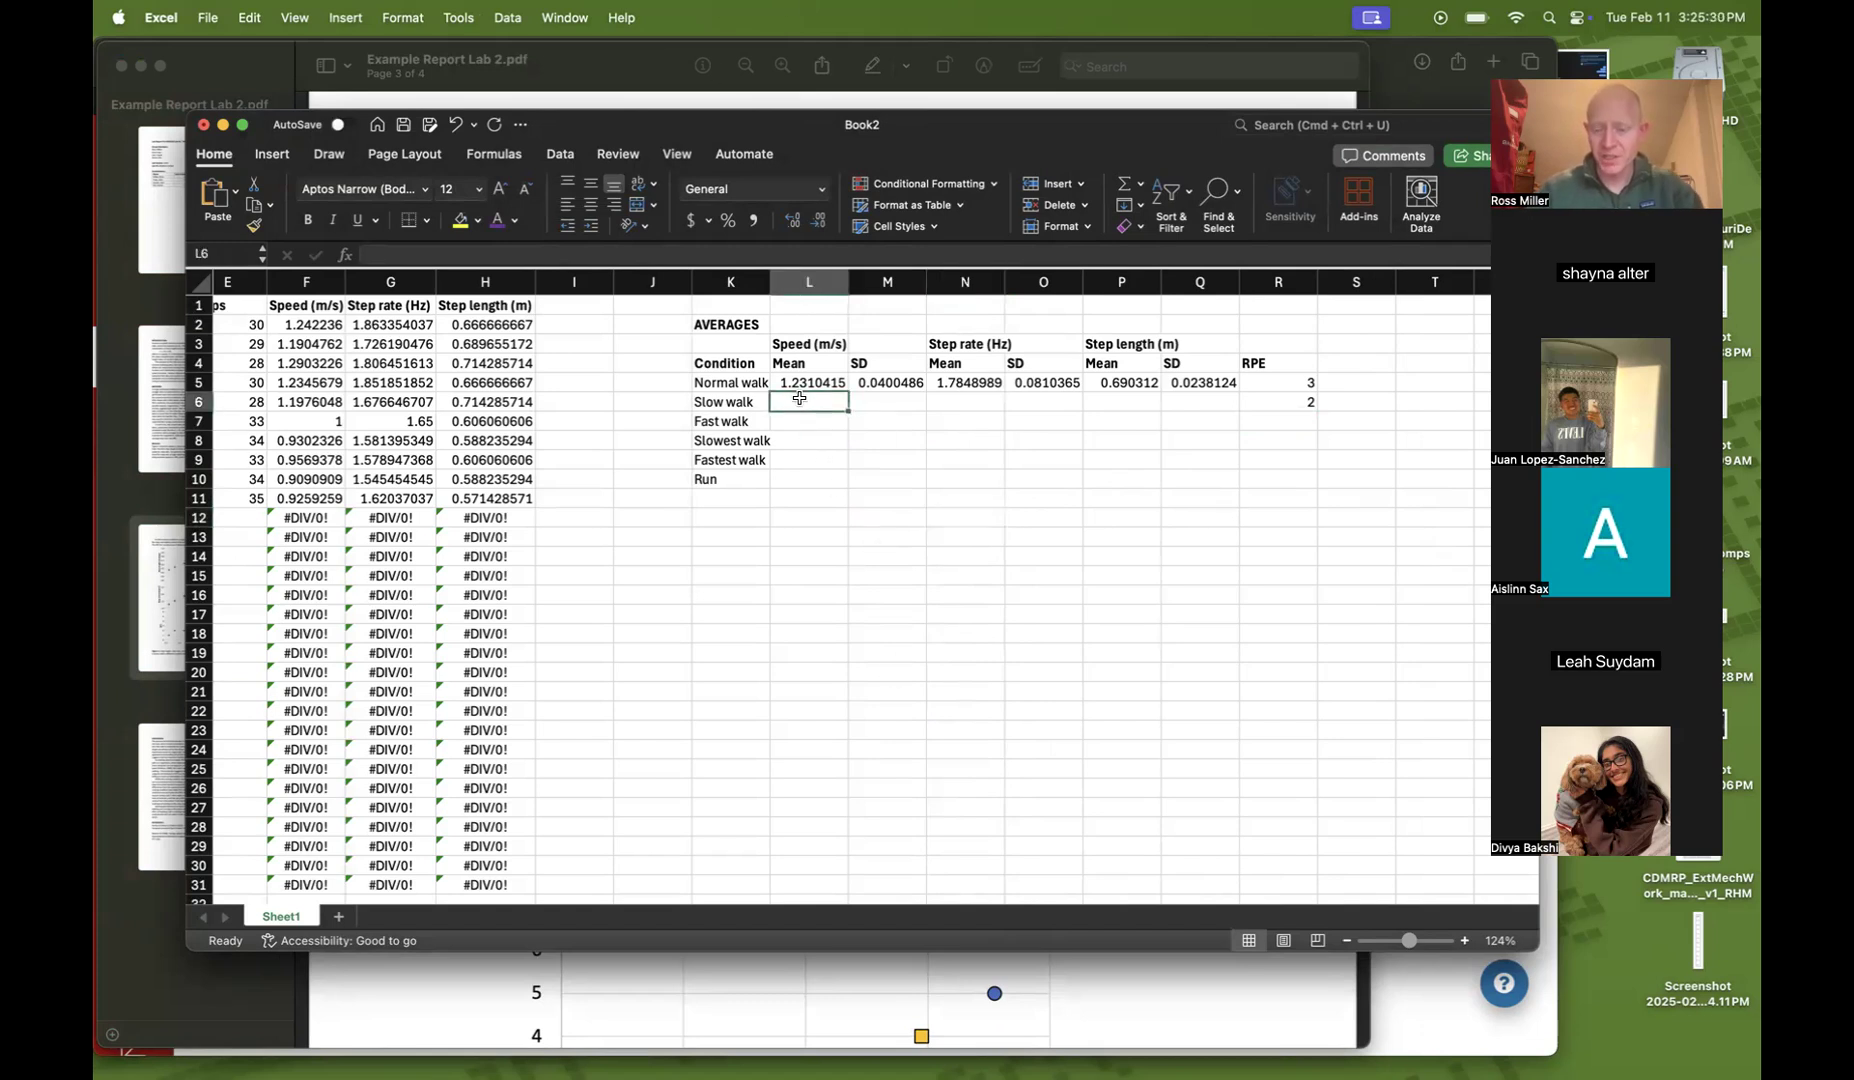
scroll(894, 481, left, 1)
text(=)
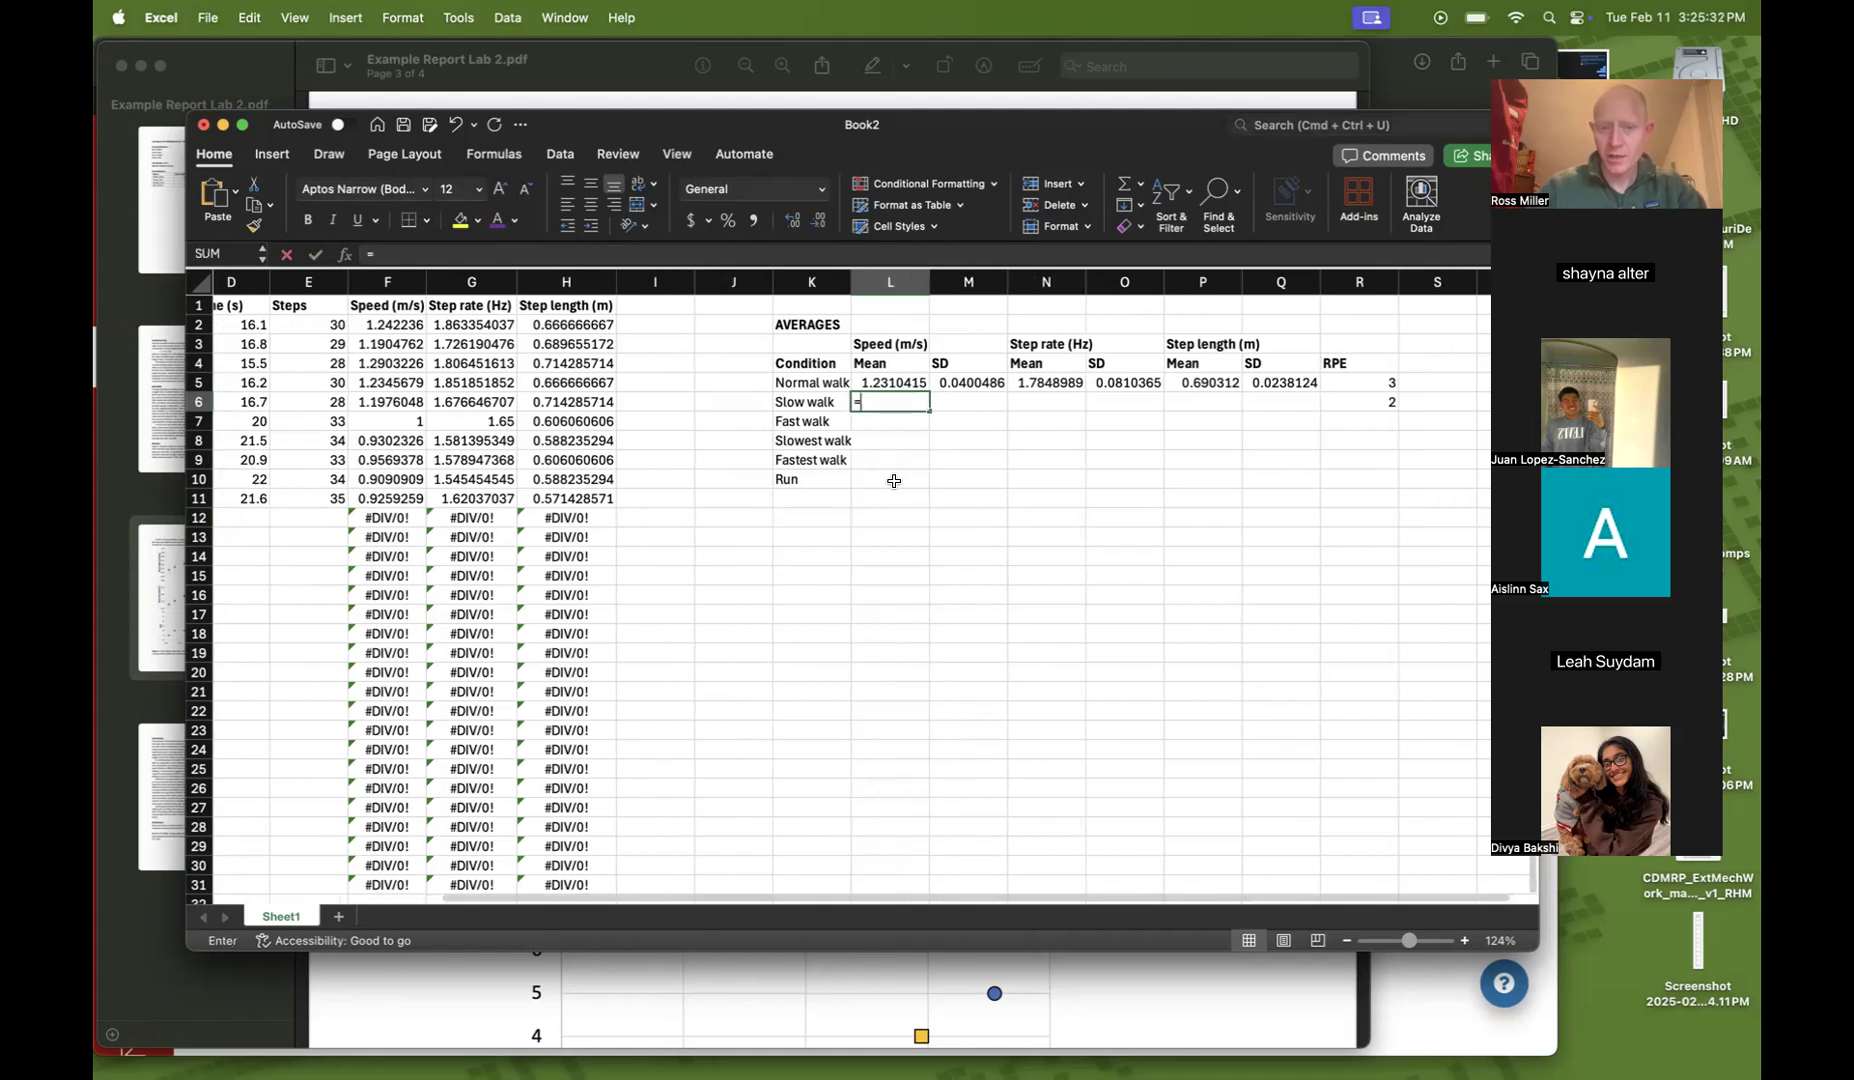
text(average()
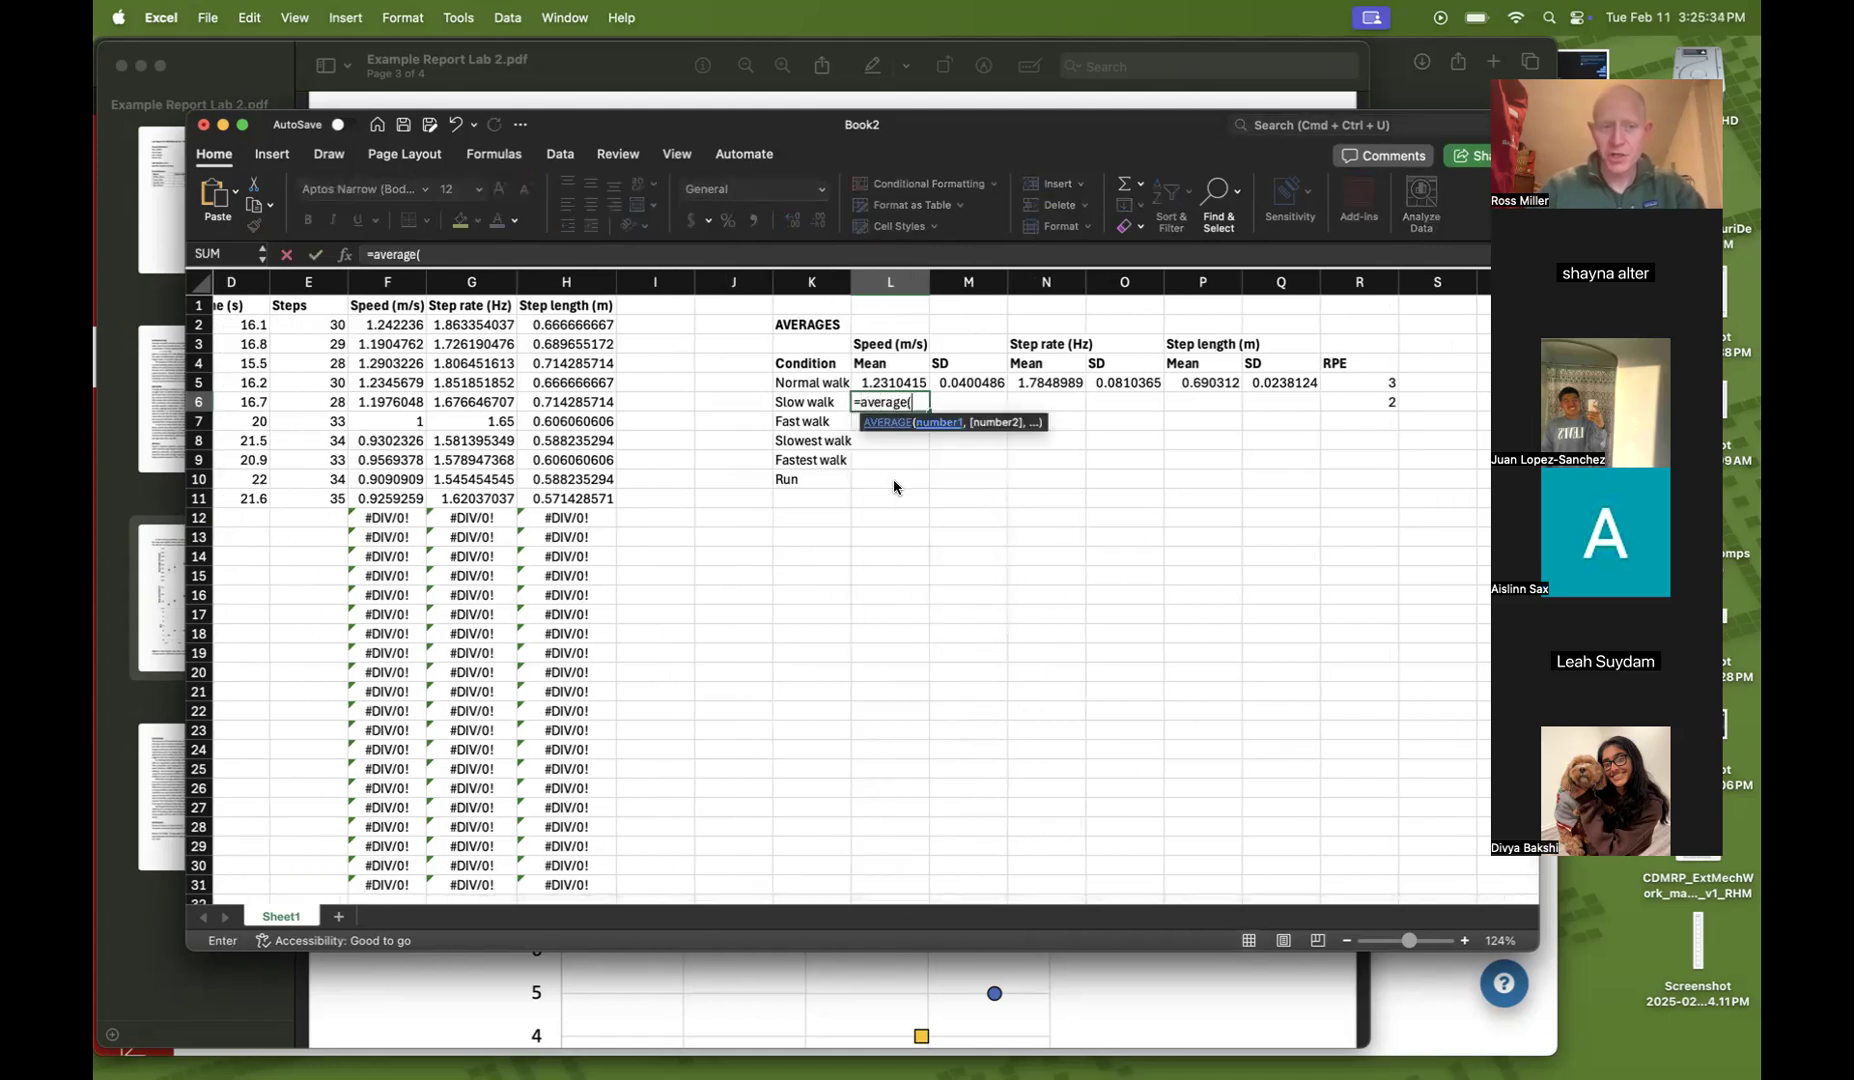
scroll(615, 510, left, 1)
scroll(610, 506, left, 1)
drag(590, 421, 587, 492)
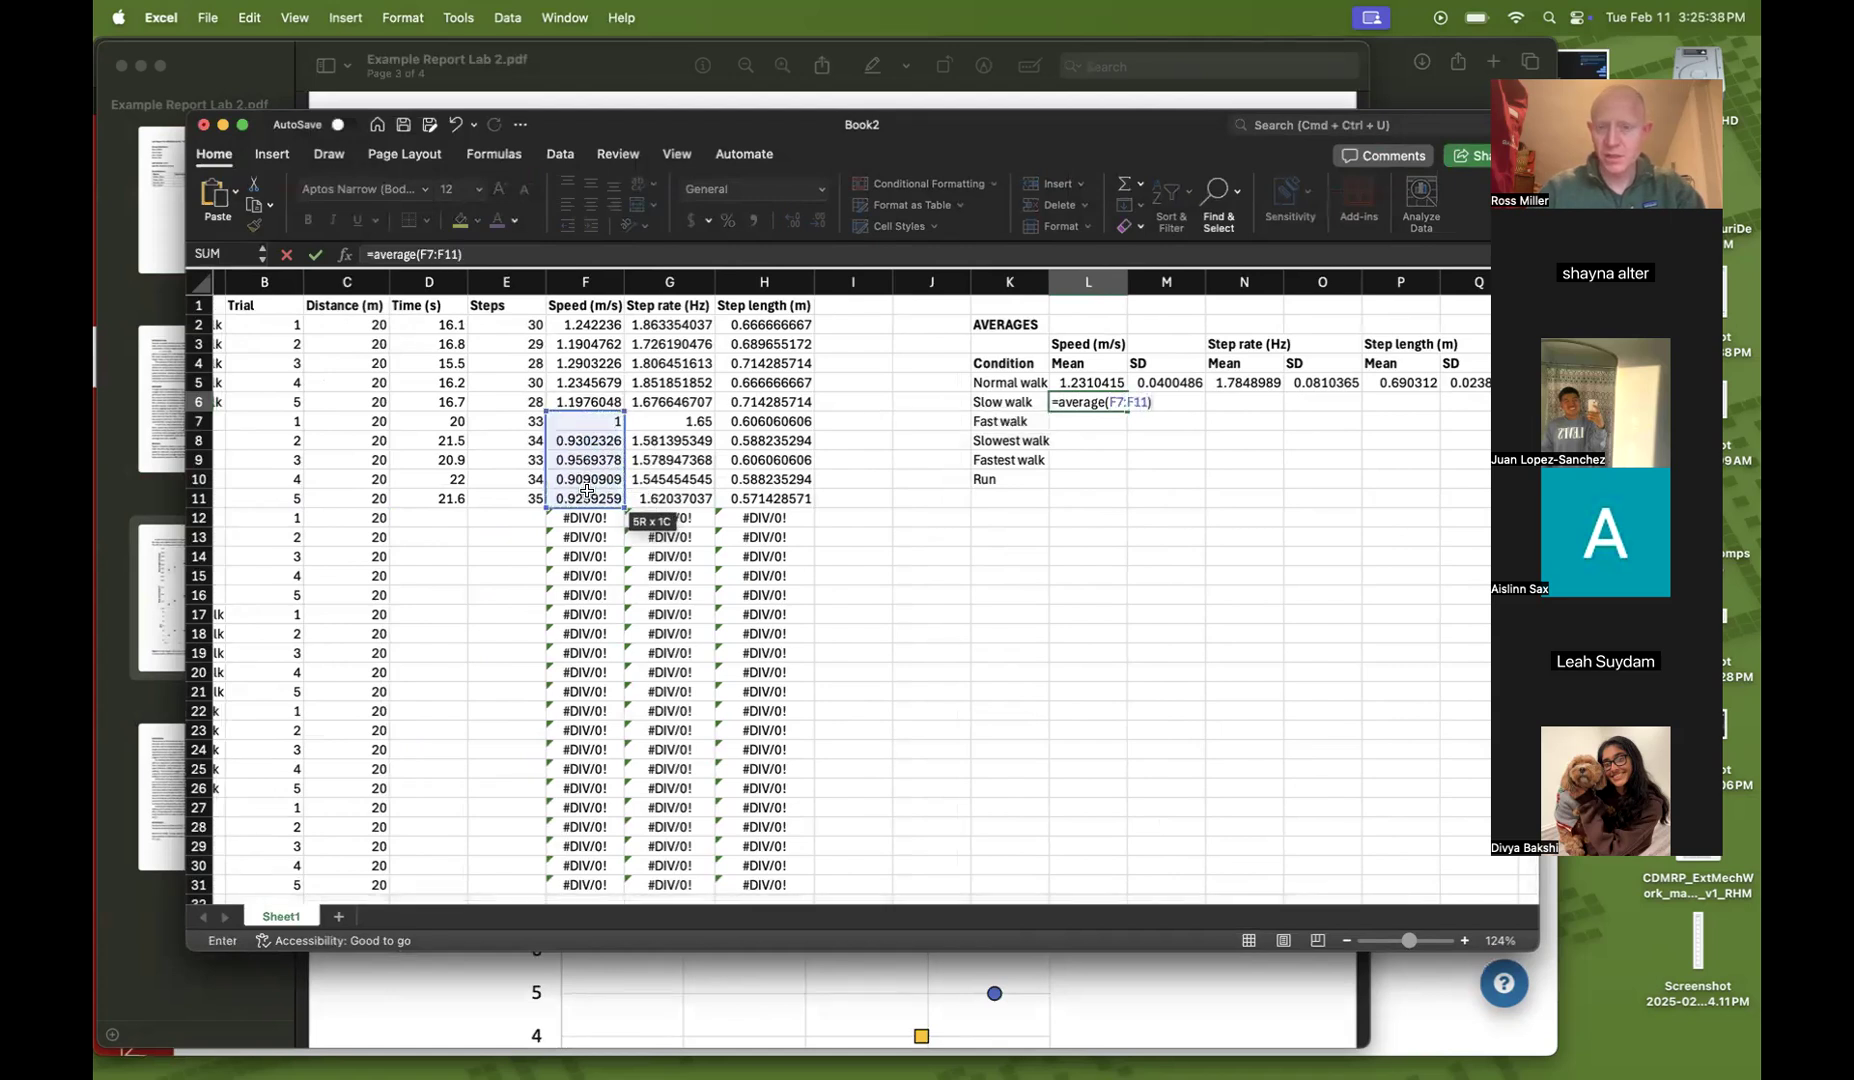
text())
key(Return)
Compute the Slow walk speed standard deviation in M6 with =STDEV(F7:F11)
key(Right)
text(=stdev()
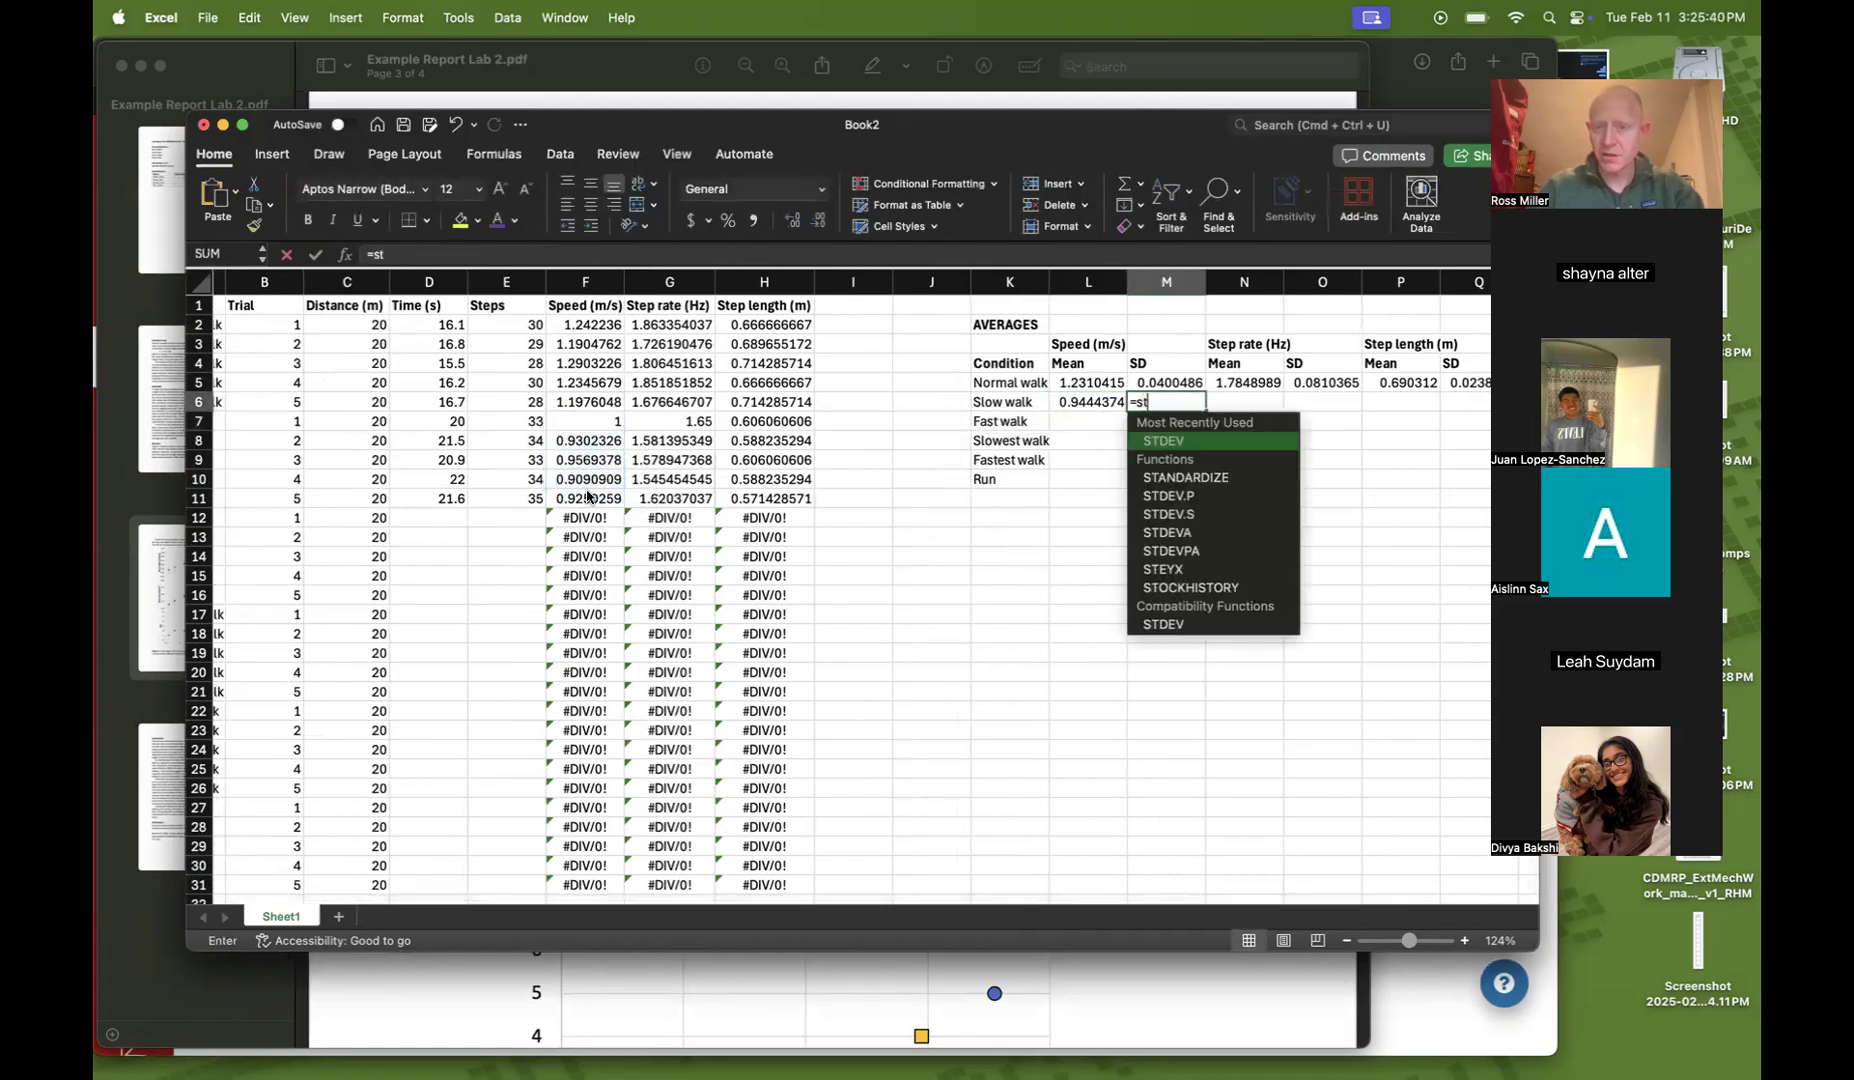
drag(586, 421, 581, 493)
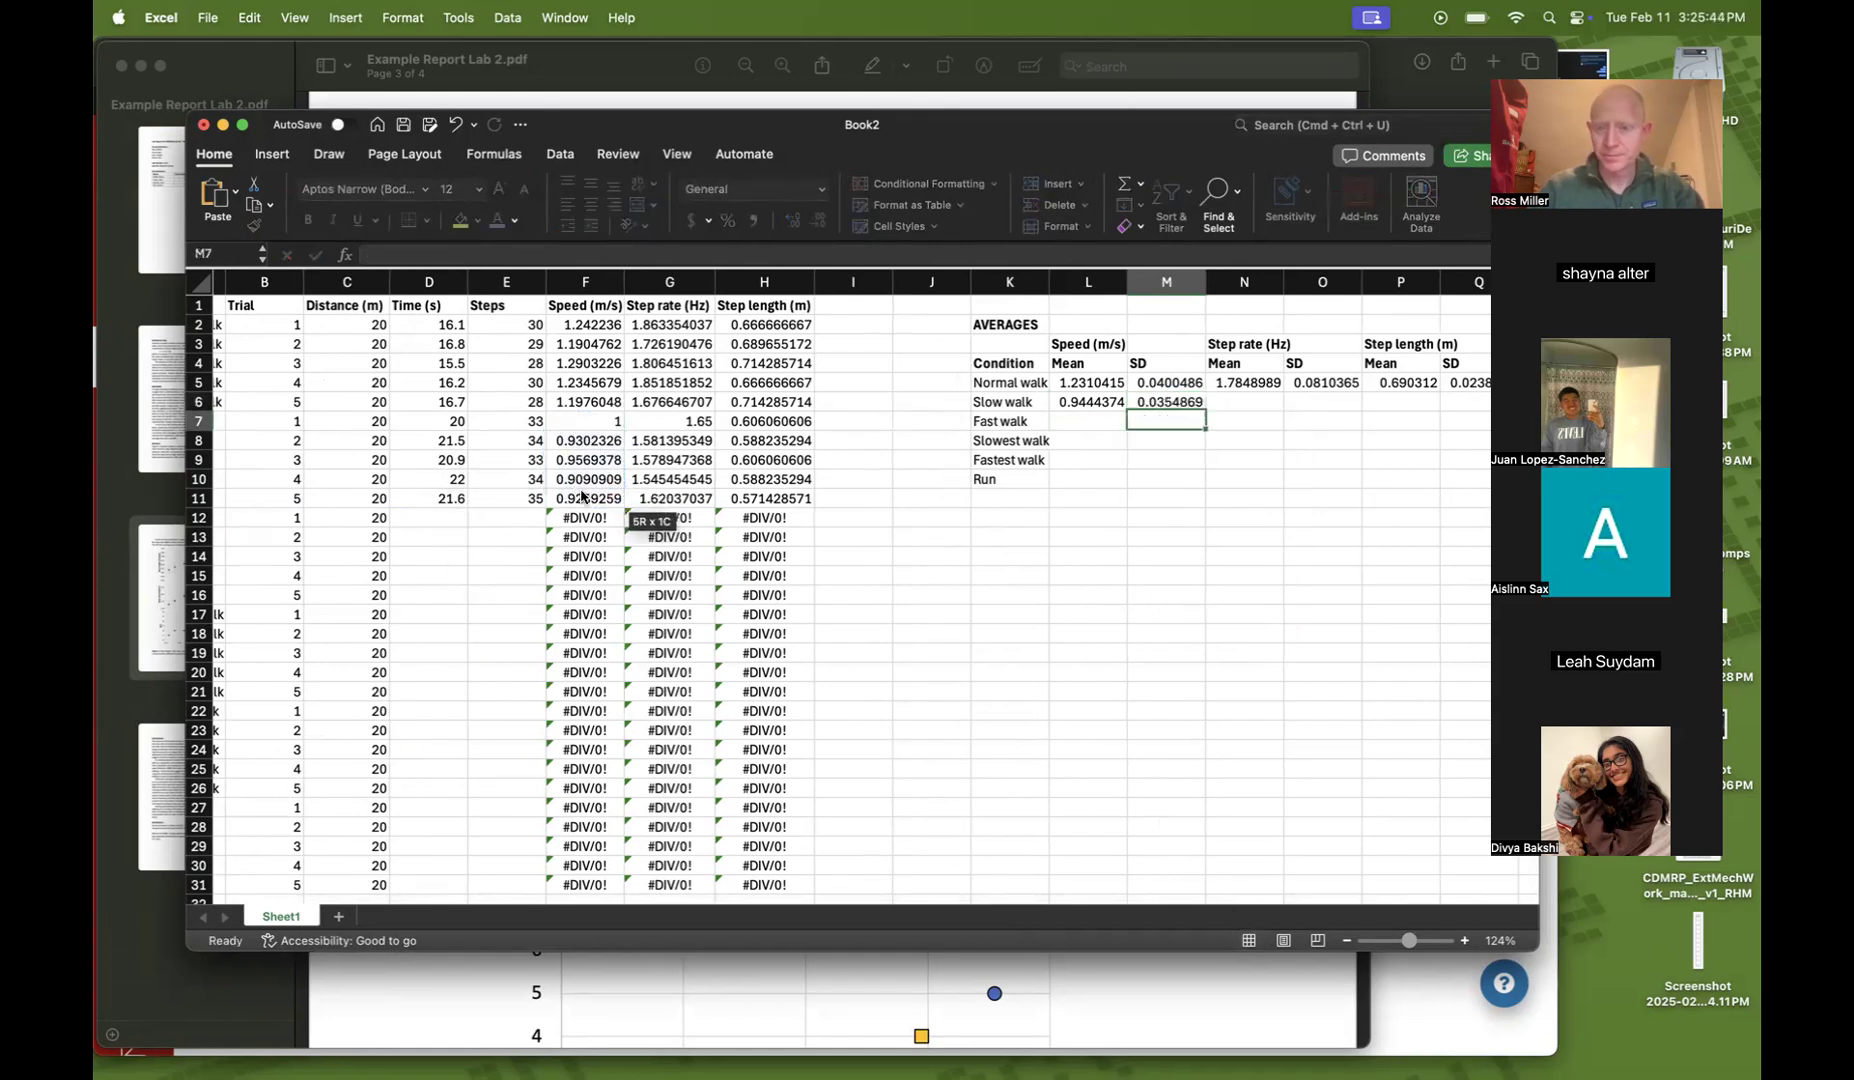
Compute the Slow walk mean step rate in N6 with =AVERAGE(G7:G11)
key(Return)
key(Right)
text(=average()
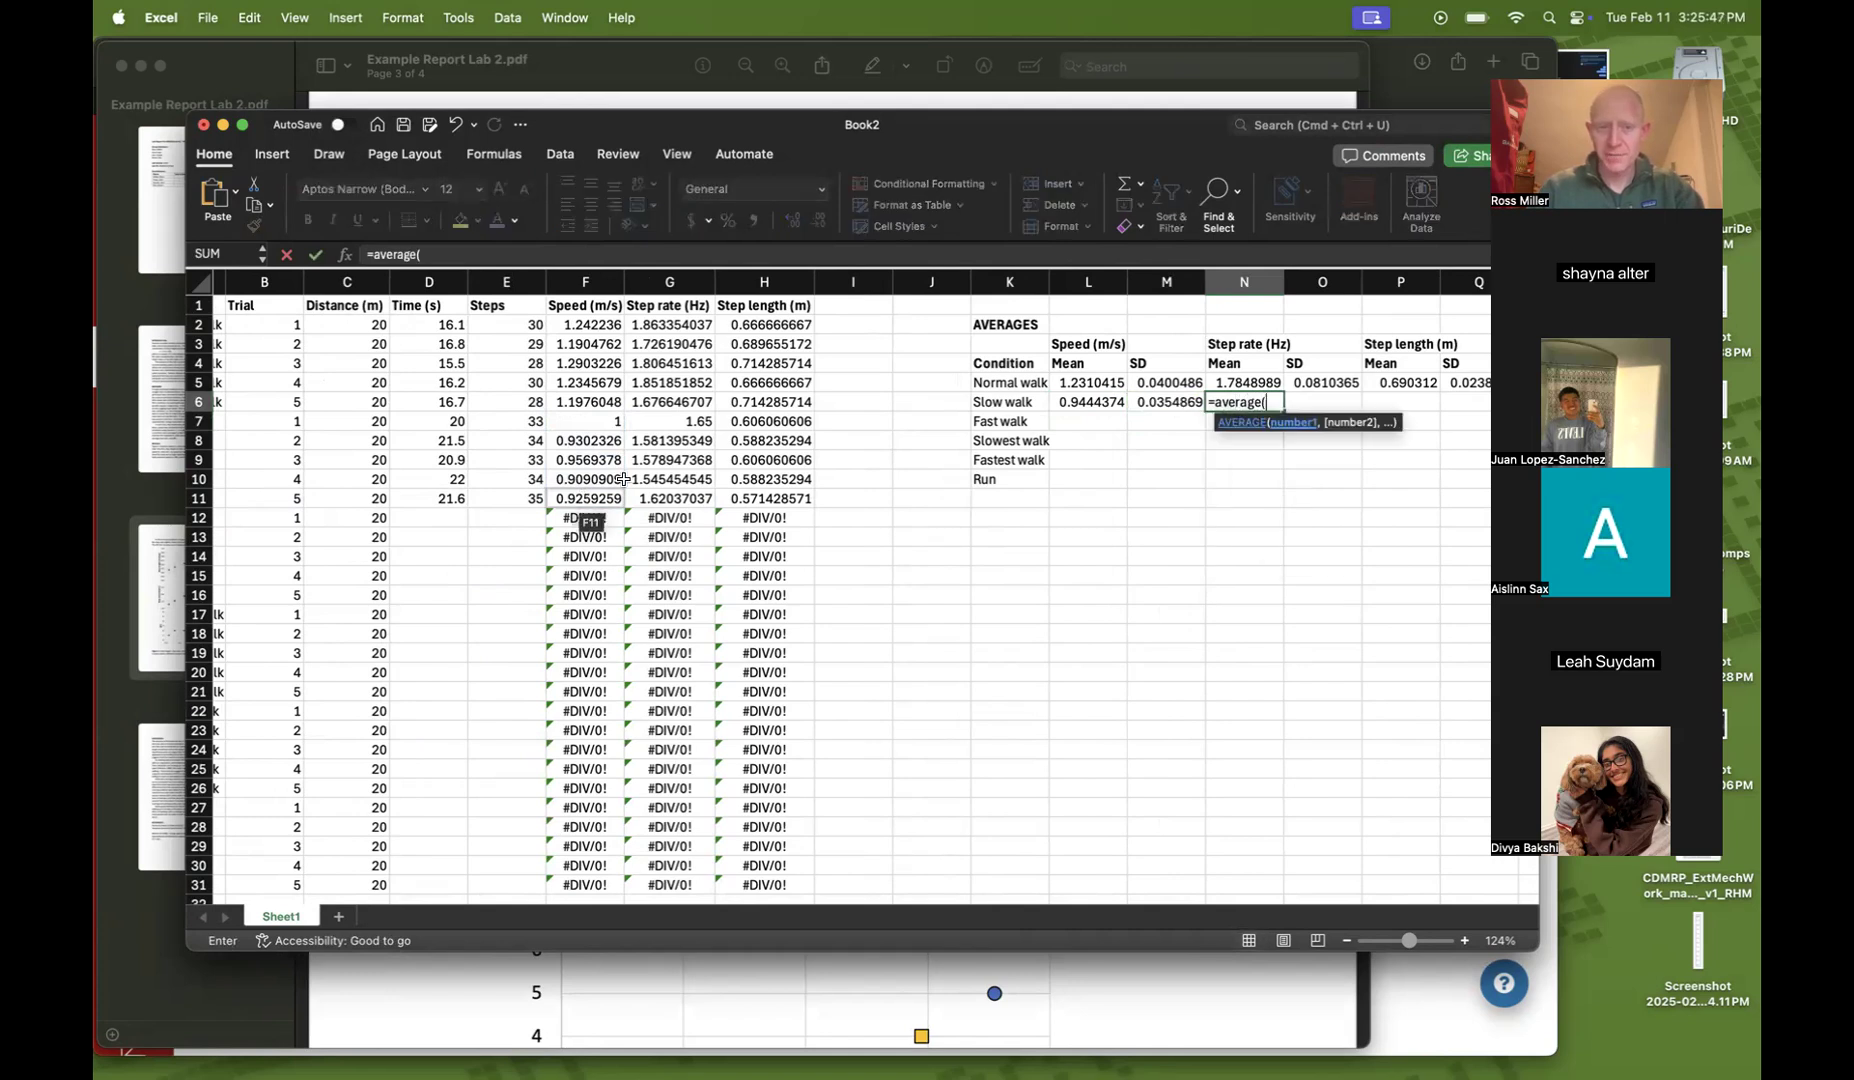
drag(665, 421, 653, 497)
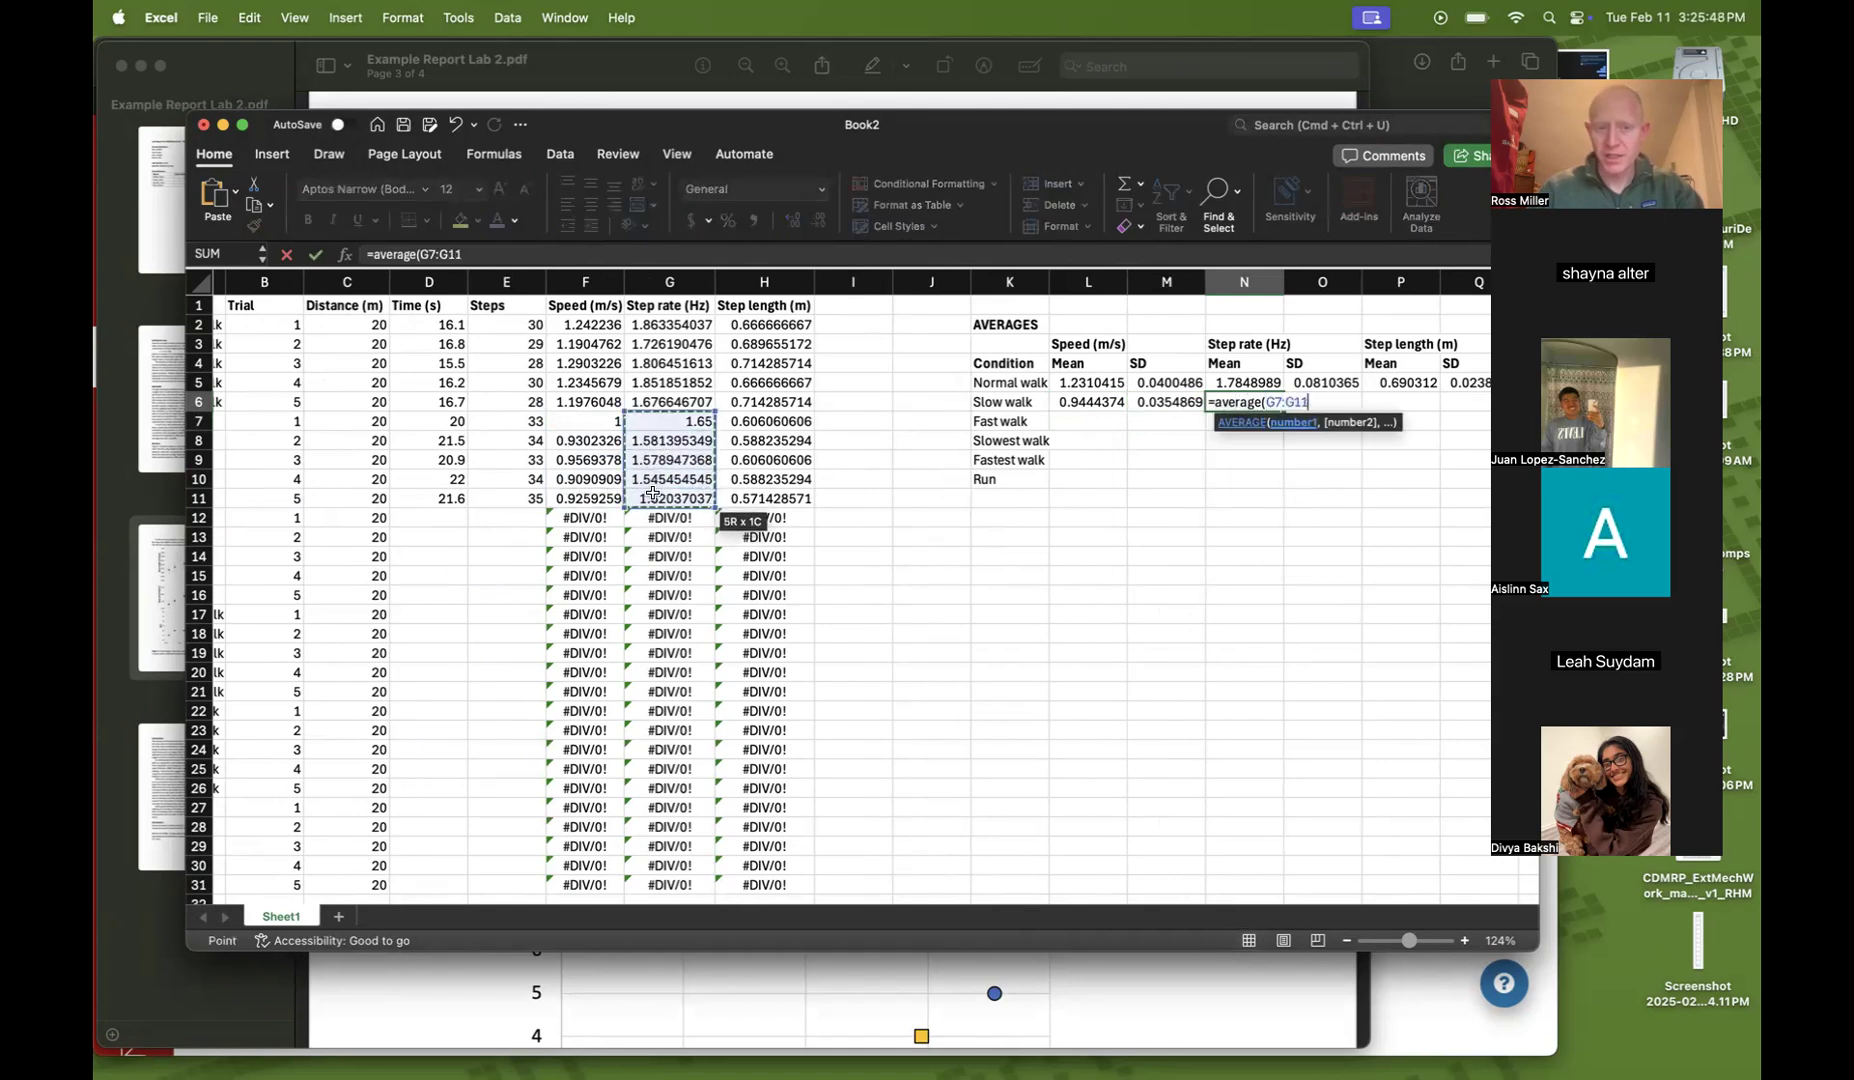
key(Return)
key(Right)
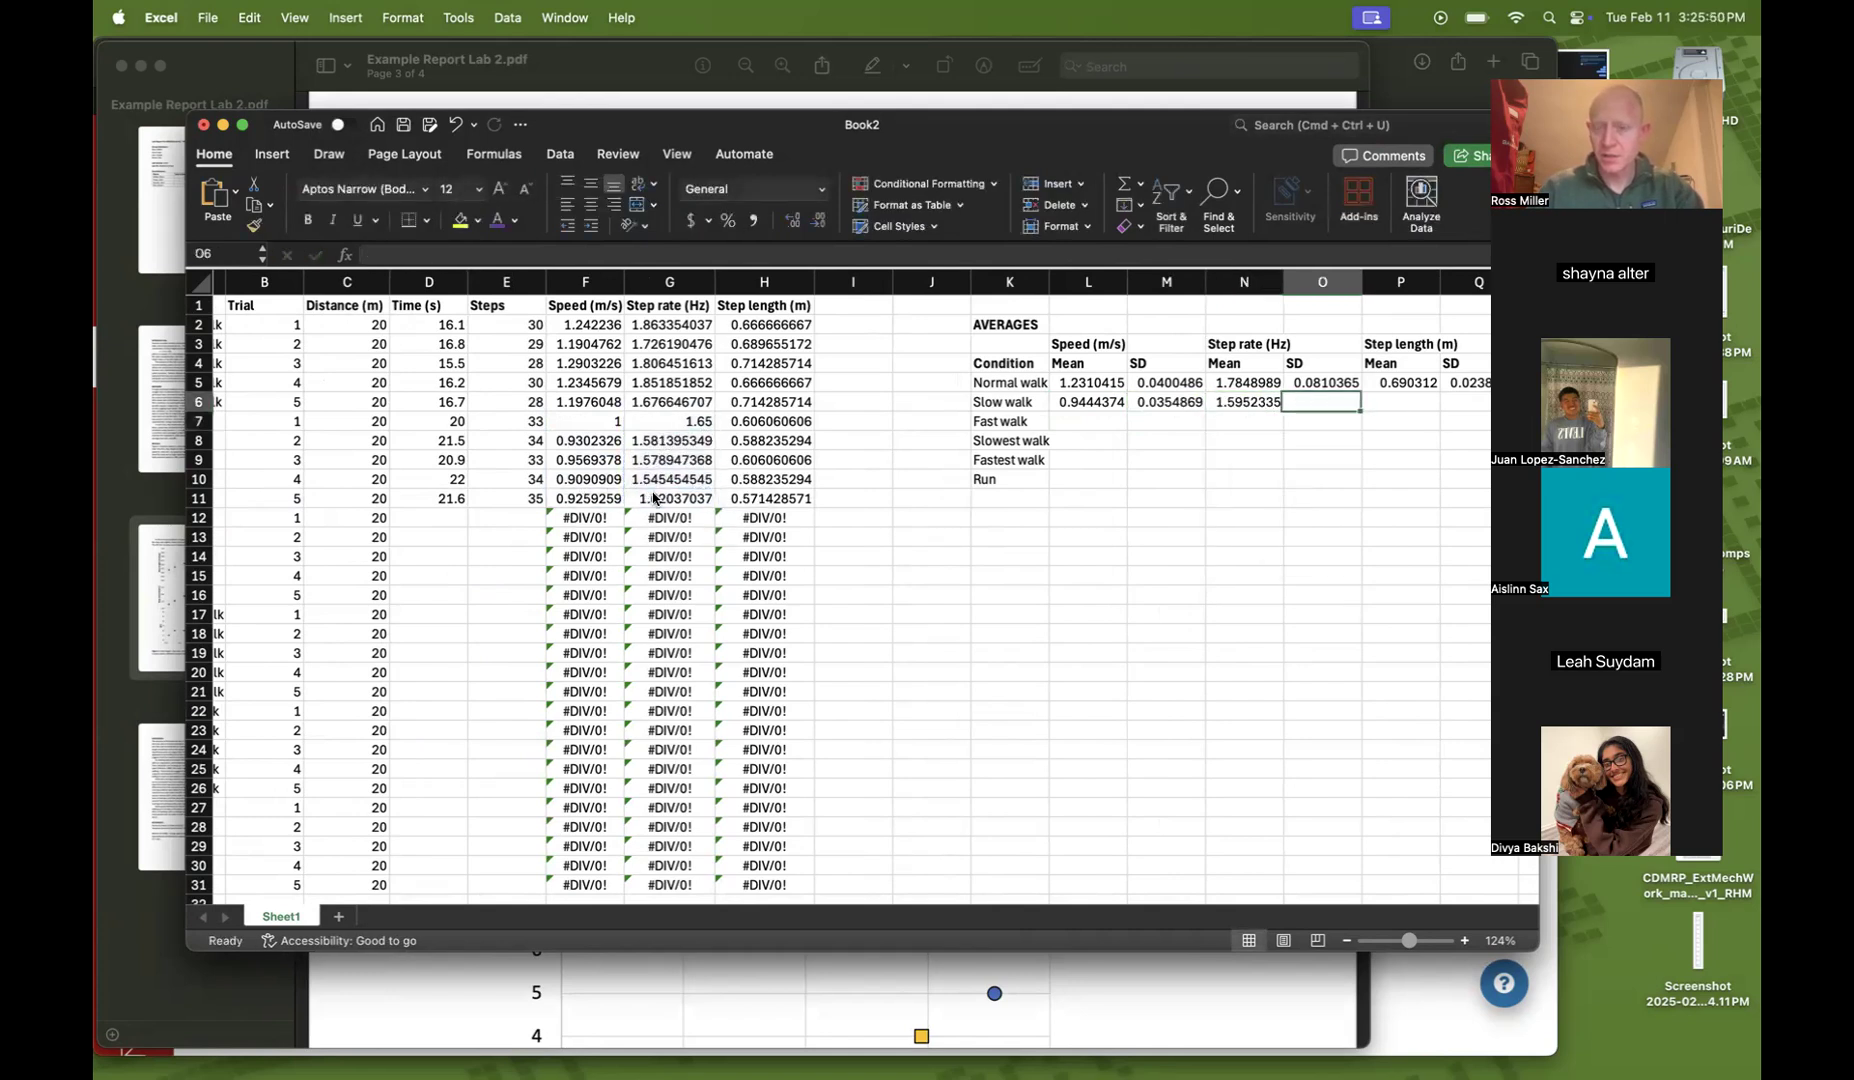
Compute the Slow walk step rate standard deviation in O6 with =STDEV(G7:G11)
text(=stdev()
drag(665, 421, 662, 497)
text())
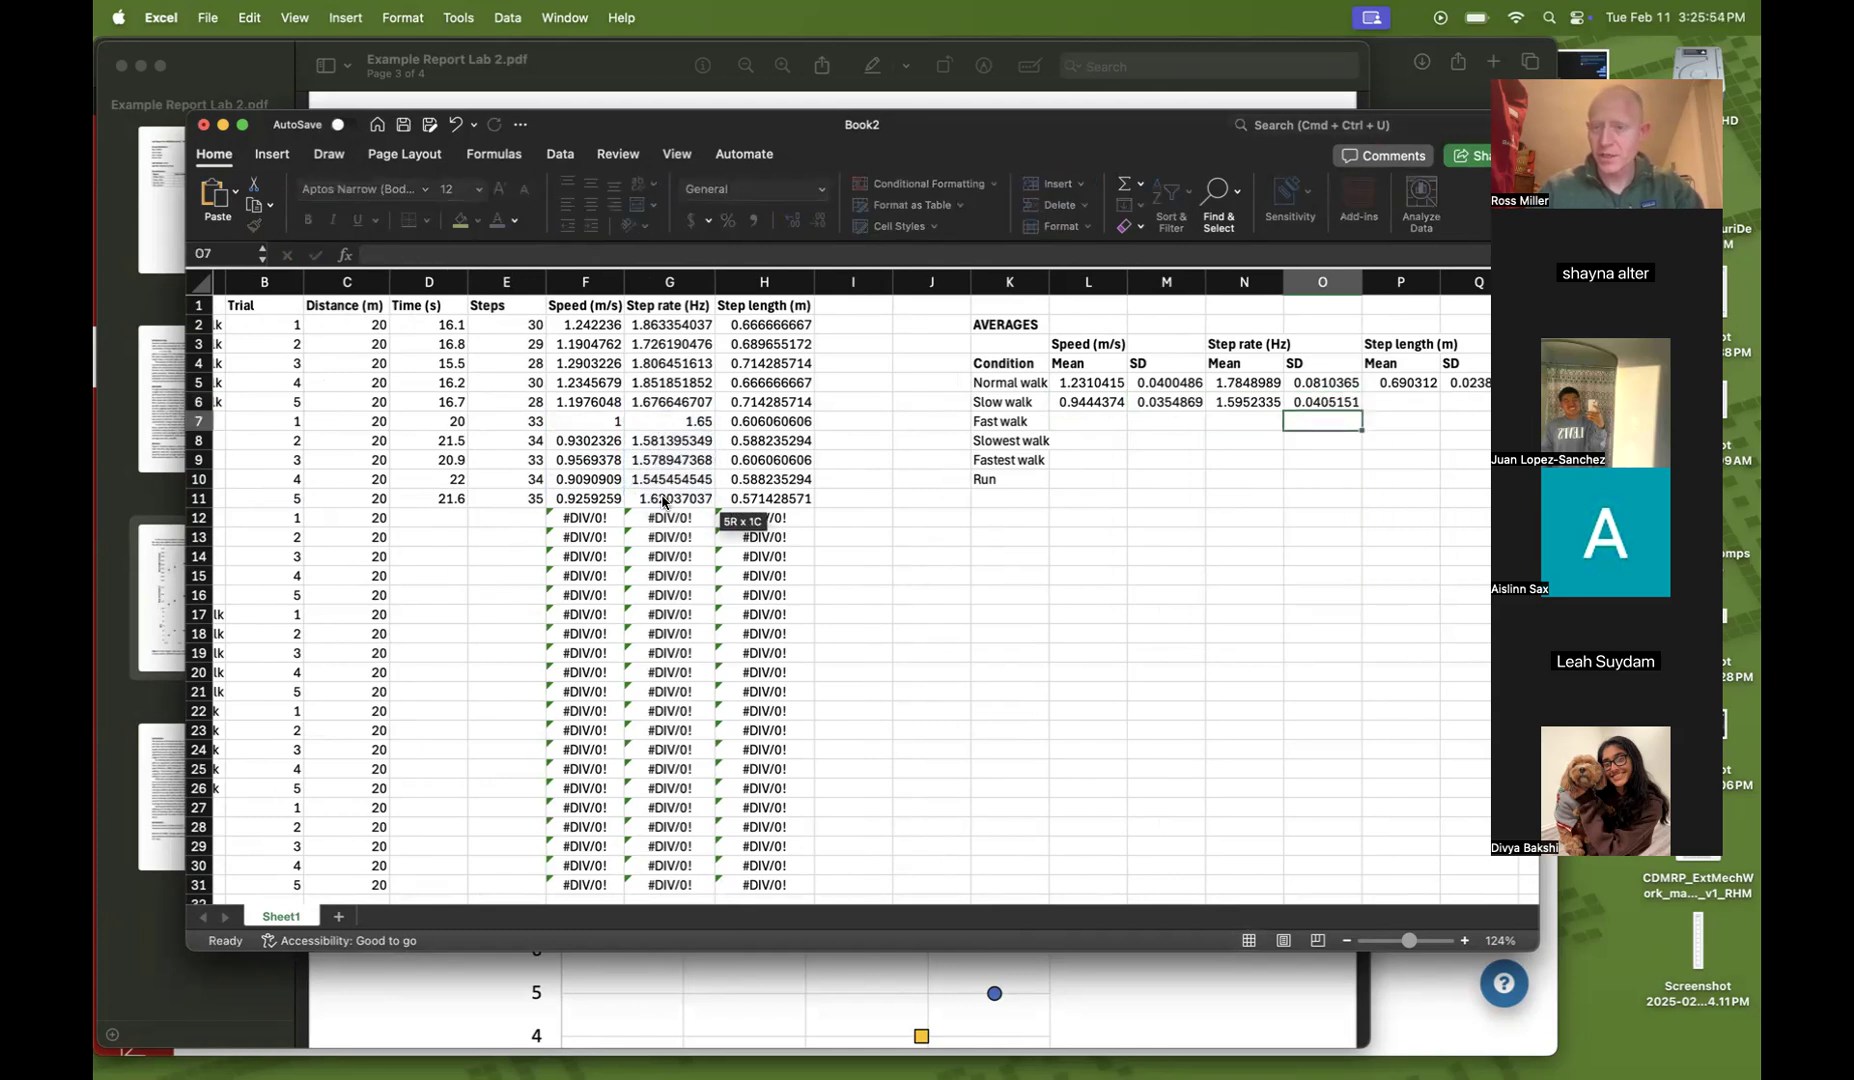
key(Tab)
Compute the Slow walk mean step length in P6 with =AVERAGE(H7:H11)
text(=average()
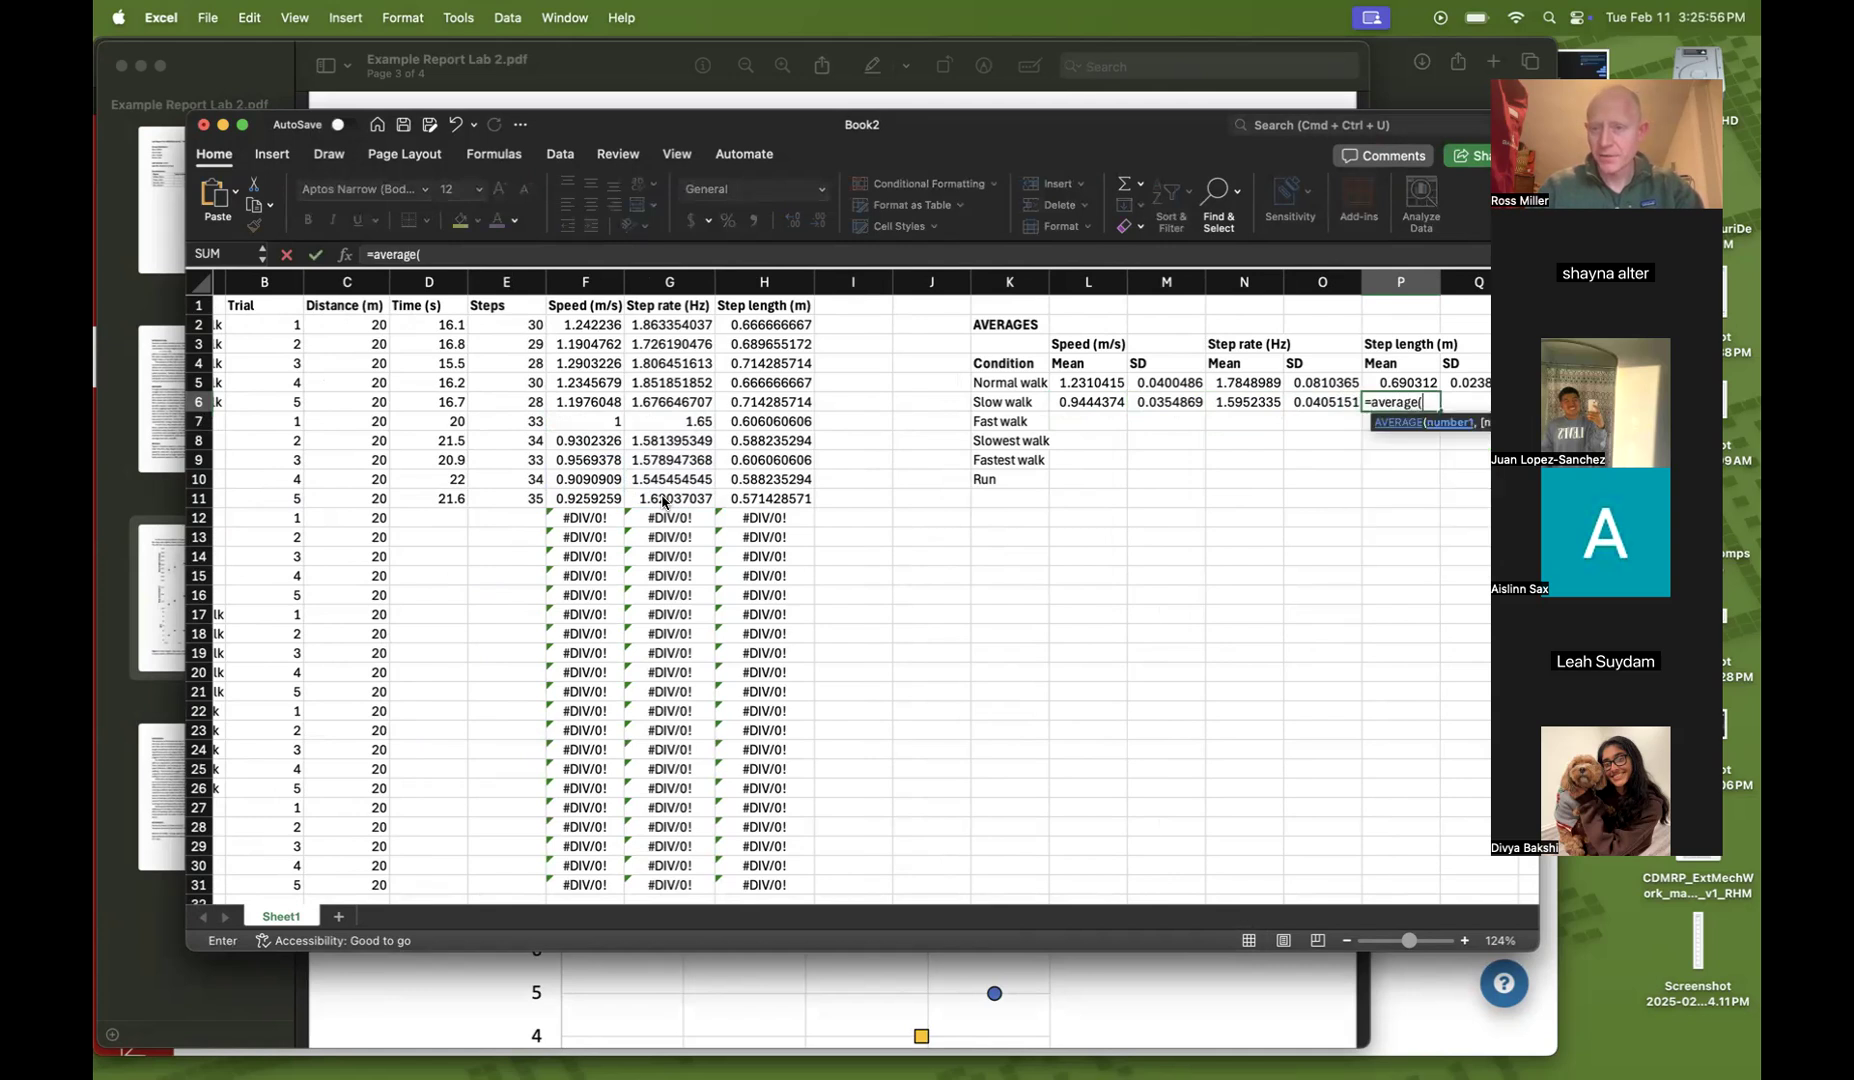
drag(745, 421, 742, 497)
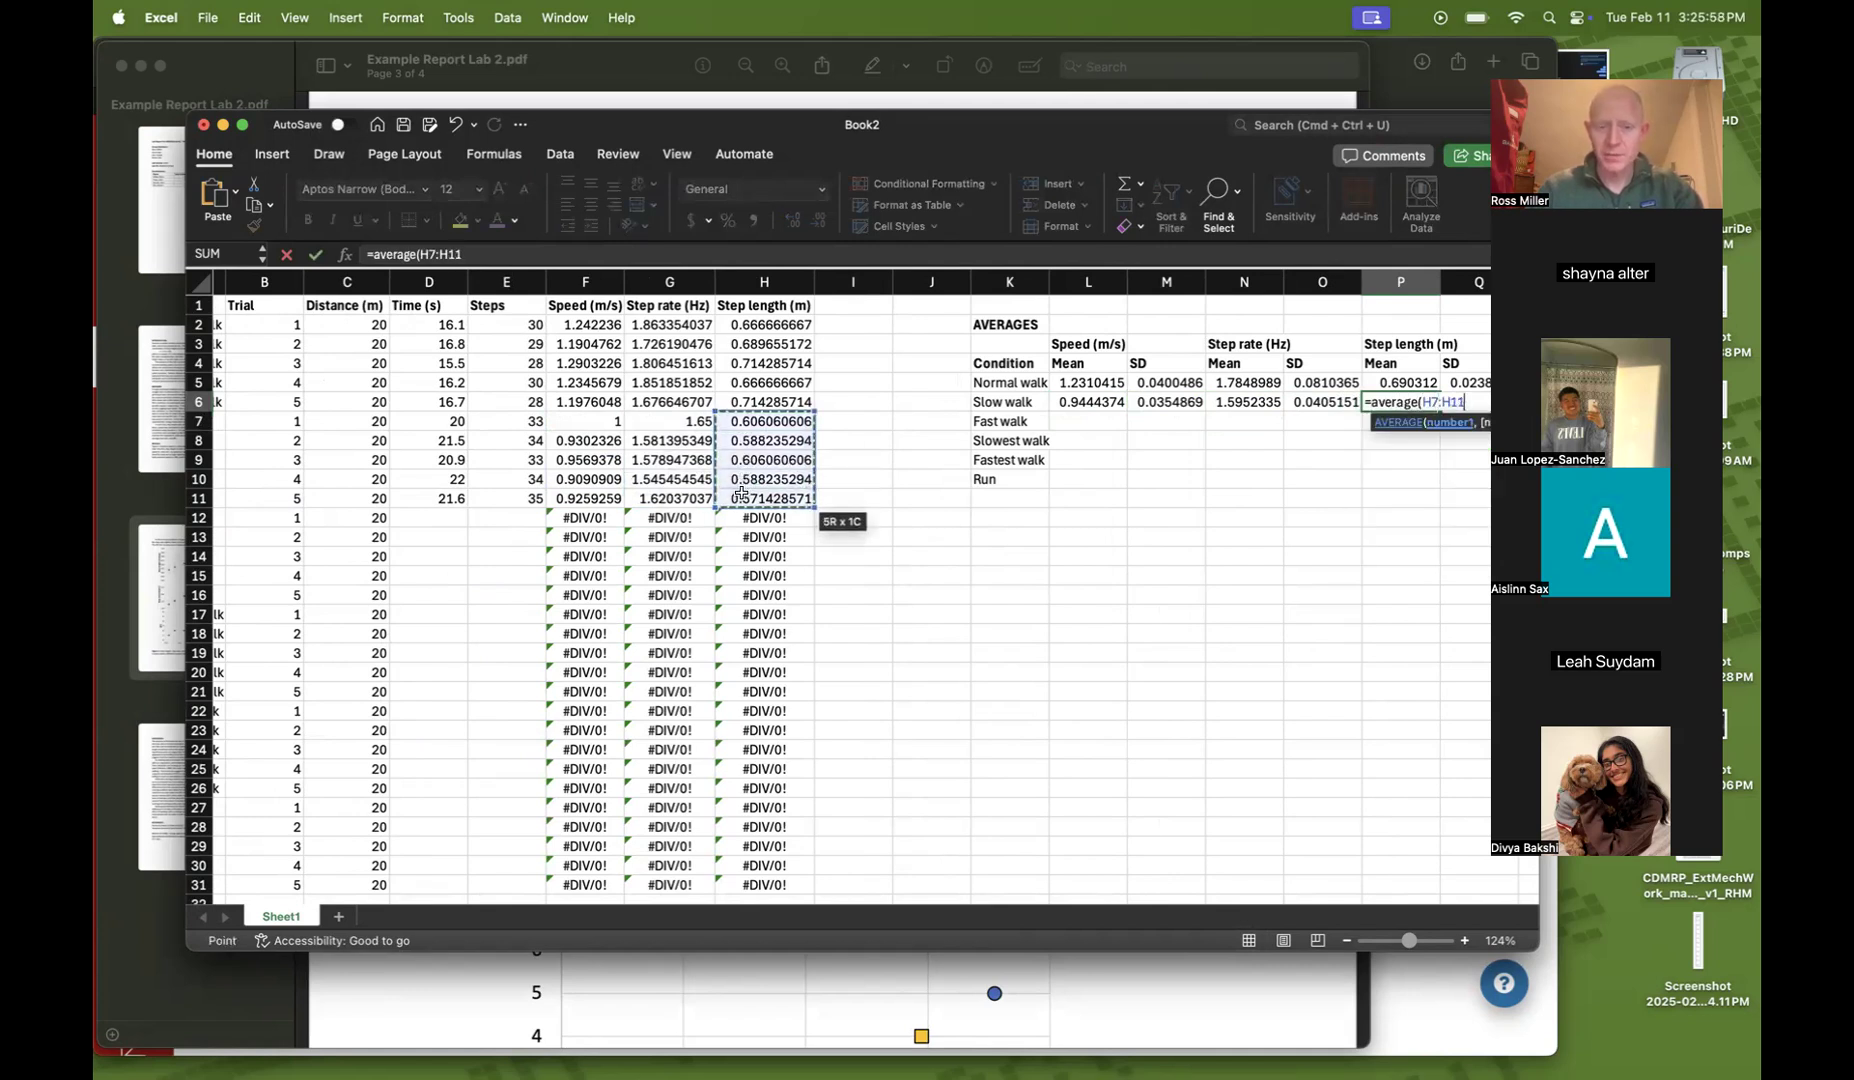
text())
key(Tab)
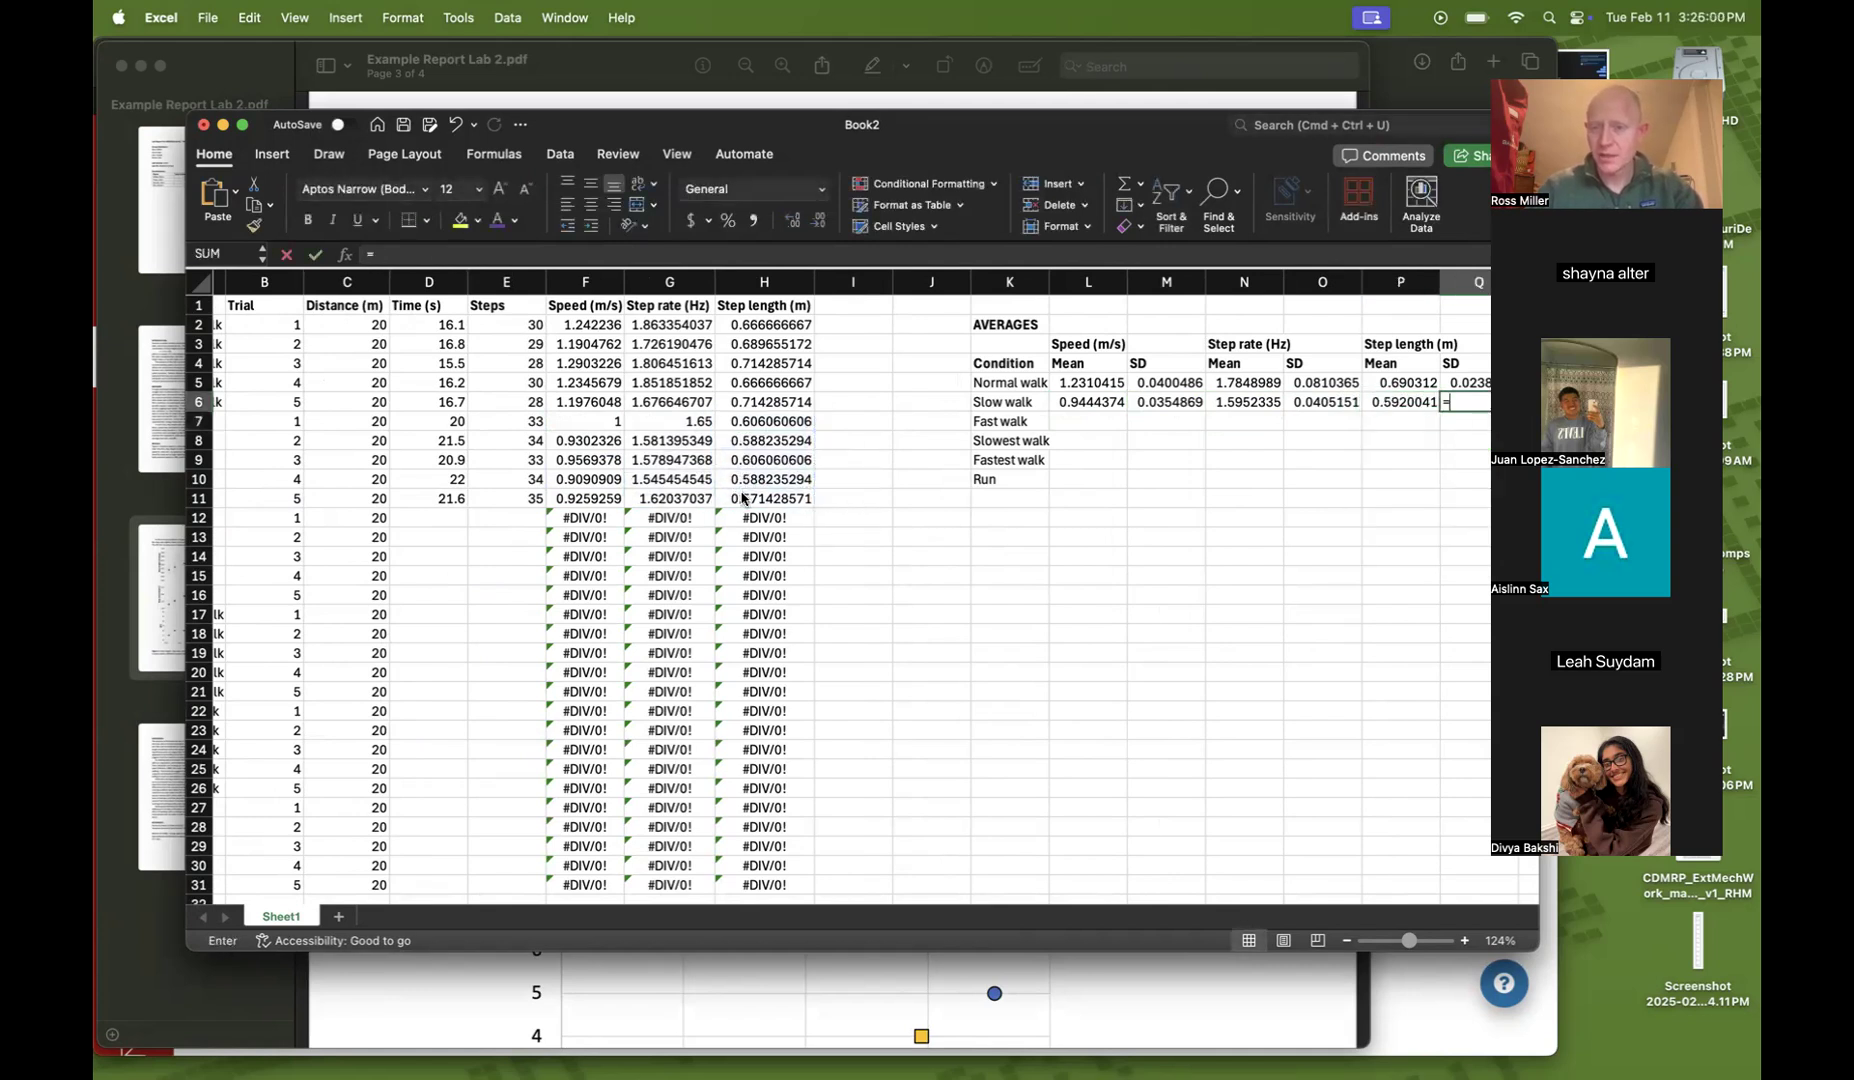
Compute the Slow walk step length standard deviation in Q6 with =STDEV(H7:H11)
text(=stdev()
drag(748, 421, 754, 499)
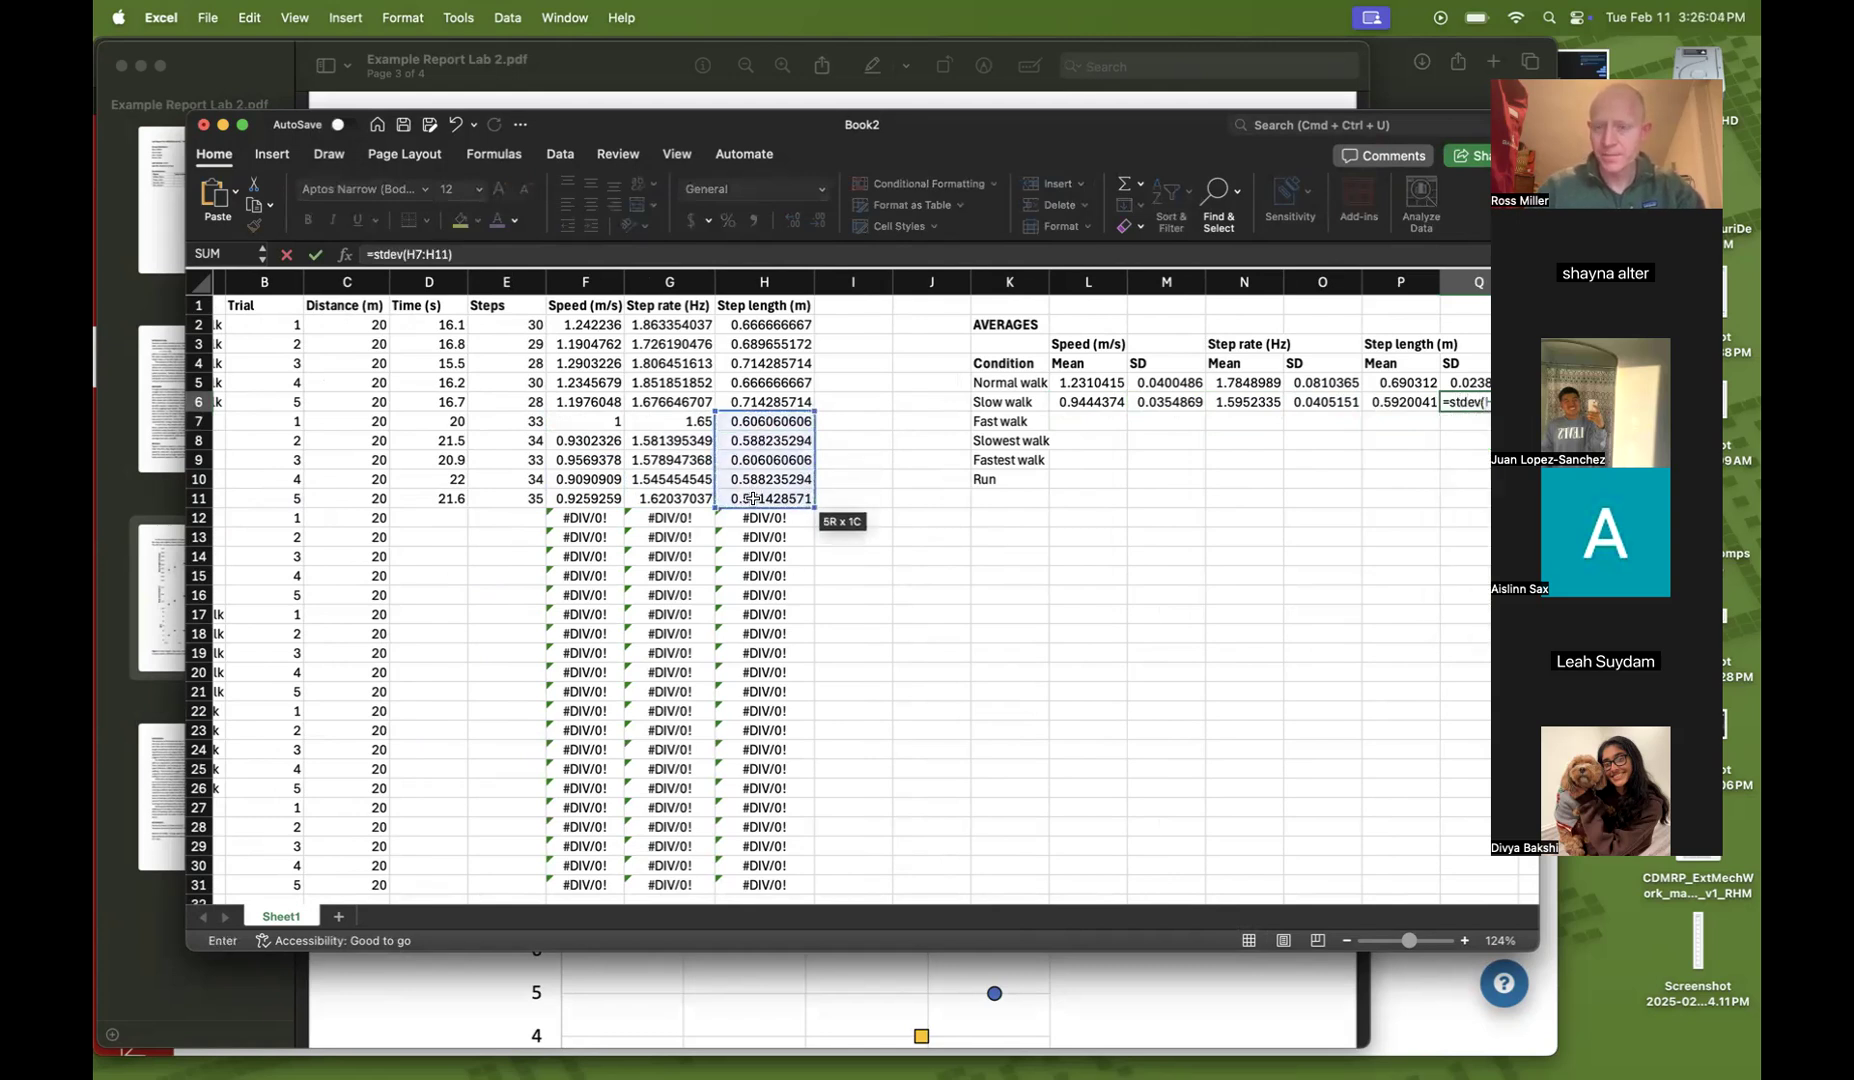
key(Return)
scroll(840, 517, right, 5)
scroll(842, 517, right, 3)
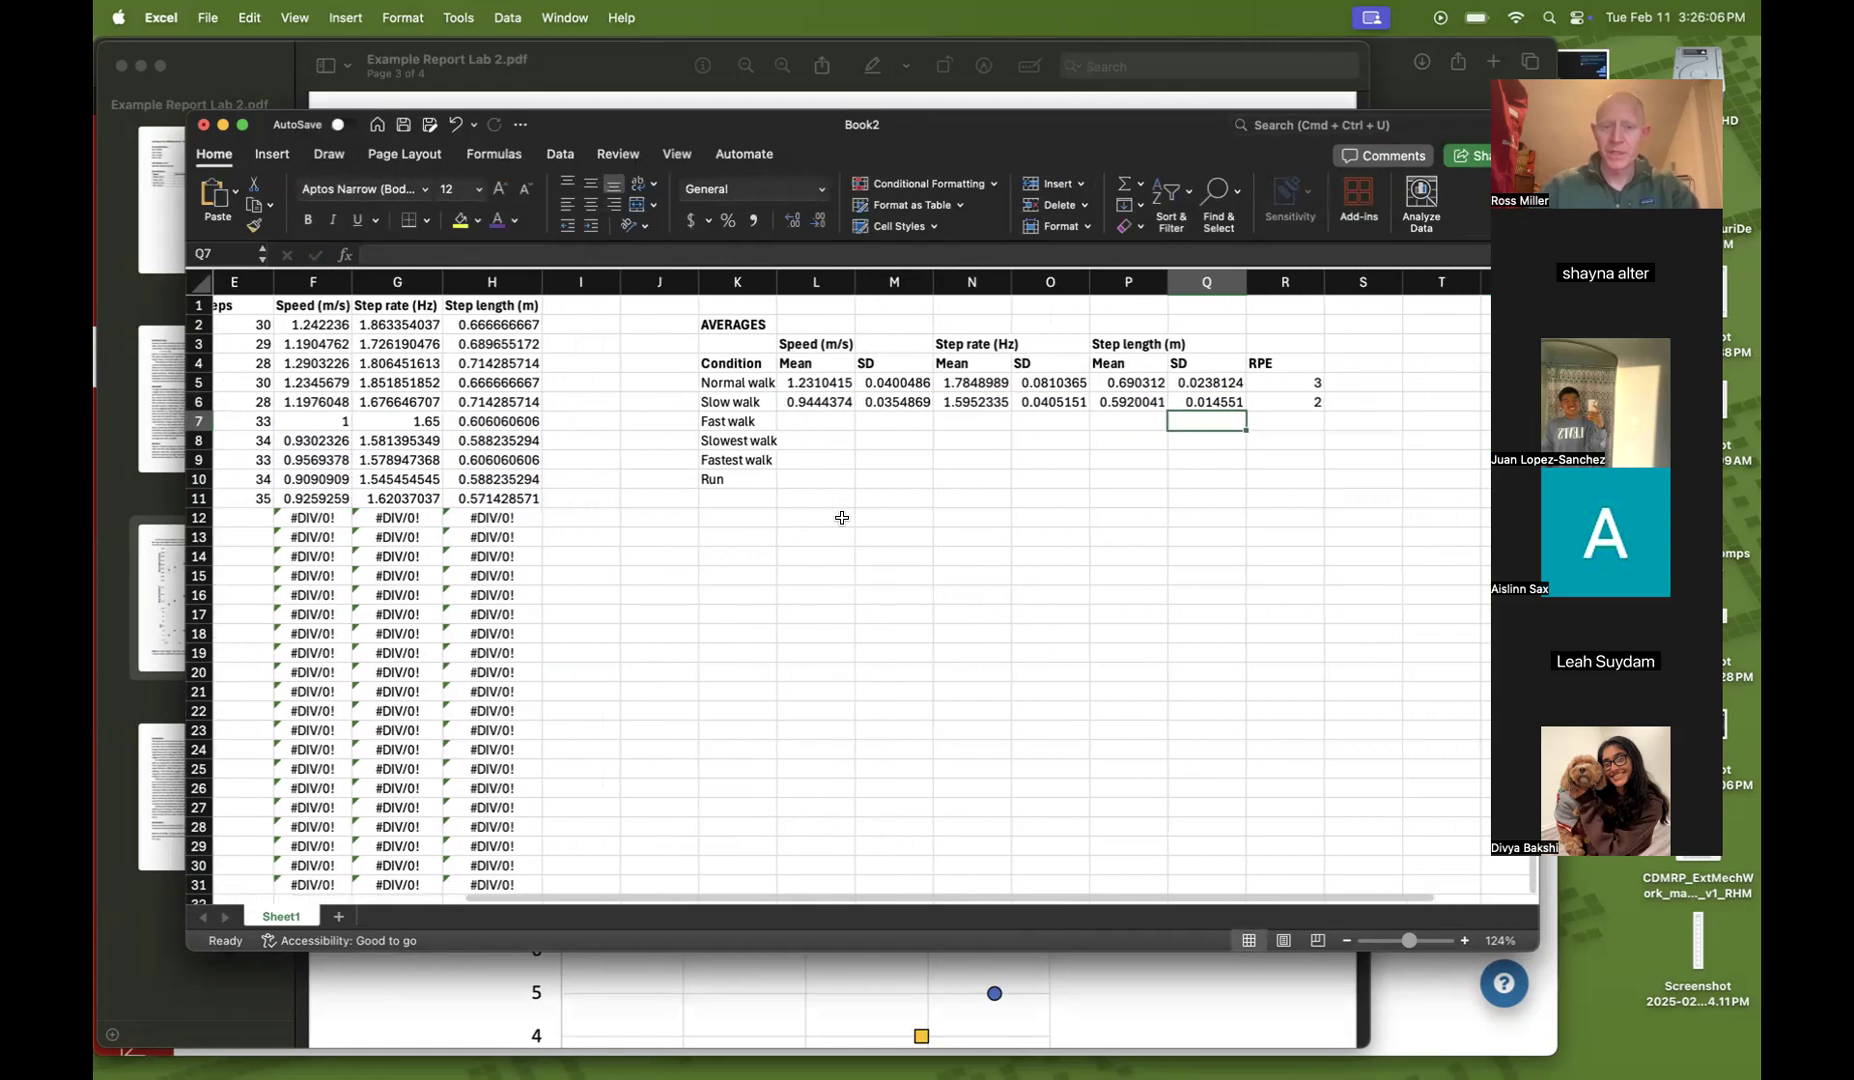
scroll(890, 472, right, 2)
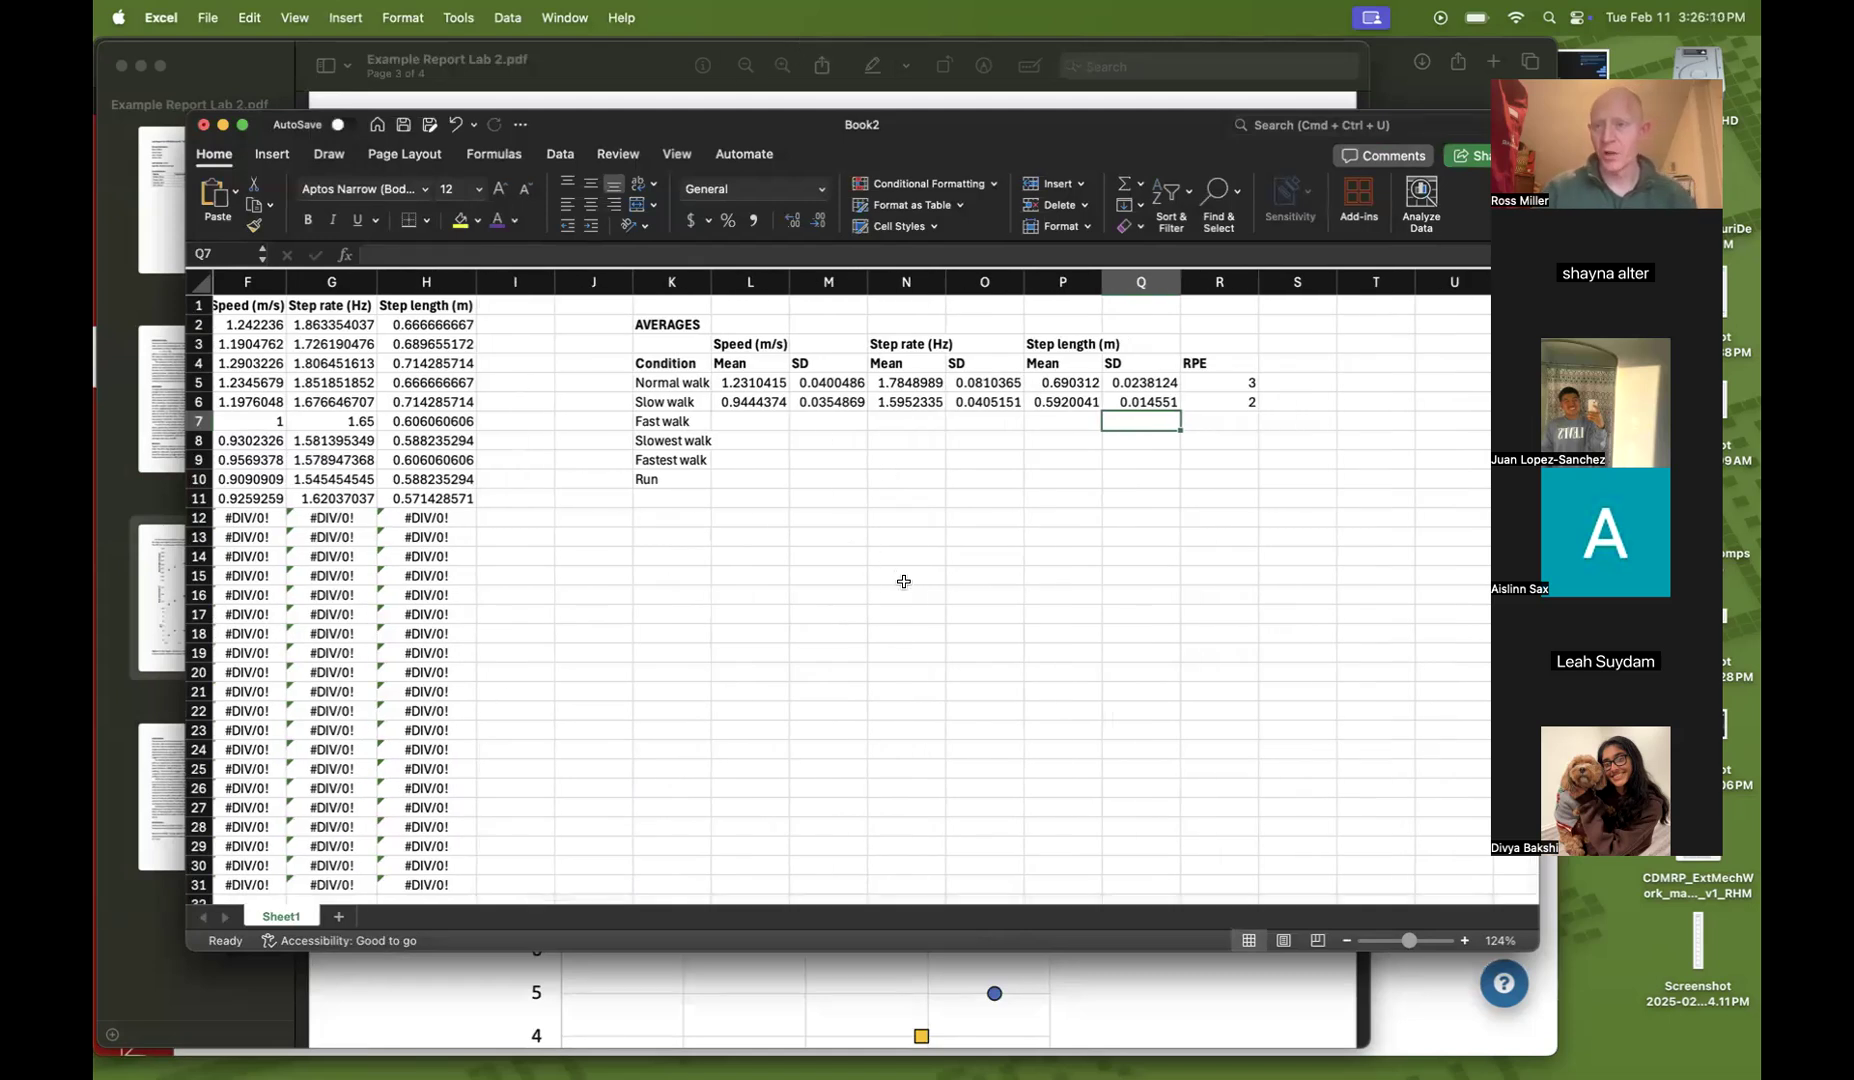
drag(753, 420, 755, 480)
click(870, 492)
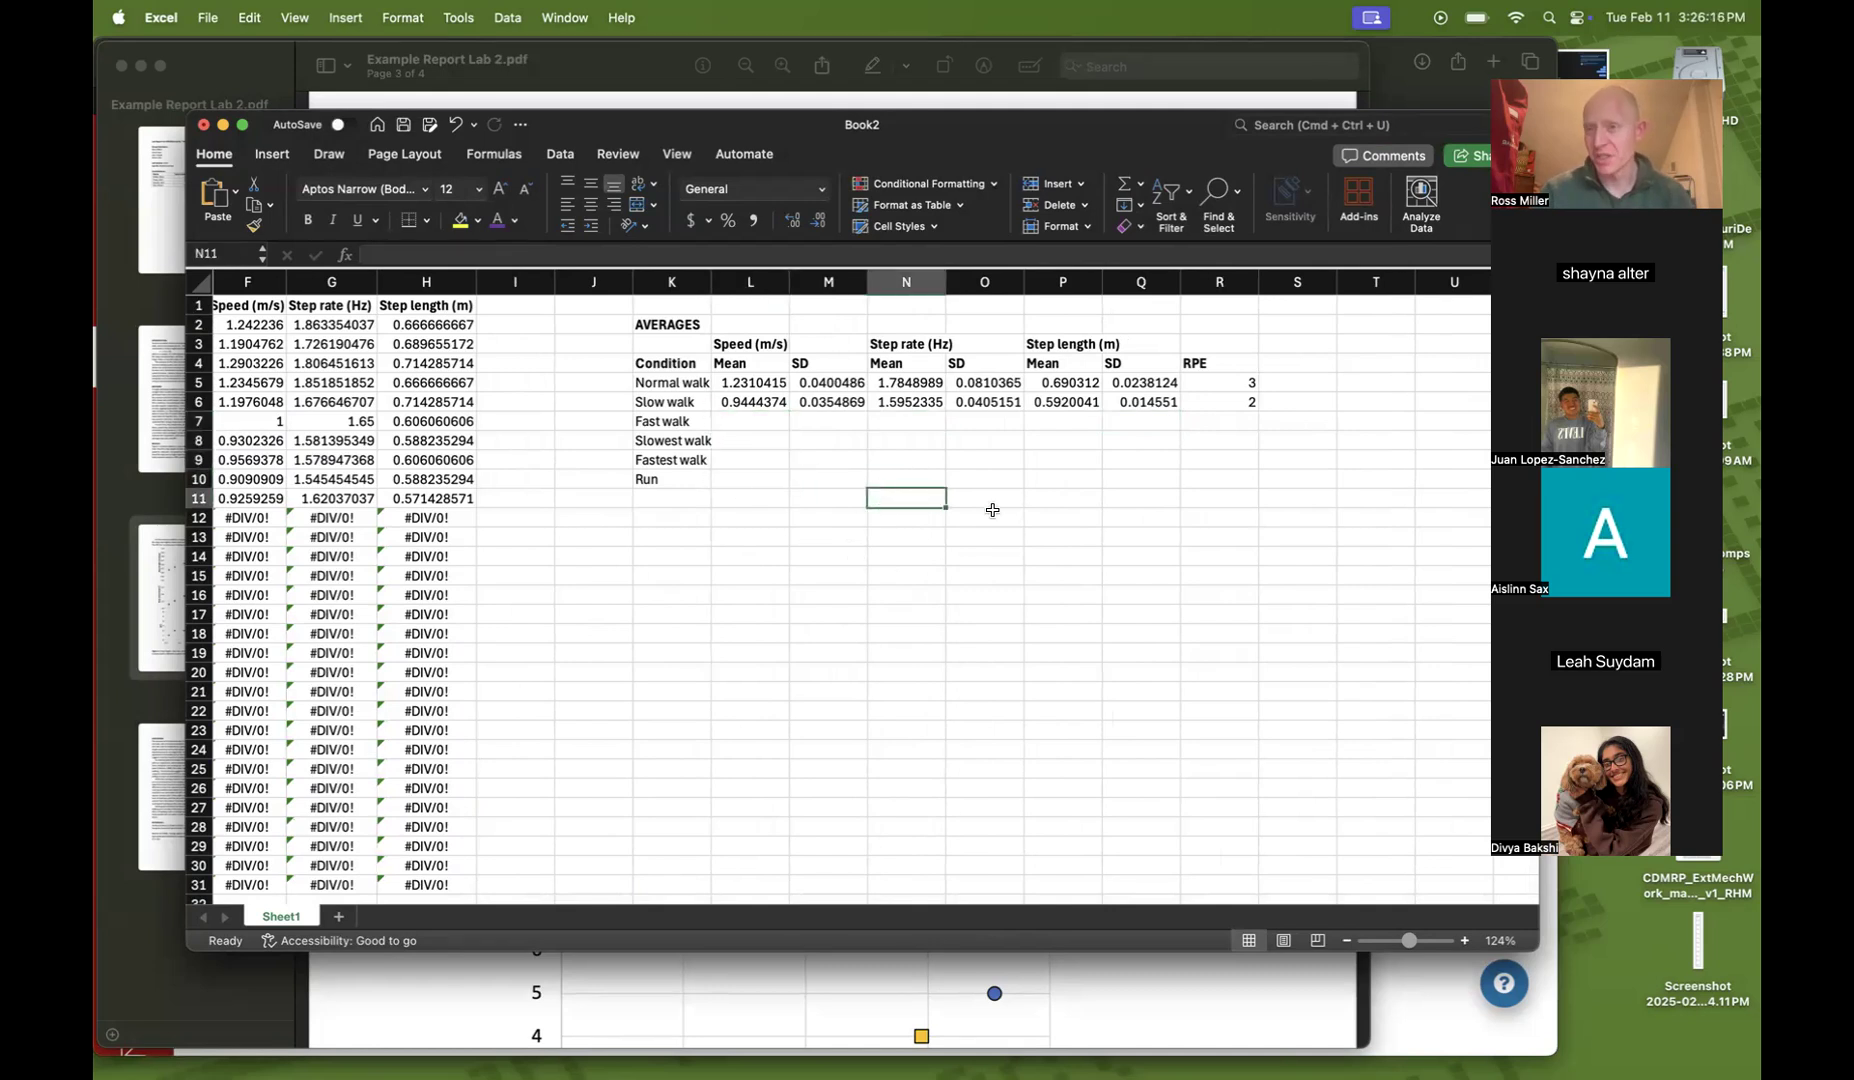
scroll(772, 637, left, 5)
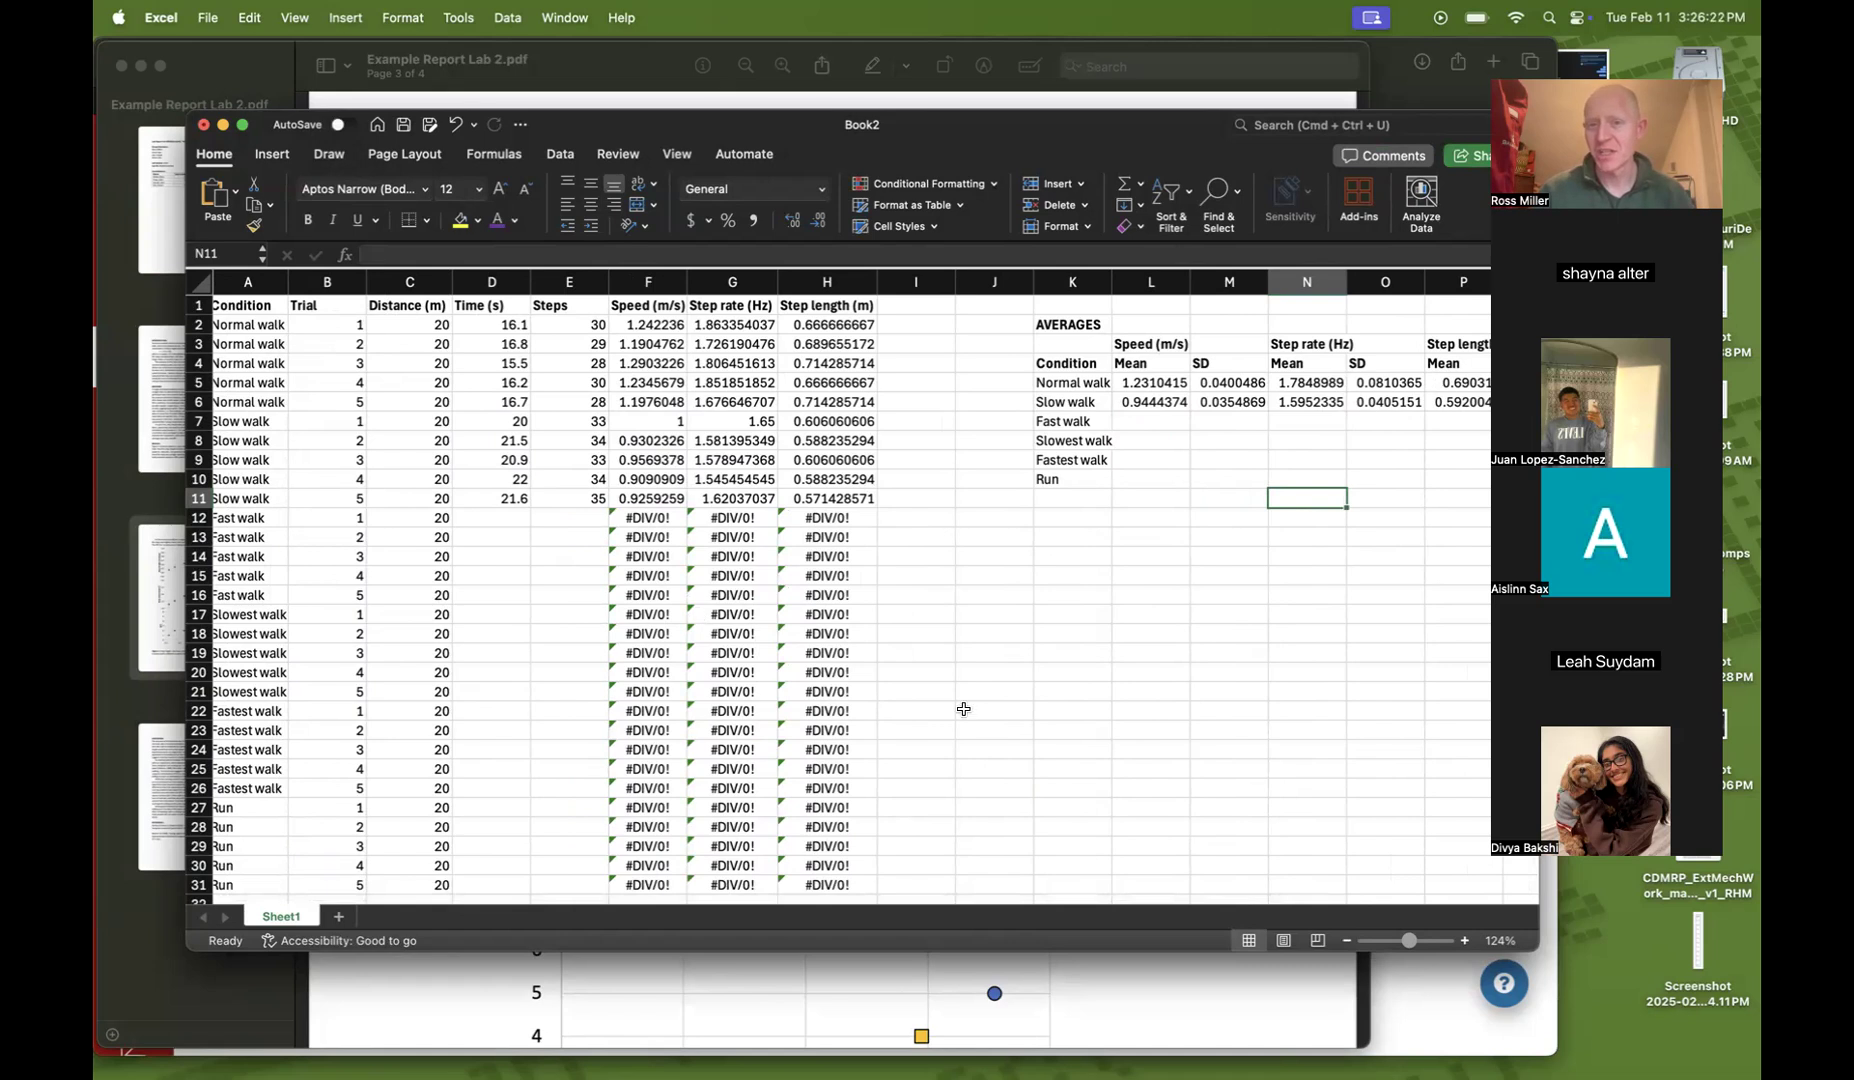
scroll(1139, 665, left, 1)
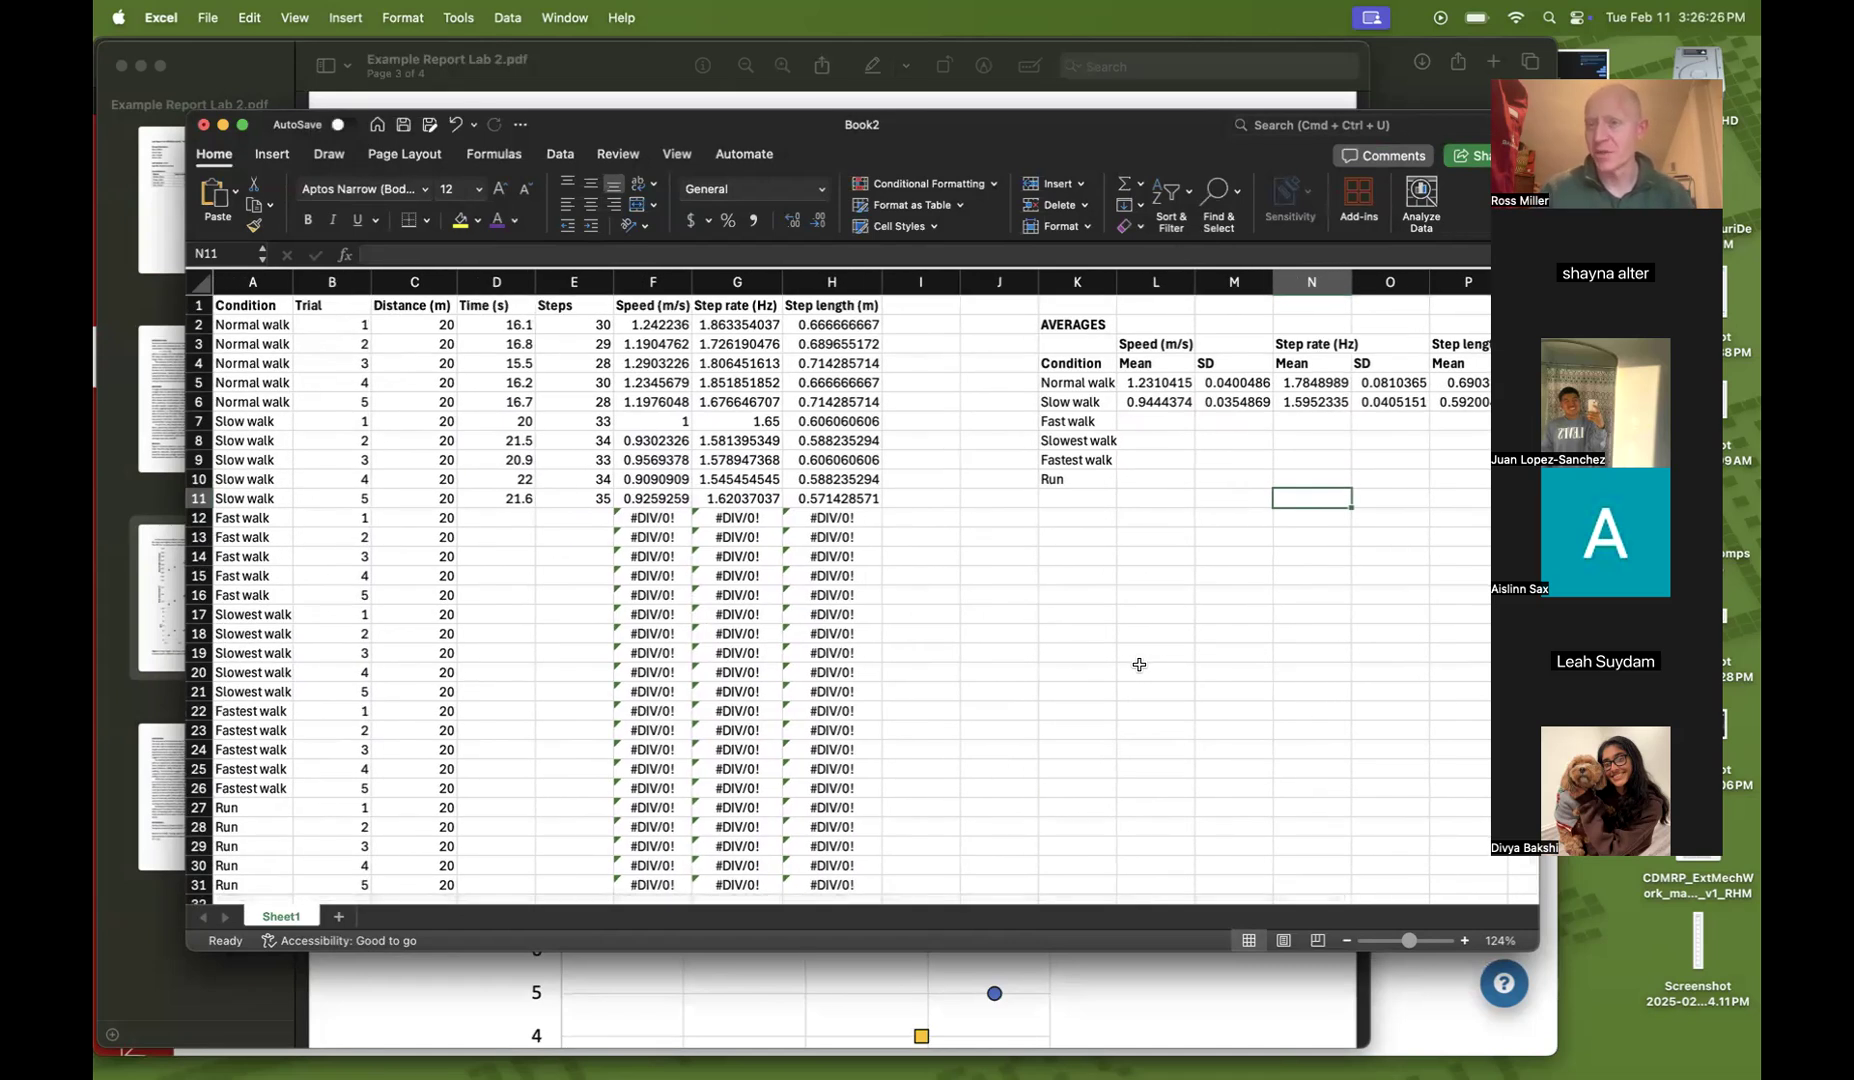
scroll(1139, 665, right, 5)
scroll(1139, 665, right, 3)
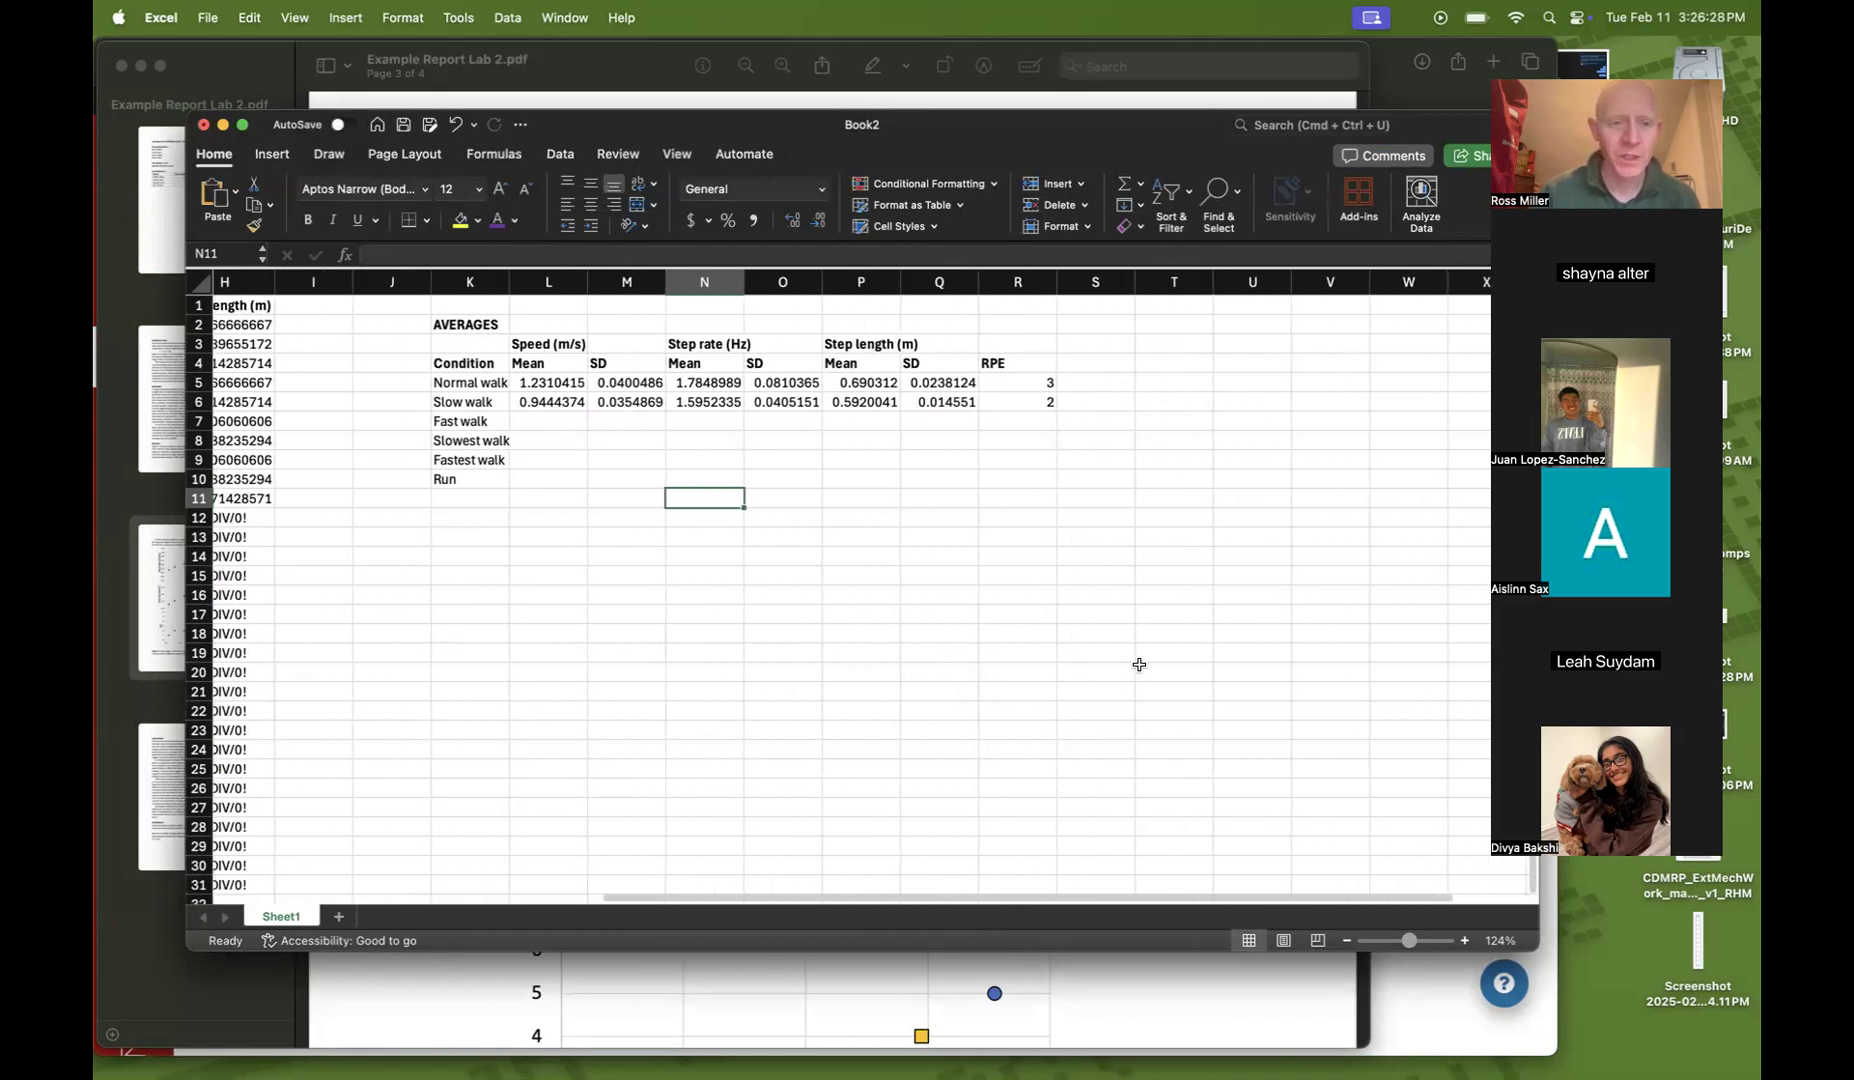
click(492, 419)
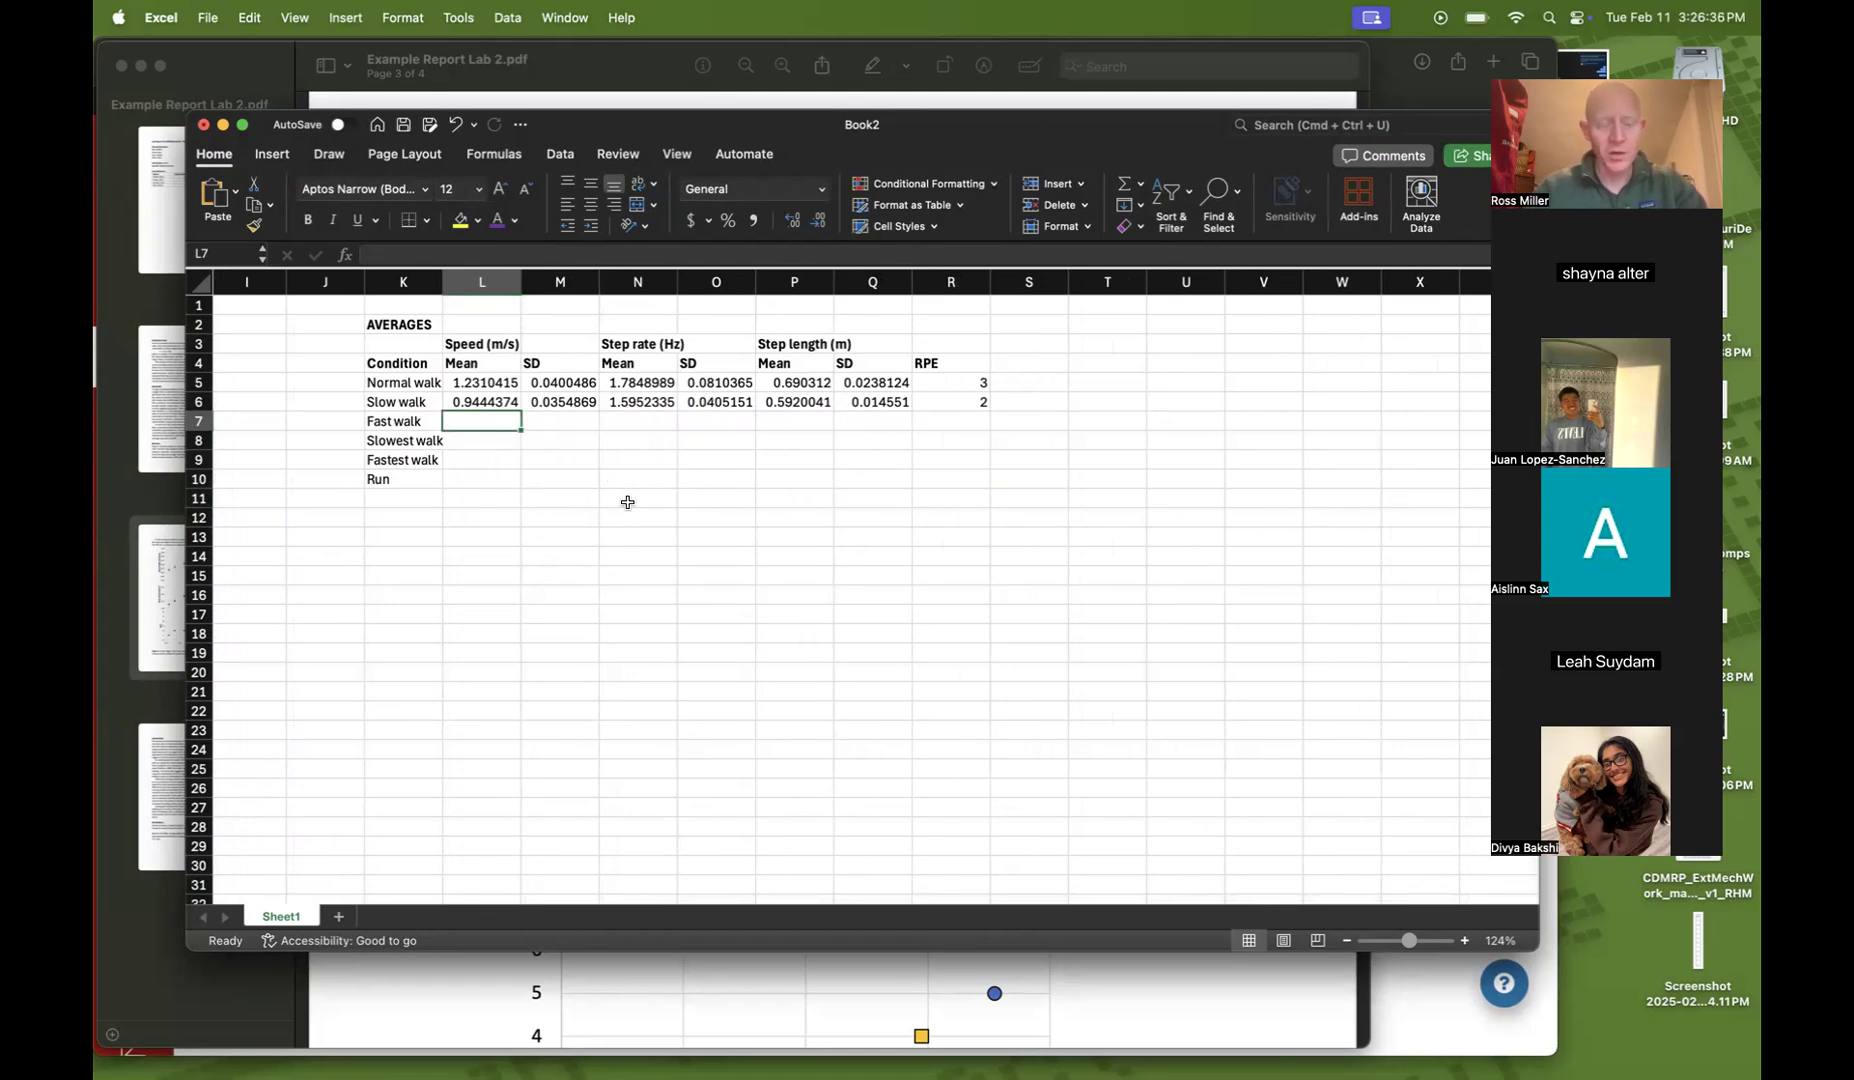
click(596, 500)
Enter Fast walk speed mean 1.45 and SD 0.05, and step rate mean 1.9 and SD 0.07
click(502, 421)
text(1.45)
key(Tab)
text(.)
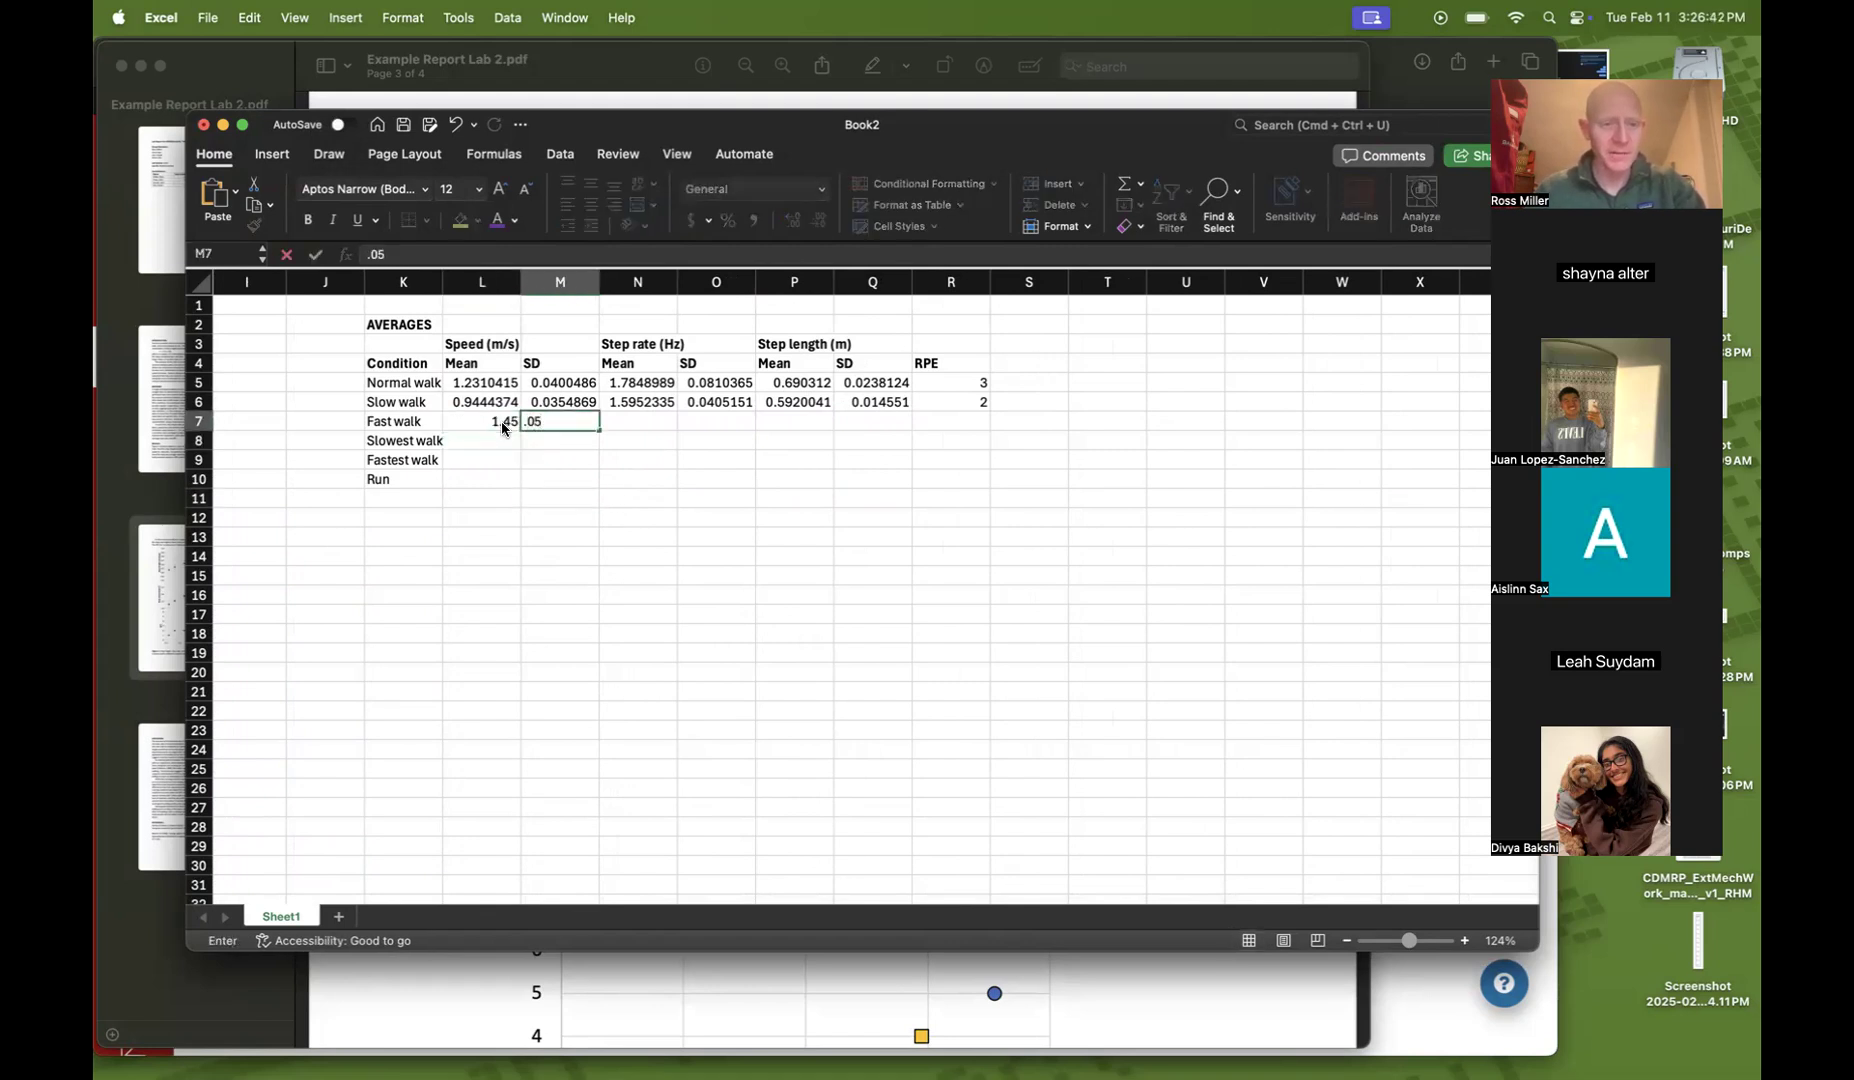
key(Tab)
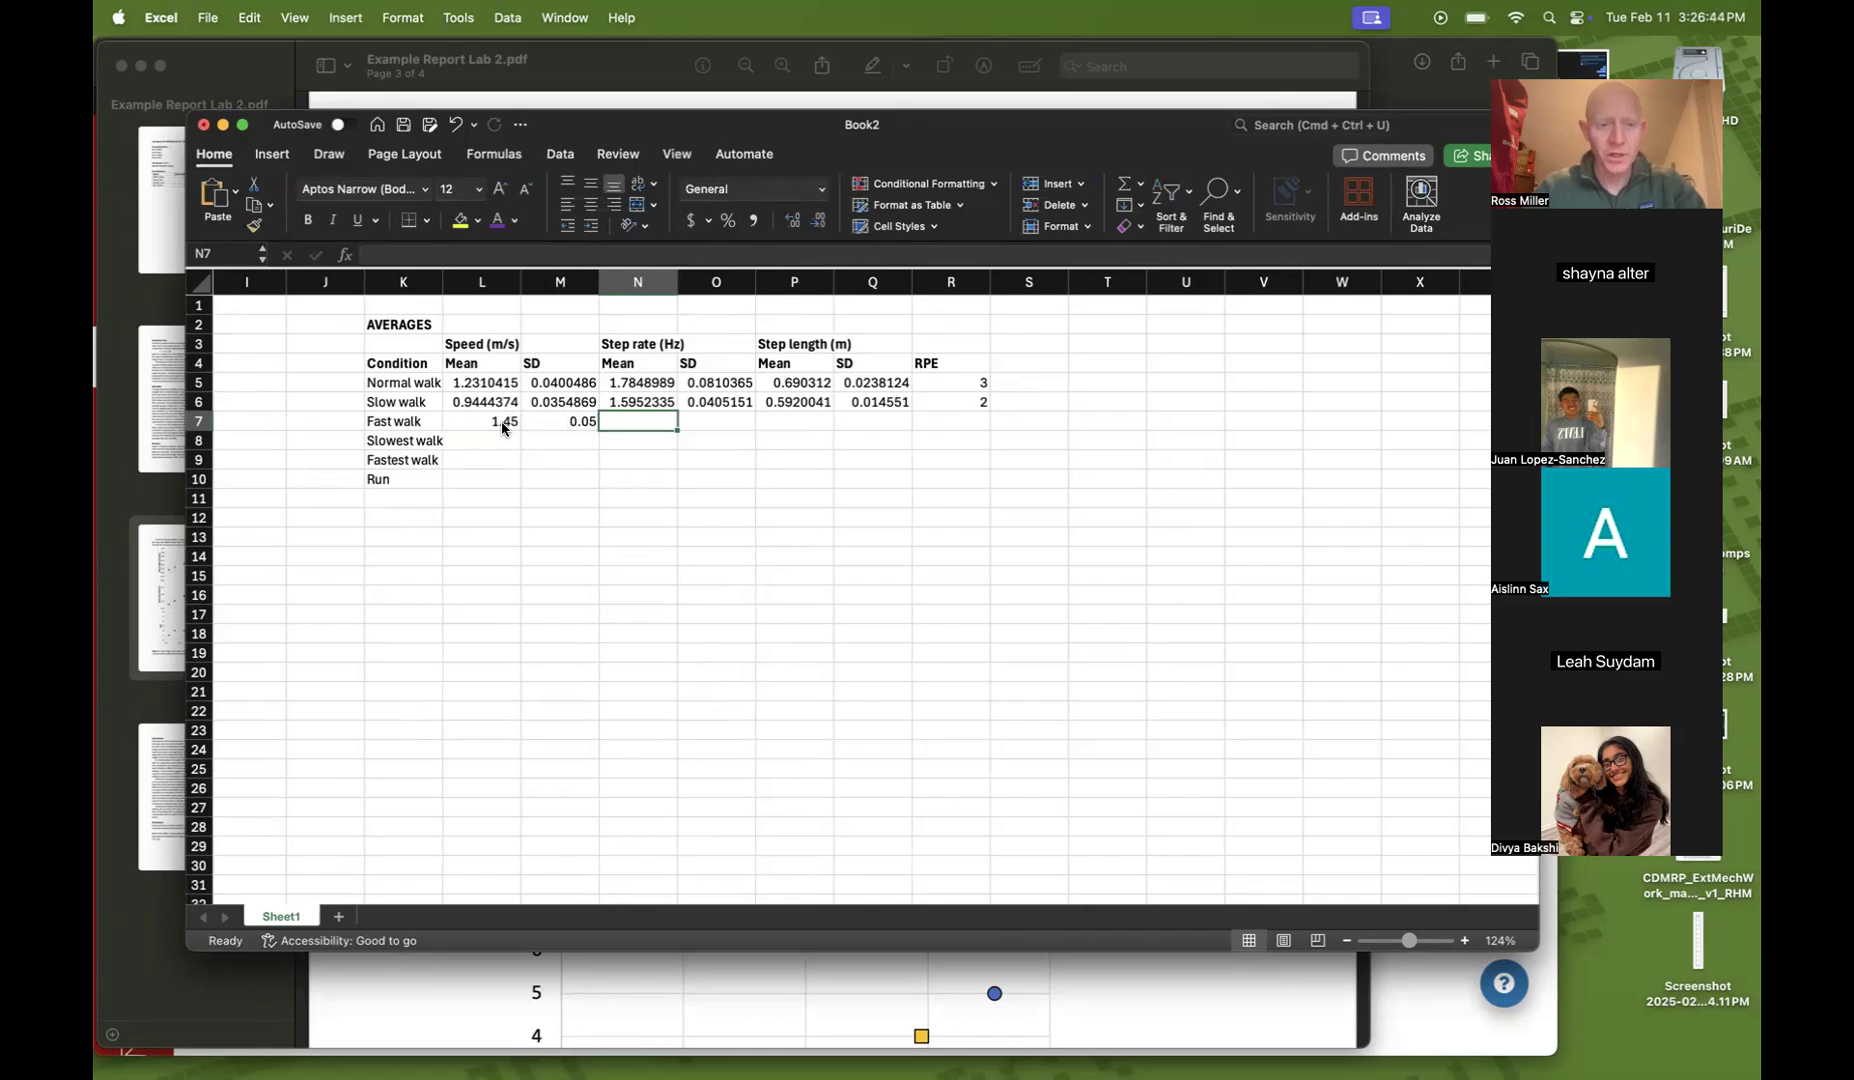
text(1.9)
key(Tab)
text(.)
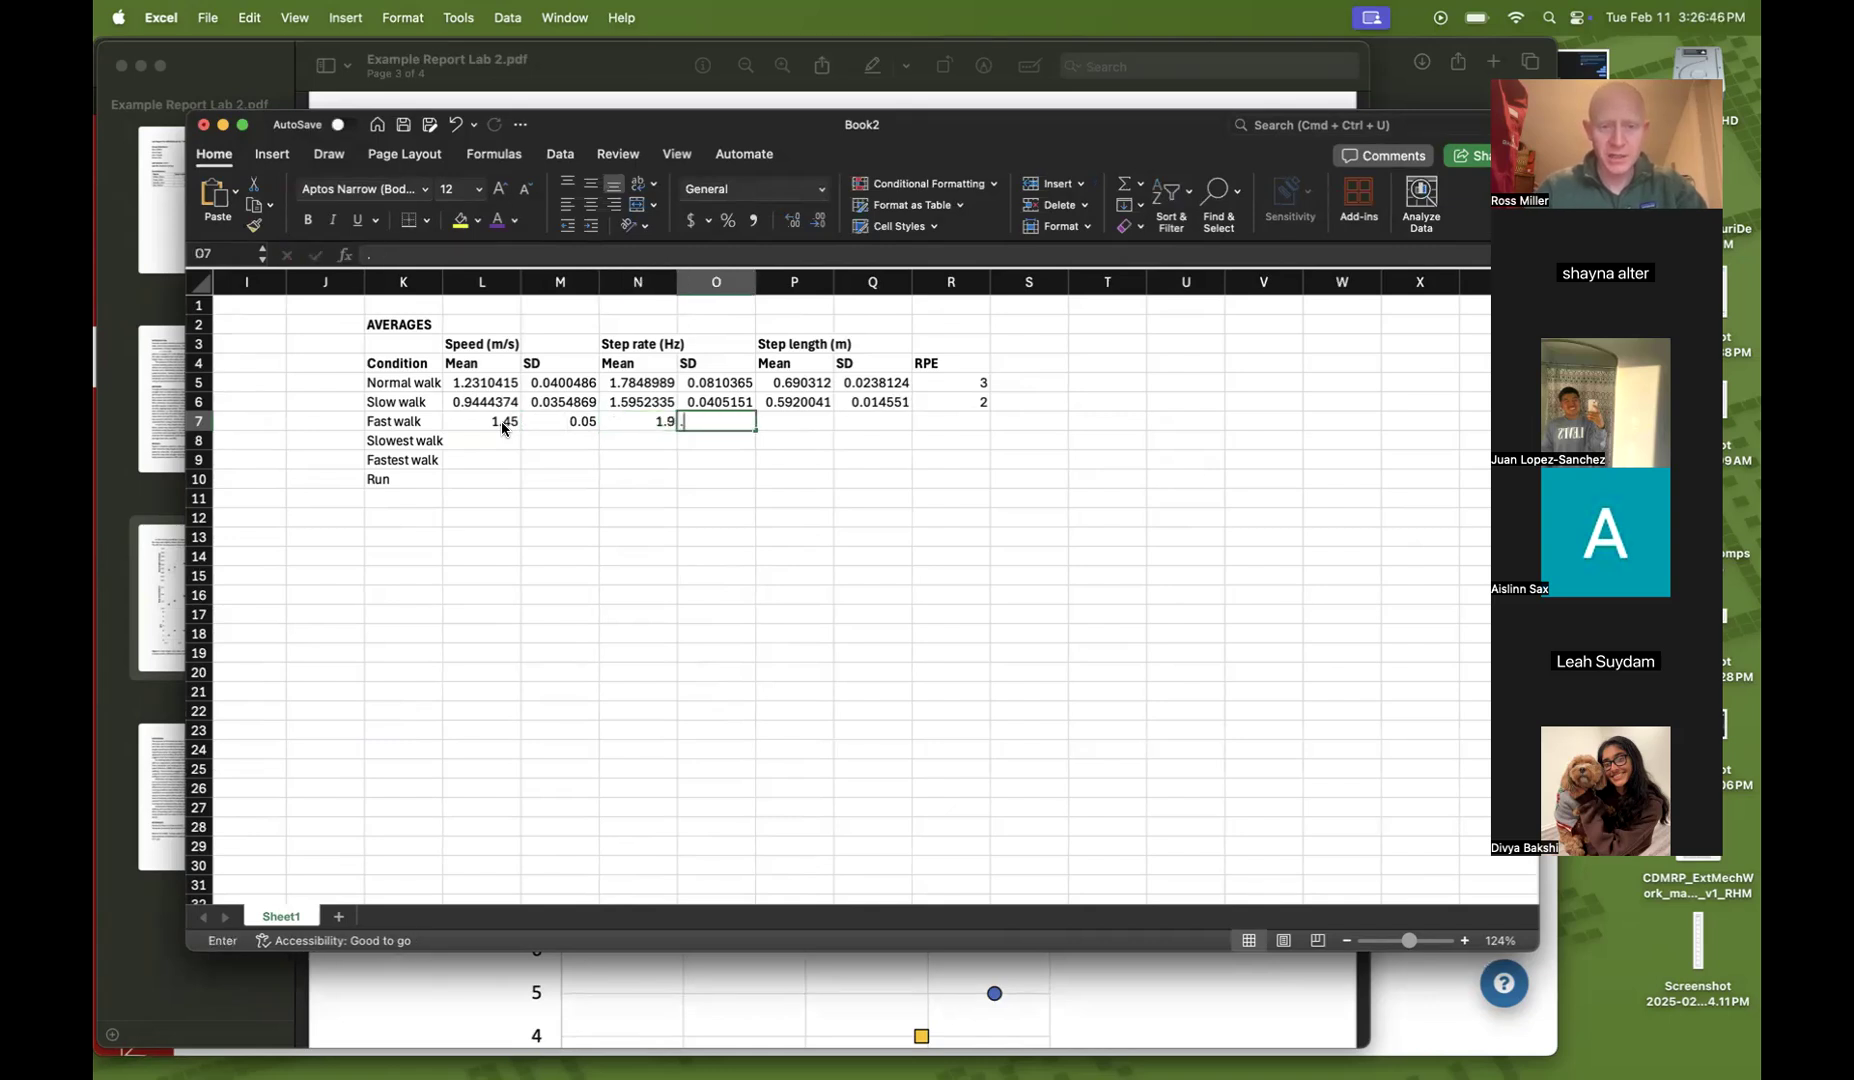
text(07)
key(Tab)
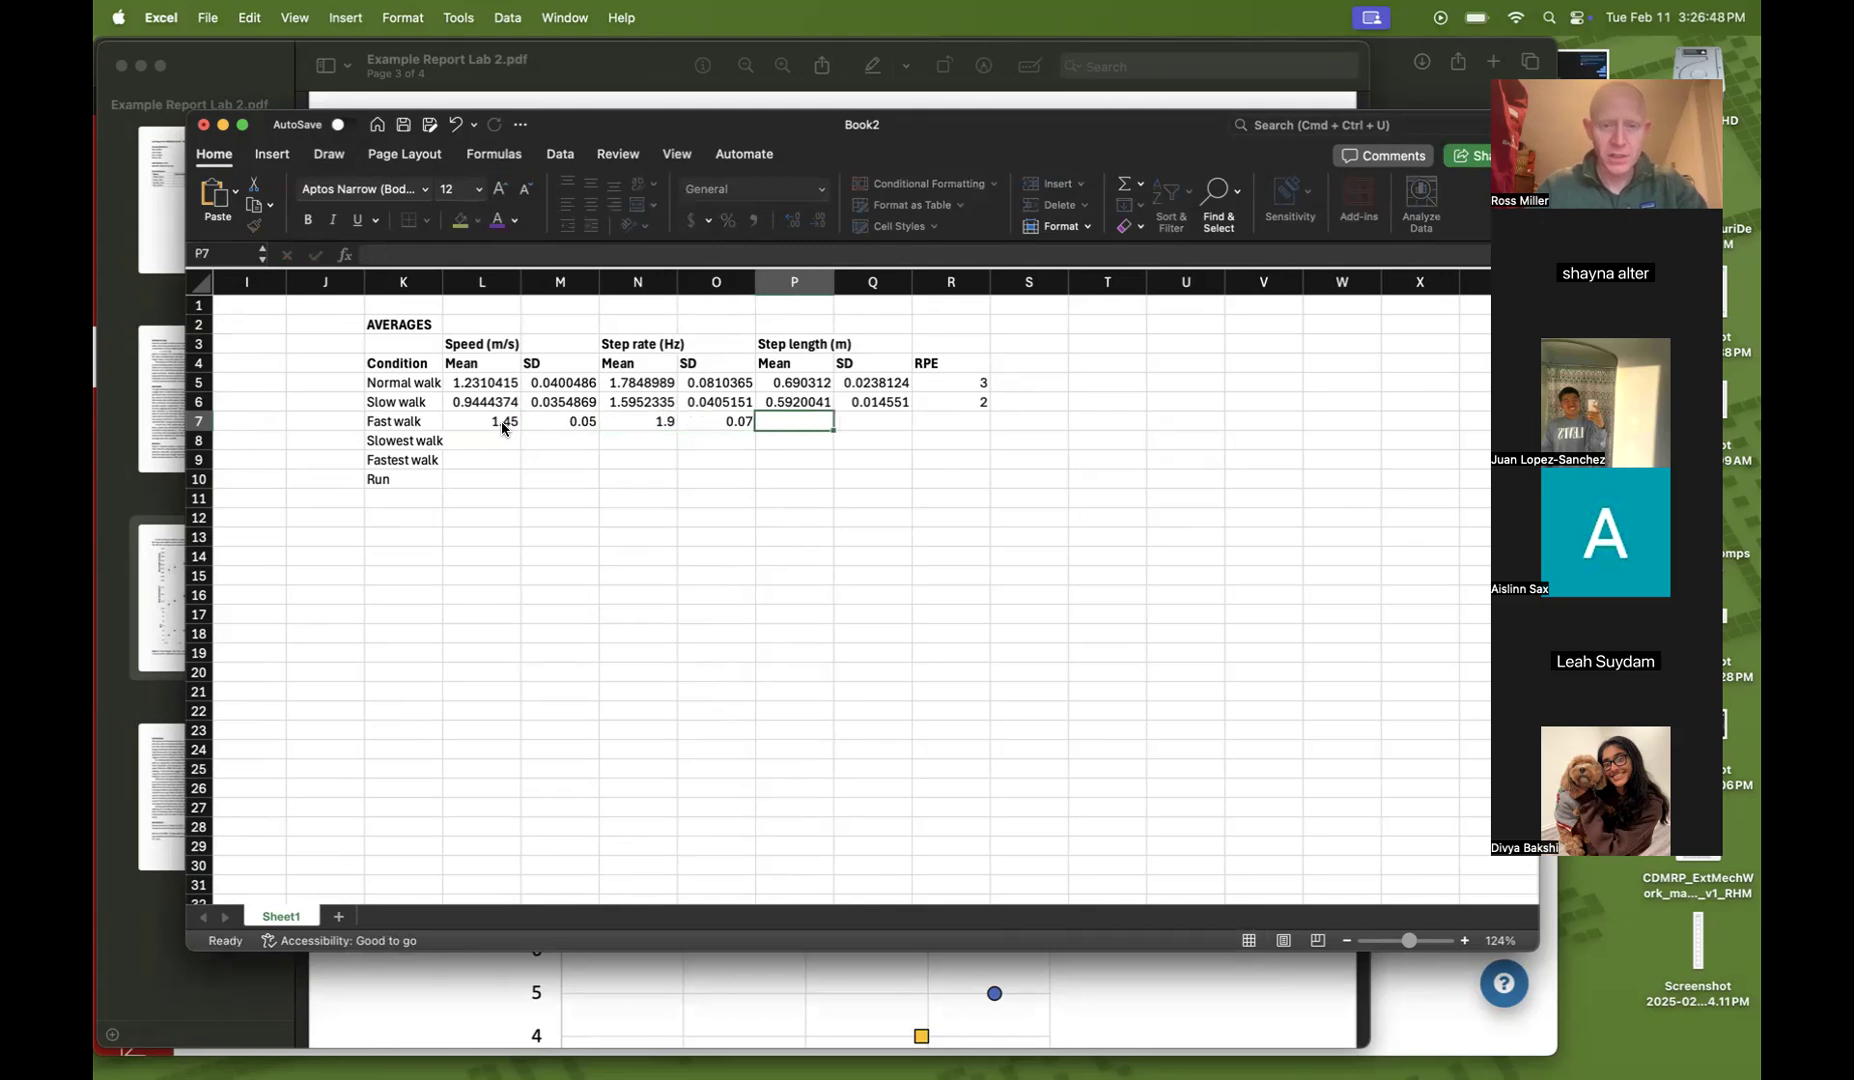
Enter Fast walk step length mean 0.75, SD 0.03 and RPE 4
text(.75)
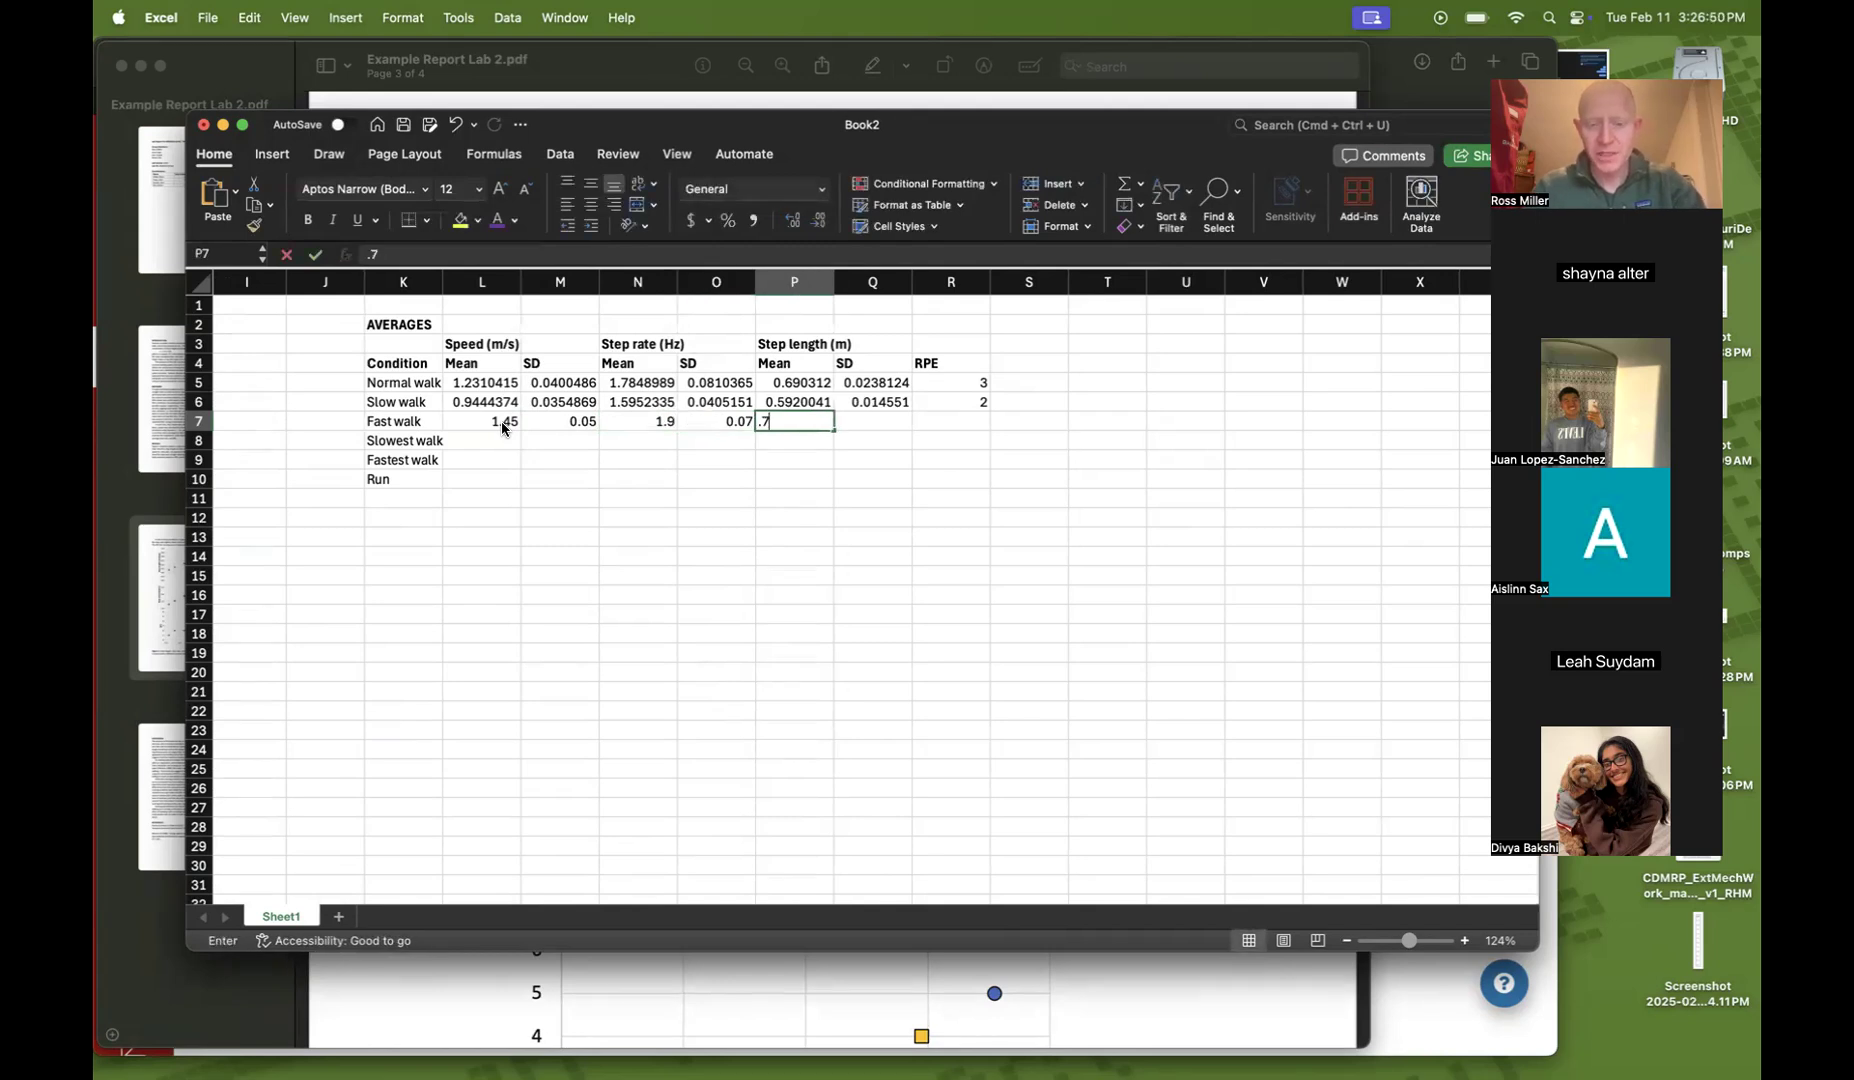
key(Tab)
text(.03)
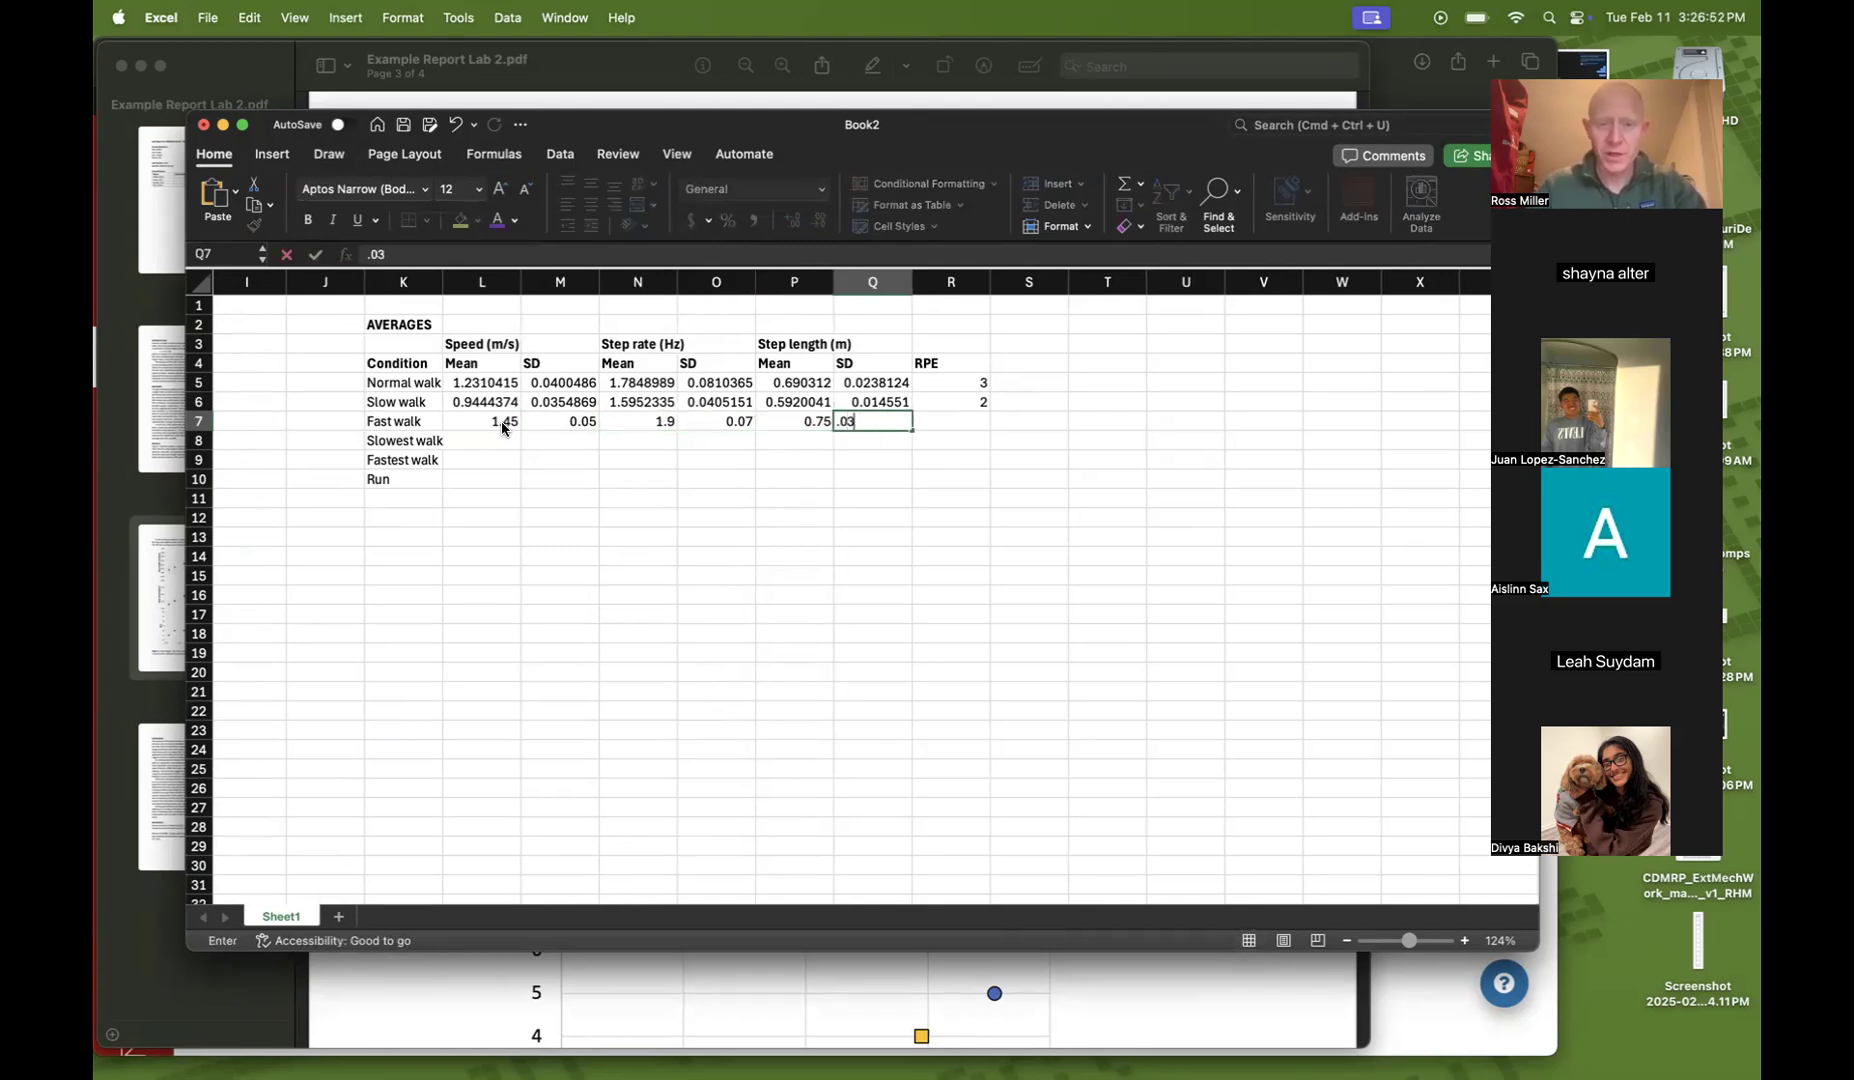
key(Tab)
text(4)
key(Return)
Enter Slowest walk speed mean 0.7 and SD 0.04, and step rate mean 1.2 and SD 0.05
key(Left)
key(Left)
key(Left)
key(Left)
key(Left)
key(Left)
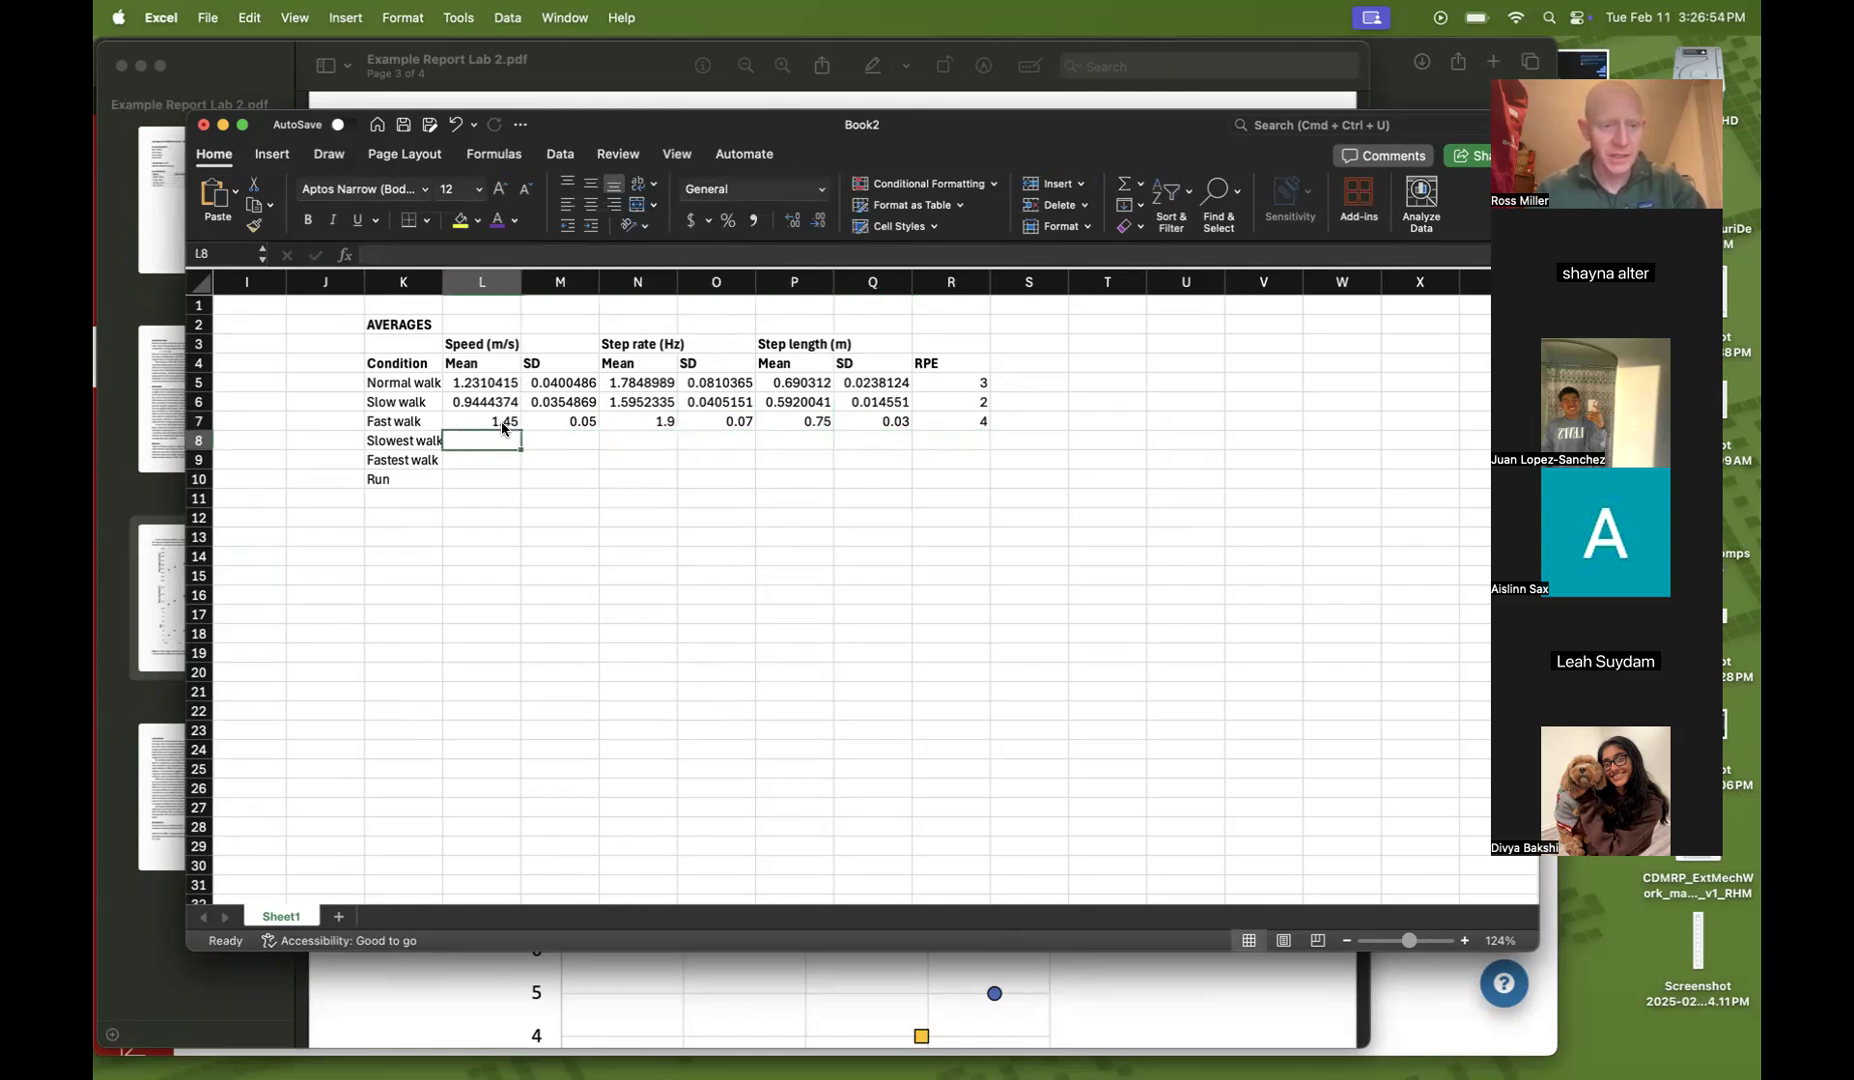
text(.7)
key(Tab)
text(.04)
key(Tab)
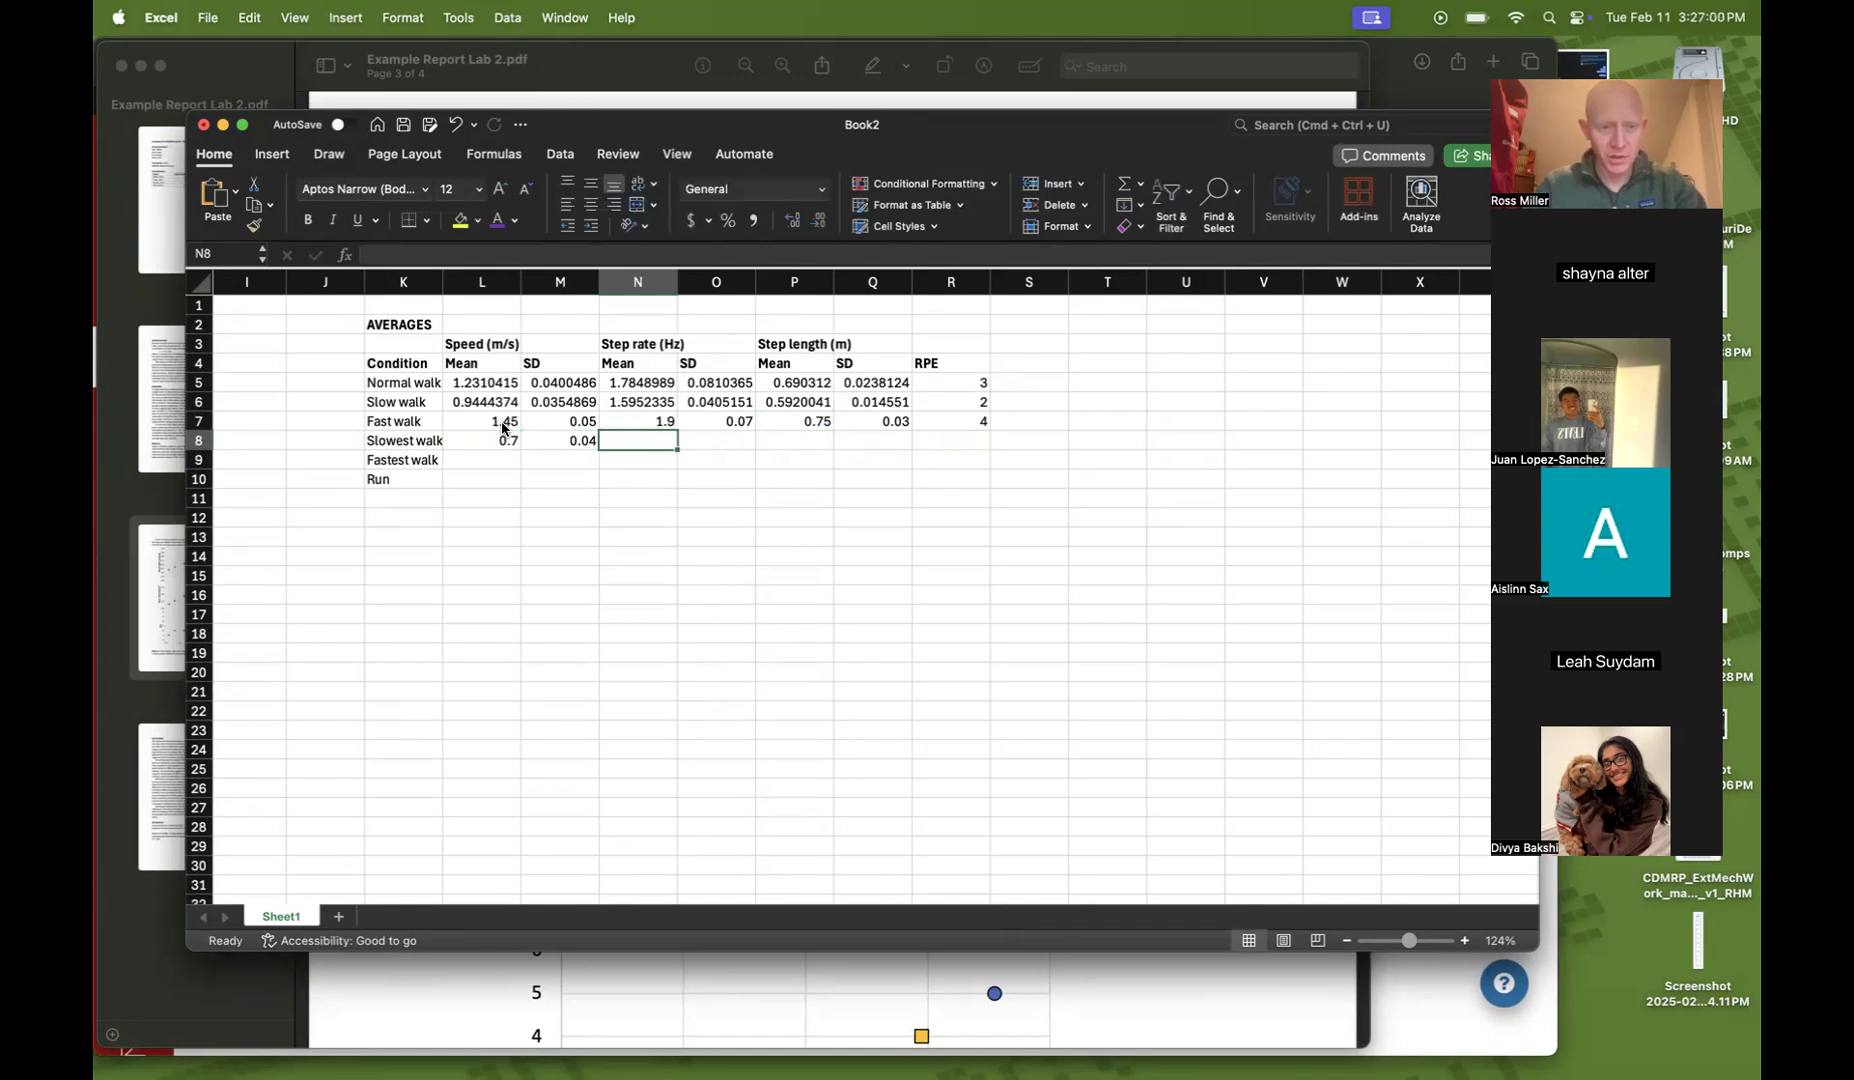
text(1.2)
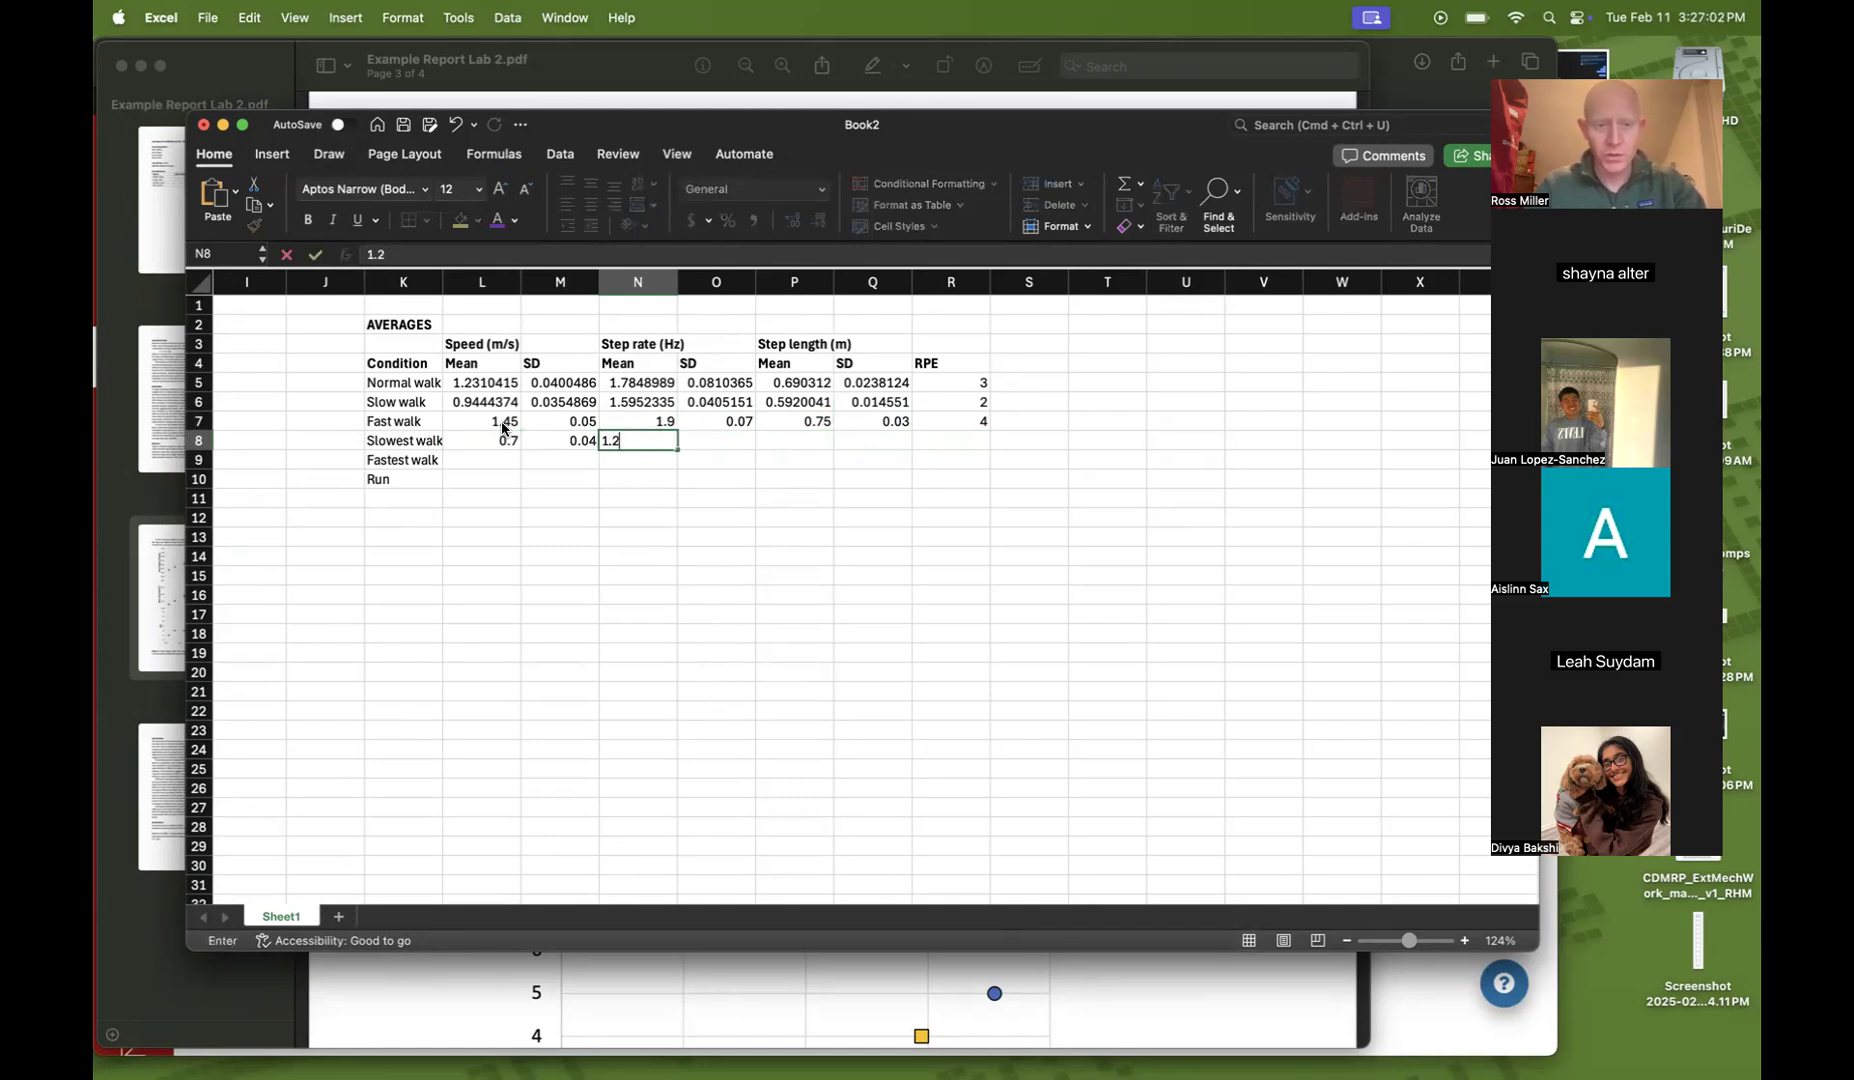
key(Tab)
text(.)
key(Tab)
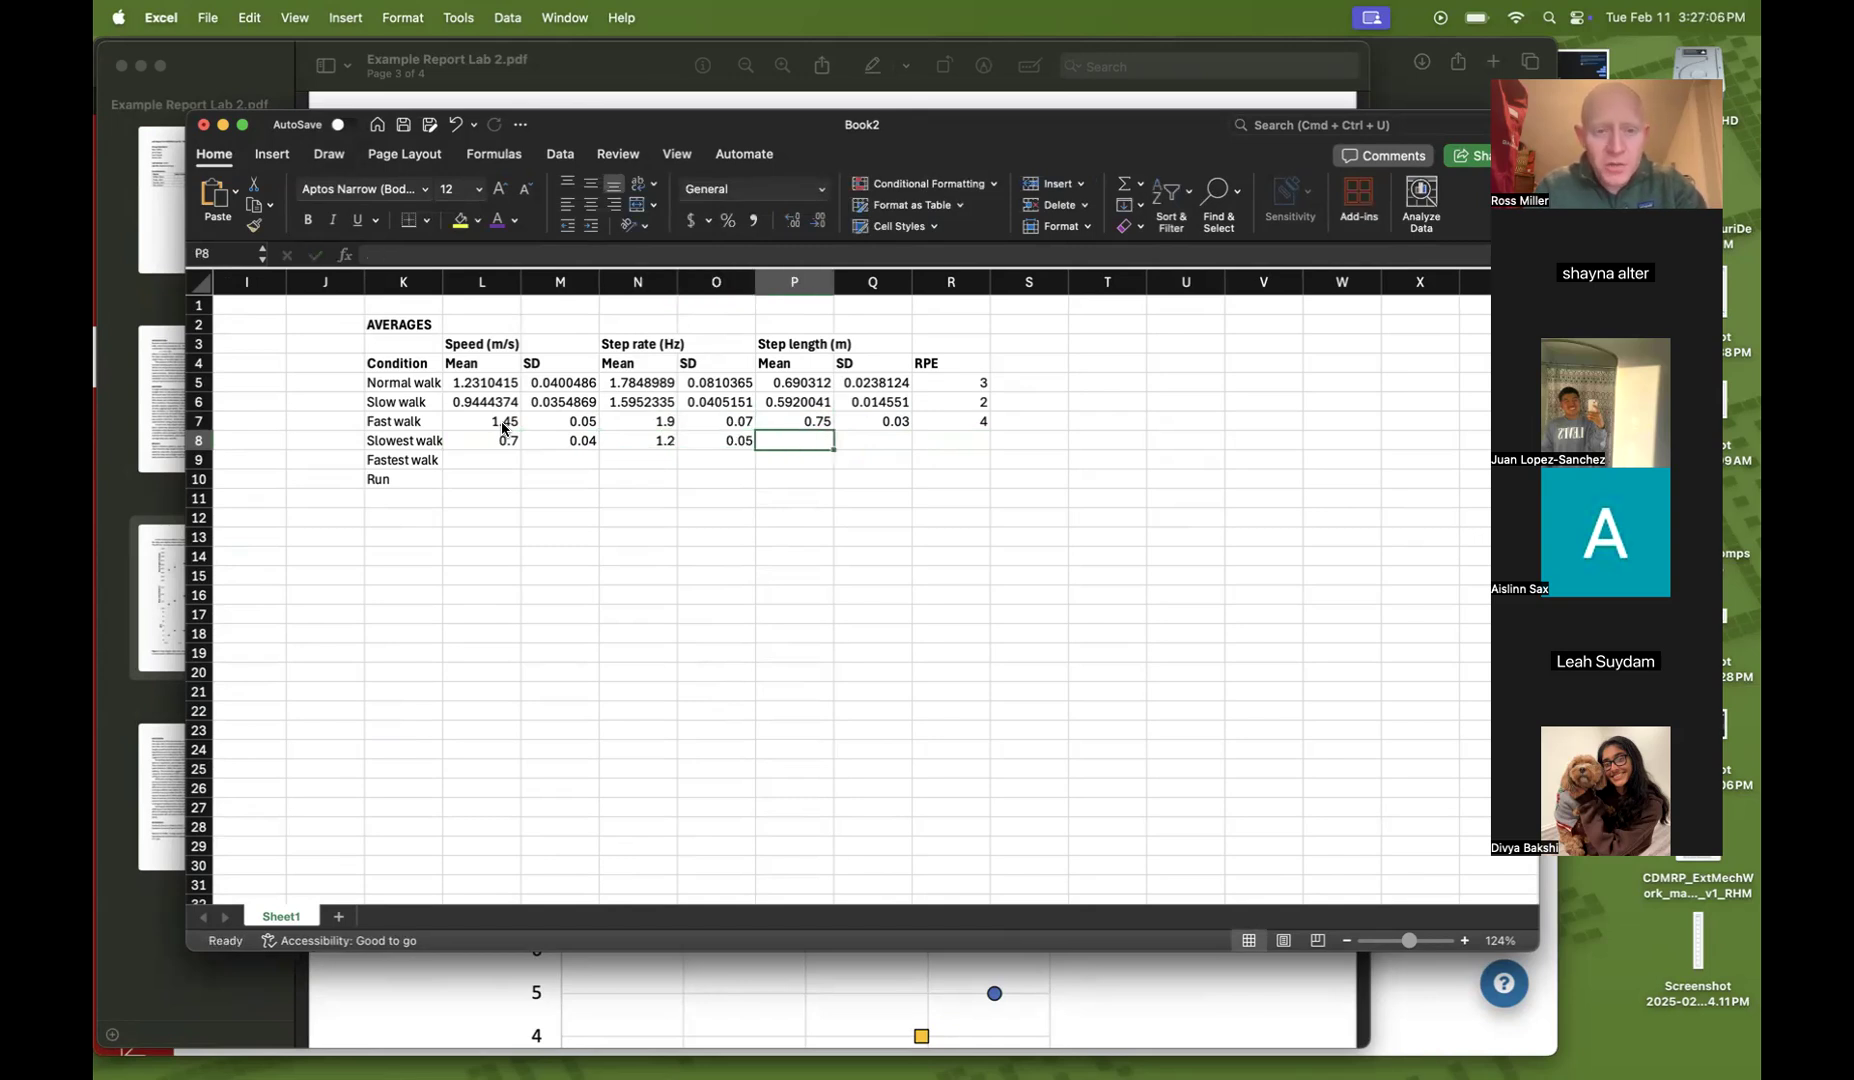
Enter Slowest walk step length mean 0.49, SD 0.04 and RPE 1
text(.49)
key(Tab)
text(.04)
key(Tab)
text(1)
key(Return)
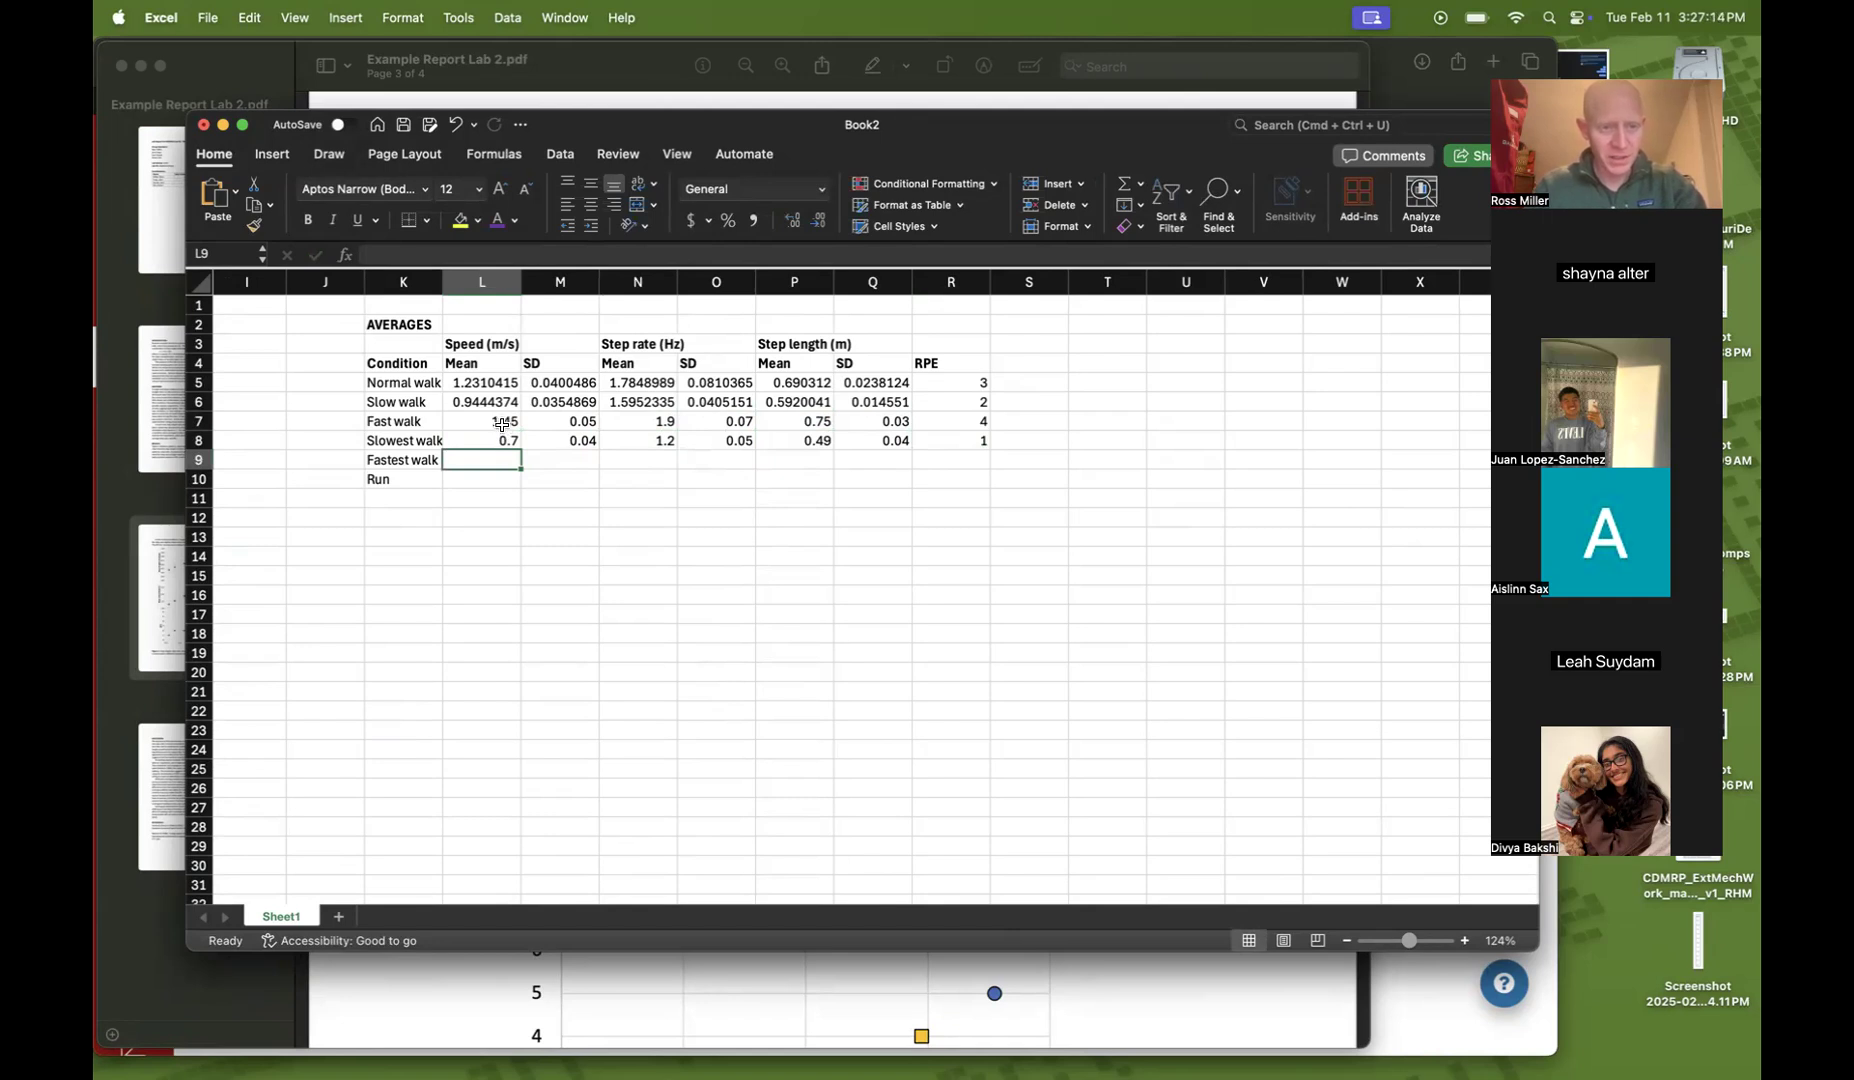
Enter Fastest walk speed mean 2.1 and SD 0.06, and step rate mean 2.2 and SD 0.067
text(2.1)
key(Tab)
text(.06)
key(Tab)
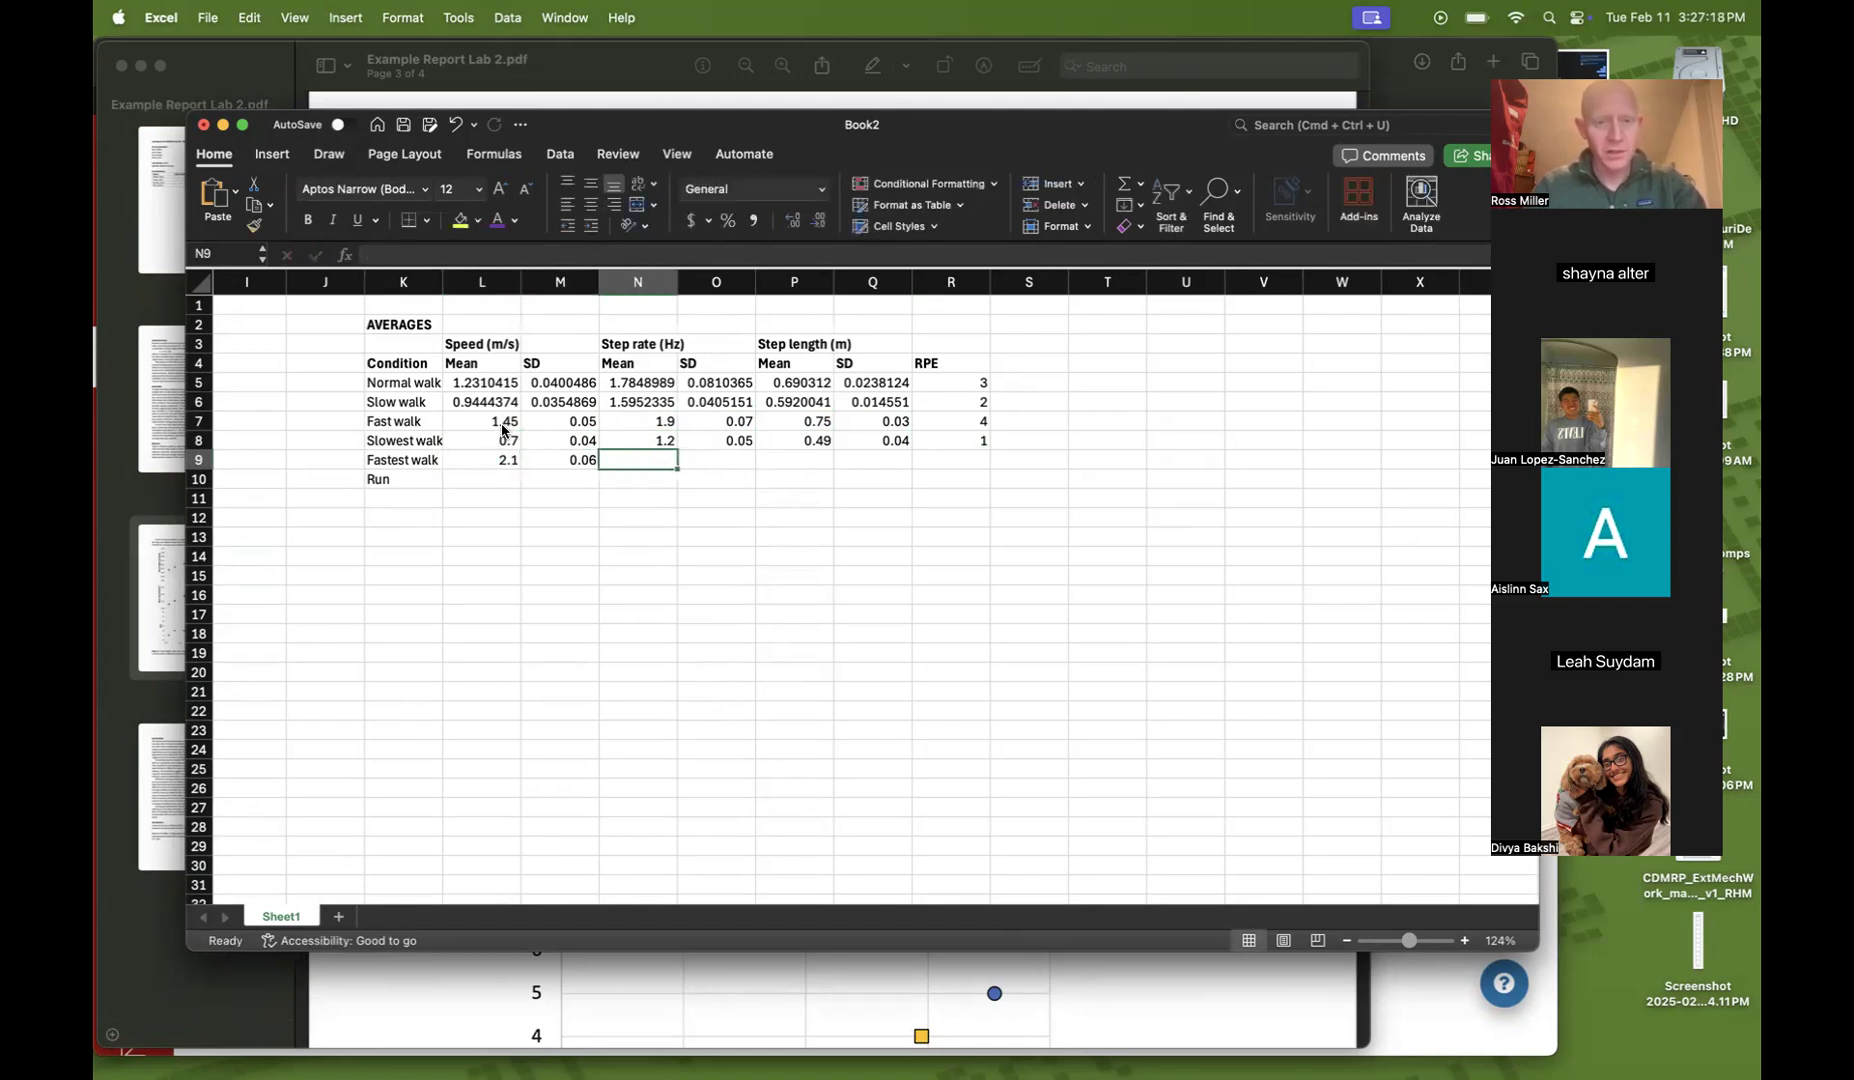
text(2.2)
key(Tab)
text(.067)
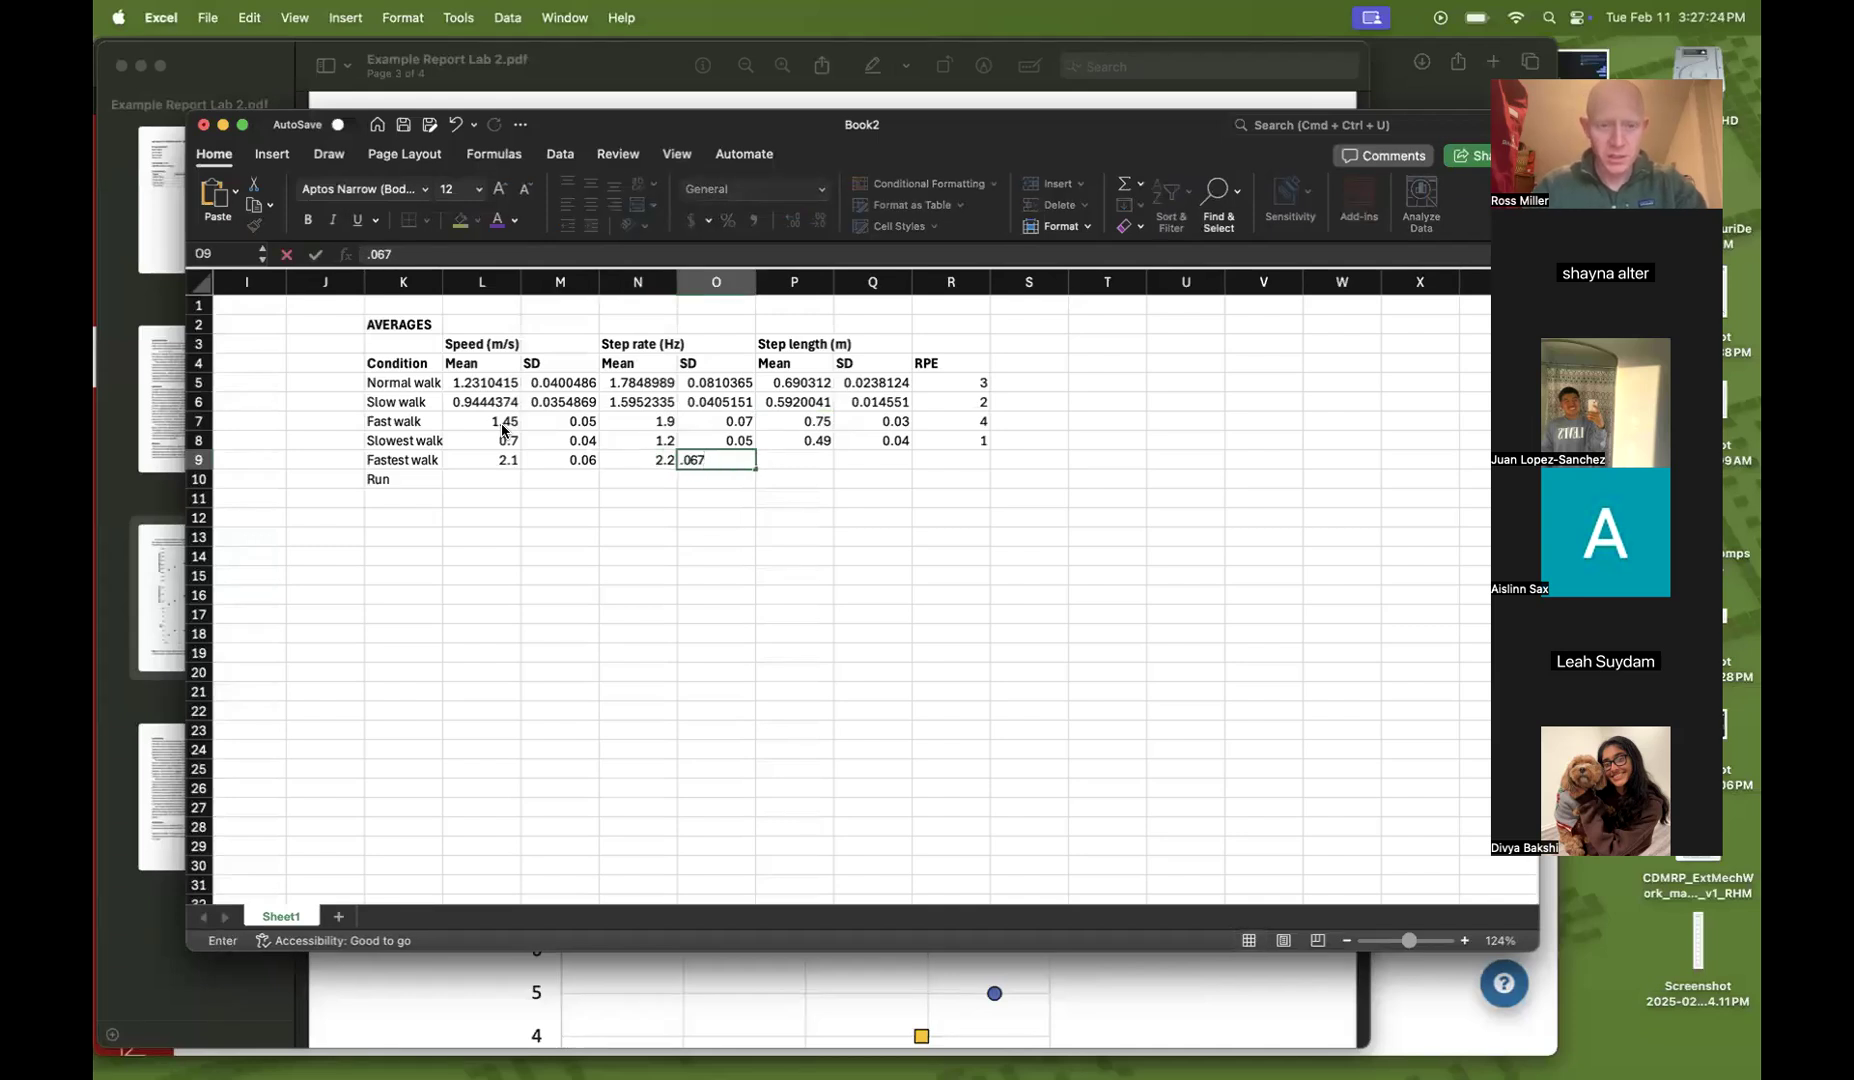
key(Tab)
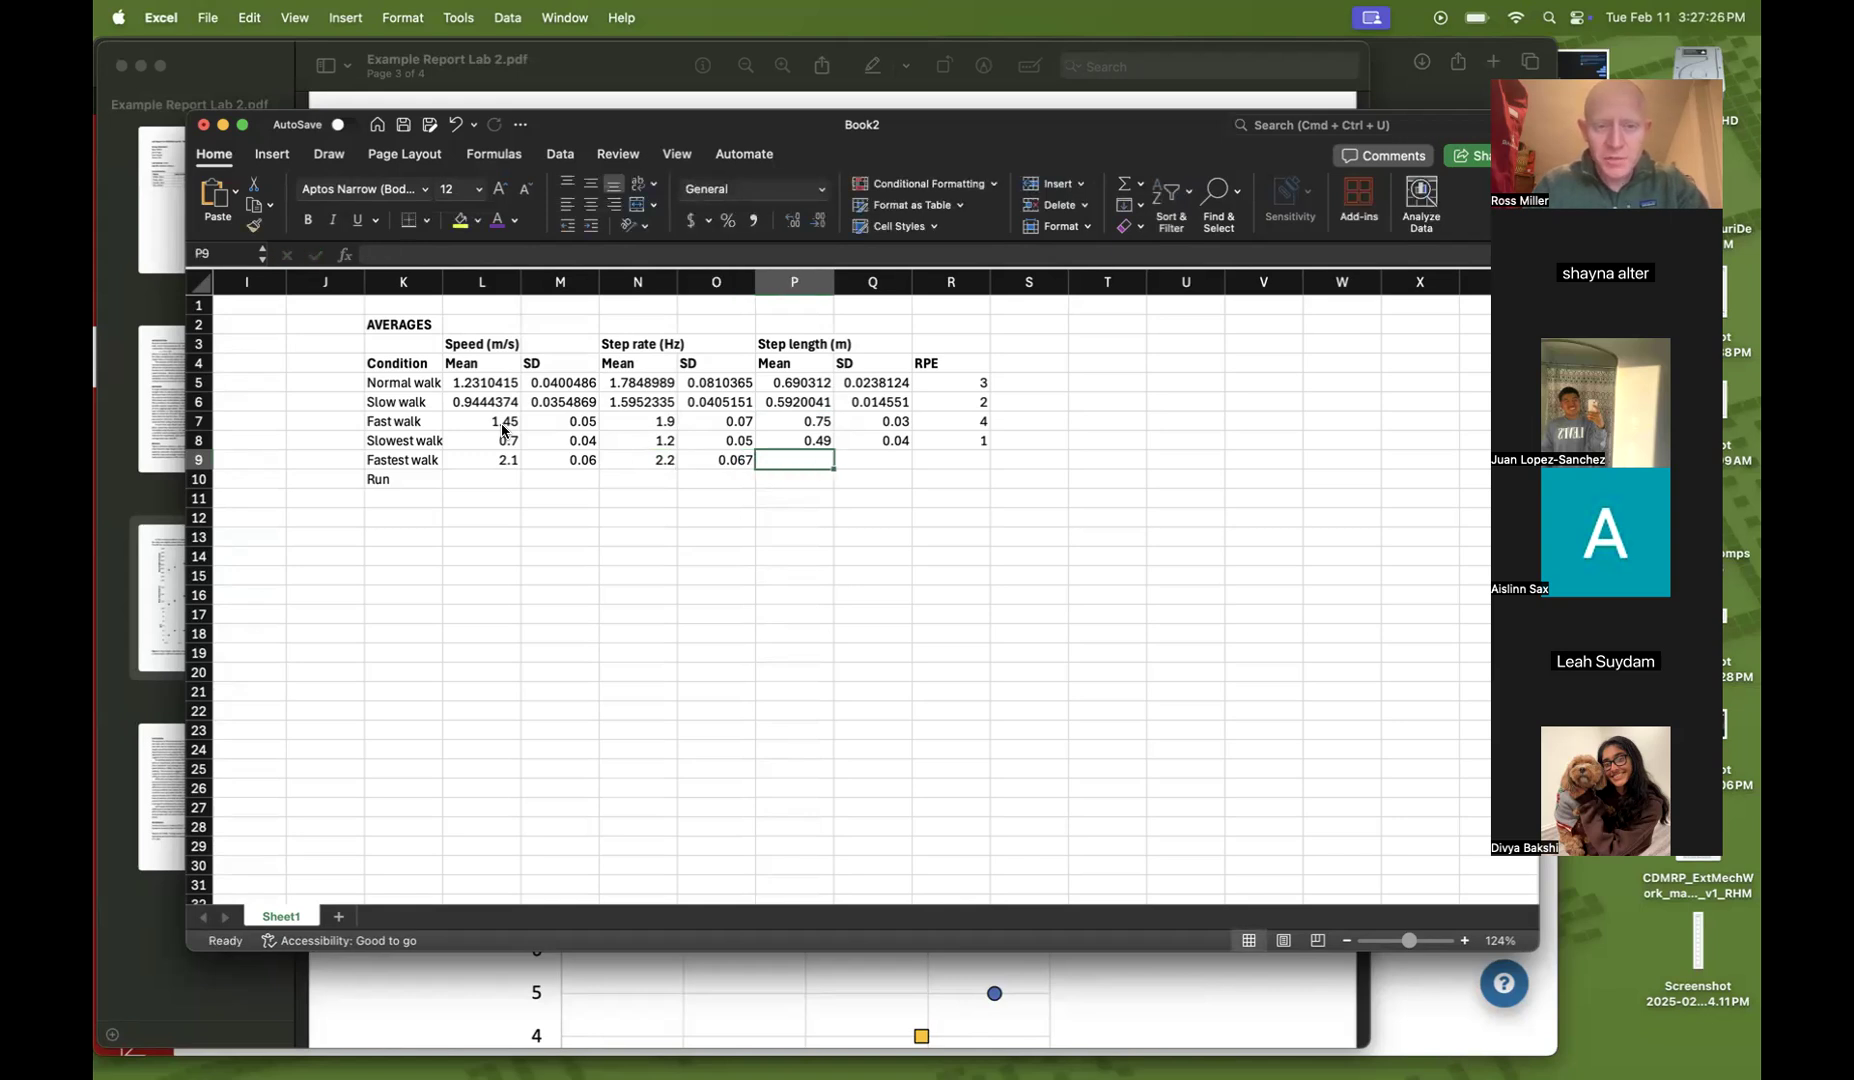
Enter Fastest walk step length mean 0.8, SD 0.04 and RPE 5
text(.8)
key(Tab)
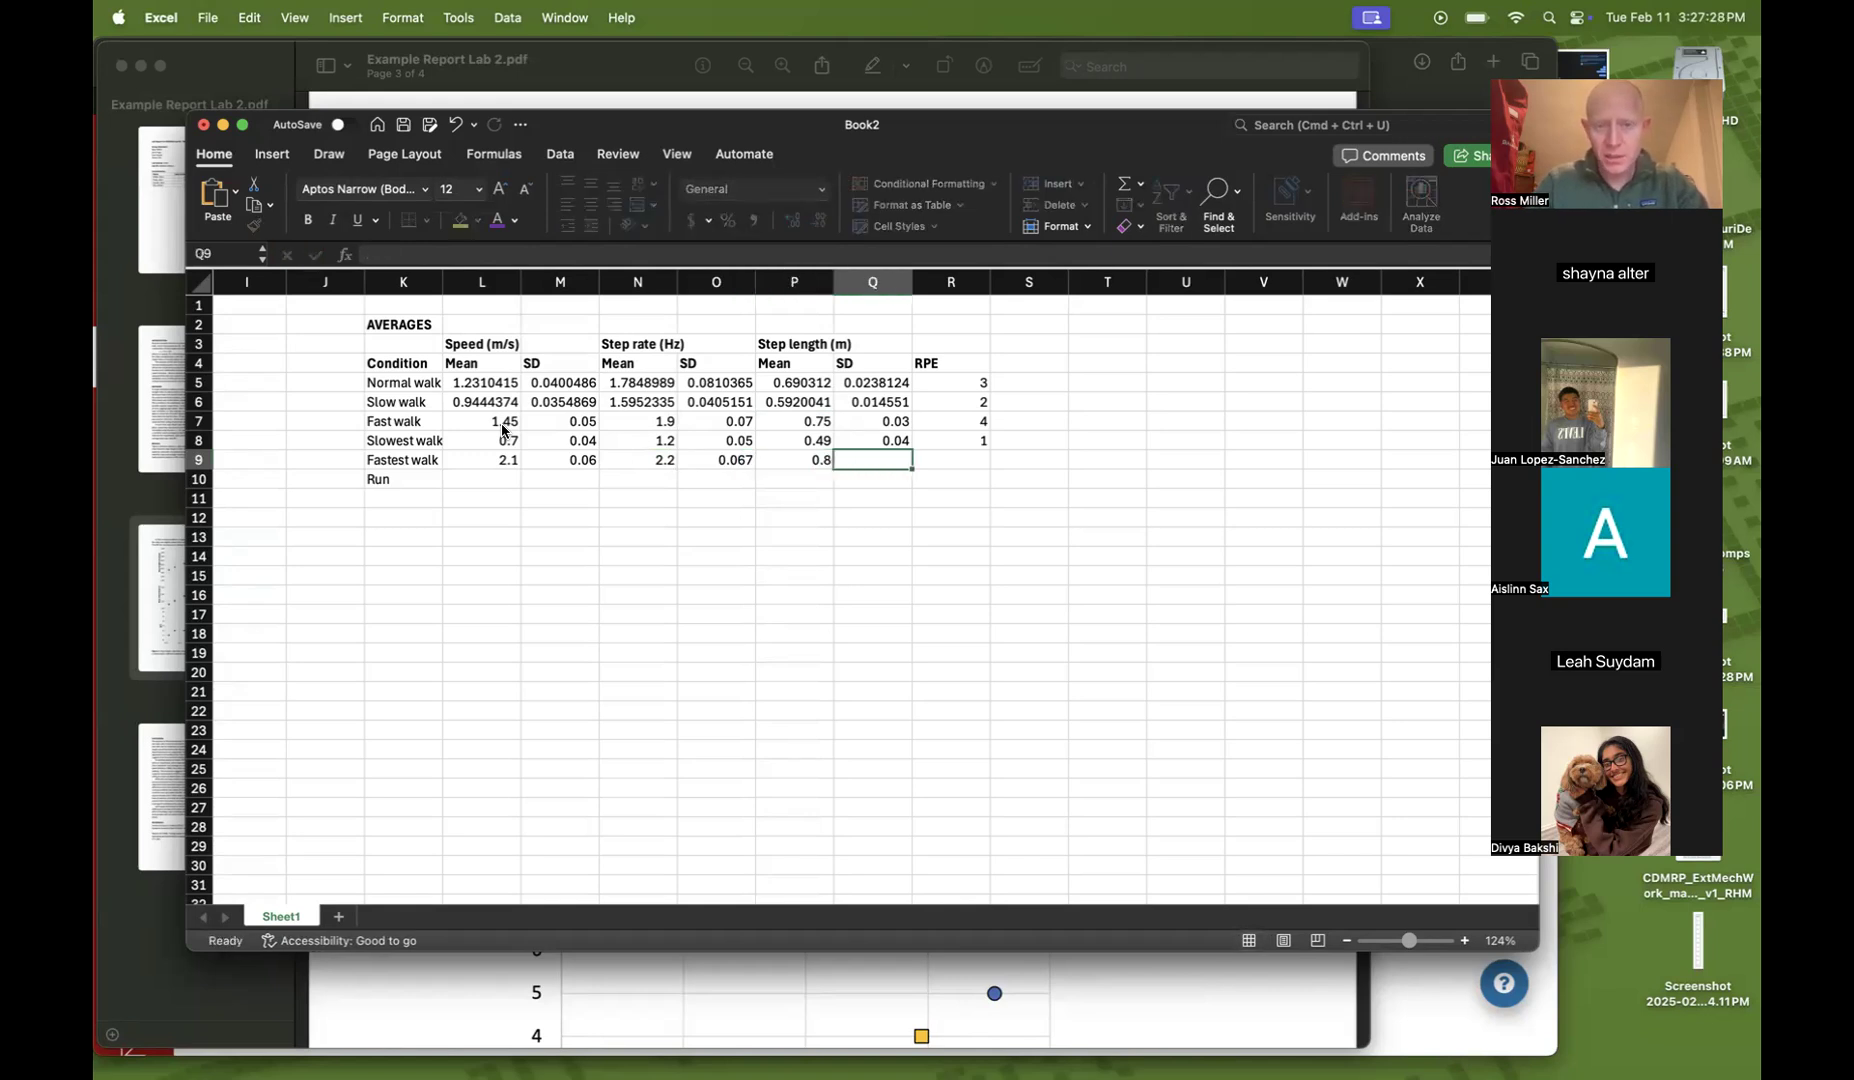
text(.04)
key(Tab)
text(5)
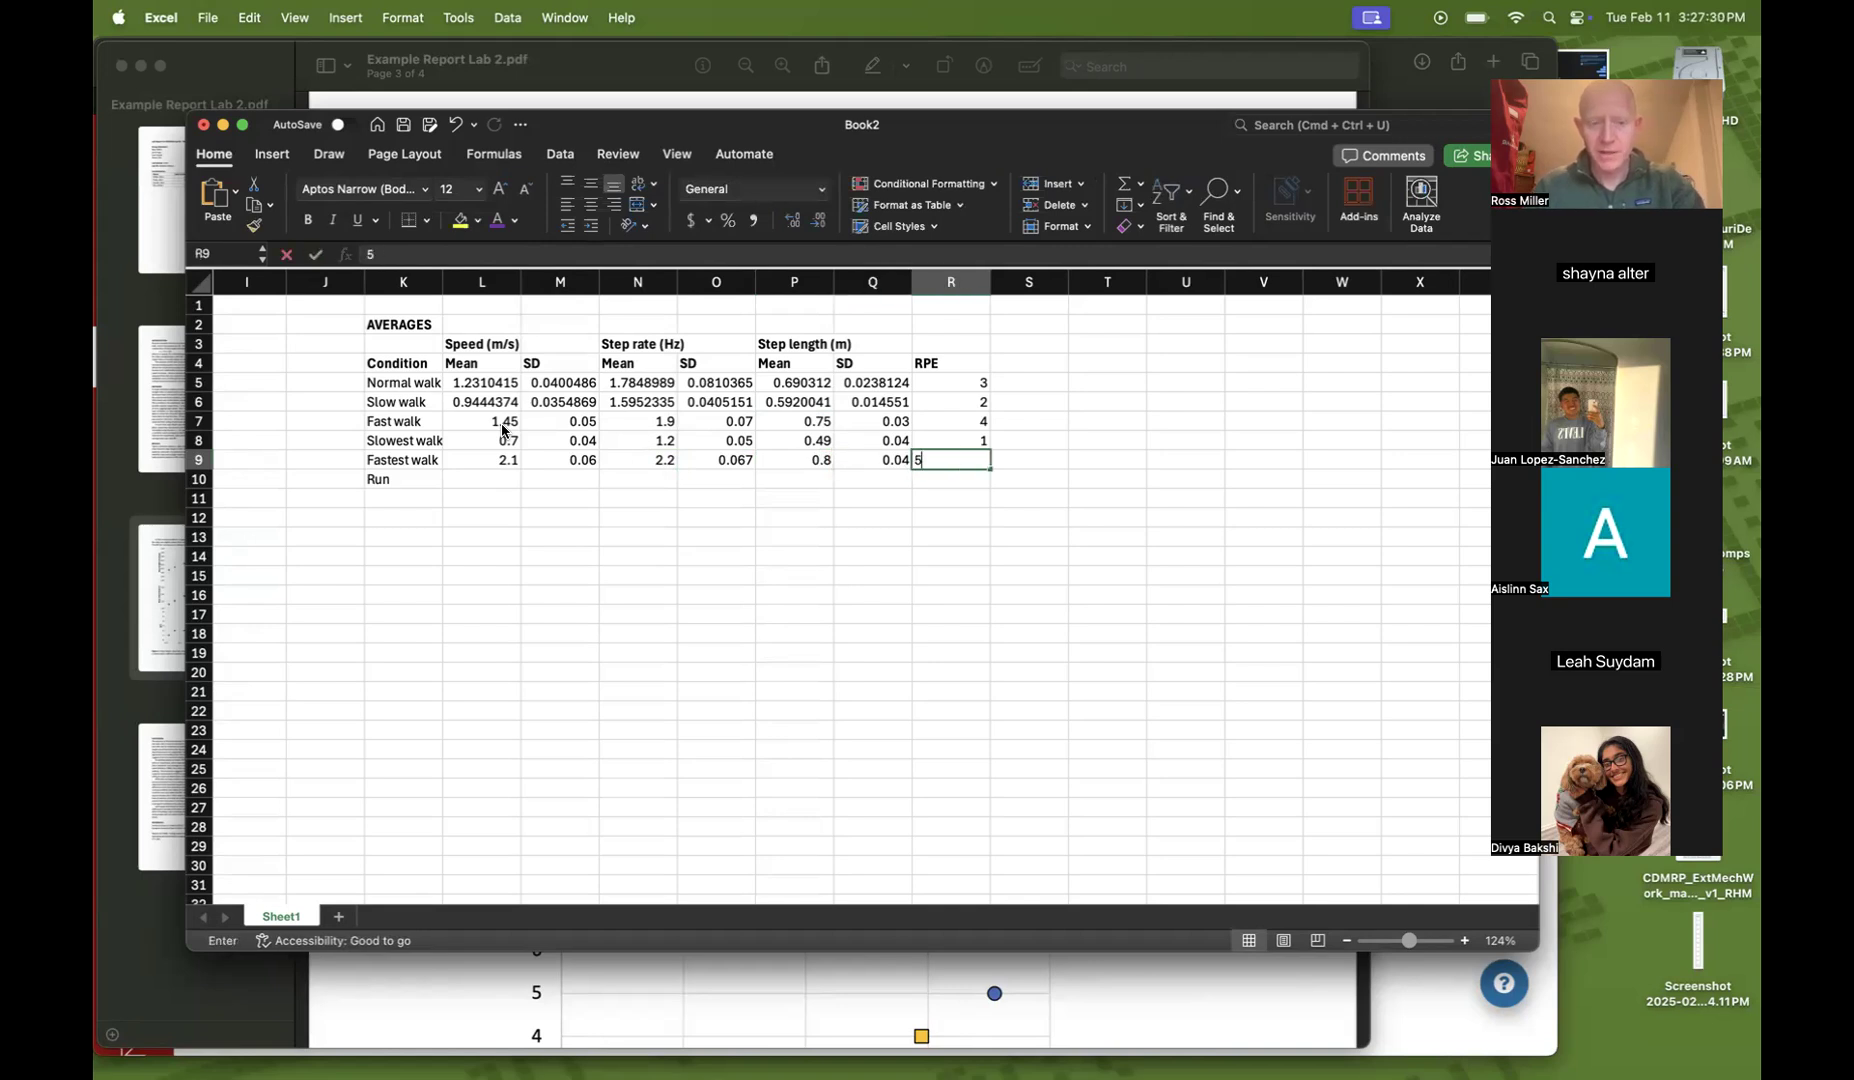
key(Return)
Enter Run speed mean 2.5 and SD 0.07, and step rate mean 2.5 and SD 0.07
text(2.5)
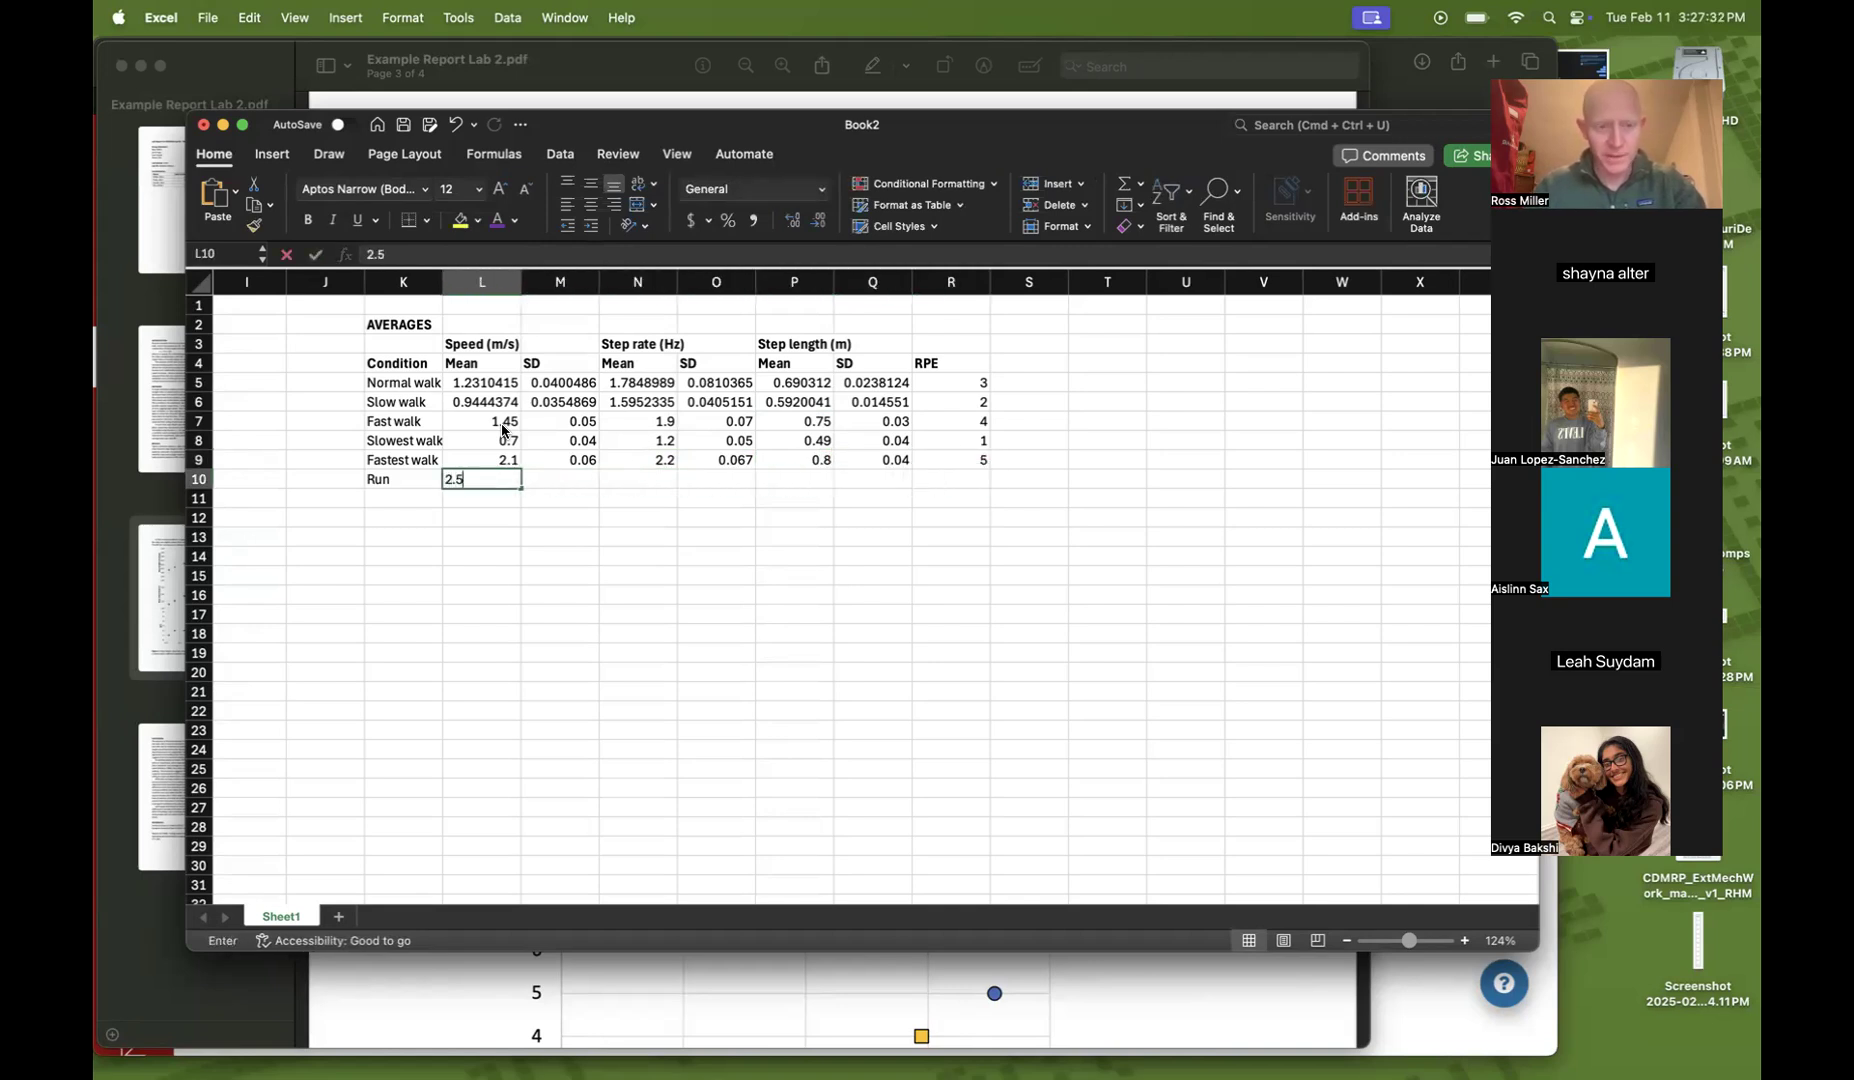
key(Tab)
text(.07)
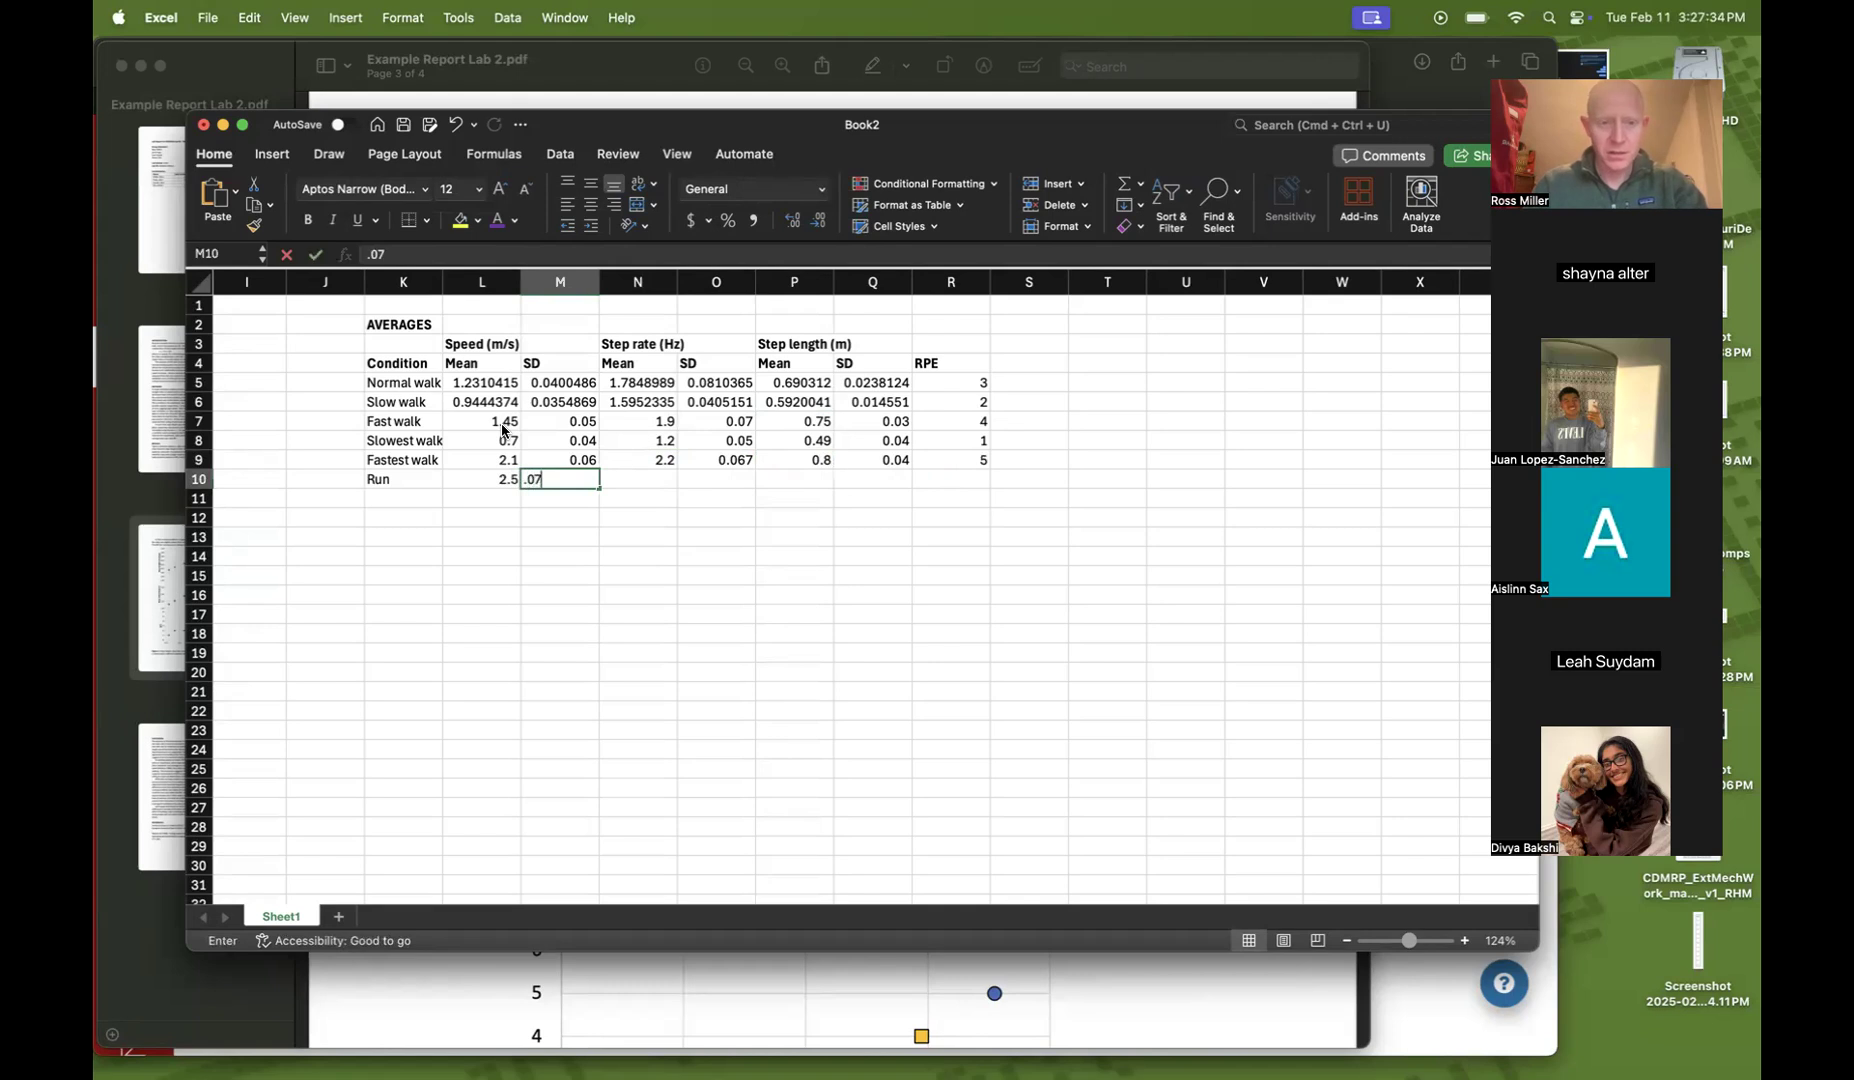
key(Tab)
text(2.5)
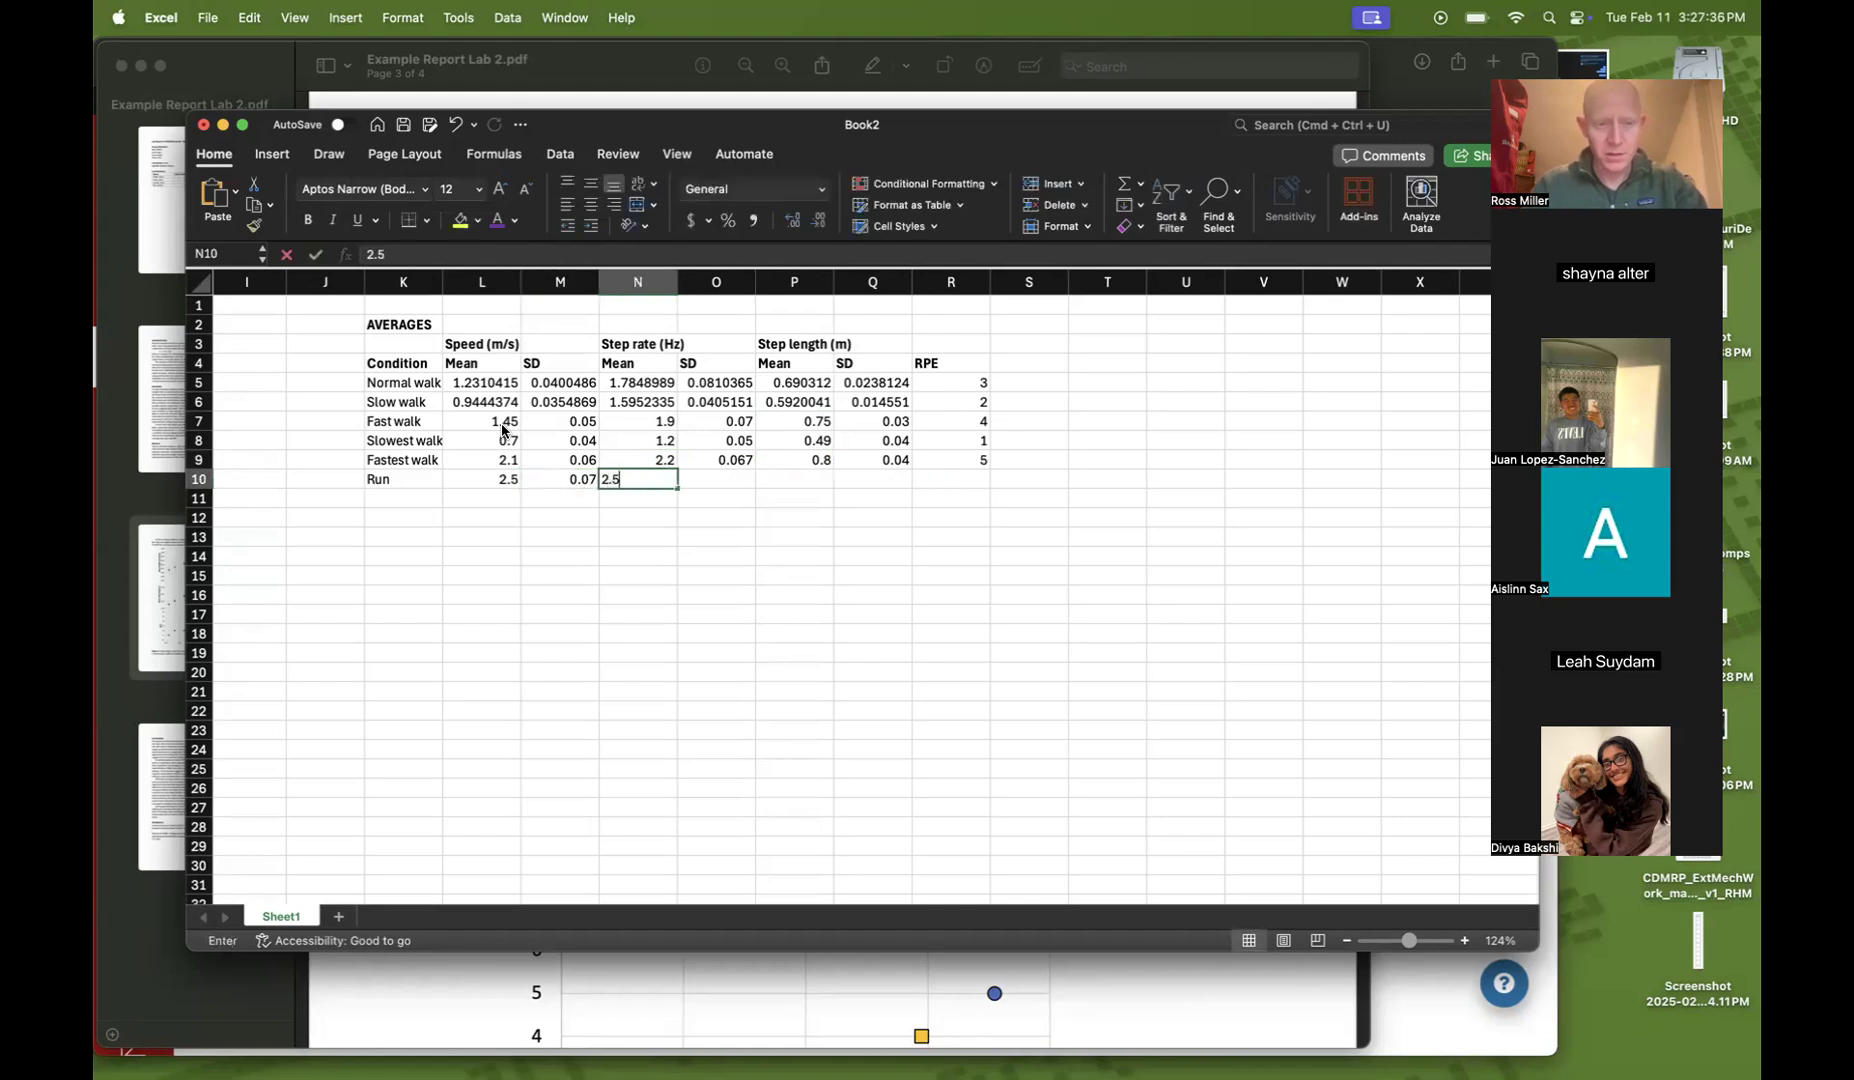
key(Tab)
text(.0)
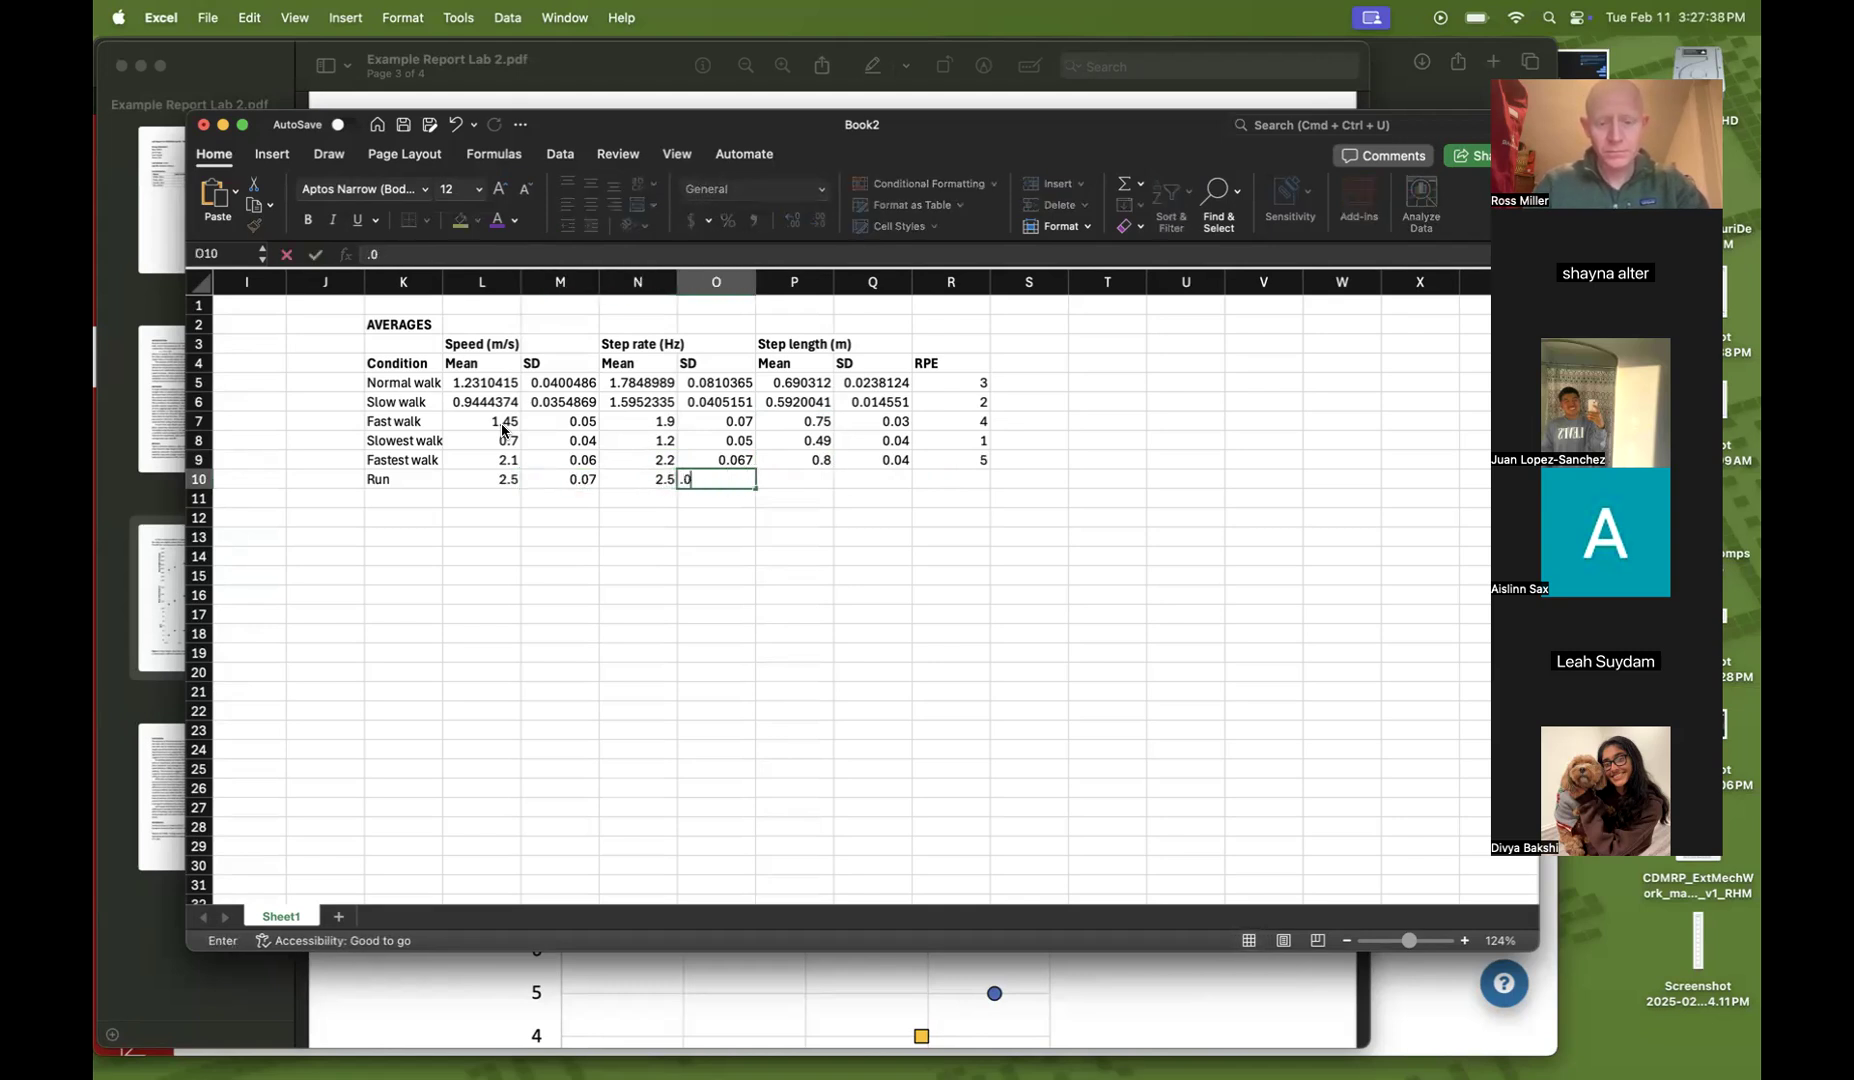
text(7)
key(Tab)
Enter Run step length mean 1, SD 0.06 and RPE 6
text(1)
key(Tab)
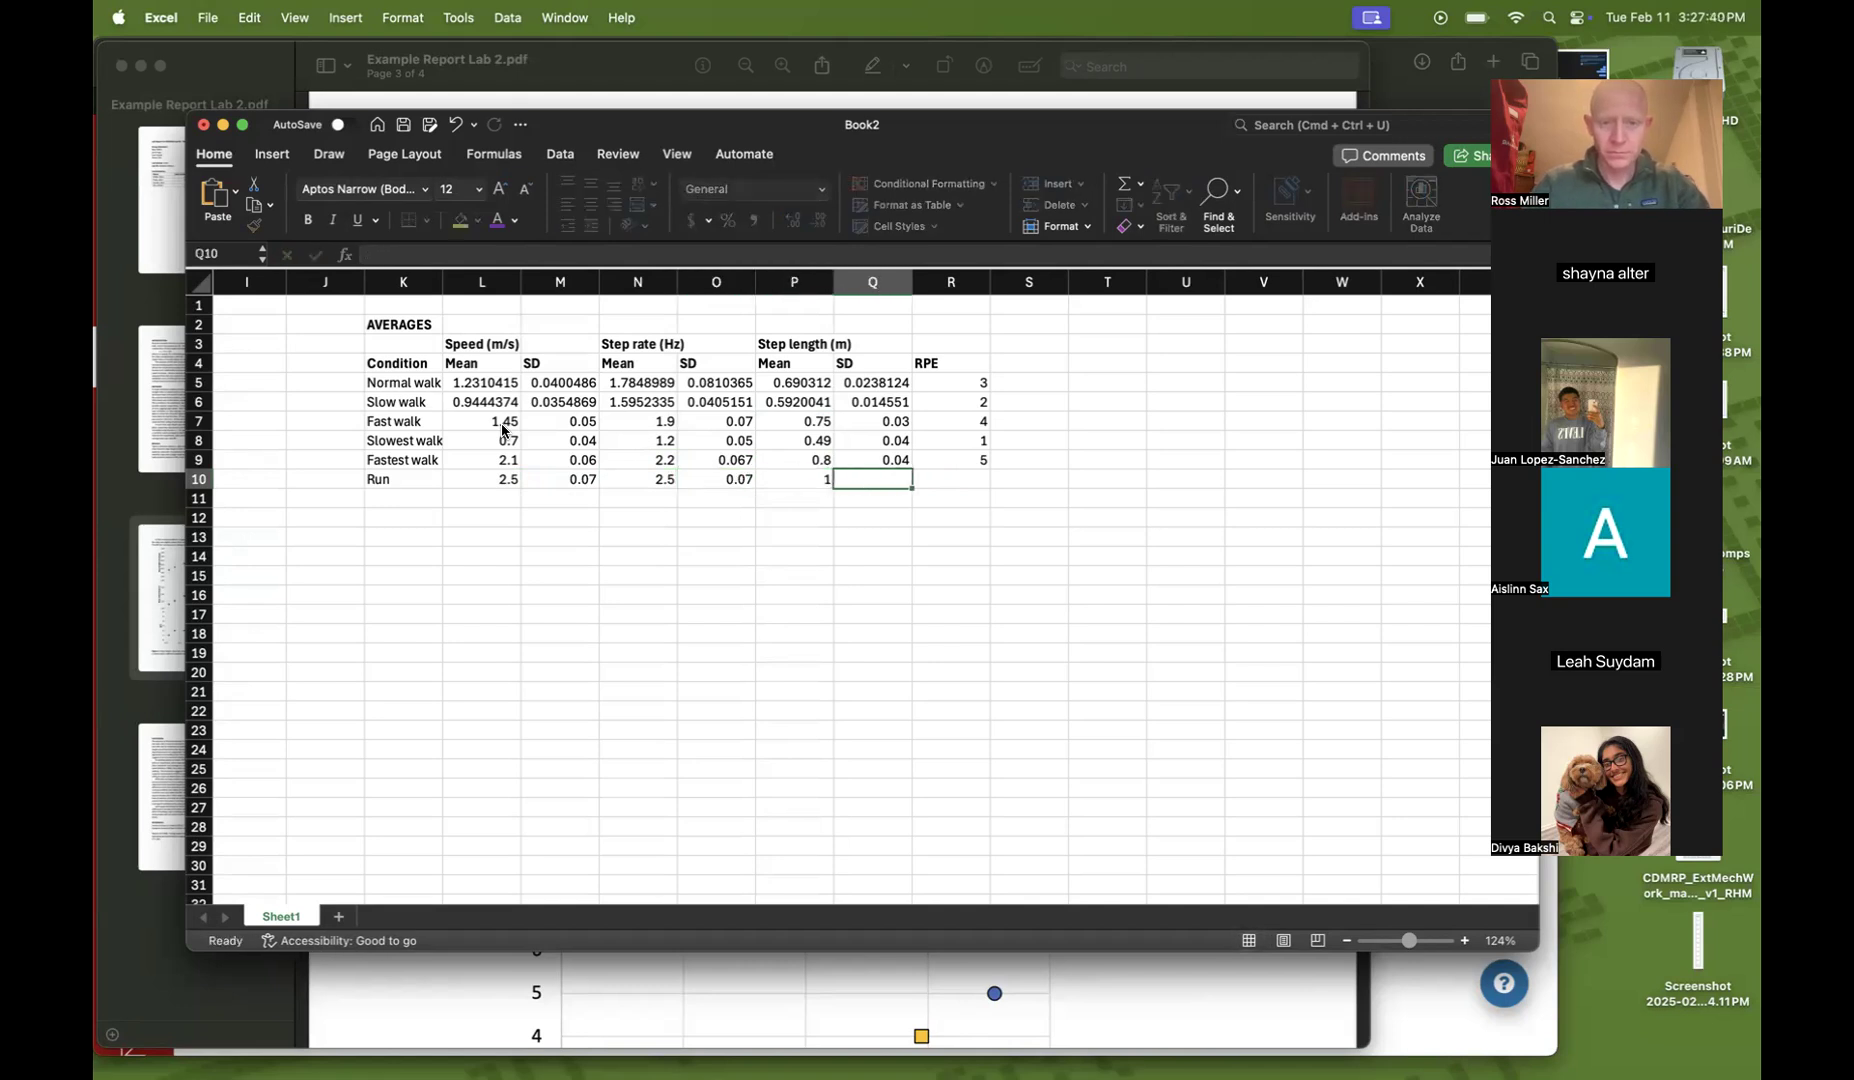
text(.06)
key(Tab)
text(6)
key(Return)
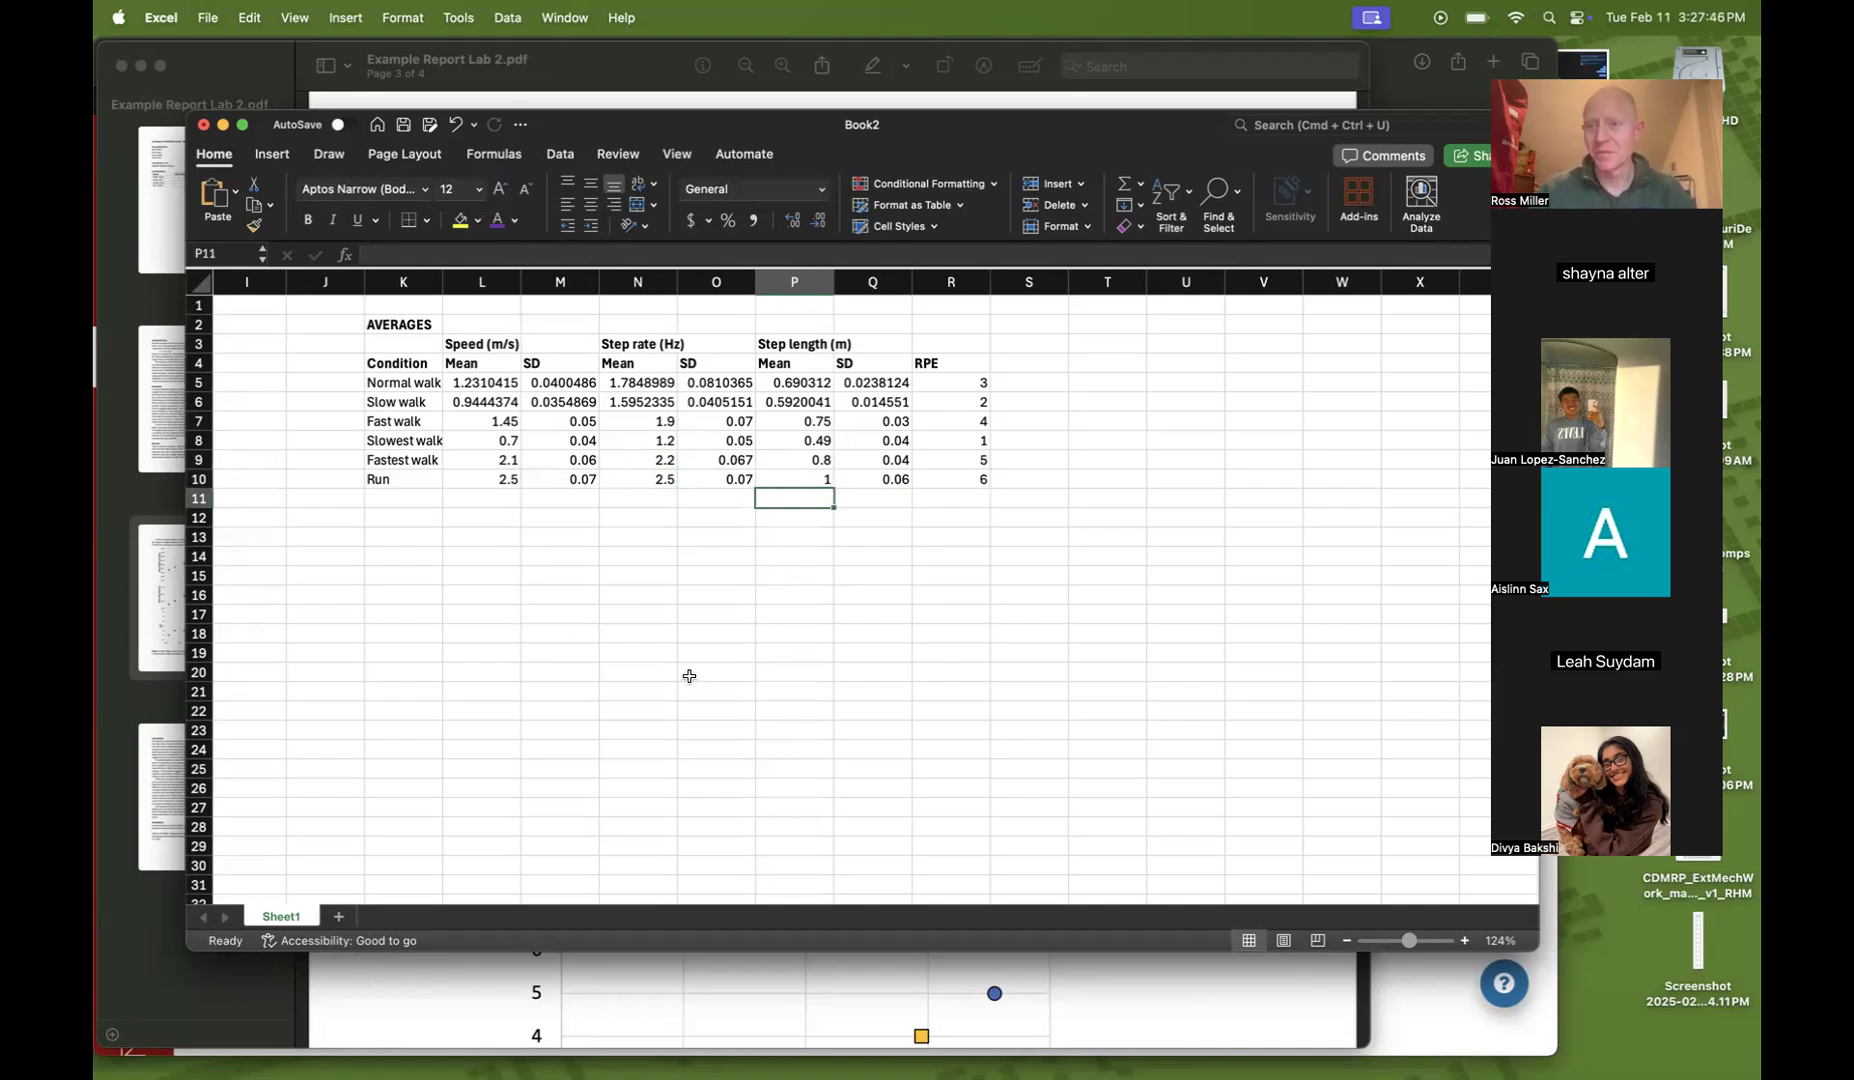
Examine Figure 1's step length, step rate and RPE plots against speed in the example report PDF
scroll(544, 466, left, 10)
scroll(544, 466, down, 2)
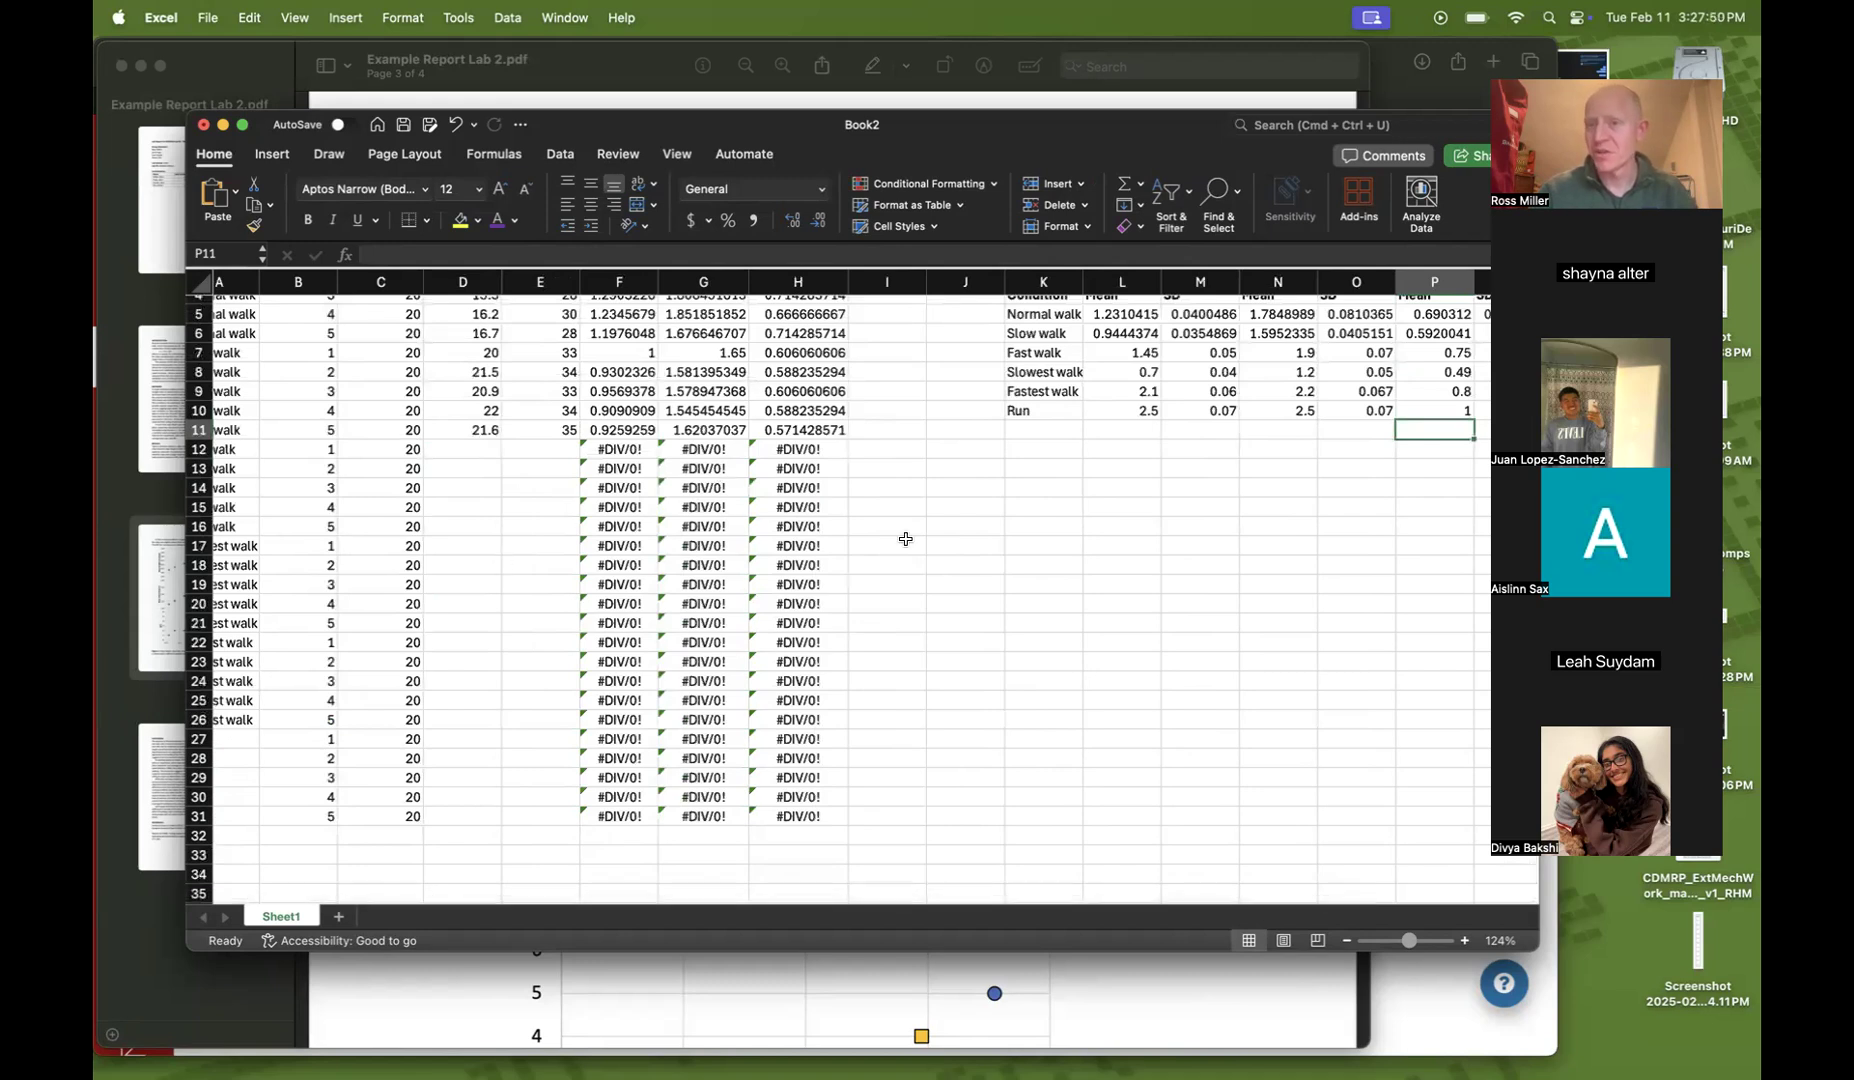
scroll(905, 539, up, 2)
scroll(905, 539, right, 5)
scroll(905, 539, right, 3)
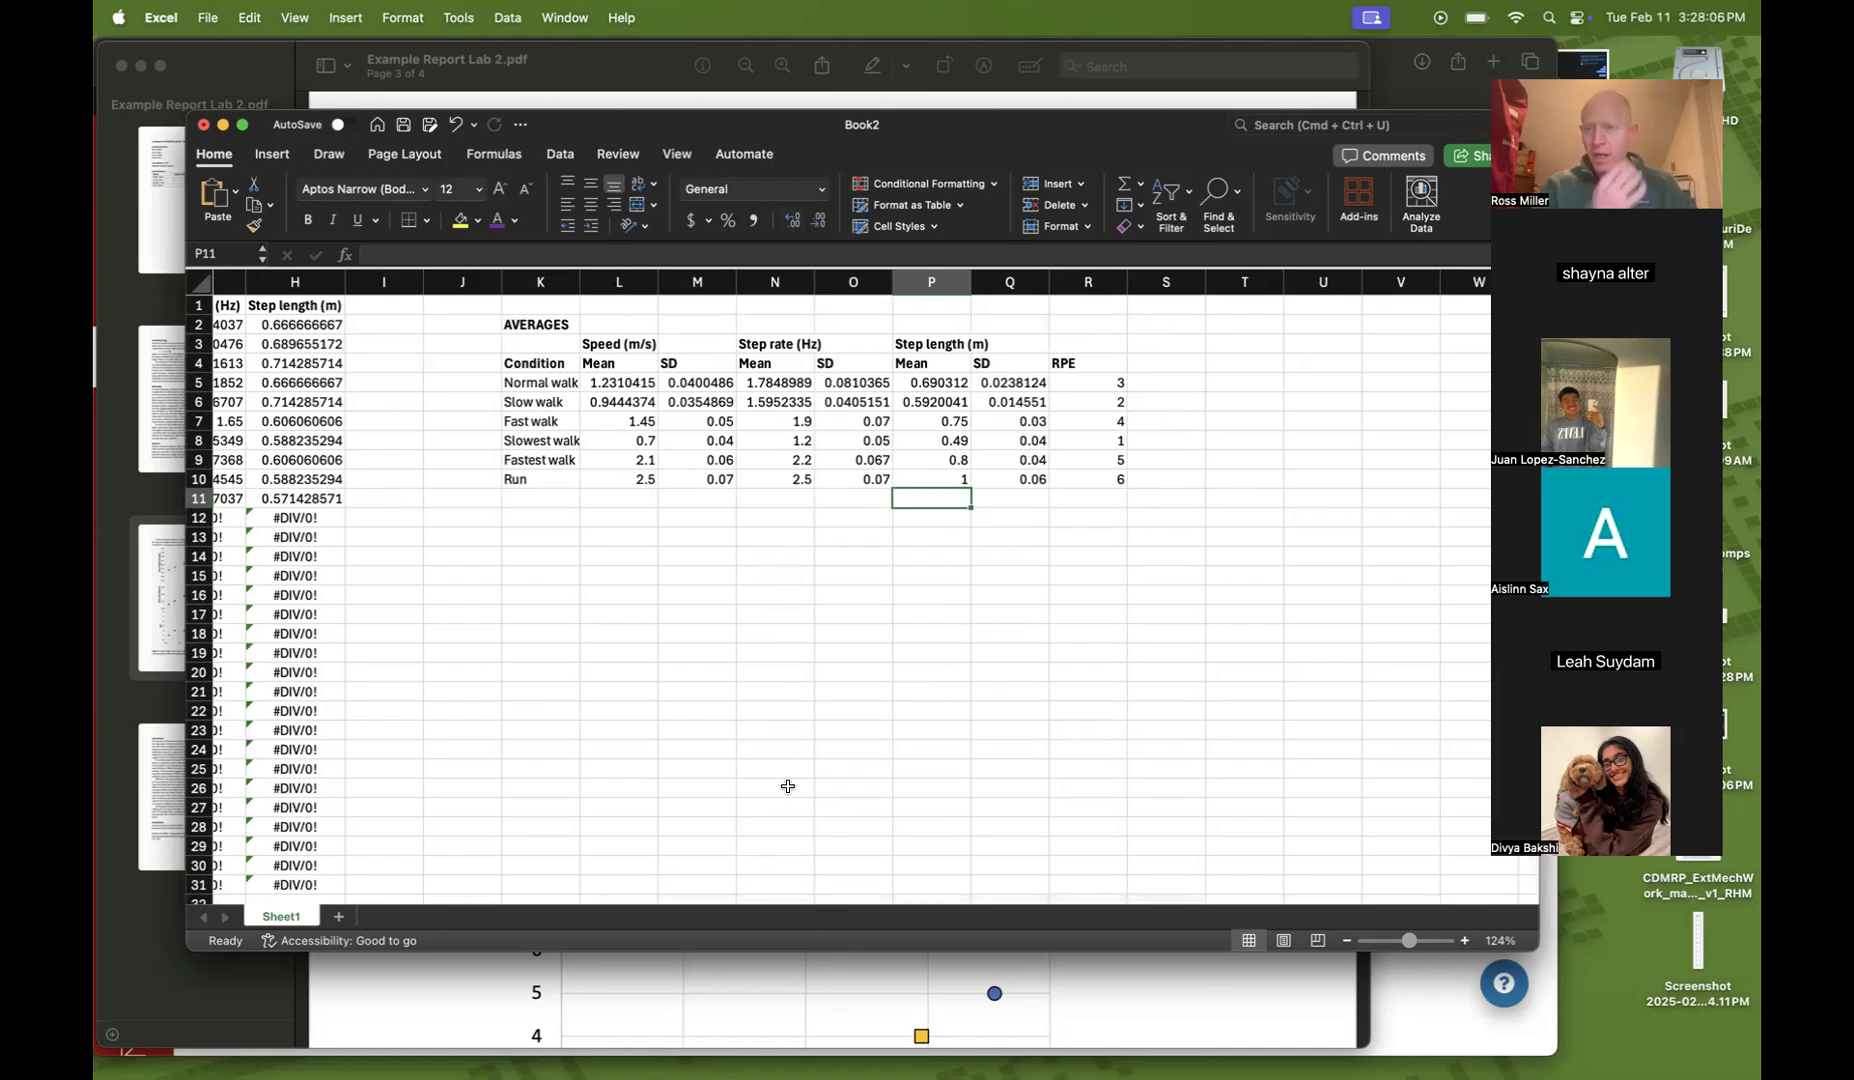
click(729, 978)
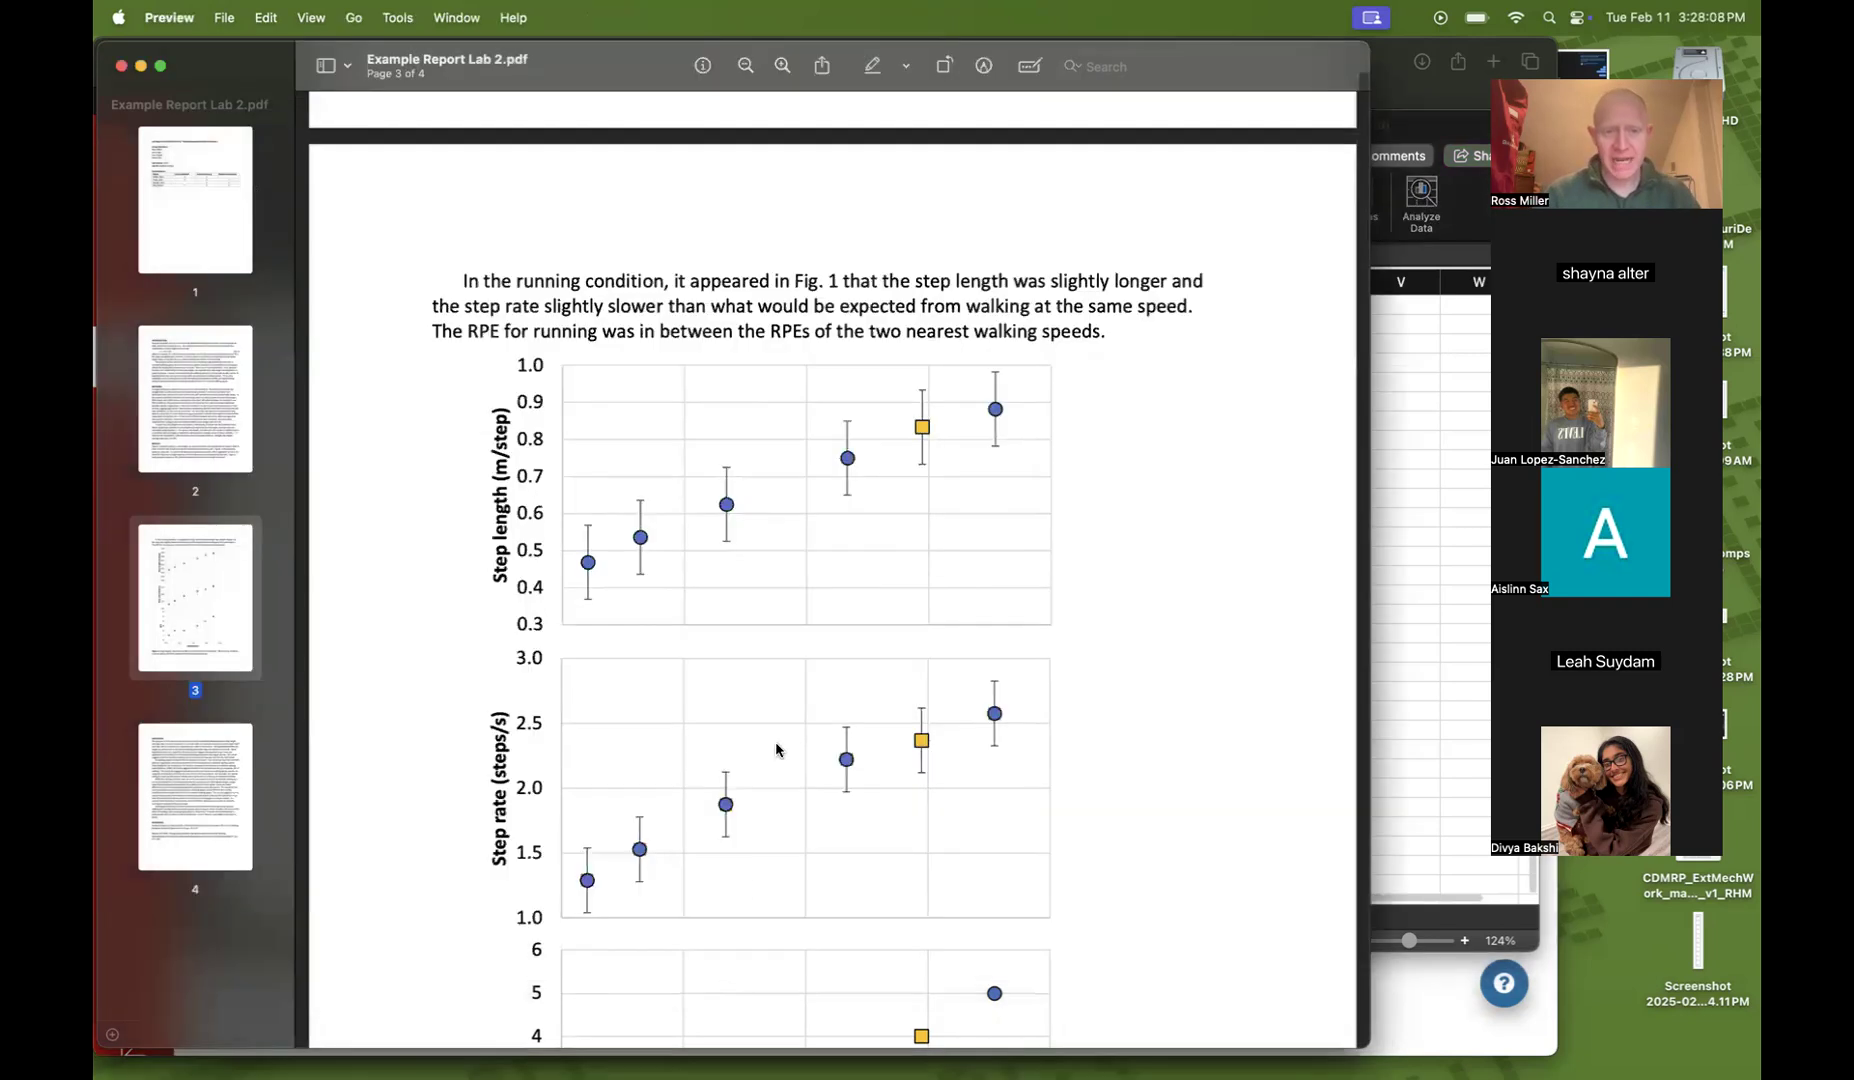
scroll(782, 727, down, 8)
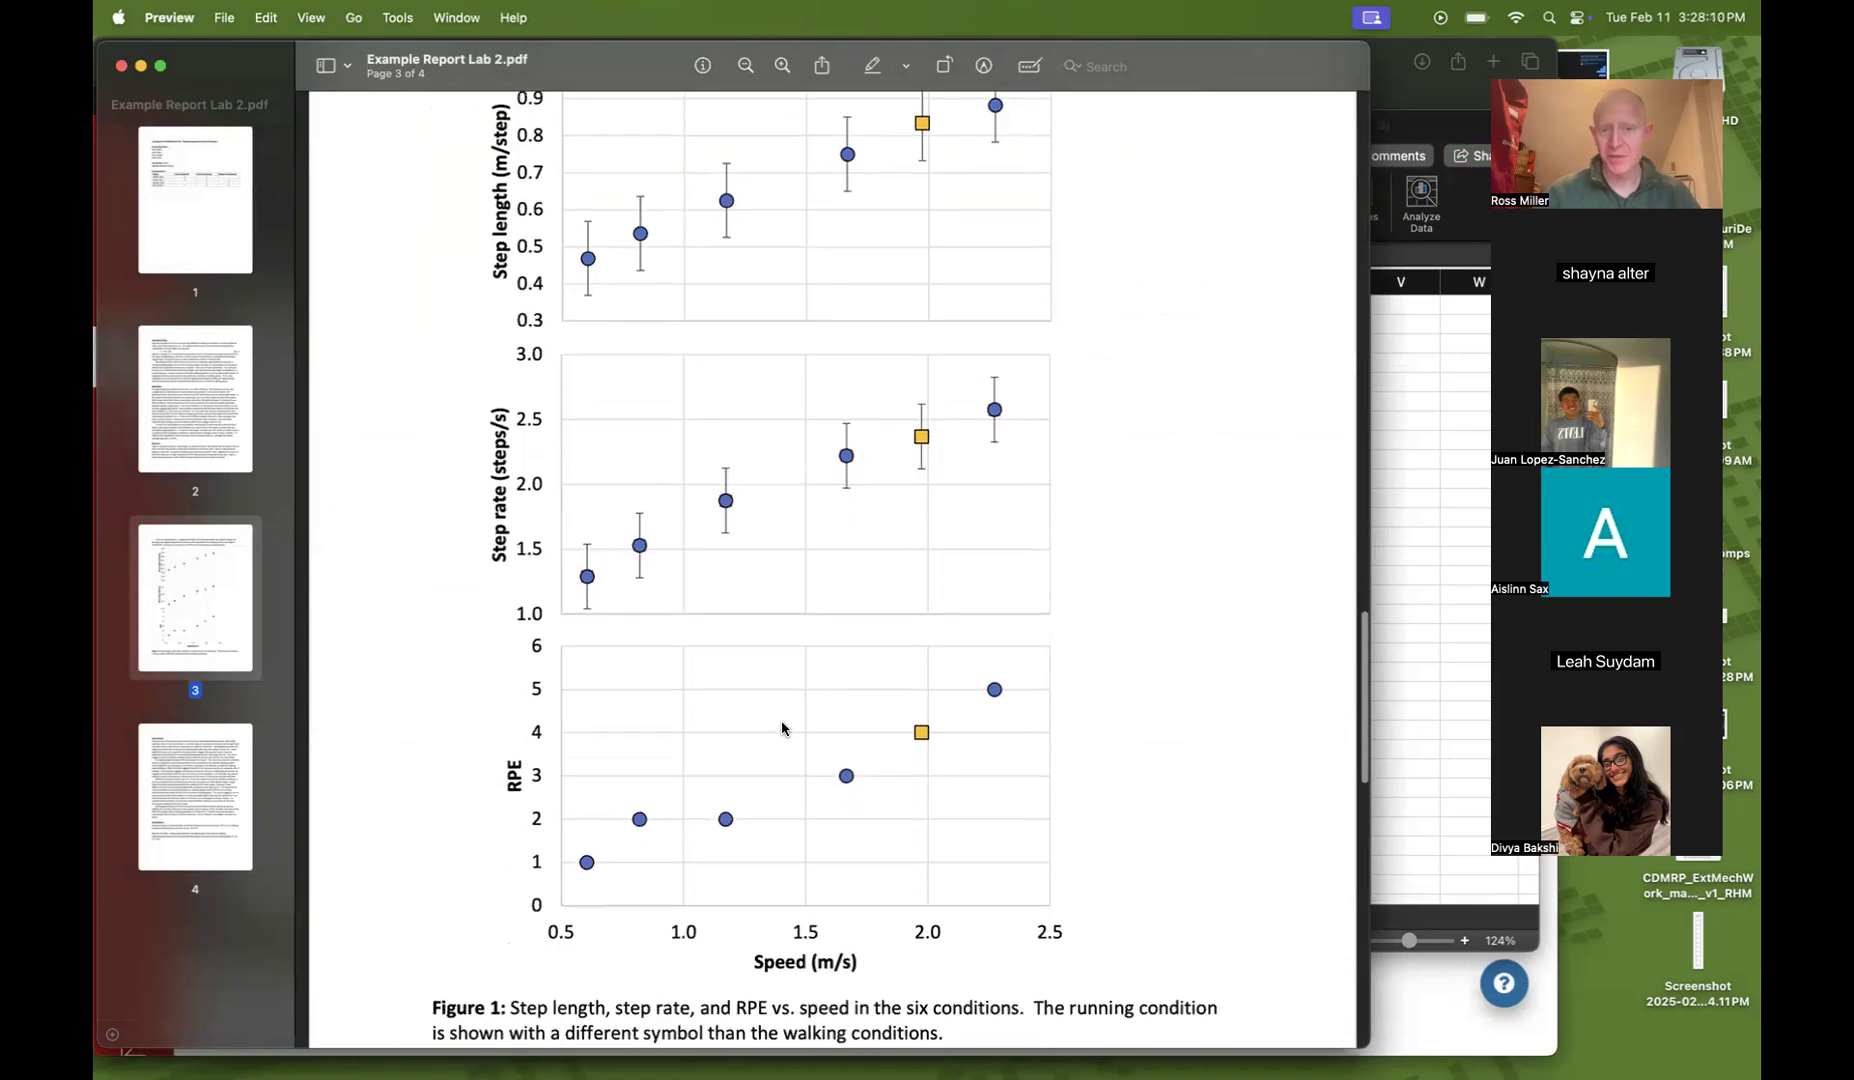
scroll(781, 720, down, 1)
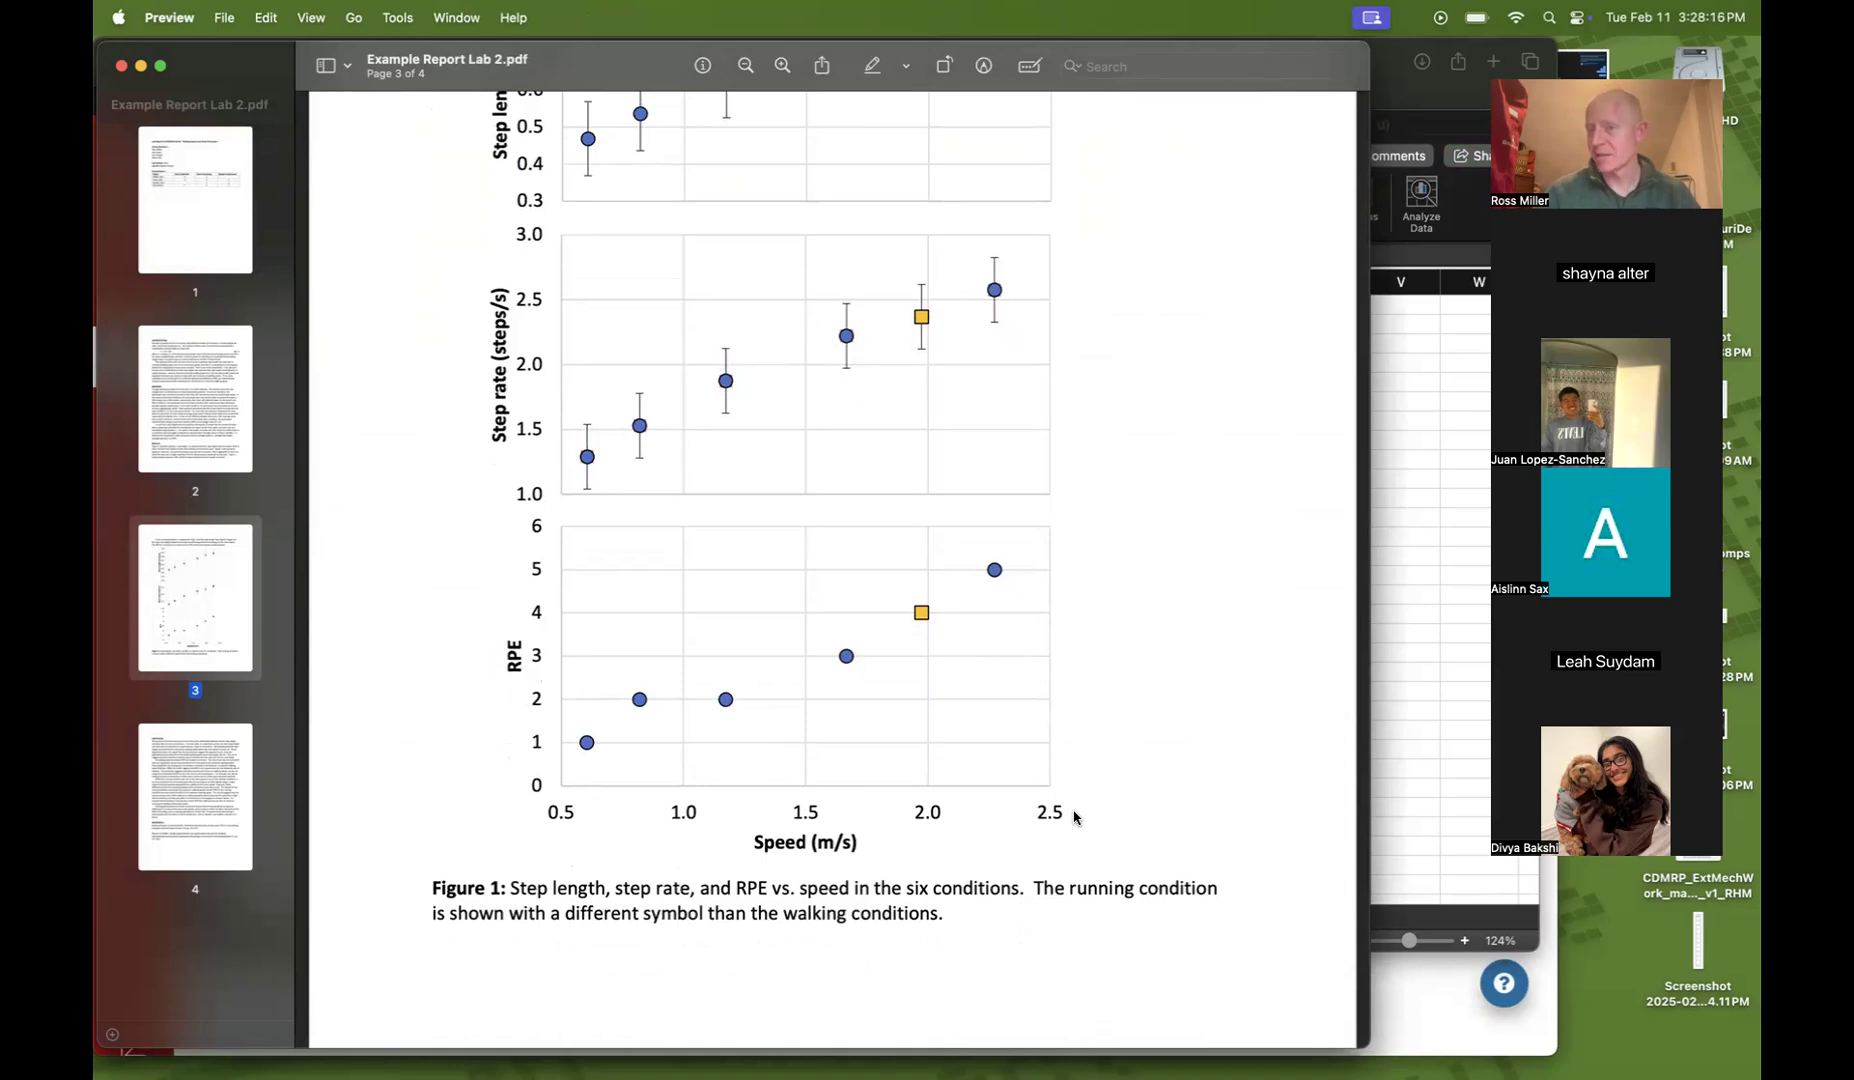
Select the speed means and review the example report's Figure 1 plots again
click(1398, 591)
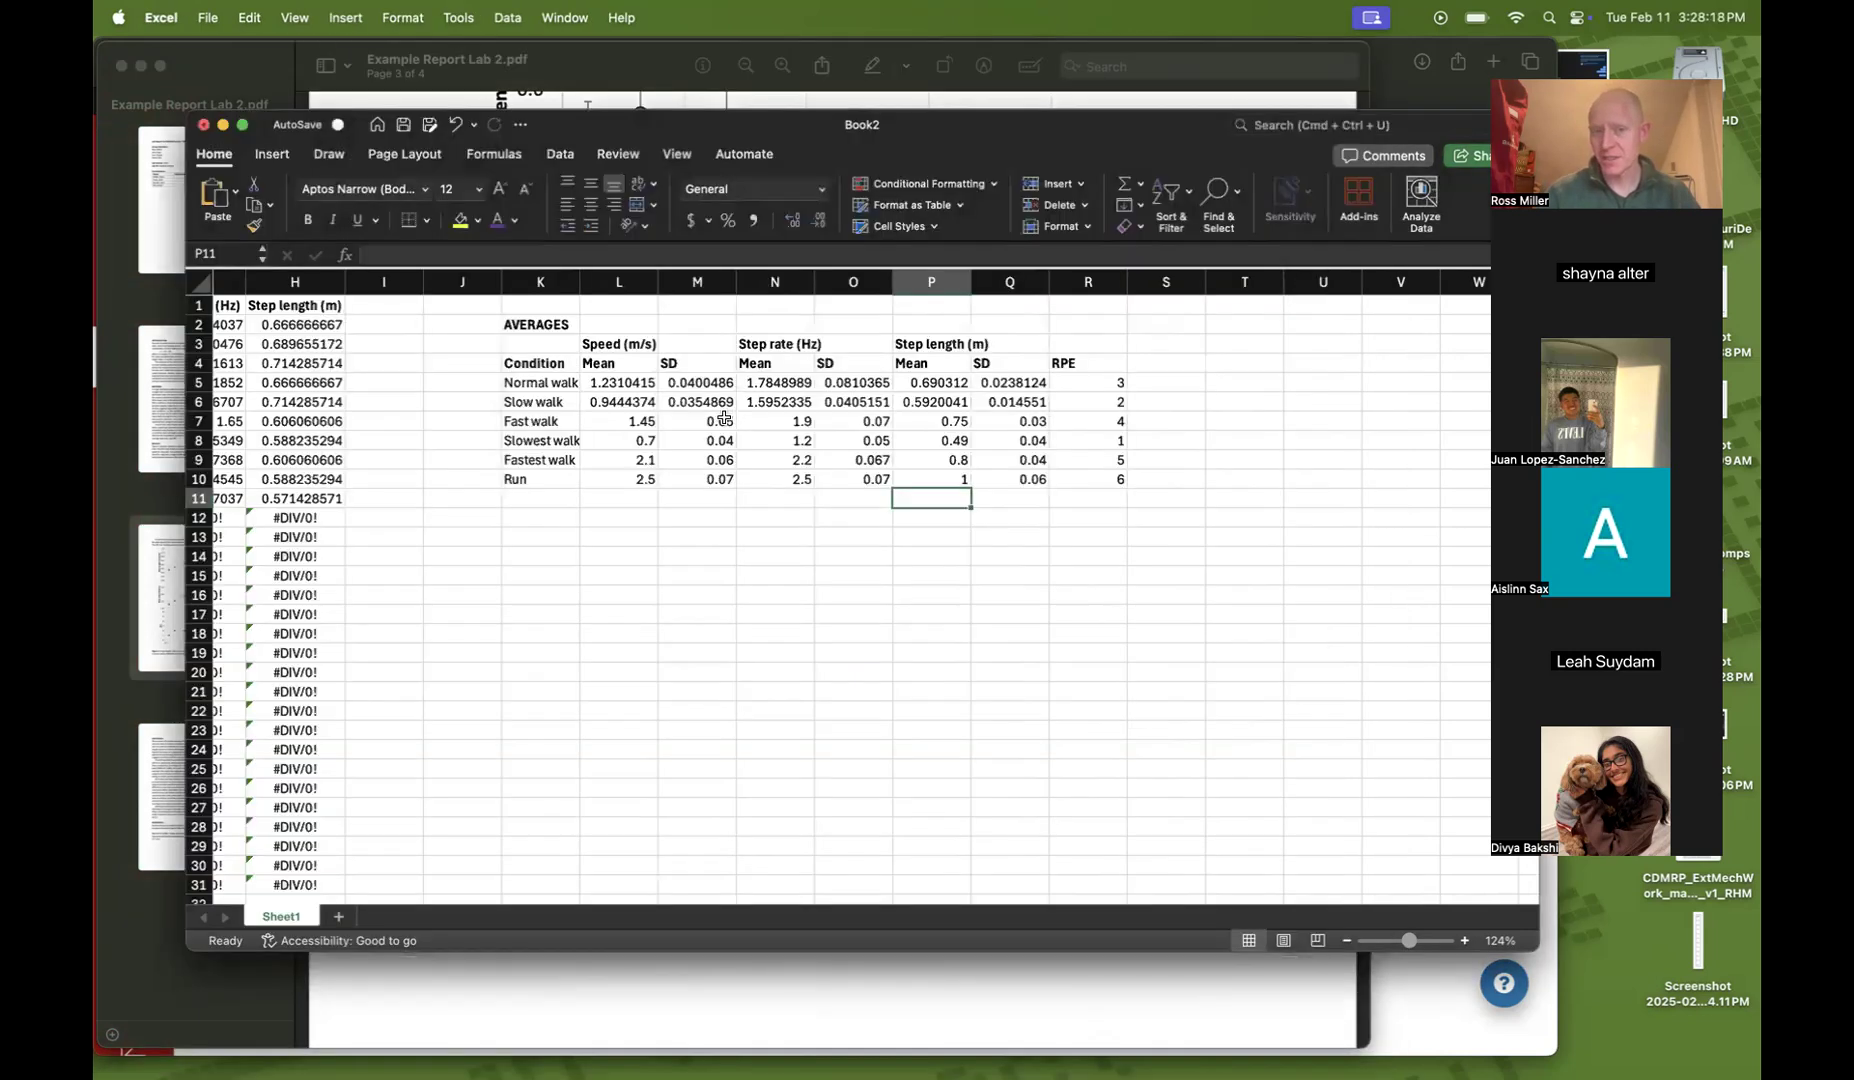
click(618, 418)
drag(615, 382, 620, 484)
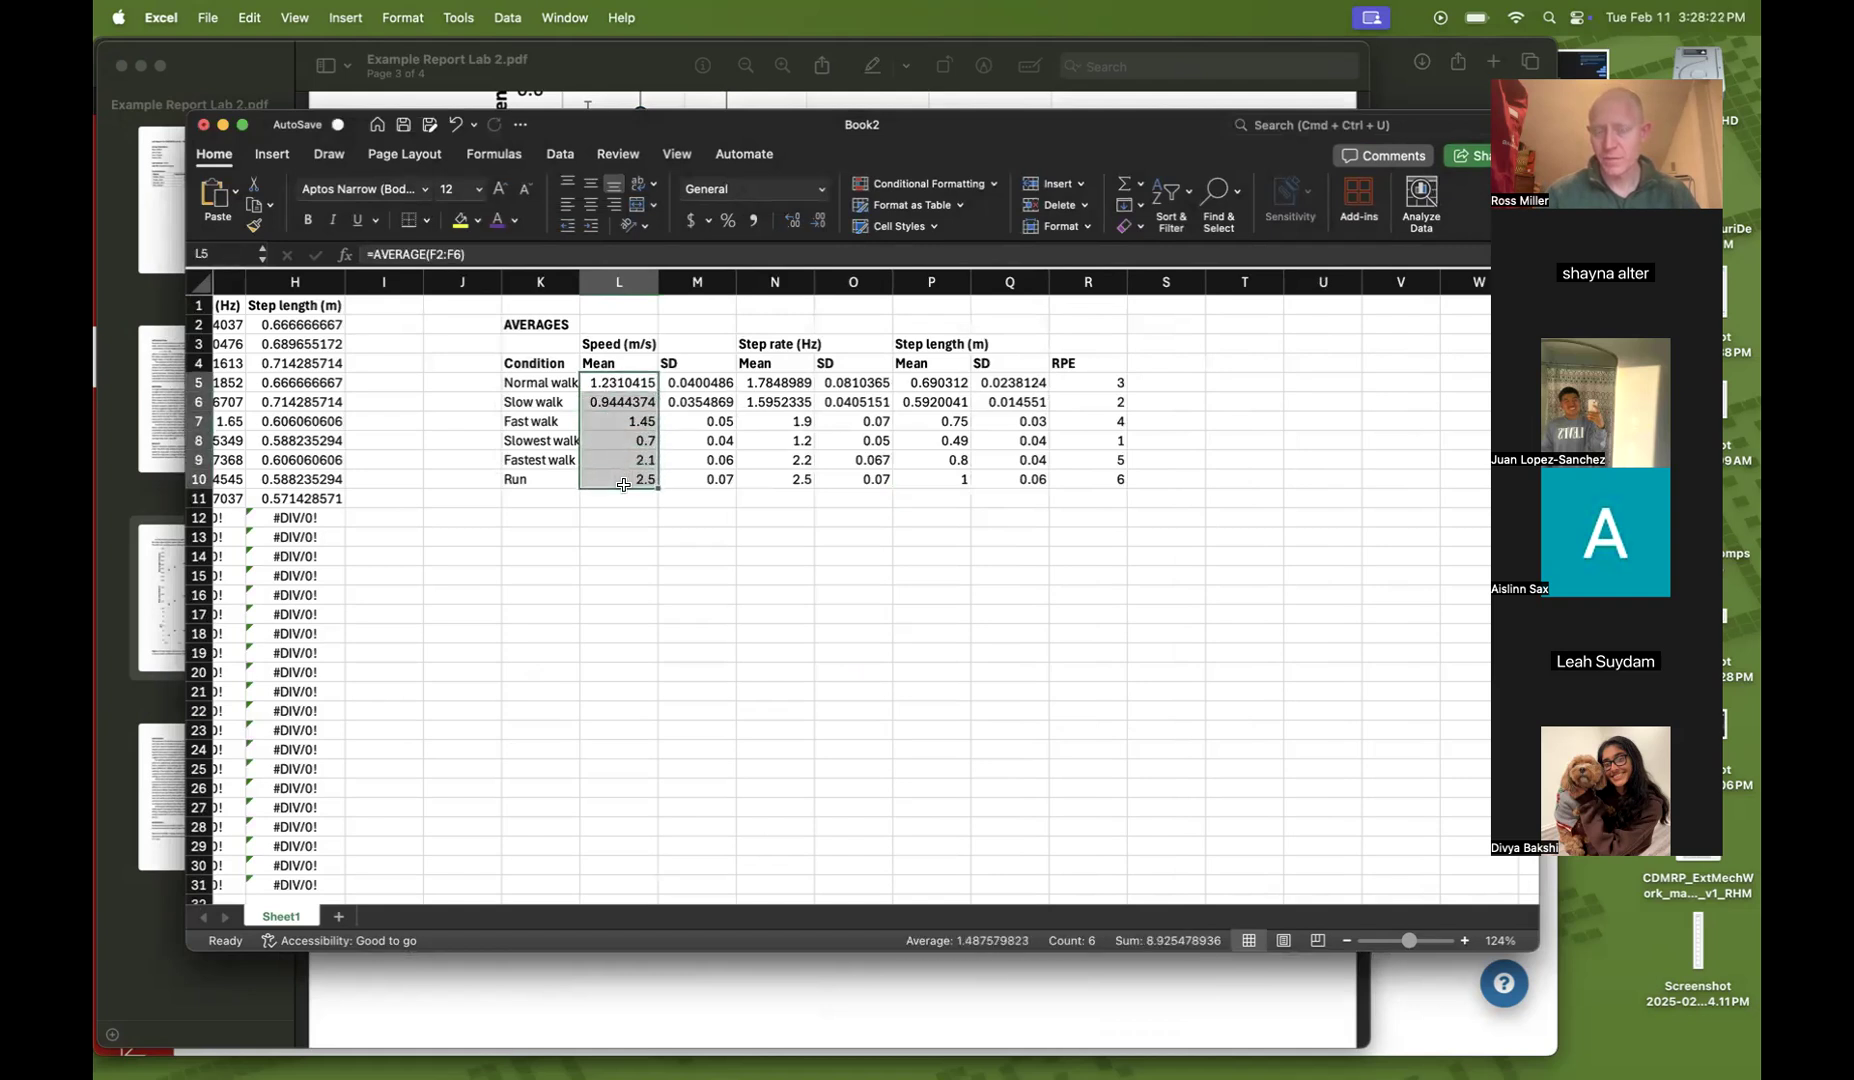
click(747, 987)
scroll(736, 460, up, 6)
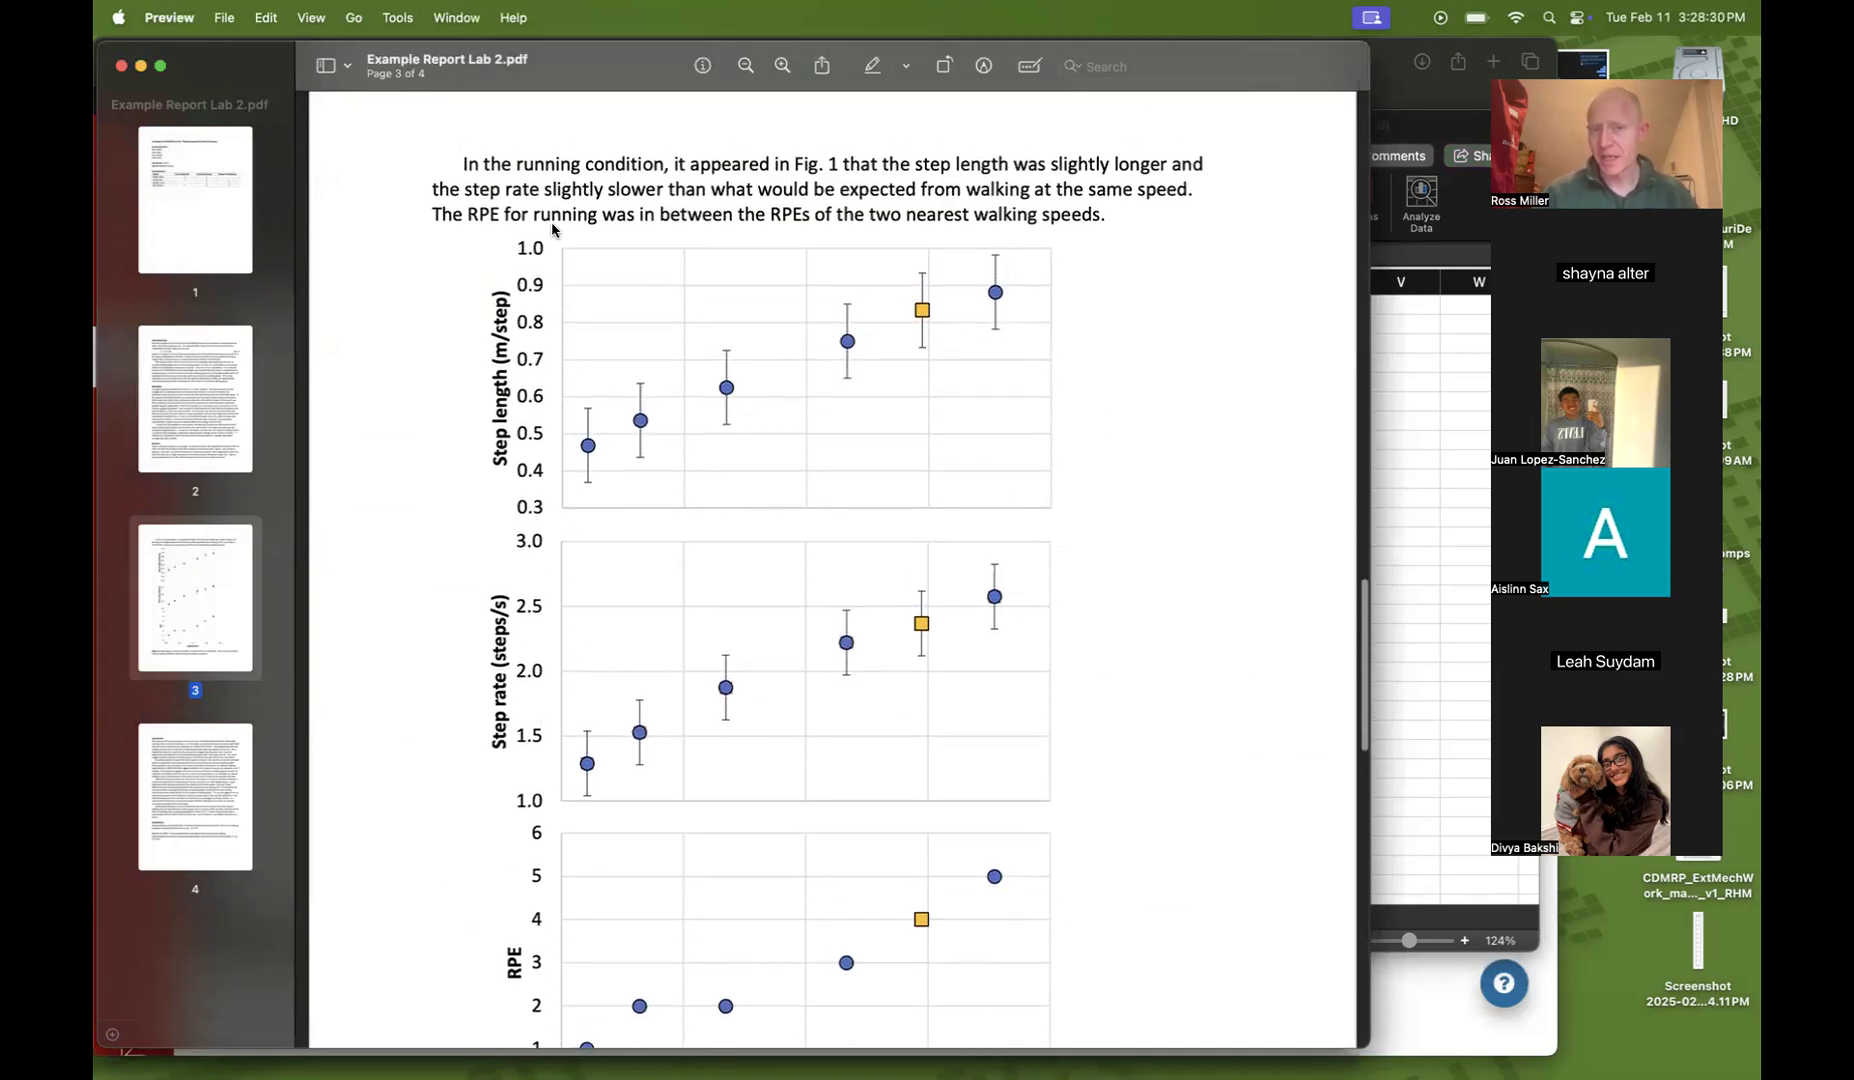
scroll(553, 229, down, 4)
scroll(553, 229, down, 1)
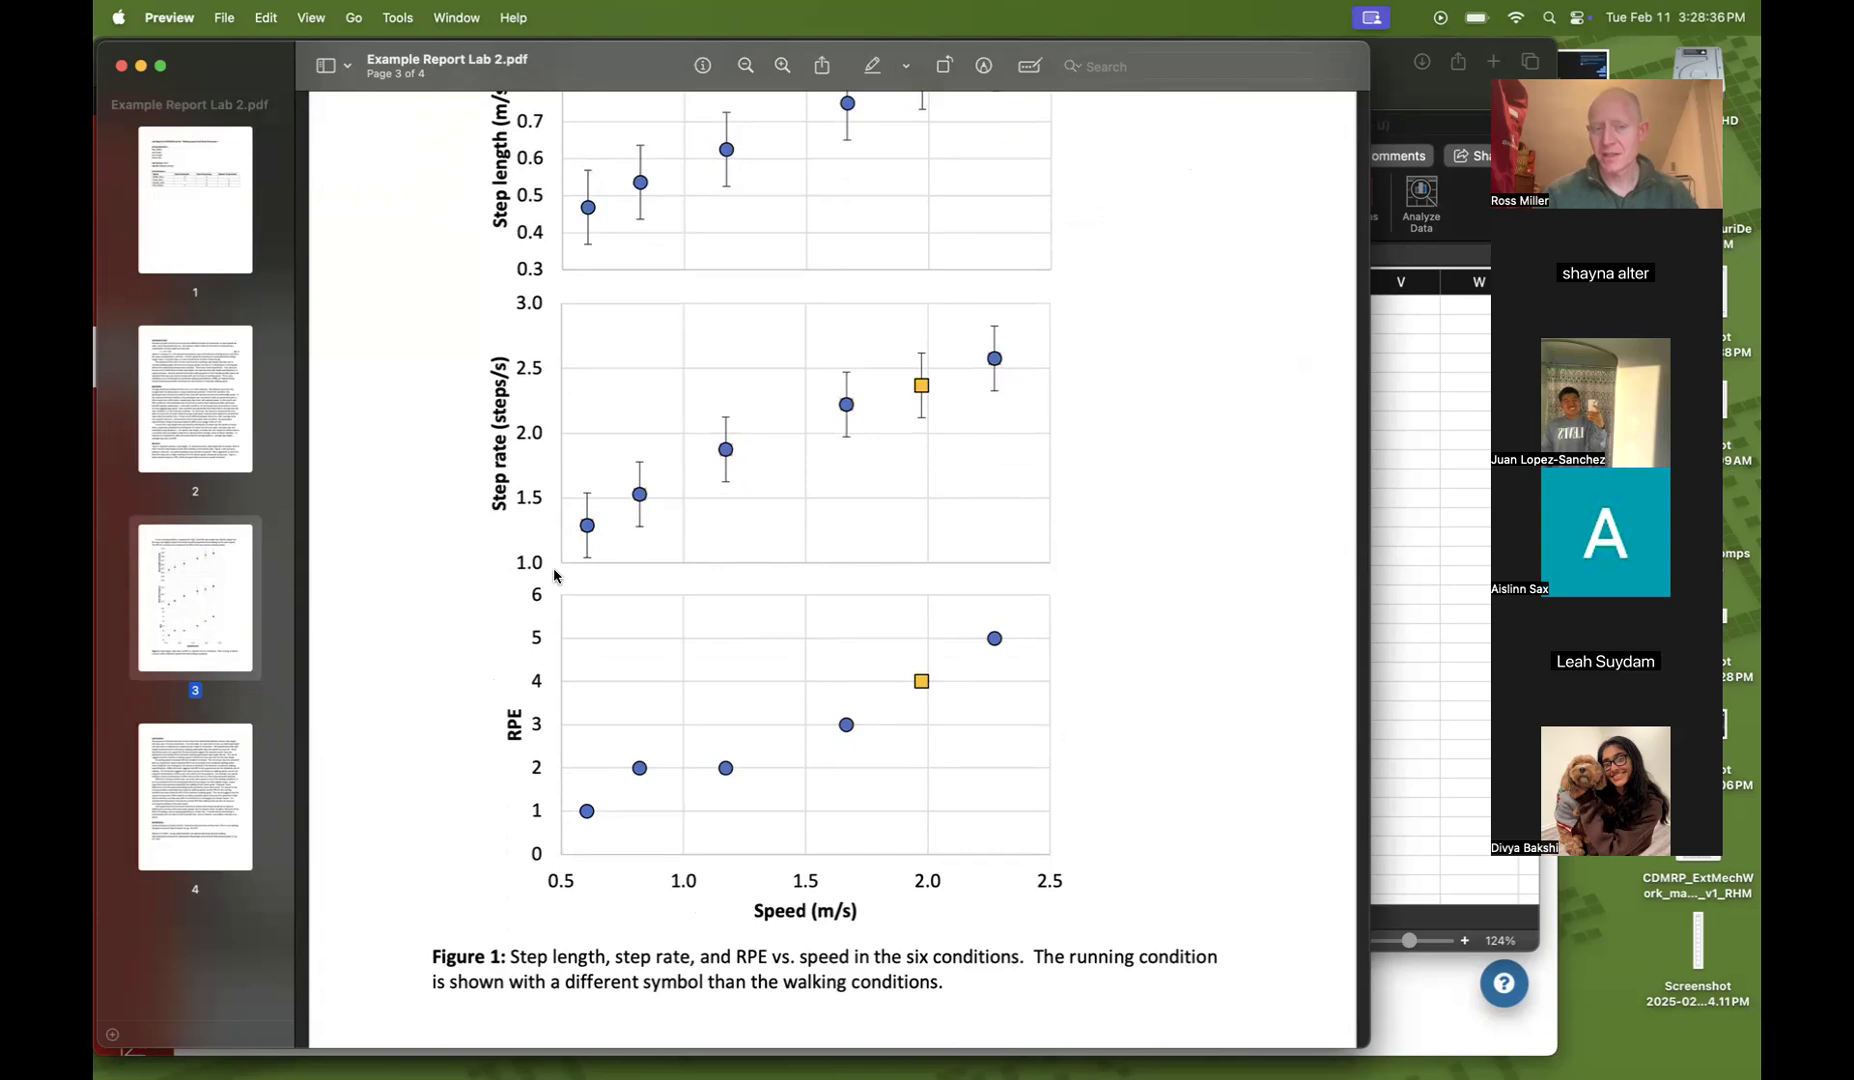
scroll(549, 305, down, 5)
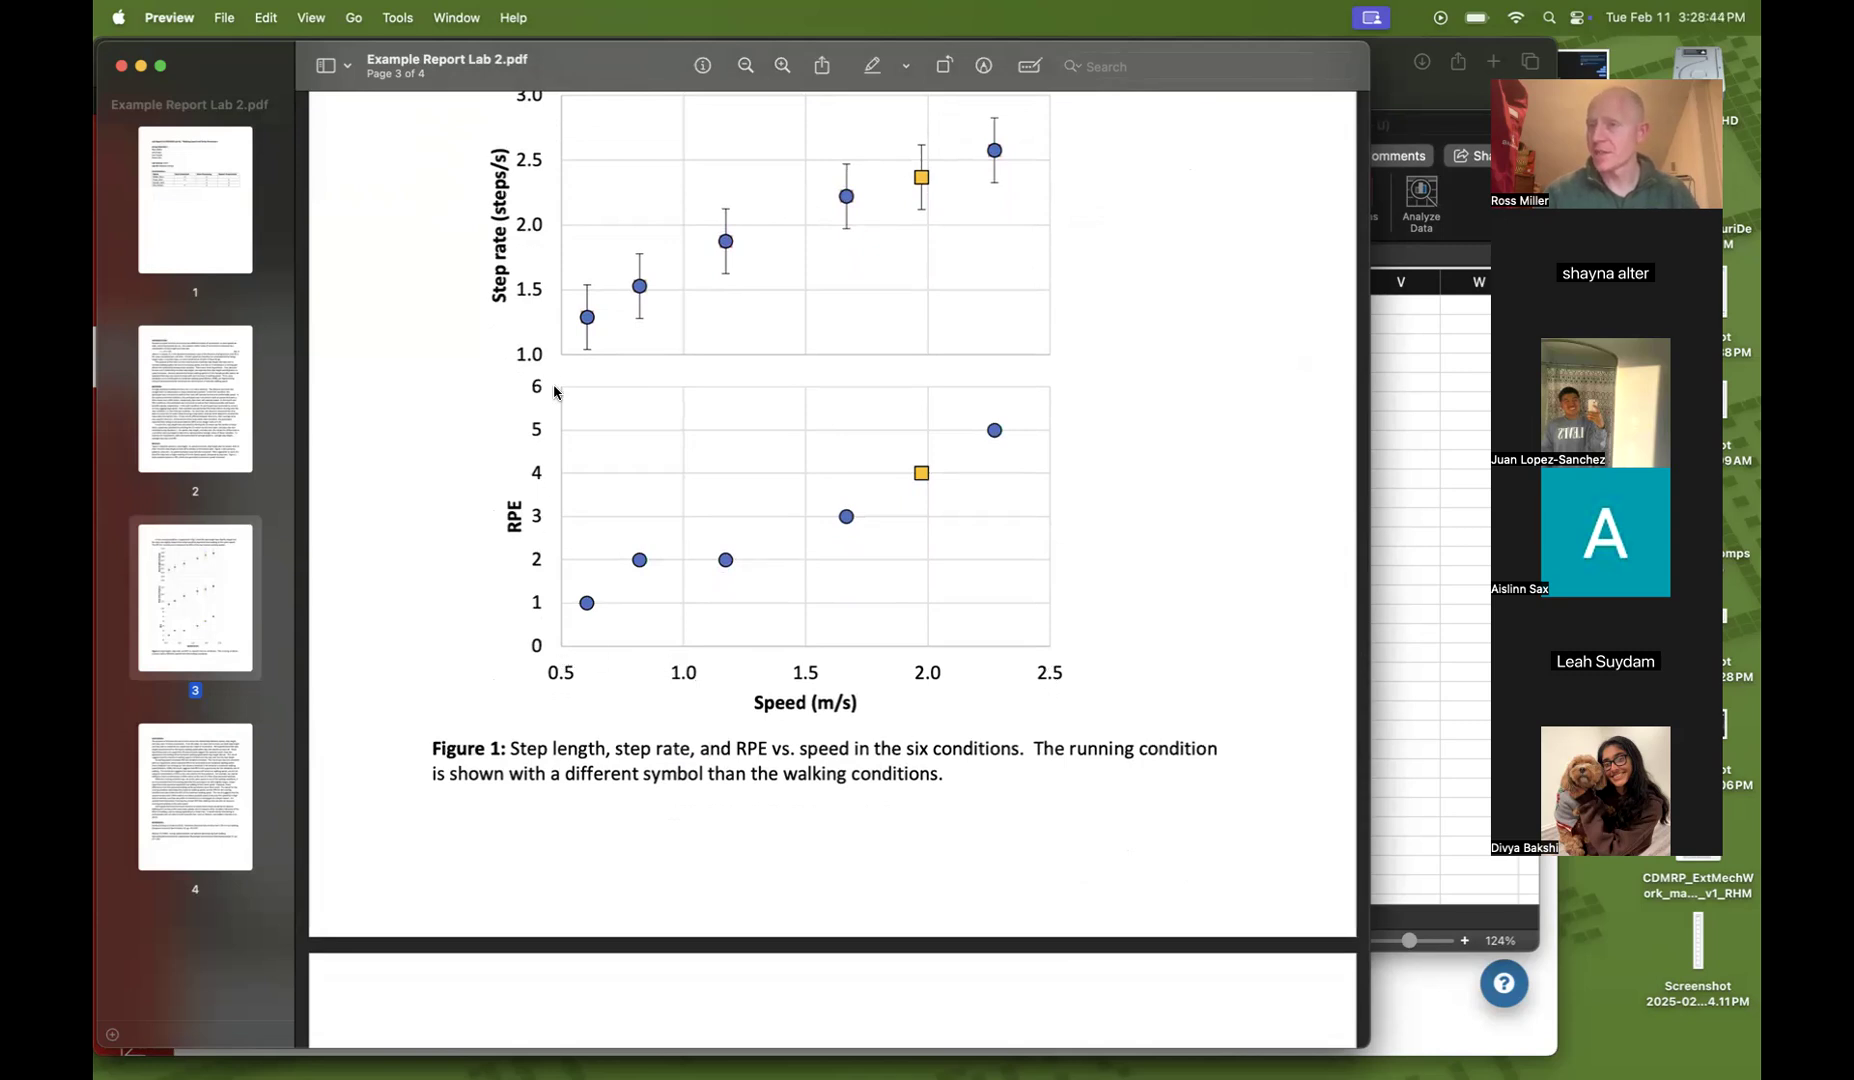
scroll(555, 390, up, 5)
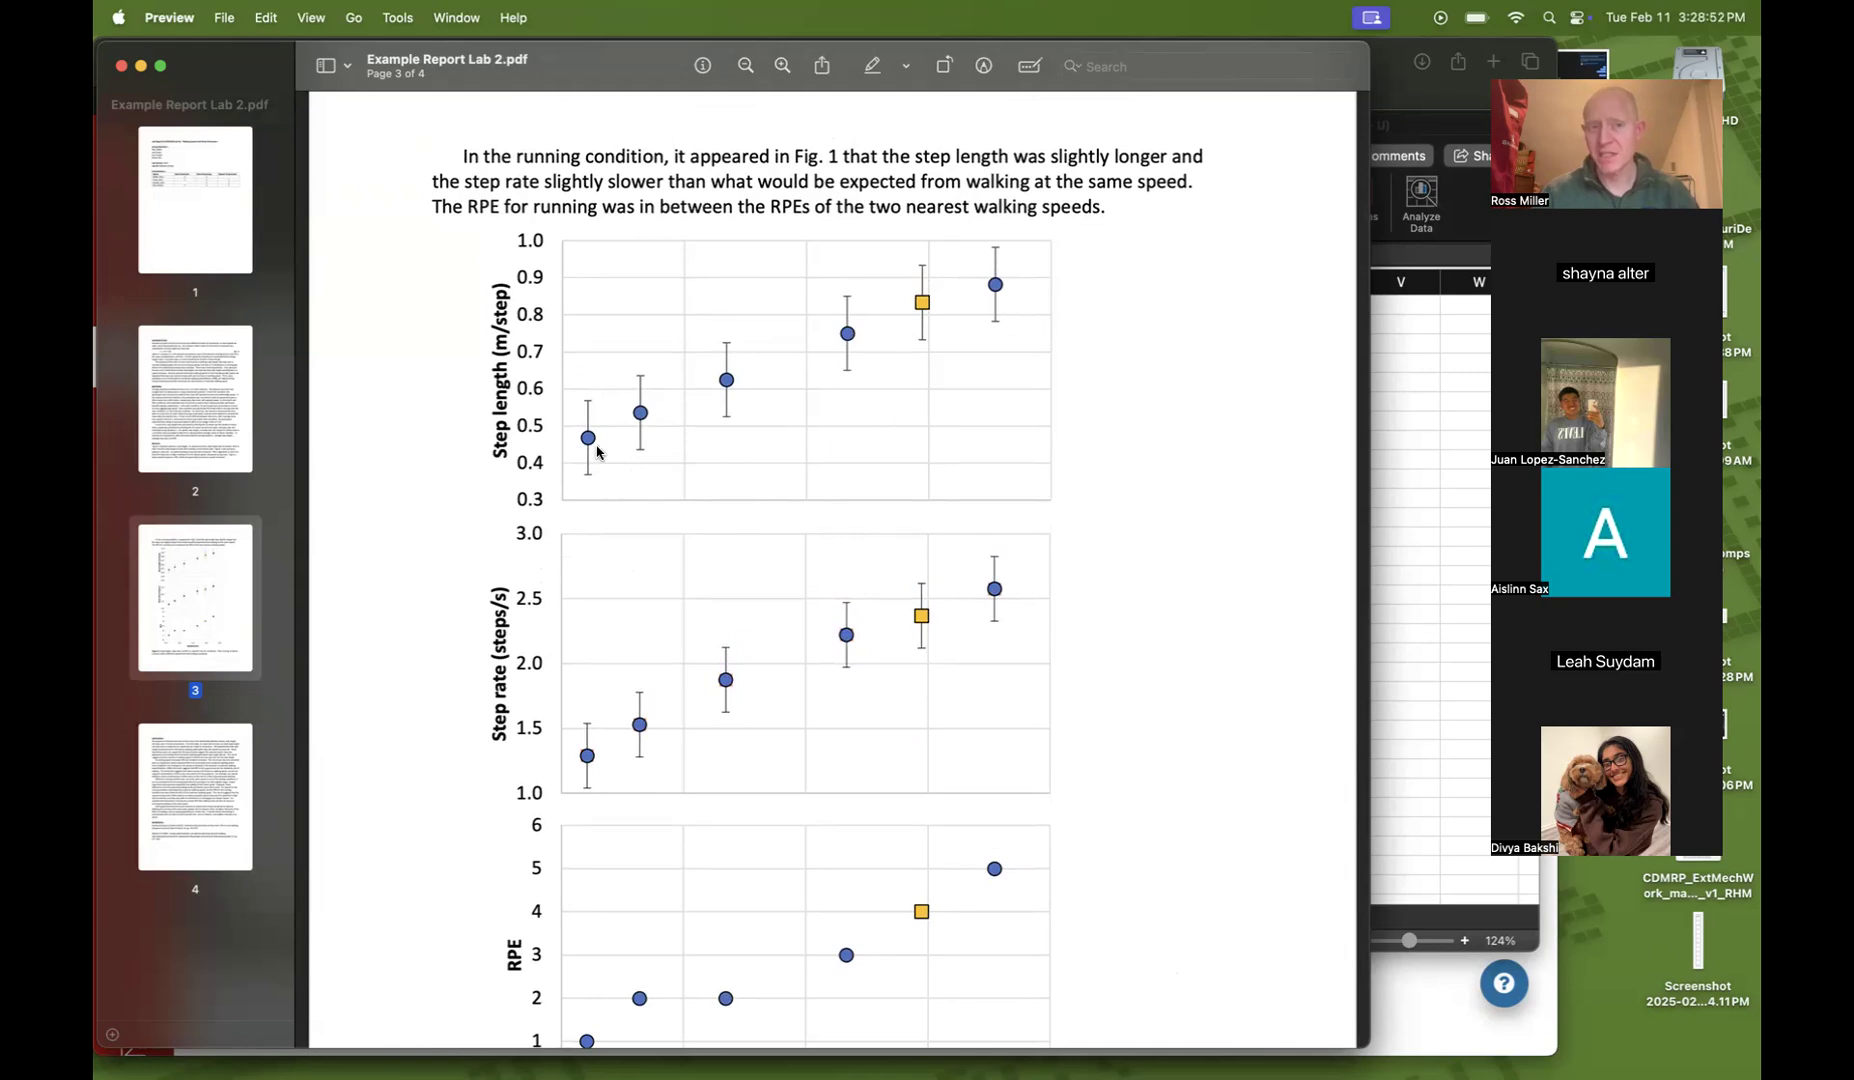
click(1421, 497)
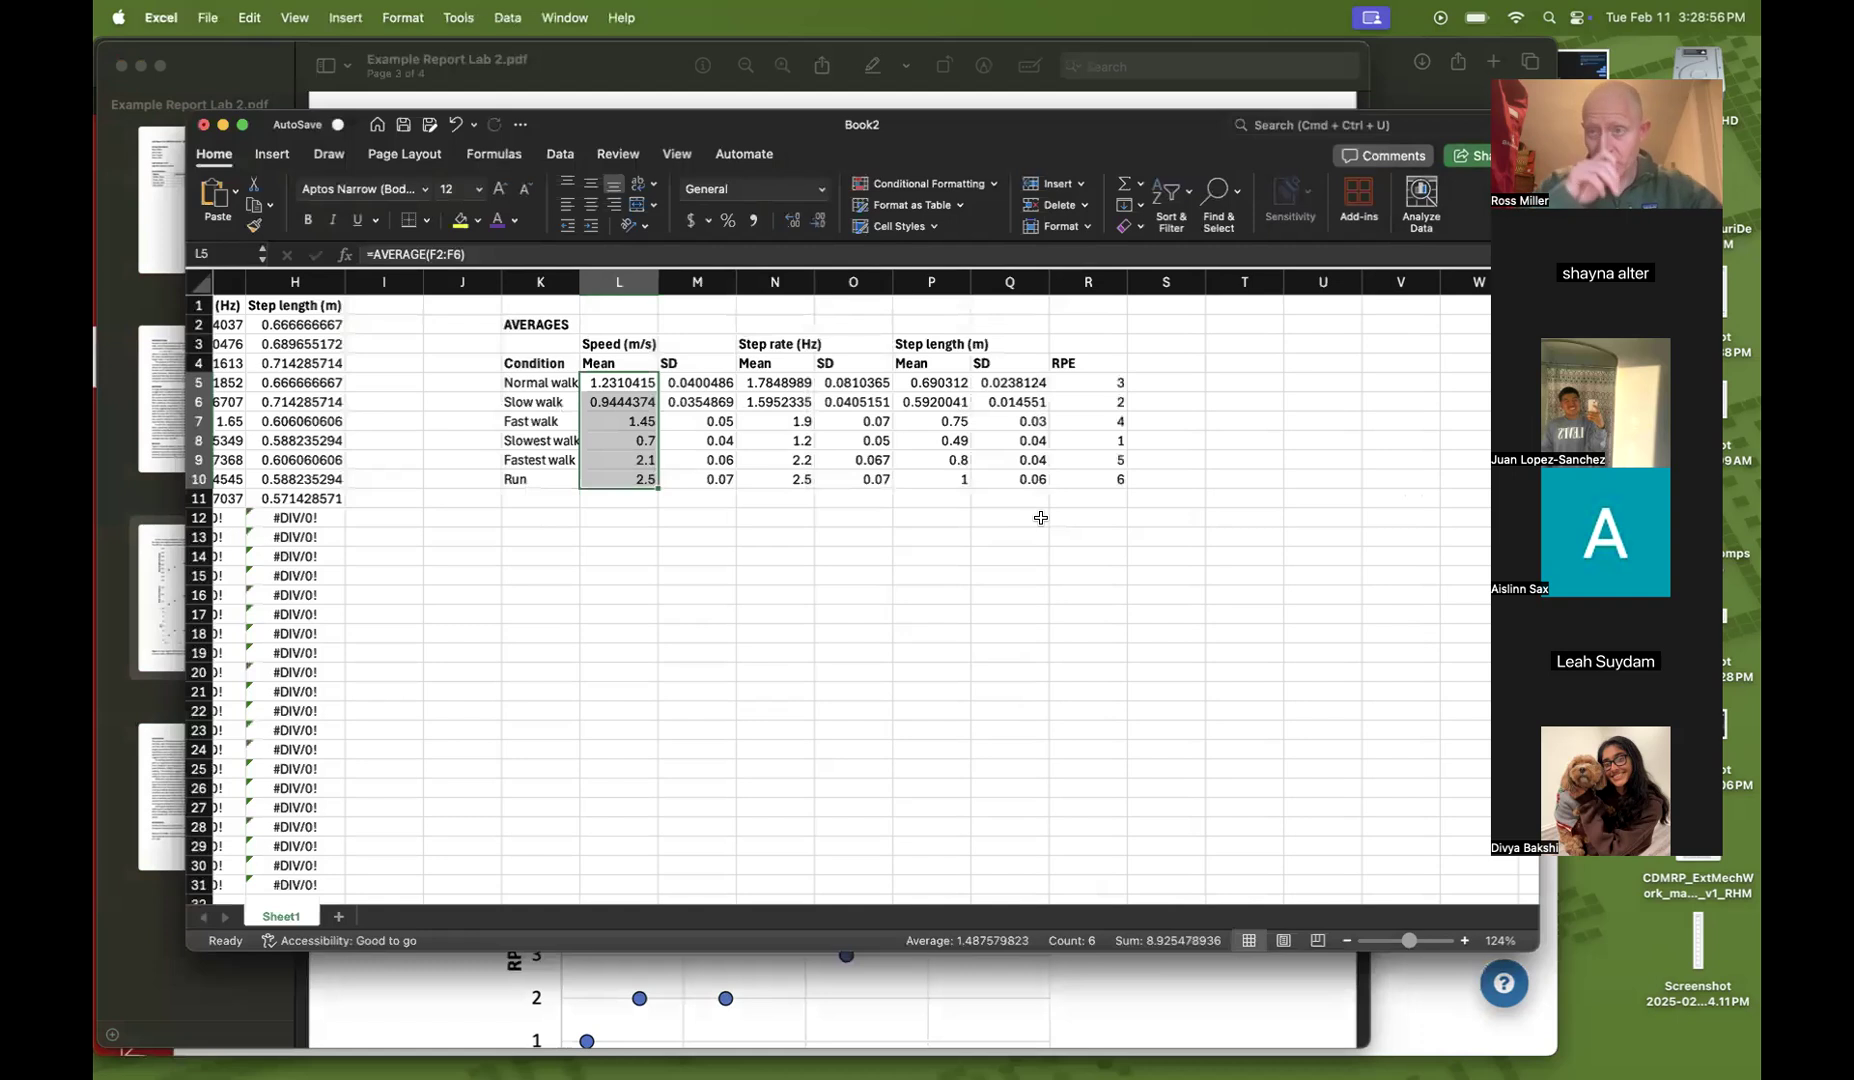
click(726, 648)
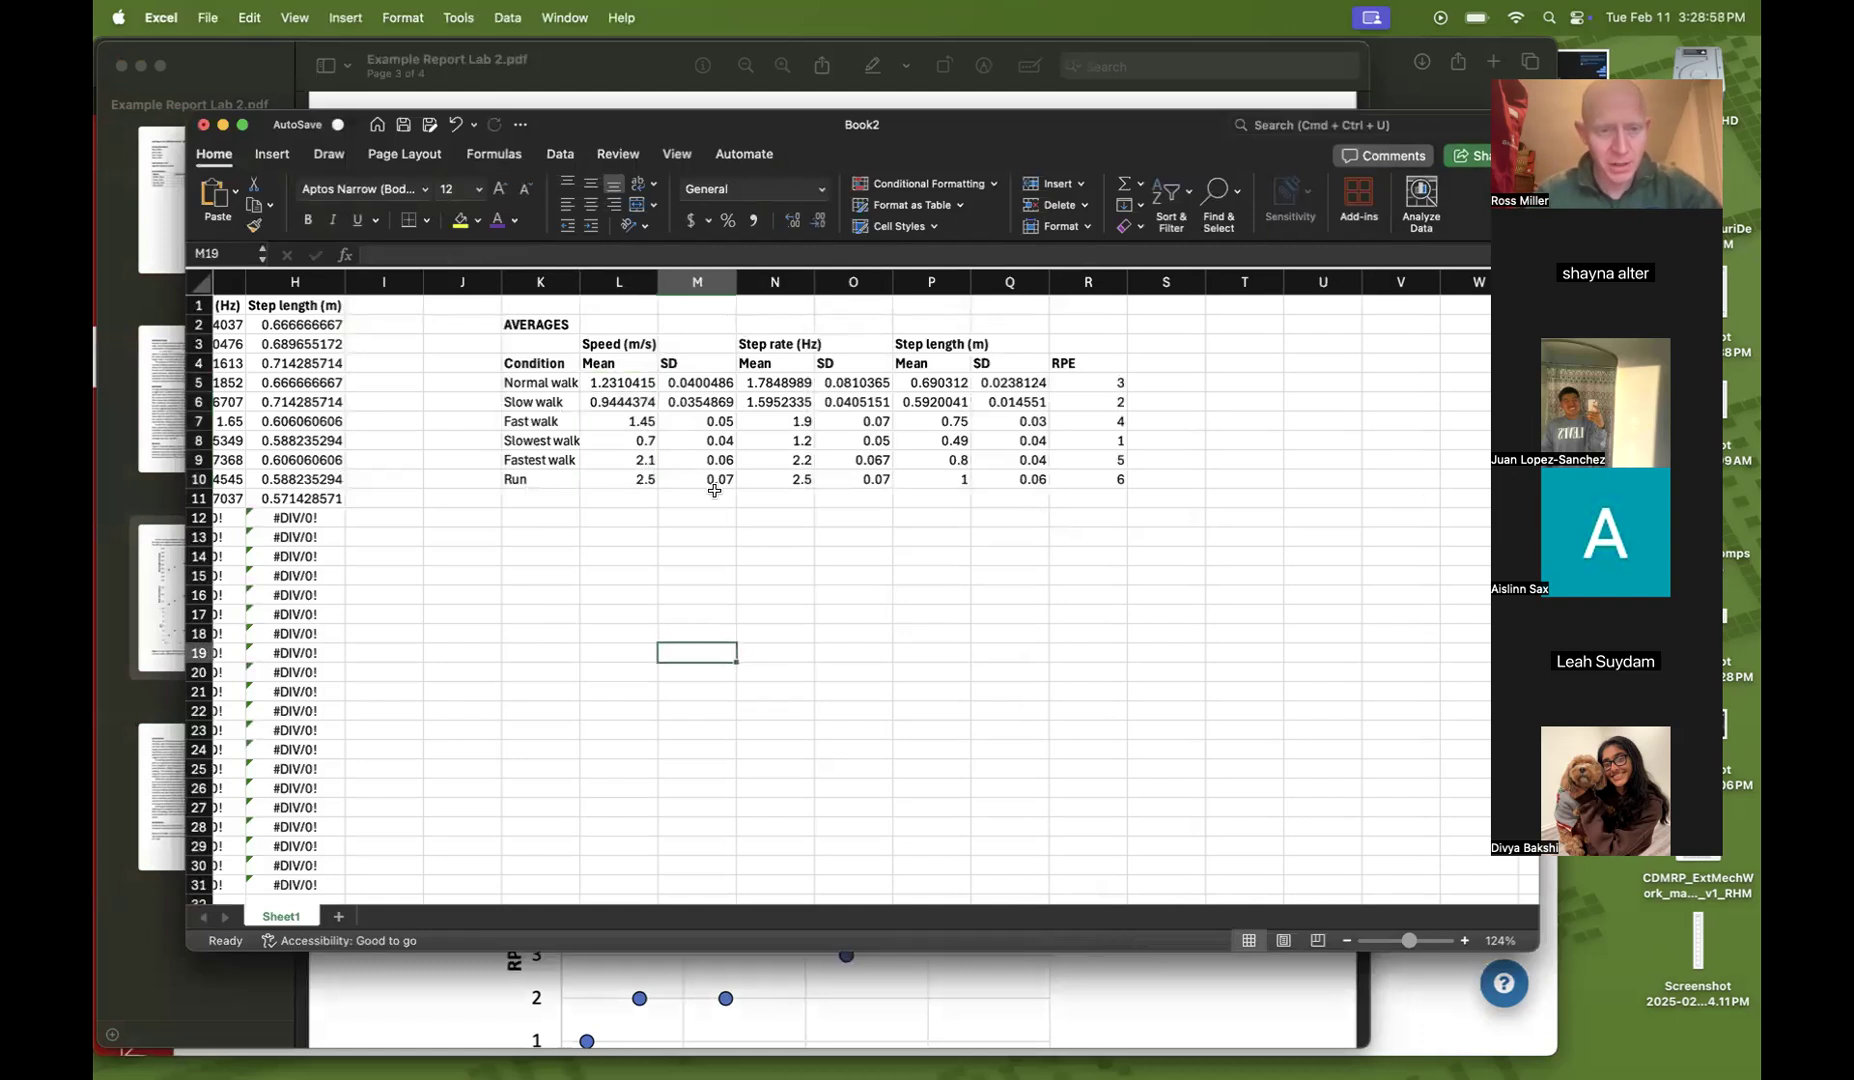
drag(606, 381, 611, 477)
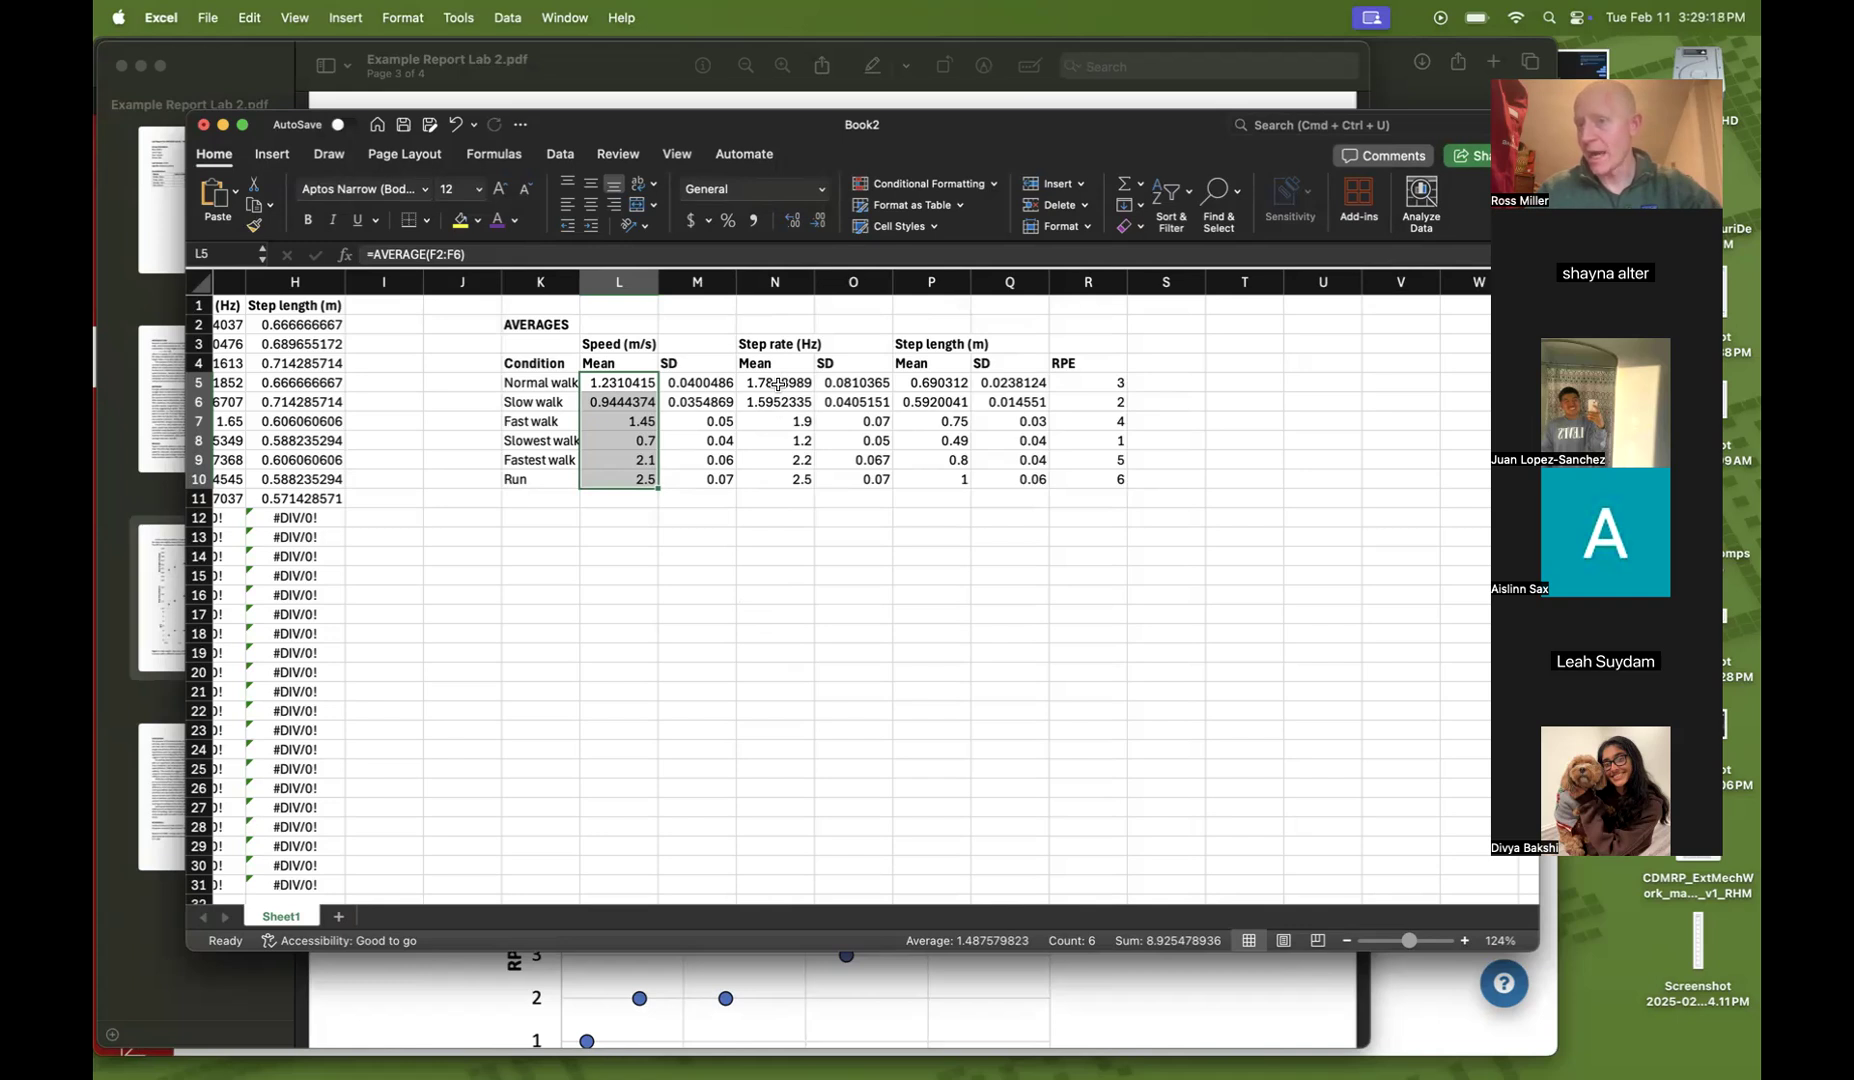
drag(778, 384, 776, 480)
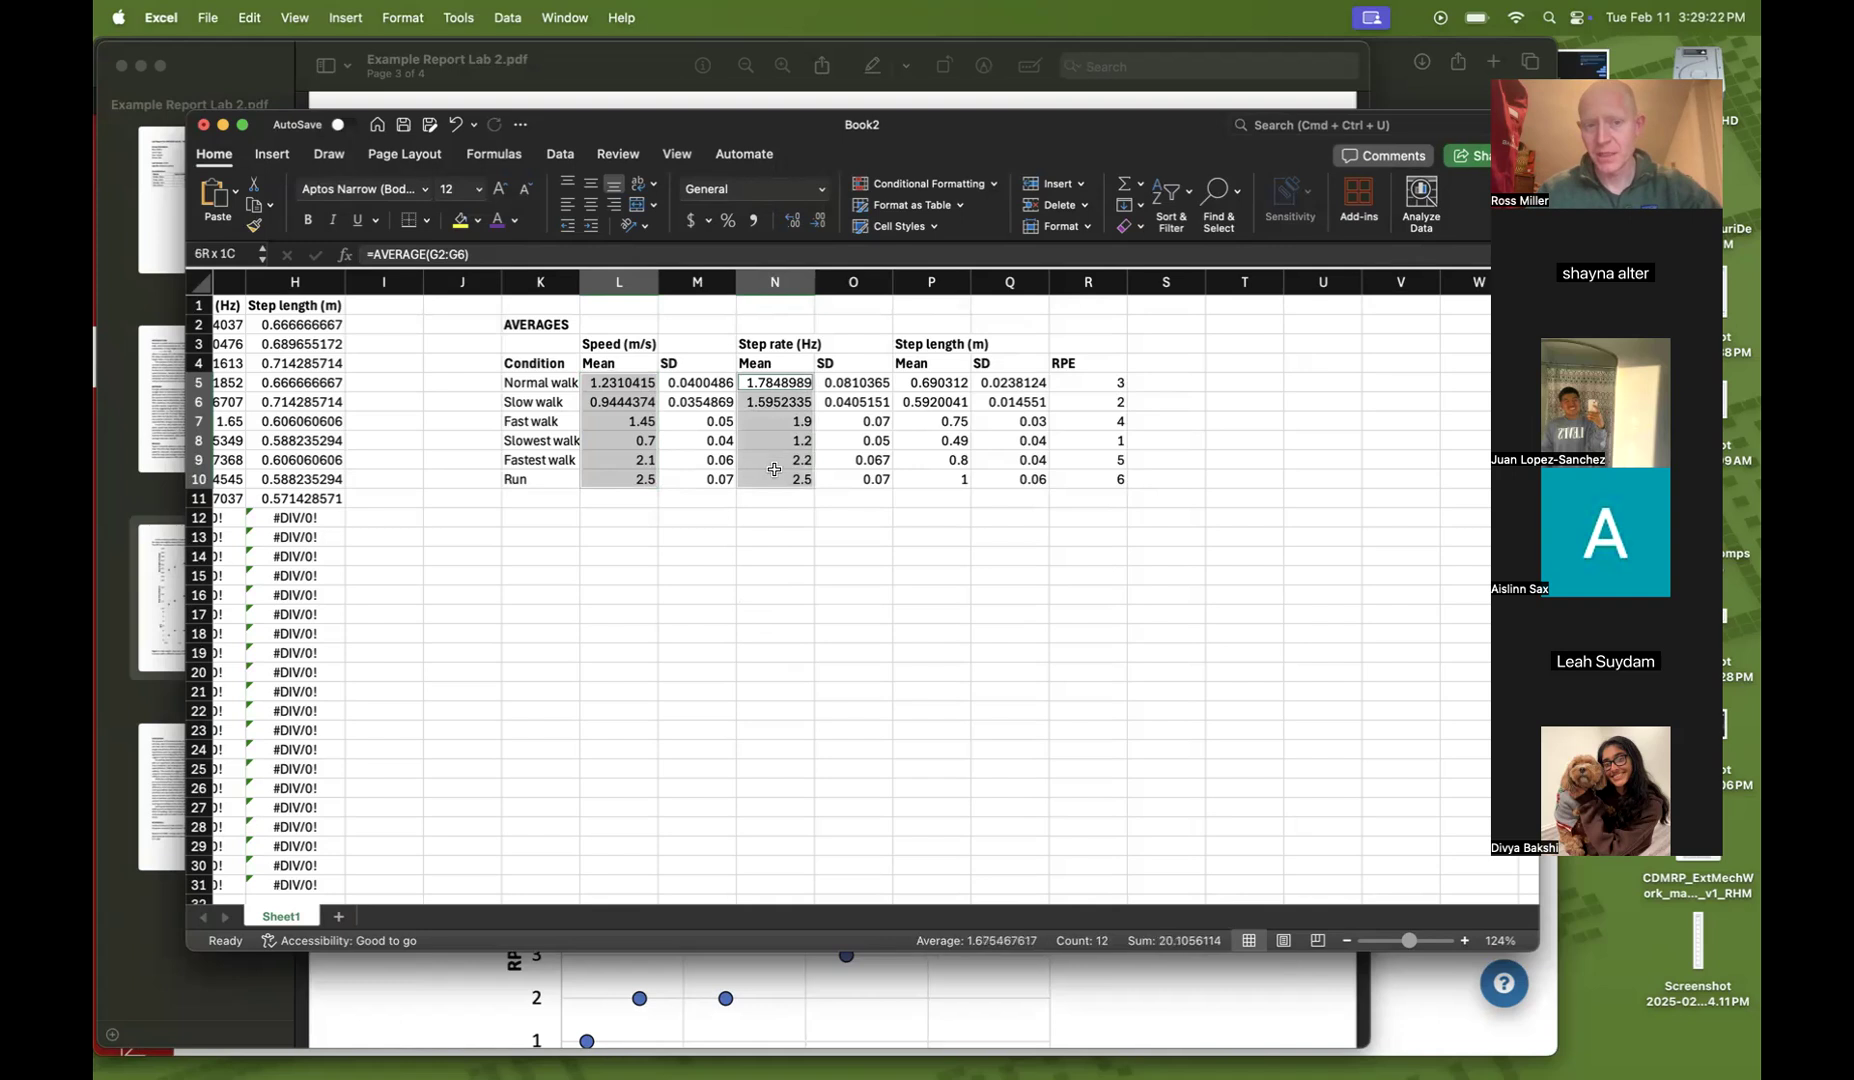
click(776, 537)
drag(622, 381, 632, 480)
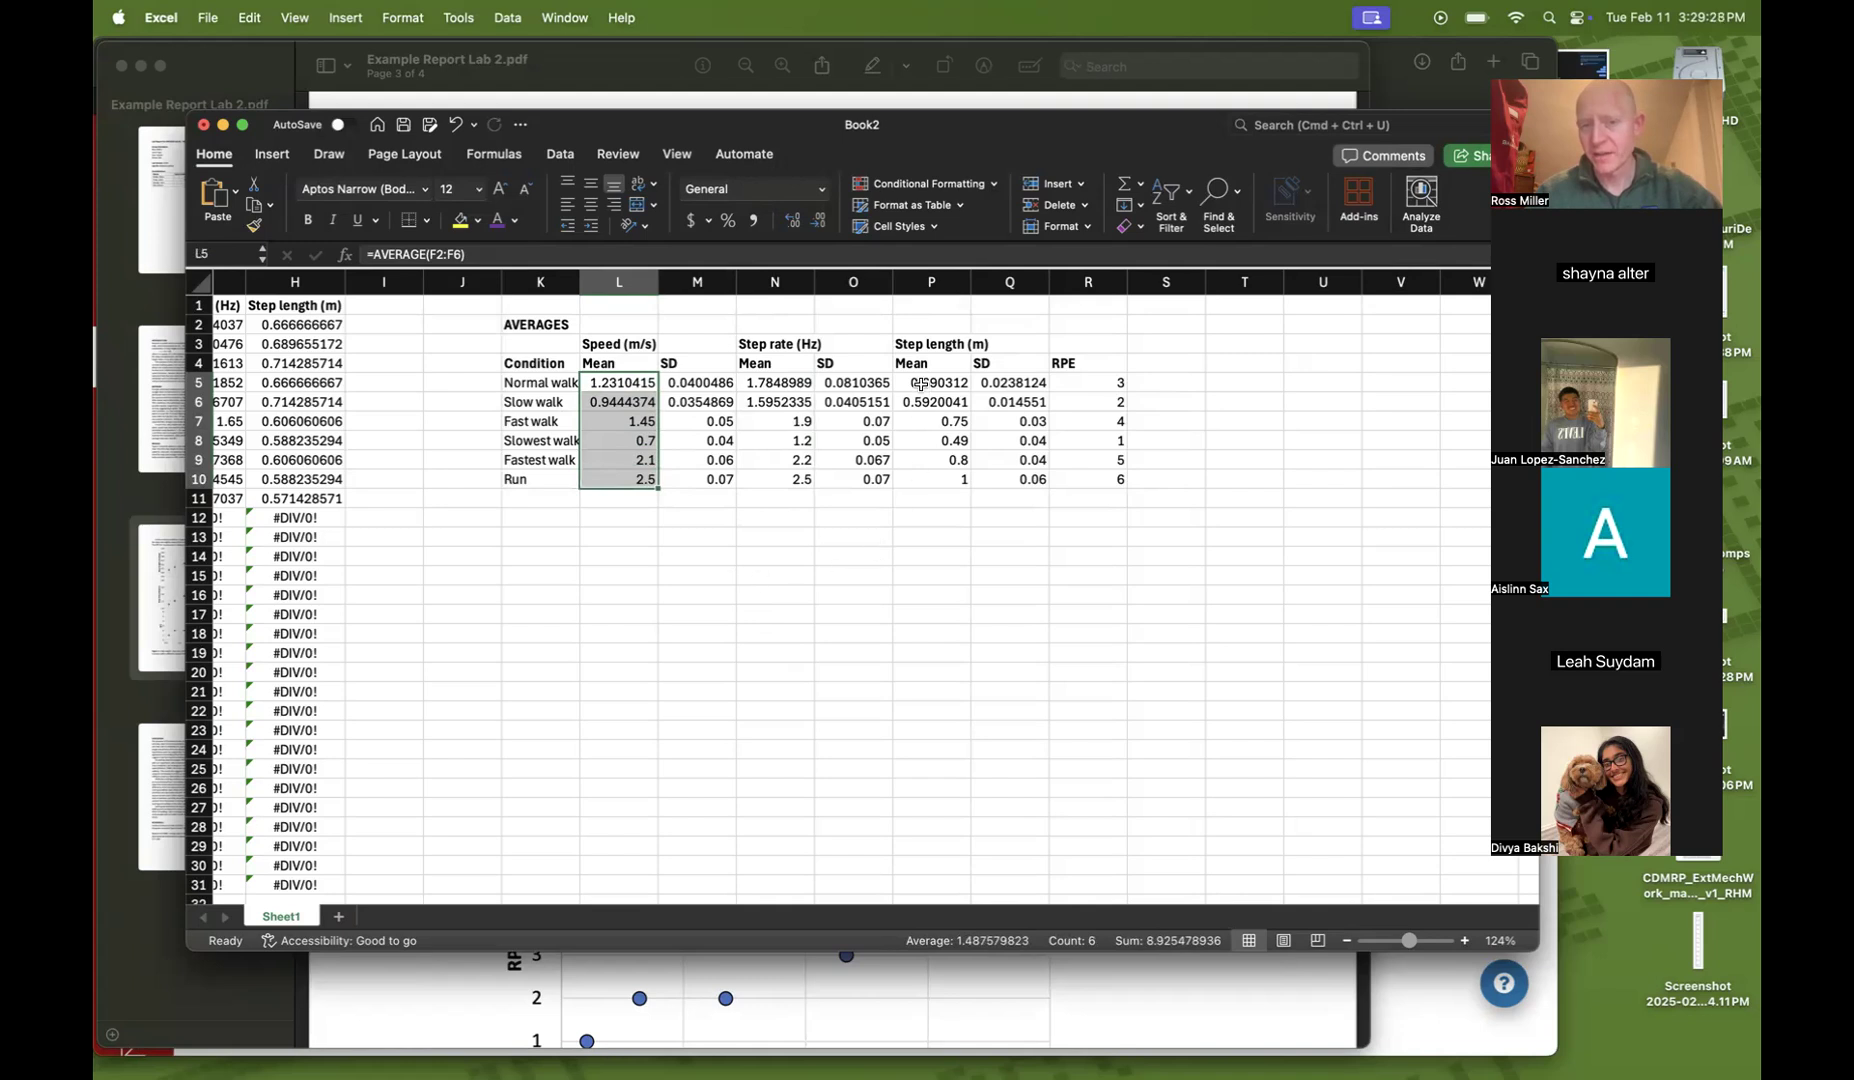
drag(921, 383, 919, 471)
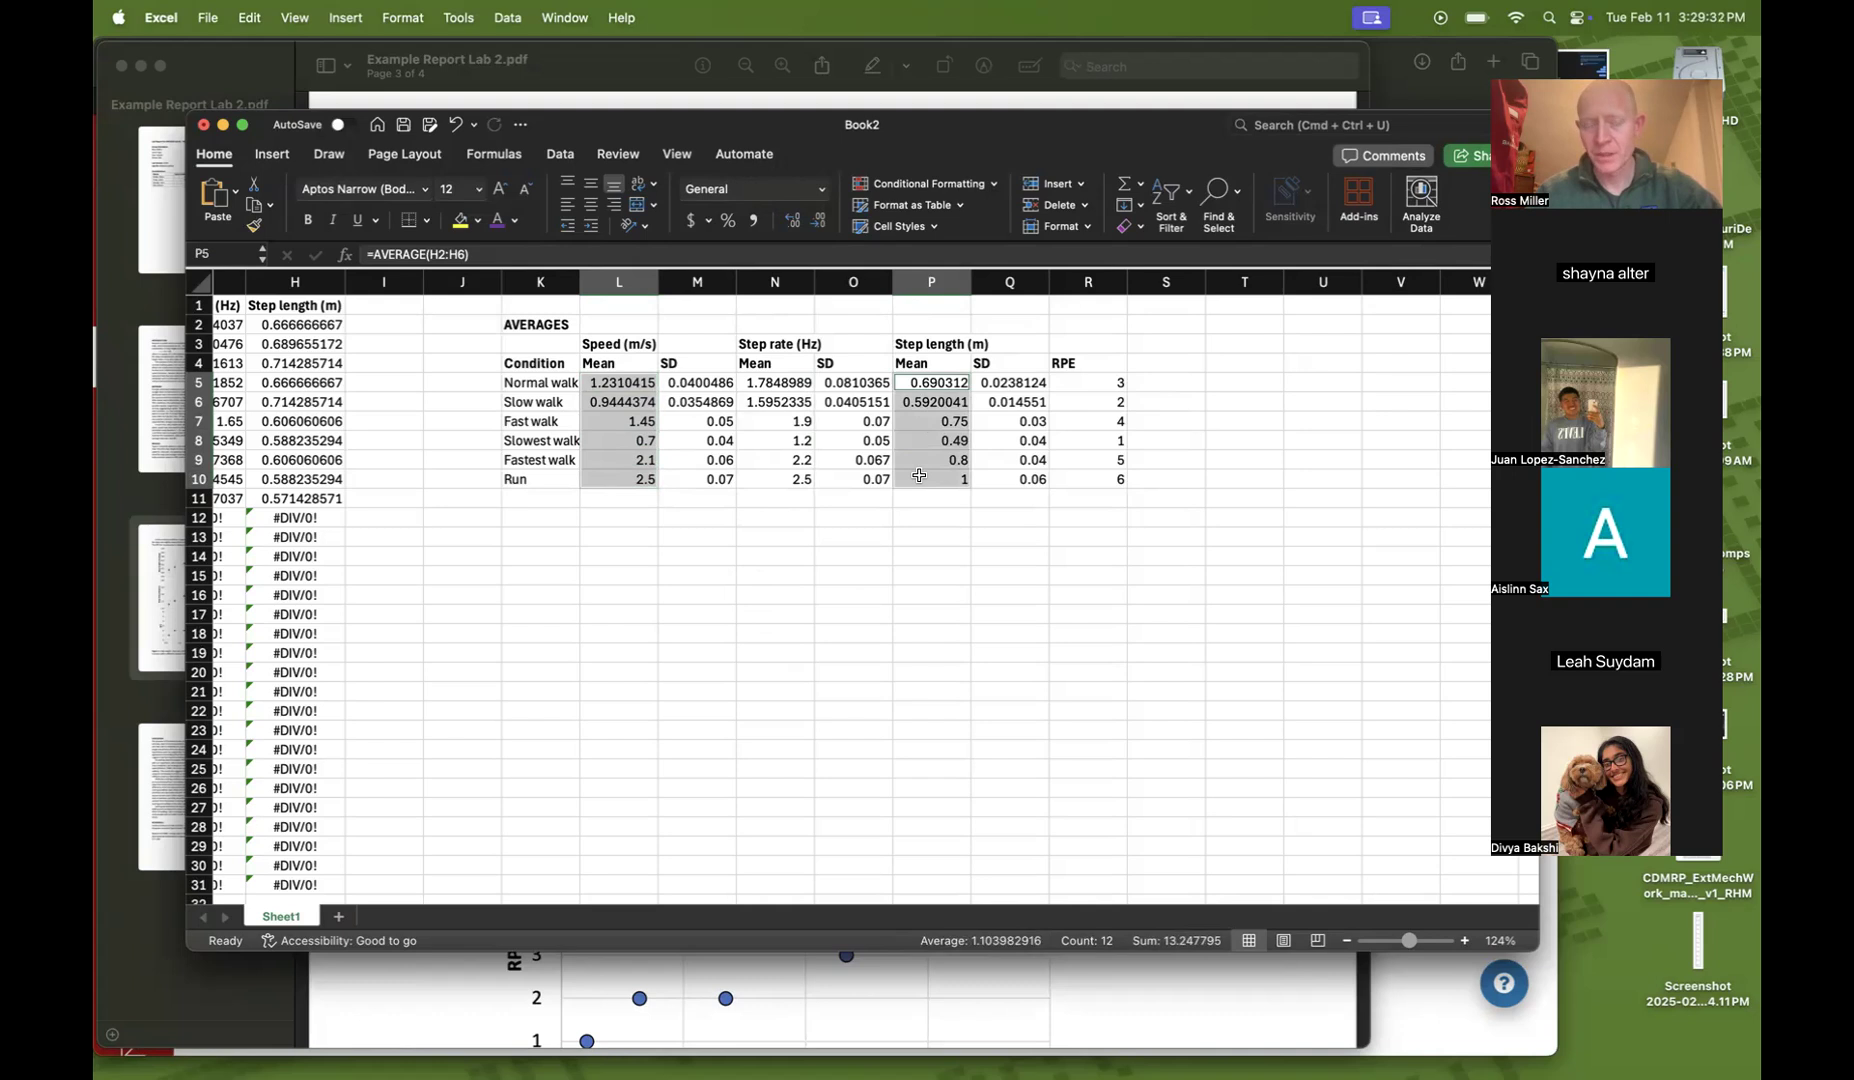
click(867, 580)
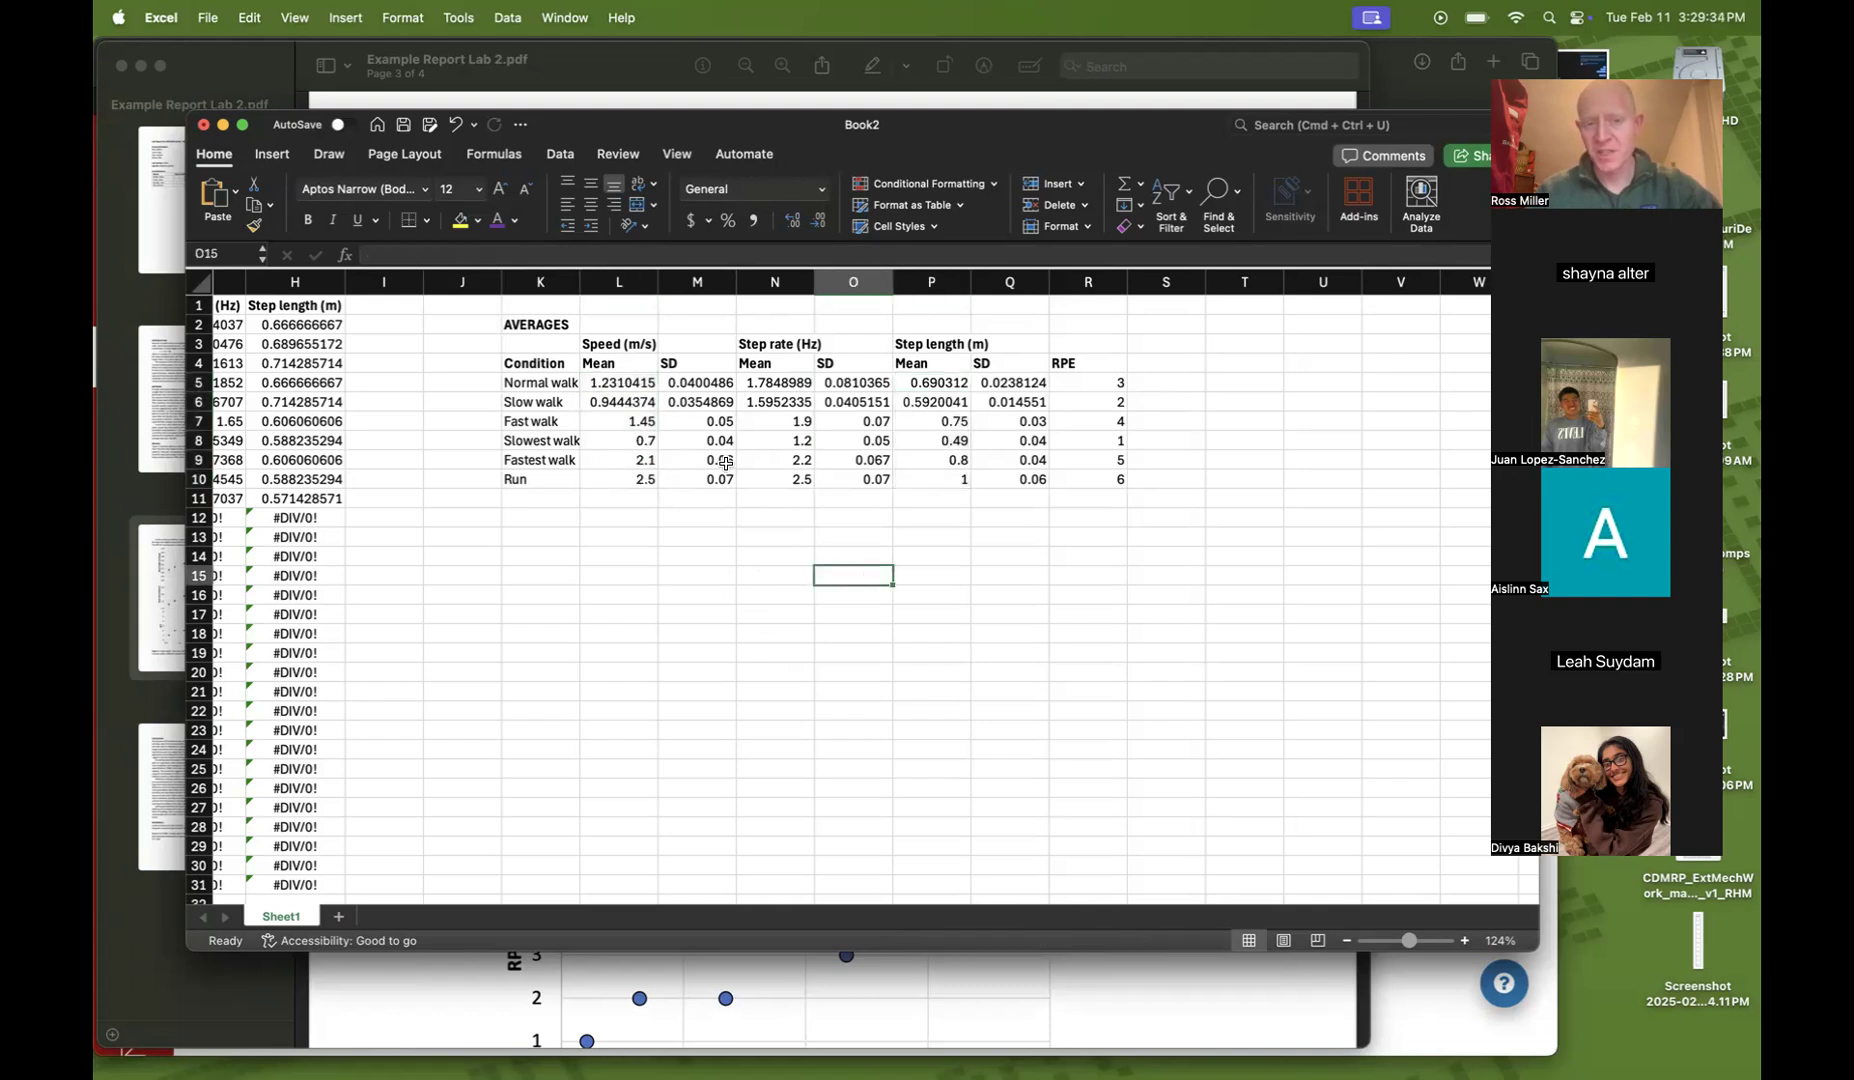
drag(617, 385, 612, 476)
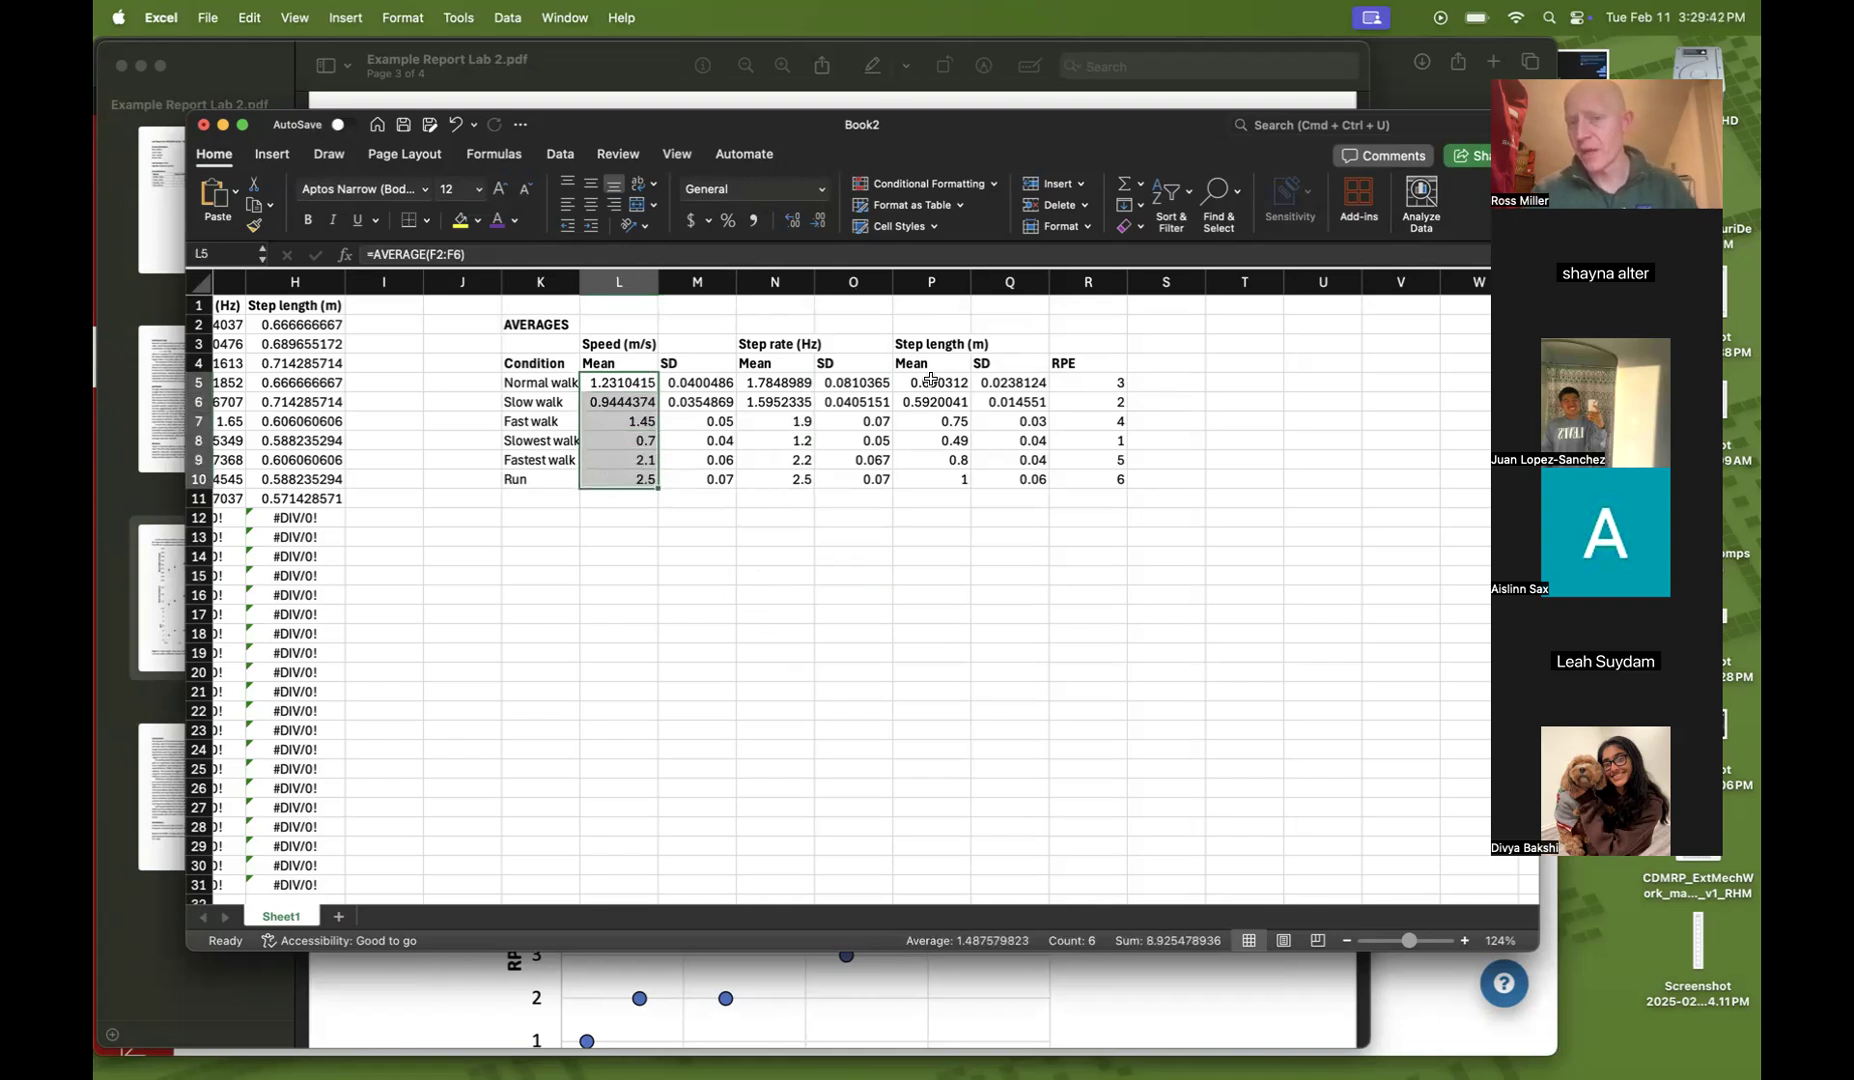
drag(930, 379, 935, 480)
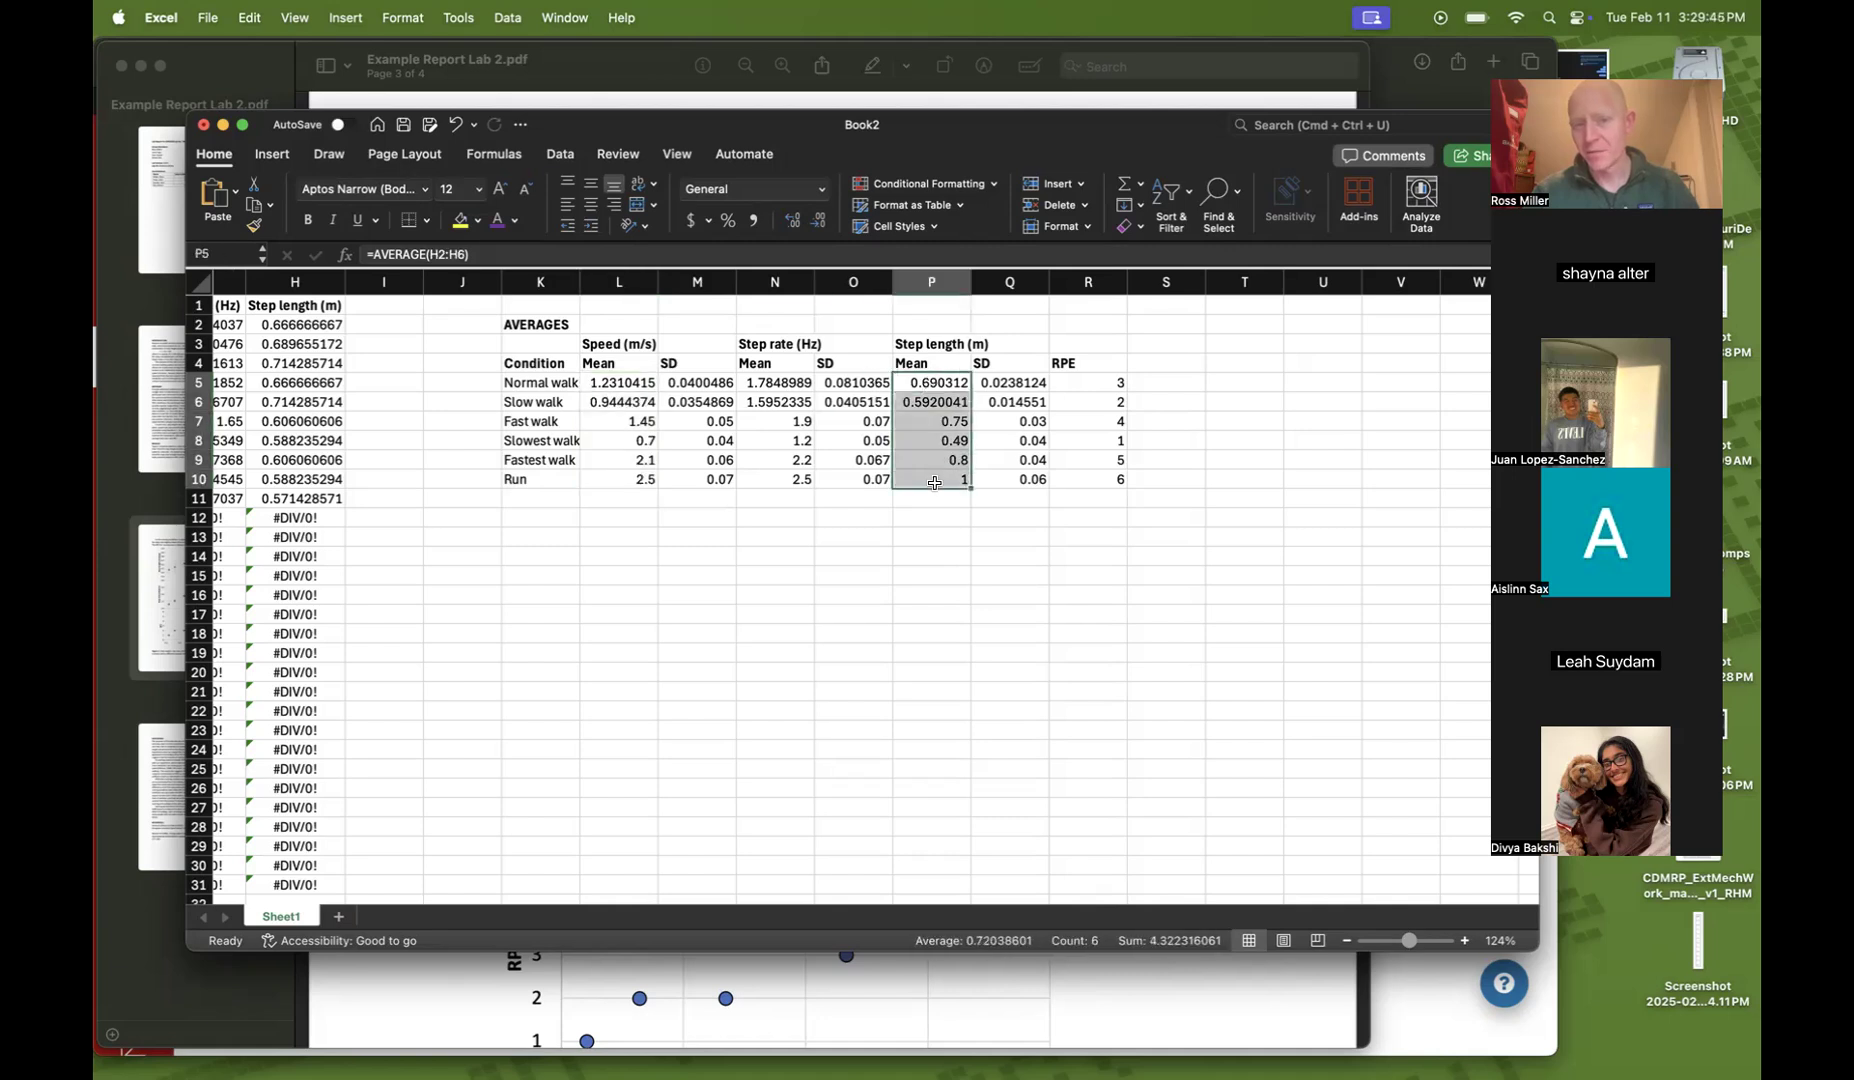
Insert a scatter chart of step length mean versus speed mean below the averages table and delete its title
click(612, 385)
drag(612, 402, 635, 480)
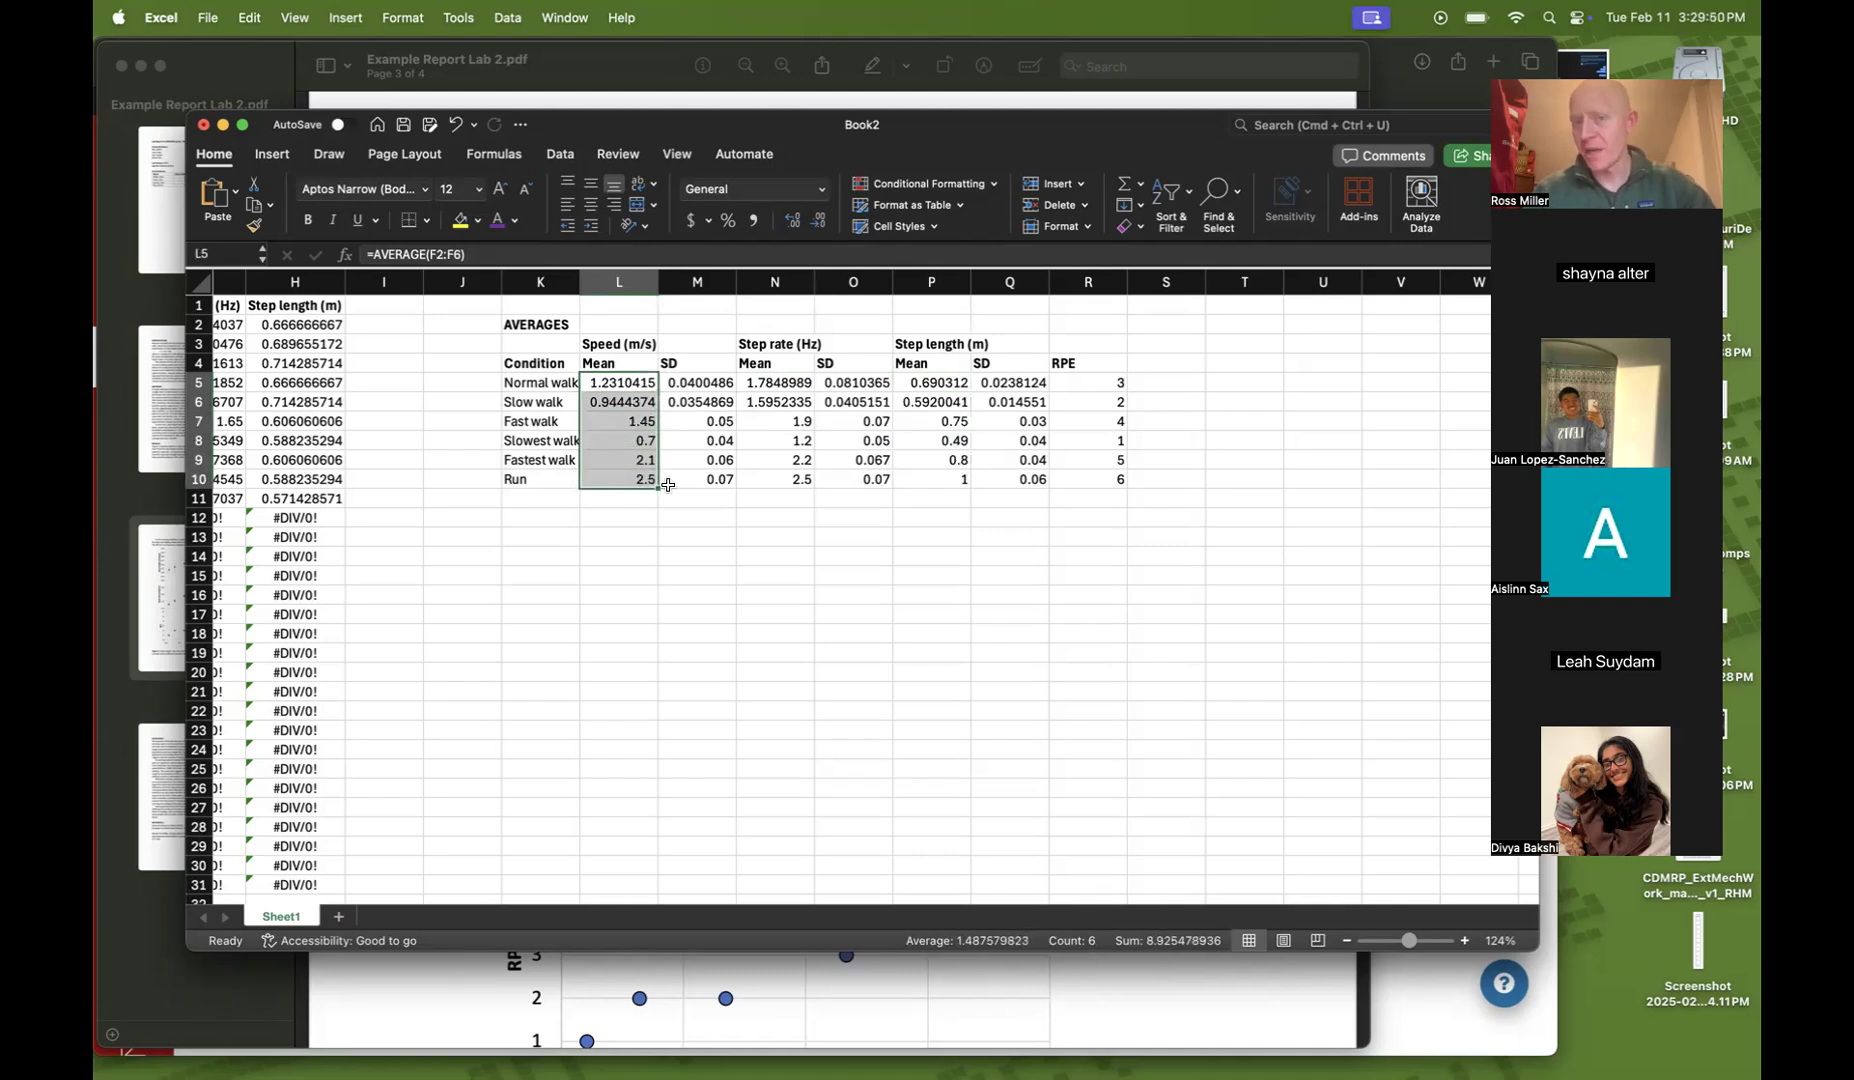
super+click(925, 381)
drag(925, 381, 928, 480)
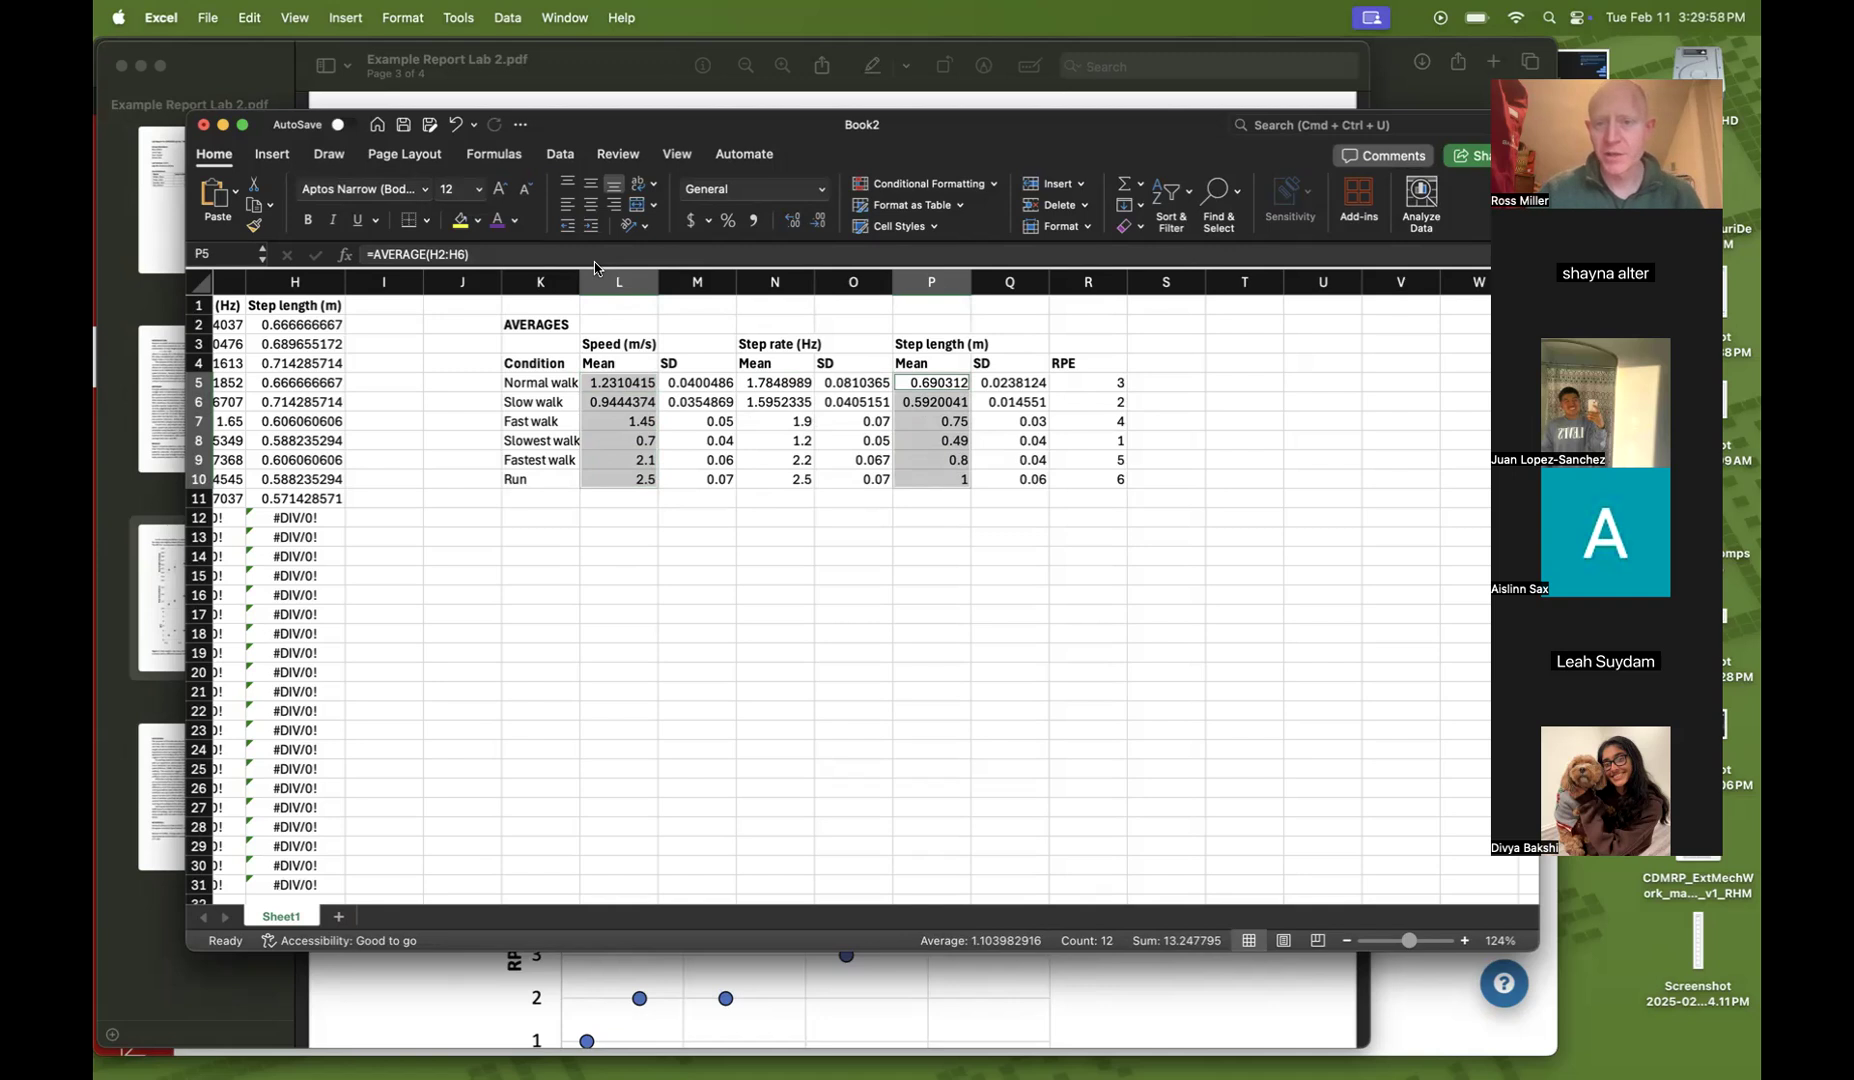
click(275, 155)
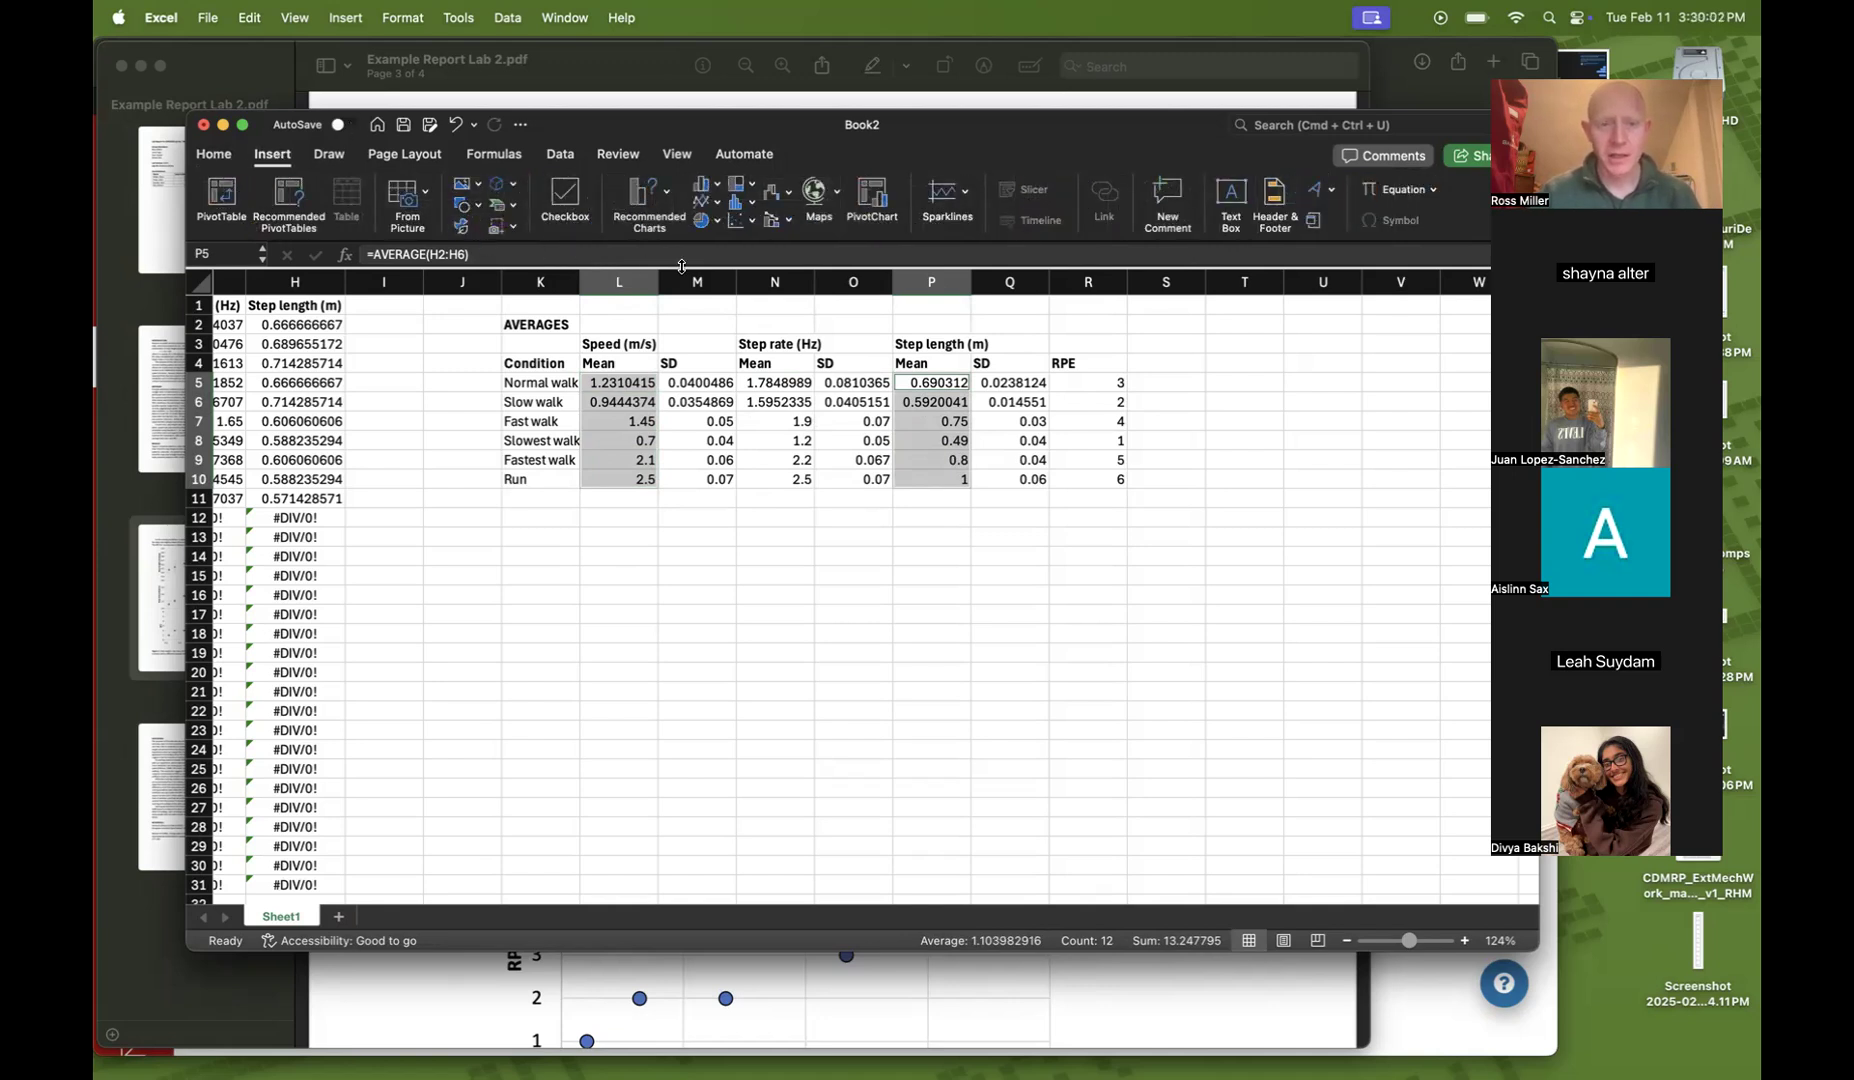
click(745, 220)
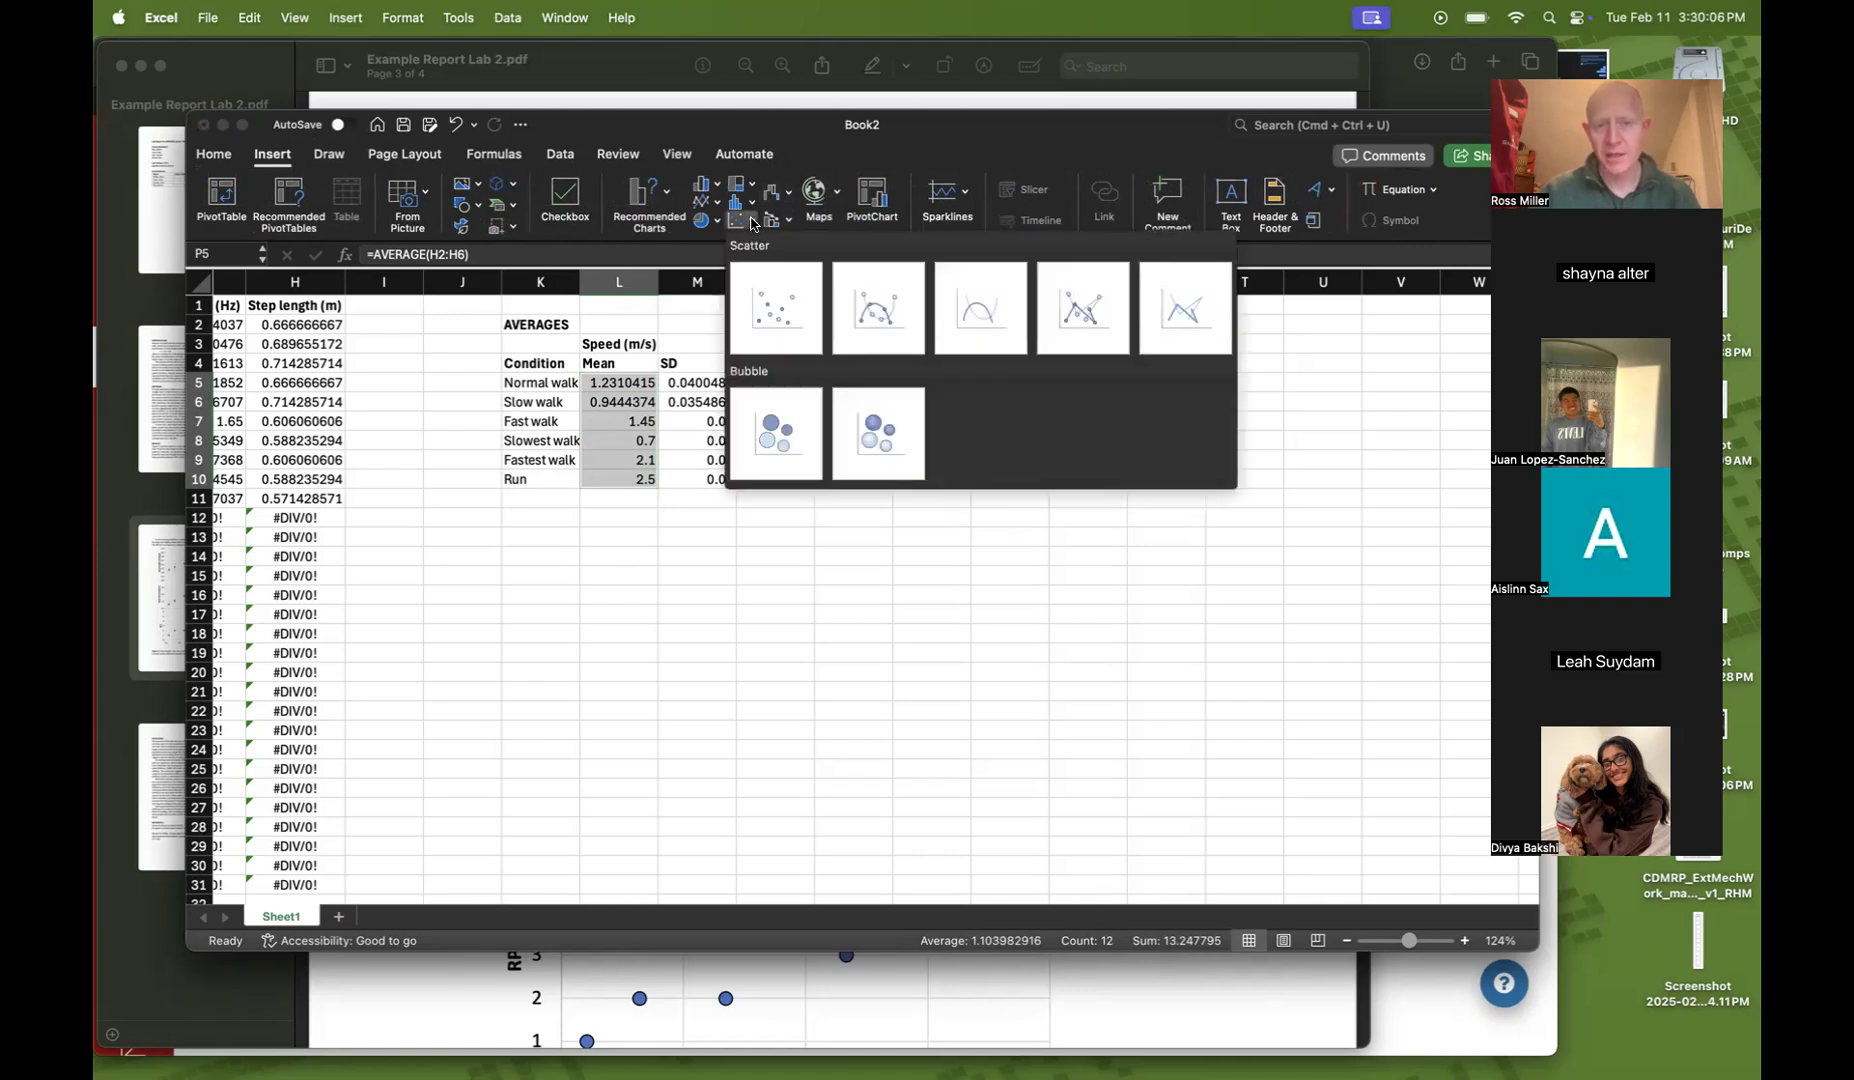
click(777, 314)
drag(707, 484, 805, 565)
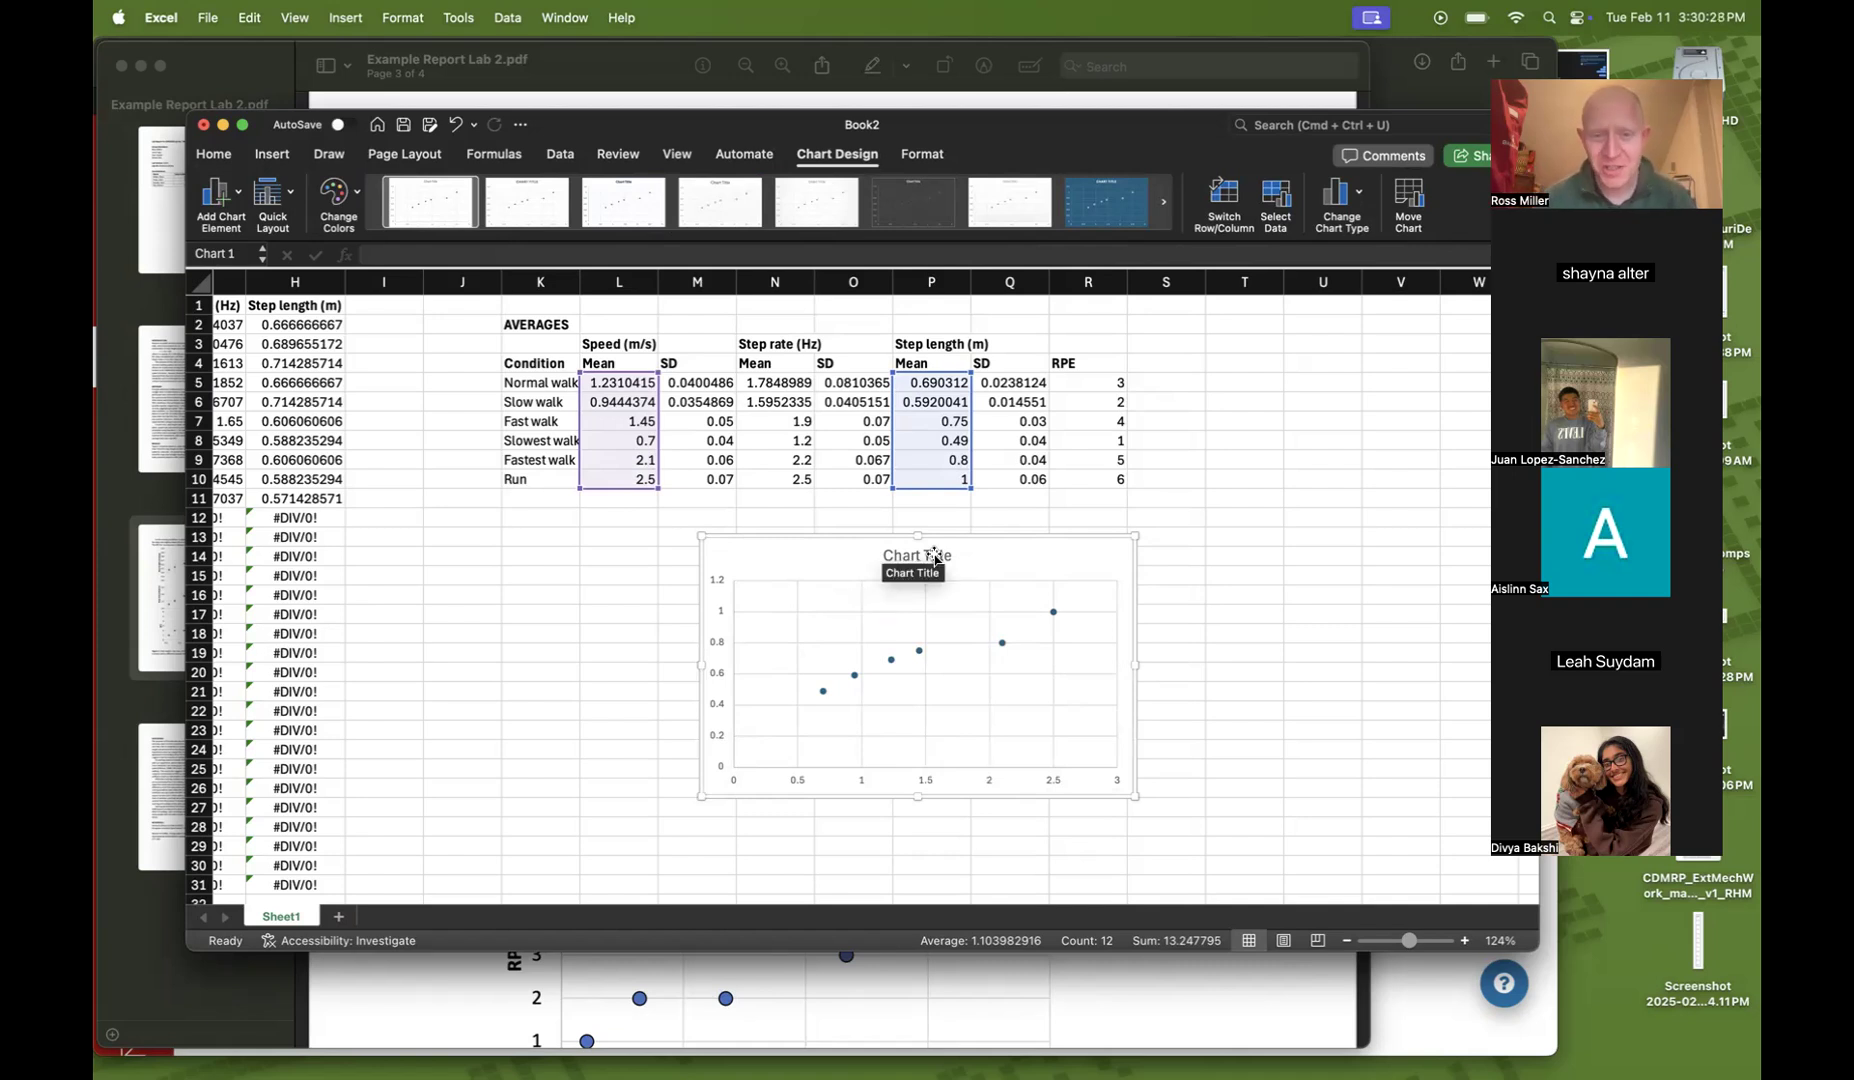
click(934, 557)
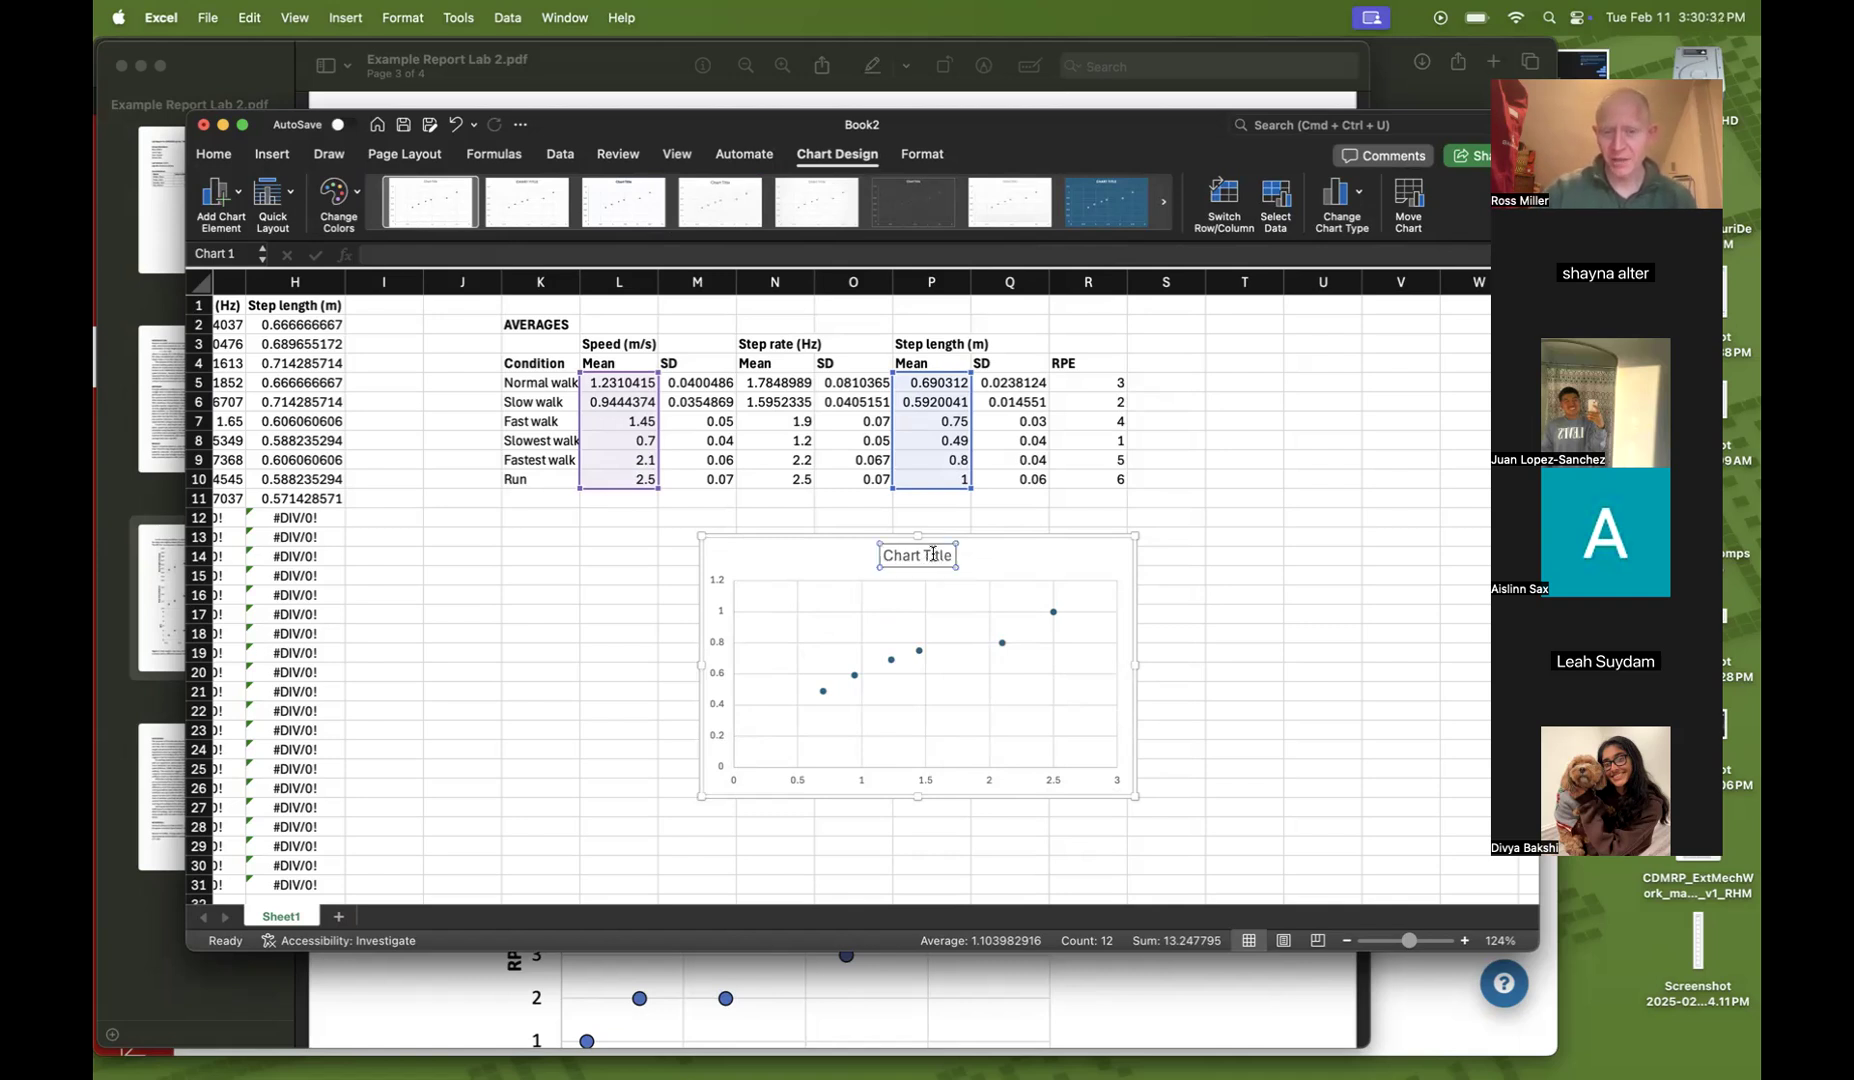
key(BackSpace)
Review the example report's Figure 1 layout before returning to the spreadsheet
click(855, 1027)
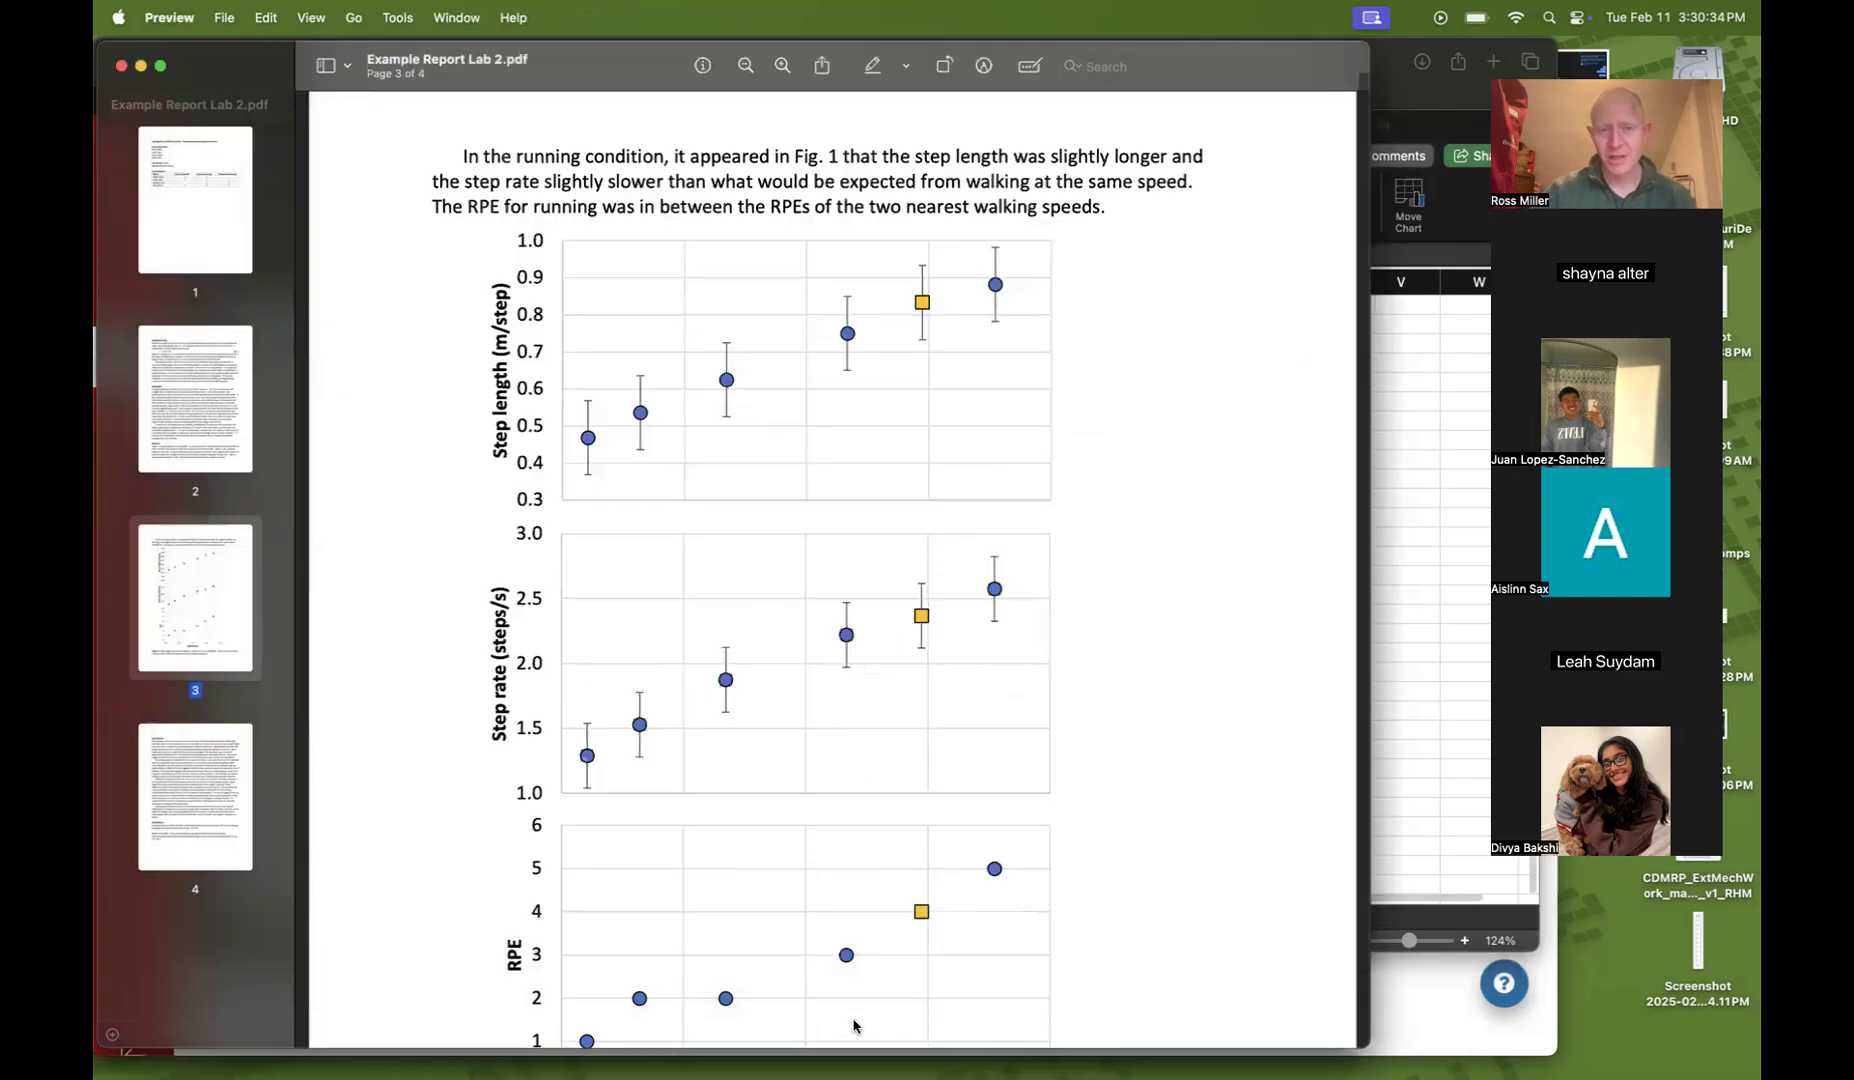
scroll(833, 829, down, 8)
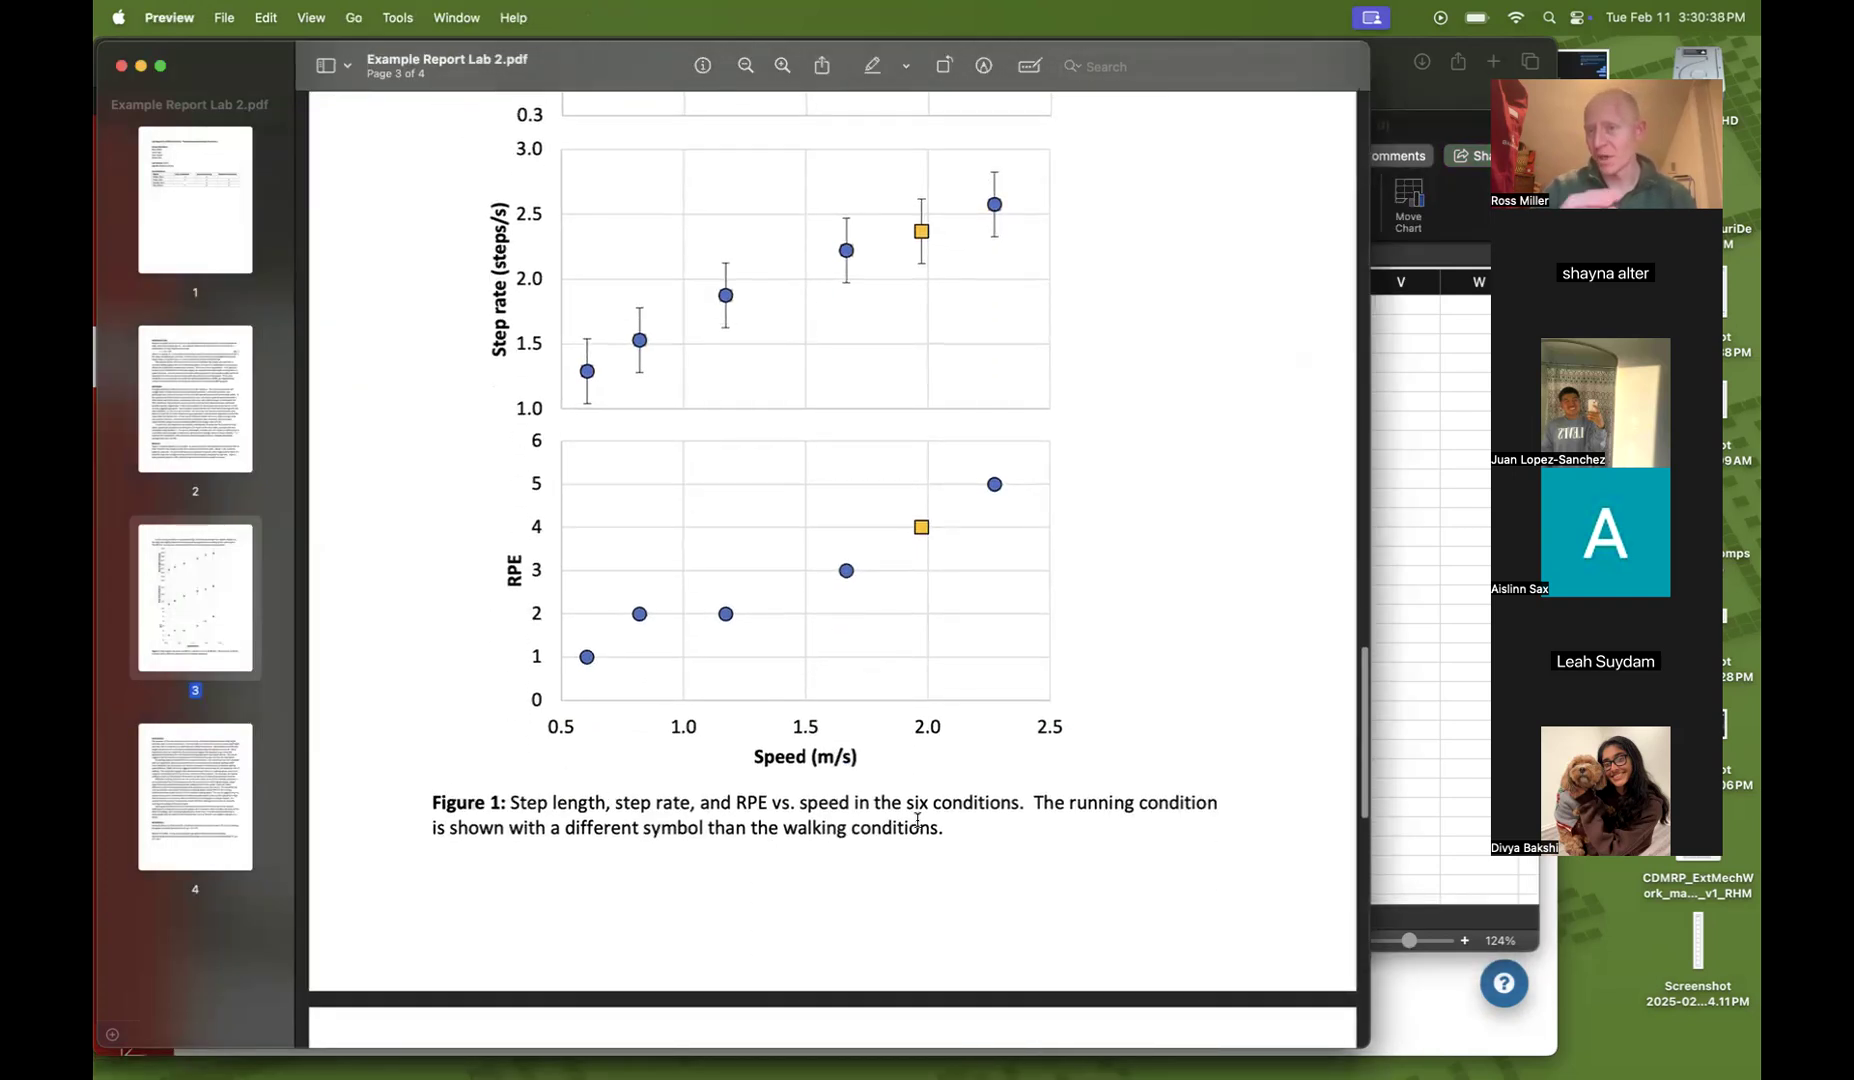
click(1404, 642)
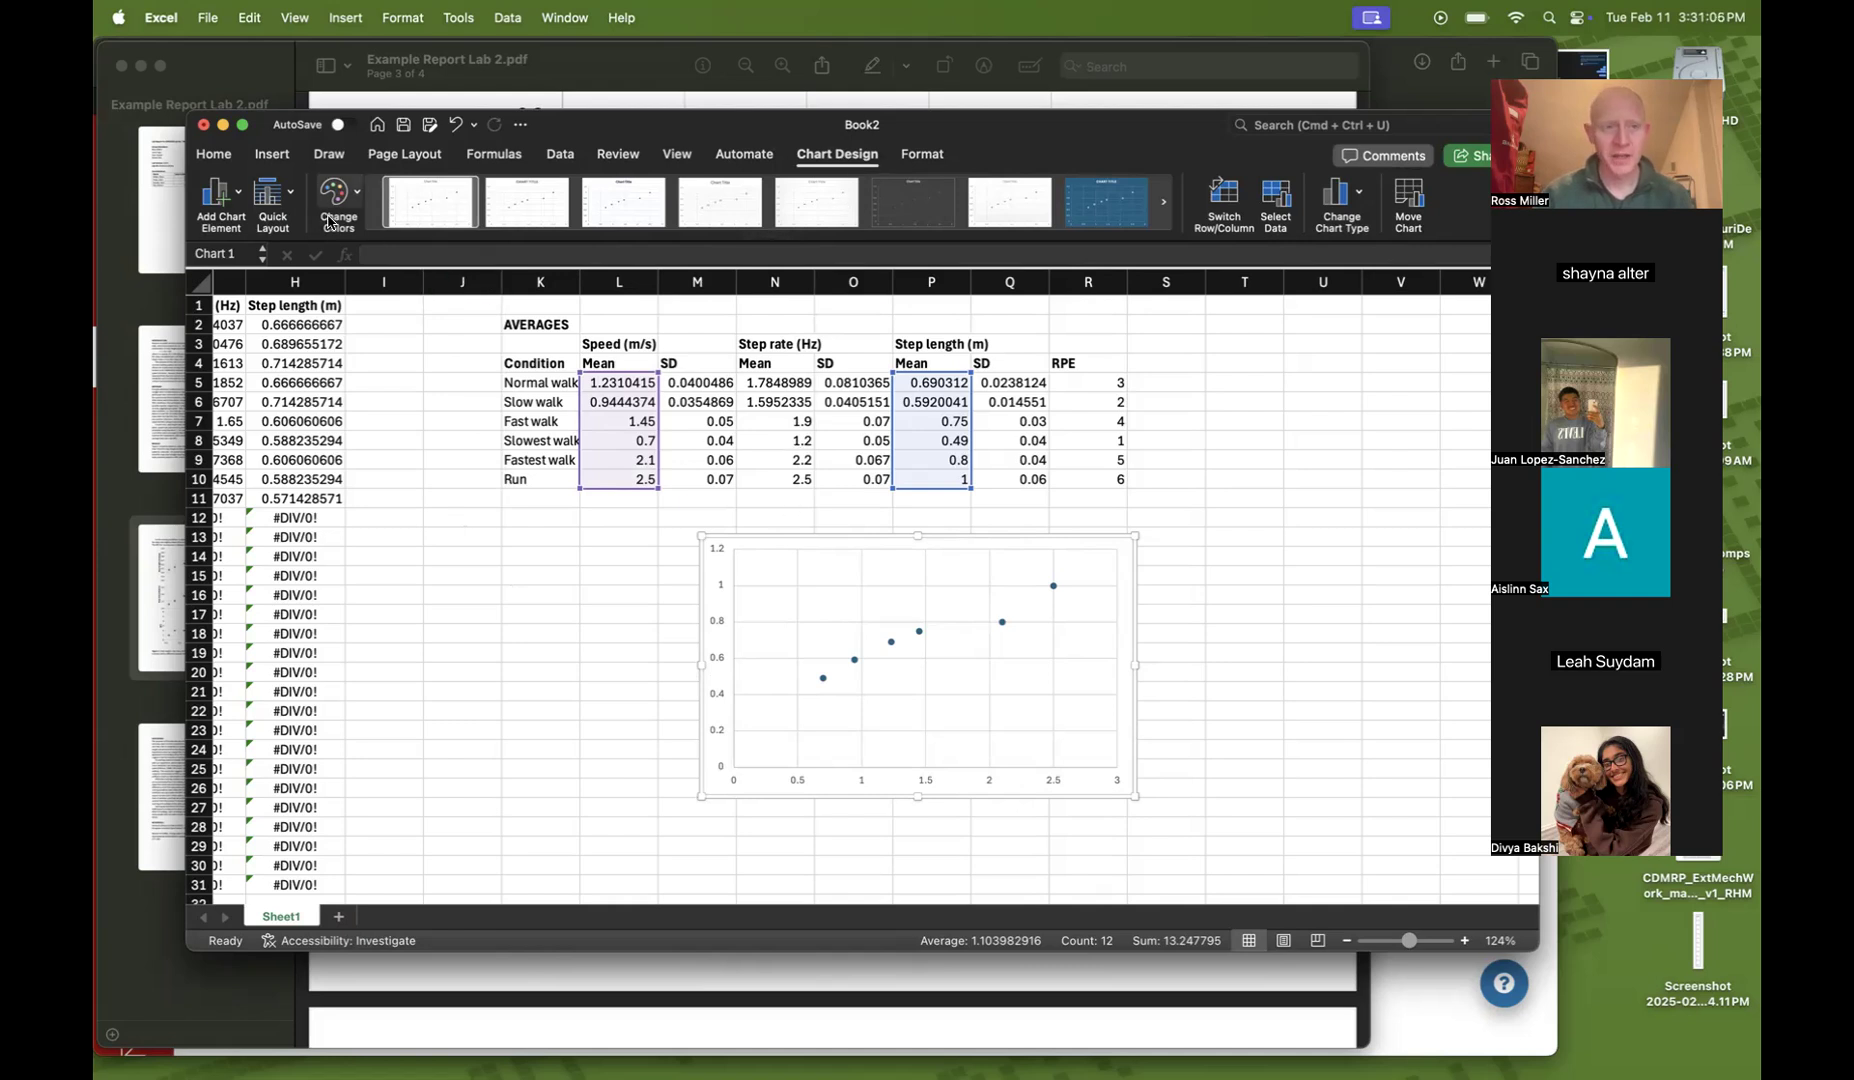
Add primary horizontal and primary vertical axis titles to the step length scatter chart
click(239, 199)
mouse_move(240, 247)
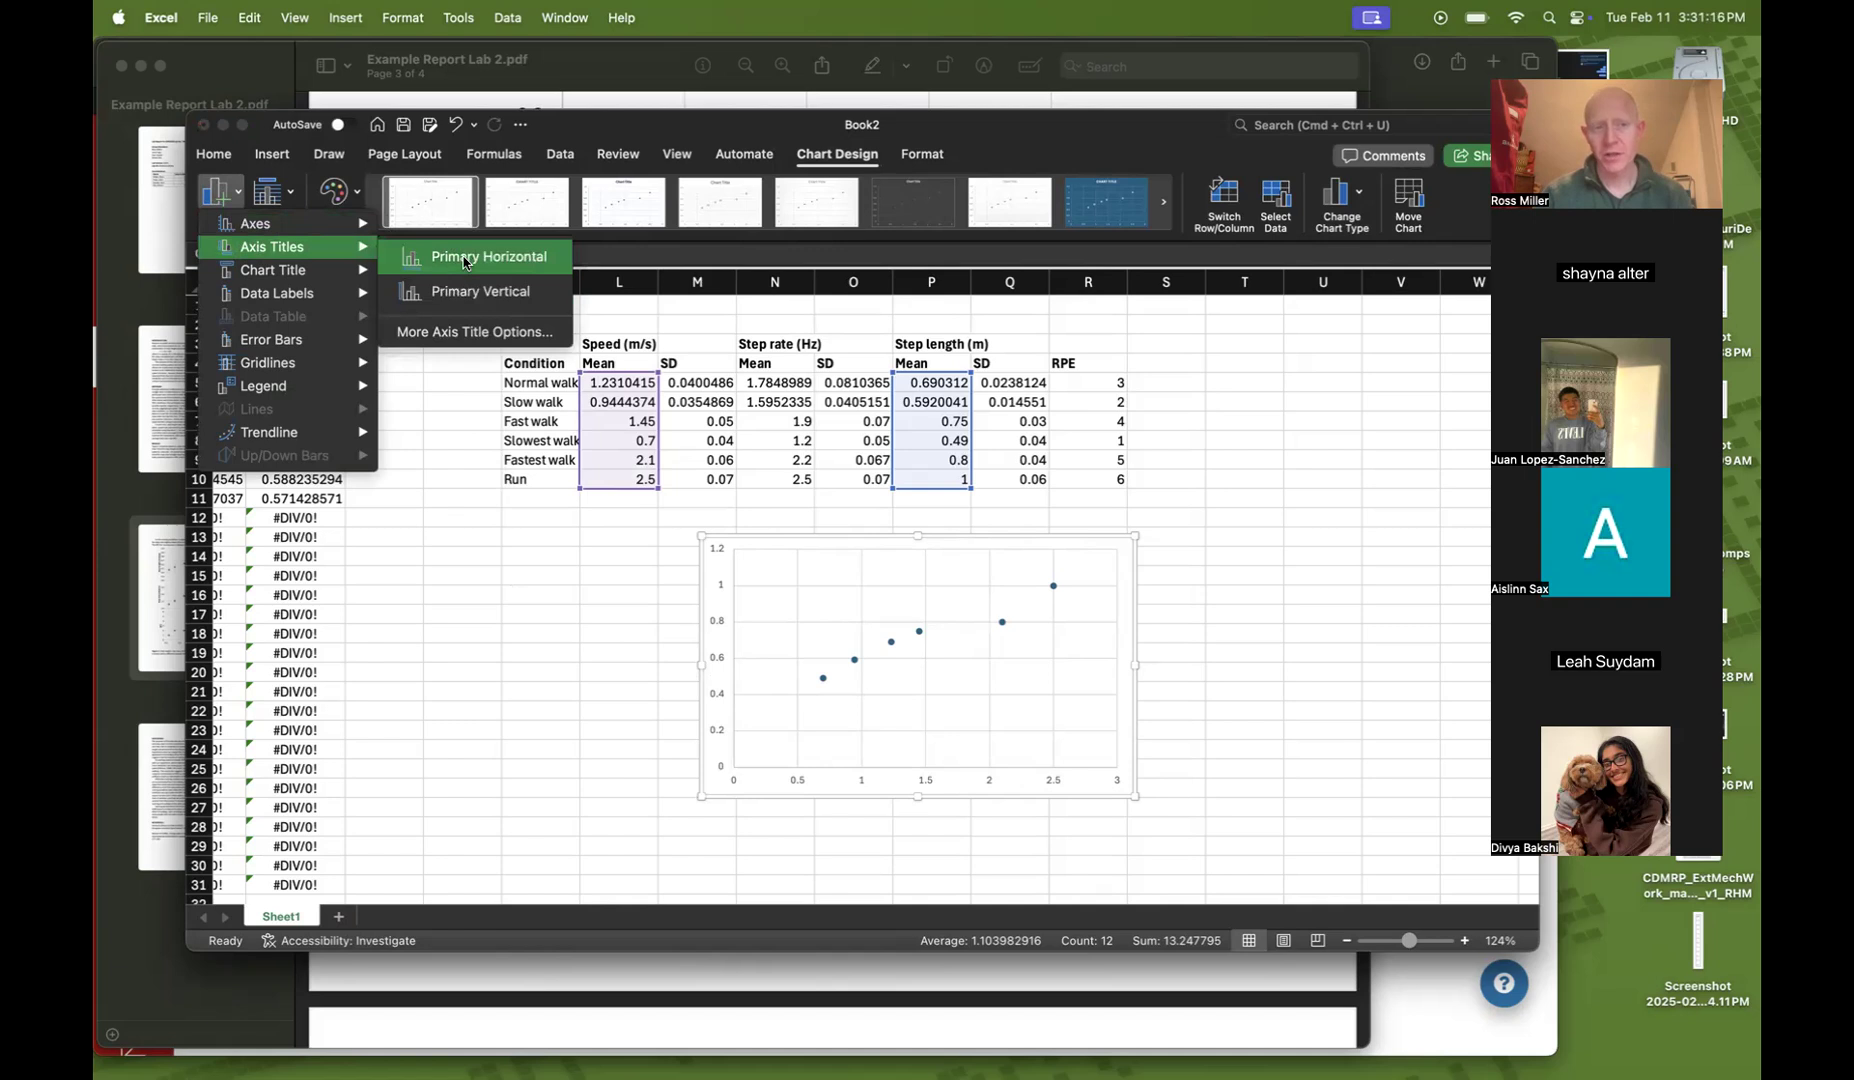
click(465, 259)
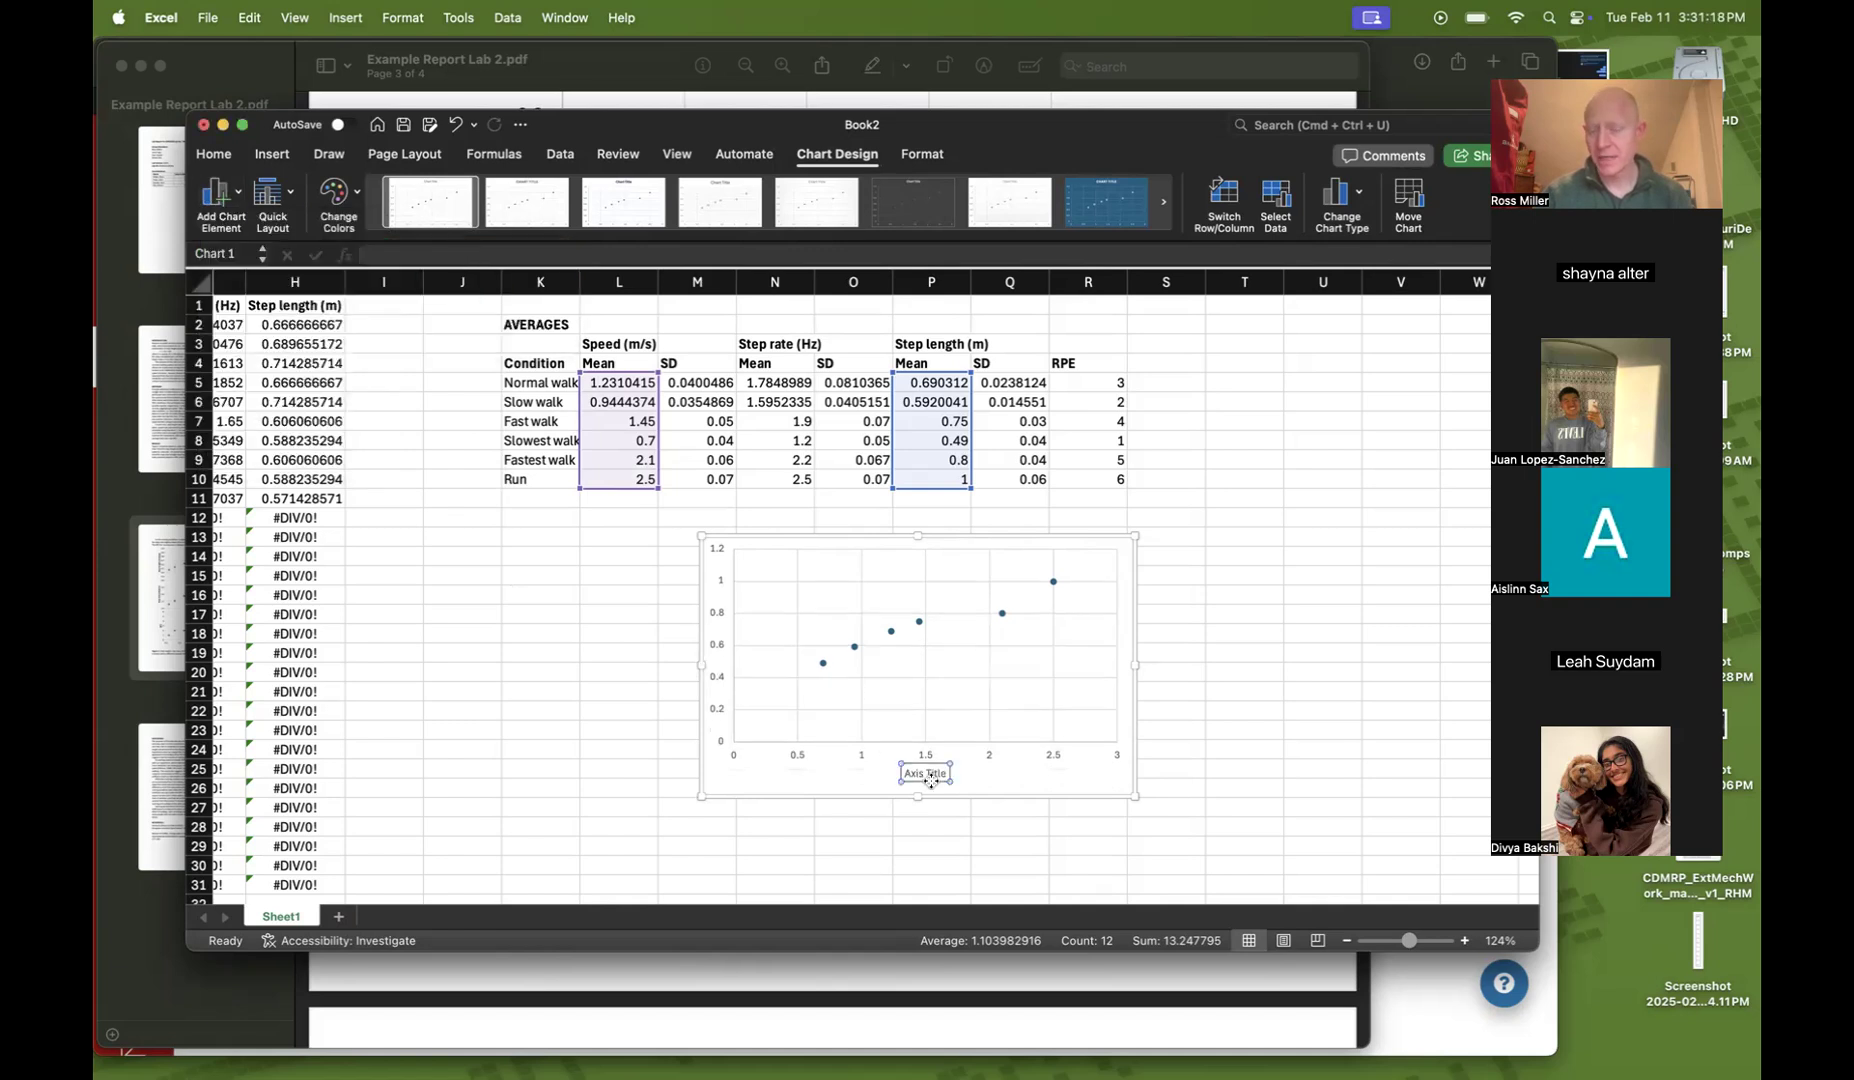
click(240, 195)
mouse_move(250, 246)
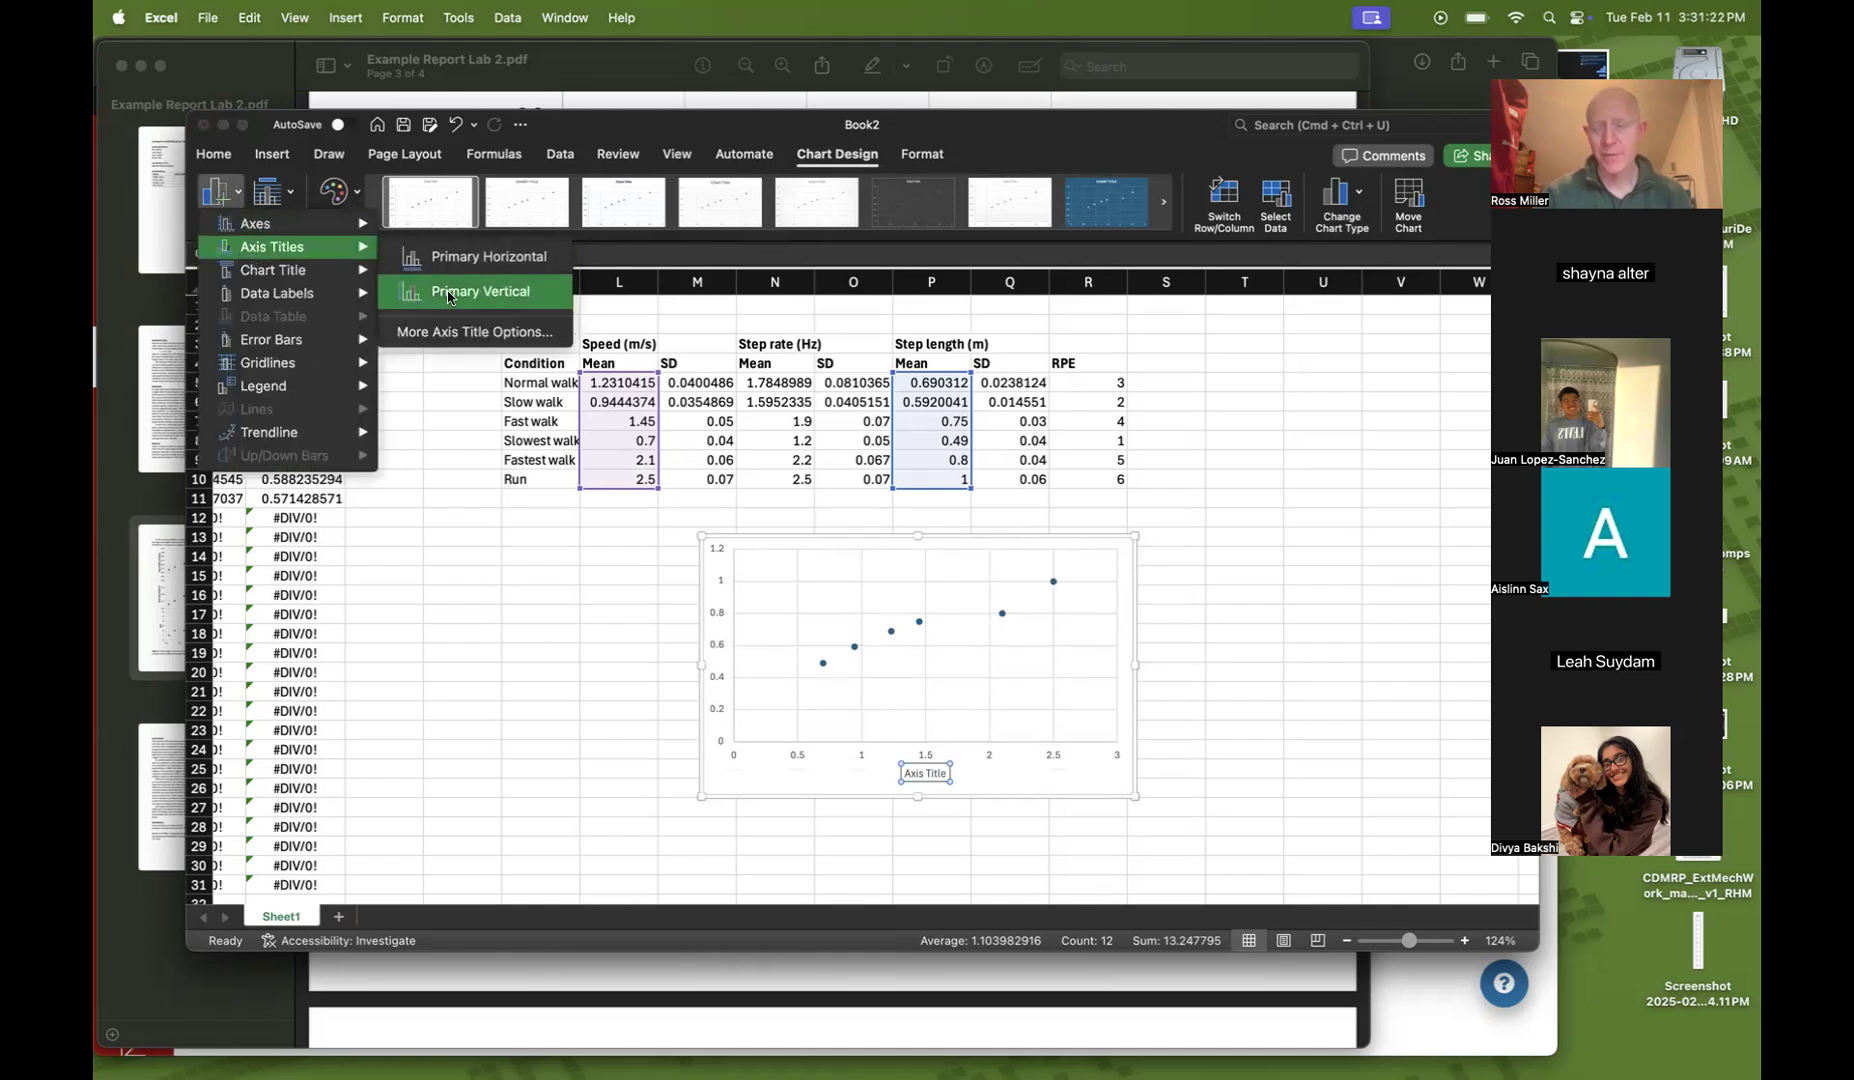
click(448, 292)
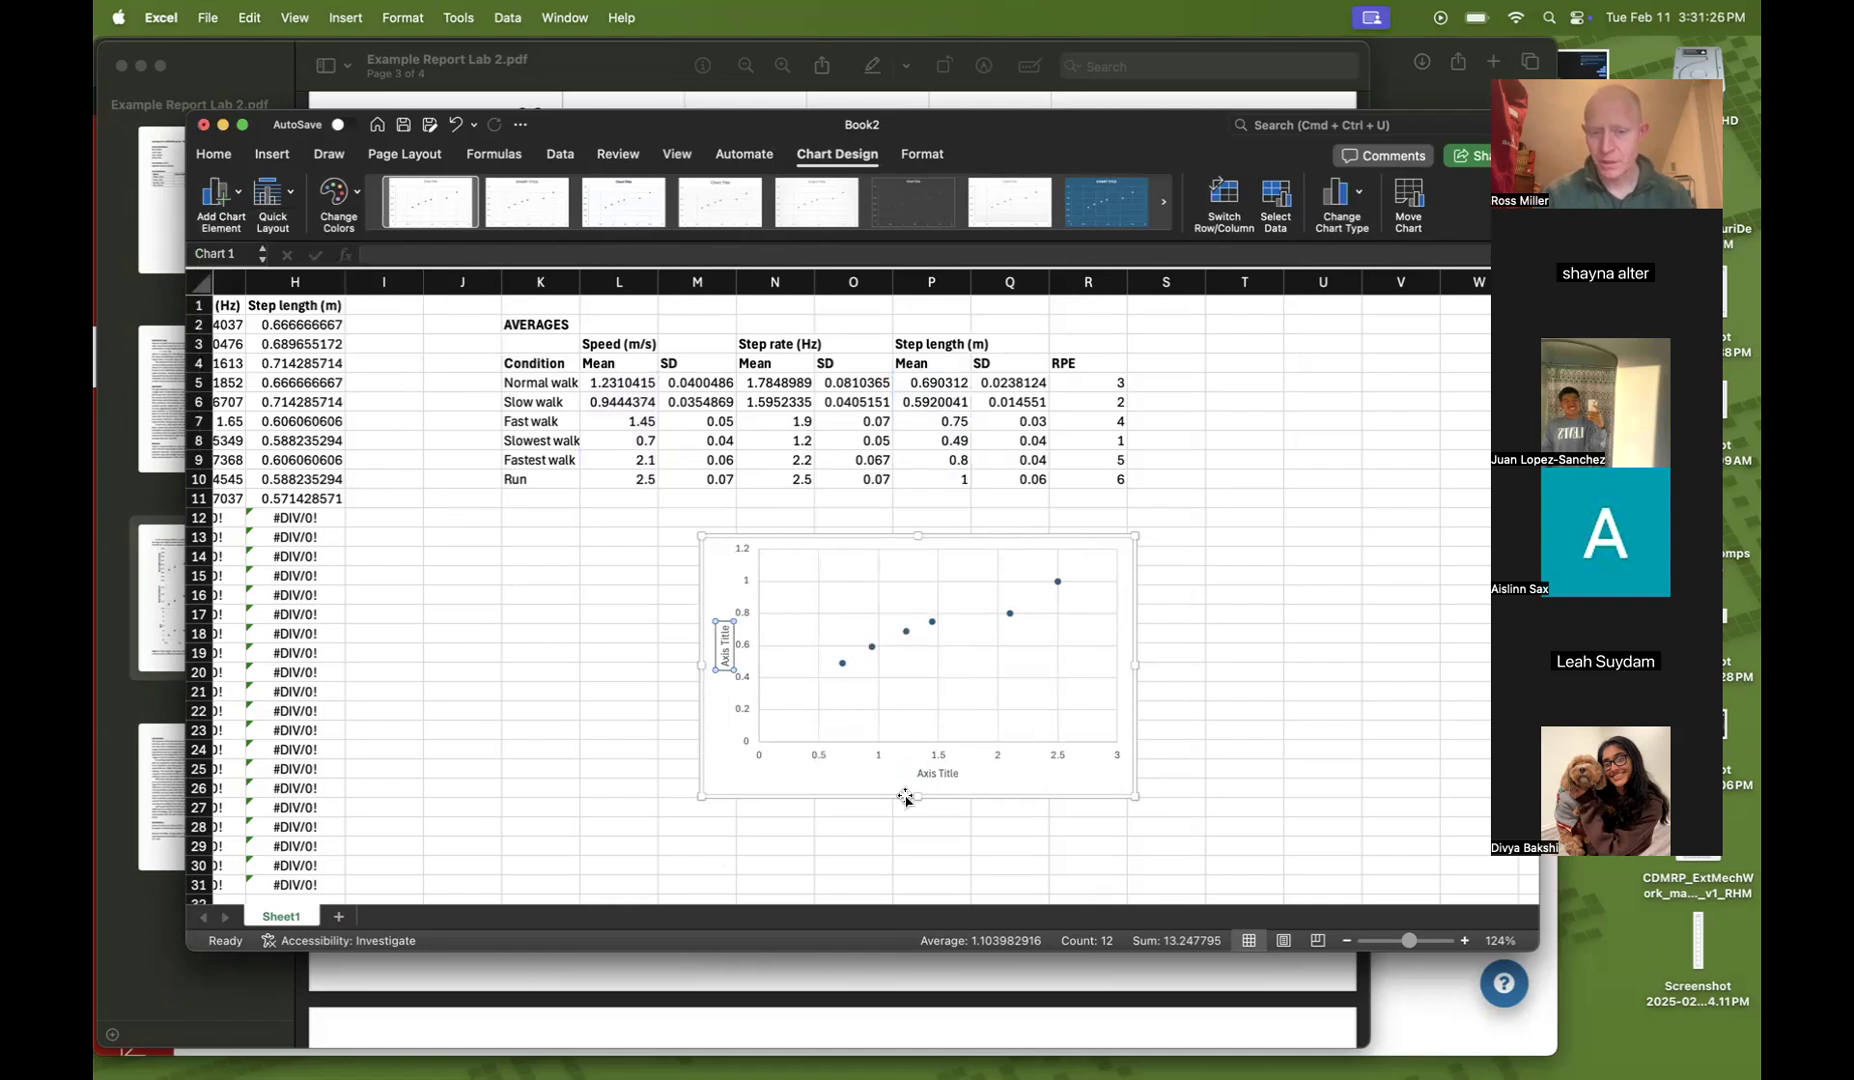
Rename the horizontal axis title to Speed (m/s)
click(937, 771)
click(940, 772)
key(super+a)
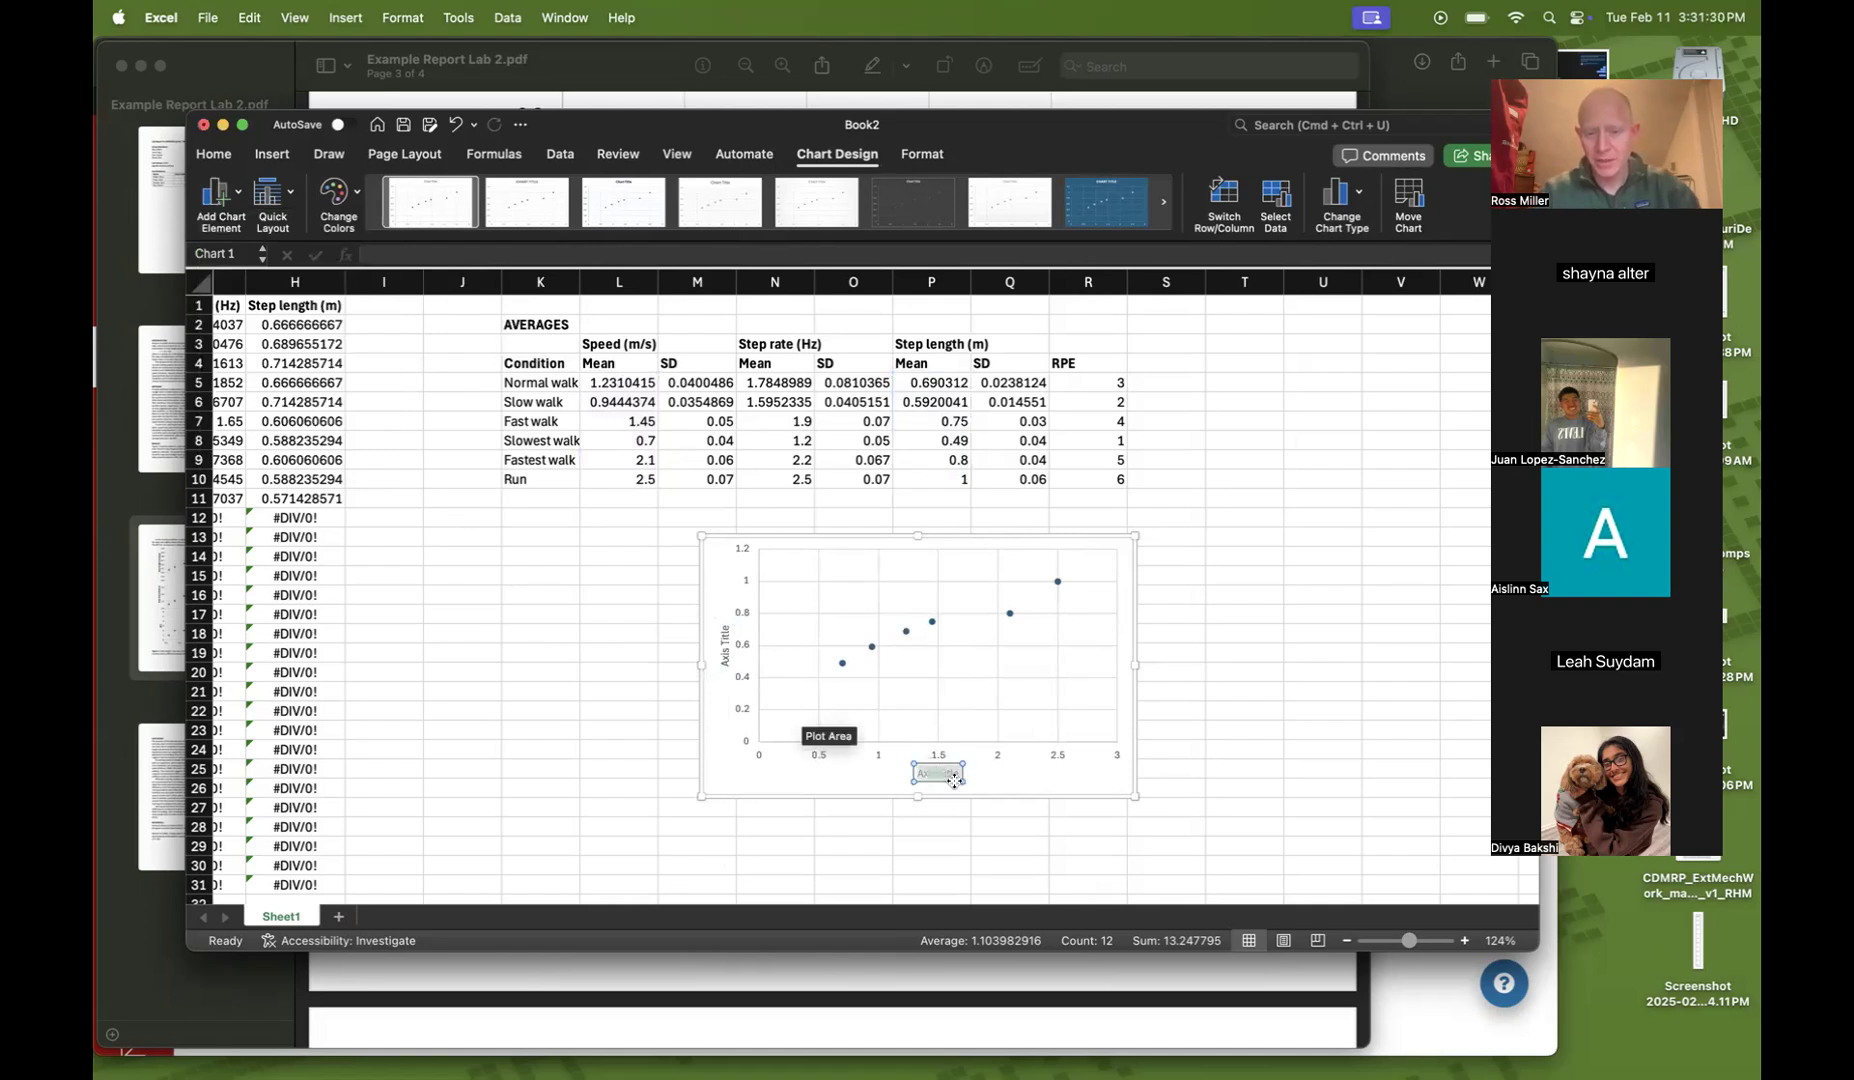
text(Speed ()
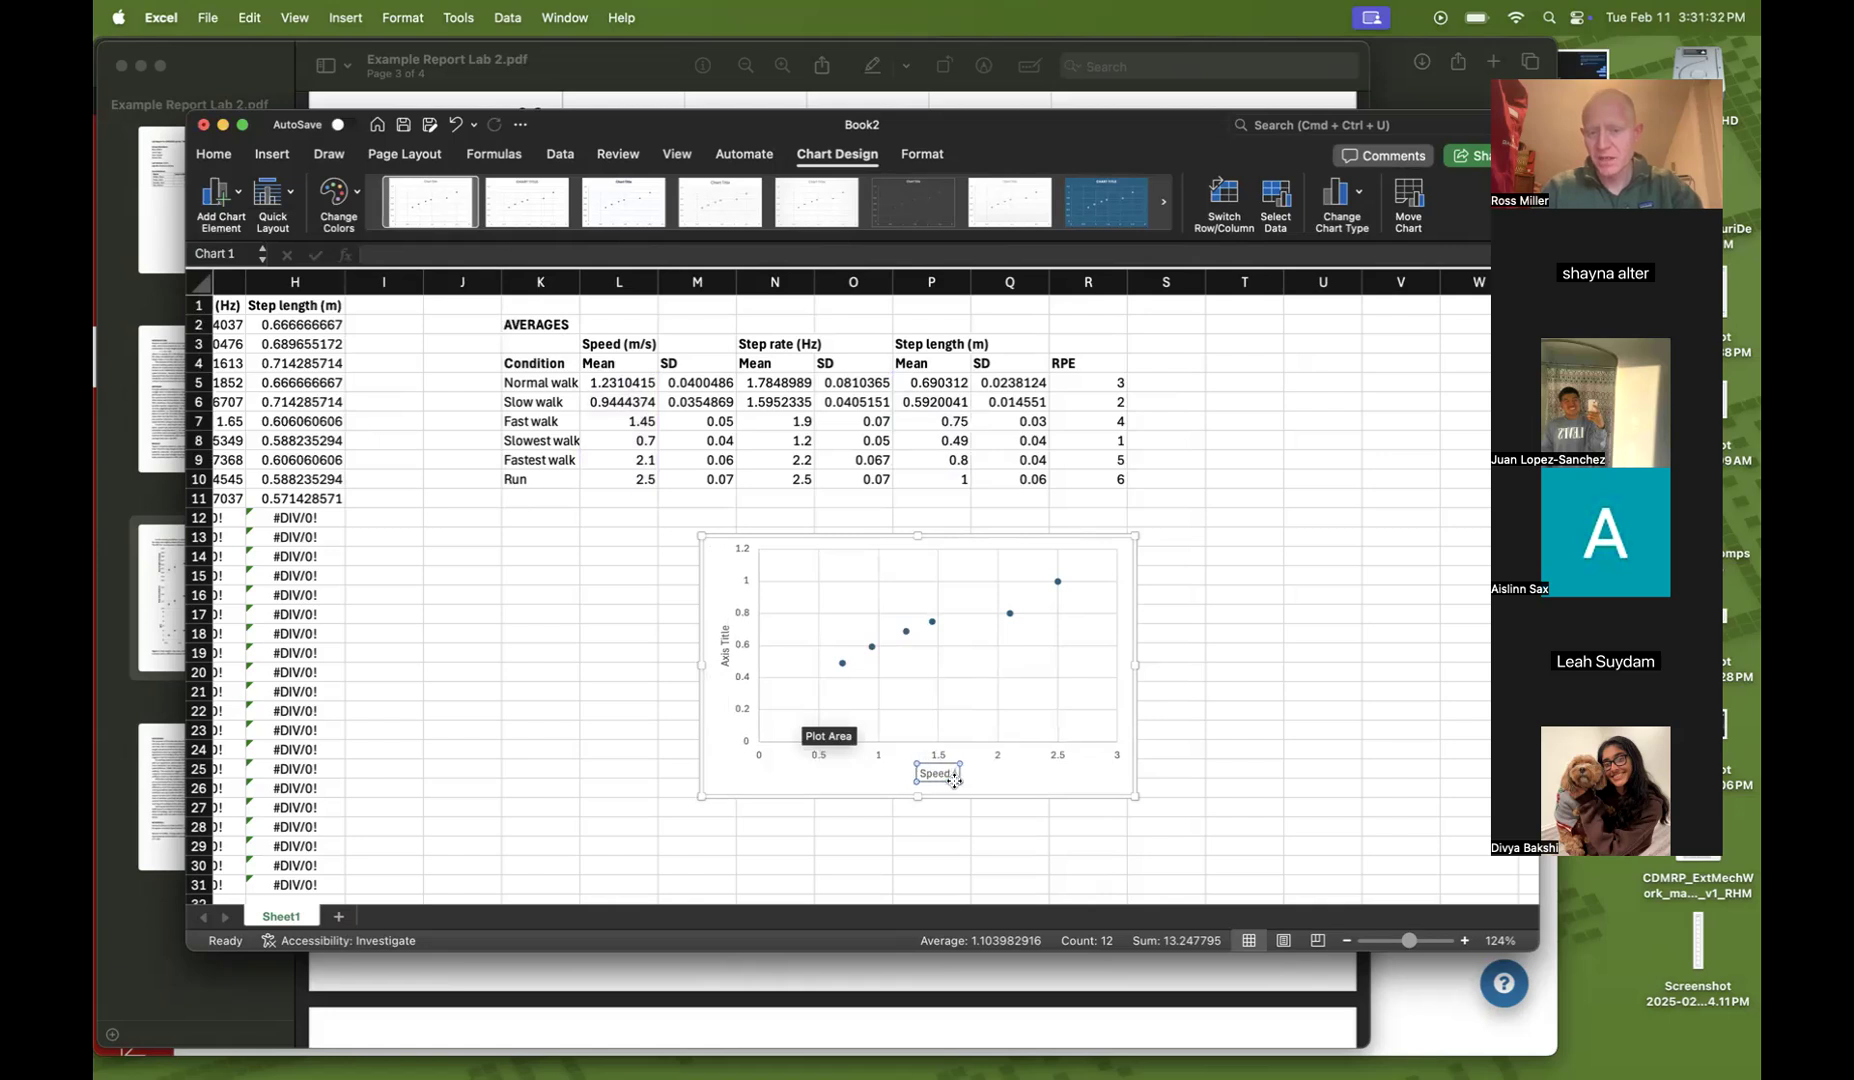
text(m/s))
click(861, 779)
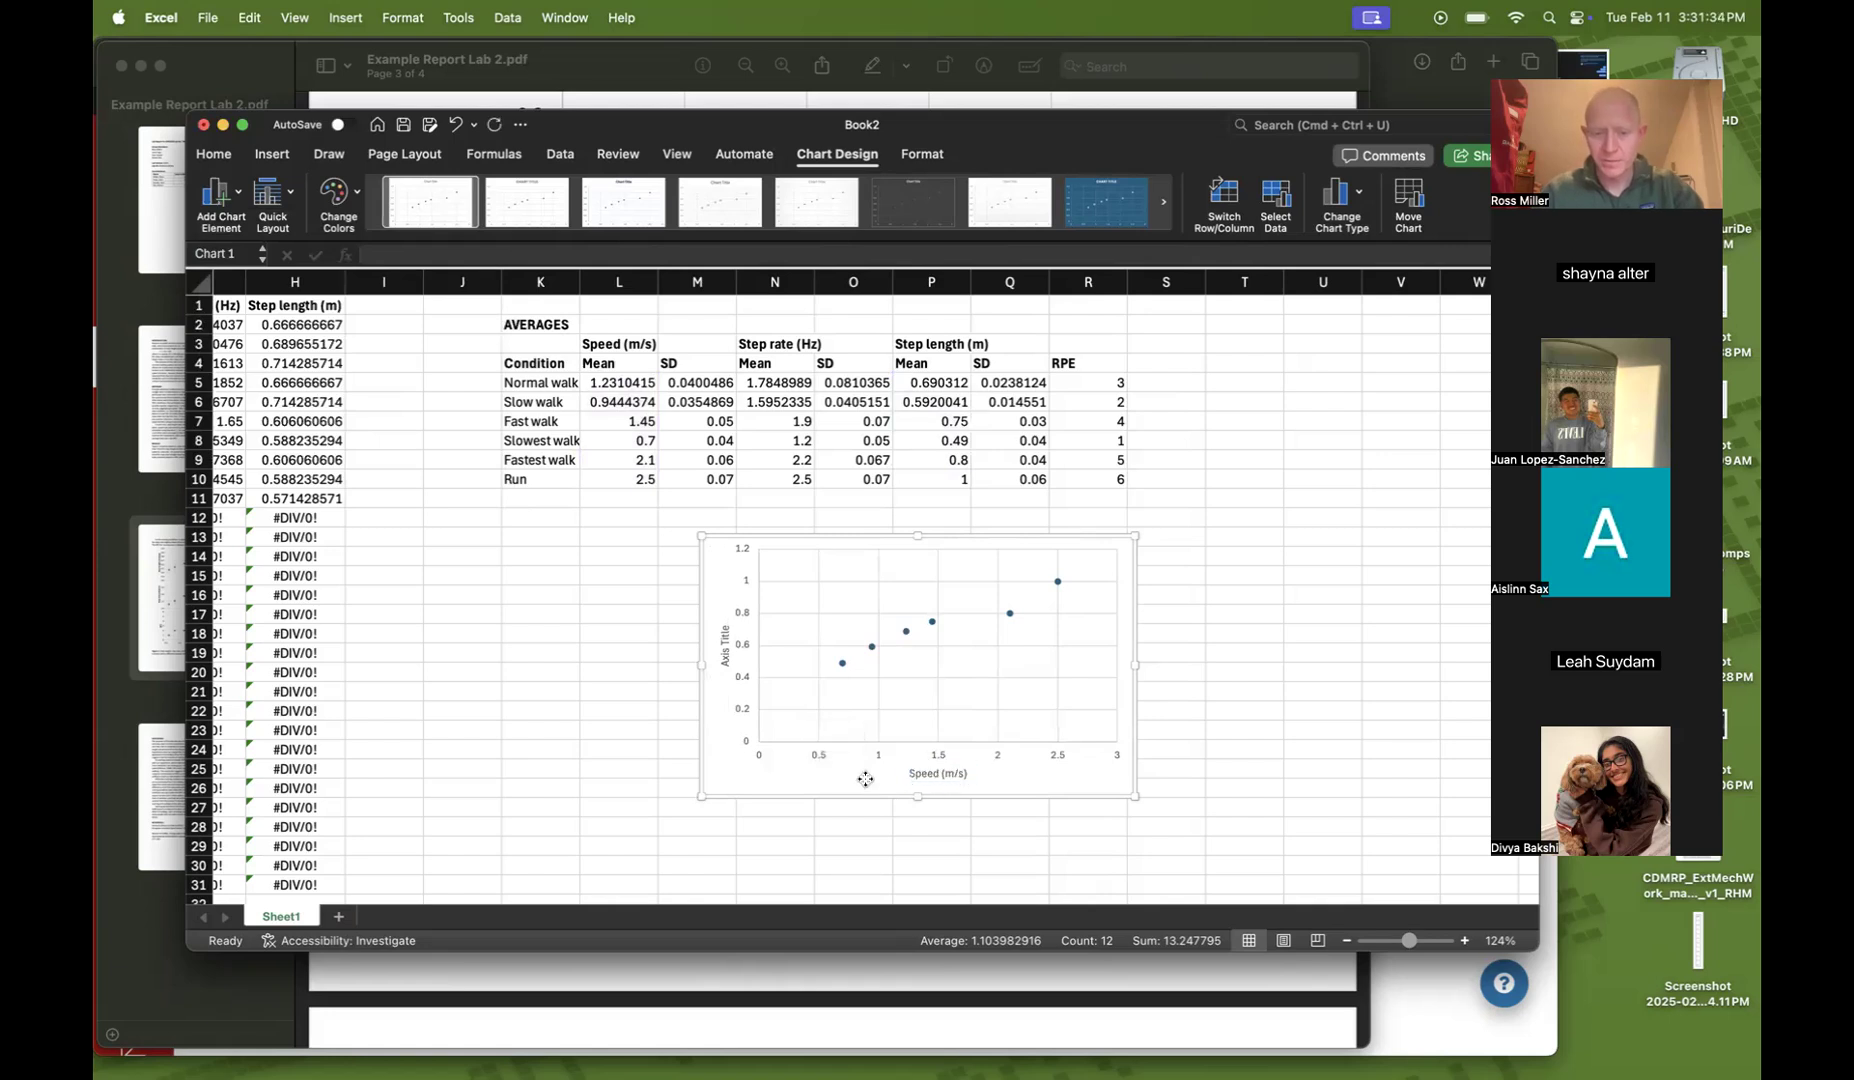
click(930, 775)
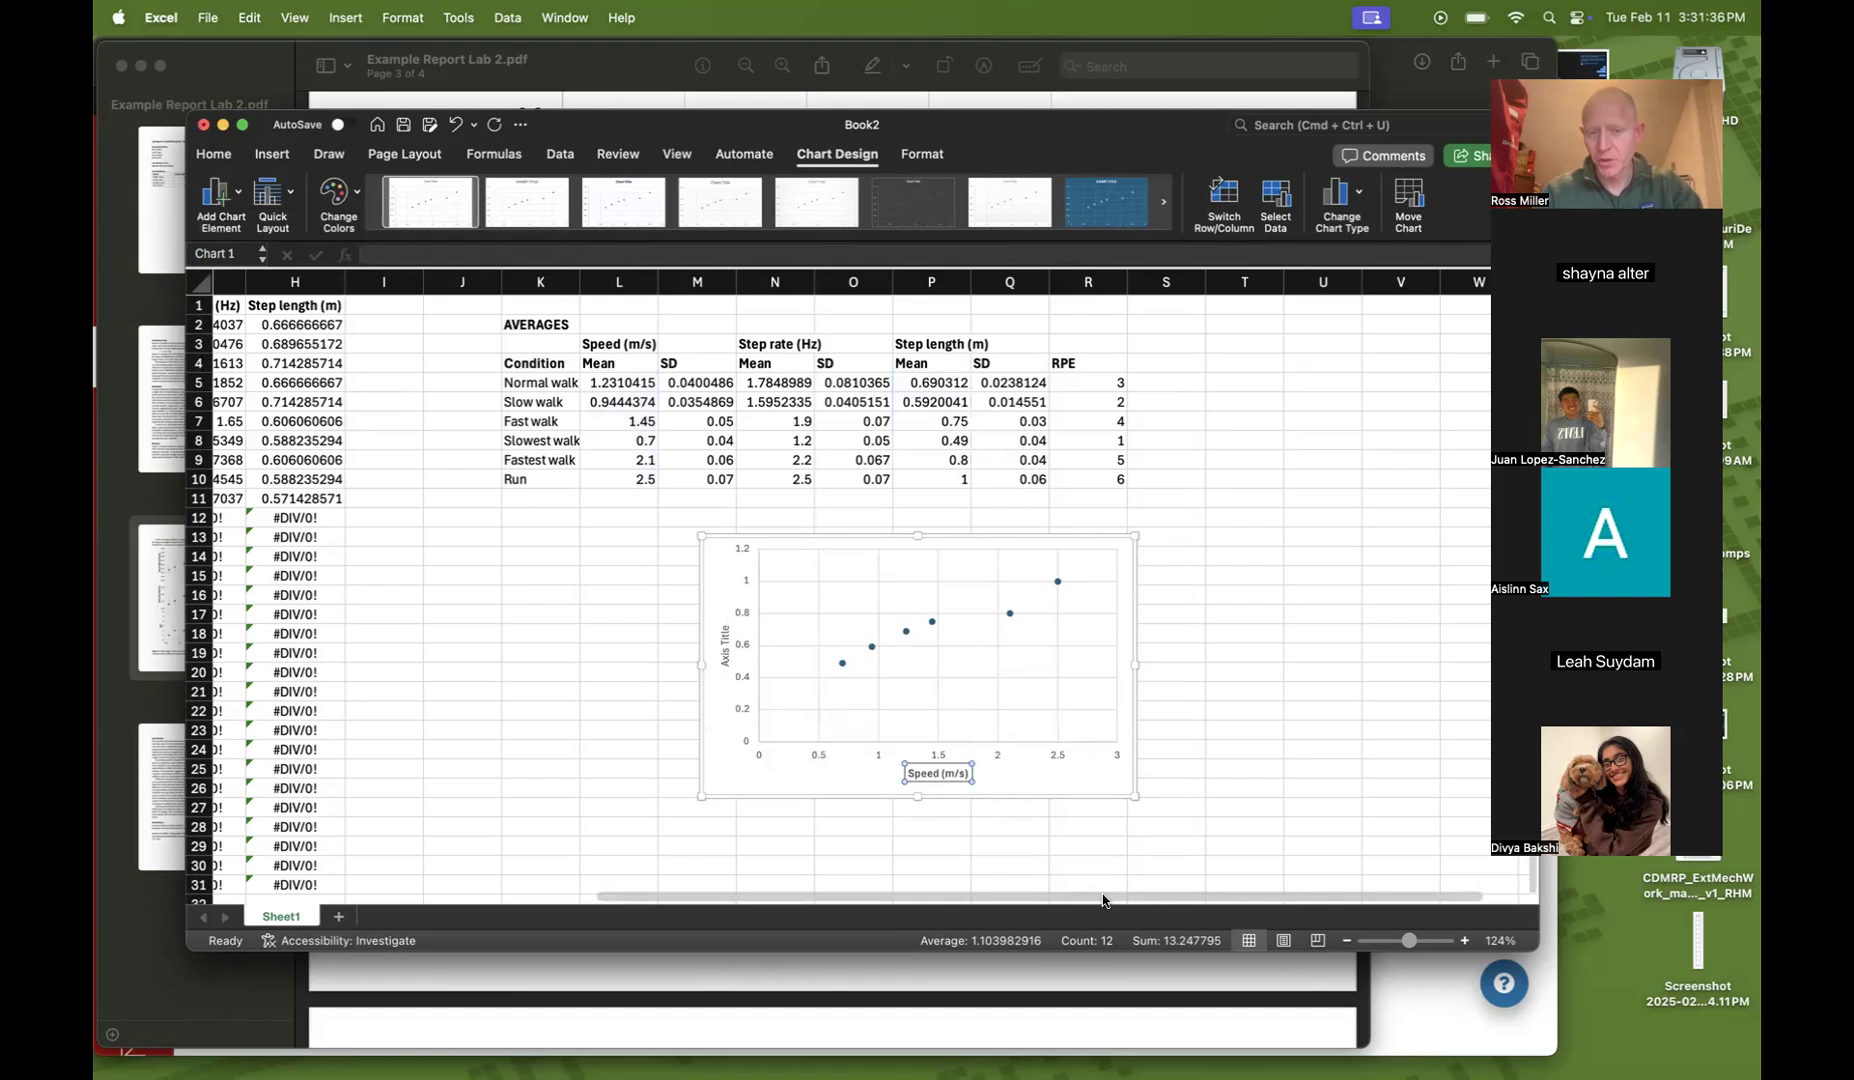
Rename the vertical axis title to Step length (m) and deselect the chart
click(724, 653)
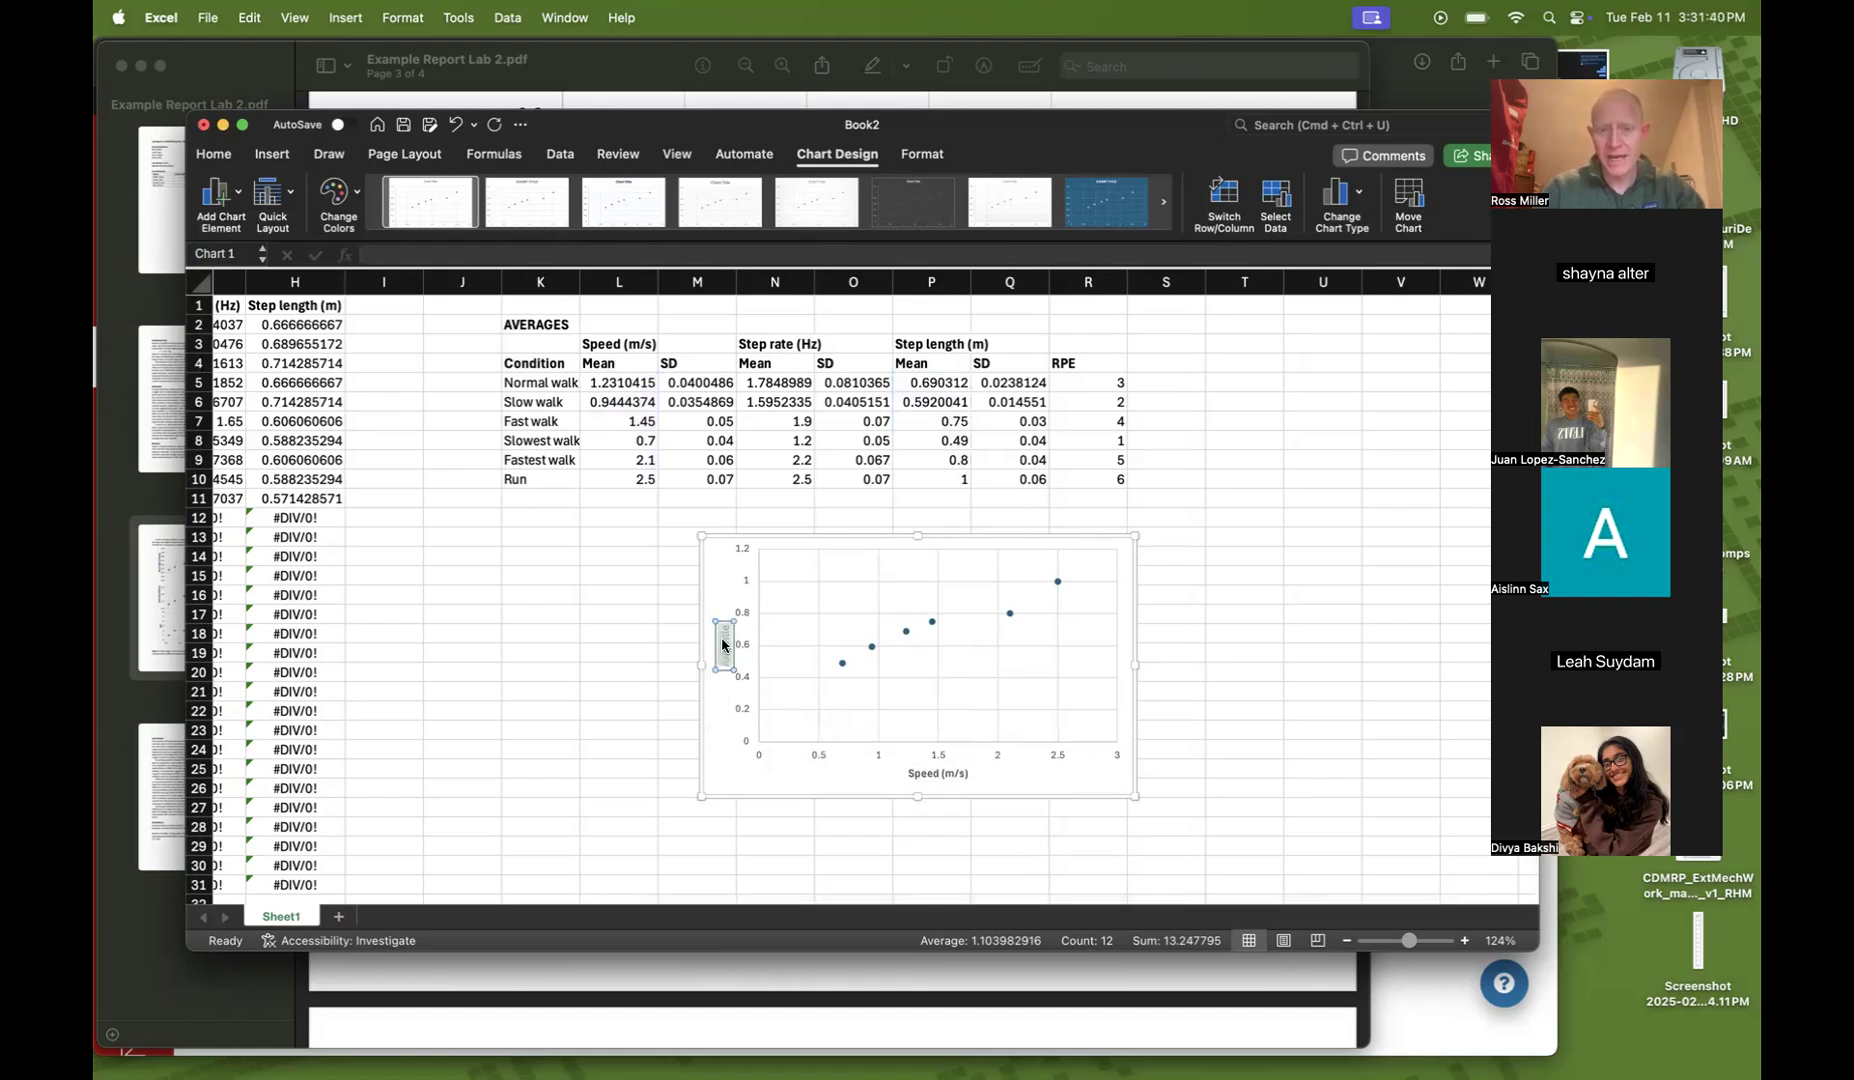
text(Step length)
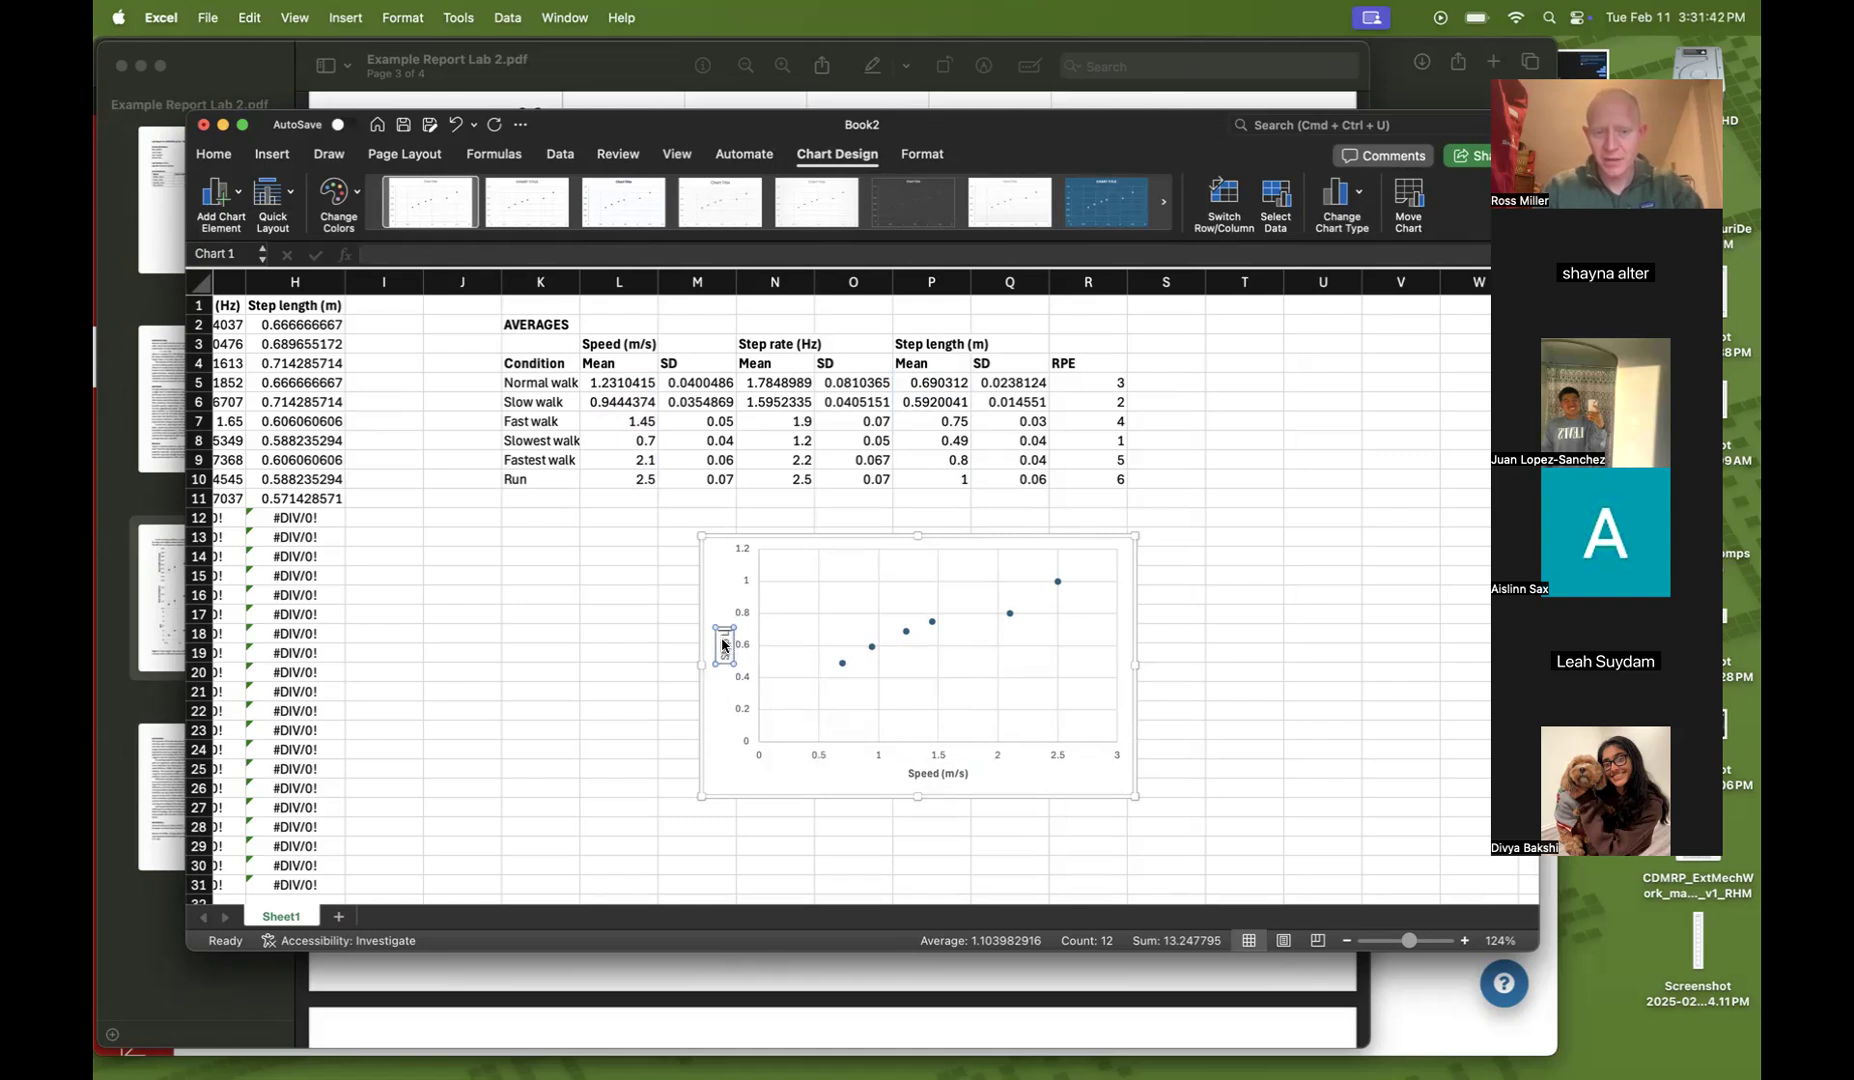
text( (m))
click(724, 587)
click(725, 637)
key(super+b)
click(1264, 709)
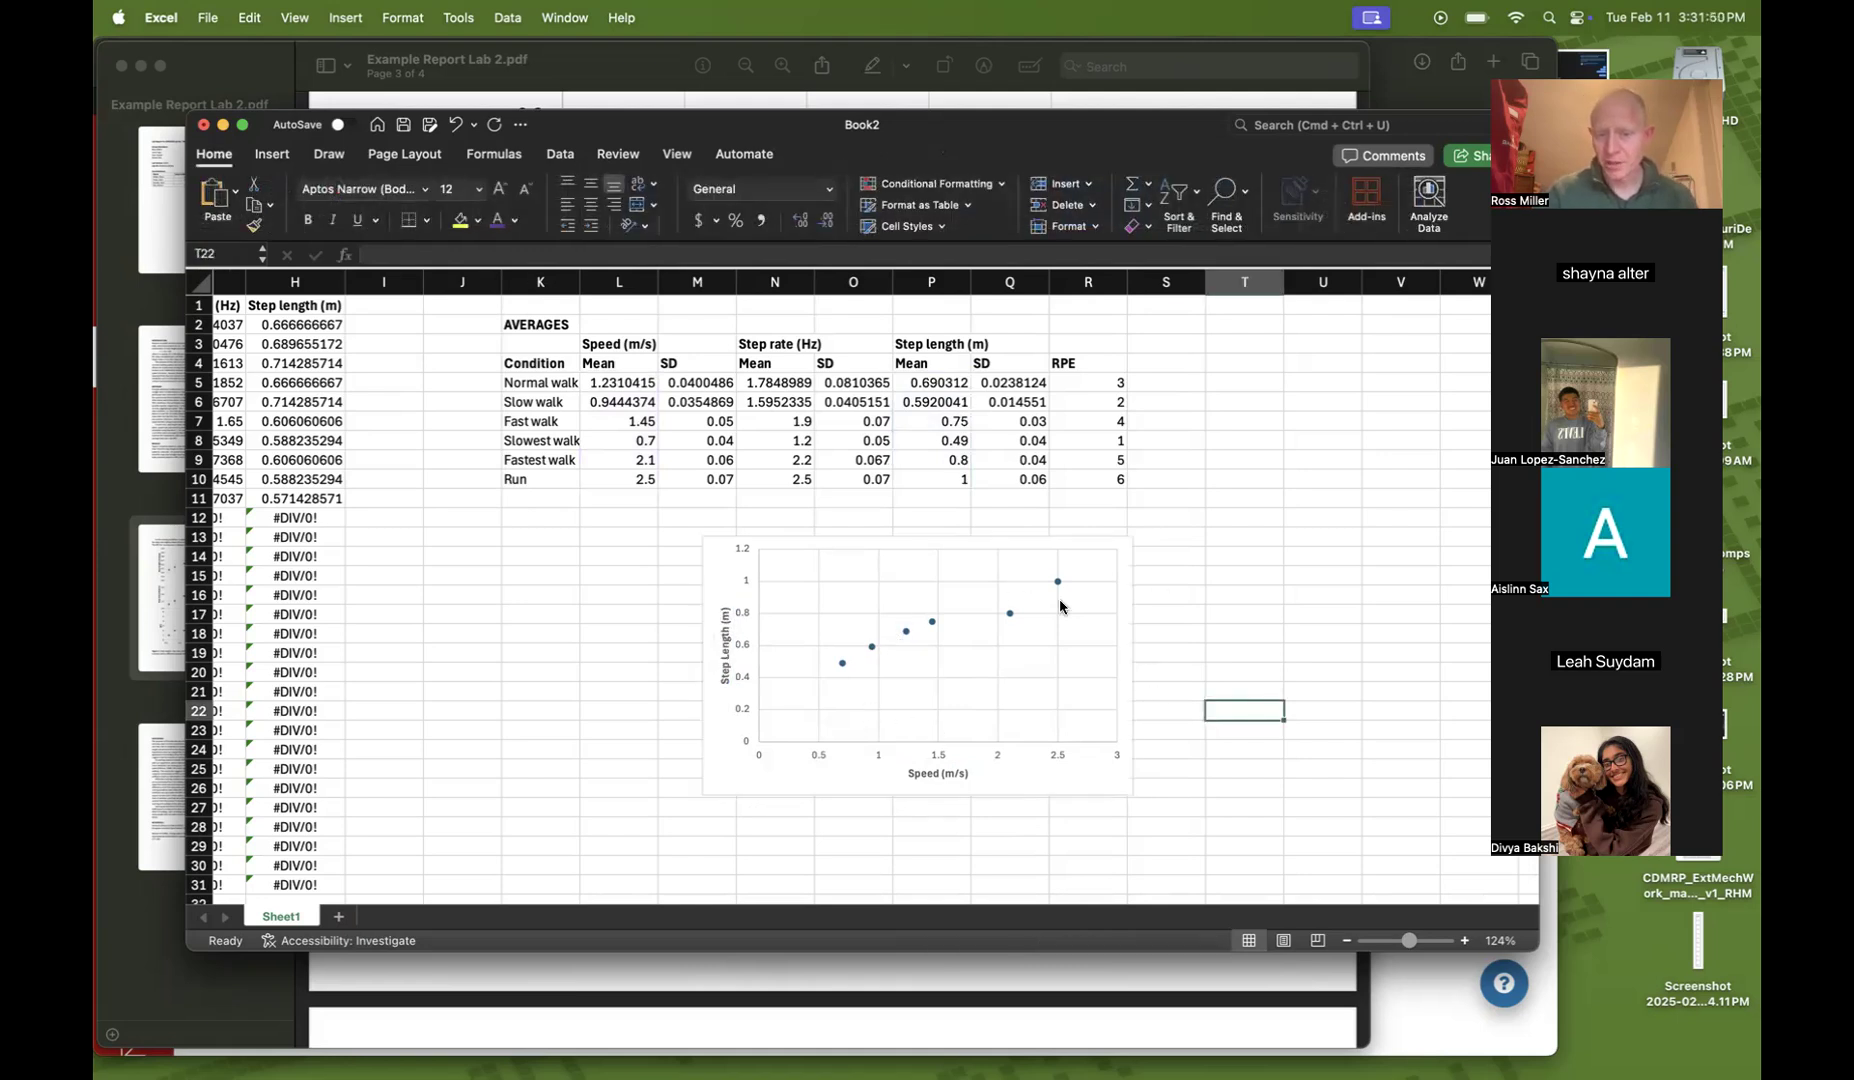
Compare the chart with the example report's step length plot in Figure 1, then return to the spreadsheet
click(953, 981)
scroll(918, 406, up, 5)
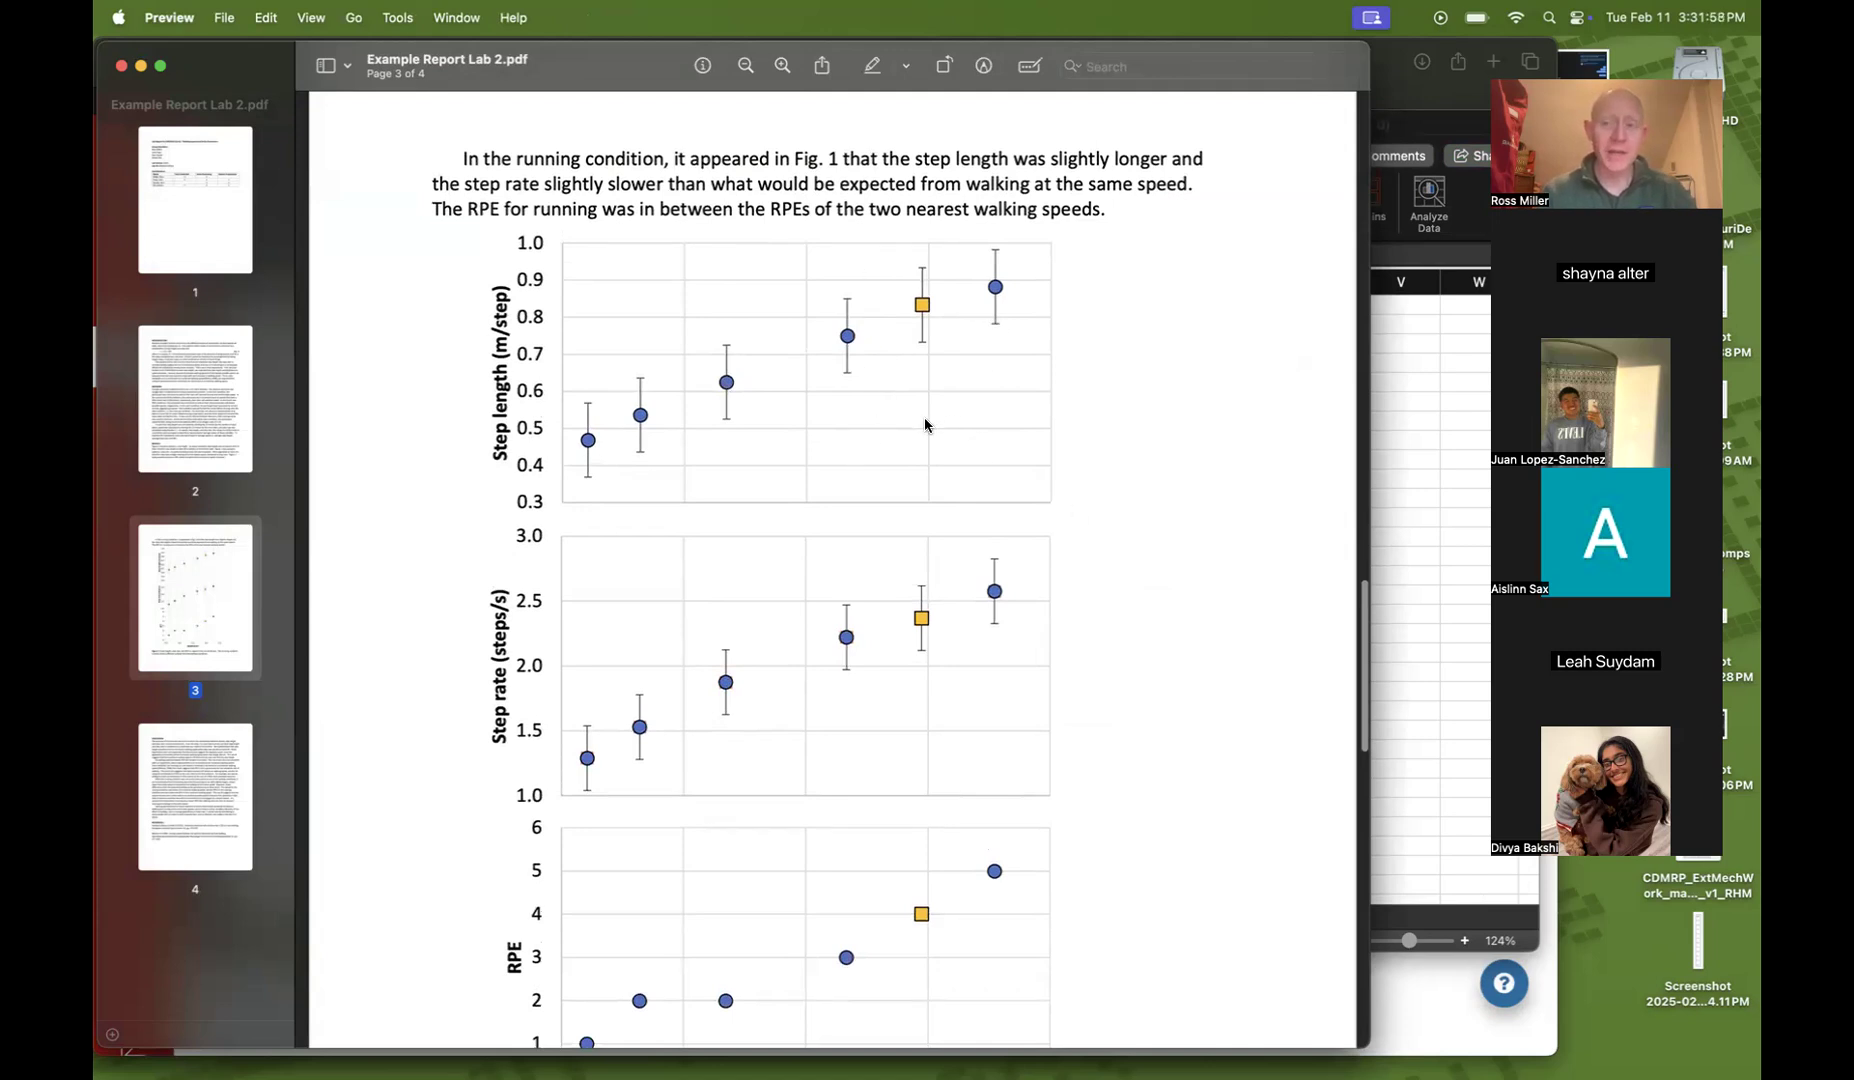
click(1422, 482)
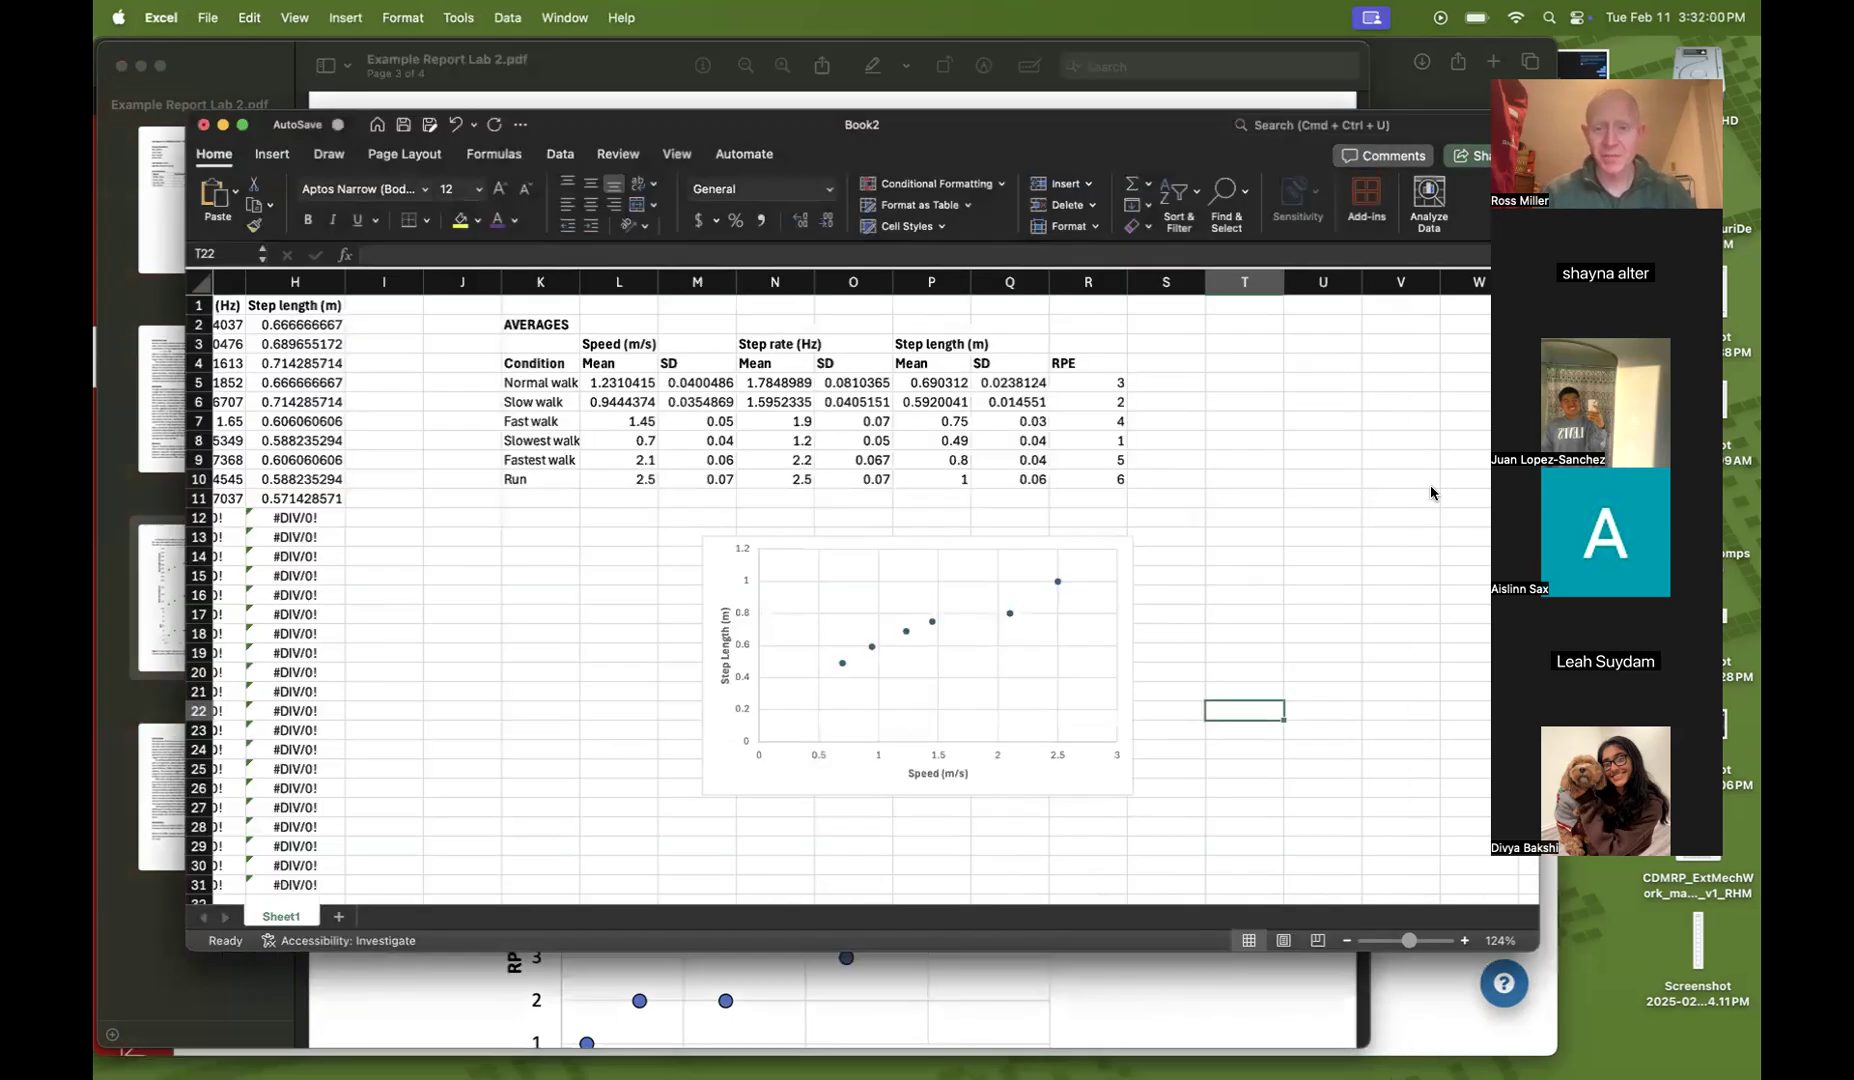
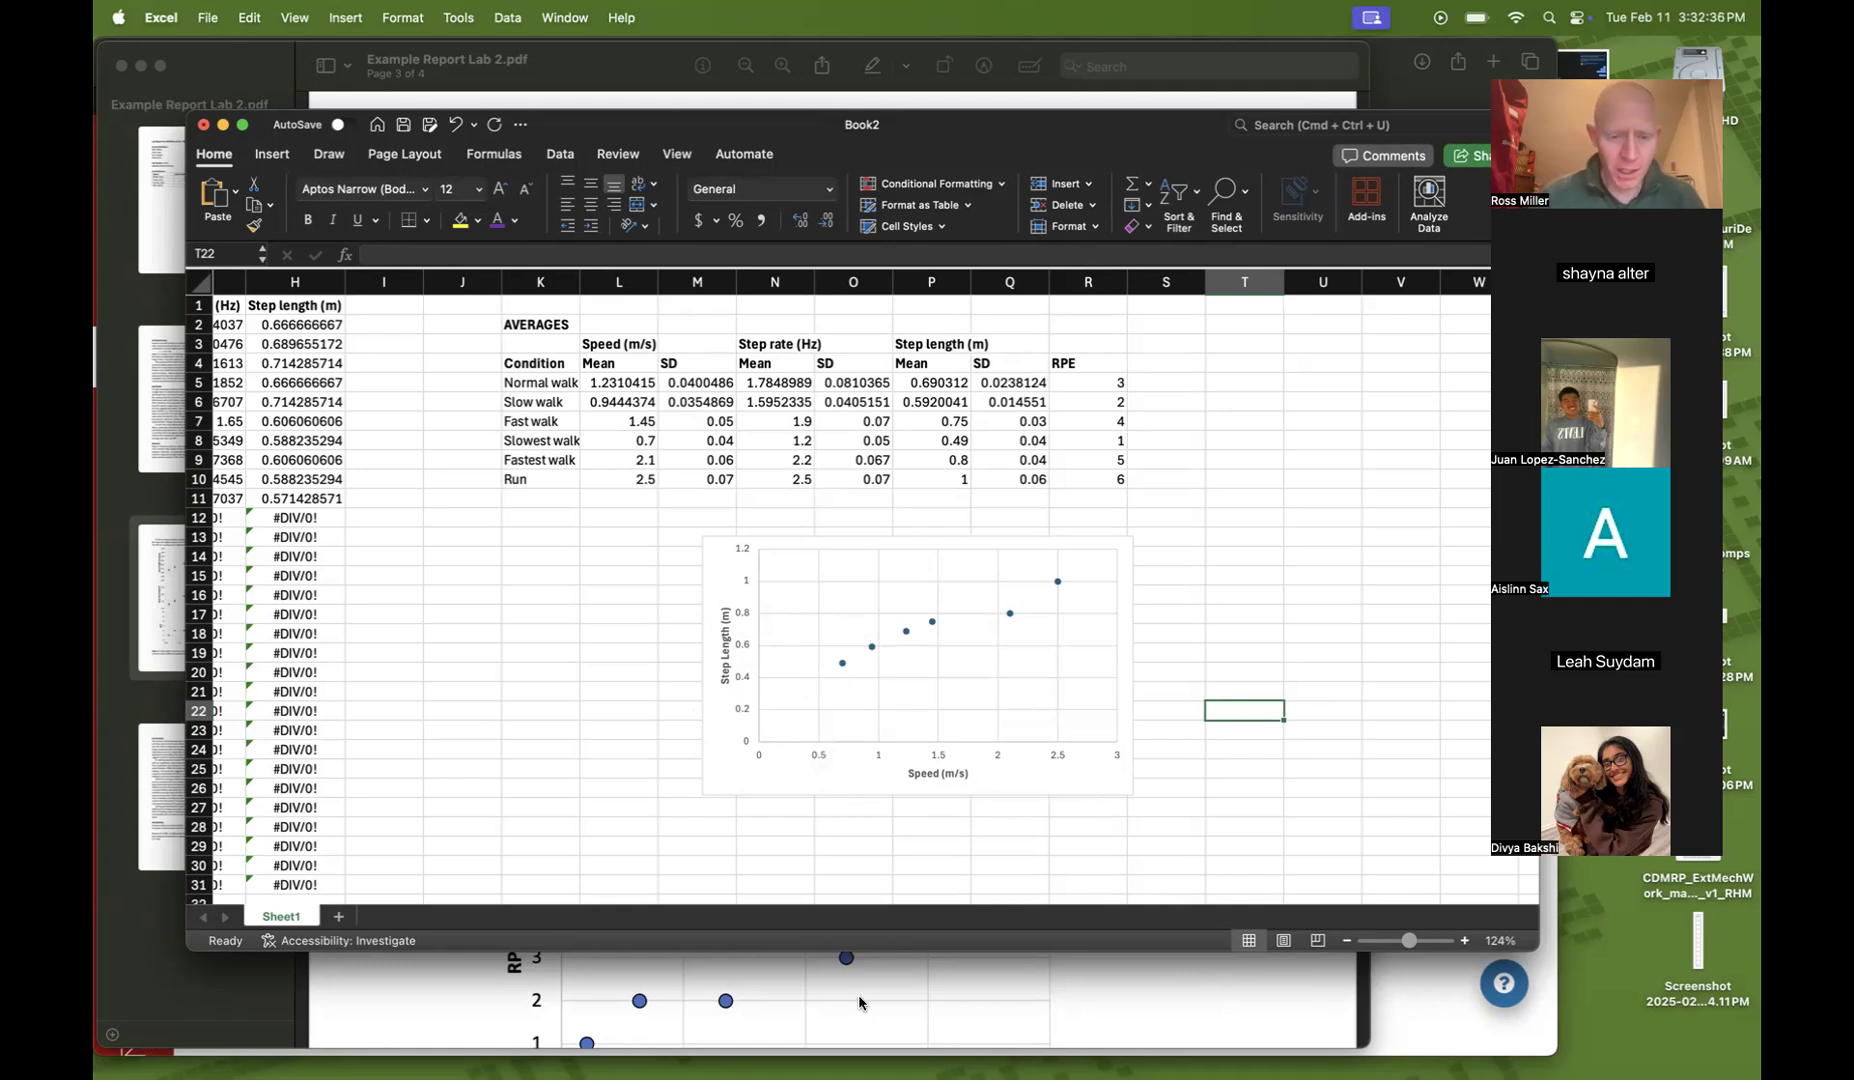
Glance at the example report's step length plot with error bars, then switch back to the spreadsheet
click(1114, 981)
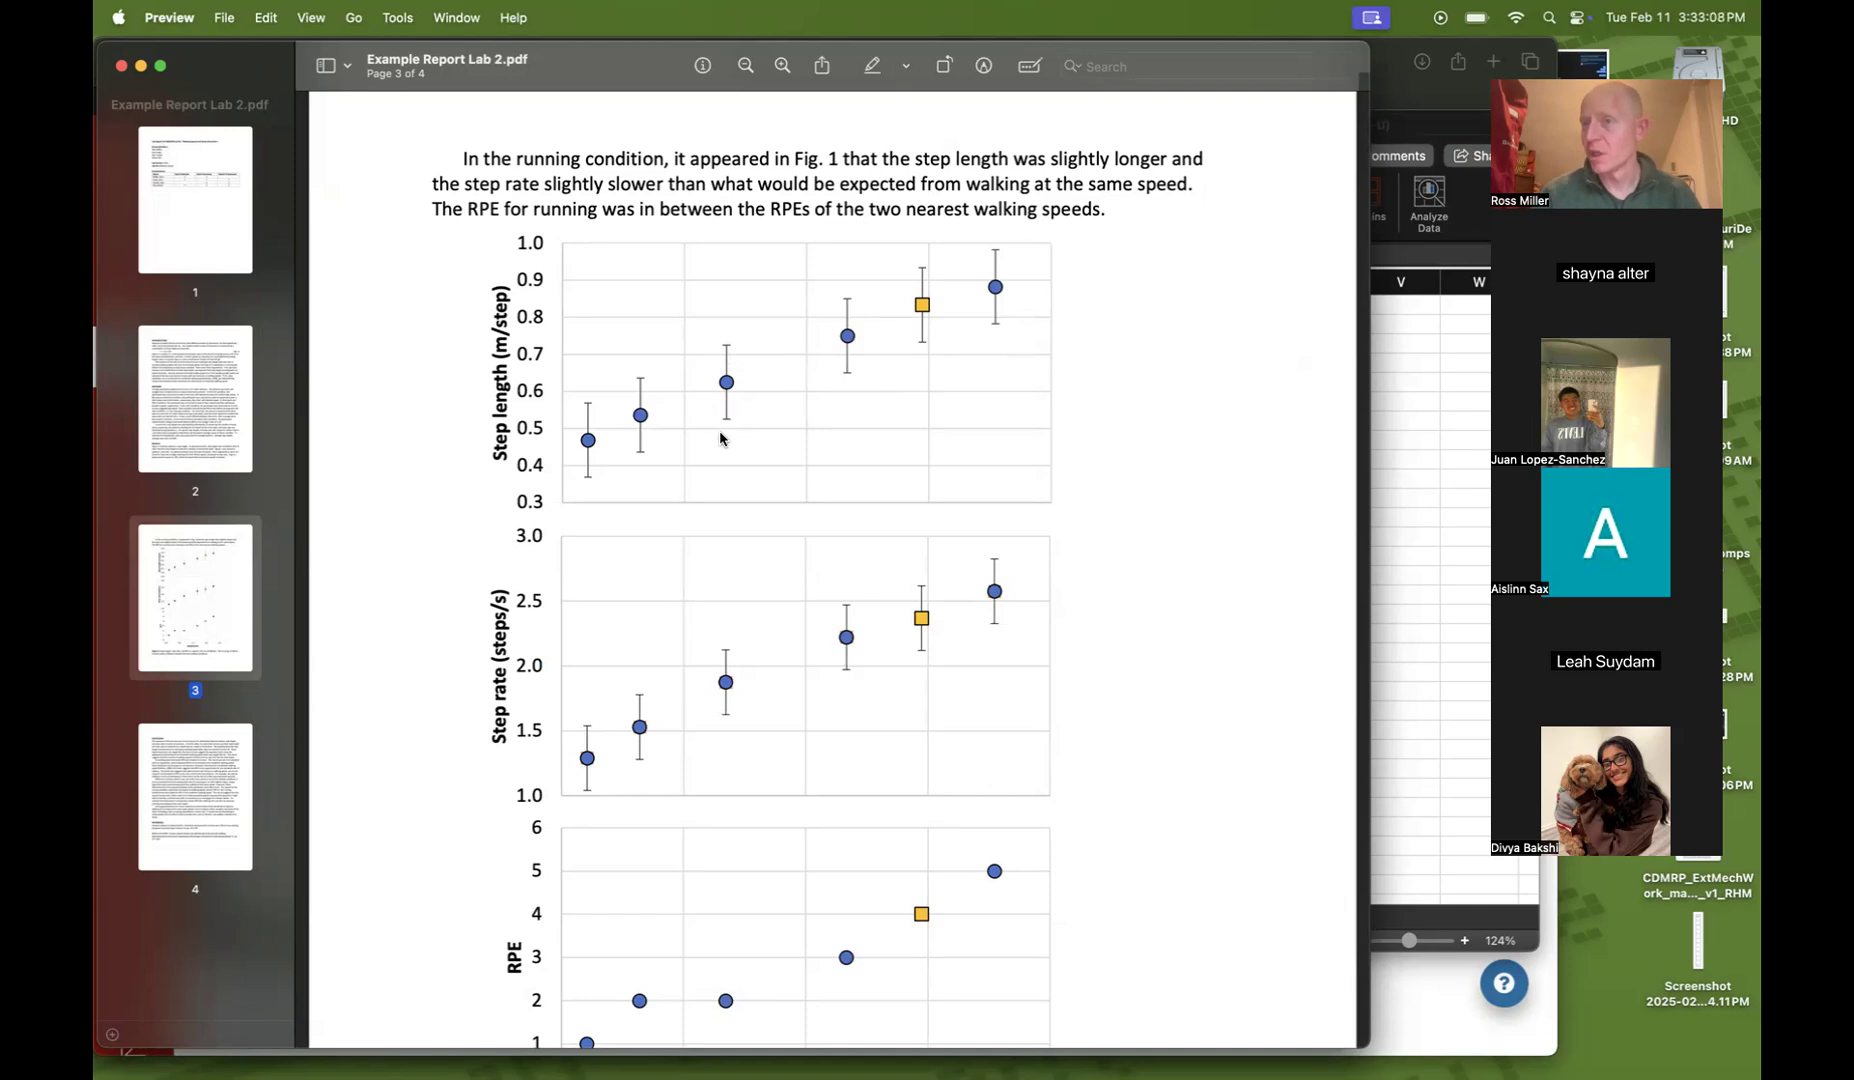
click(1397, 594)
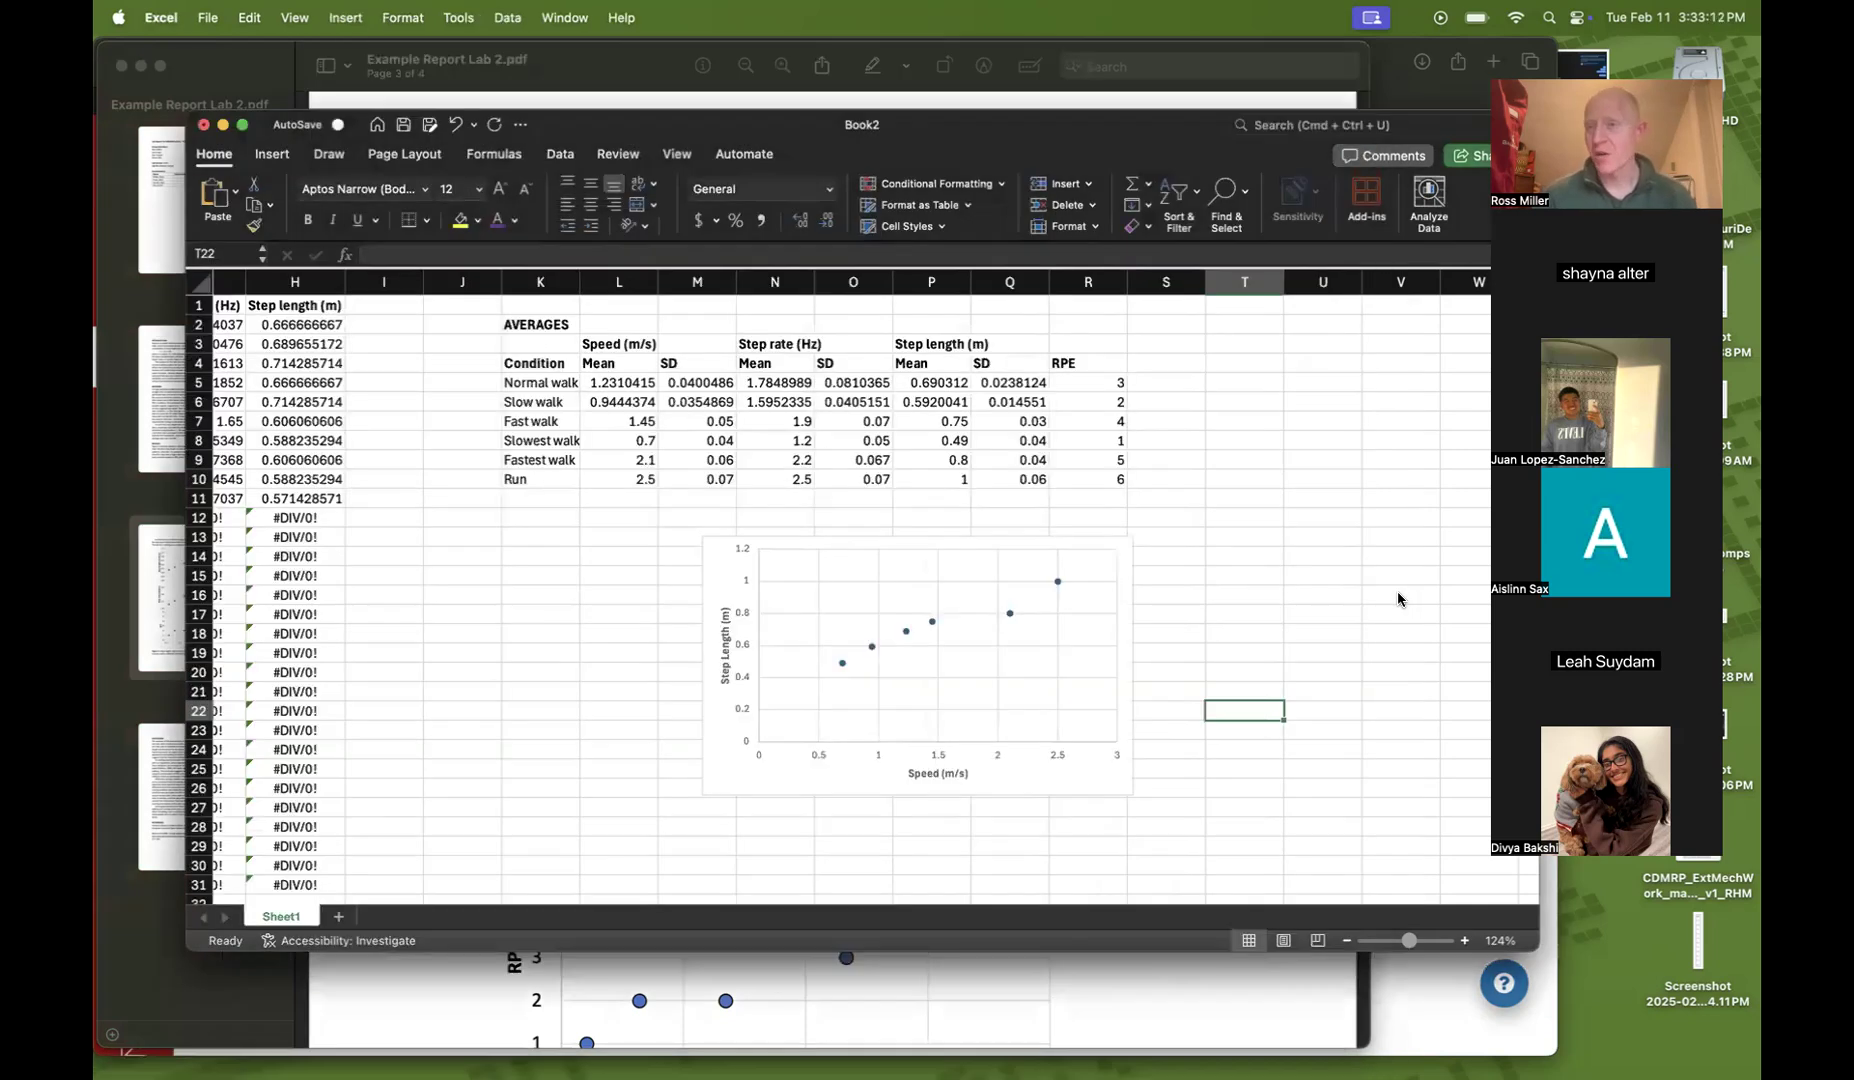
click(1010, 616)
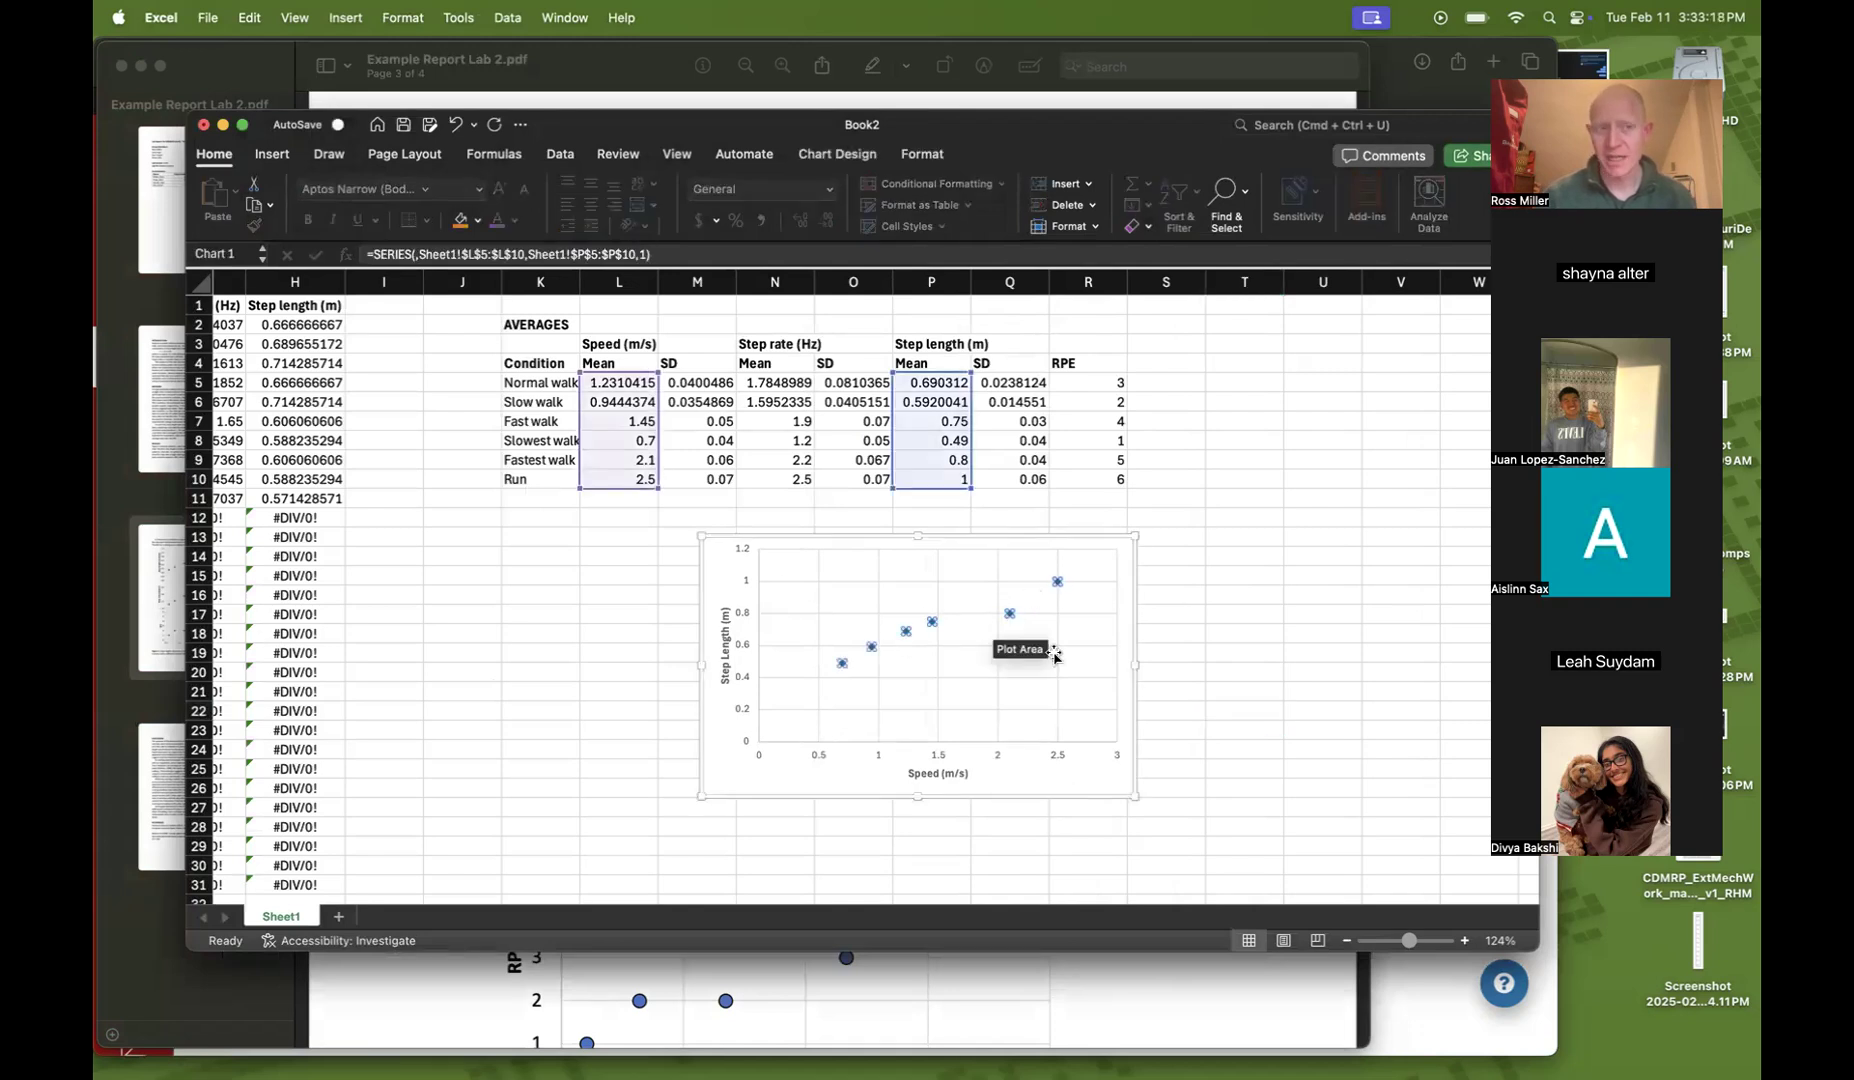
click(840, 158)
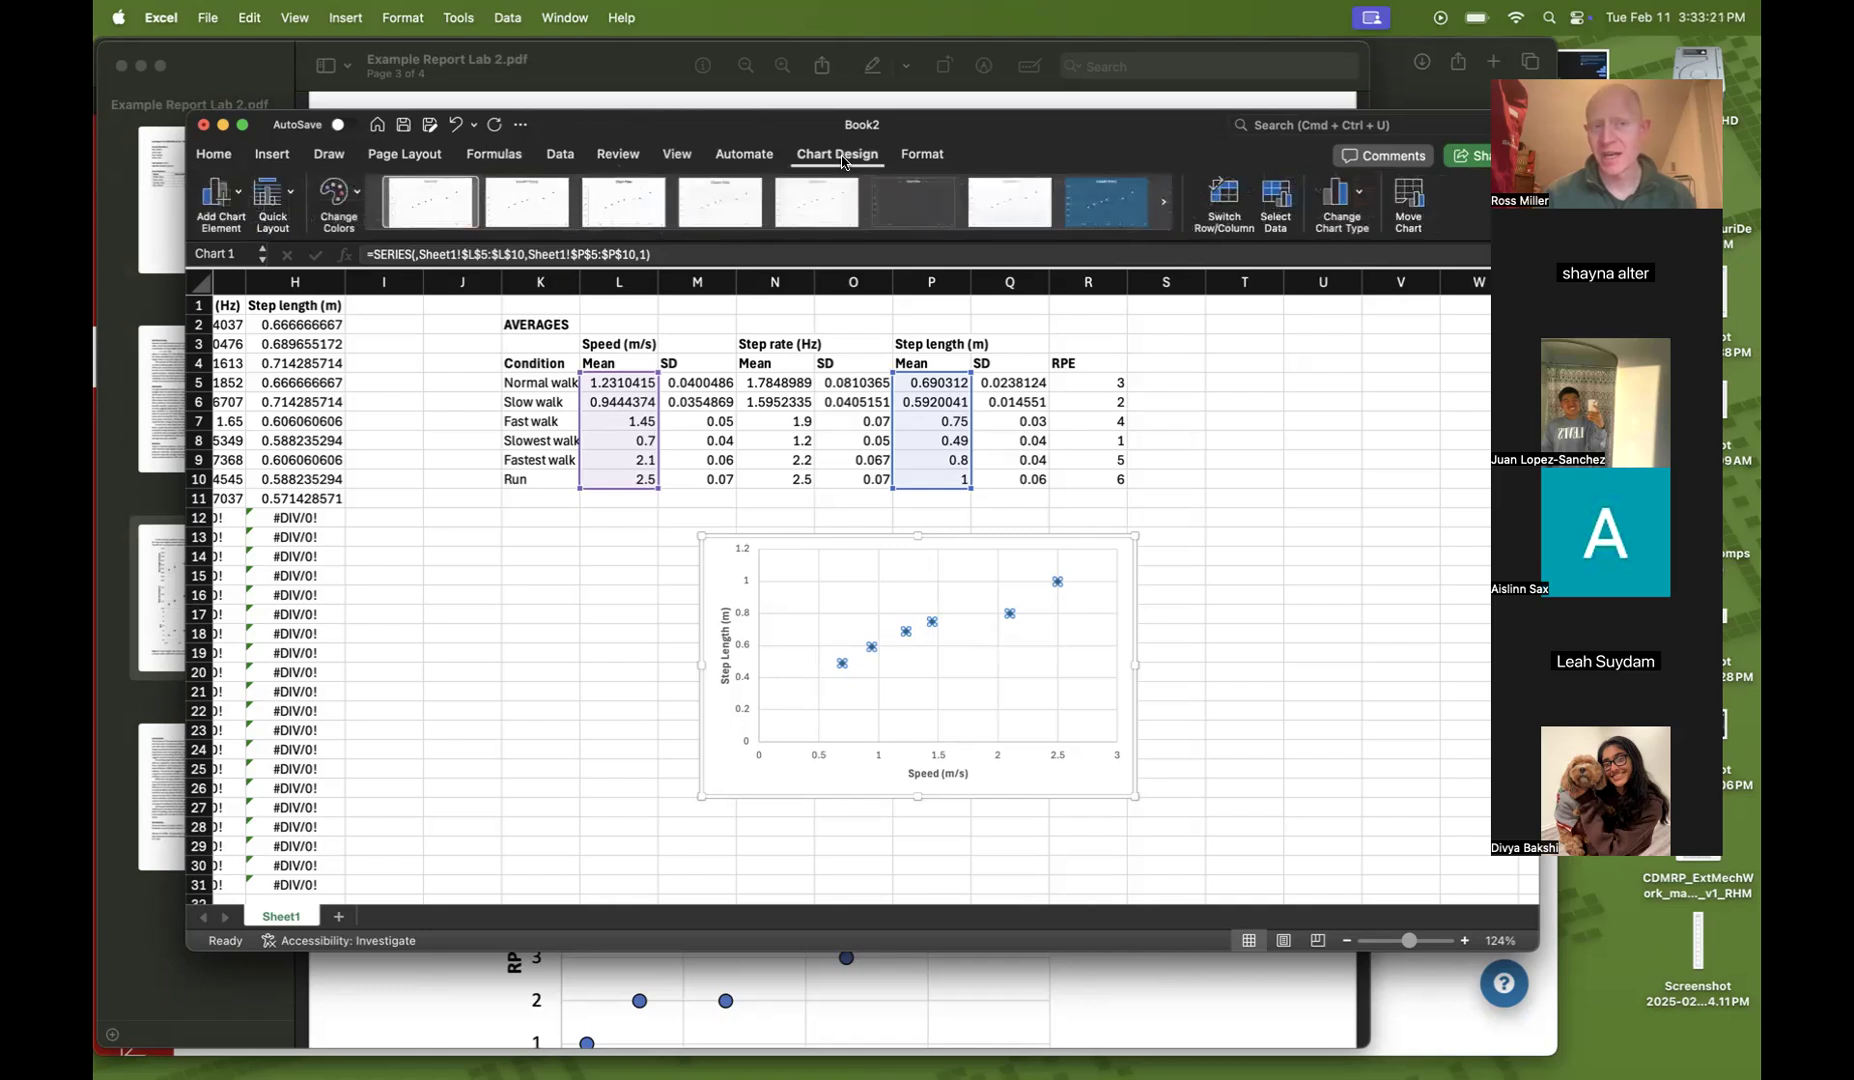
click(222, 195)
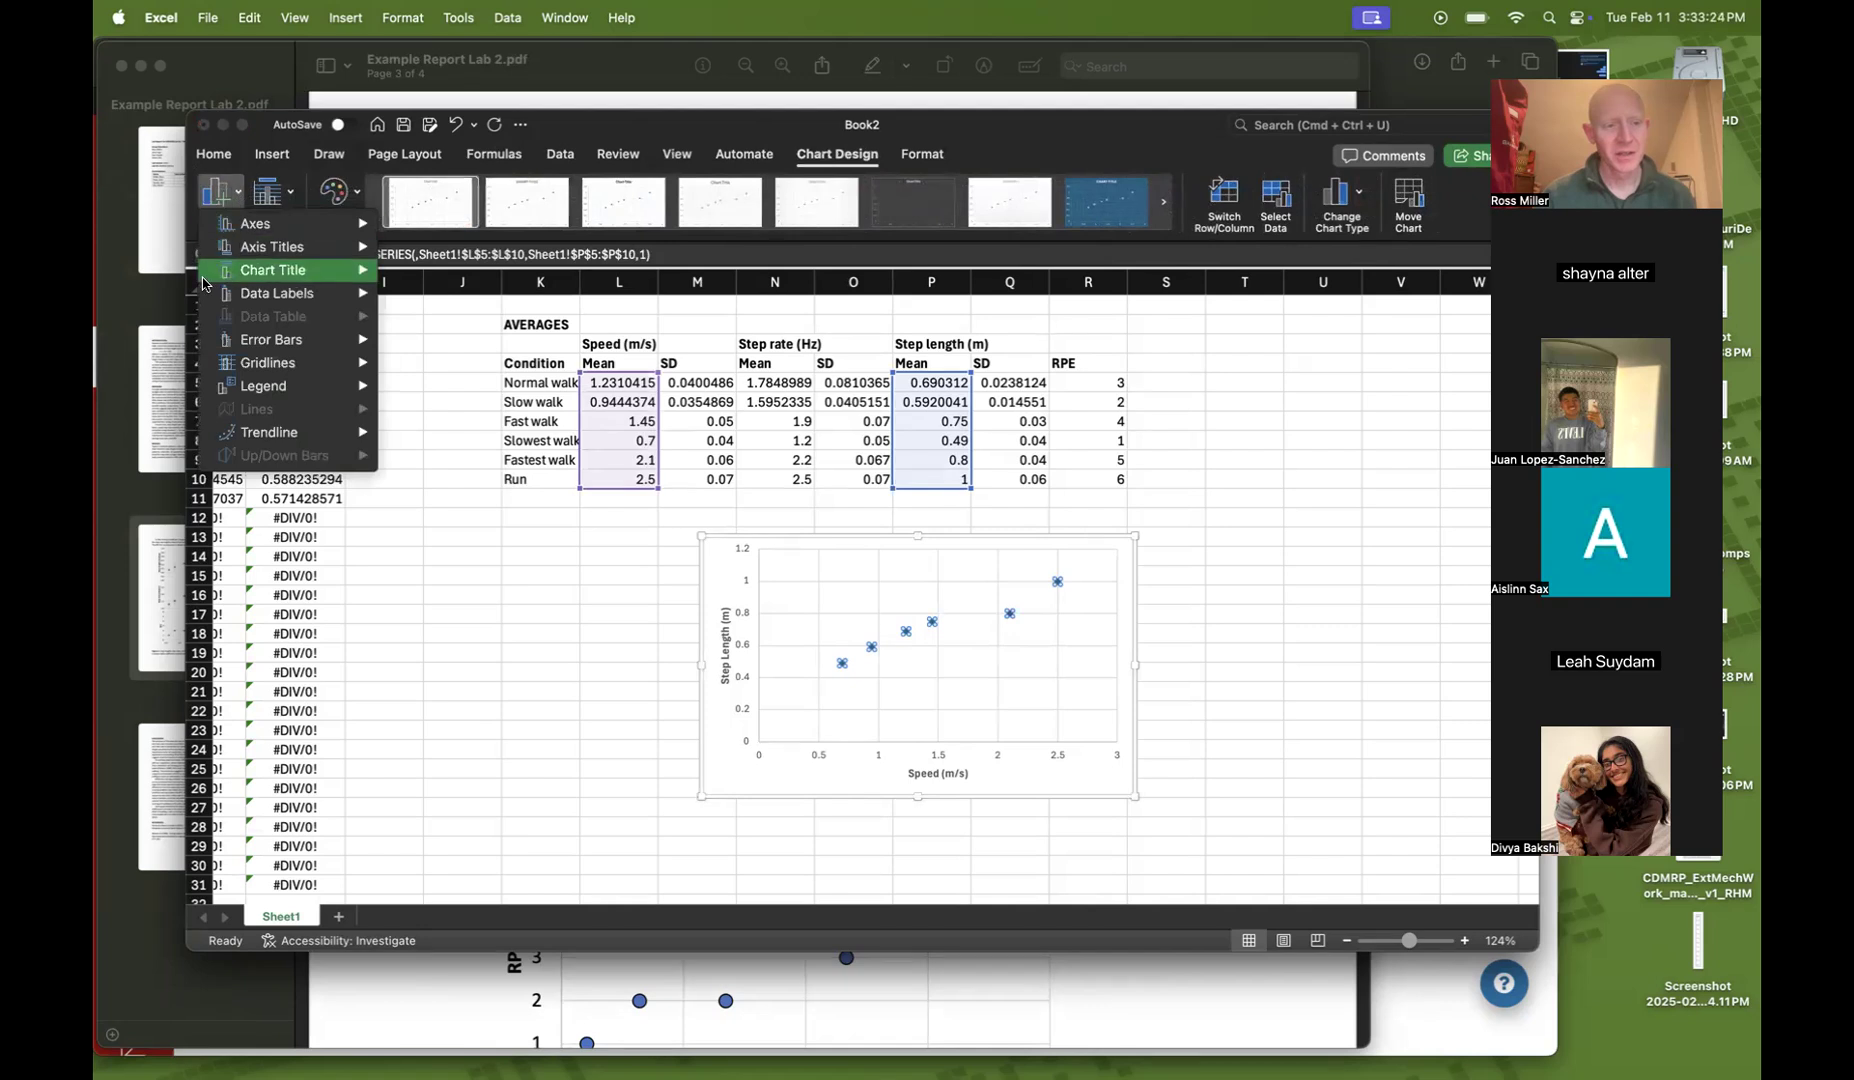
mouse_move(232, 345)
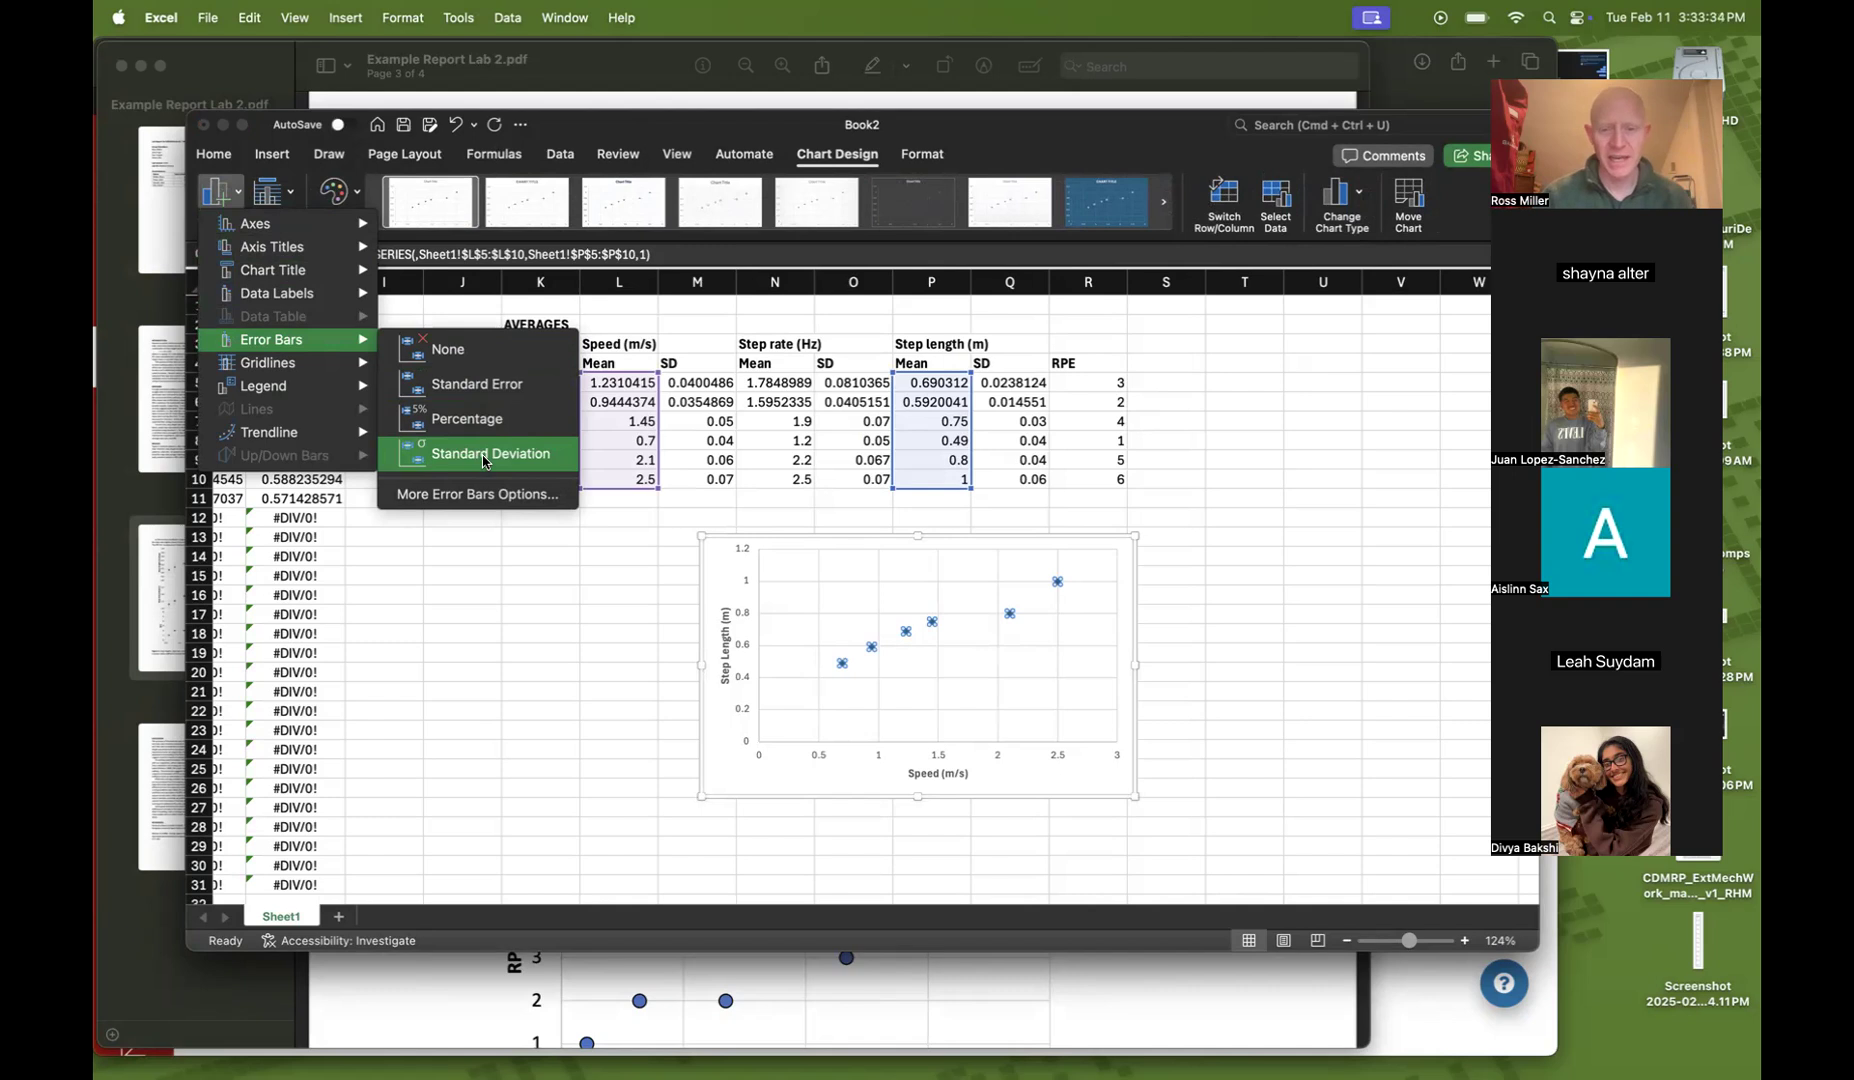
click(488, 455)
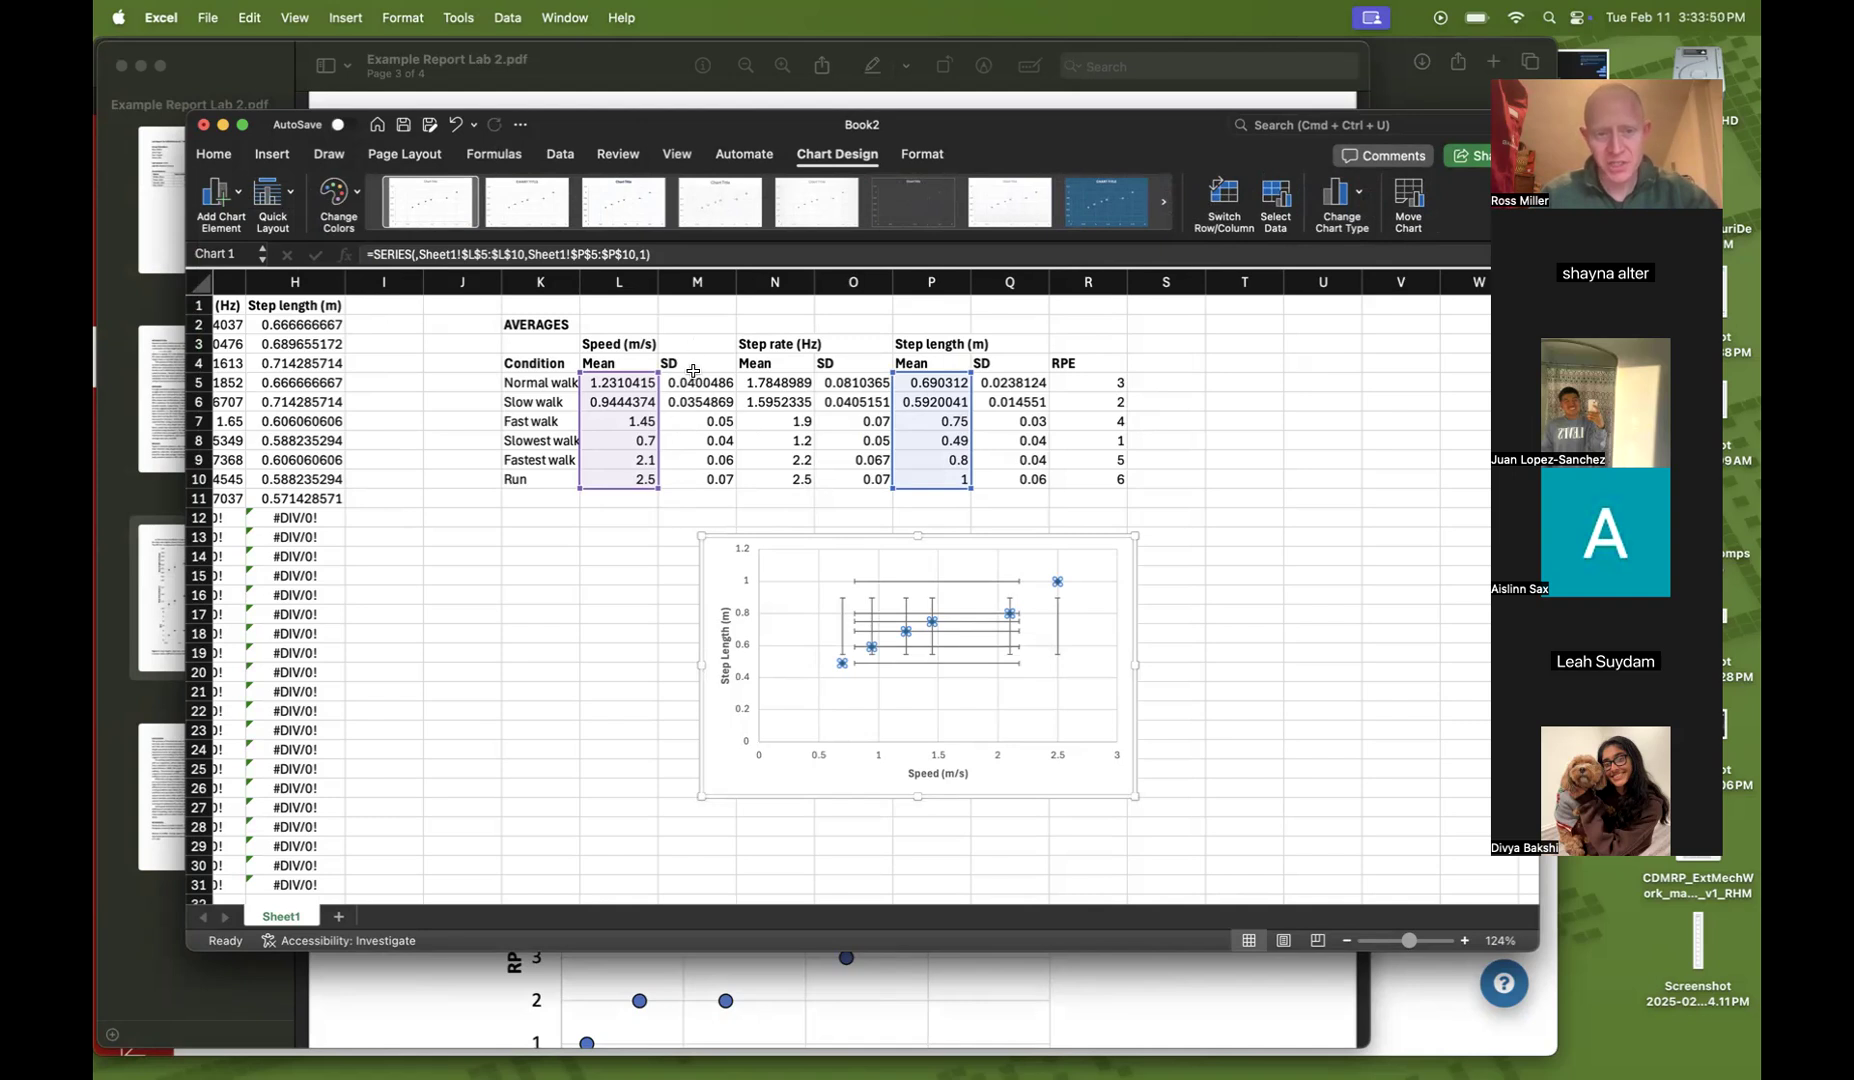
click(872, 606)
key(Delete)
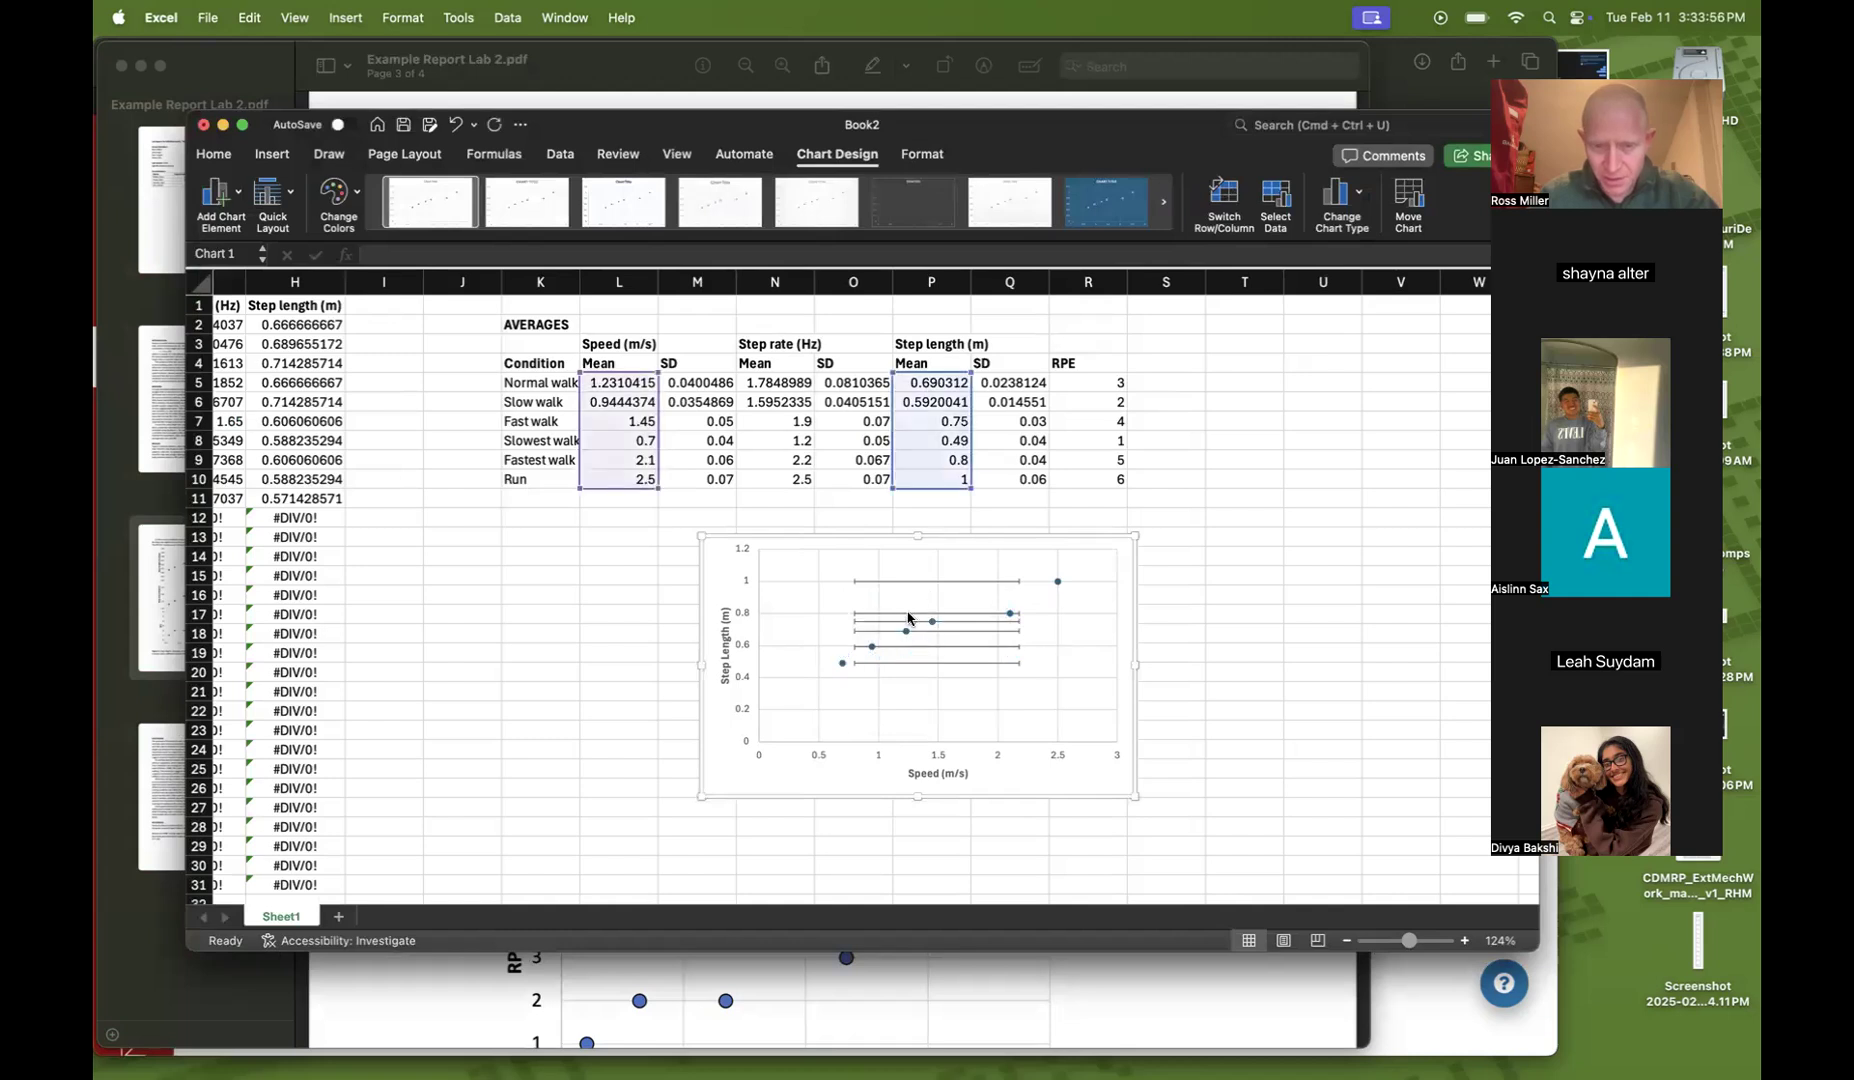
click(908, 618)
key(Delete)
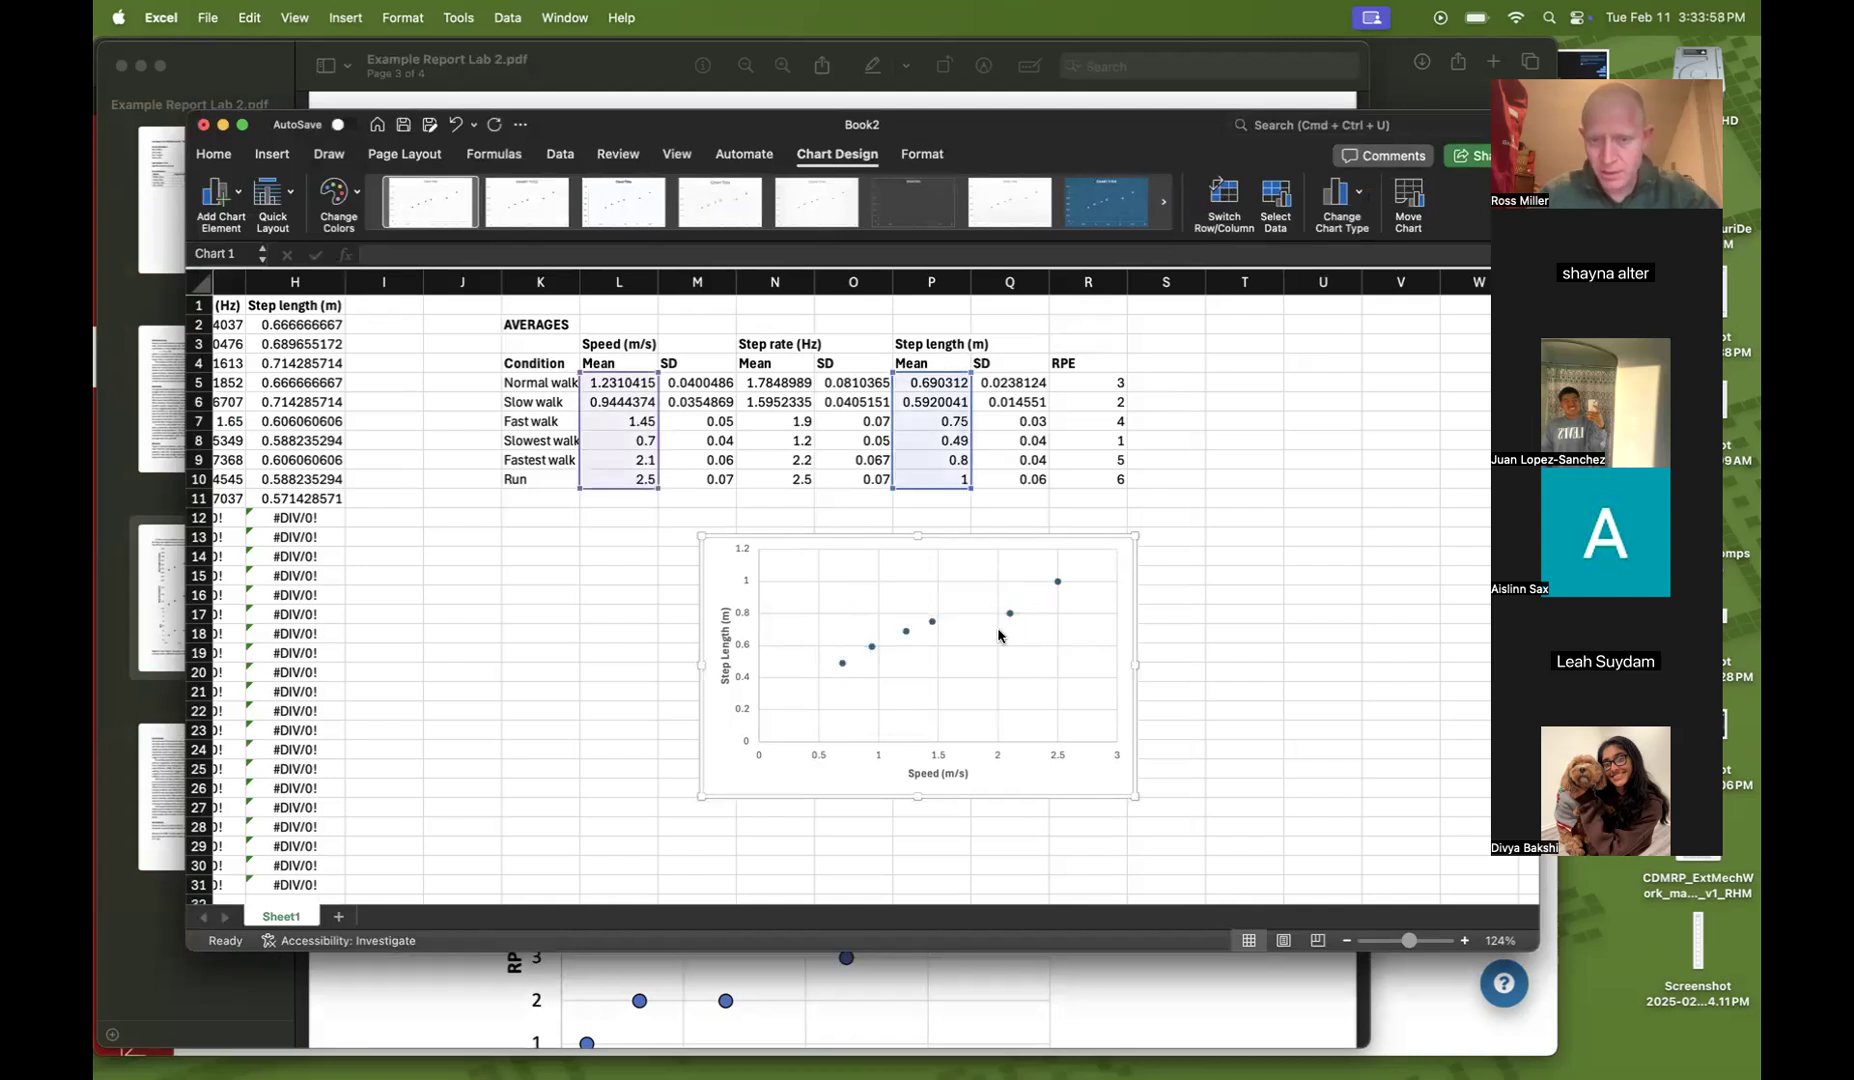
Open more error bar options for the step length series and switch its vertical error bars to Custom
click(1010, 615)
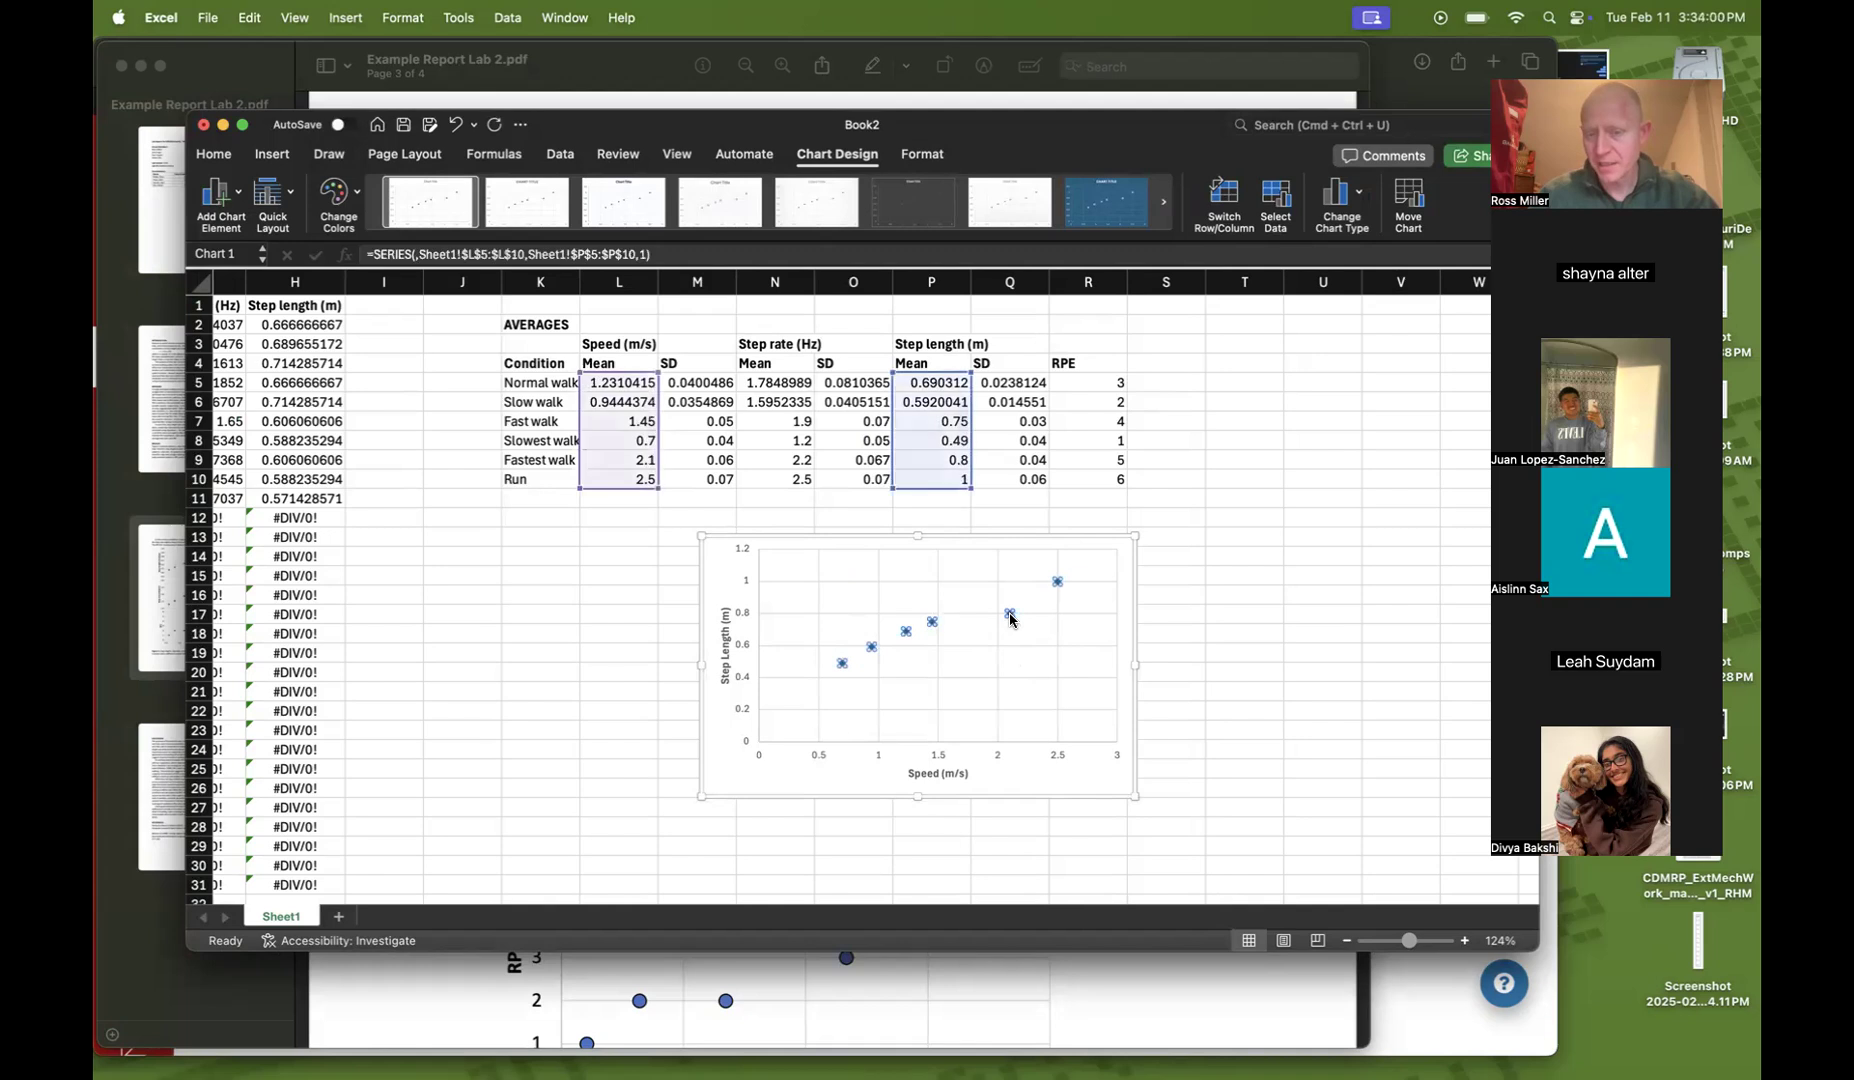
click(237, 195)
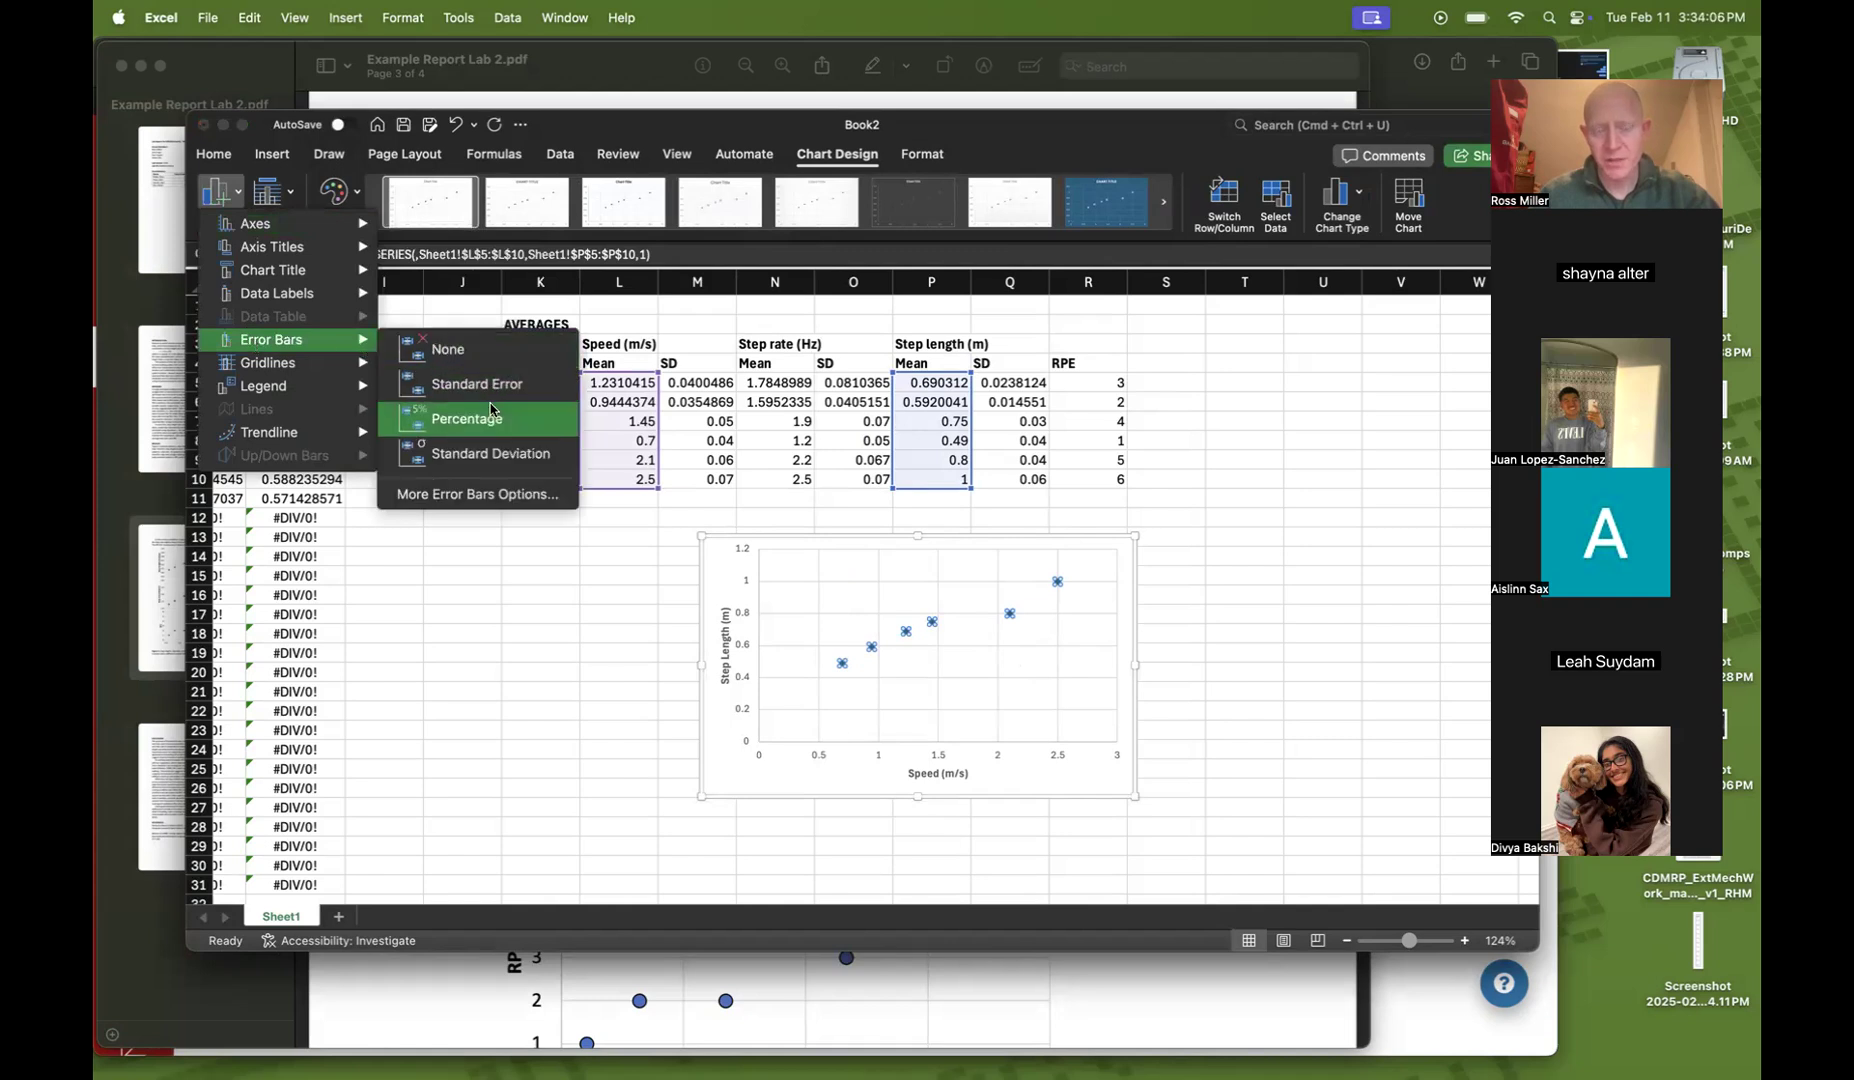
click(484, 495)
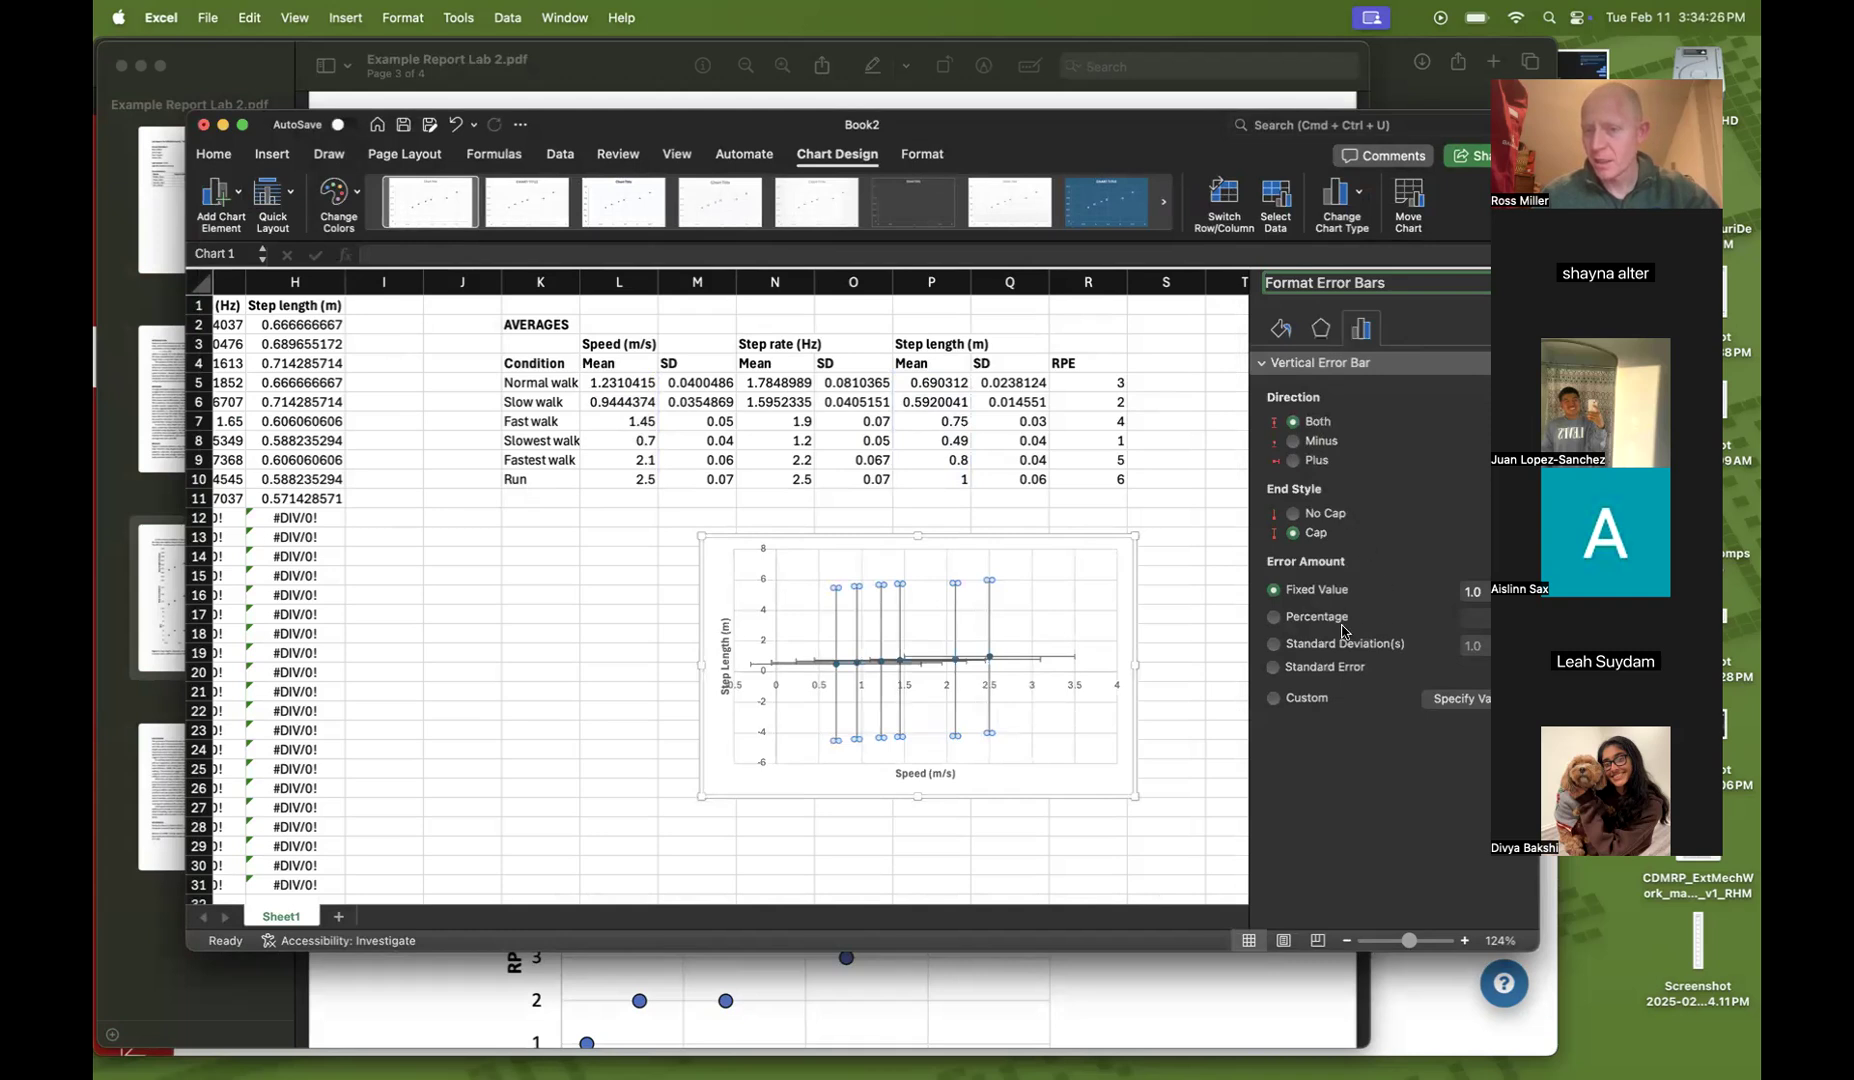
click(1275, 700)
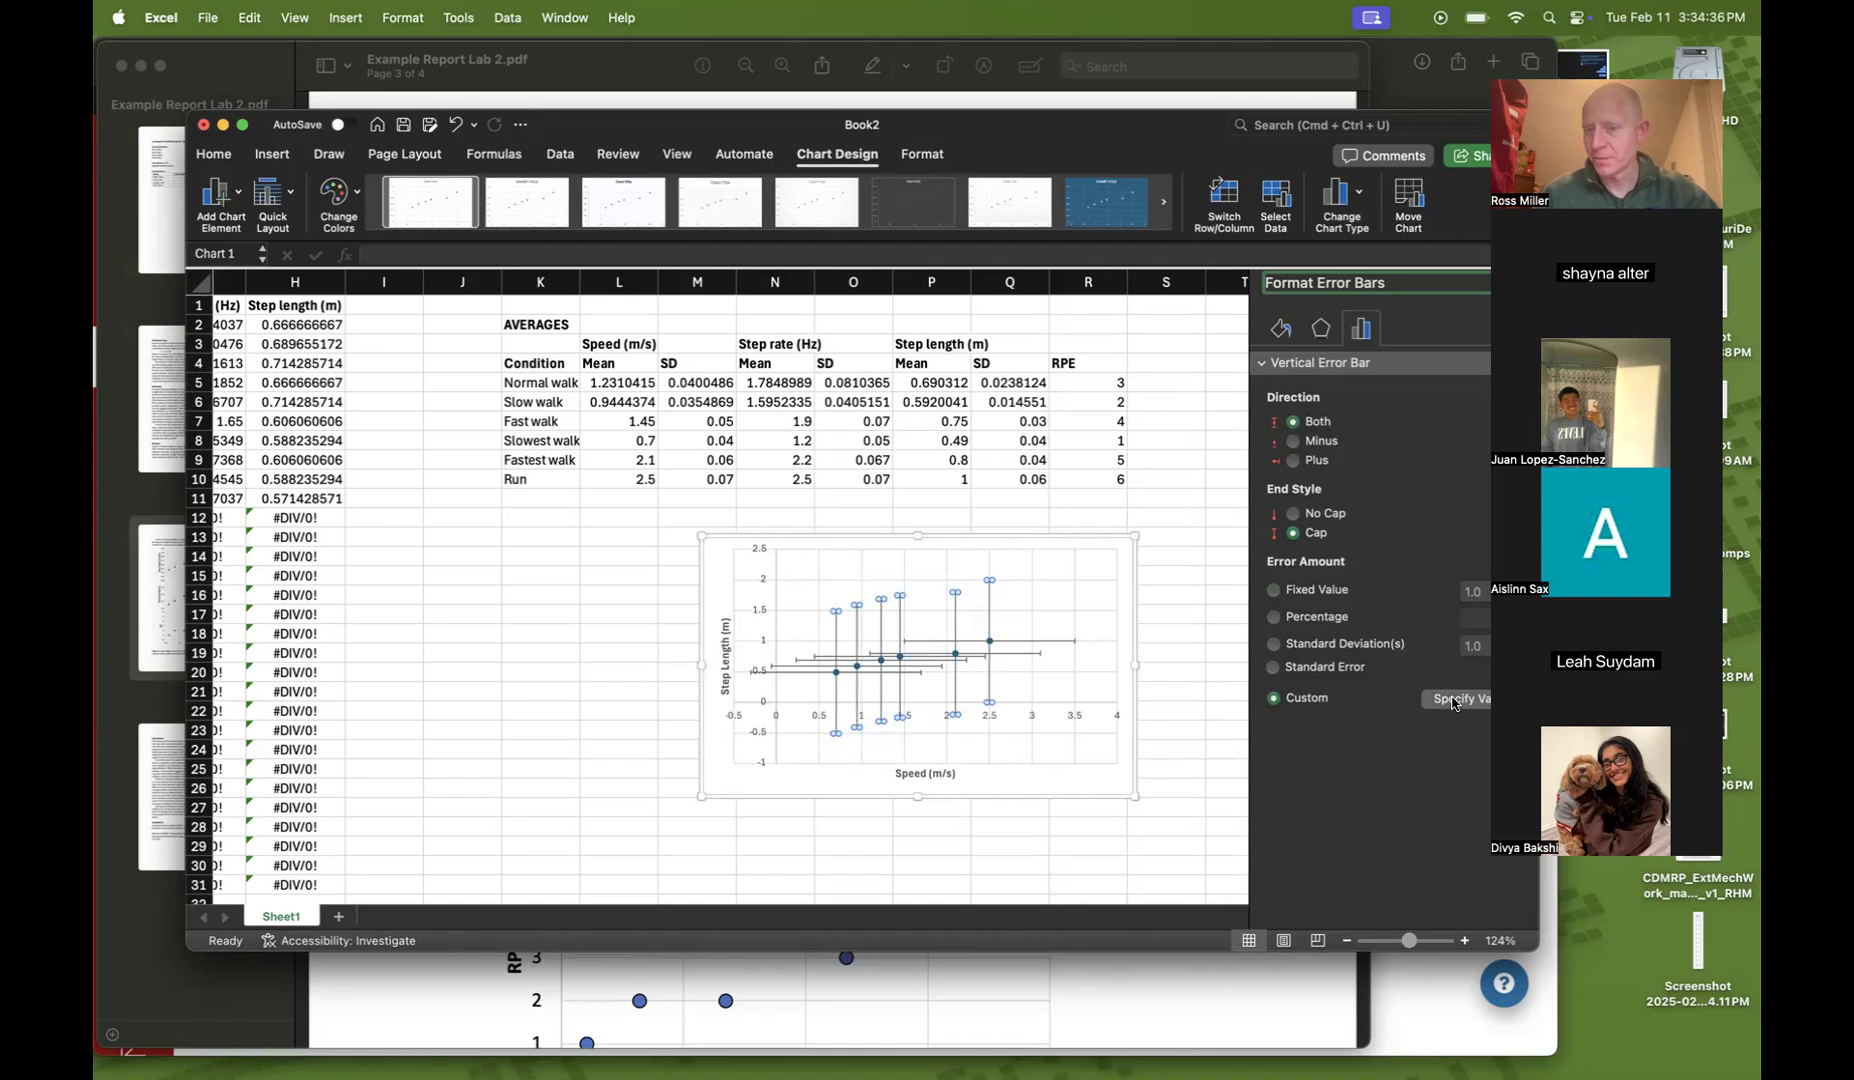
click(1454, 703)
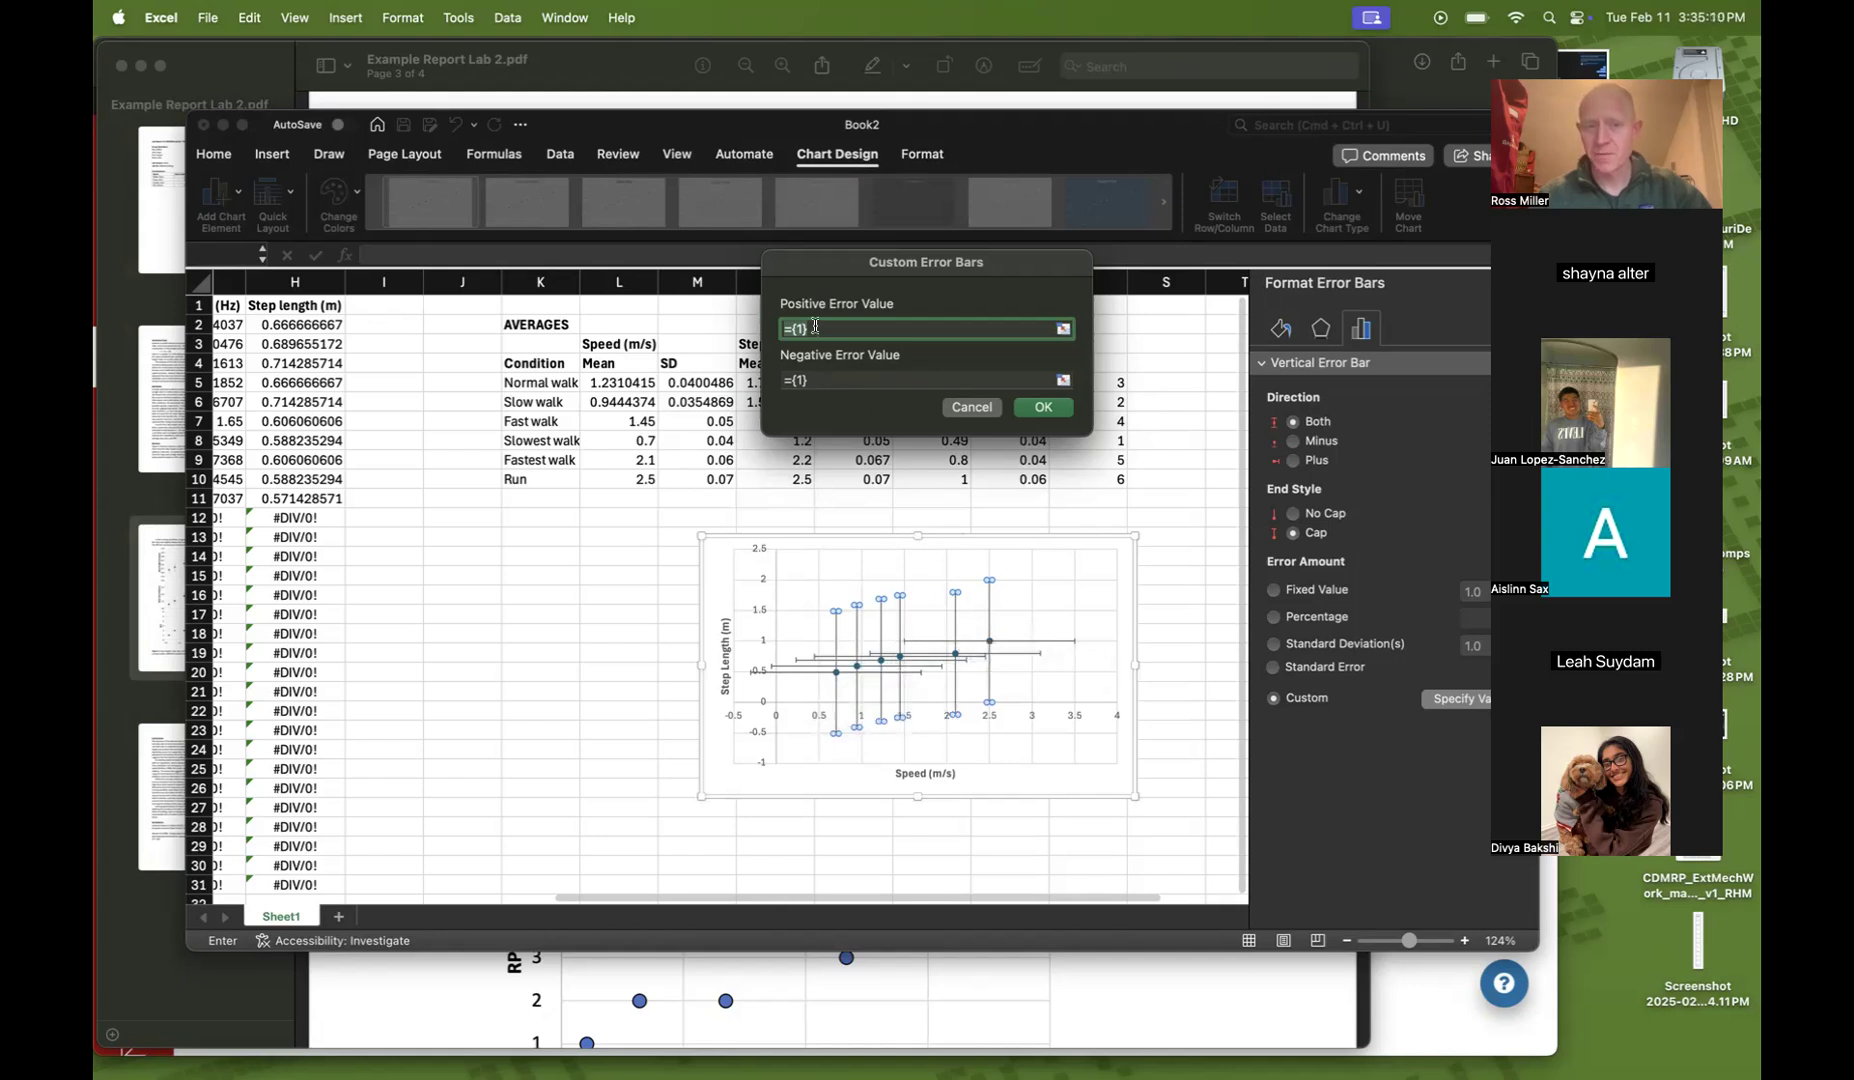
Set the custom positive error value to the step length SD cells Q5:Q10
click(1064, 330)
click(690, 381)
drag(690, 381, 687, 473)
key(BackSpace)
key(BackSpace)
key(BackSpace)
key(BackSpace)
key(BackSpace)
key(BackSpace)
key(BackSpace)
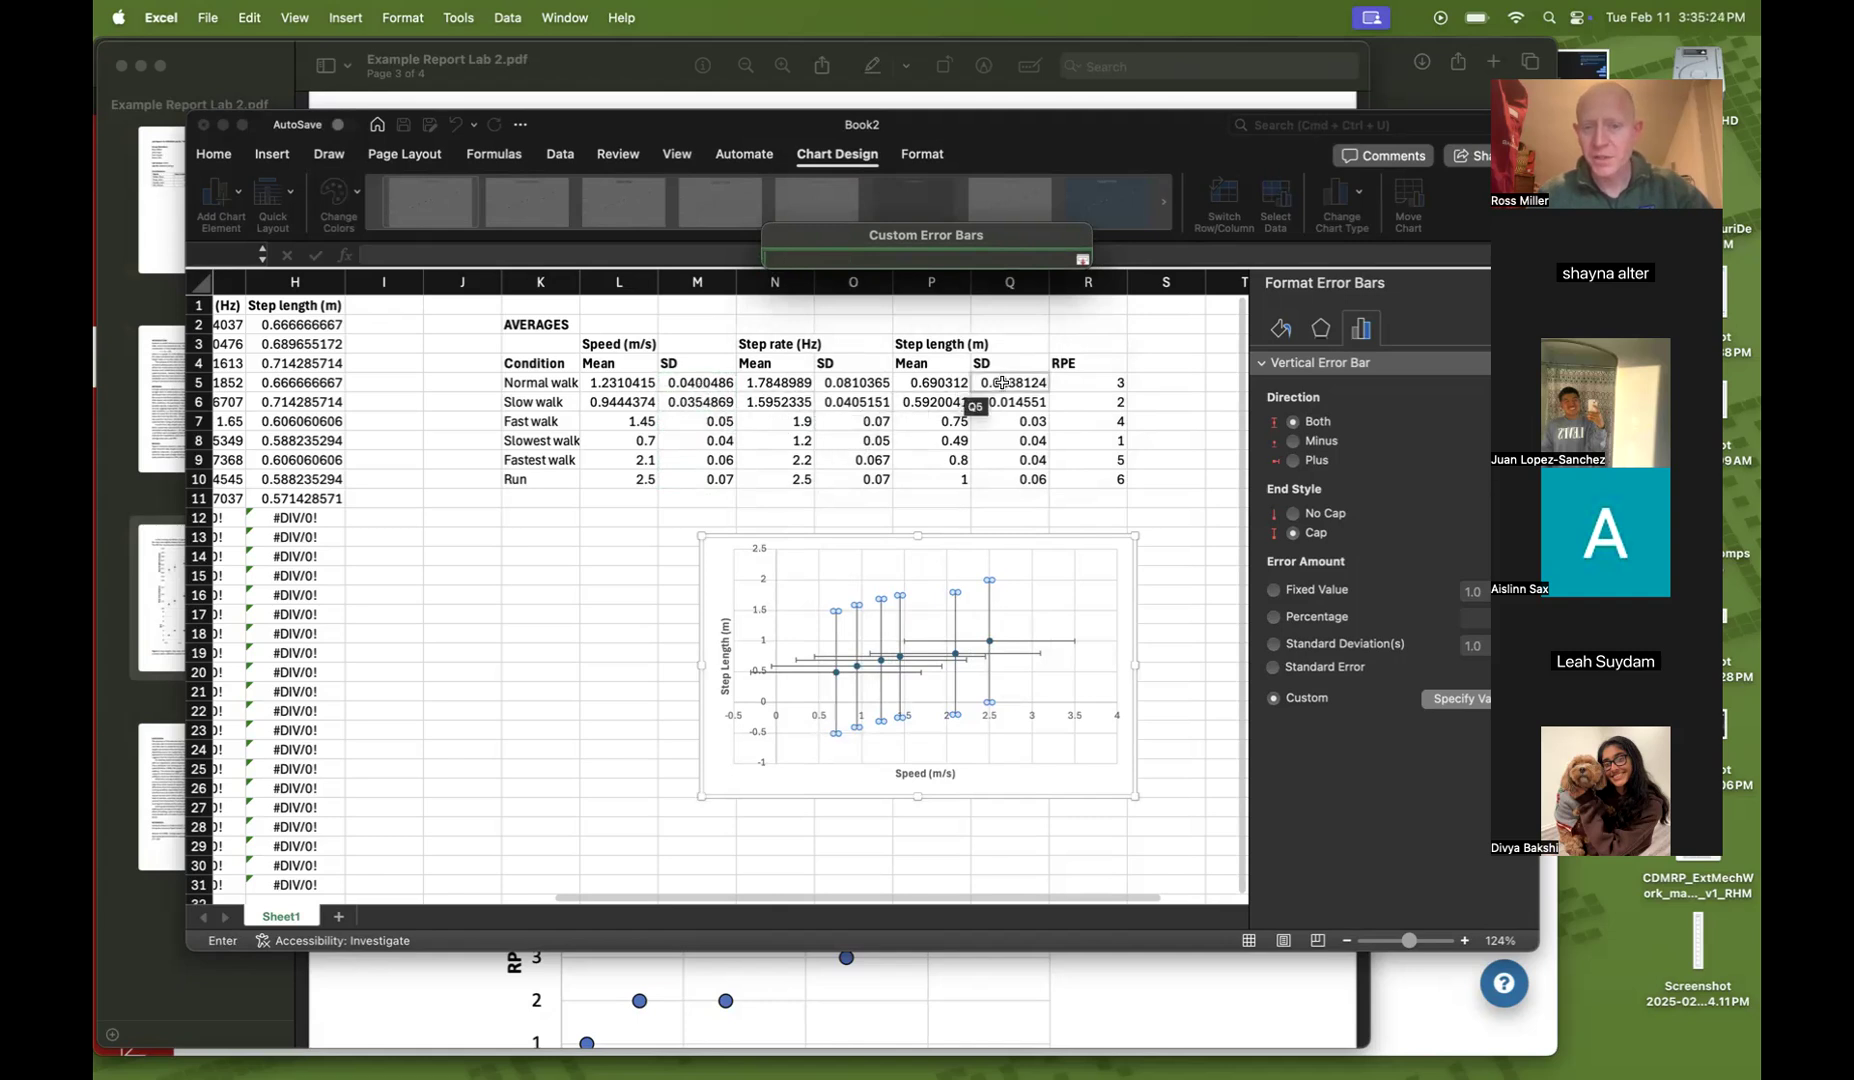
drag(1004, 383, 993, 480)
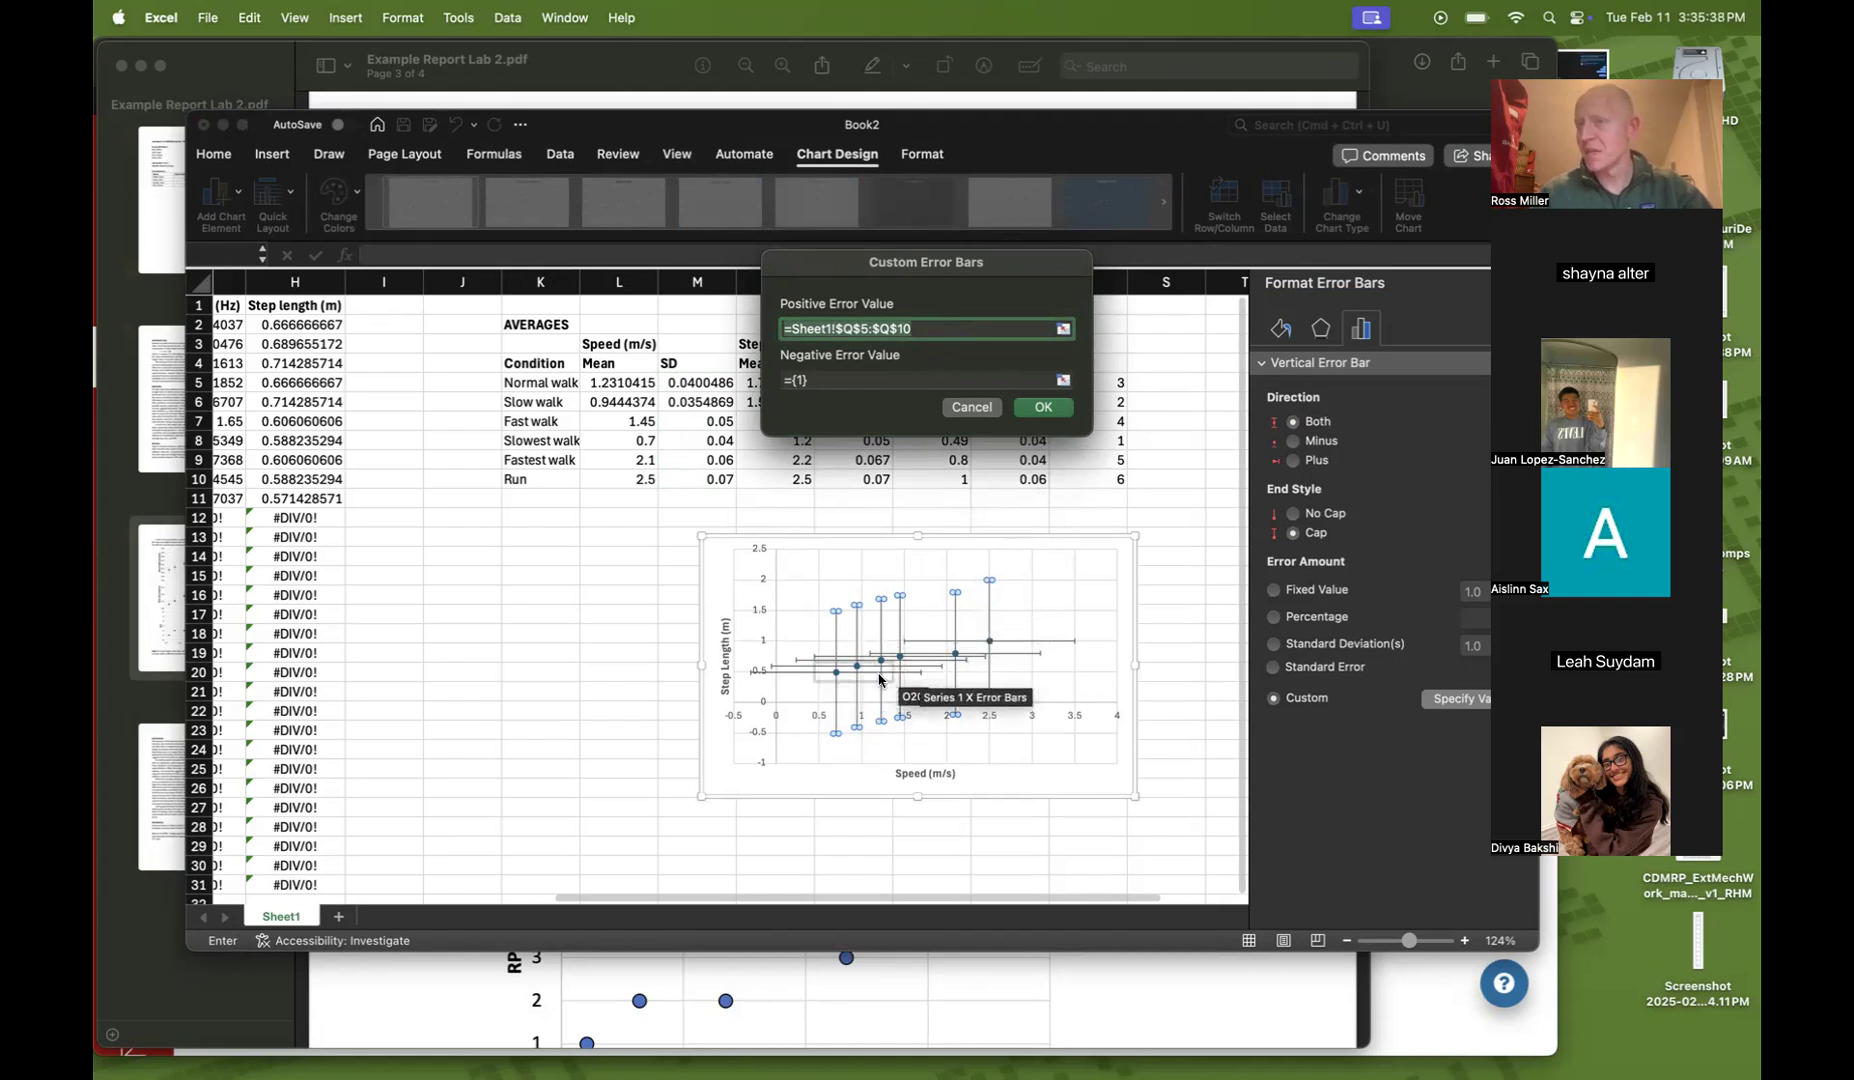
Set the custom negative error value to Q5:Q10 as well and confirm the custom error bars
click(1063, 381)
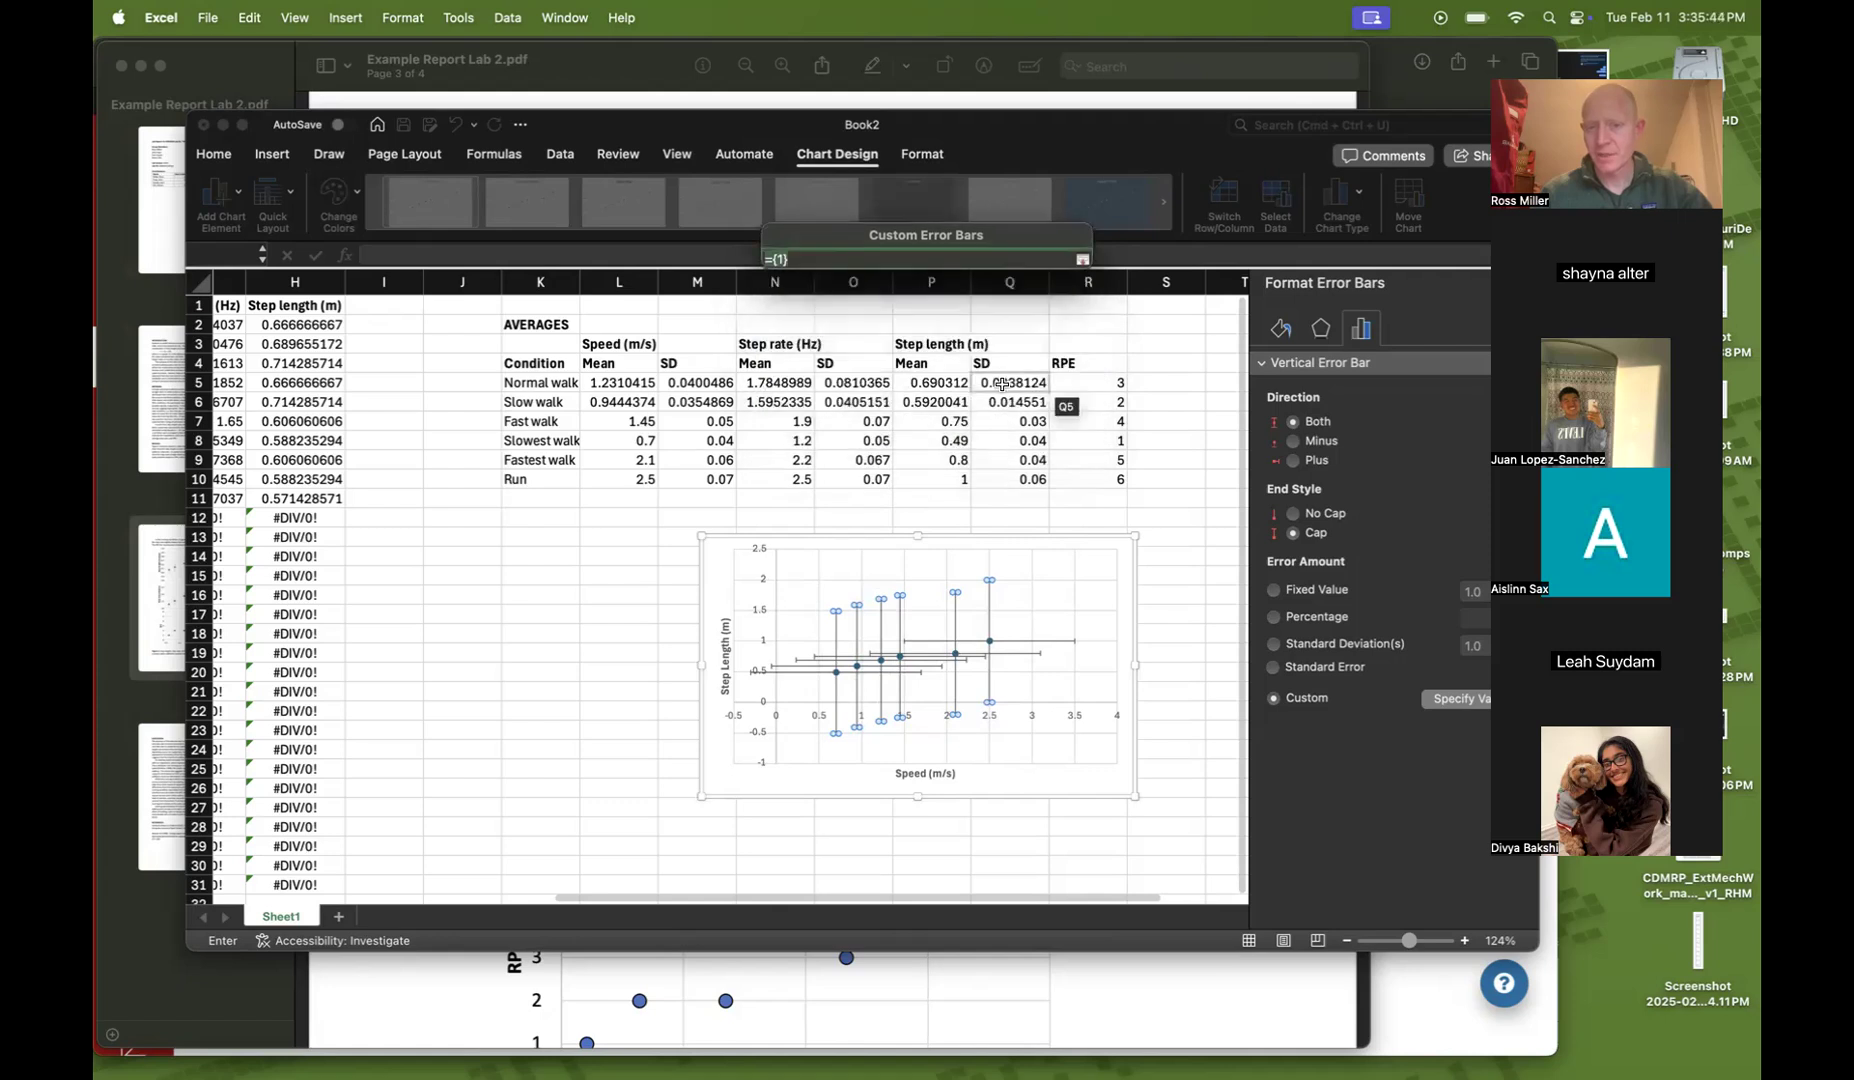
drag(1002, 383, 998, 473)
key(Return)
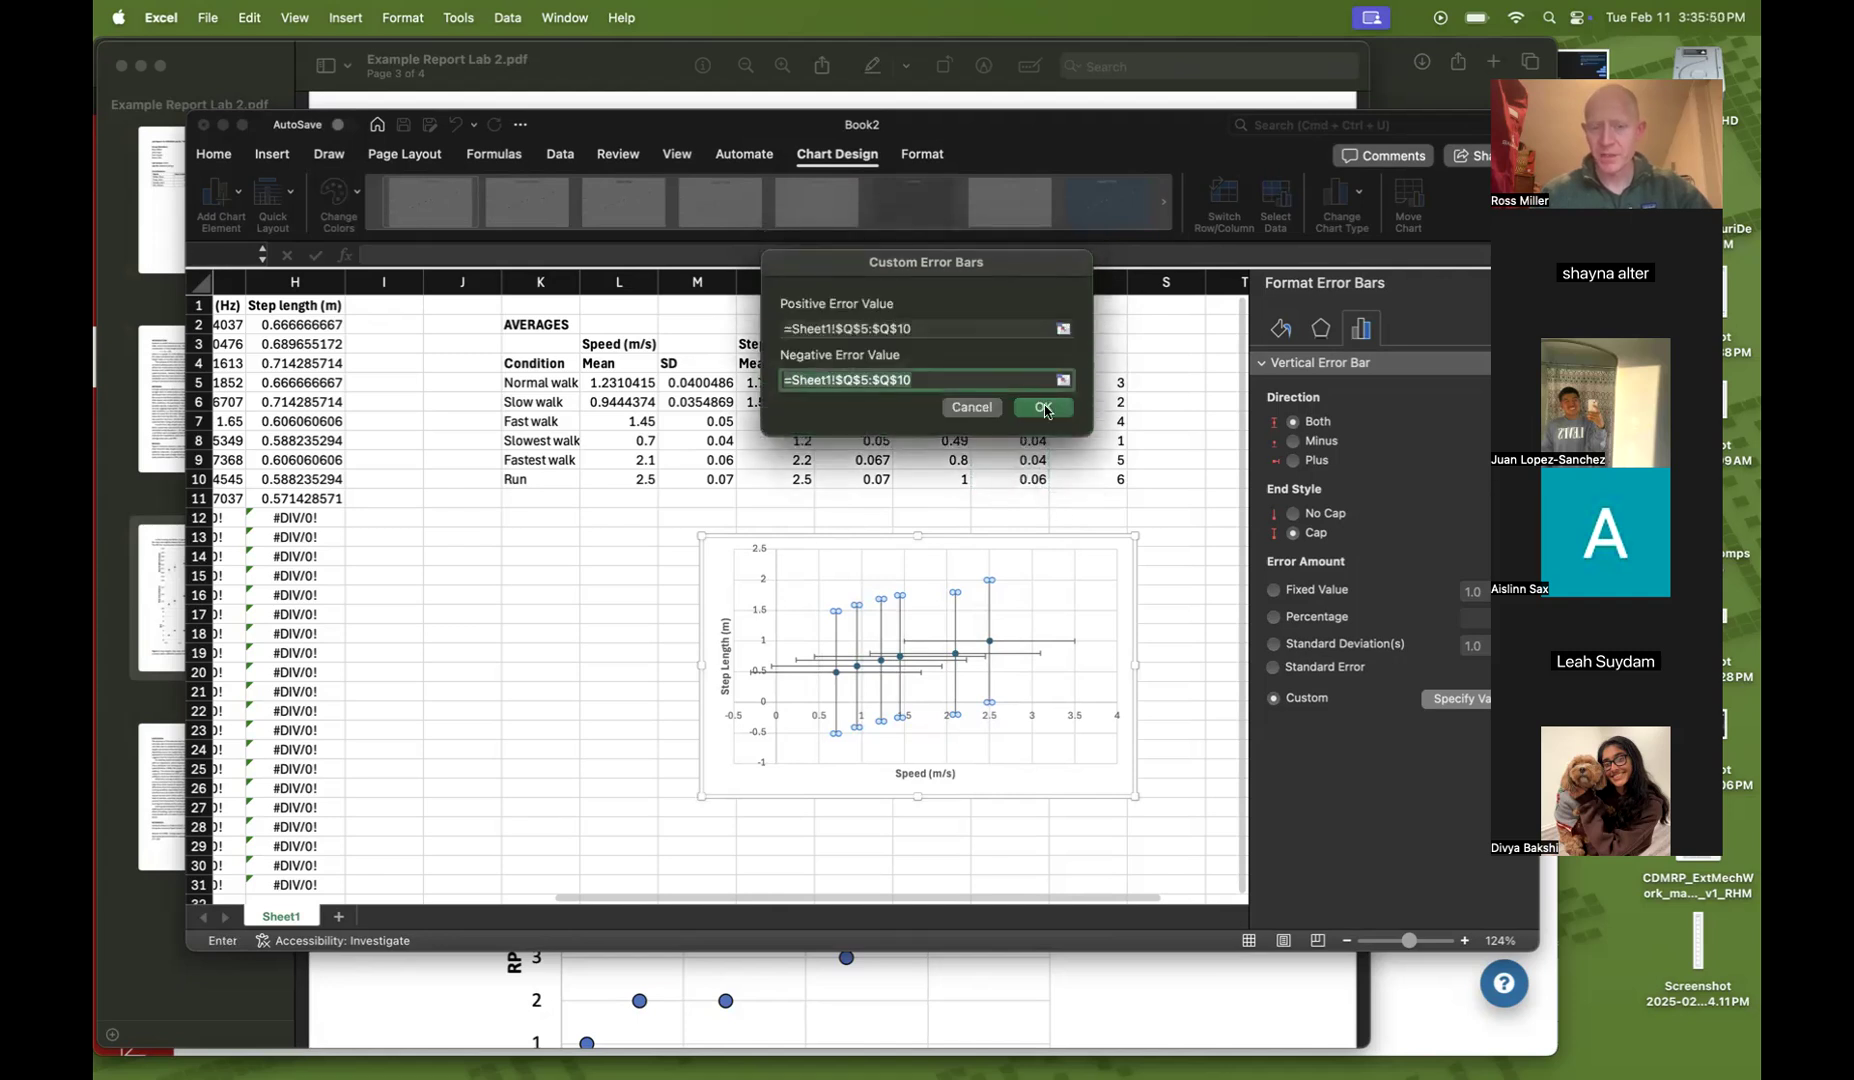
click(1043, 408)
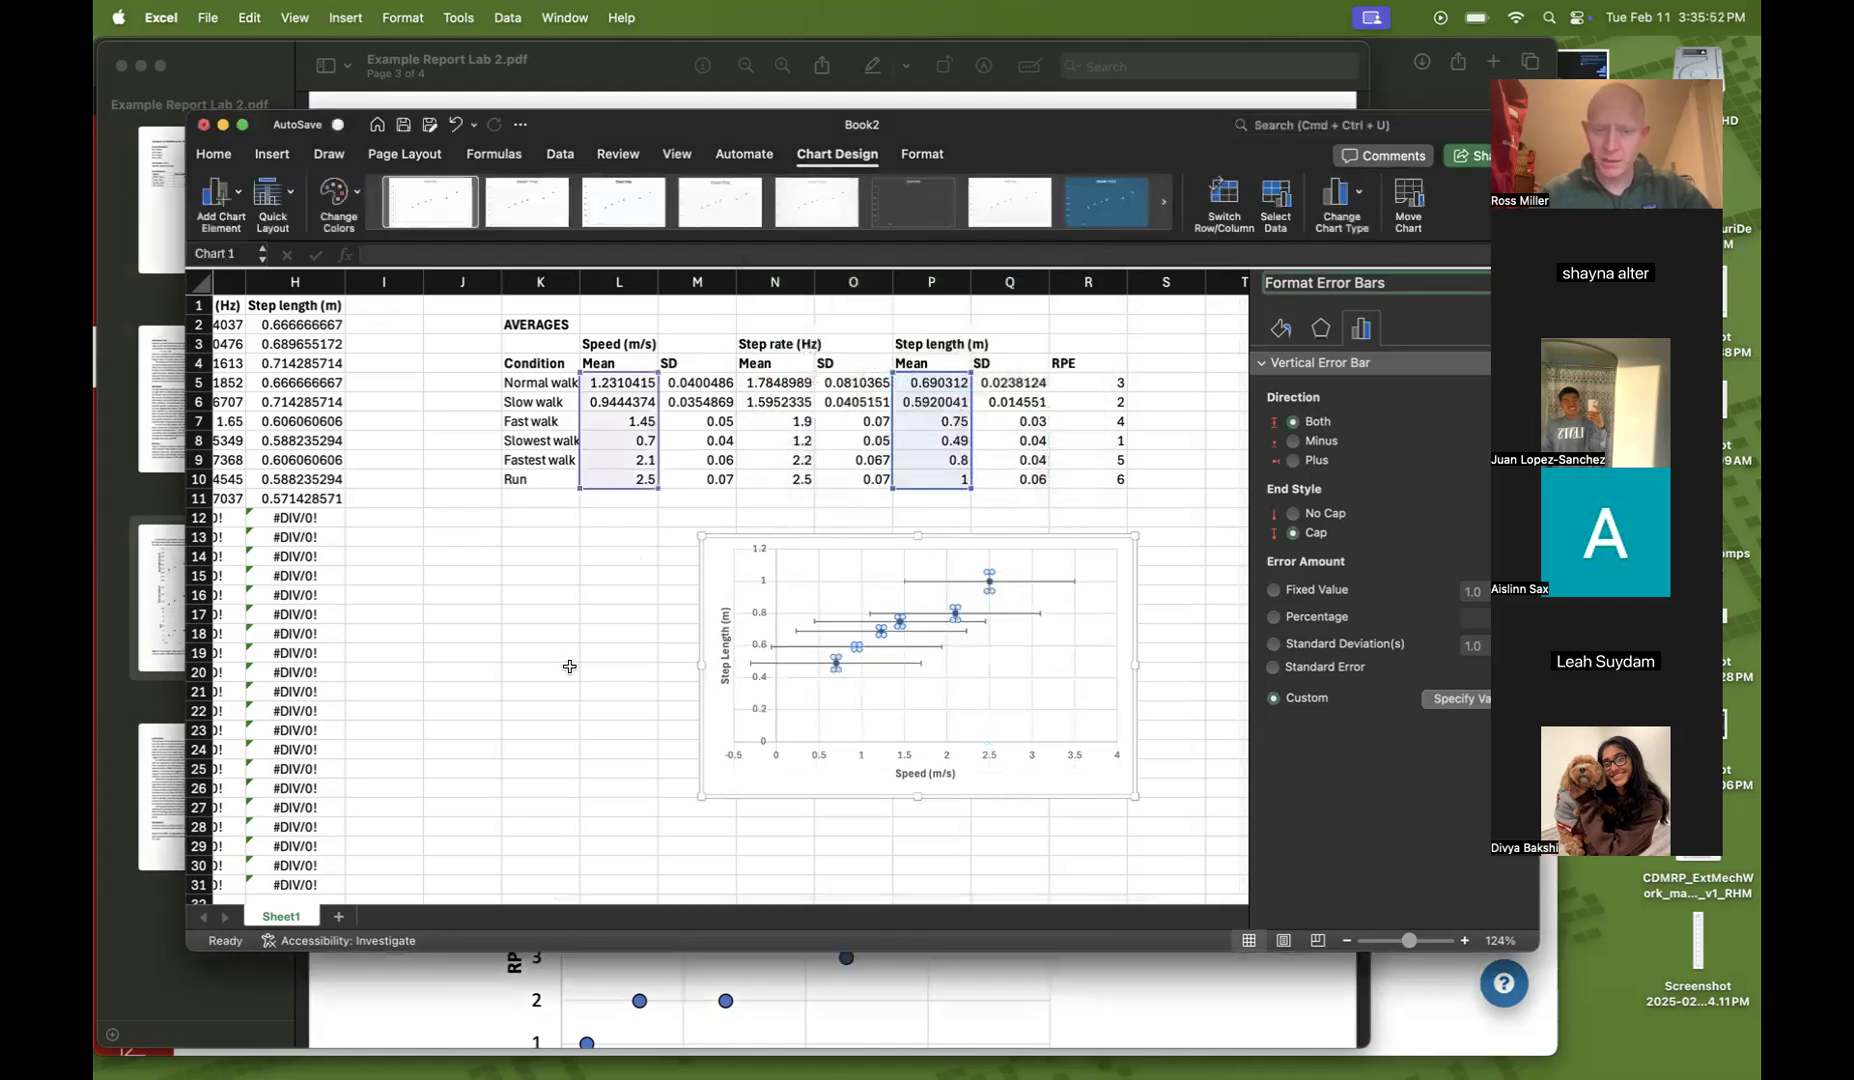
Delete the horizontal error bars from the step length chart
click(998, 592)
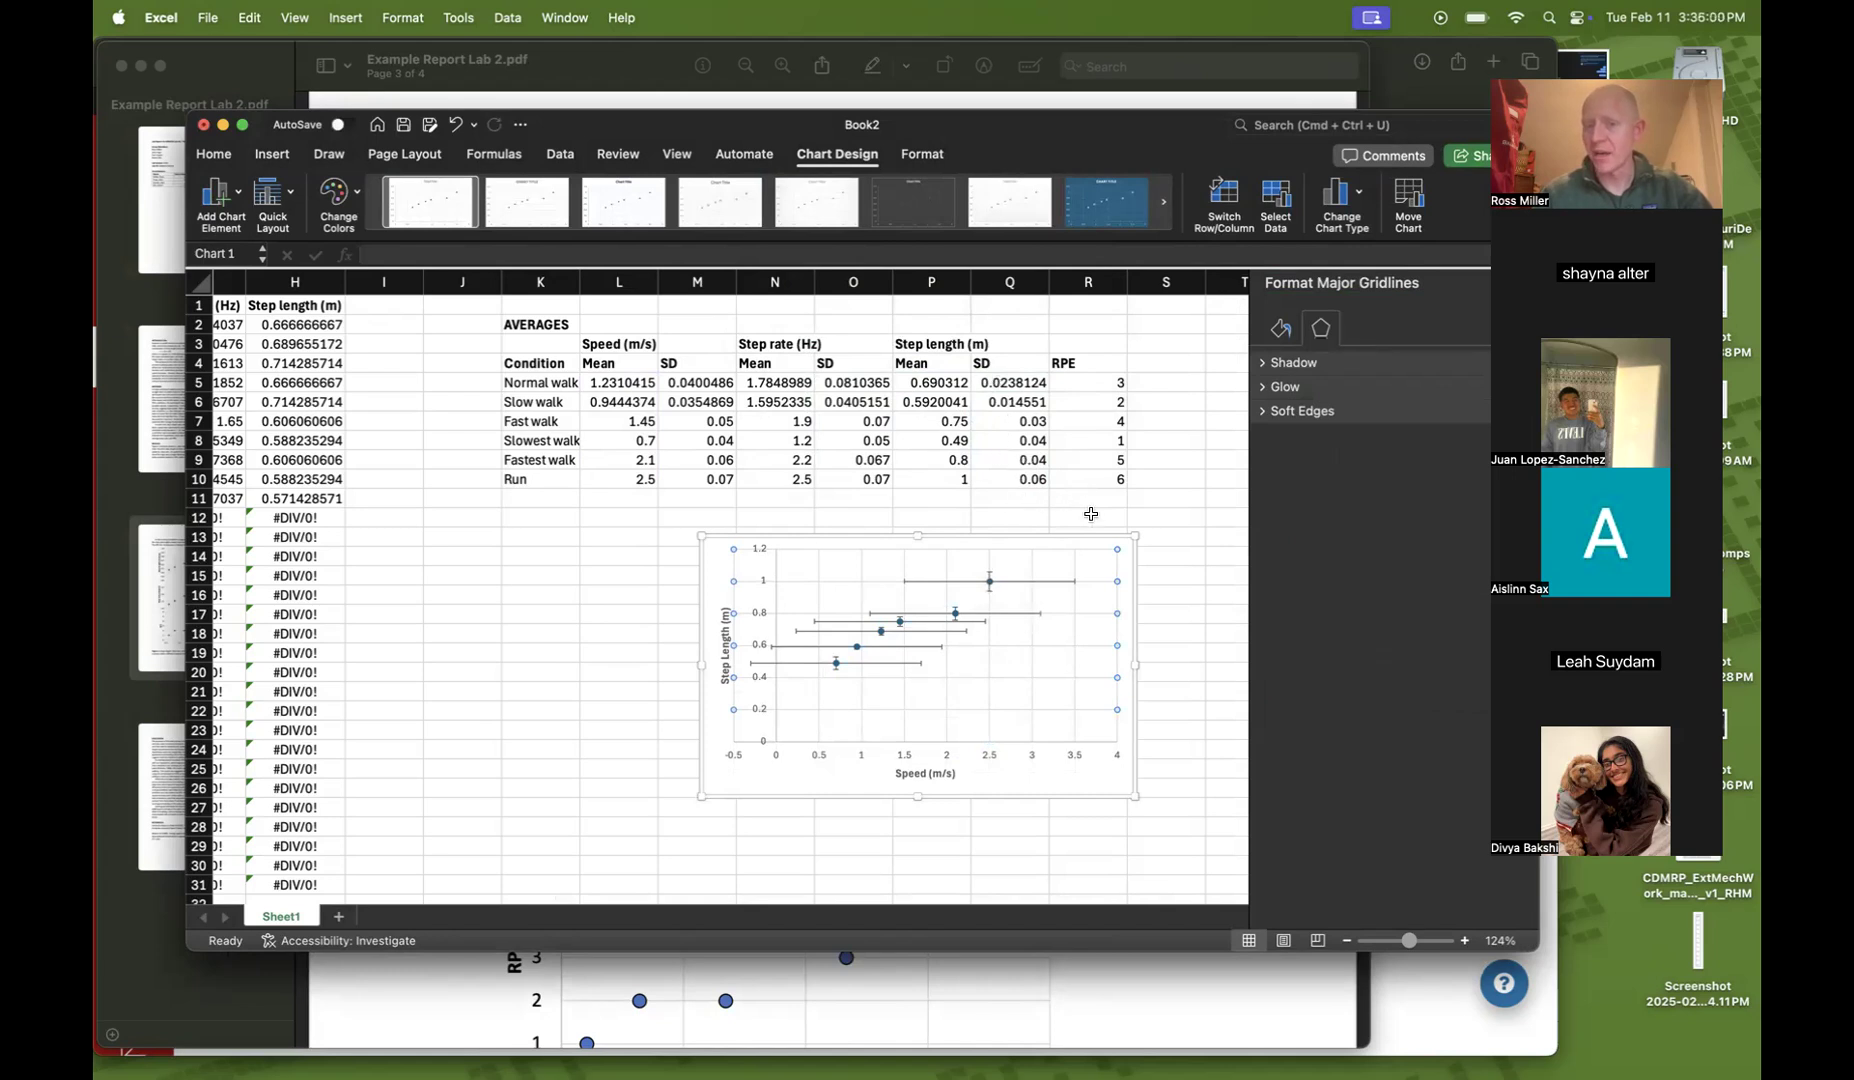
click(1055, 587)
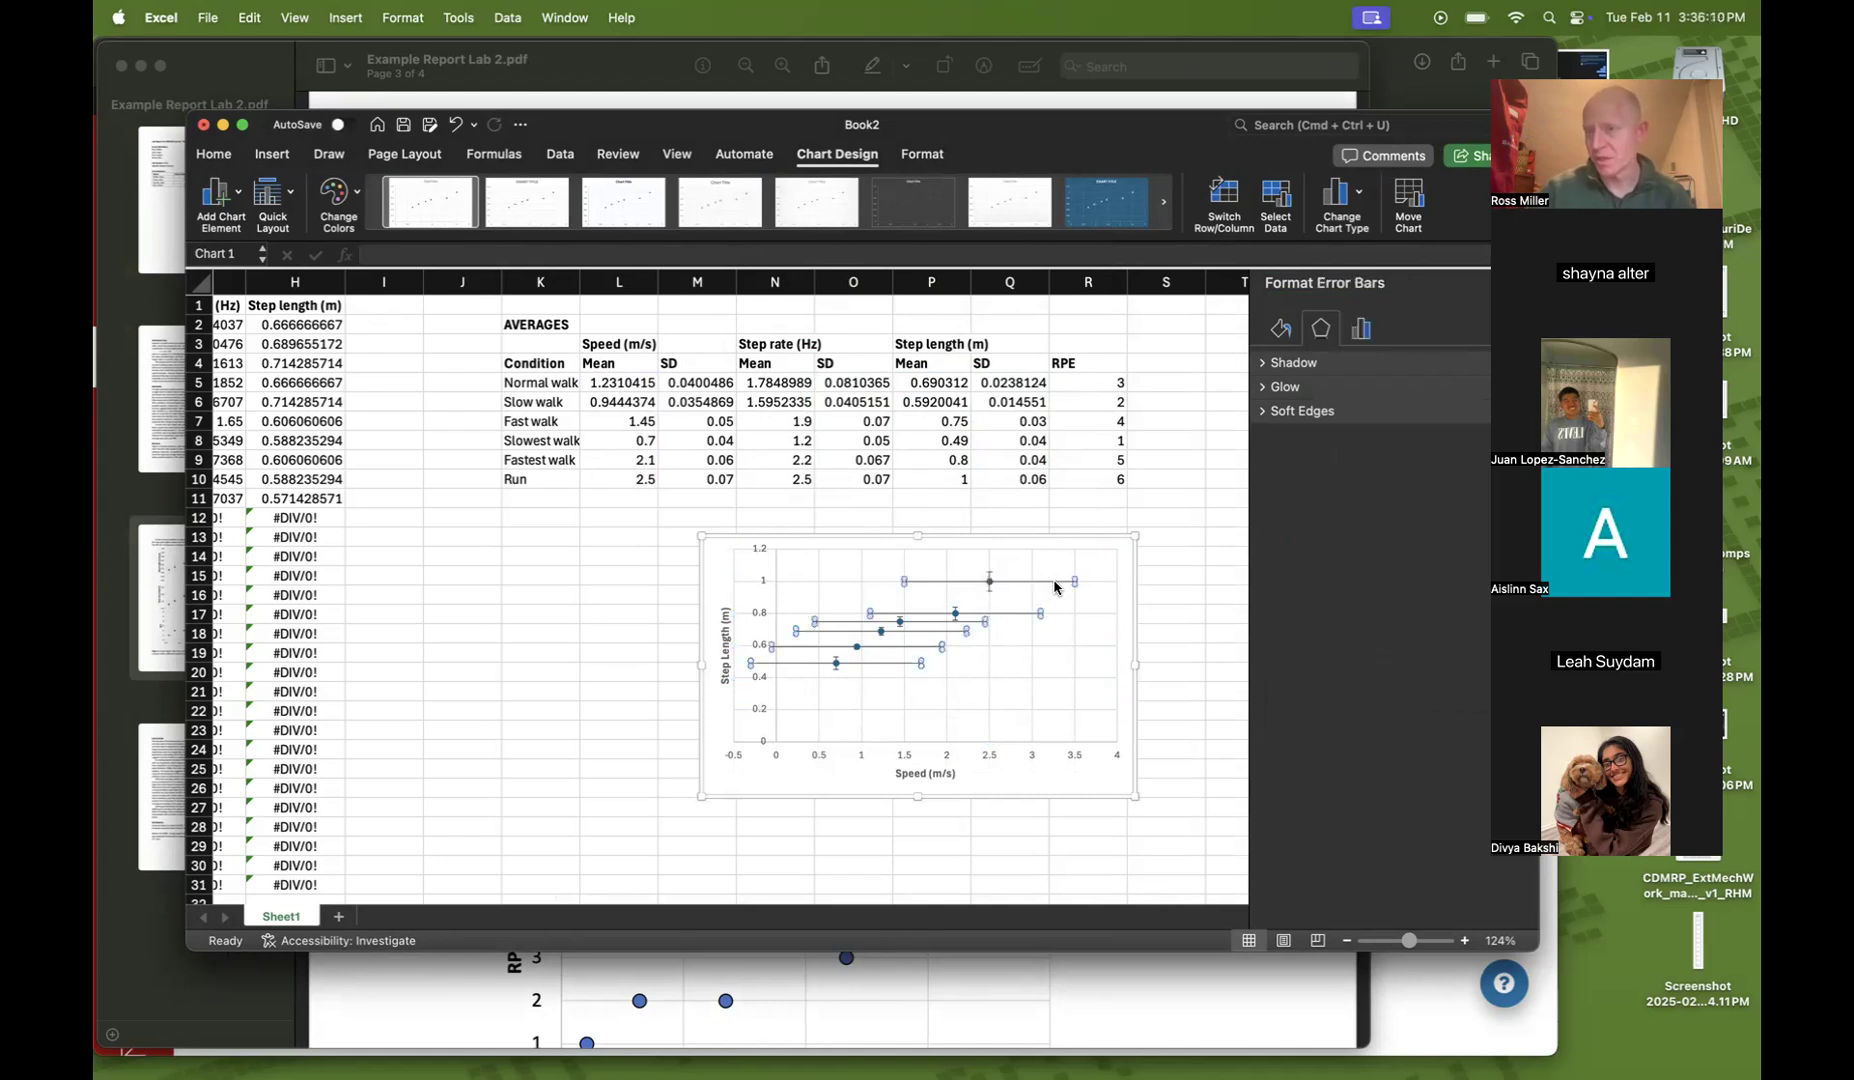
key(Delete)
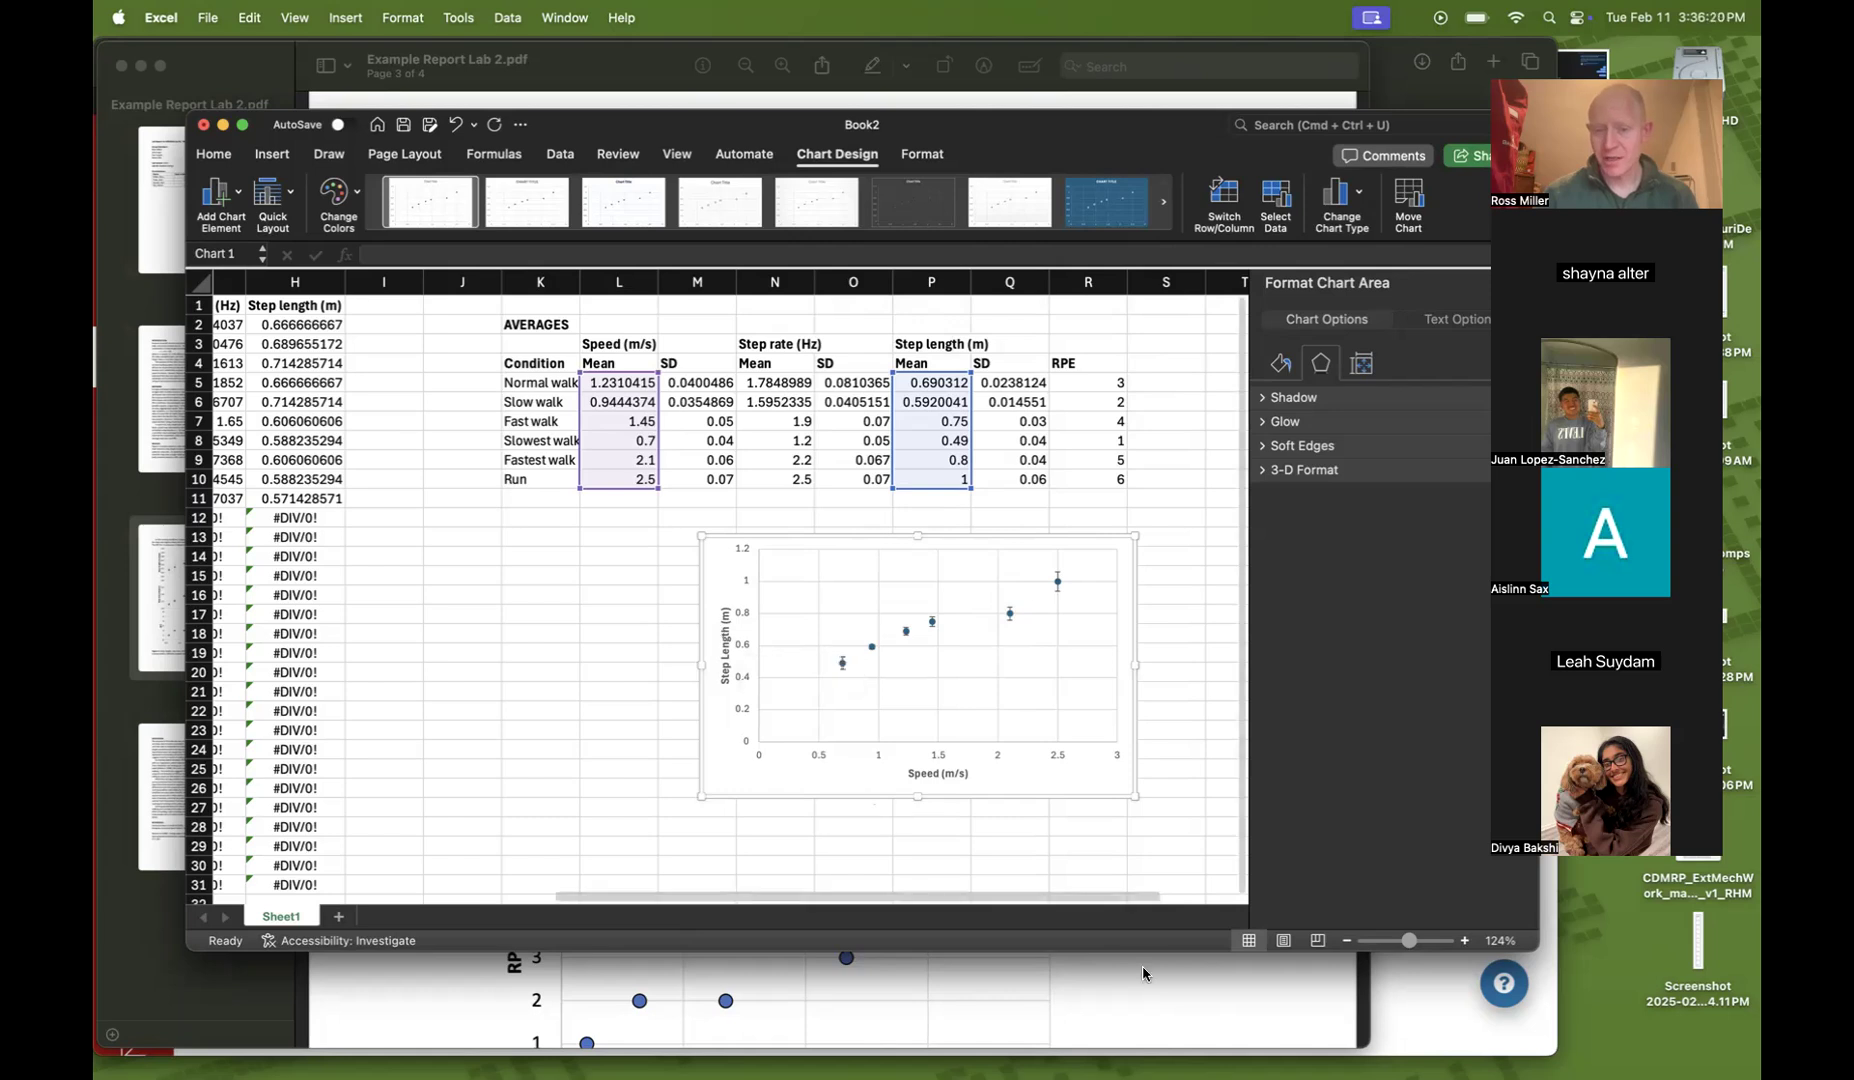
Review the RPE versus speed plot in the example report's Figure 1, then return to the spreadsheet
click(1147, 1005)
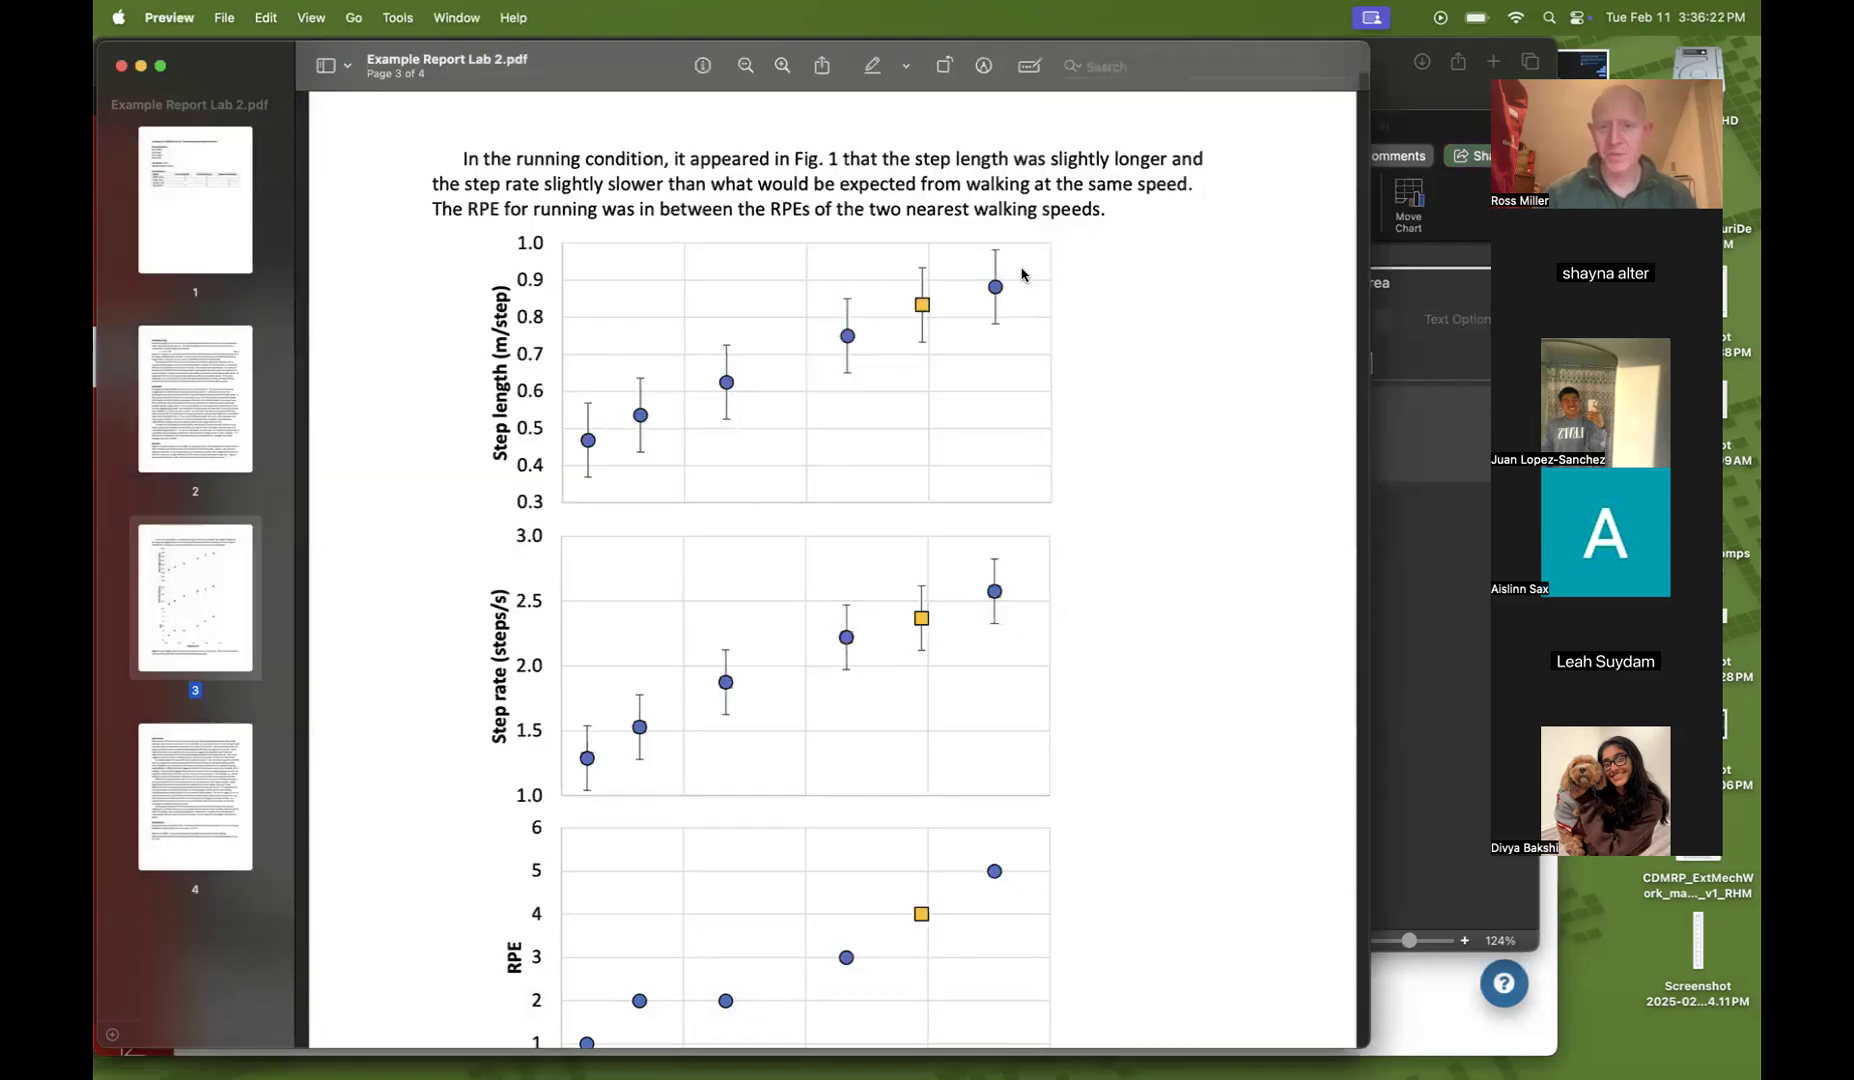
scroll(868, 442, down, 5)
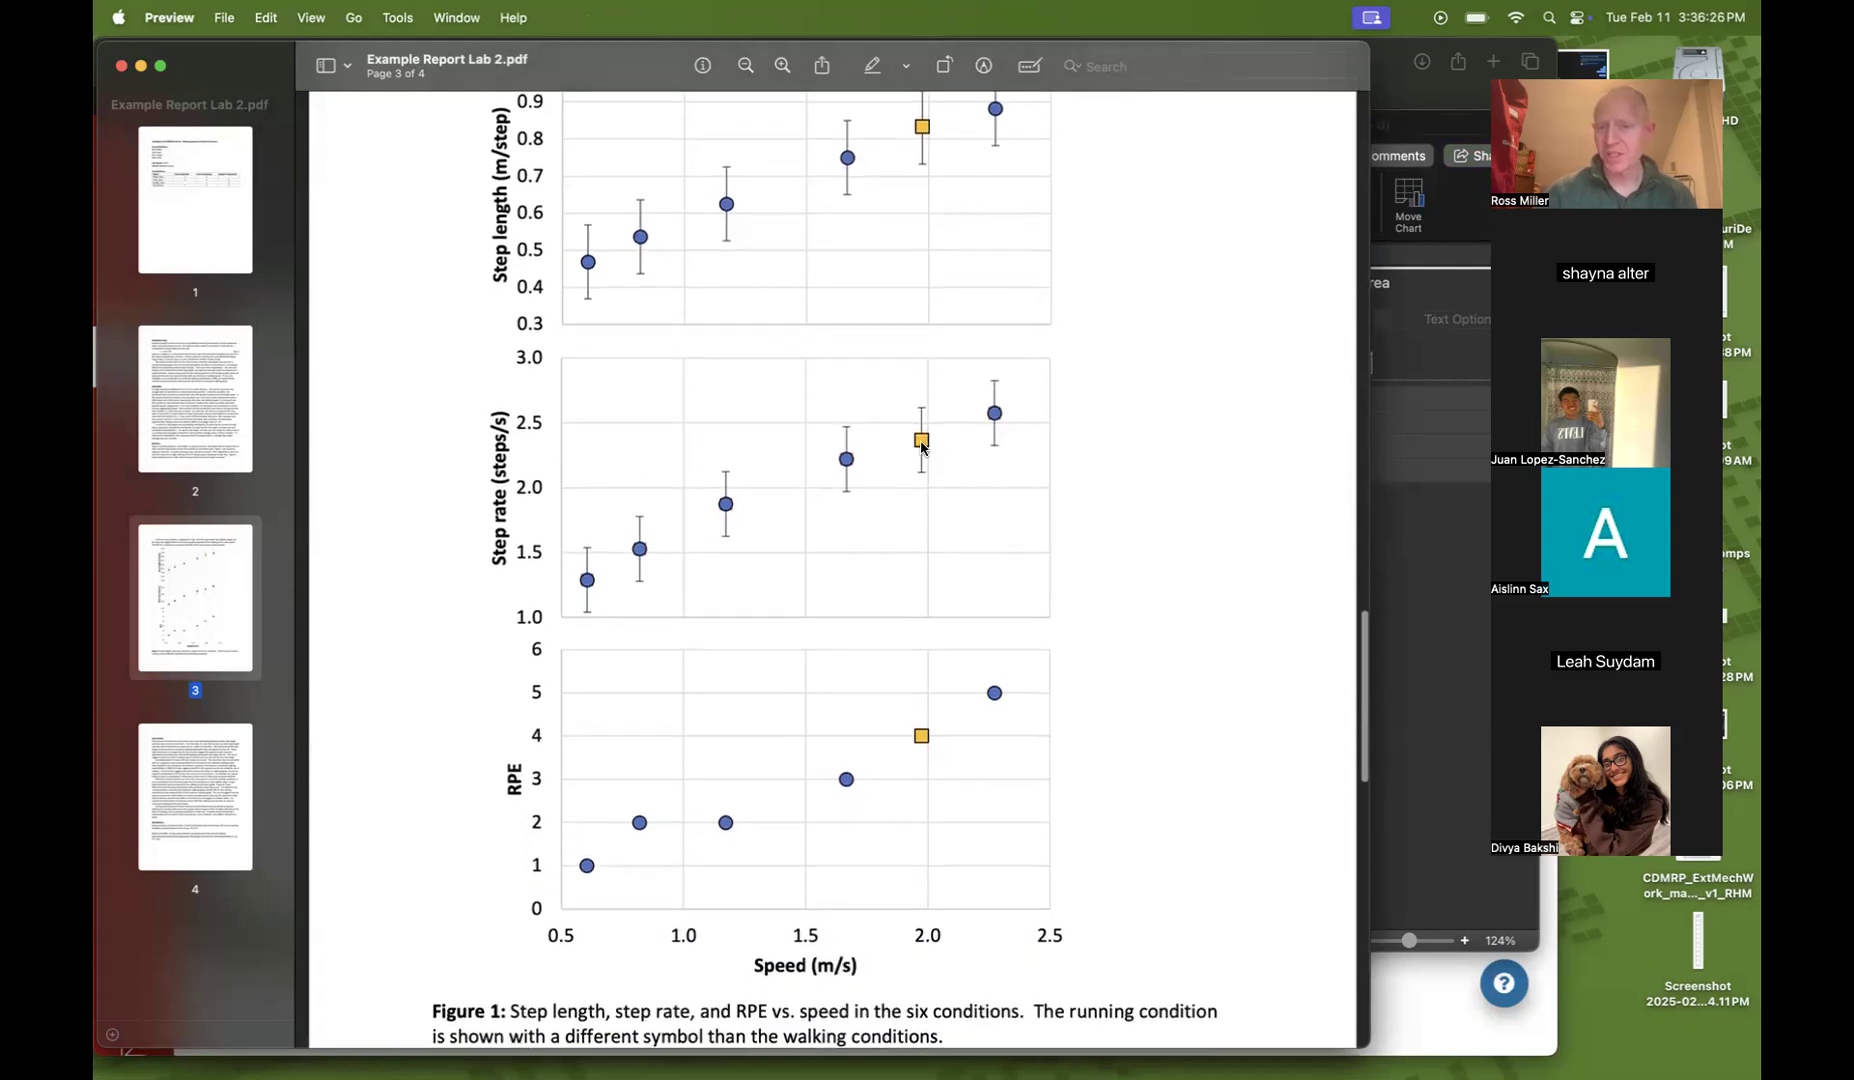
scroll(725, 492, down, 6)
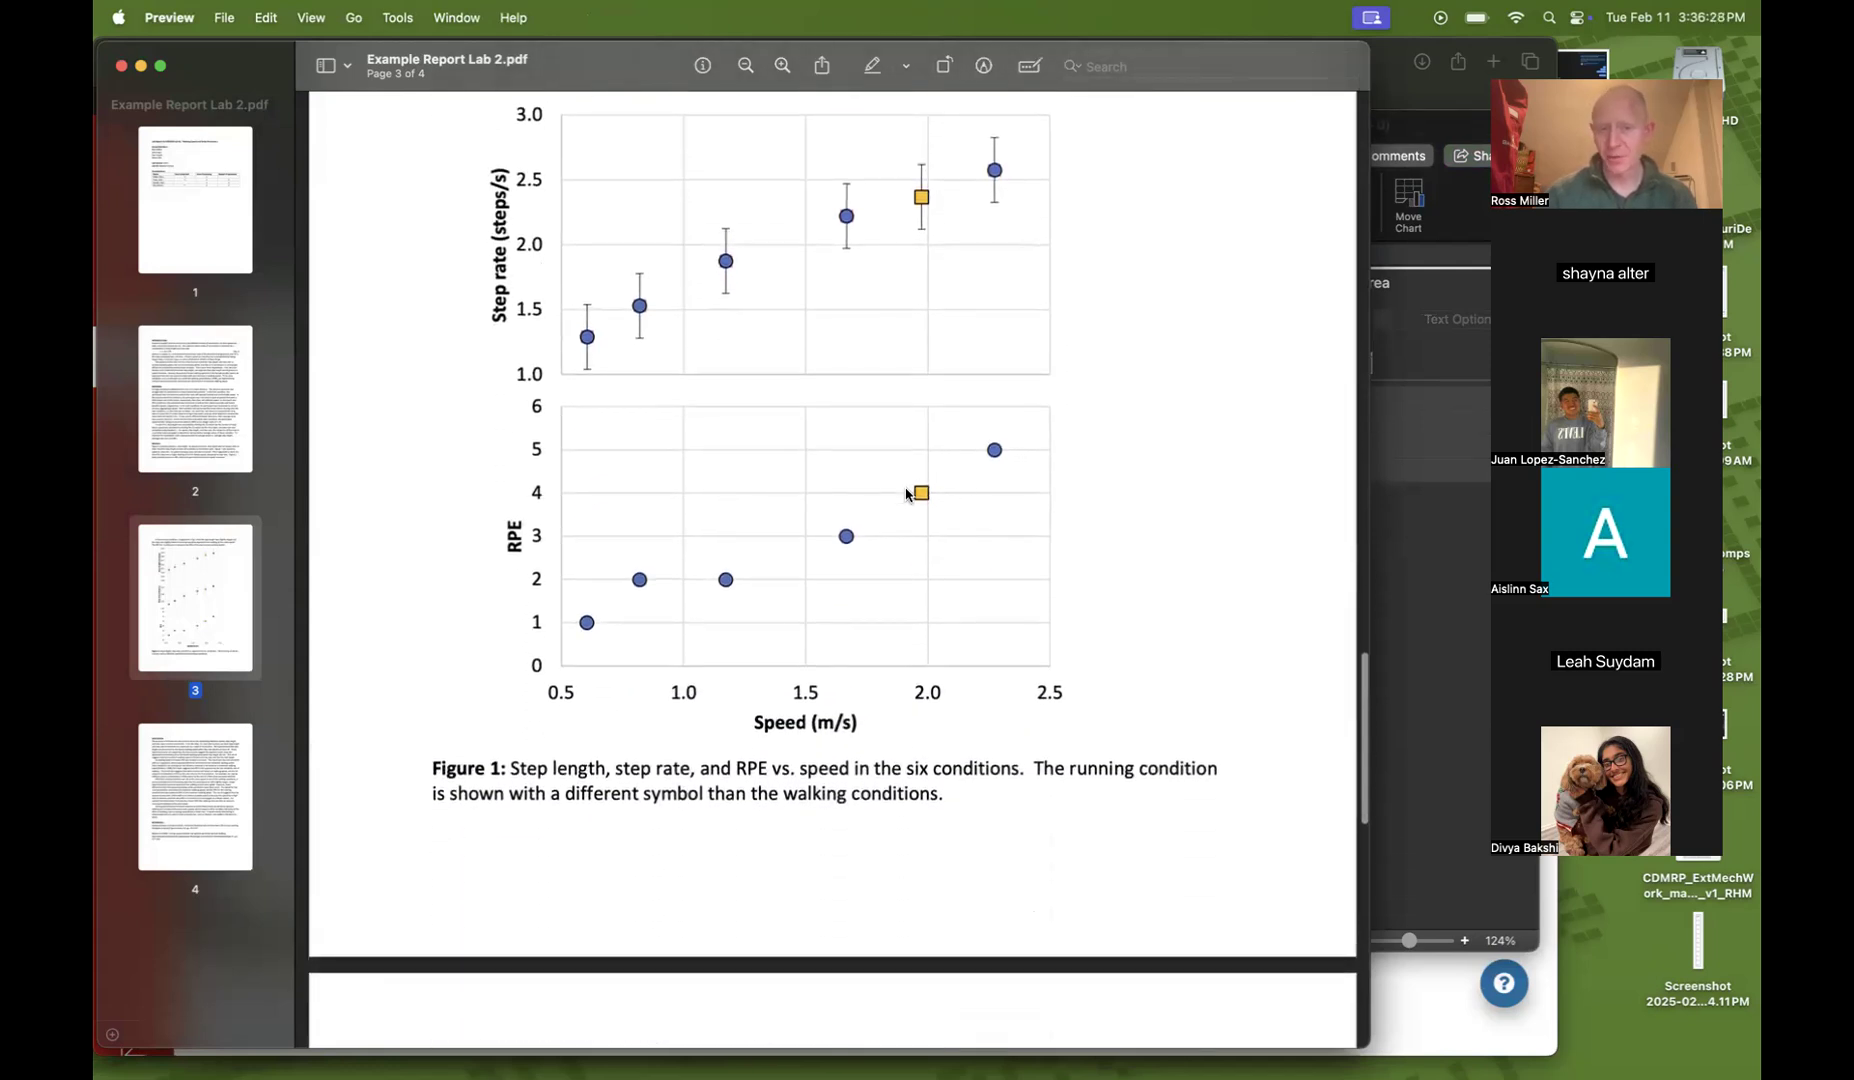
mouse_move(1021, 1045)
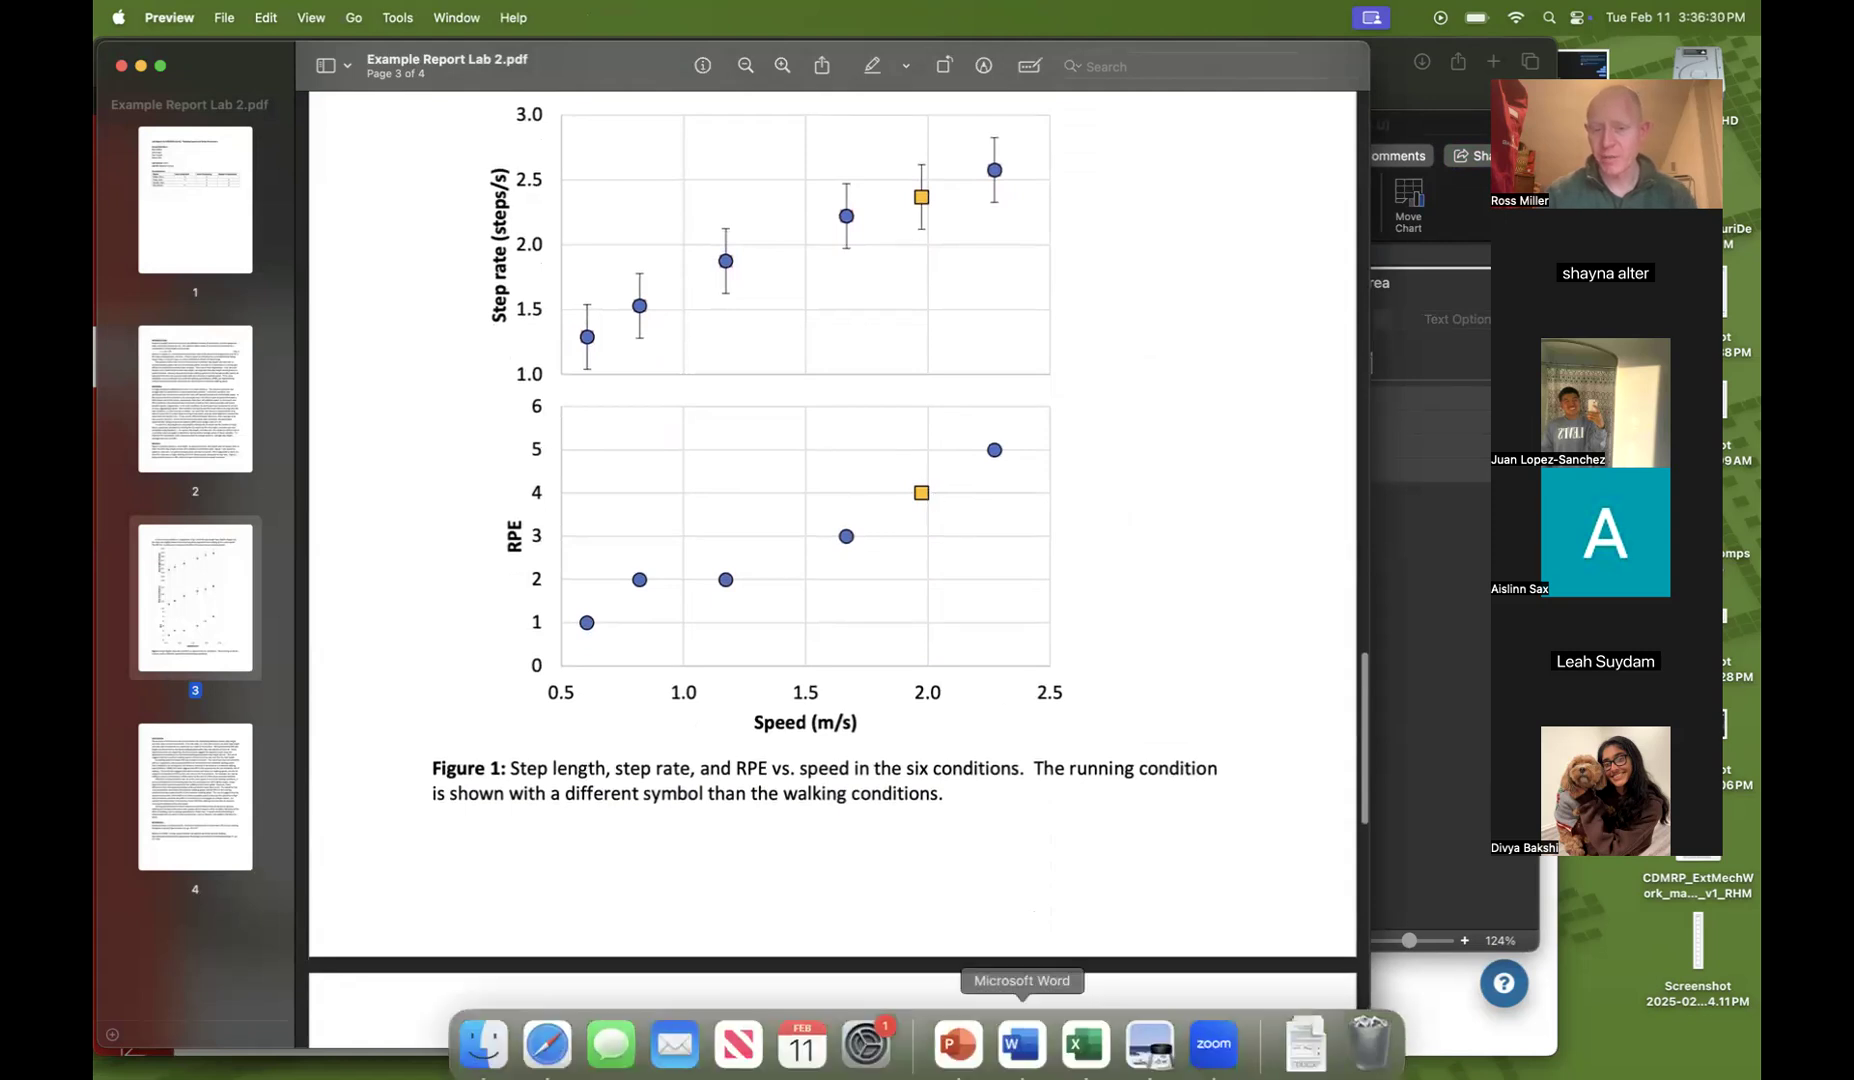
click(1085, 1035)
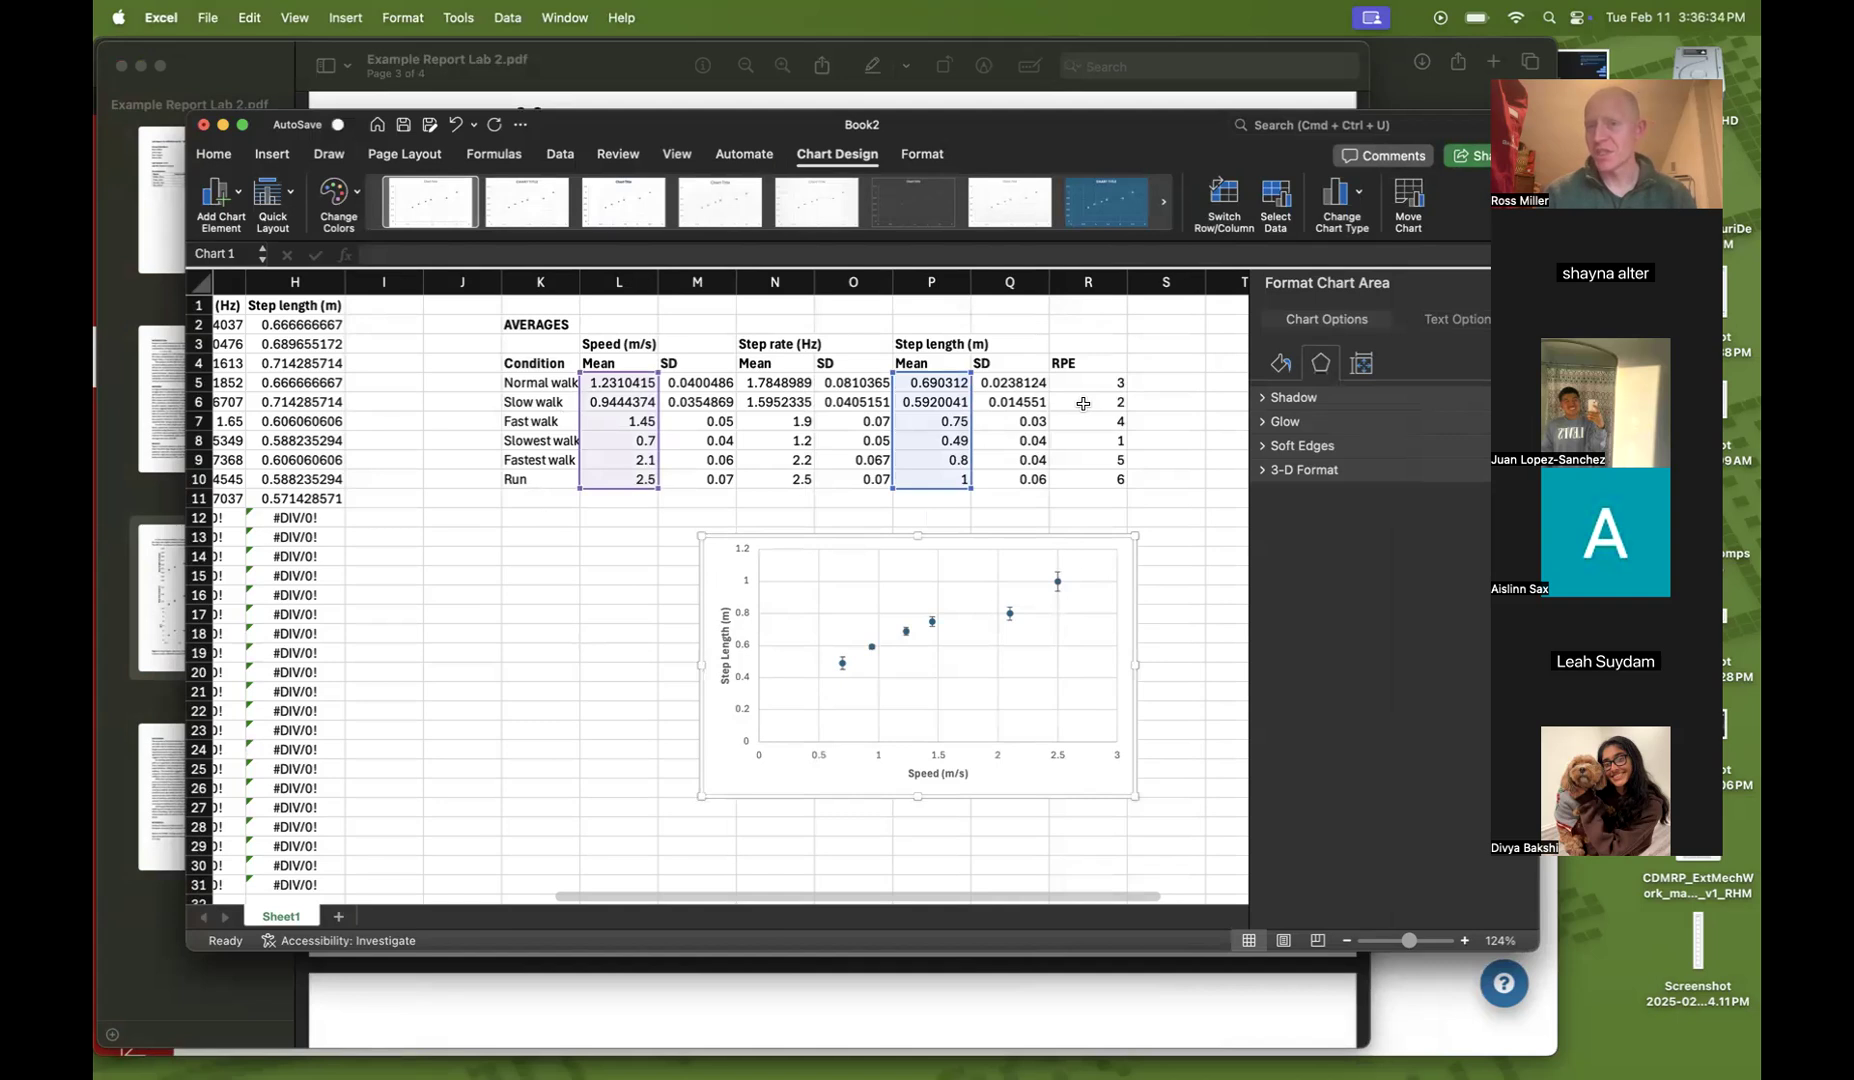
Select the RPE values in R5:R10
drag(1084, 383, 1080, 480)
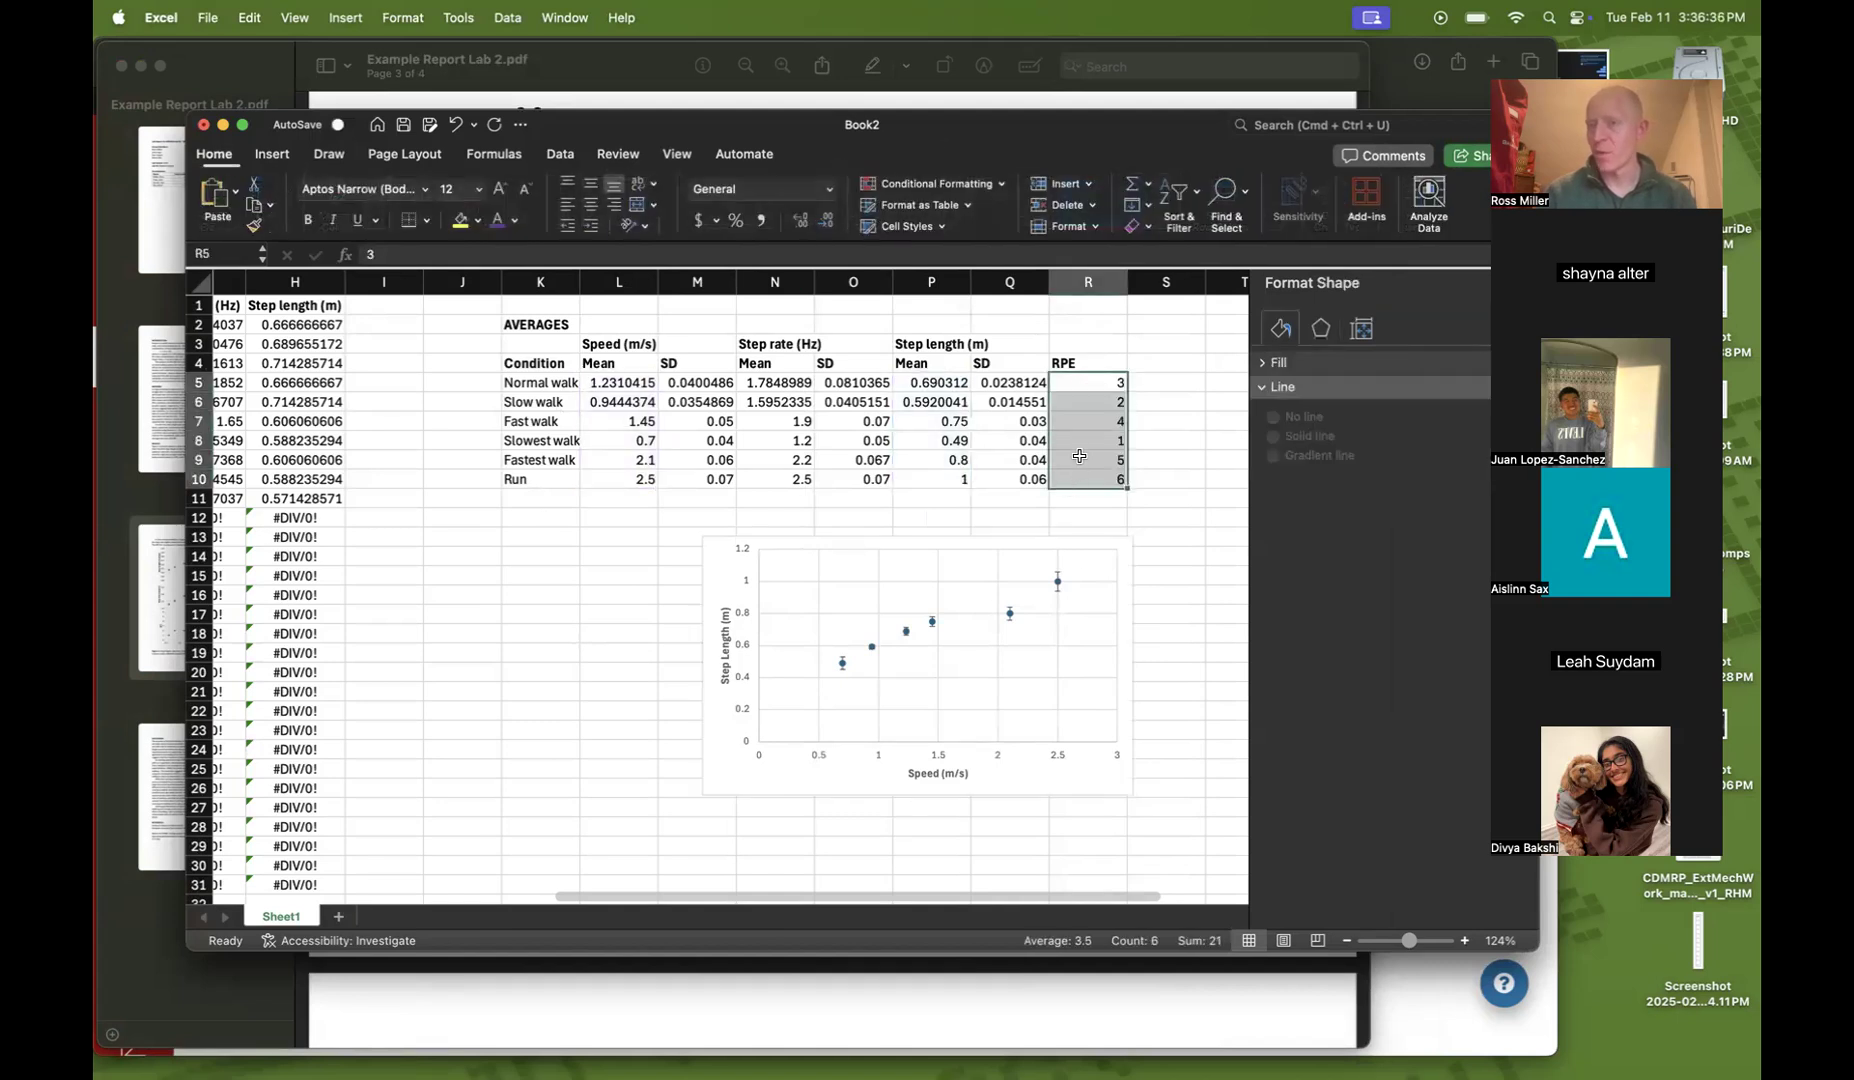
click(1083, 452)
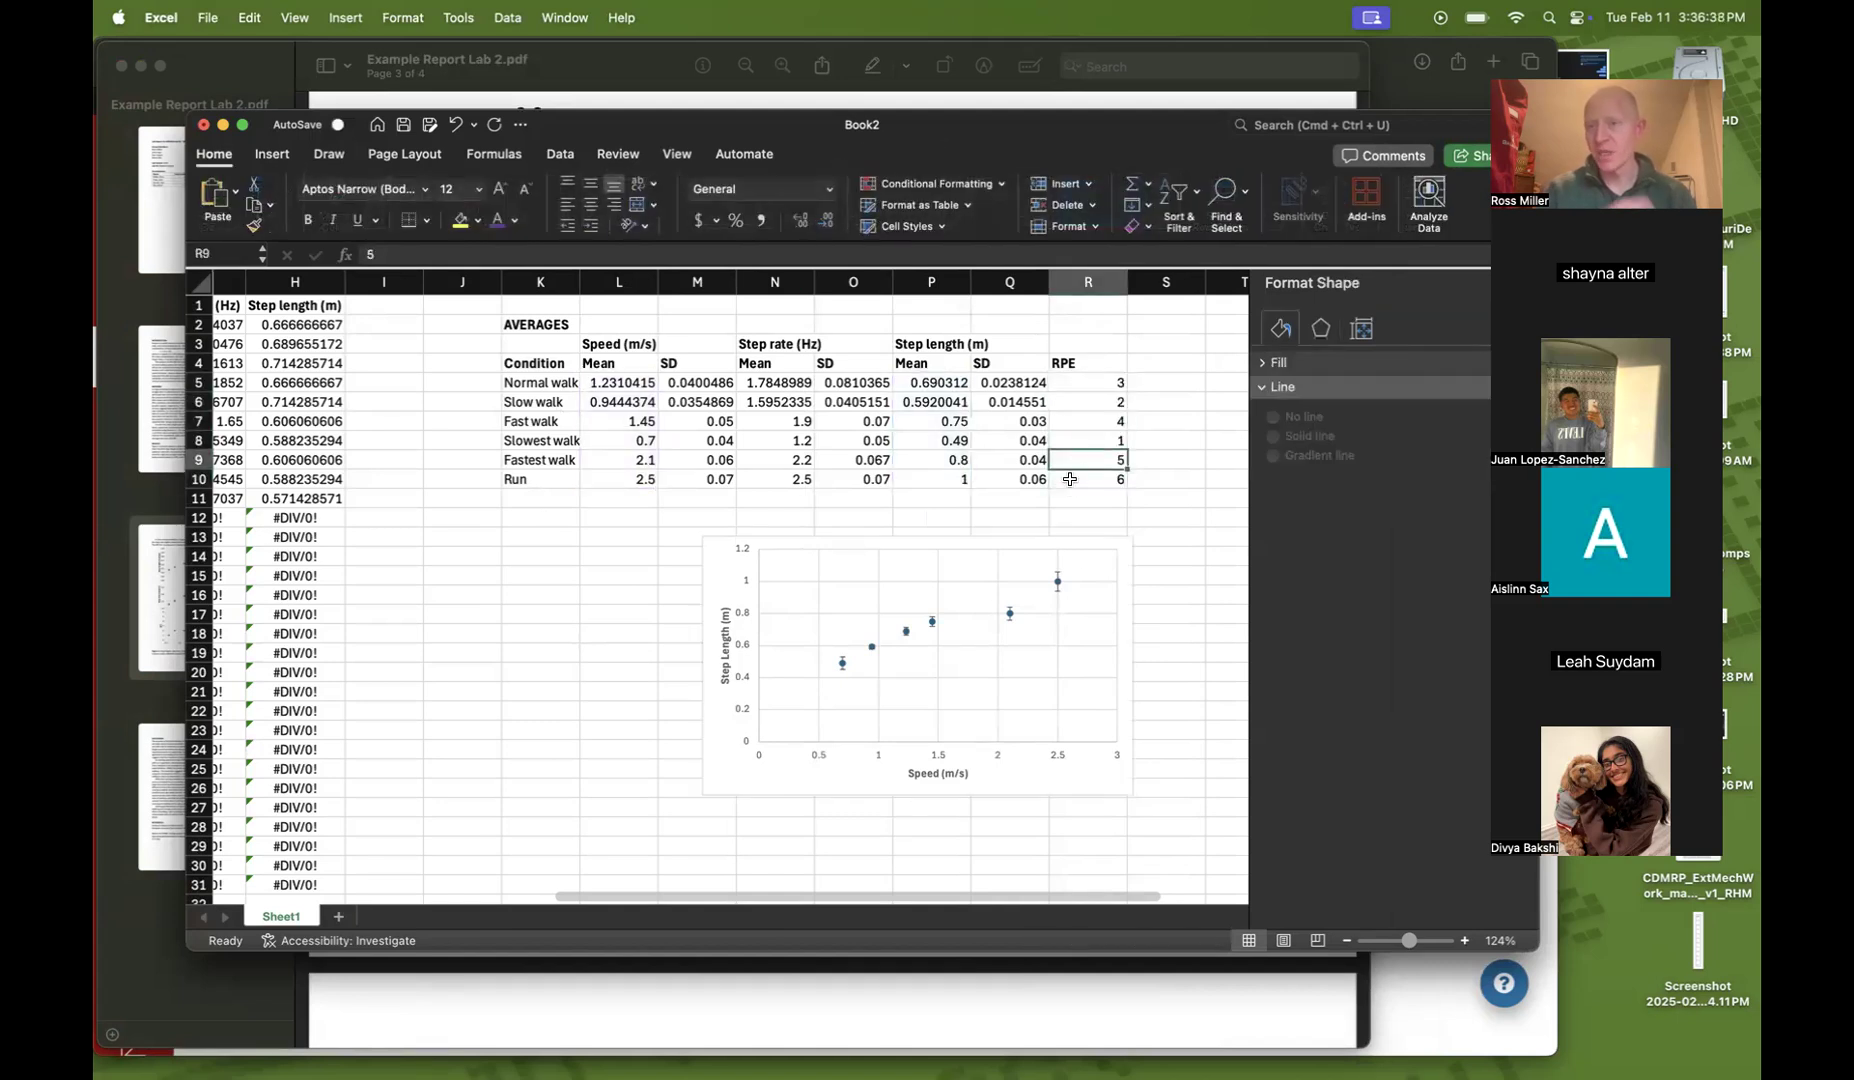
click(1065, 389)
drag(1065, 389, 1067, 487)
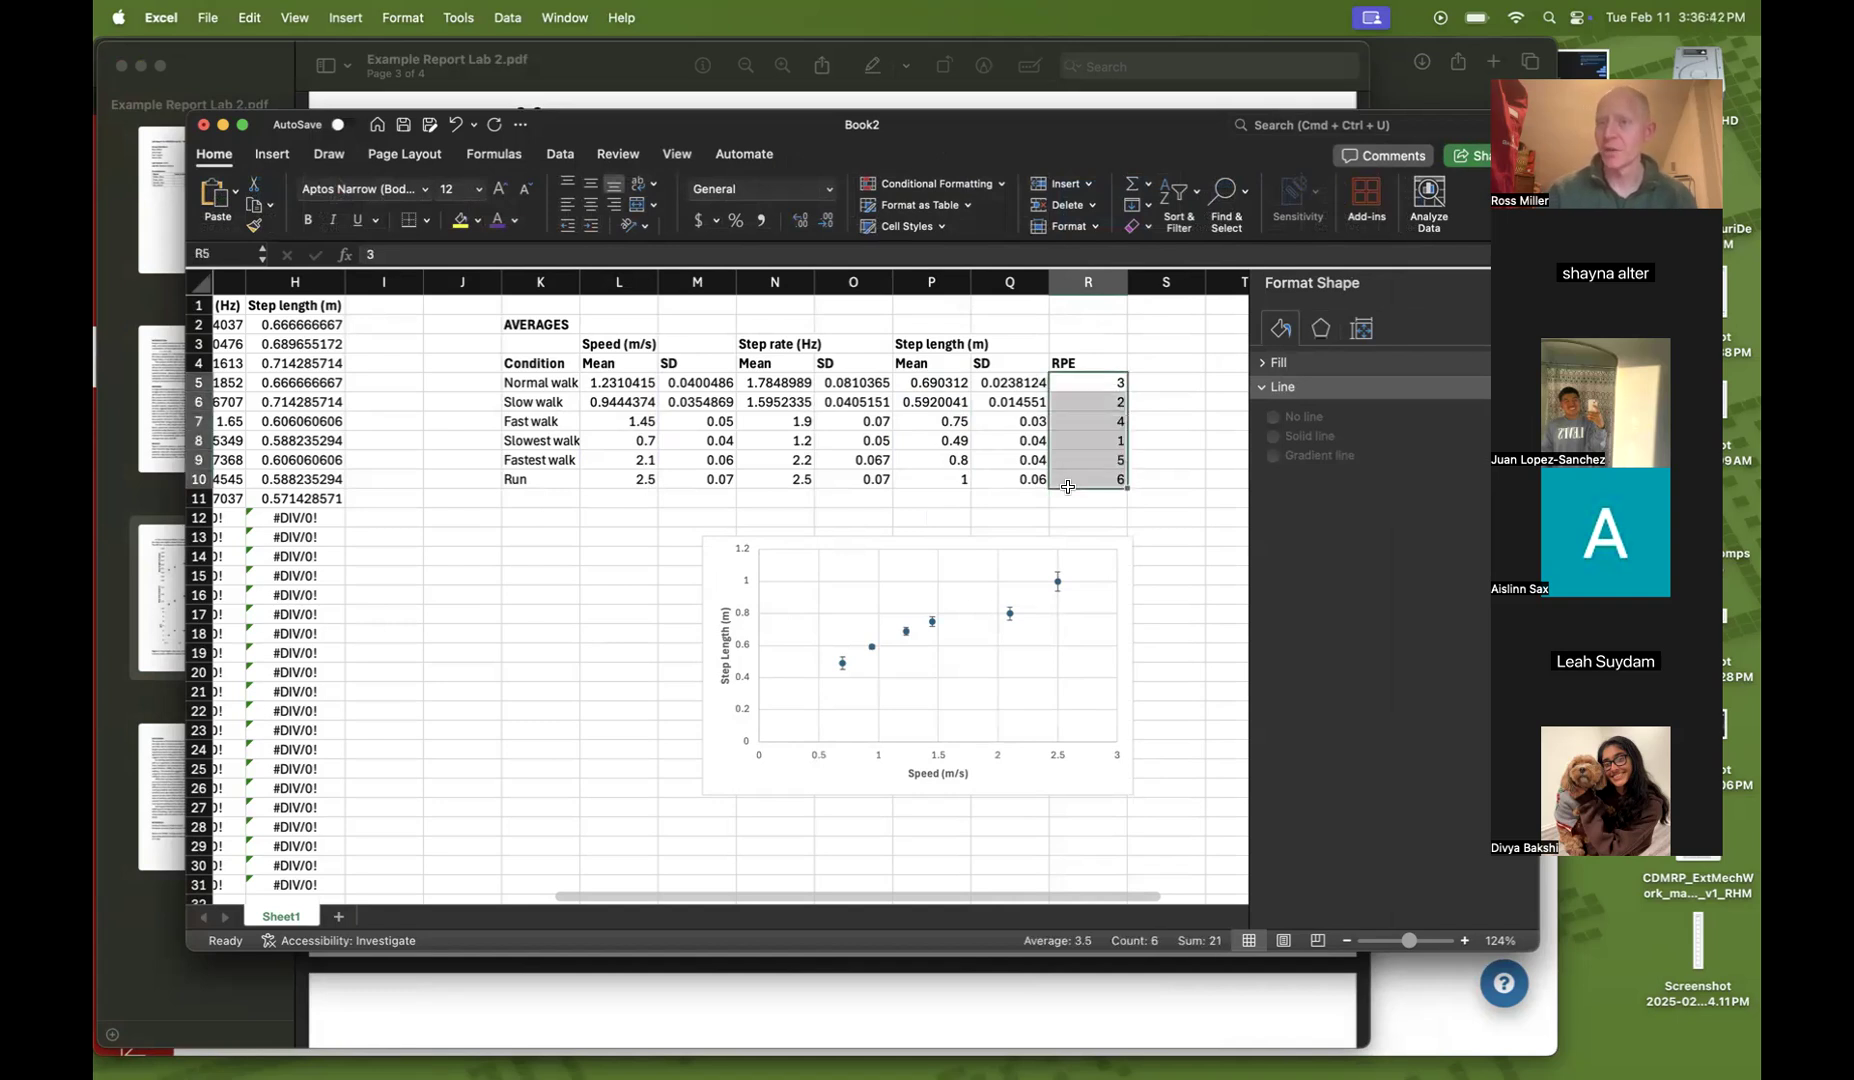